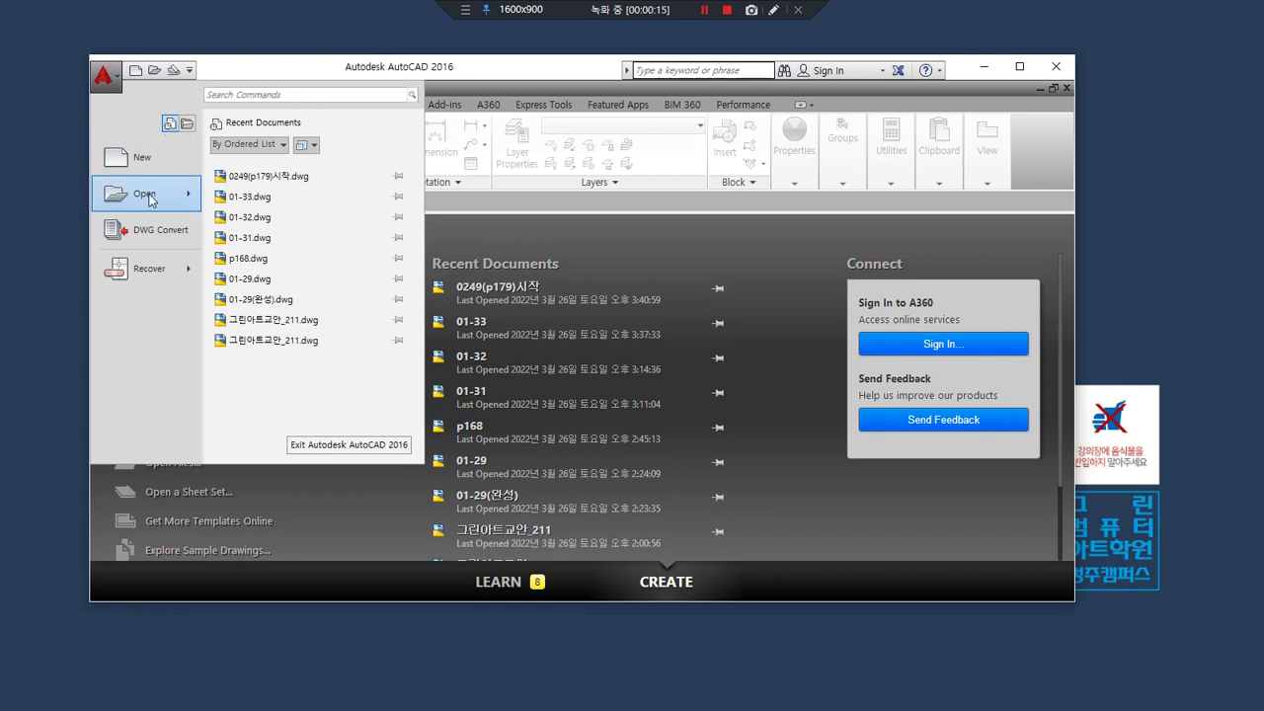
pyautogui.moveTo(163, 200)
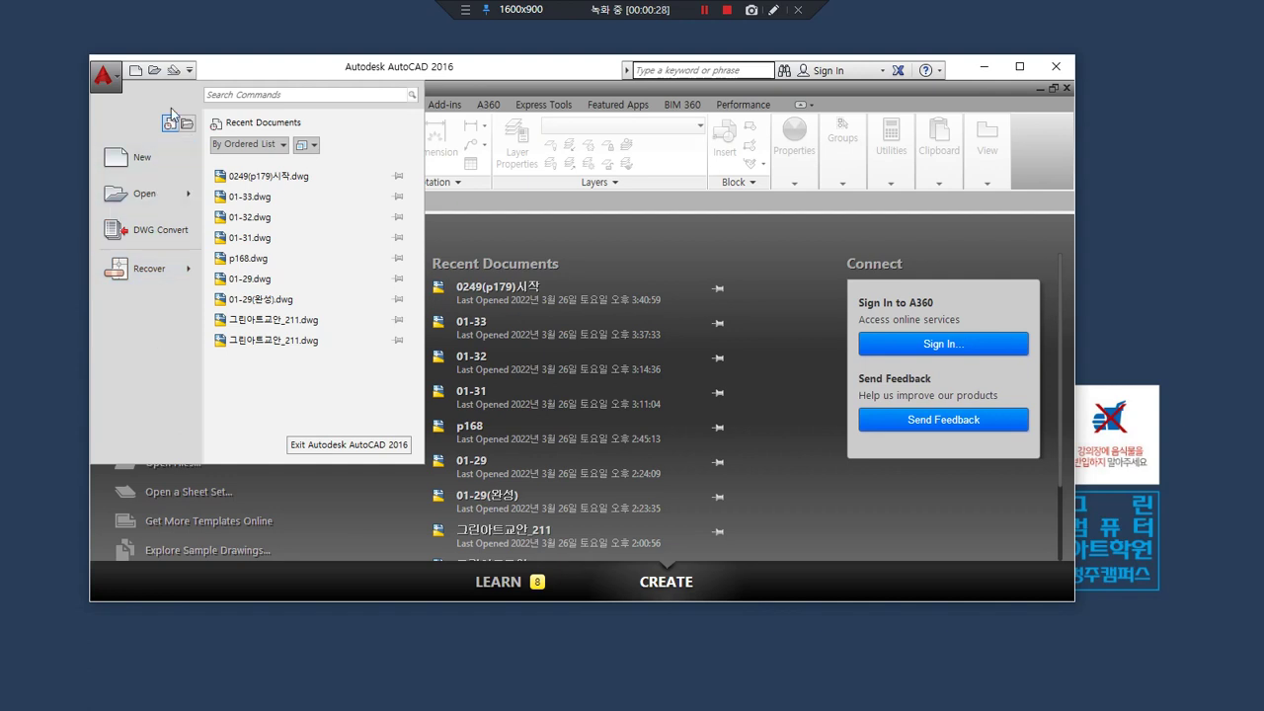
pyautogui.click(246, 67)
pyautogui.moveTo(145, 77)
pyautogui.mouseDown()
pyautogui.moveTo(123, 71)
pyautogui.moveTo(158, 57)
pyautogui.moveTo(170, 81)
pyautogui.moveTo(138, 87)
pyautogui.mouseUp()
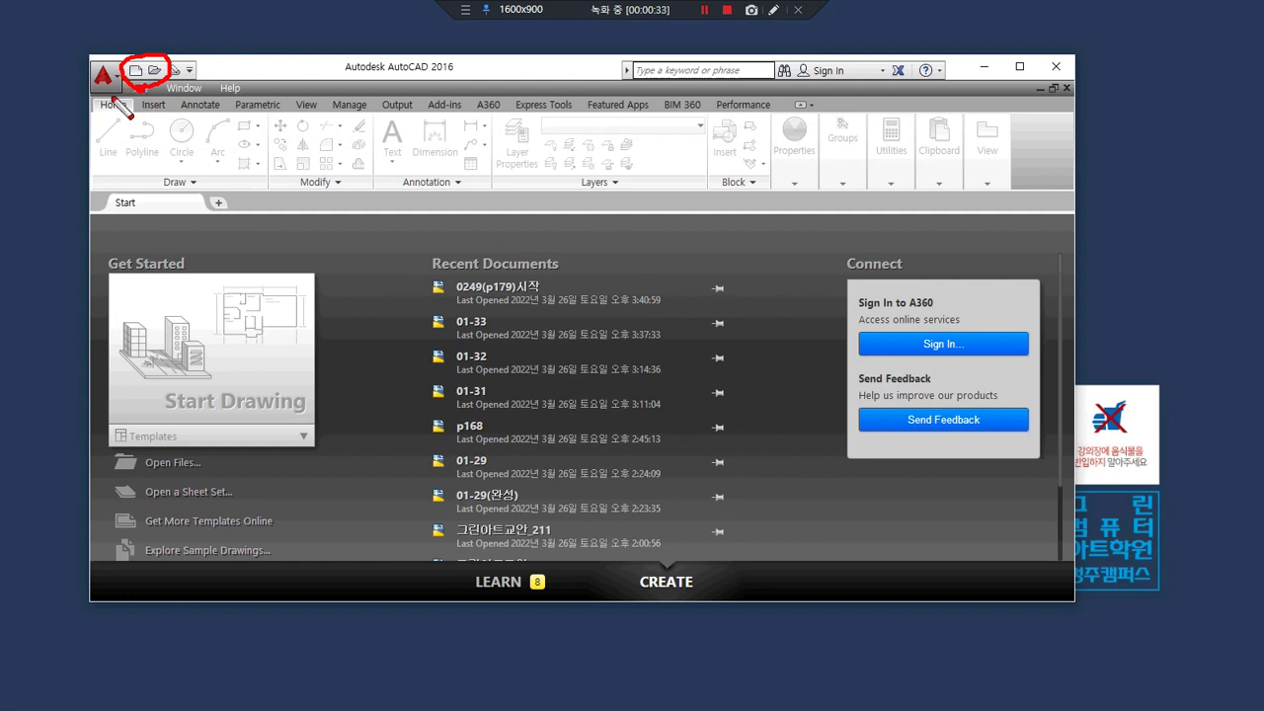
pyautogui.press('Escape')
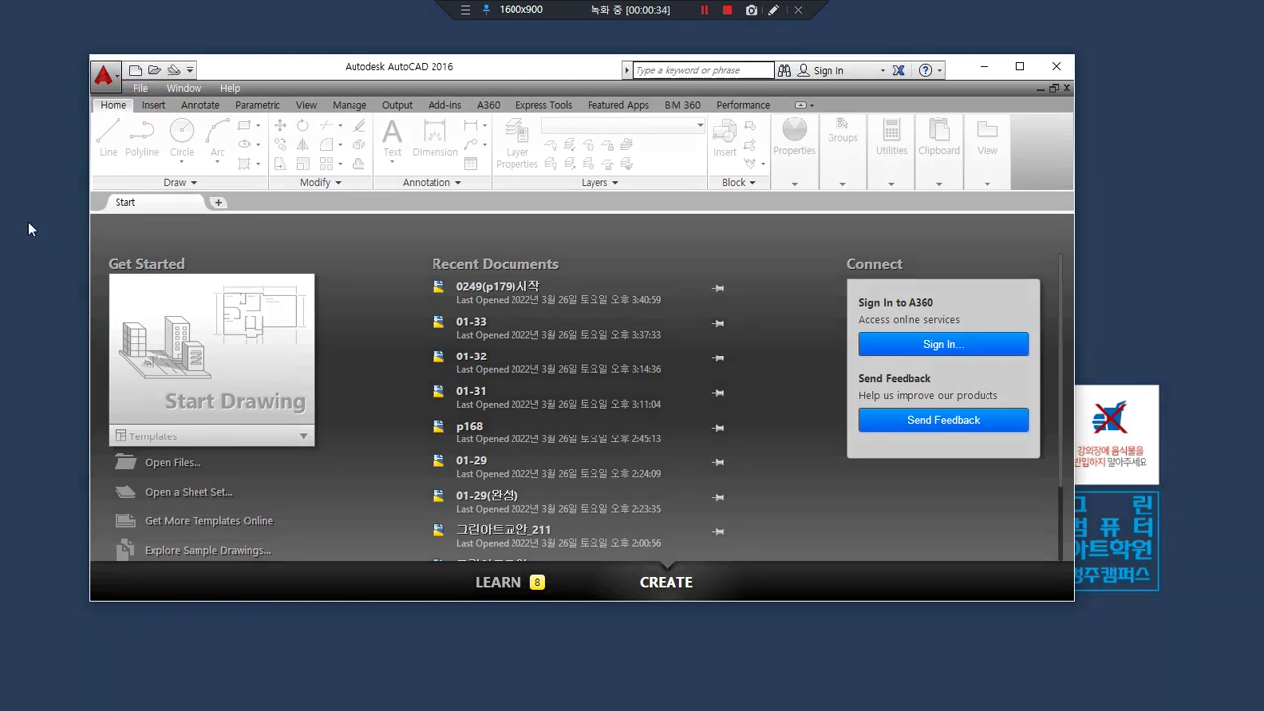
# Step: Start a new drawing so that a drawing template (*.dwt) can be chosen
pyautogui.click(135, 71)
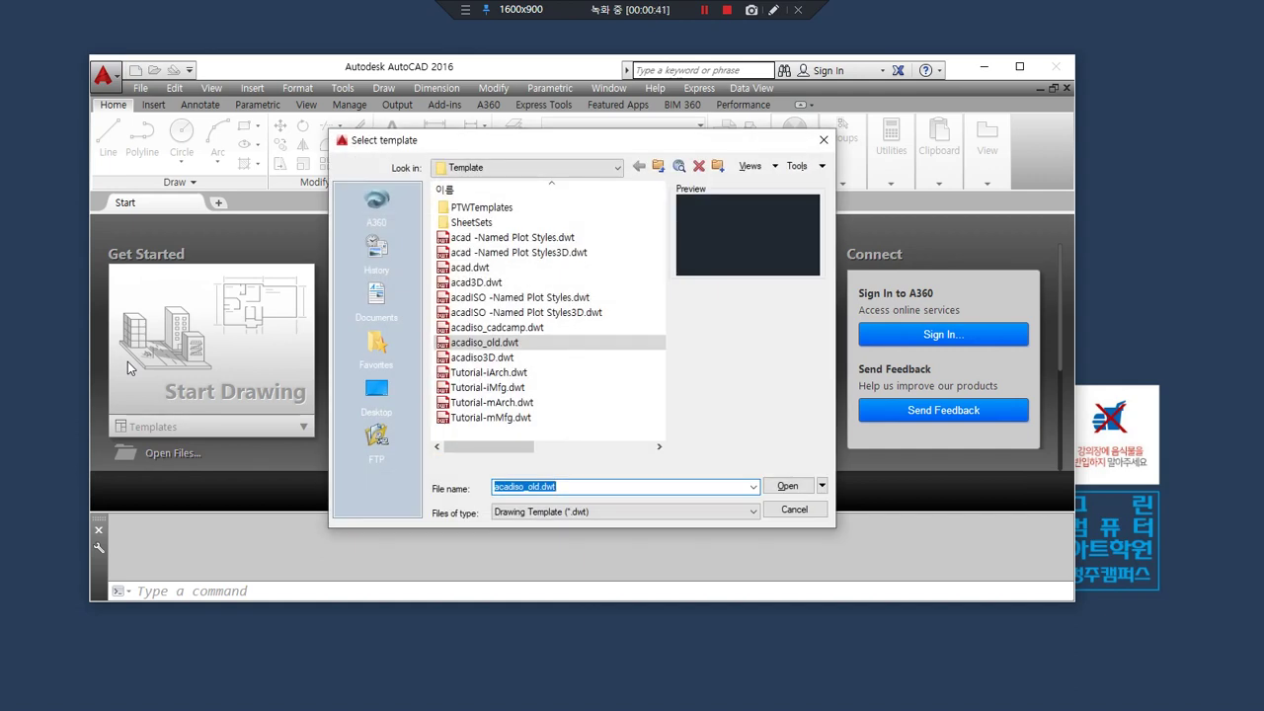
pyautogui.hotkey('ctrl', 'shift', '3')
pyautogui.moveTo(428, 524)
pyautogui.mouseDown()
pyautogui.moveTo(624, 525)
pyautogui.moveTo(538, 531)
pyautogui.moveTo(493, 515)
pyautogui.moveTo(598, 508)
pyautogui.moveTo(564, 530)
pyautogui.mouseUp()
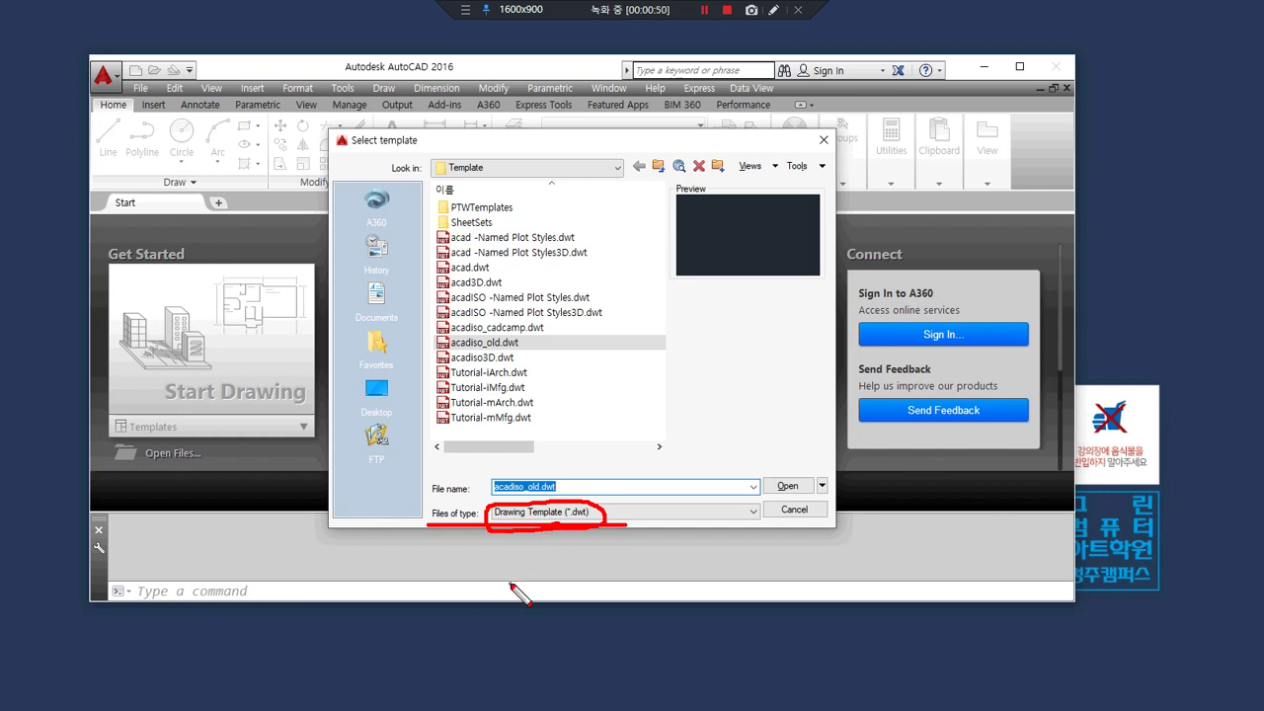
pyautogui.moveTo(590, 541)
pyautogui.mouseDown()
pyautogui.moveTo(570, 505)
pyautogui.moveTo(586, 538)
pyautogui.mouseUp()
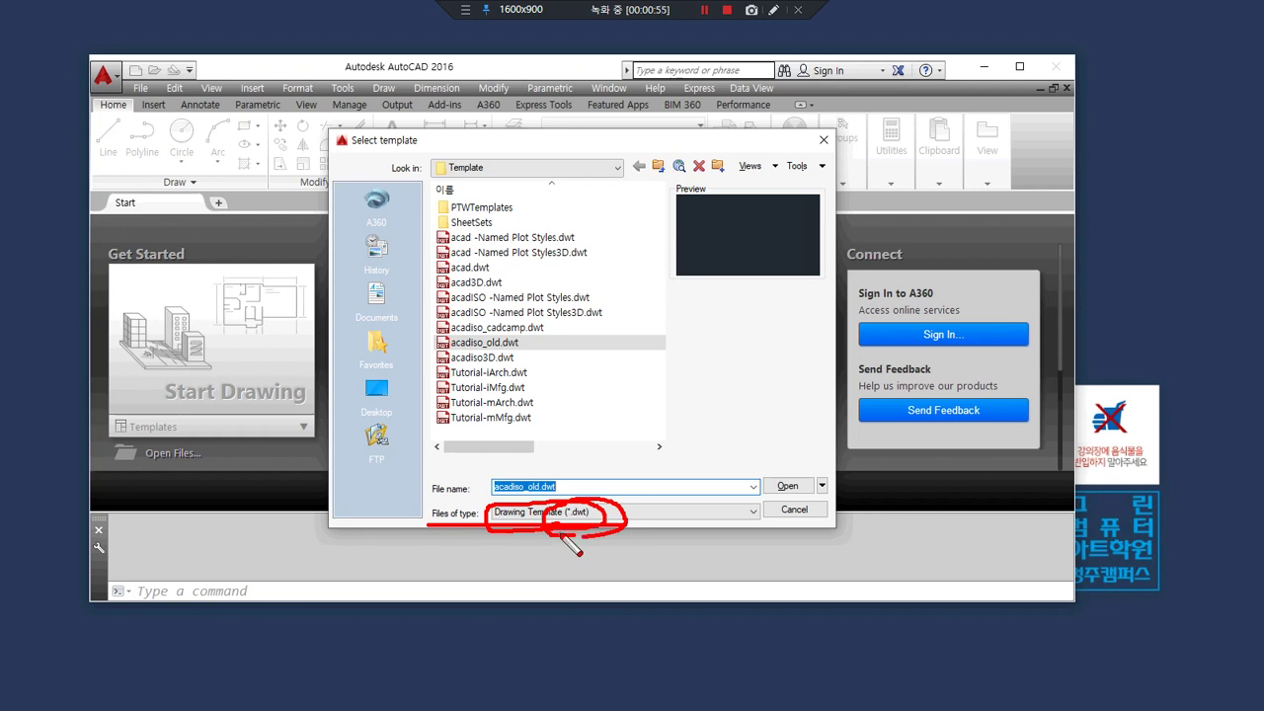
pyautogui.press('Delete')
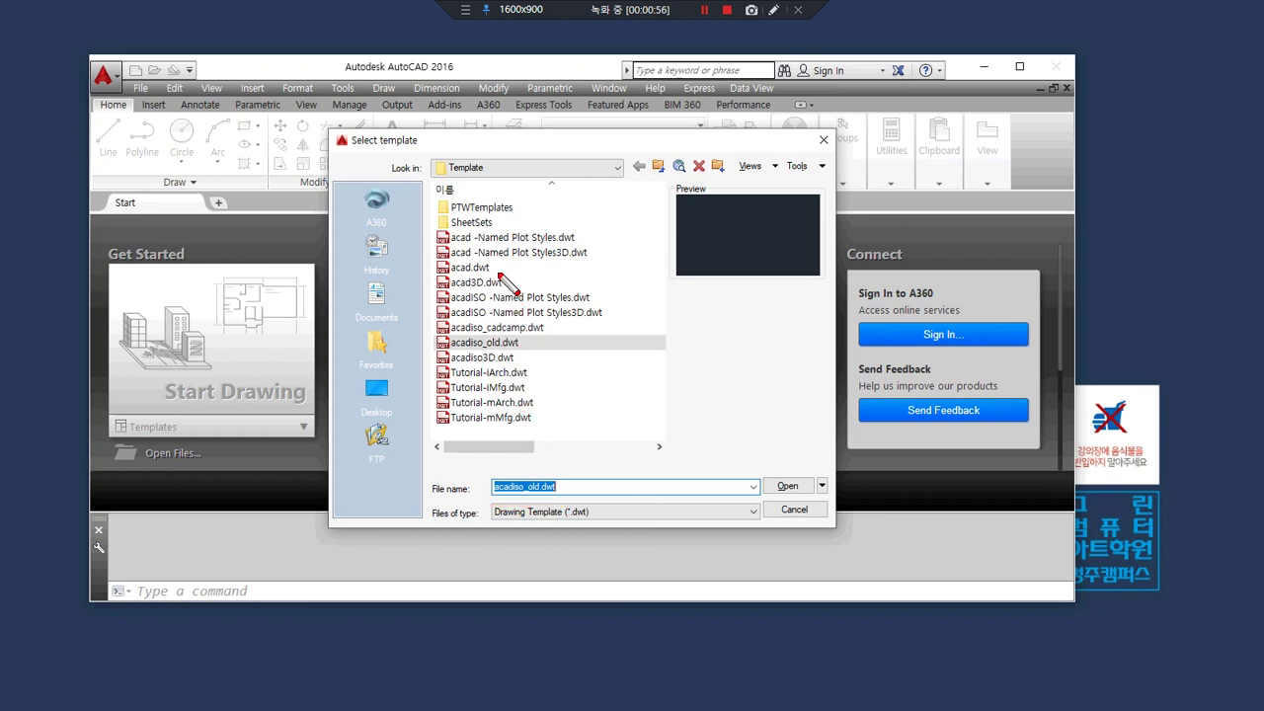
pyautogui.moveTo(499, 272); pyautogui.dragTo(433, 273)
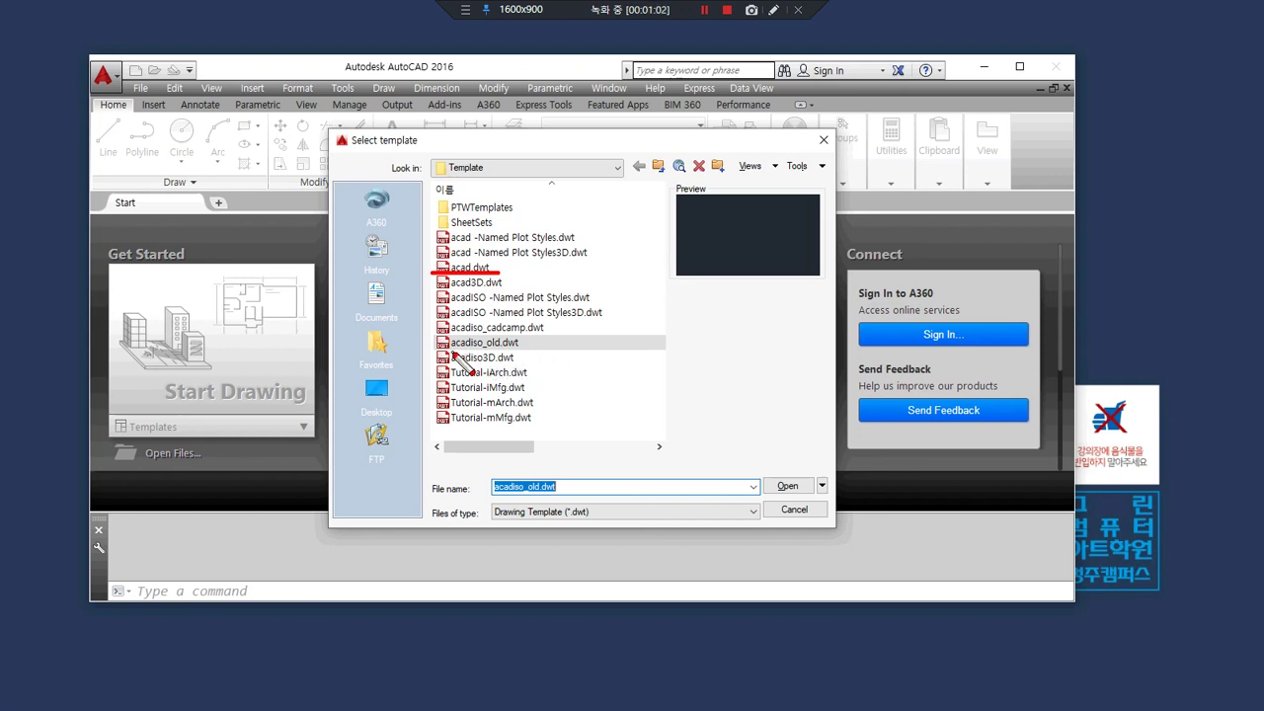
pyautogui.moveTo(447, 352); pyautogui.dragTo(483, 351)
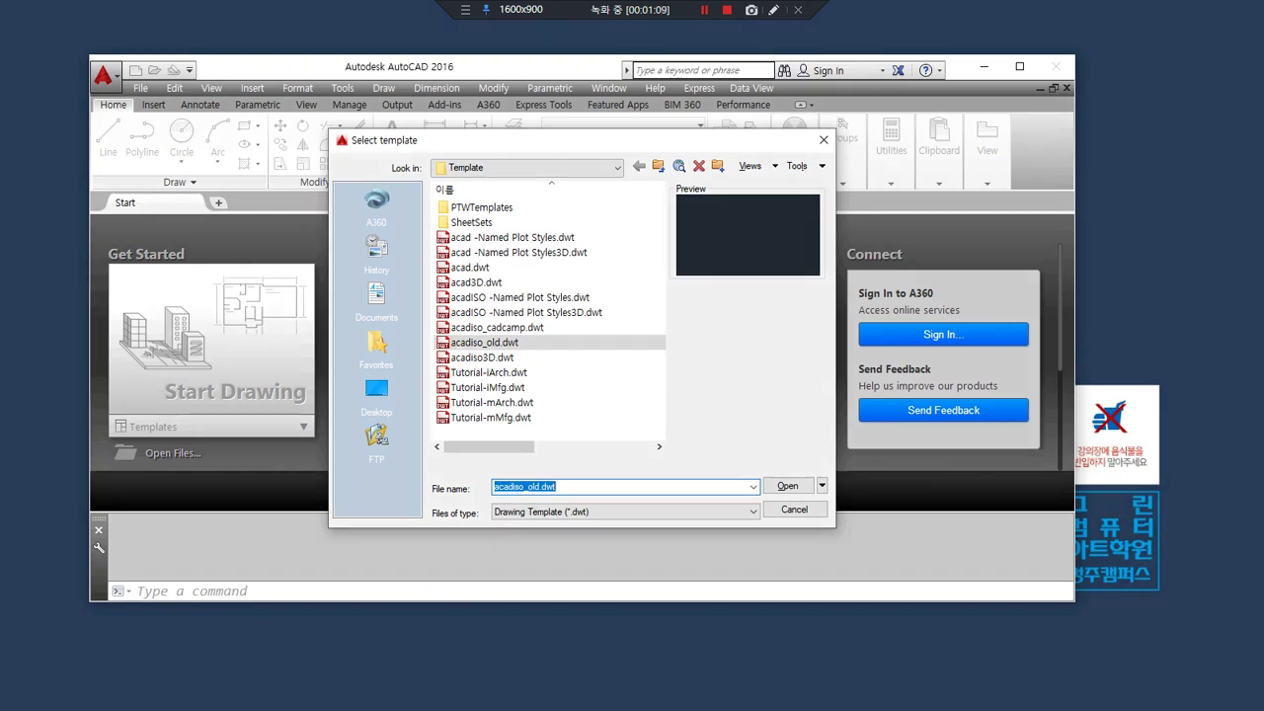
# Step: Switch to the Notepad notes and add the line "ISO" below "cadiso.dwt", with a blank line between them
pyautogui.hotkey('alt', 'Tab')
pyautogui.moveTo(202, 423); pyautogui.dragTo(331, 416)
pyautogui.moveTo(190, 466); pyautogui.dragTo(374, 462)
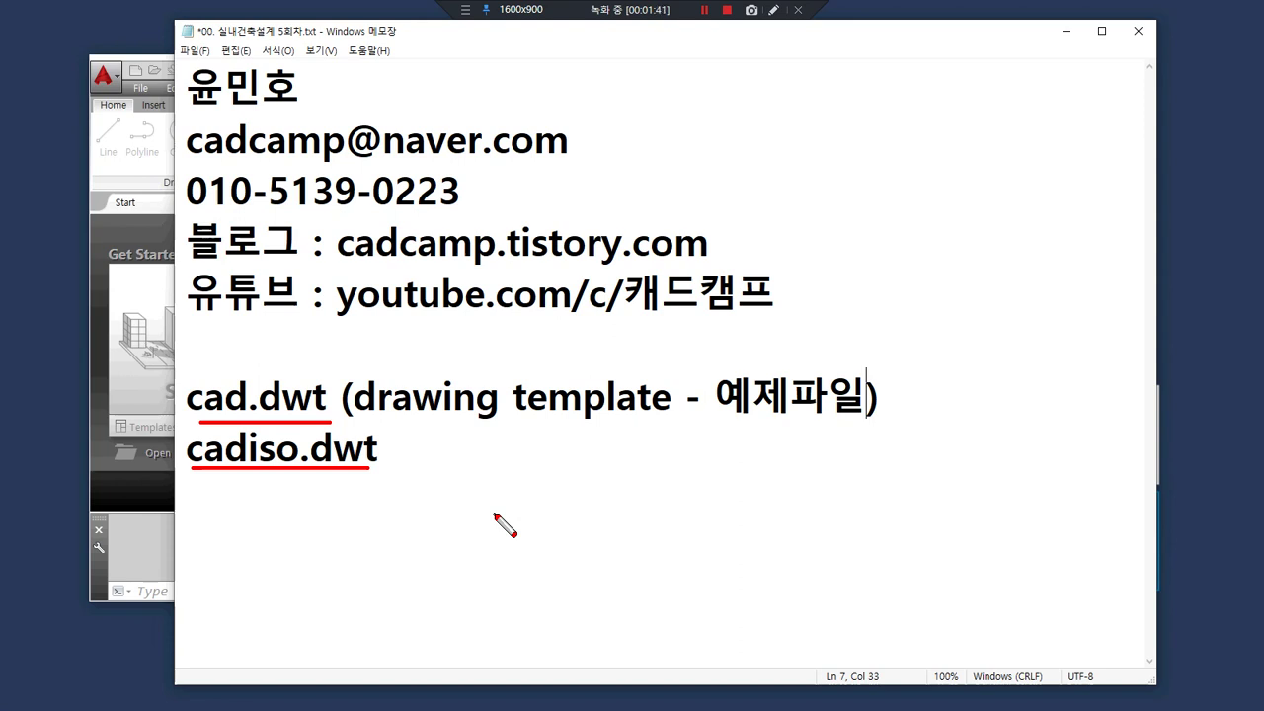
pyautogui.press('Escape')
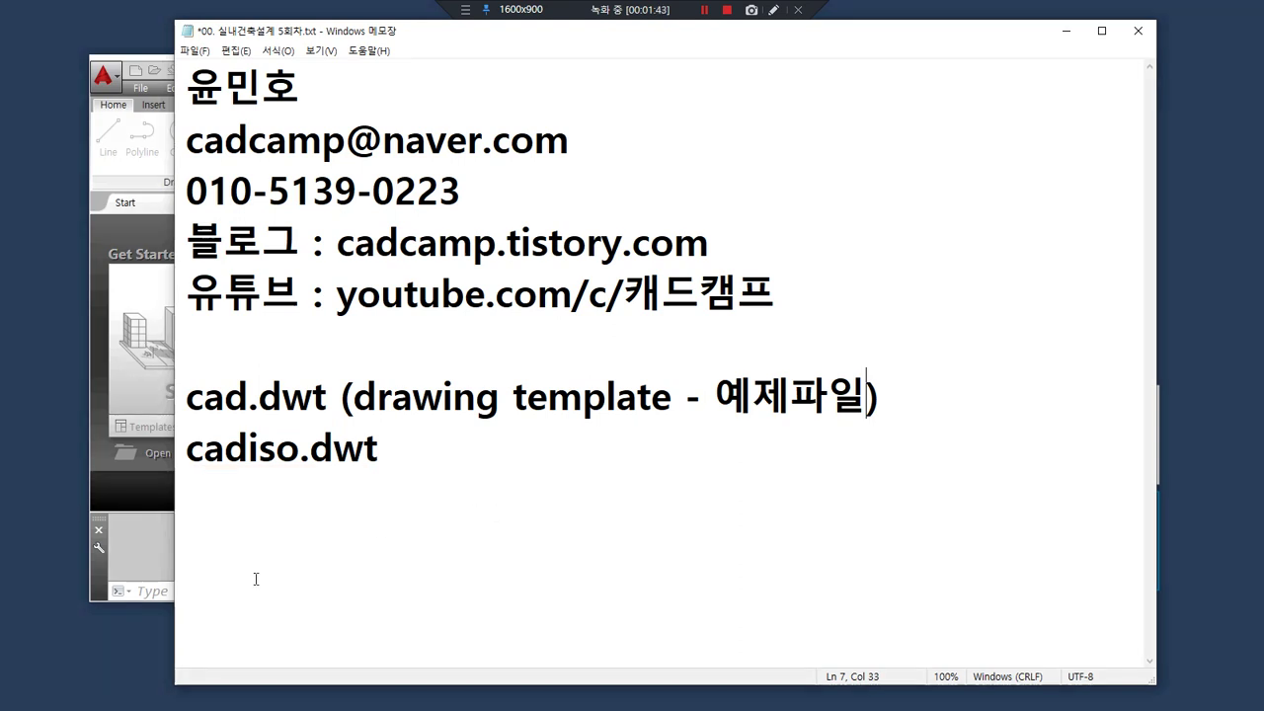
pyautogui.click(460, 463)
pyautogui.press('Return')
pyautogui.press('Return')
pyautogui.write('ㅑㄴ')
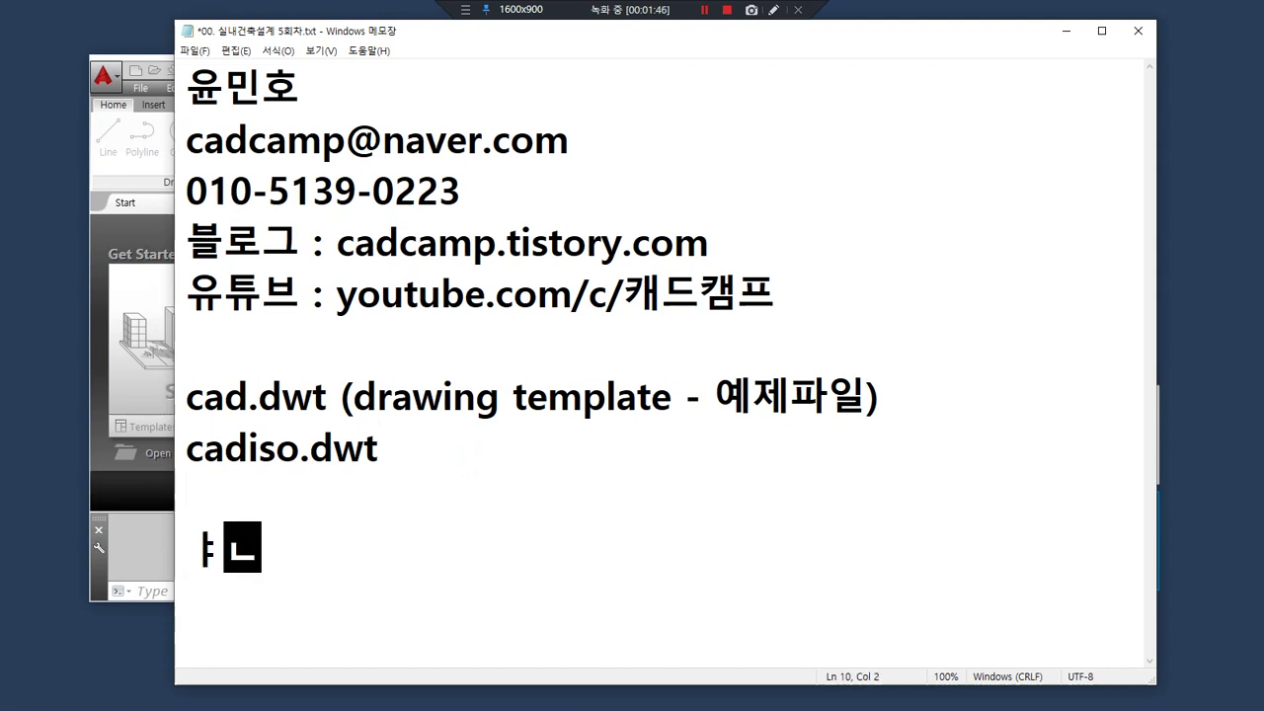
pyautogui.press('BackSpace')
pyautogui.press('BackSpace')
pyautogui.write('ISO')
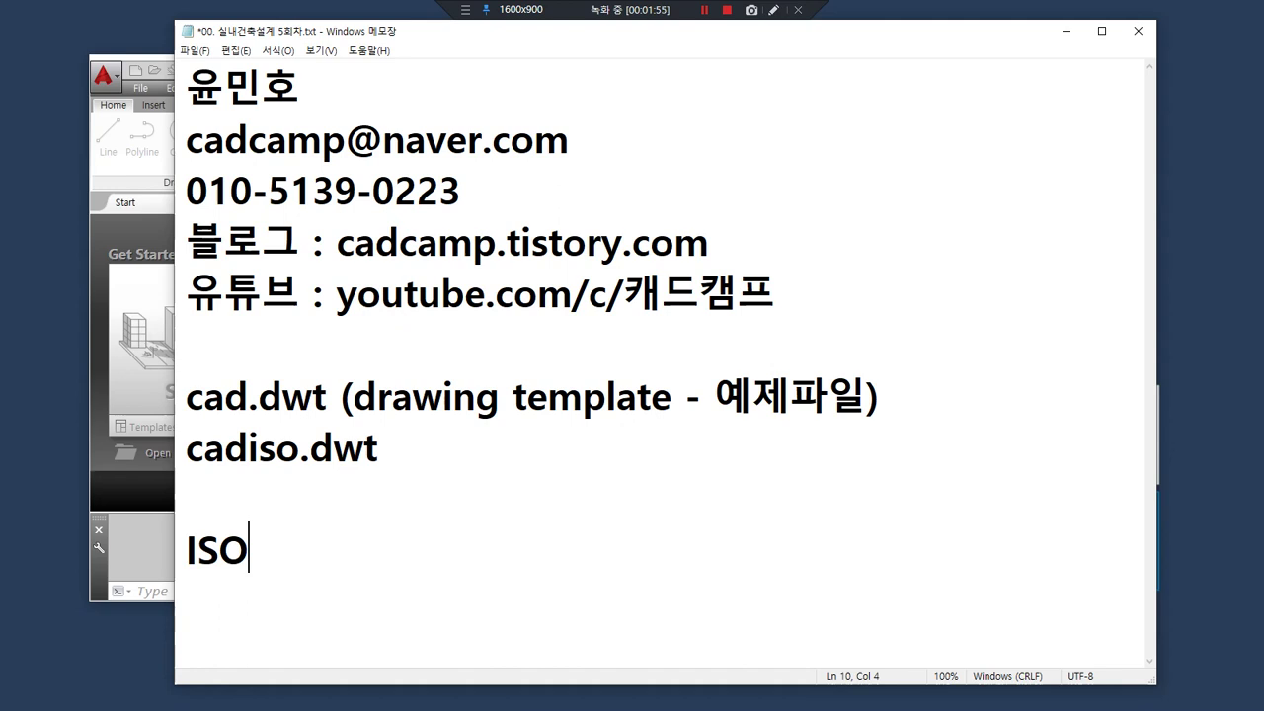
# Step: Add a line below "ISO" that lists the standards "KS, JIS, DIN, ANSI, ASME"
pyautogui.press('Return')
pyautogui.write('KS')
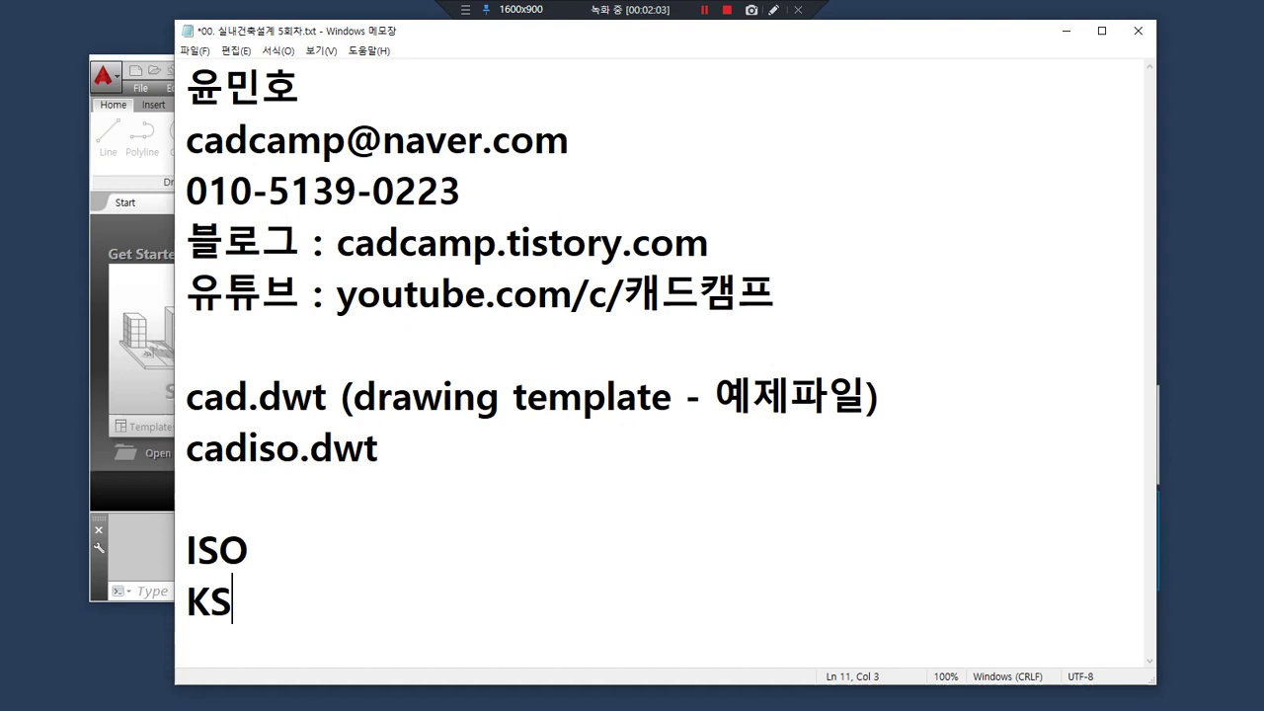
pyautogui.write(', JIS')
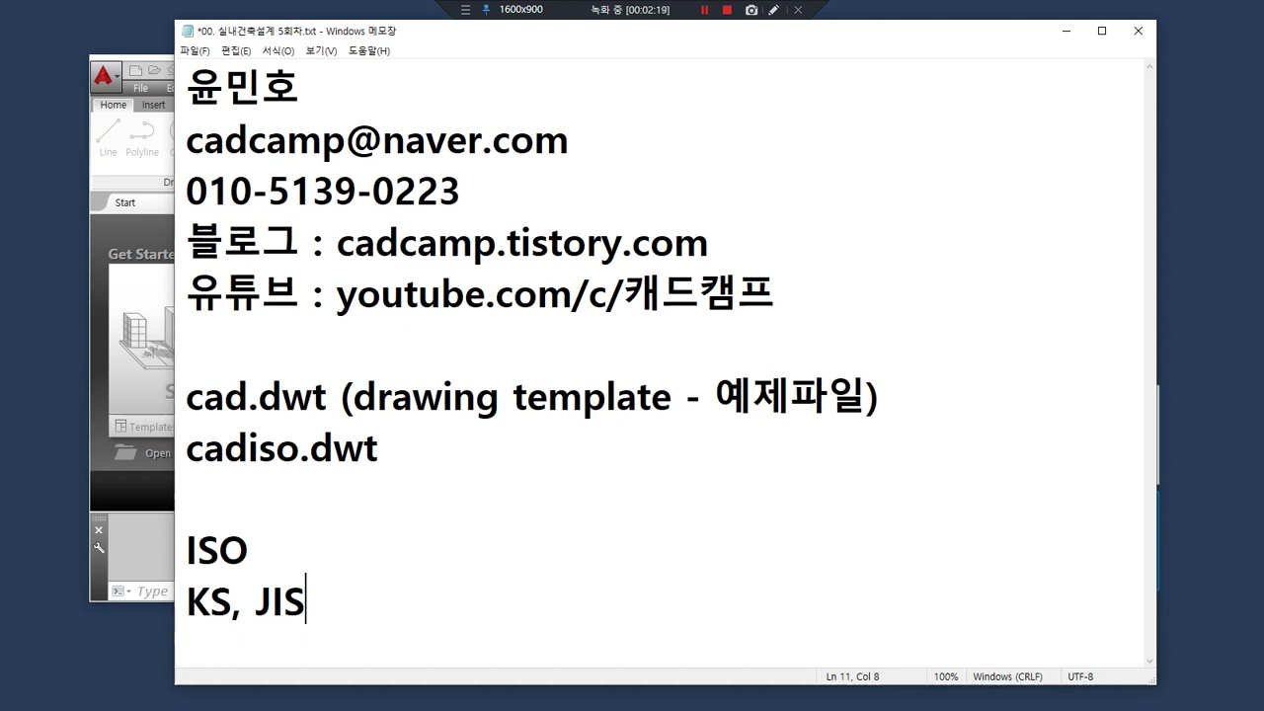
pyautogui.write(', DIN')
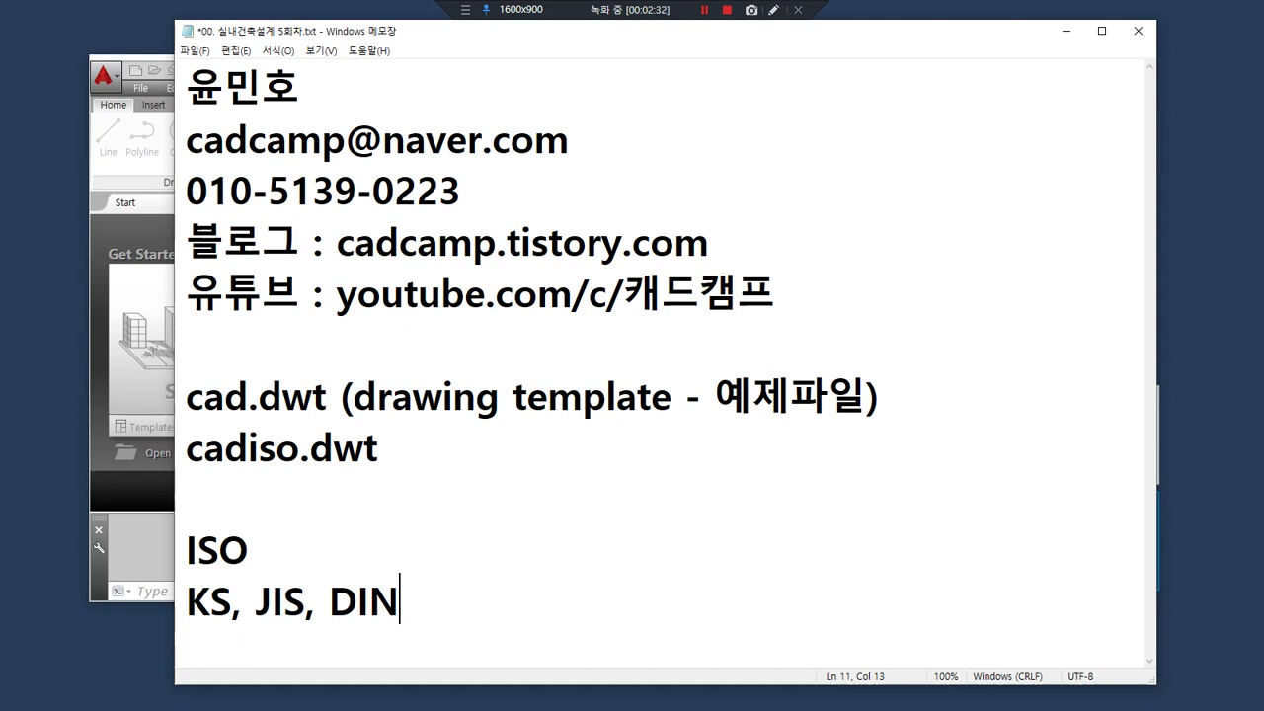
pyautogui.write(', ANSI')
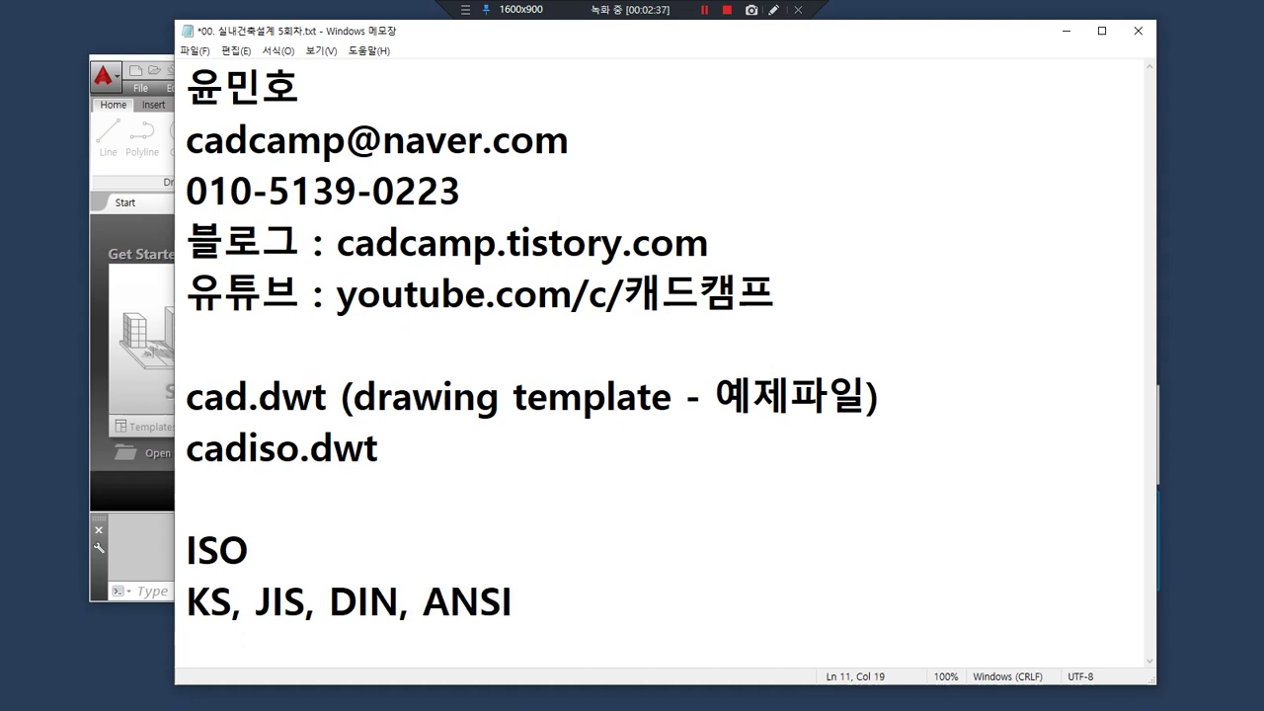
pyautogui.write(', AS<E')
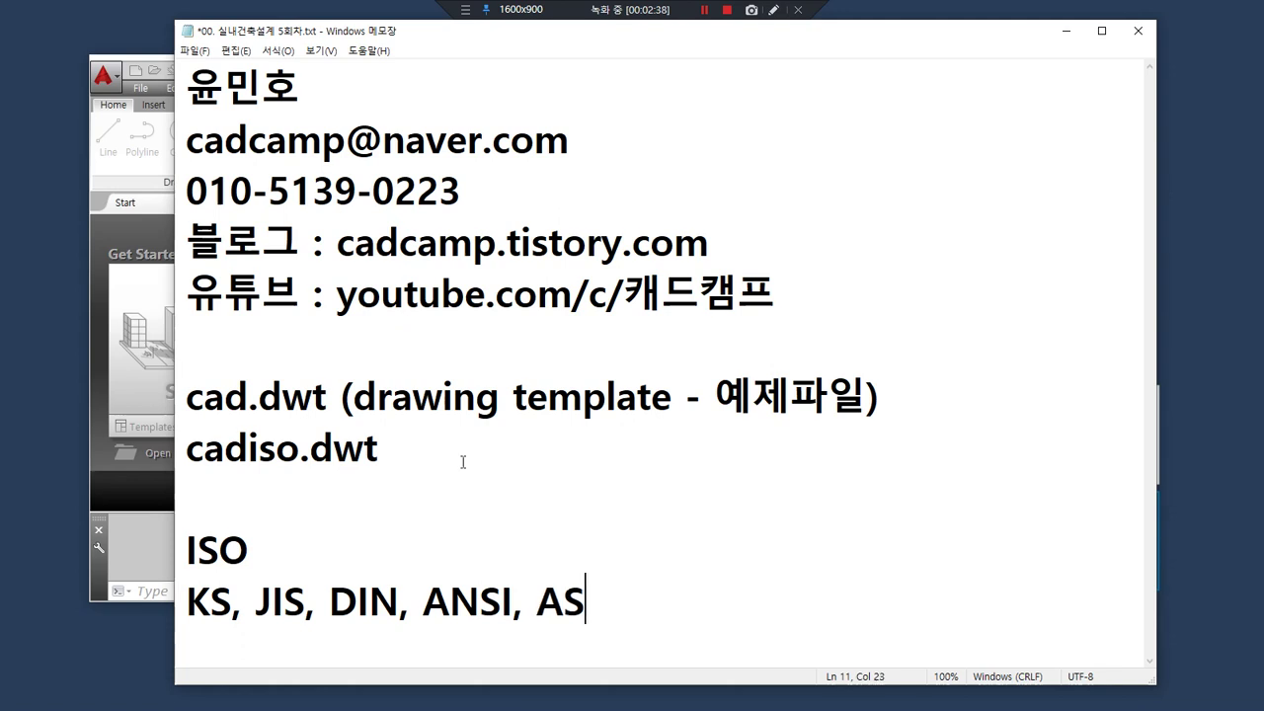
pyautogui.press('BackSpace')
pyautogui.press('BackSpace')
pyautogui.write('ME')
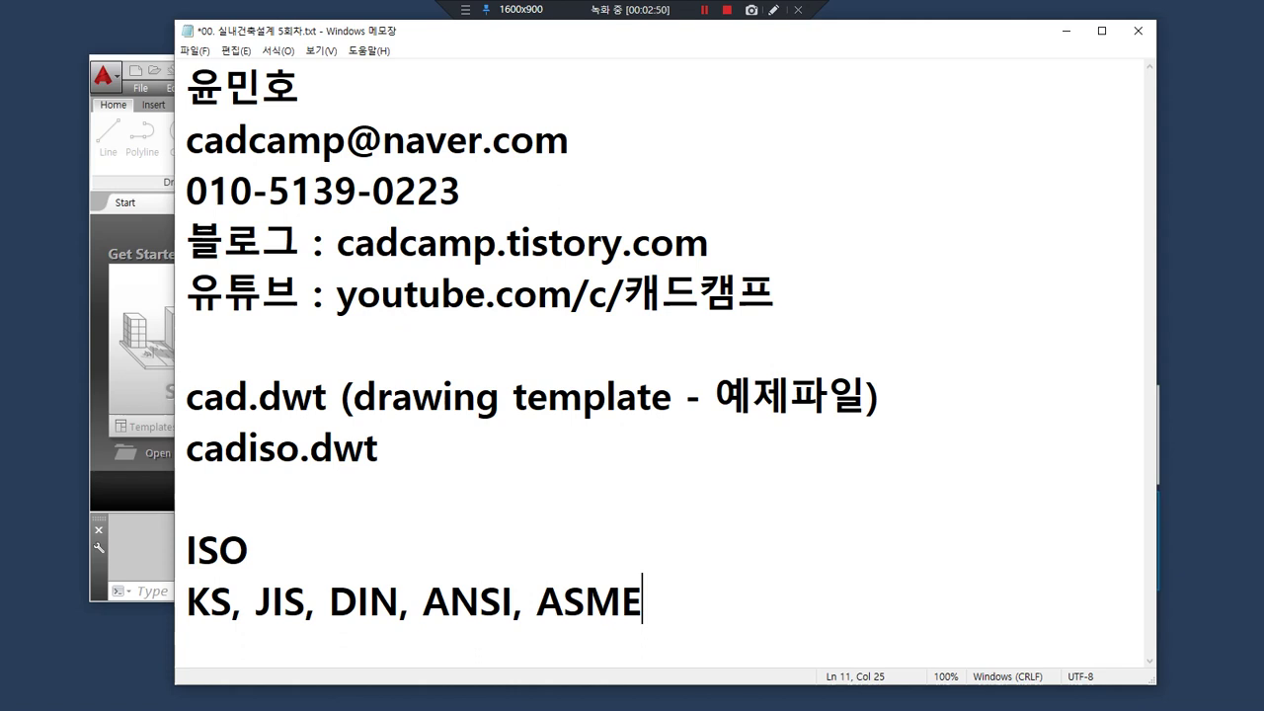
# Step: Append "9001" to the ISO line in the notes
pyautogui.press('Up')
pyautogui.write('9001')
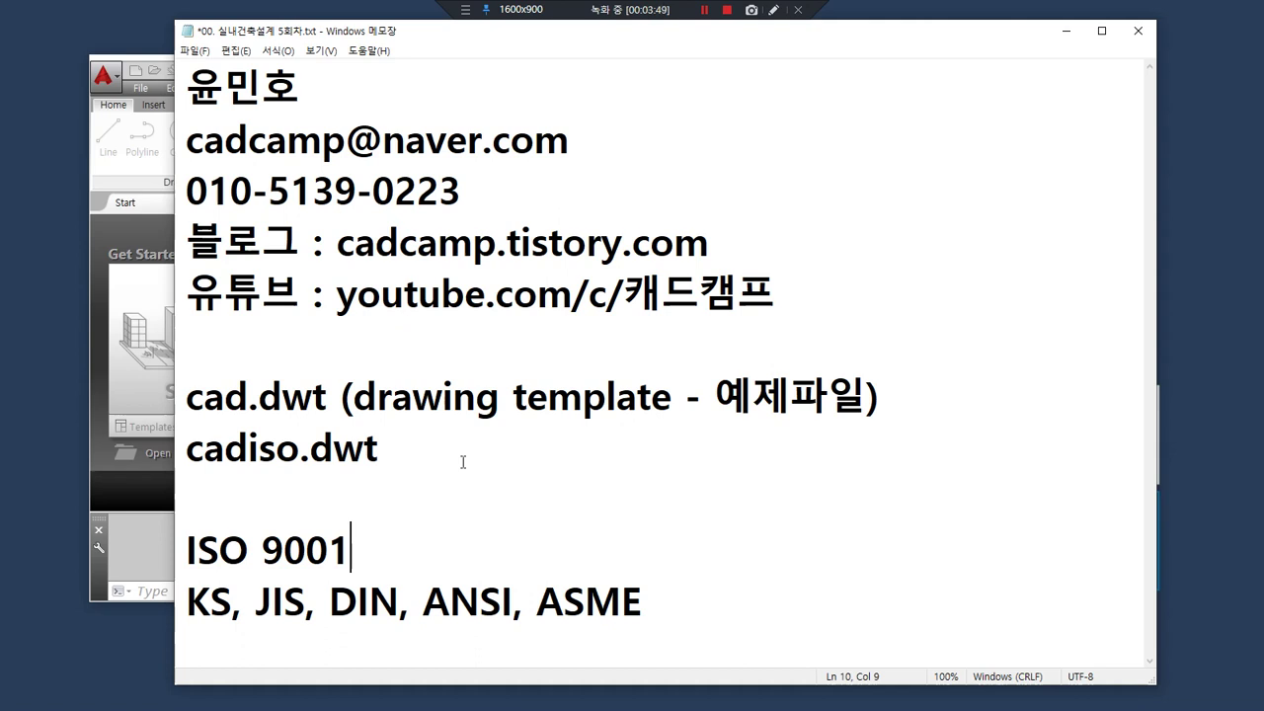
# Step: Break the standards line after "DIN," so that "ANSI, ASME" stands on its own line
pyautogui.press('Down')
pyautogui.press('End')
pyautogui.scroll(-1, 462, 462)
pyautogui.press('Home')
pyautogui.press('Right')
pyautogui.press('Right')
pyautogui.press('Right')
pyautogui.press('Right')
pyautogui.press('Right')
pyautogui.press('Right')
pyautogui.press('Right')
pyautogui.press('Right')
pyautogui.press('Right')
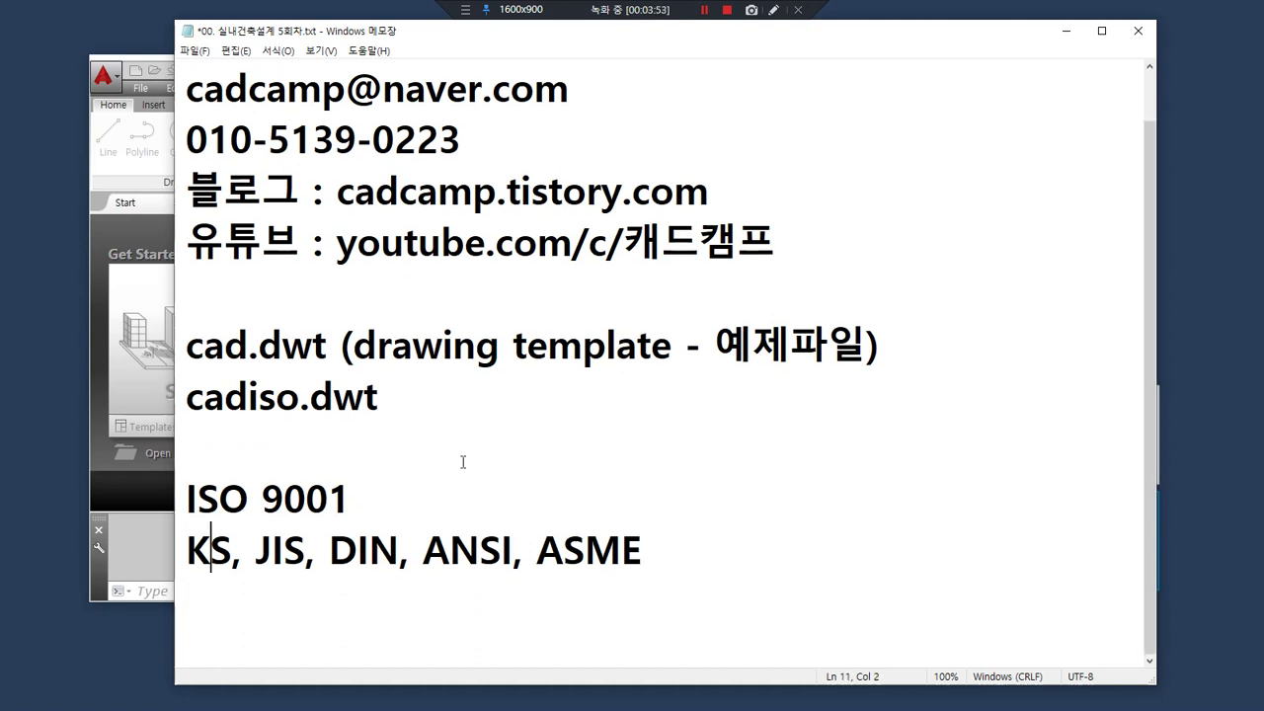
pyautogui.press('Right')
pyautogui.press('Right')
pyautogui.press('Right')
pyautogui.press('Right')
pyautogui.press('Right')
pyautogui.press('Return')
pyautogui.press('Up')
pyautogui.press('End')
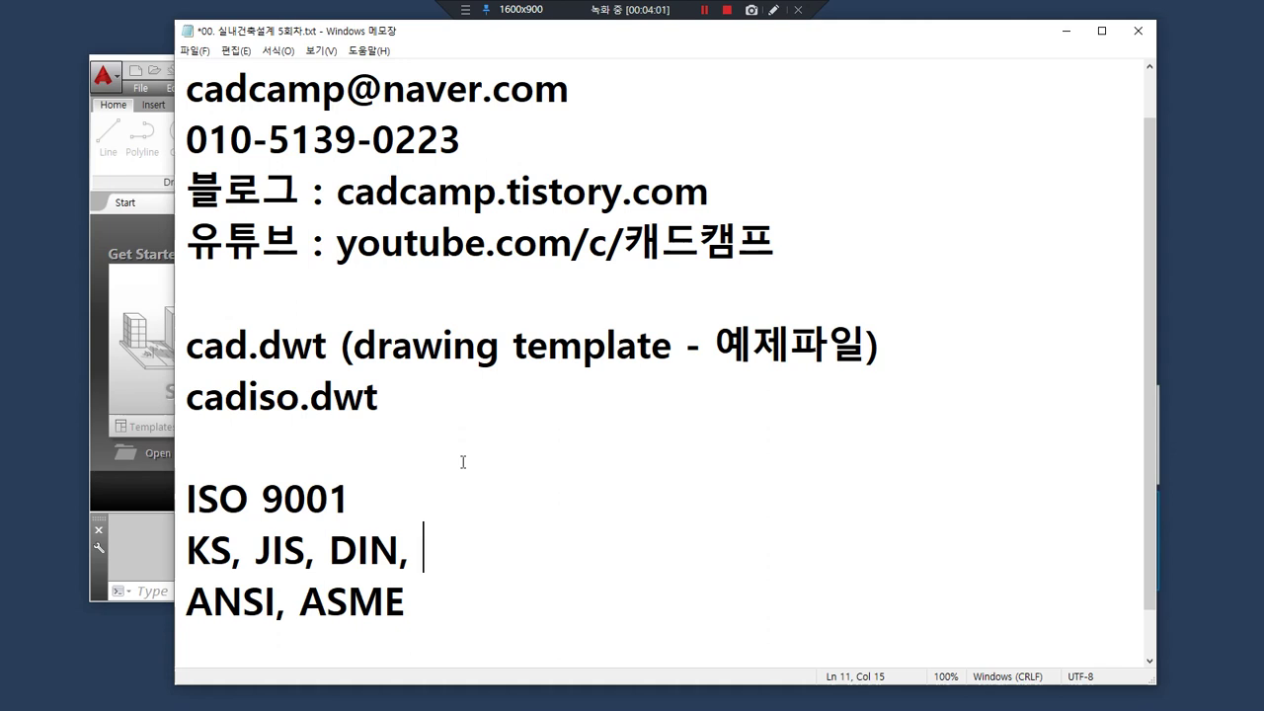
# Step: Add the unit "mm" to the end of the KS, JIS, DIN line and "inch" to the ANSI, ASME line
pyautogui.write('mm')
pyautogui.press('Down')
pyautogui.write('i')
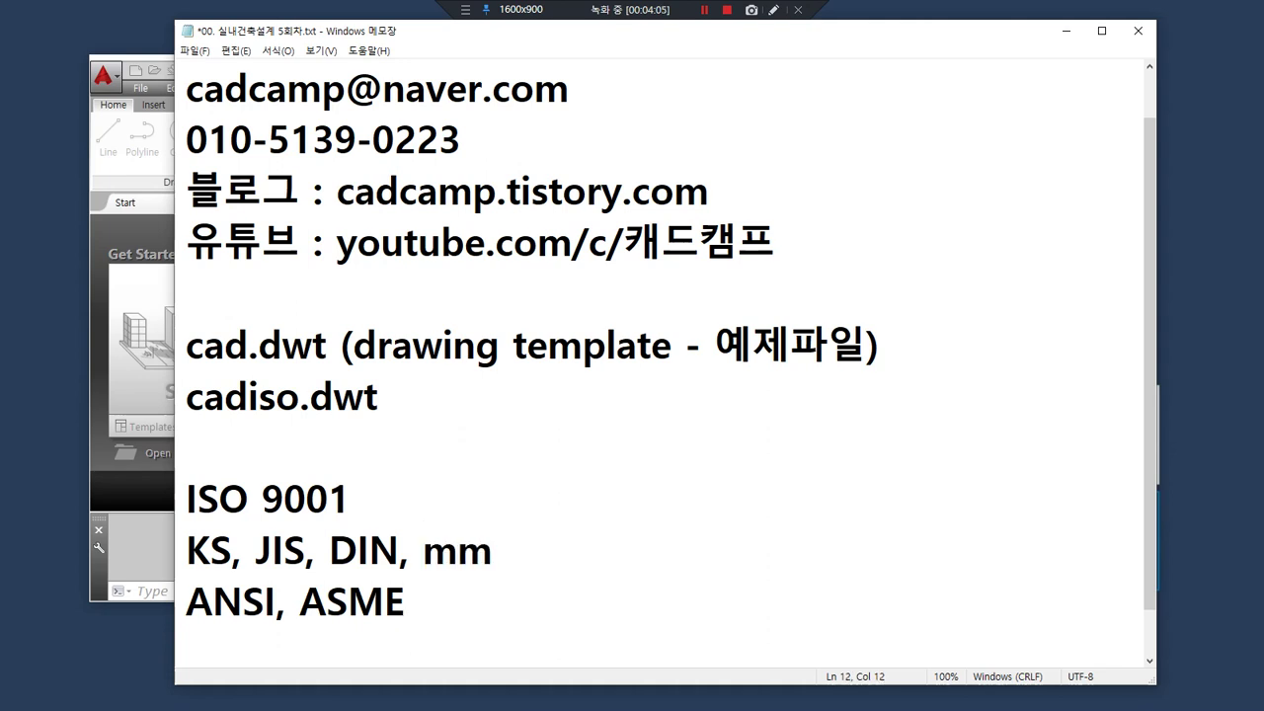
pyautogui.write('nch')
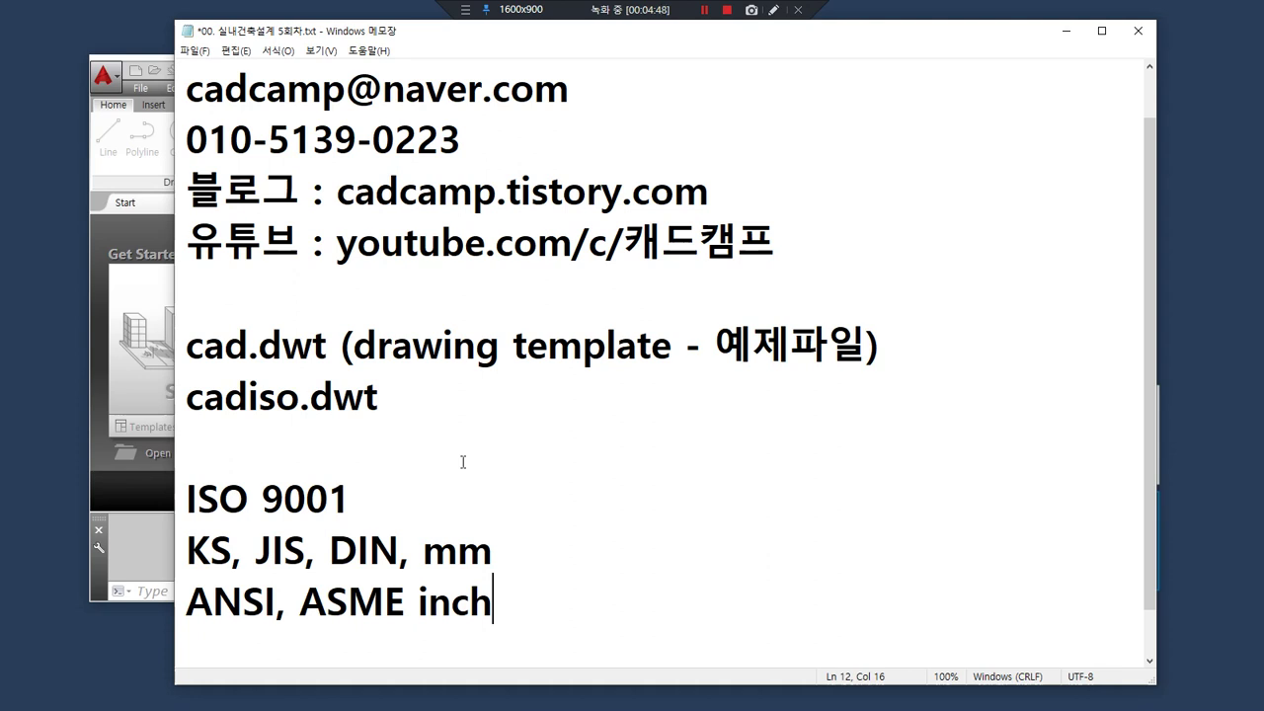
# Step: Replace "9001" on the ISO line with "mm"
pyautogui.press('Up')
pyautogui.click(412, 485)
pyautogui.press('BackSpace')
pyautogui.press('BackSpace')
pyautogui.press('BackSpace')
pyautogui.press('BackSpace')
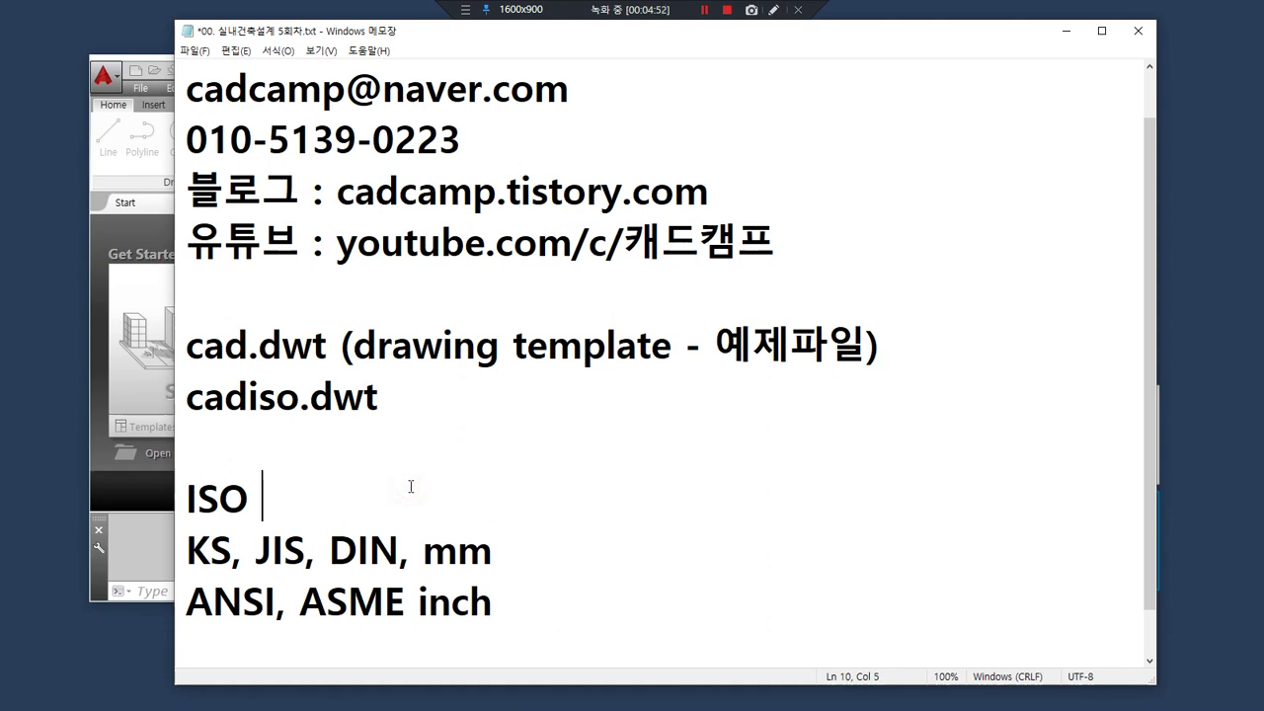
pyautogui.press('BackSpace')
pyautogui.write('mm')
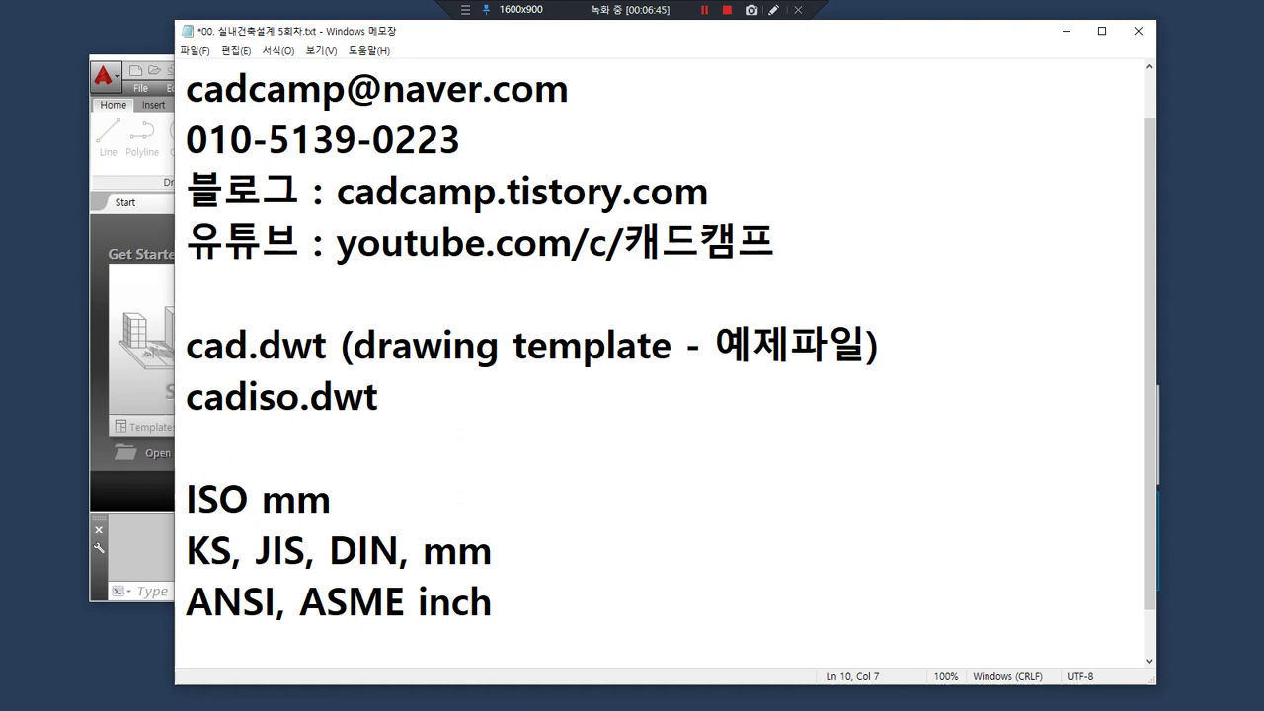
# Step: Add the line "NASA - ISO" below the ANSI, ASME line
pyautogui.press('Down')
pyautogui.press('Down')
pyautogui.press('Down')
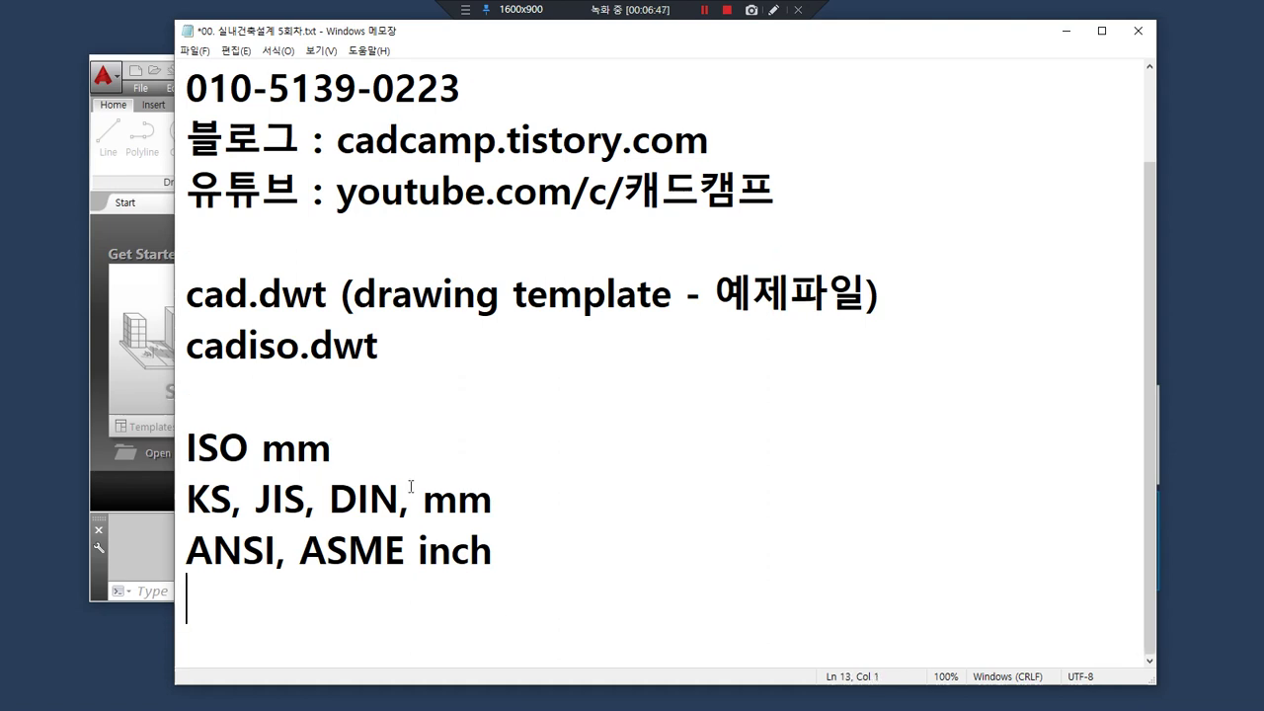
pyautogui.write('NA')
pyautogui.write('A')
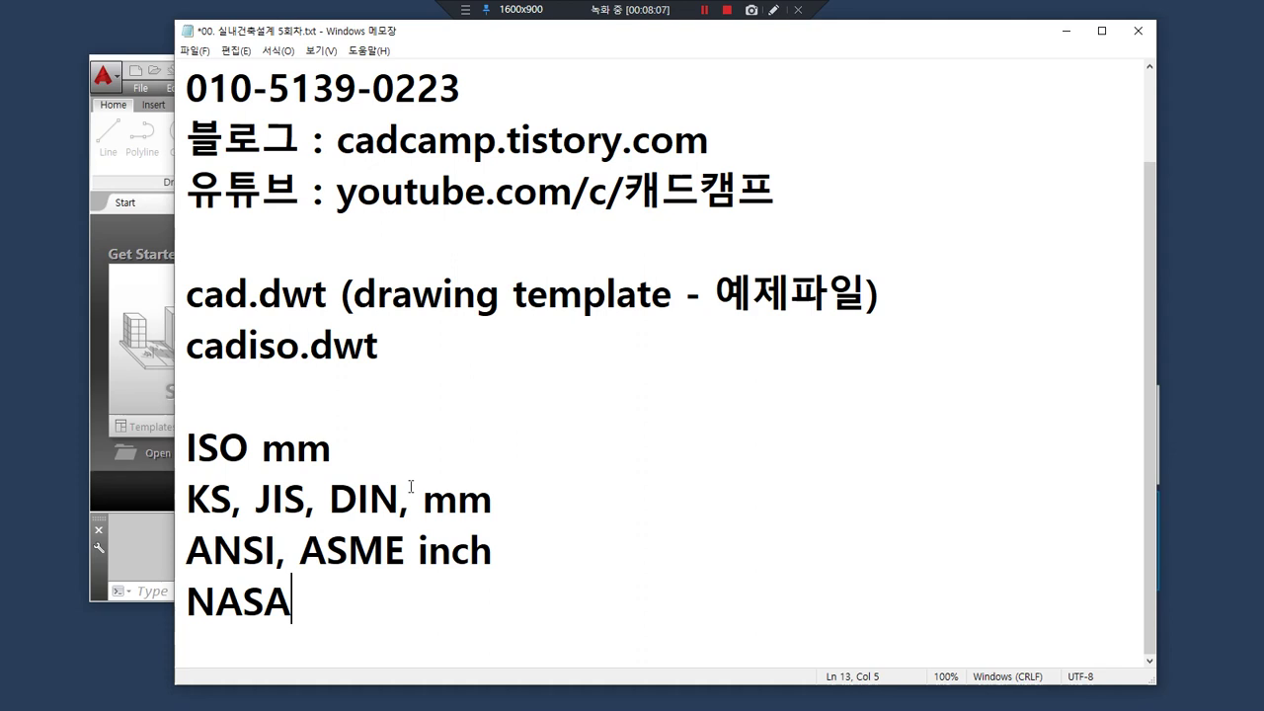
pyautogui.write('- ISO')
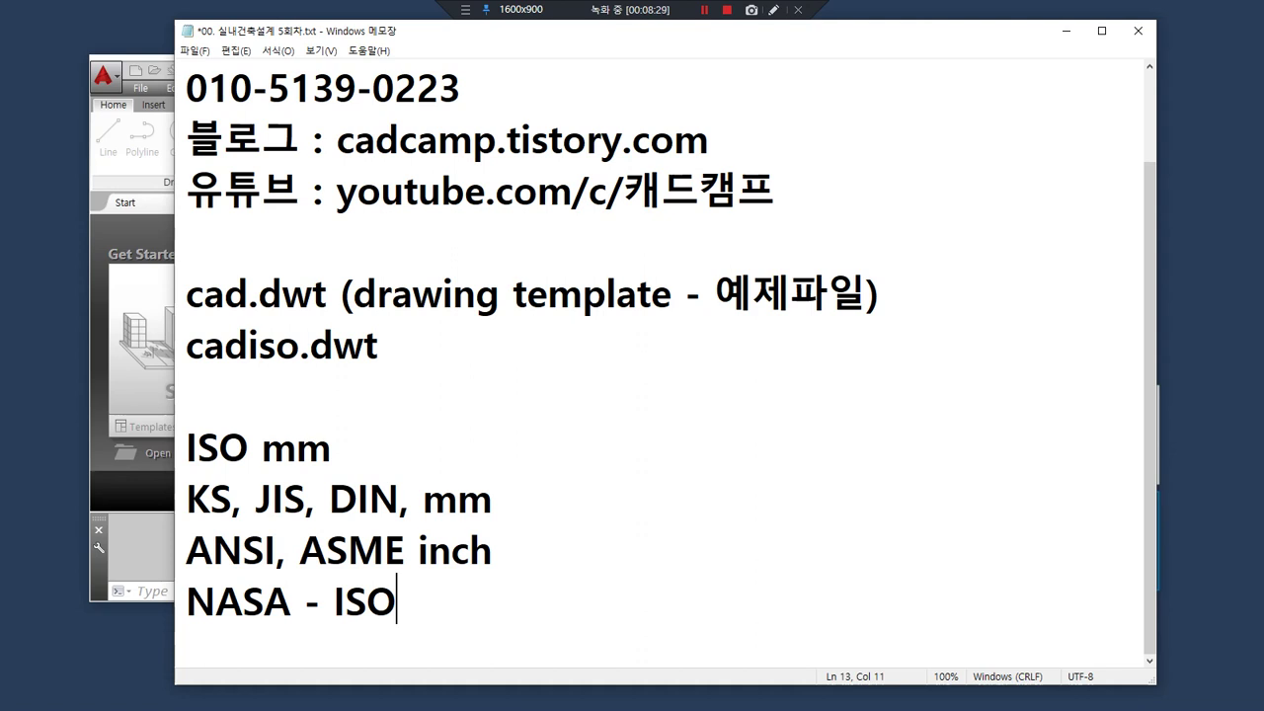
# Step: Switch to AutoCAD, create the new drawing from the acadiso_old.dwt template and maximize the program window
pyautogui.click(88, 171)
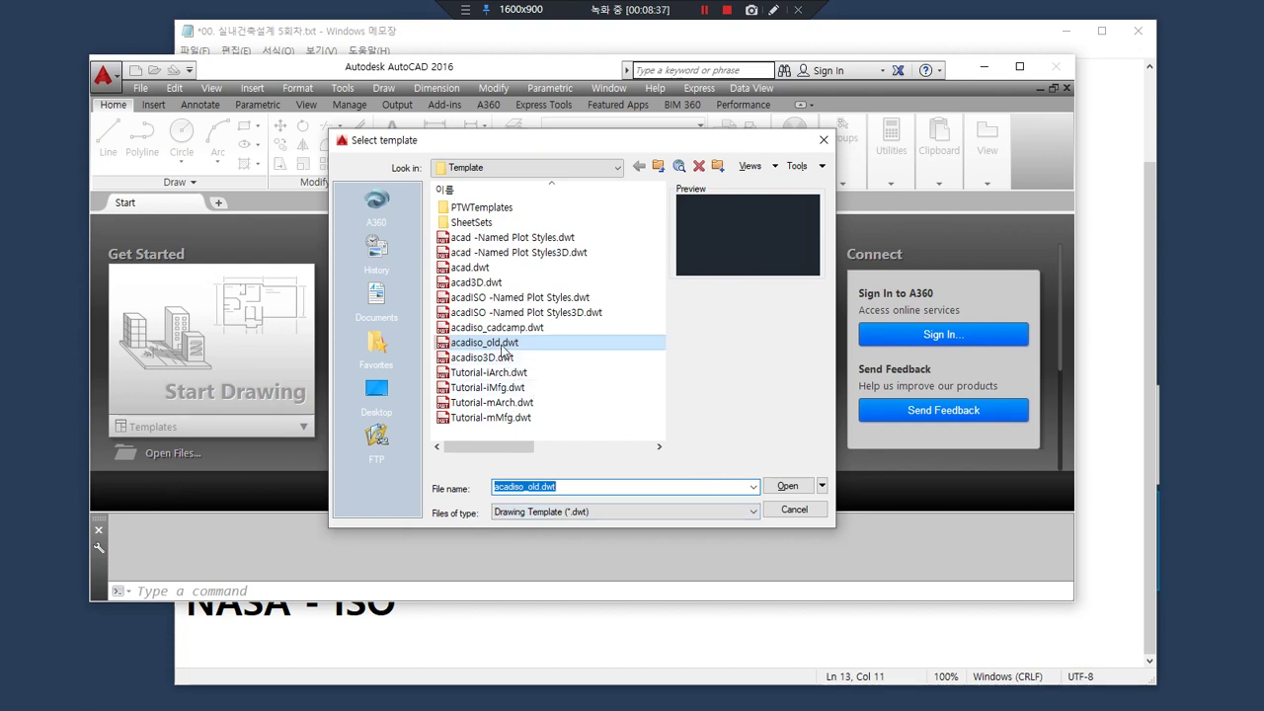
pyautogui.click(794, 487)
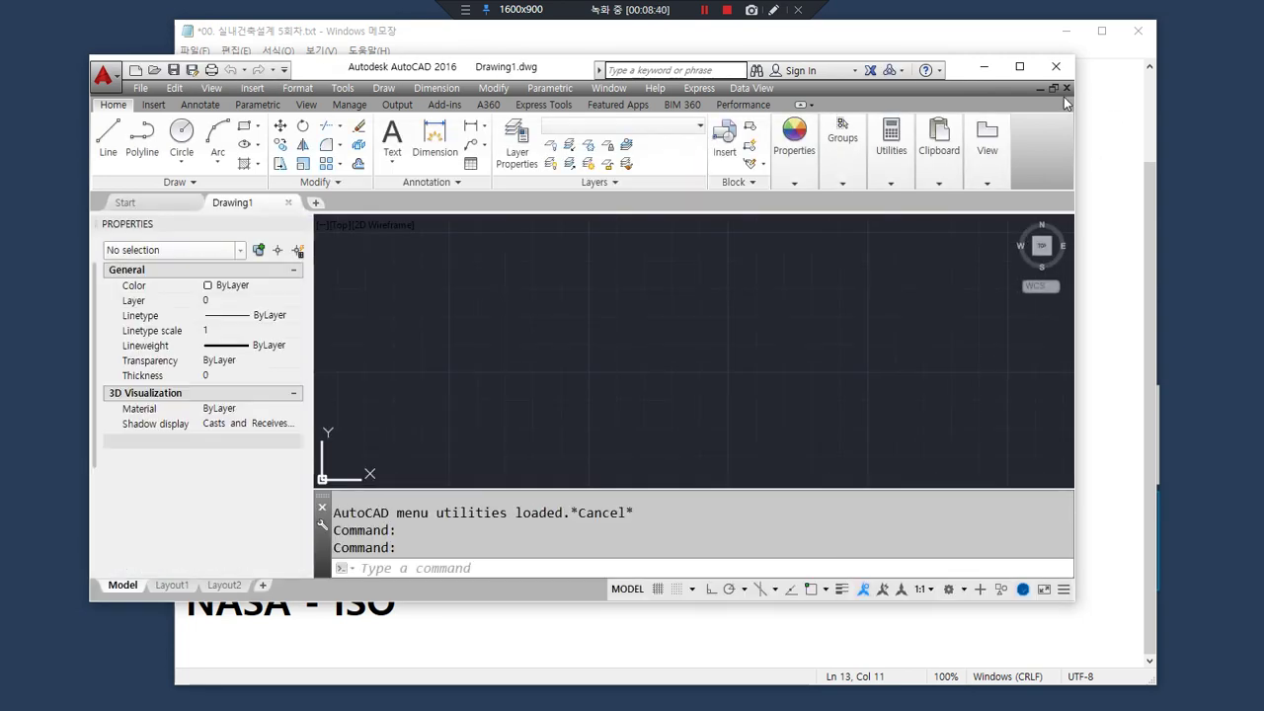
pyautogui.click(1021, 67)
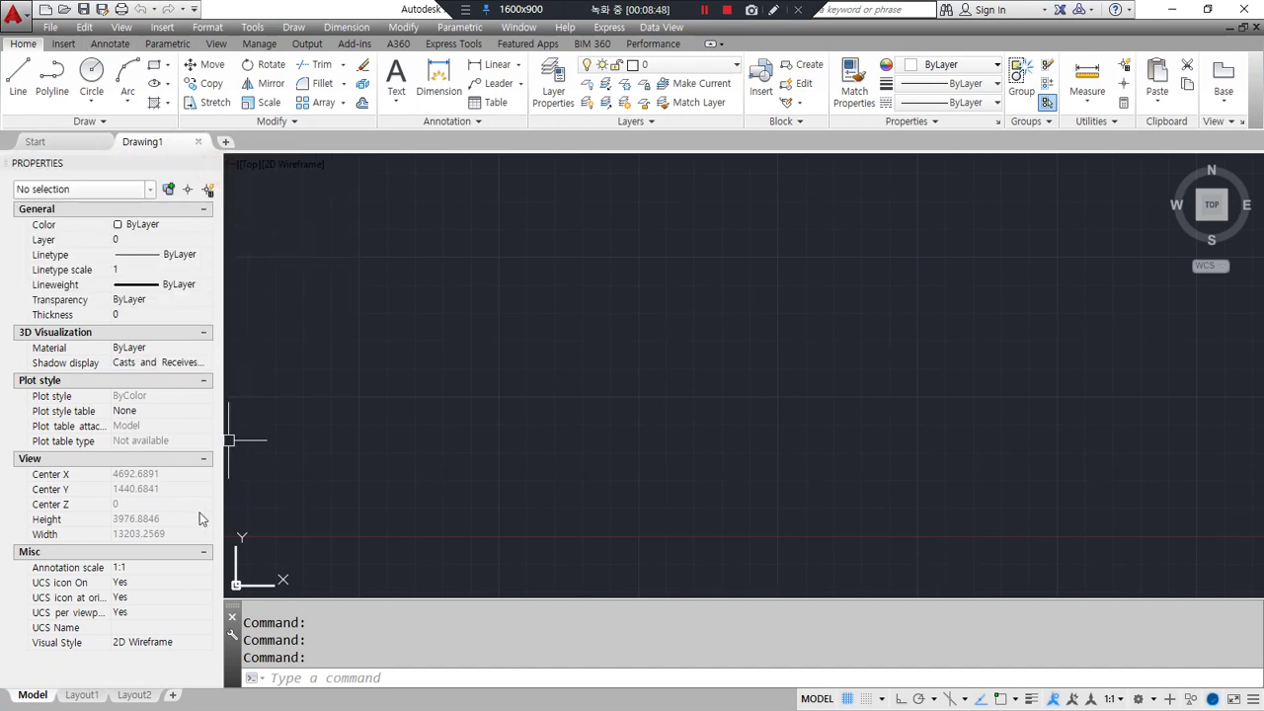
# Step: Close the Properties palette and undock the command line so it floats over the upper part of the drawing area
pyautogui.click(212, 160)
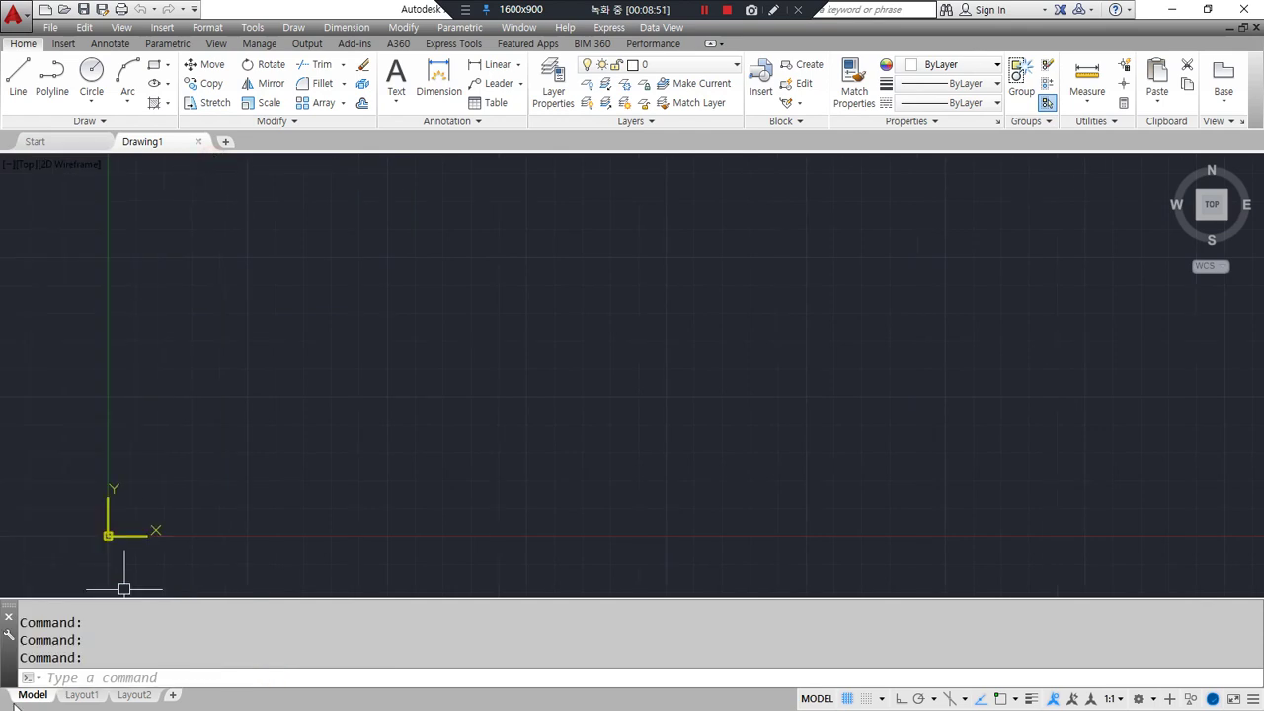
pyautogui.moveTo(8, 607); pyautogui.dragTo(227, 250)
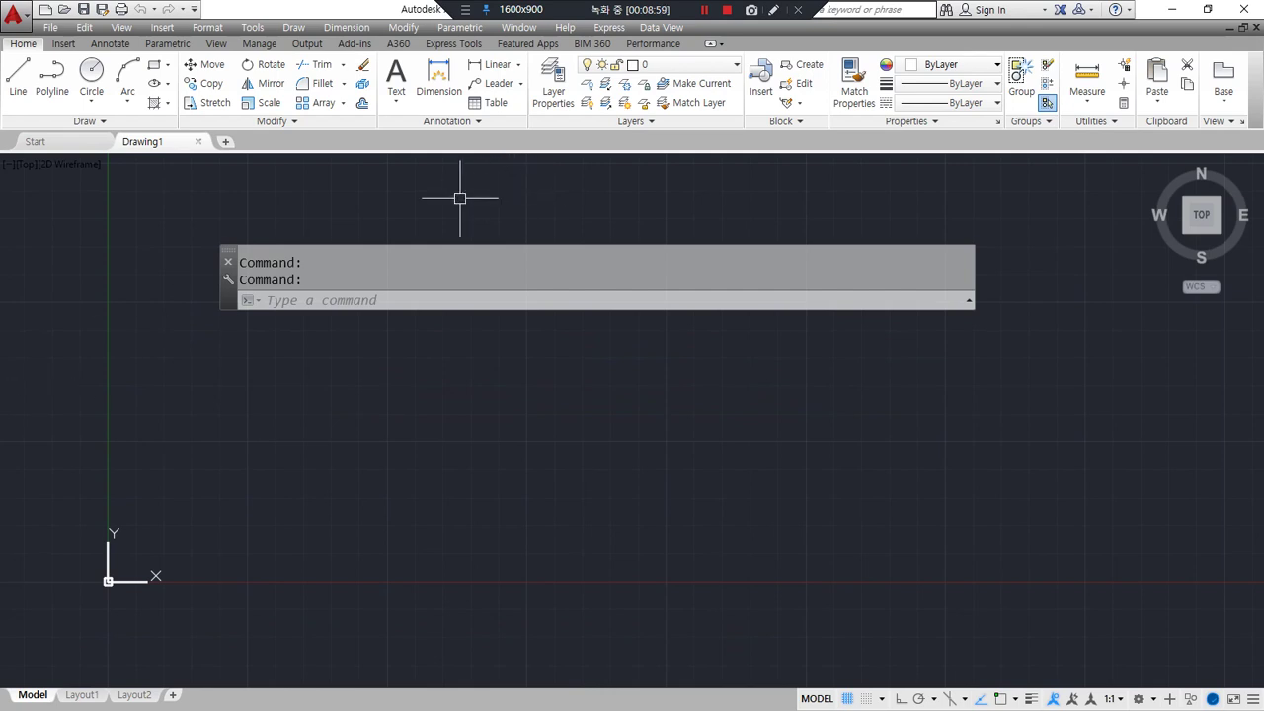
pyautogui.moveTo(395, 128)
pyautogui.mouseDown()
pyautogui.moveTo(340, 79)
pyautogui.moveTo(427, 109)
pyautogui.moveTo(400, 174)
pyautogui.moveTo(383, 164)
pyautogui.mouseUp()
pyautogui.press('Escape')
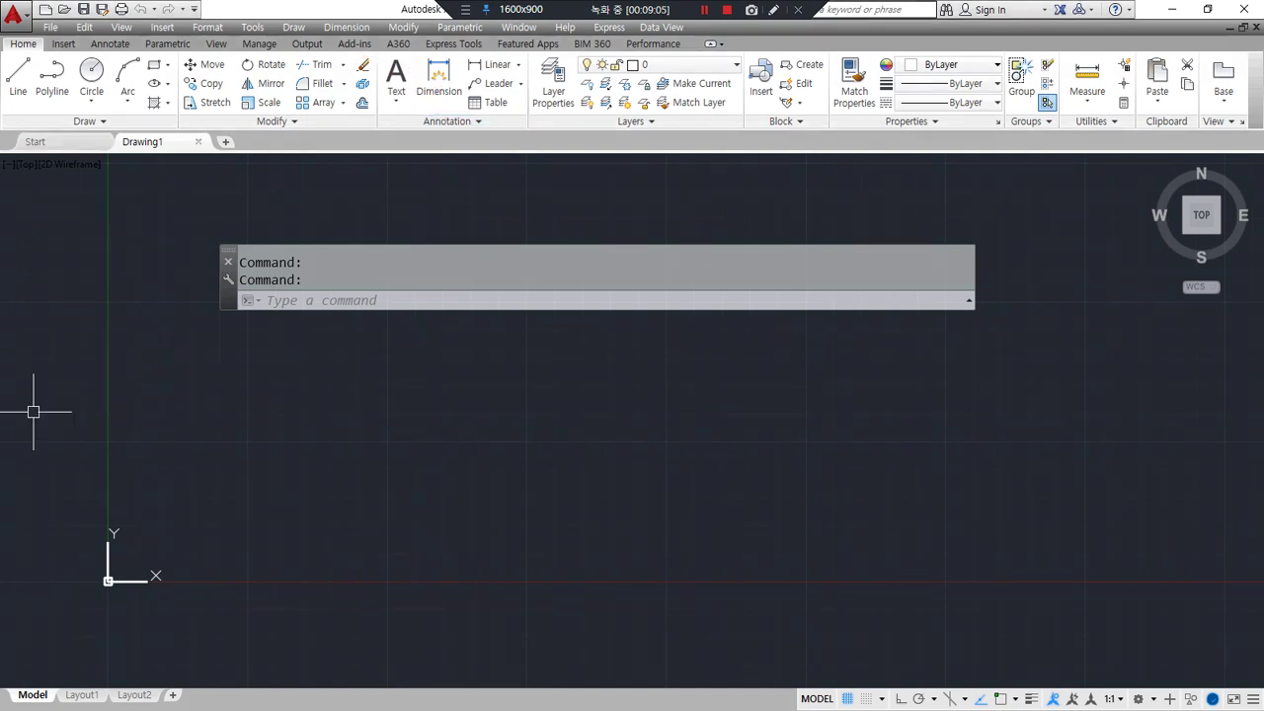
# Step: Switch to the Notepad notes and add the line "Ribbon 메뉴 - ribbonclose" after a blank line below "NASA - ISO"
pyautogui.hotkey('alt', 'Tab')
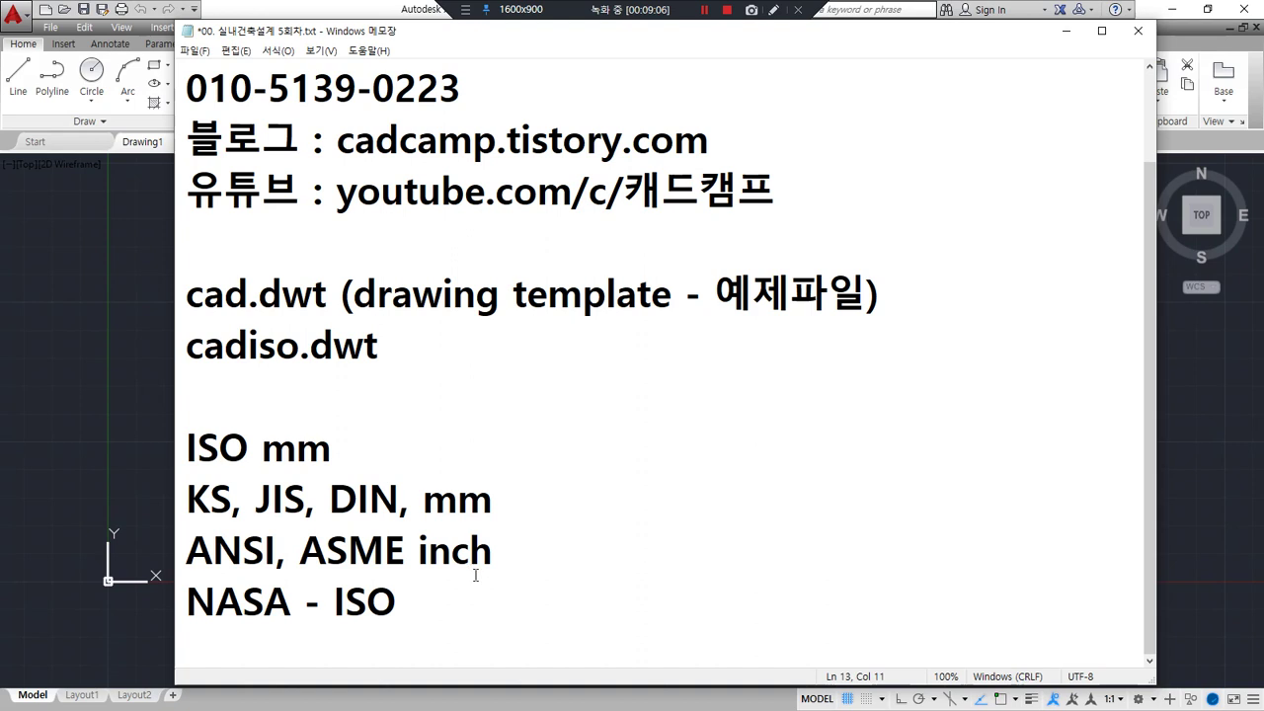
pyautogui.press('Return')
pyautogui.press('Return')
pyautogui.write('Ri')
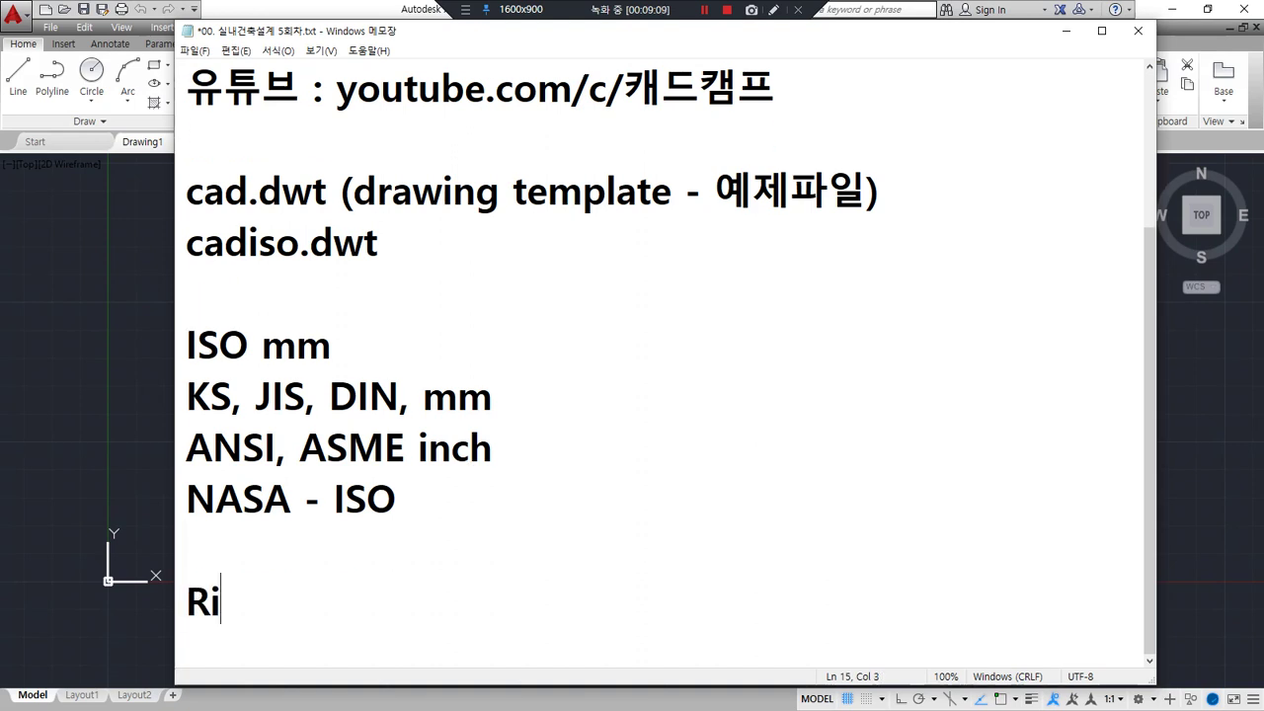
pyautogui.write('bbon 메뉴')
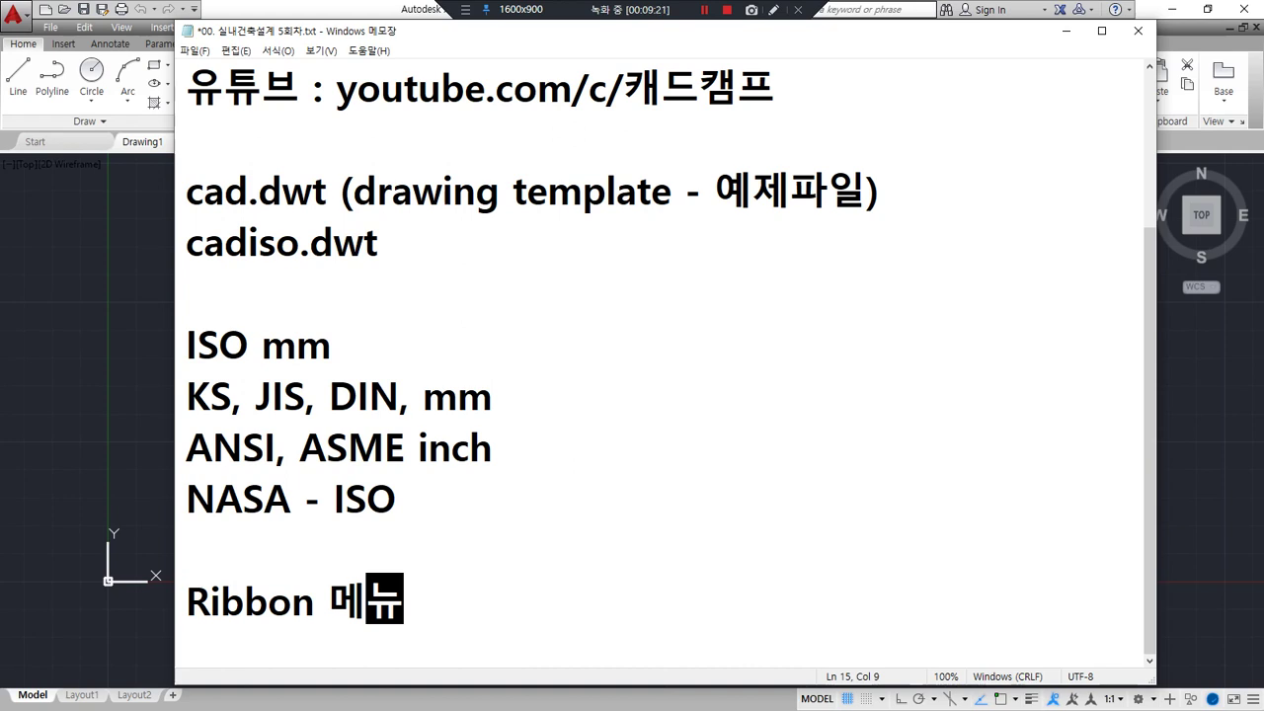
pyautogui.write('- ')
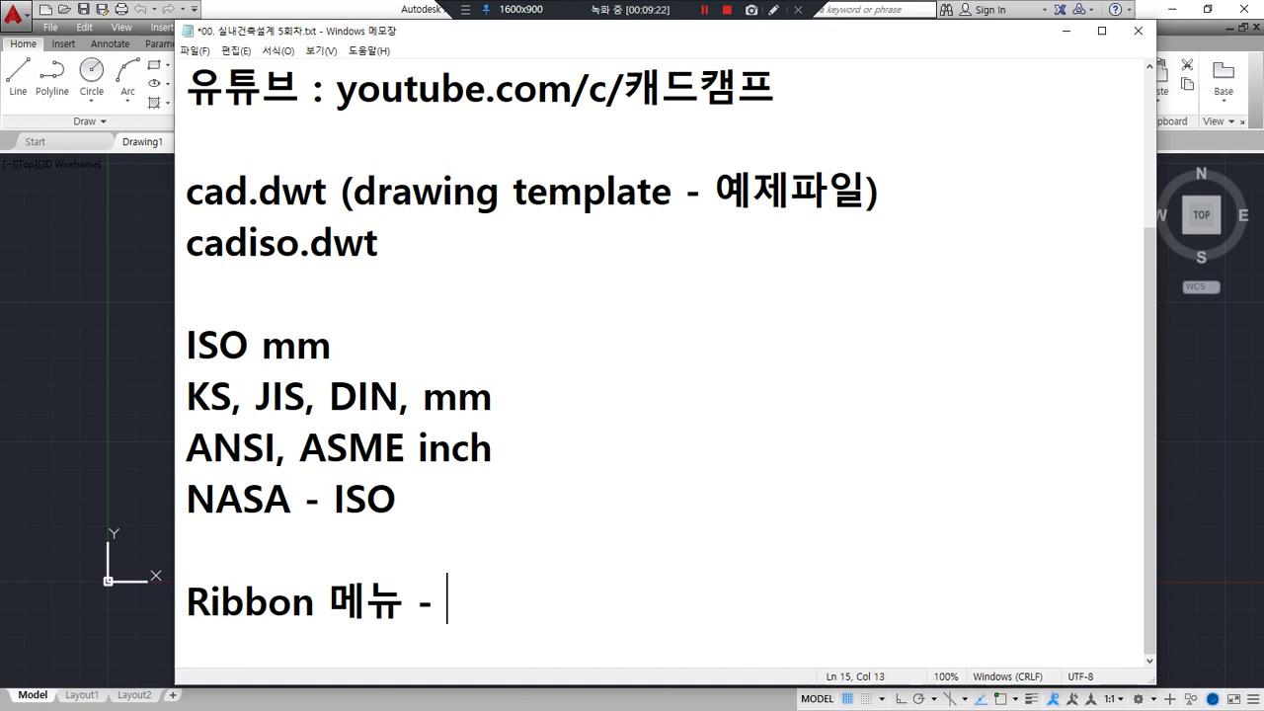
pyautogui.write('ribbon')
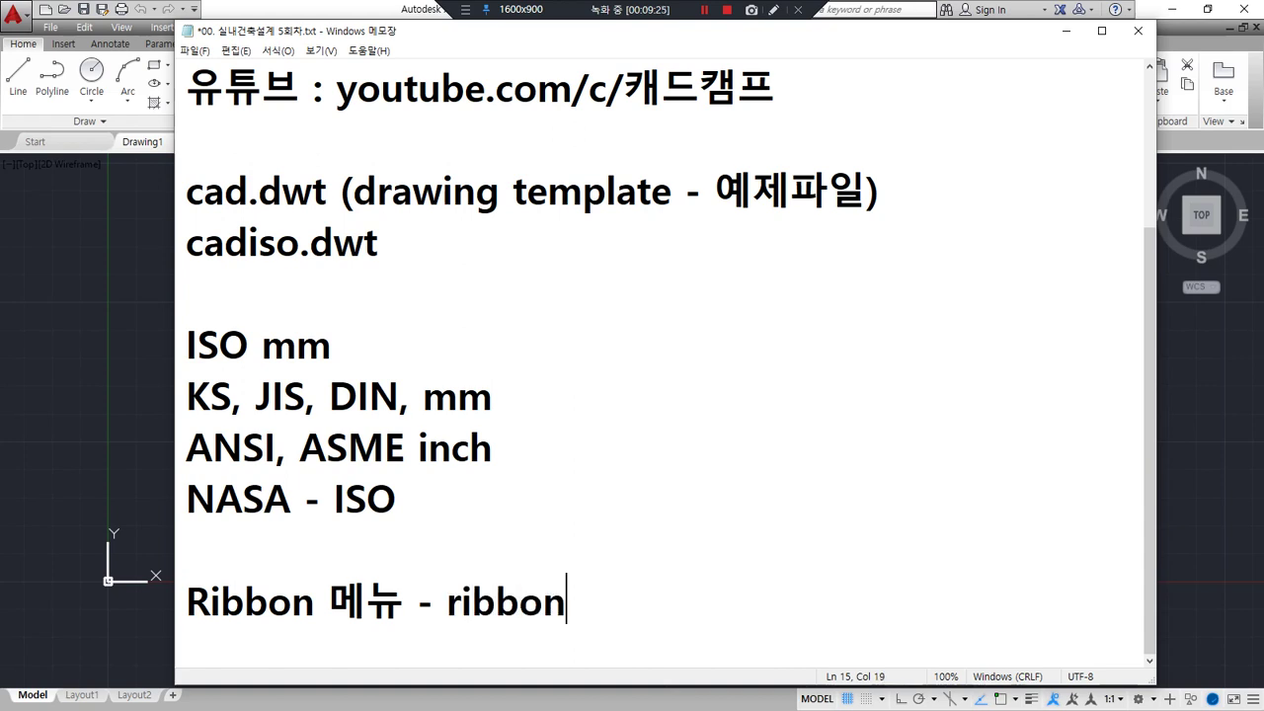
pyautogui.write('close')
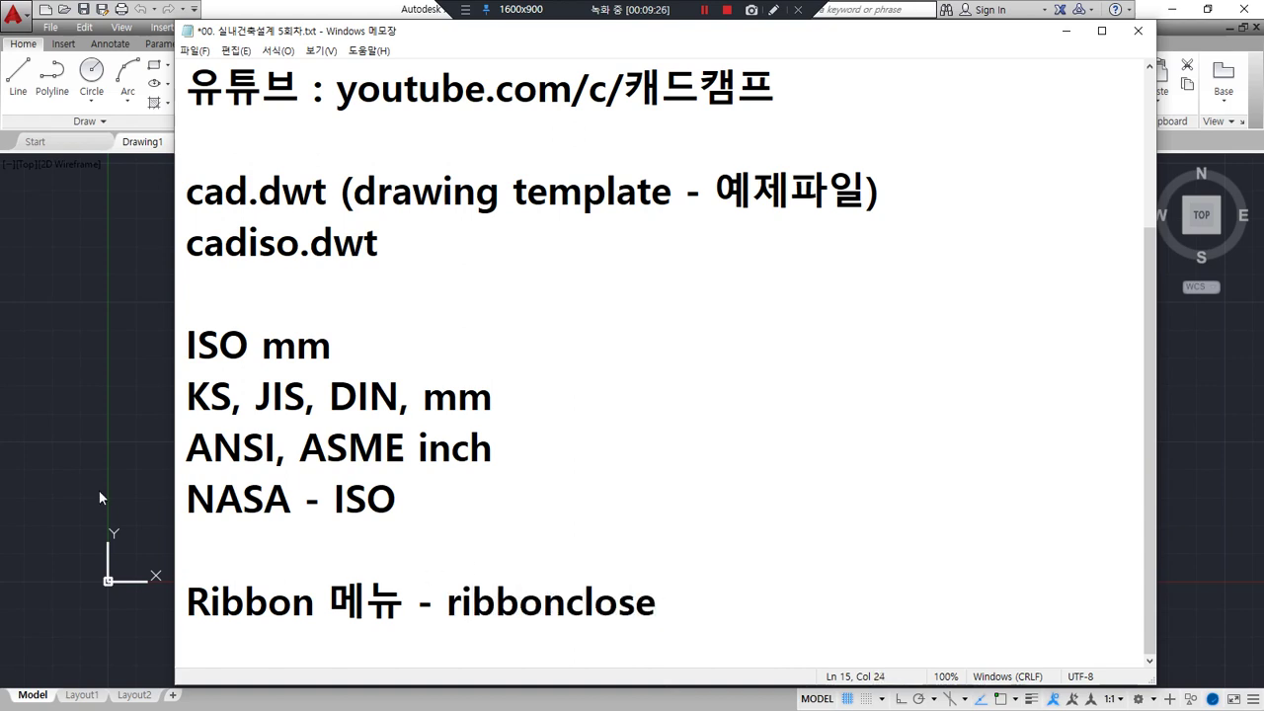
# Step: Switch to AutoCAD and hide the ribbon with the RIBBONCLOSE command
pyautogui.click(145, 327)
pyautogui.click(461, 302)
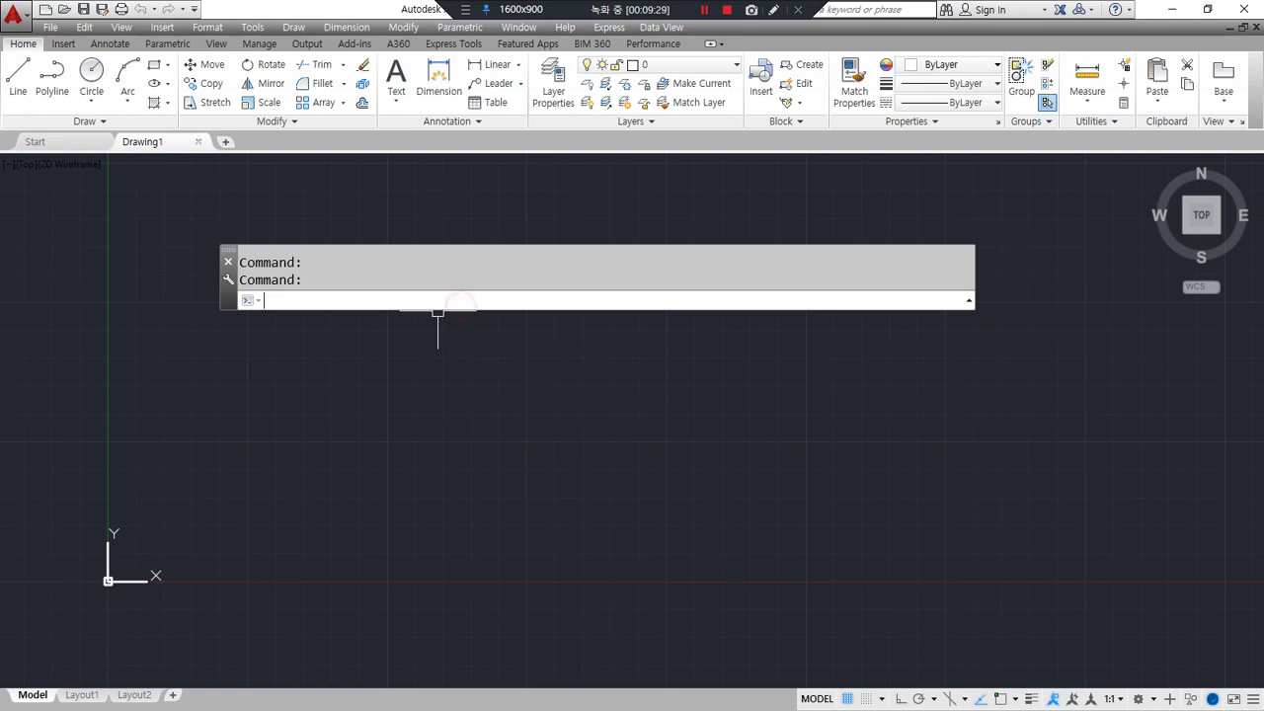
pyautogui.moveTo(295, 319); pyautogui.dragTo(260, 302)
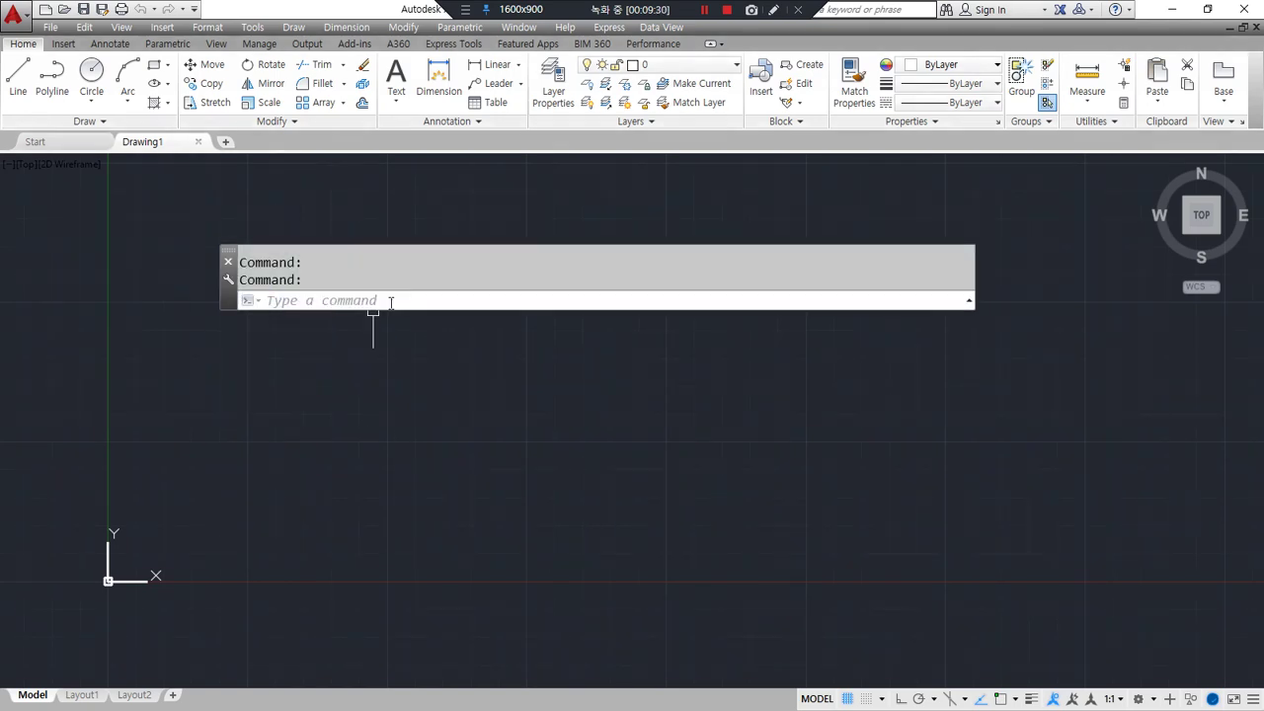
pyautogui.write('ribbon')
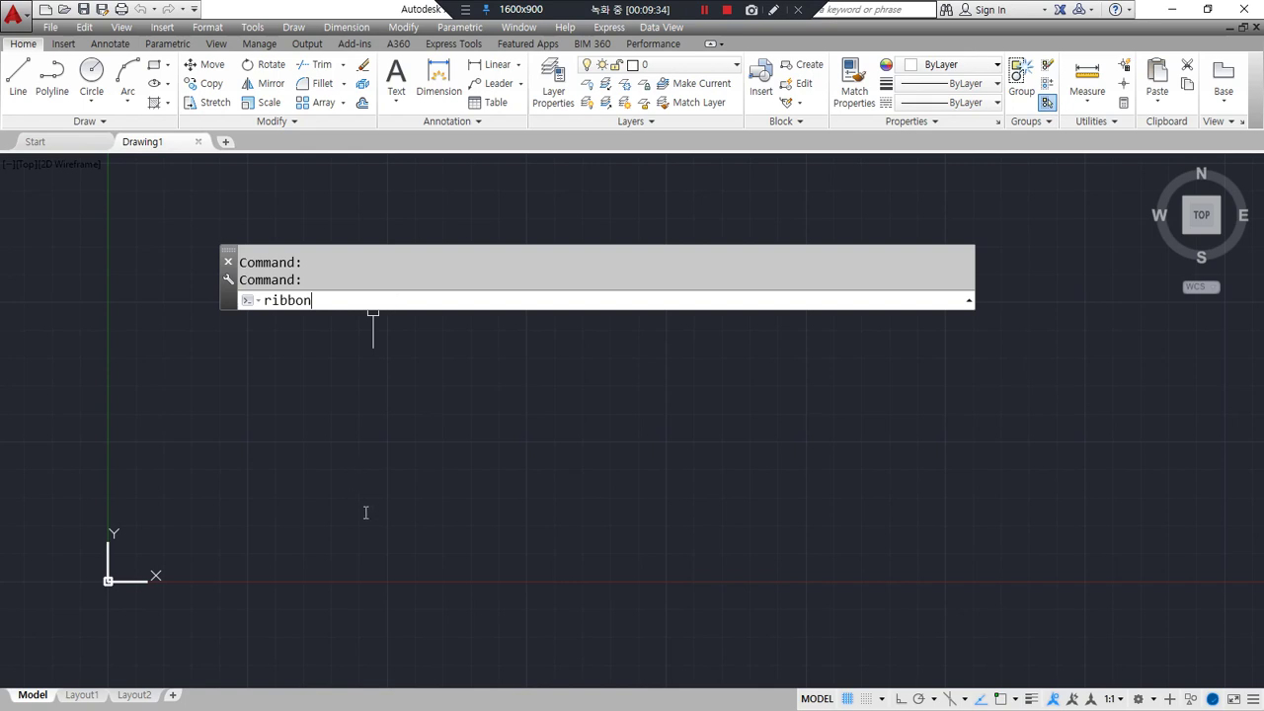
pyautogui.write('close')
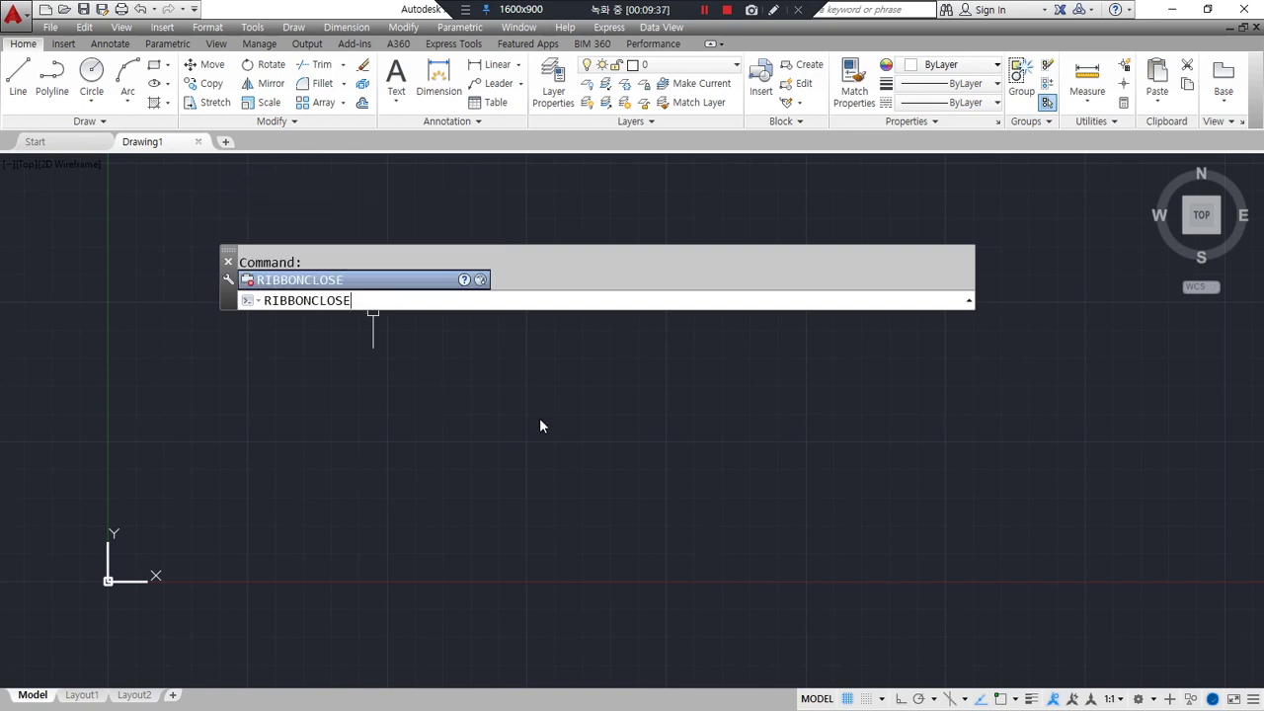
pyautogui.press('Return')
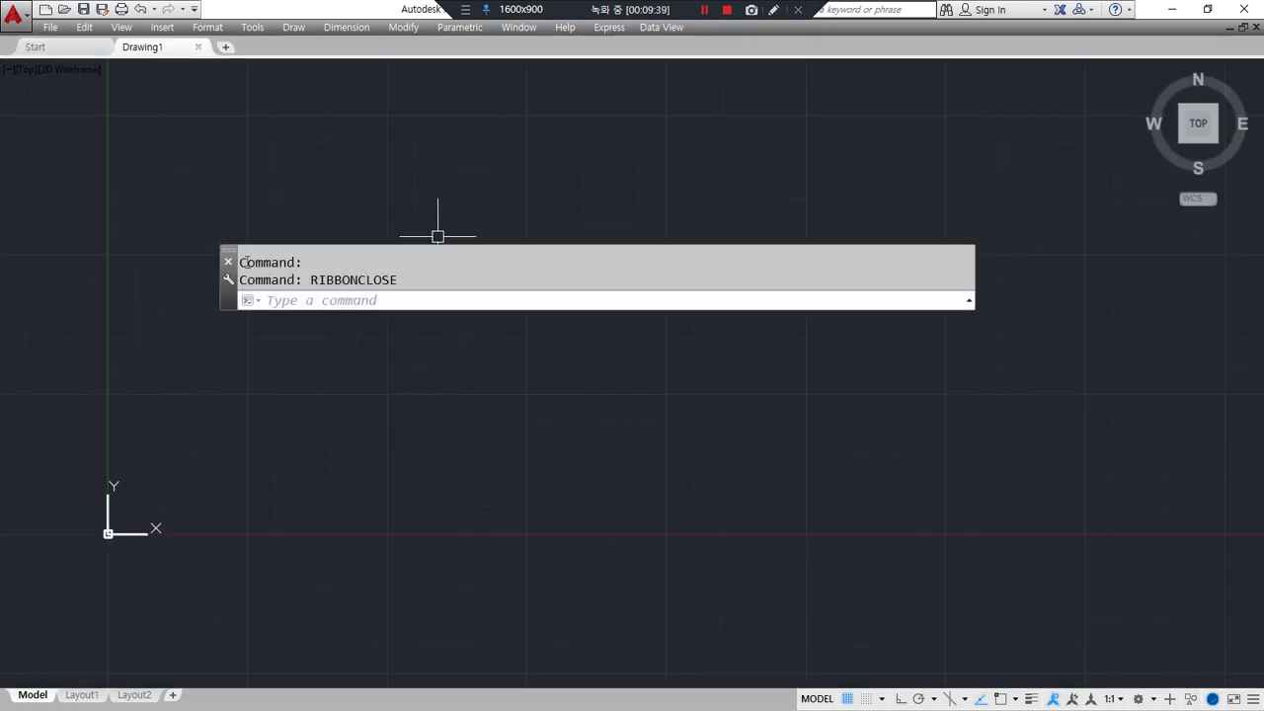
# Step: Dock the command line below the drawing area, and undock it so it floats over the upper part of the drawing
pyautogui.moveTo(228, 249); pyautogui.dragTo(302, 676)
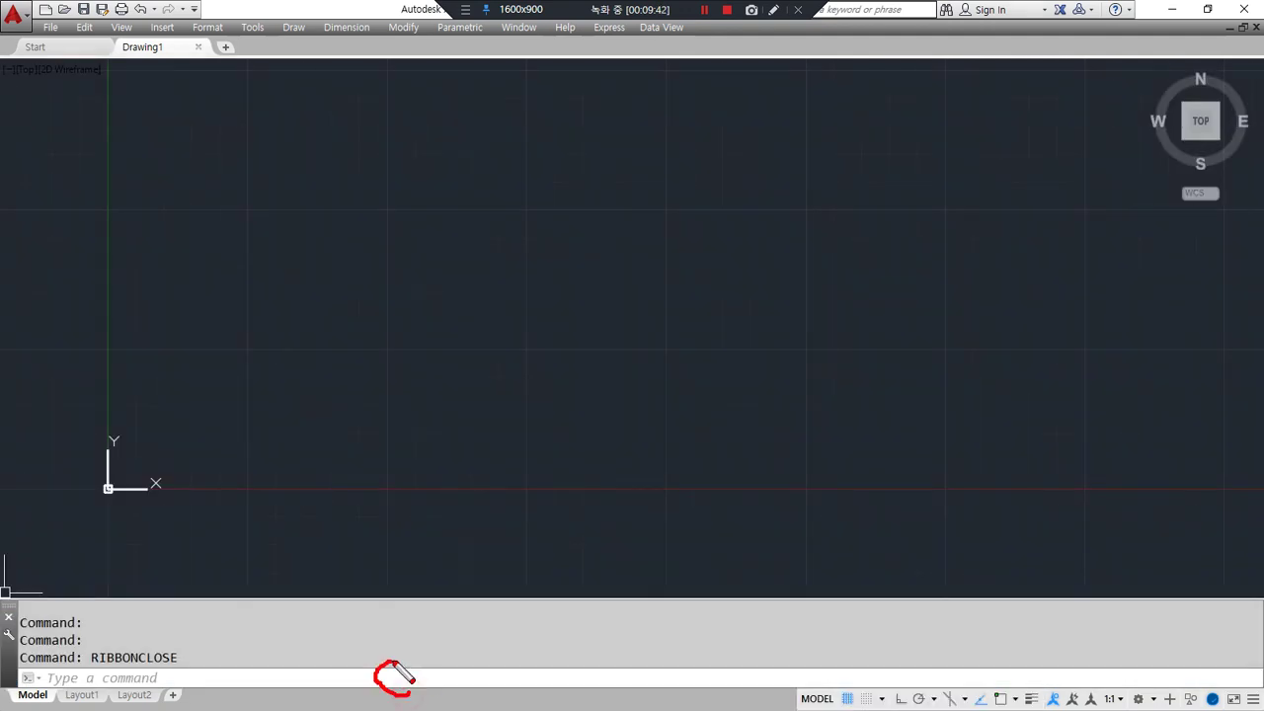
pyautogui.moveTo(20, 606); pyautogui.dragTo(254, 239)
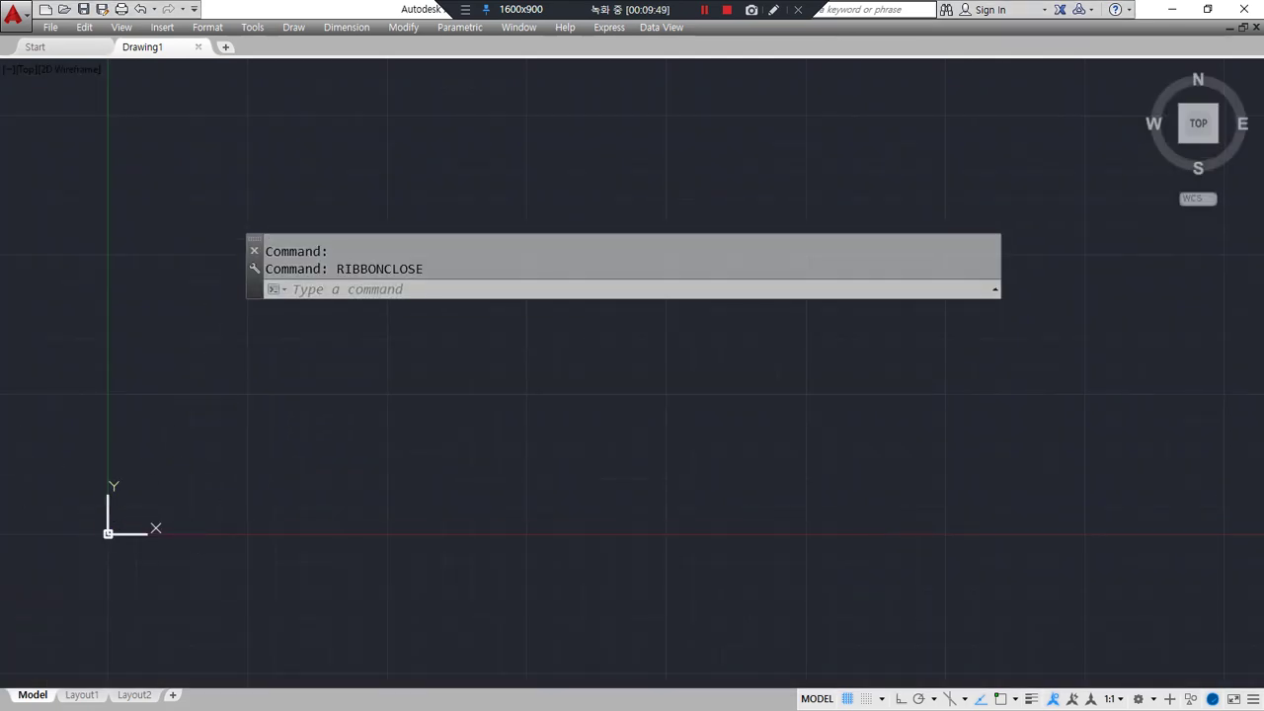
# Step: In the Notepad notes, append "(리본메뉴 닫기), ribbon(리본메뉴 열기)" after "ribbonclose" and move the command names onto their own line
pyautogui.hotkey('alt', 'Tab')
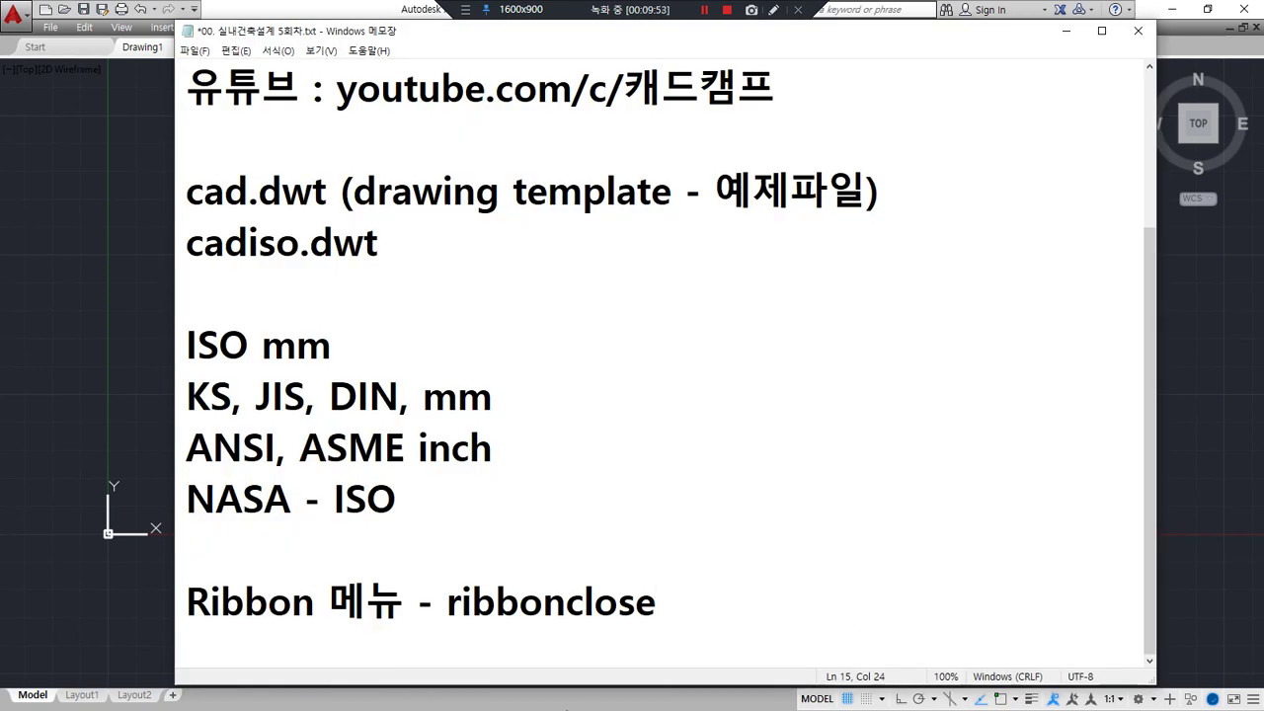
pyautogui.write('(리')
pyautogui.write('본메뉴 닫')
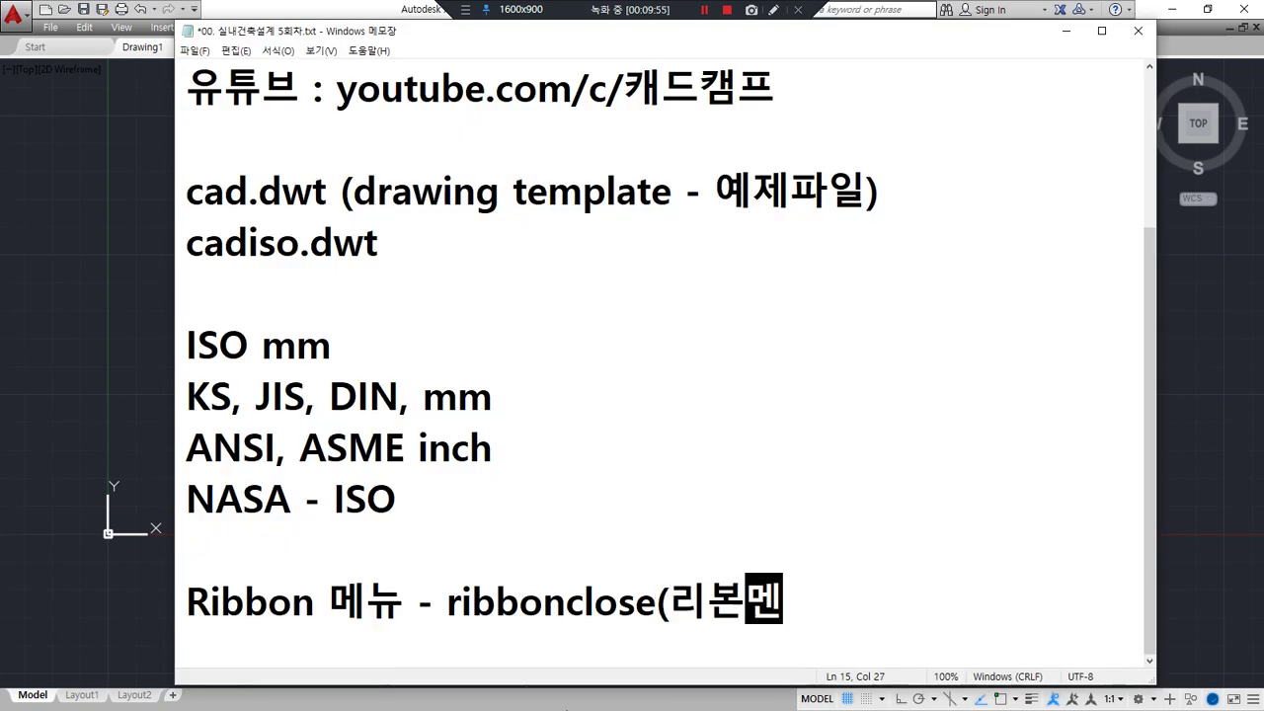
pyautogui.write('기')
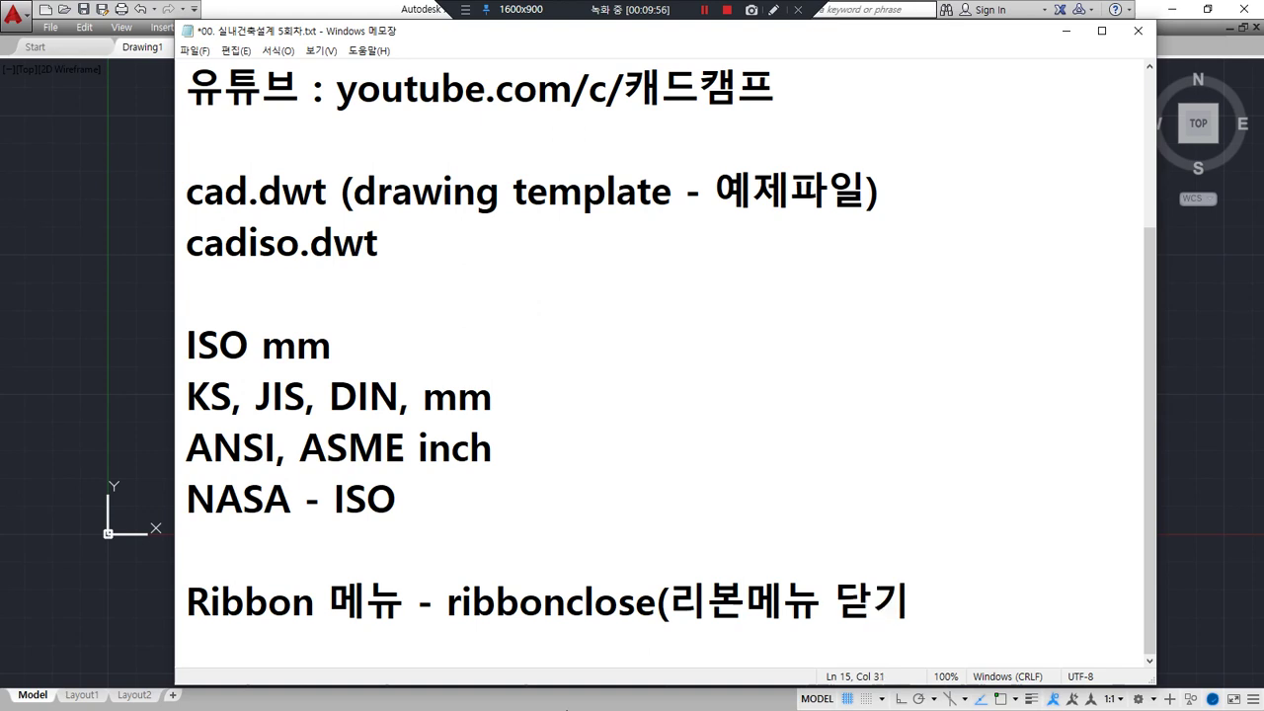
pyautogui.write('), rib')
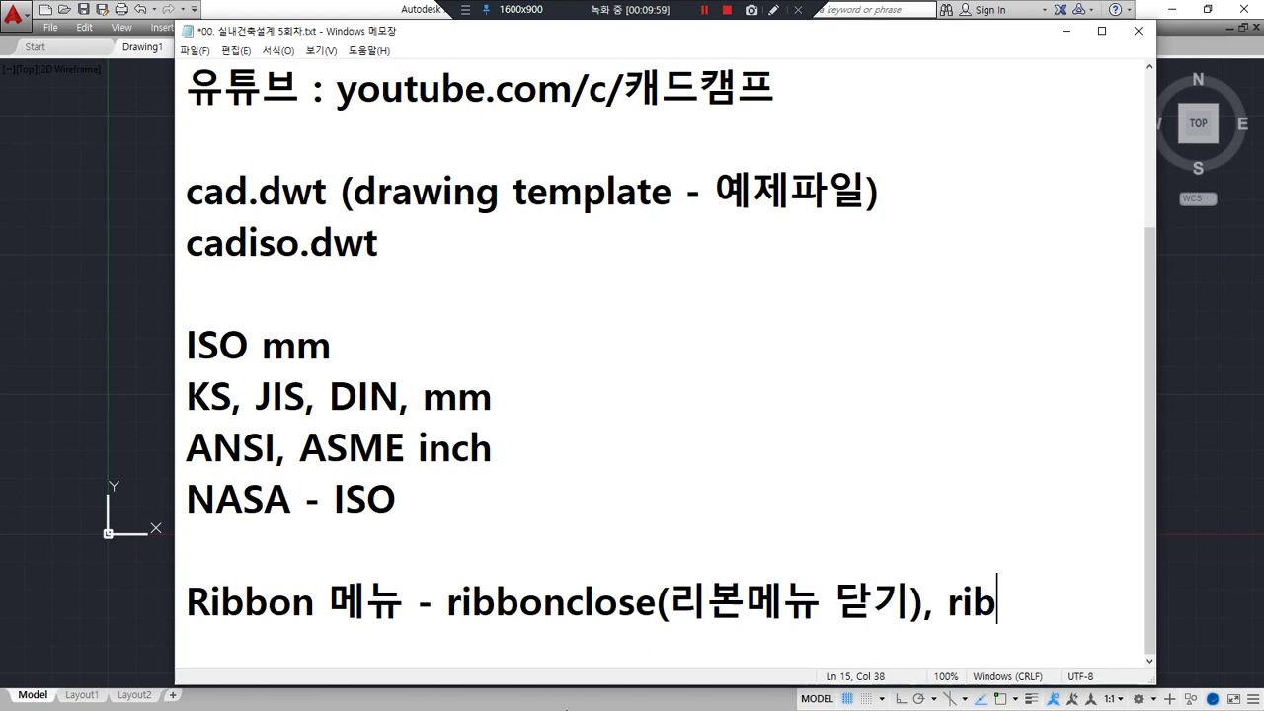
pyautogui.write('bon(리')
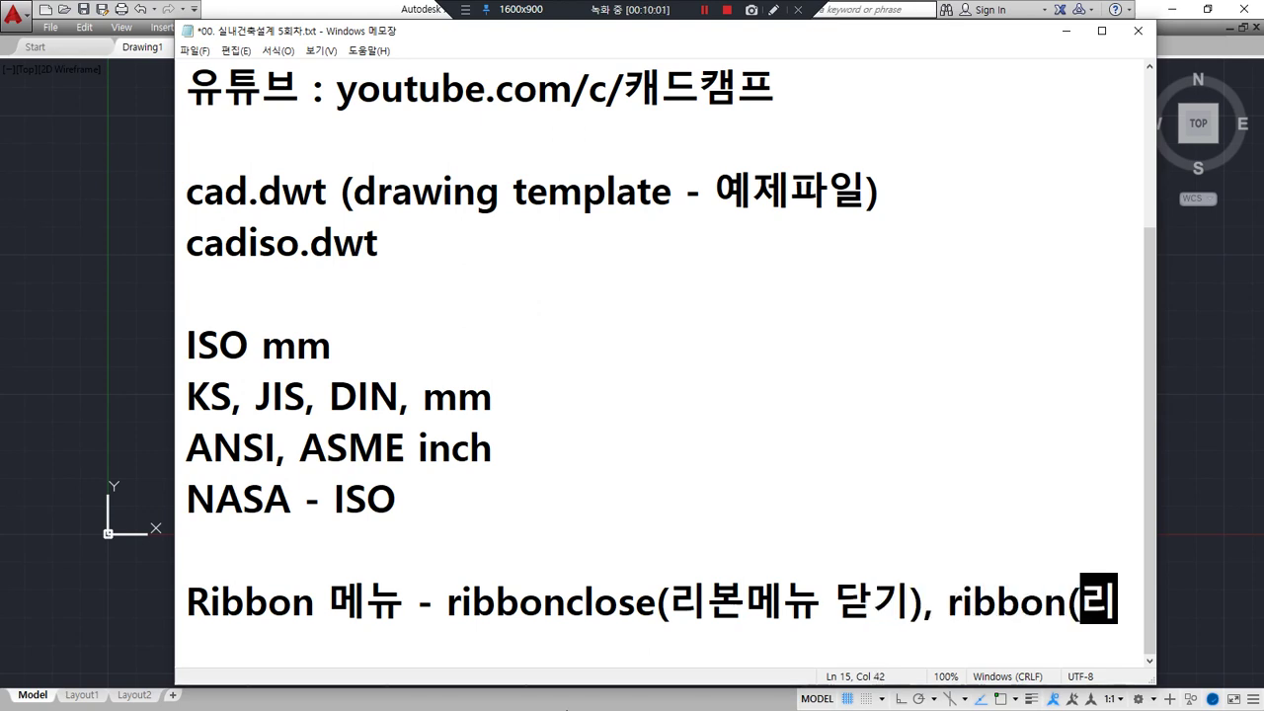
pyautogui.write('본메뉴 열기)')
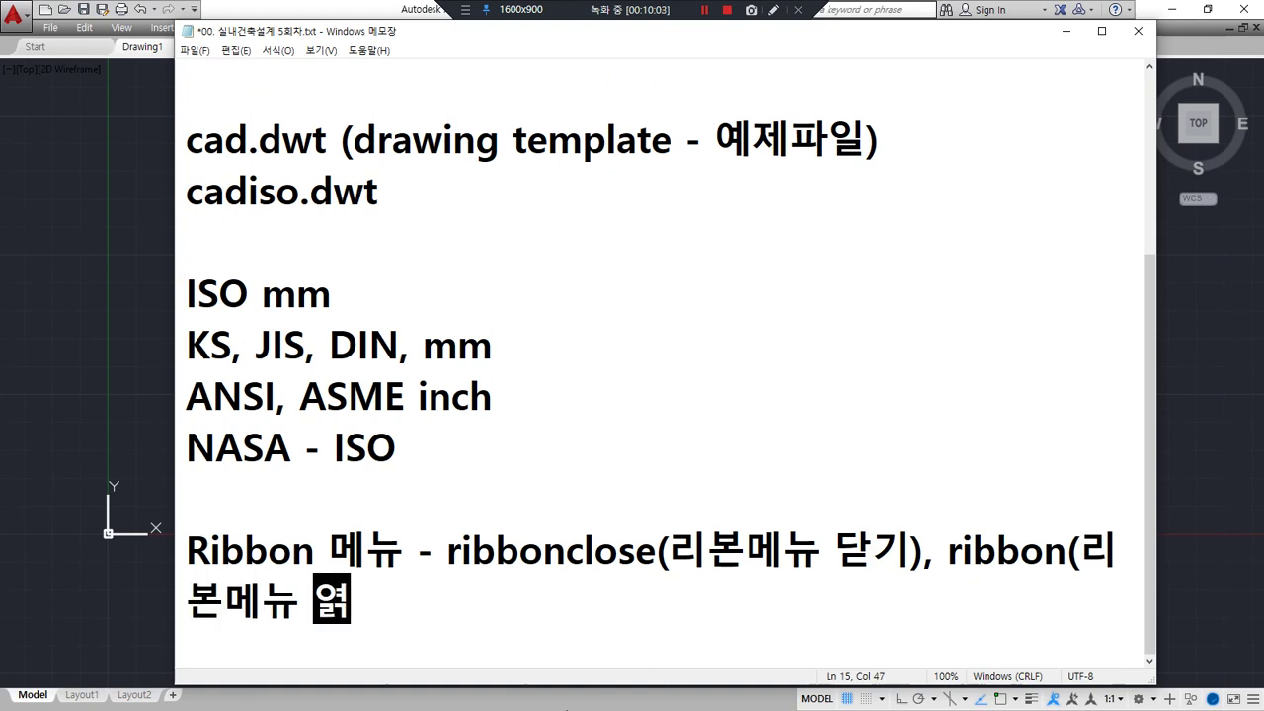
pyautogui.click(447, 552)
pyautogui.press('Return')
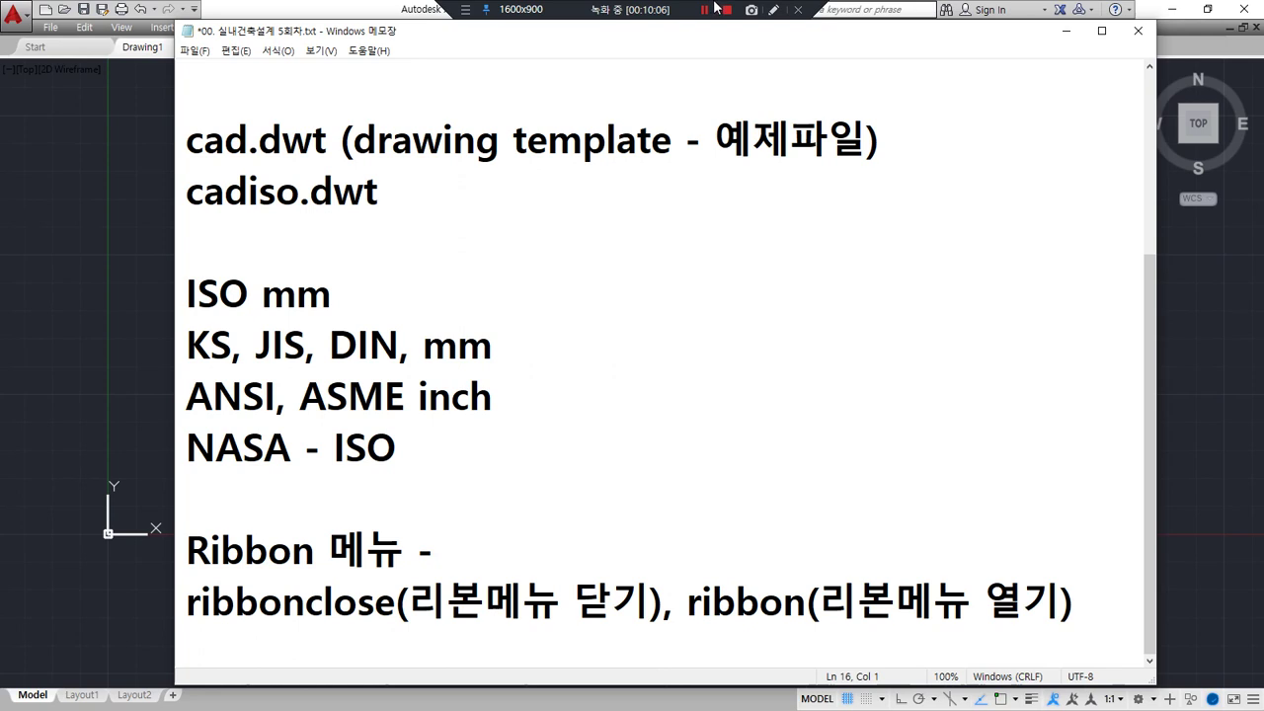
# Step: Return to AutoCAD and restore the ribbon with the RIBBON command
pyautogui.click(261, 4)
pyautogui.click(398, 288)
pyautogui.write('ribb')
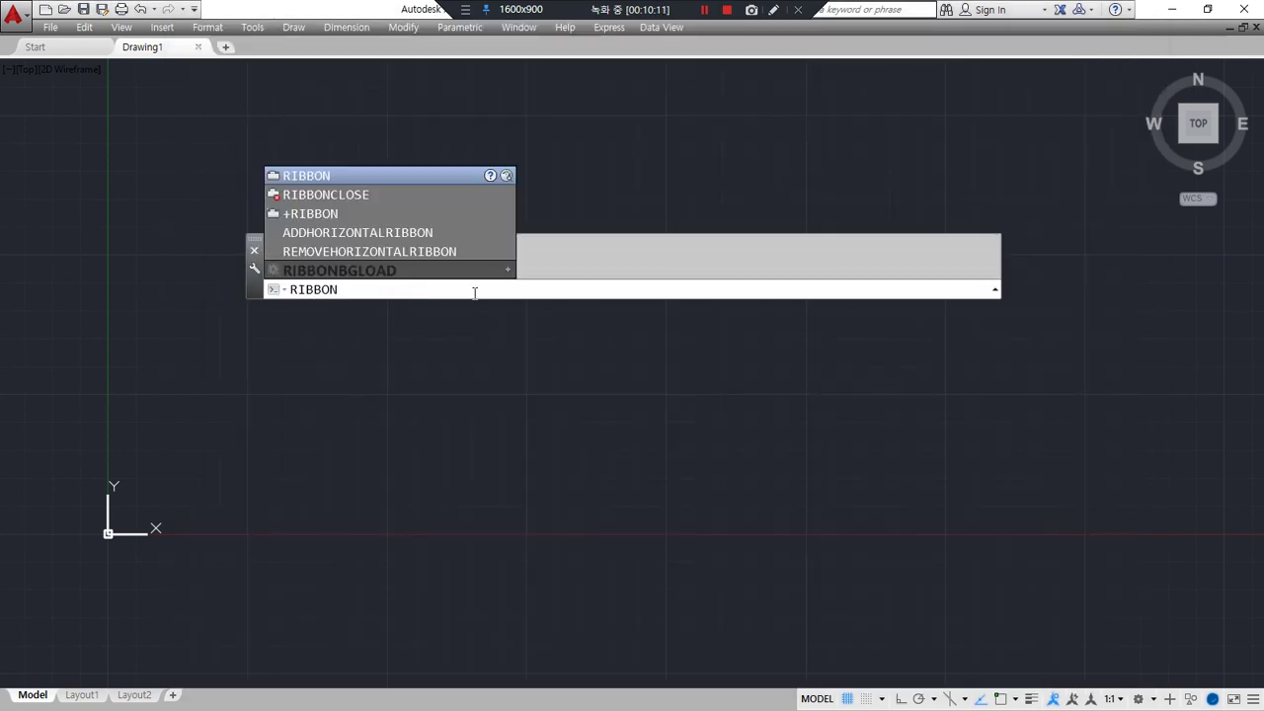
pyautogui.press('Return')
pyautogui.moveTo(504, 81)
pyautogui.mouseDown()
pyautogui.moveTo(427, 59)
pyautogui.moveTo(512, 128)
pyautogui.mouseUp()
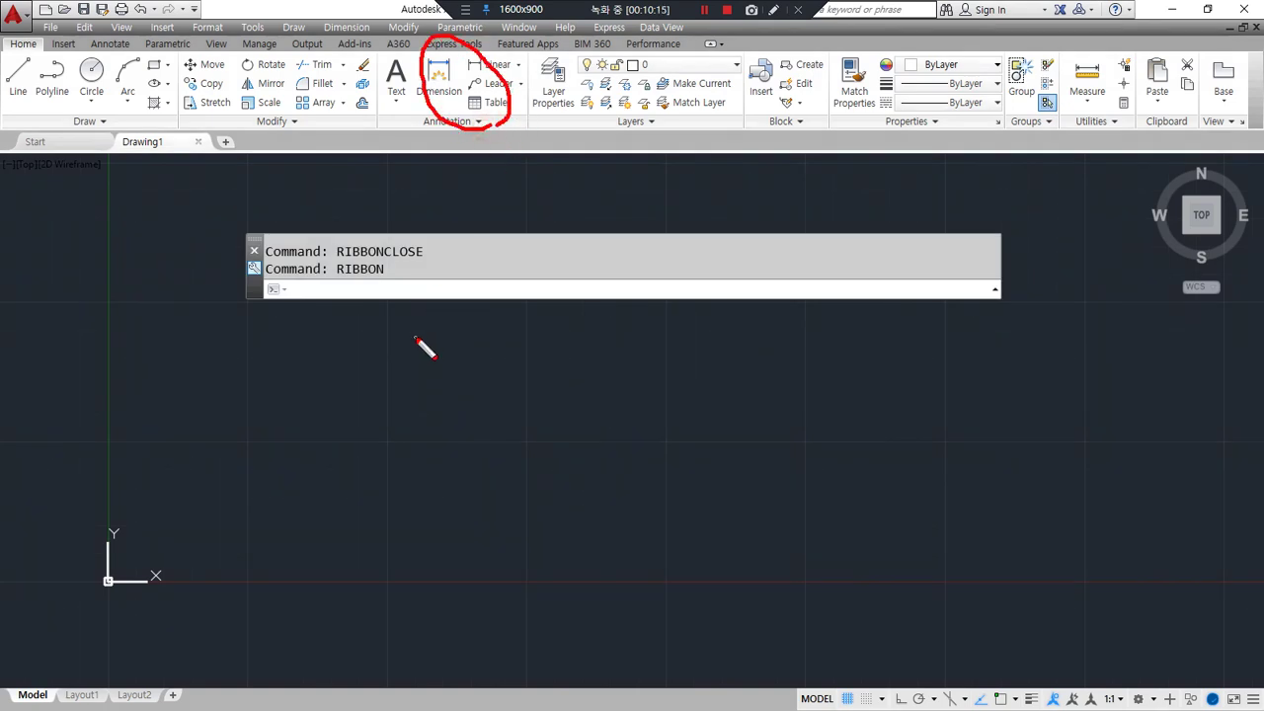
pyautogui.moveTo(317, 335)
pyautogui.mouseDown()
pyautogui.moveTo(271, 286)
pyautogui.moveTo(373, 259)
pyautogui.moveTo(347, 325)
pyautogui.moveTo(314, 336)
pyautogui.mouseUp()
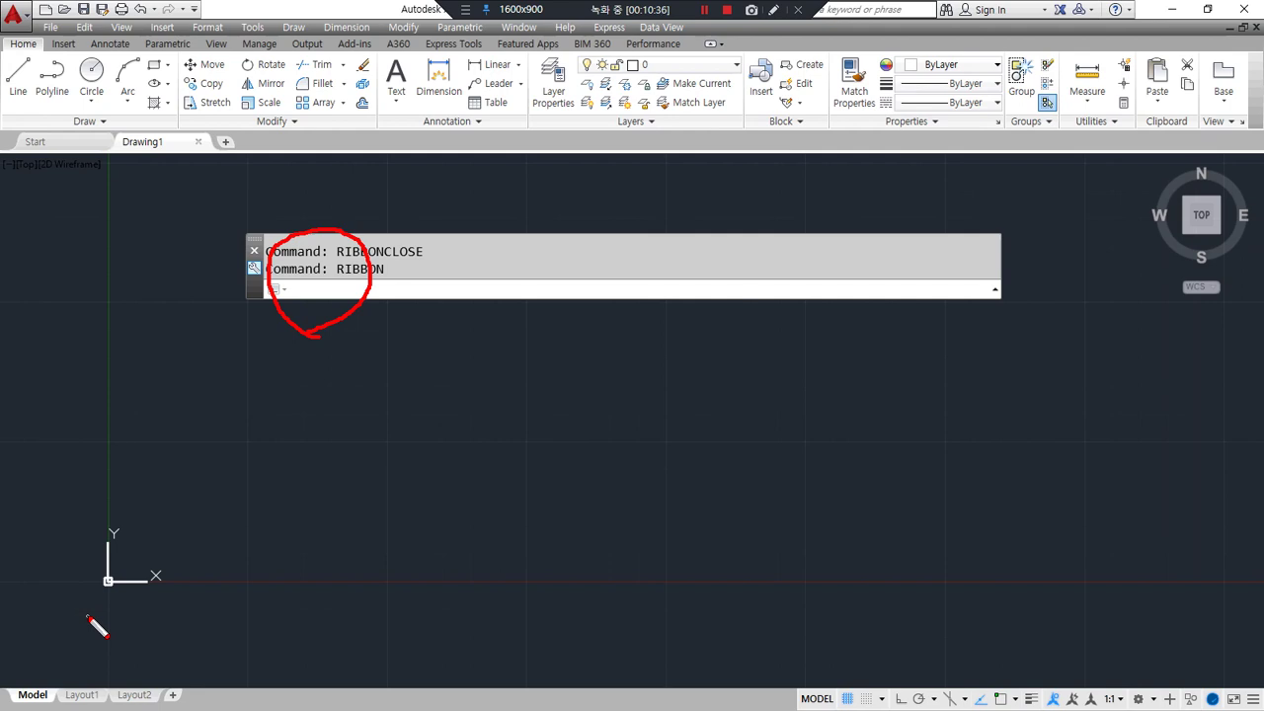
pyautogui.press('Escape')
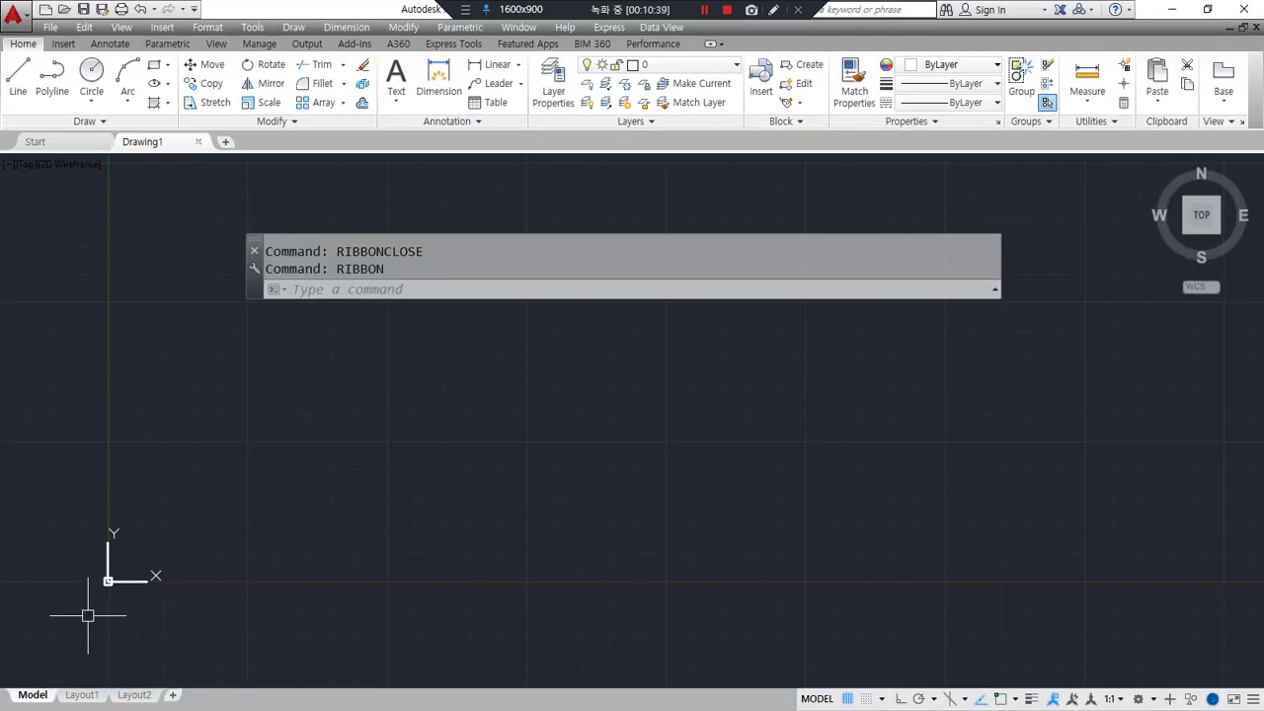
# Step: Dock the command line below the drawing area and float it again, and close the command line window and display it again
pyautogui.moveTo(258, 243); pyautogui.dragTo(258, 667)
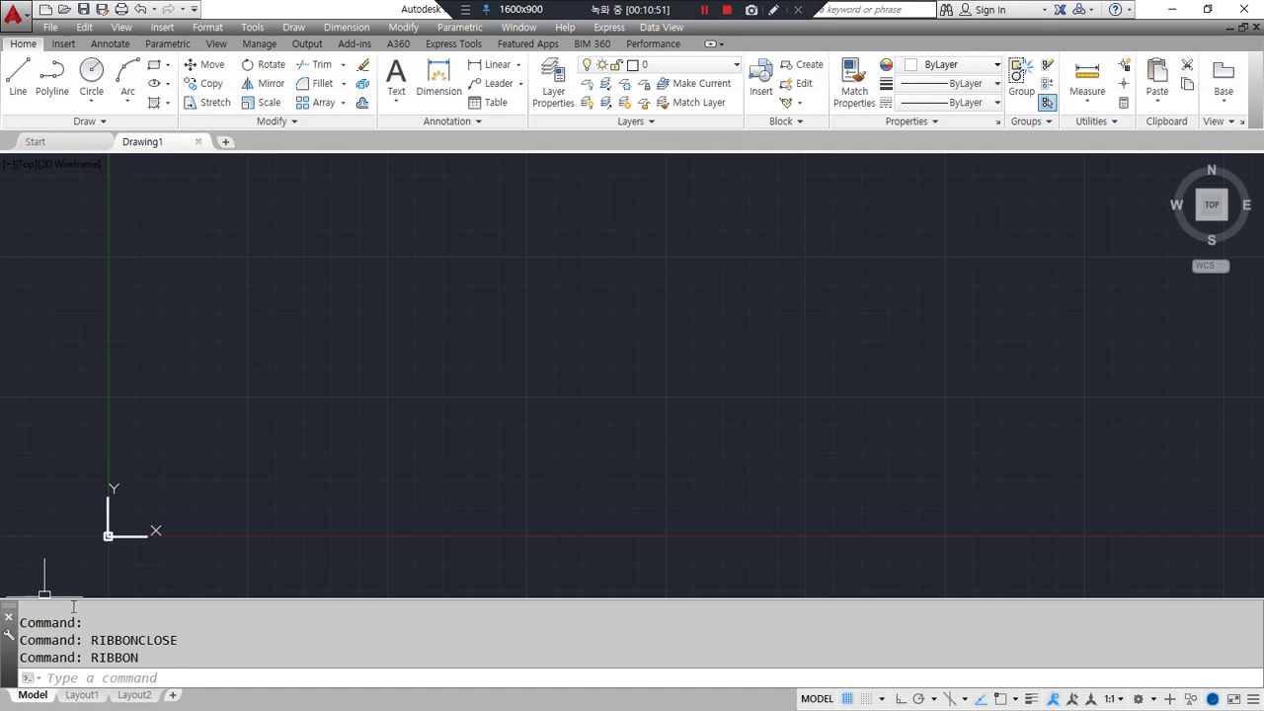
pyautogui.moveTo(15, 610)
pyautogui.mouseDown()
pyautogui.moveTo(69, 471)
pyautogui.moveTo(223, 202)
pyautogui.mouseUp()
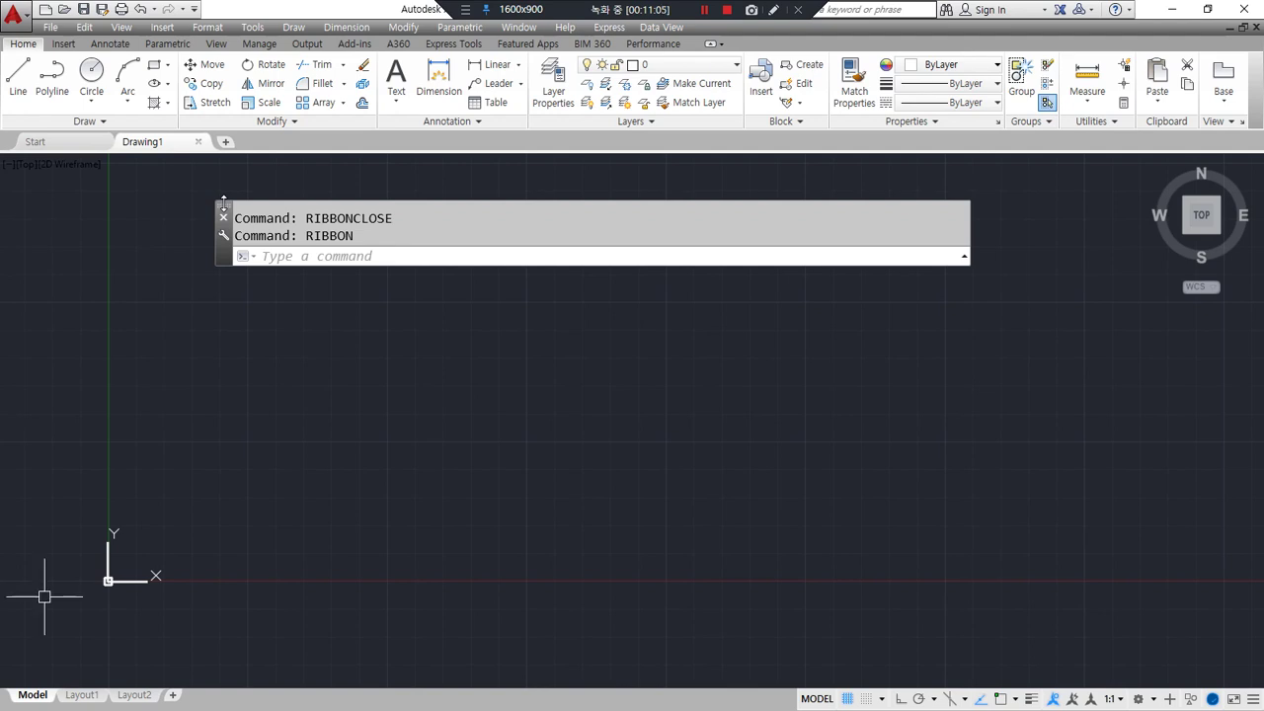
pyautogui.click(224, 213)
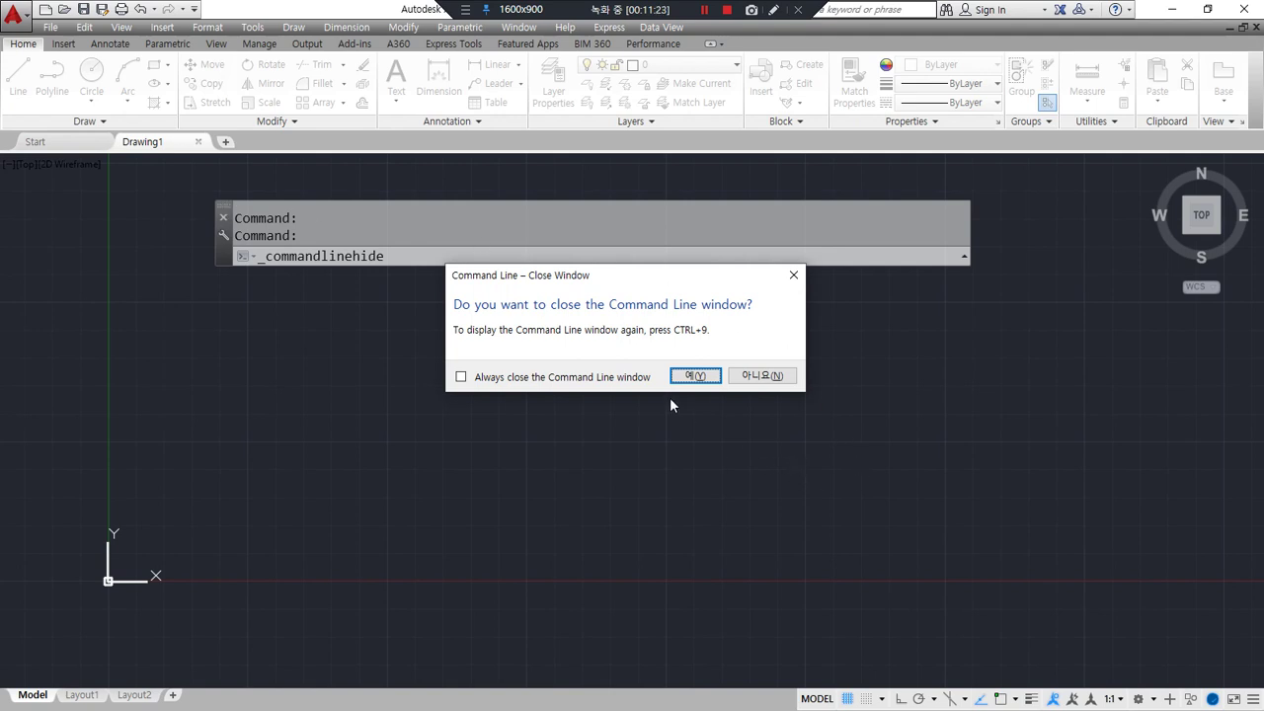
pyautogui.click(695, 375)
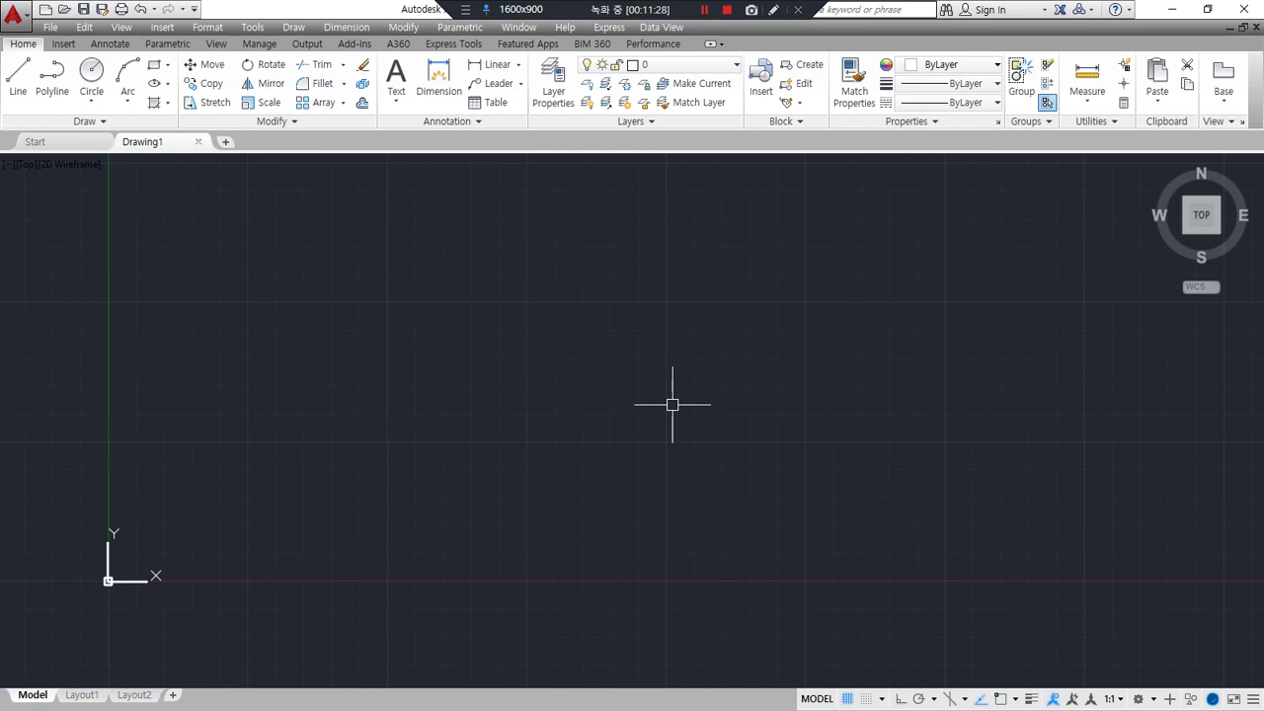
pyautogui.hotkey('ctrl', '9')
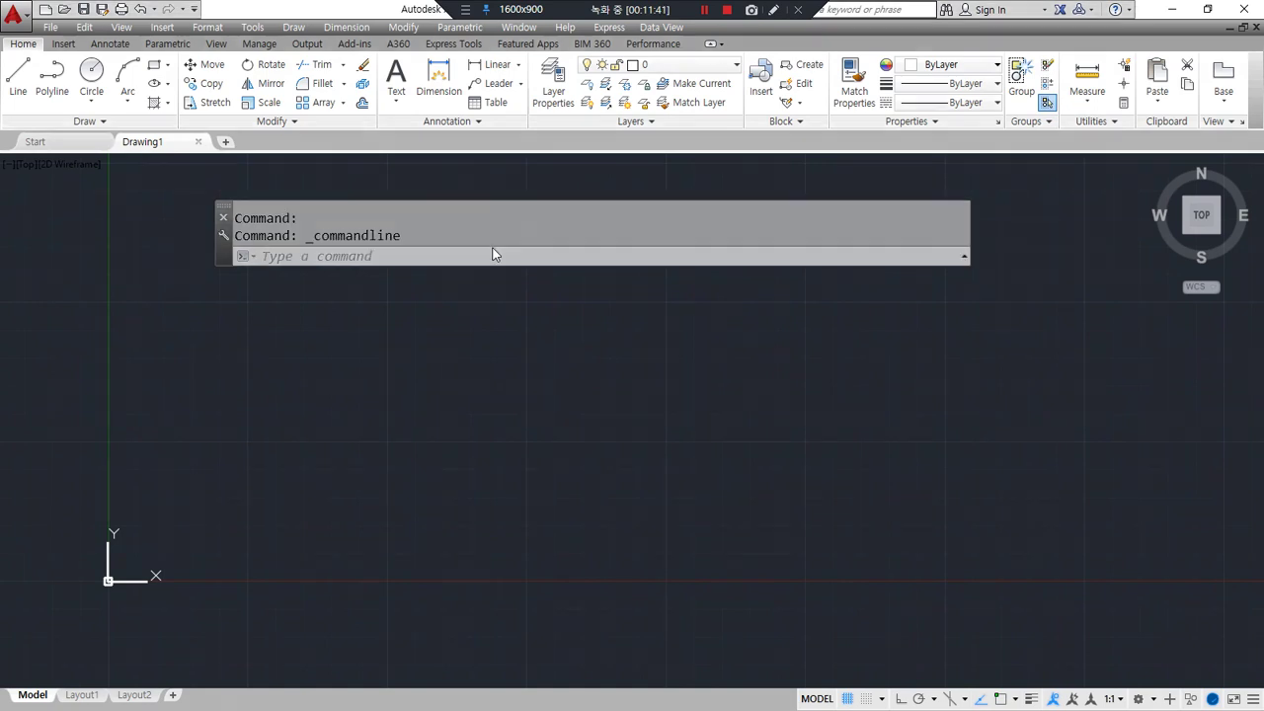
# Step: Move the floating command line to the middle of the drawing area and back against the drawing's upper edge
pyautogui.moveTo(506, 200); pyautogui.dragTo(522, 170)
pyautogui.moveTo(227, 173); pyautogui.dragTo(254, 318)
pyautogui.moveTo(510, 305); pyautogui.dragTo(539, 336)
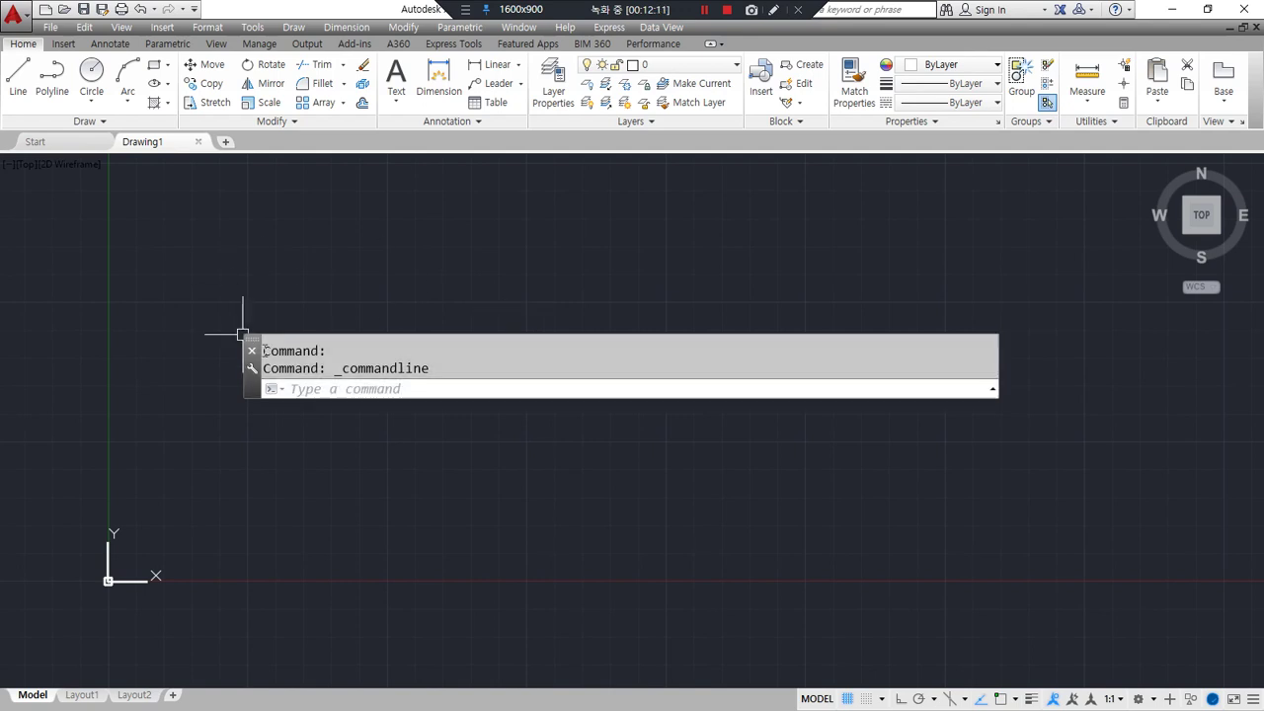
pyautogui.moveTo(254, 342); pyautogui.dragTo(303, 178)
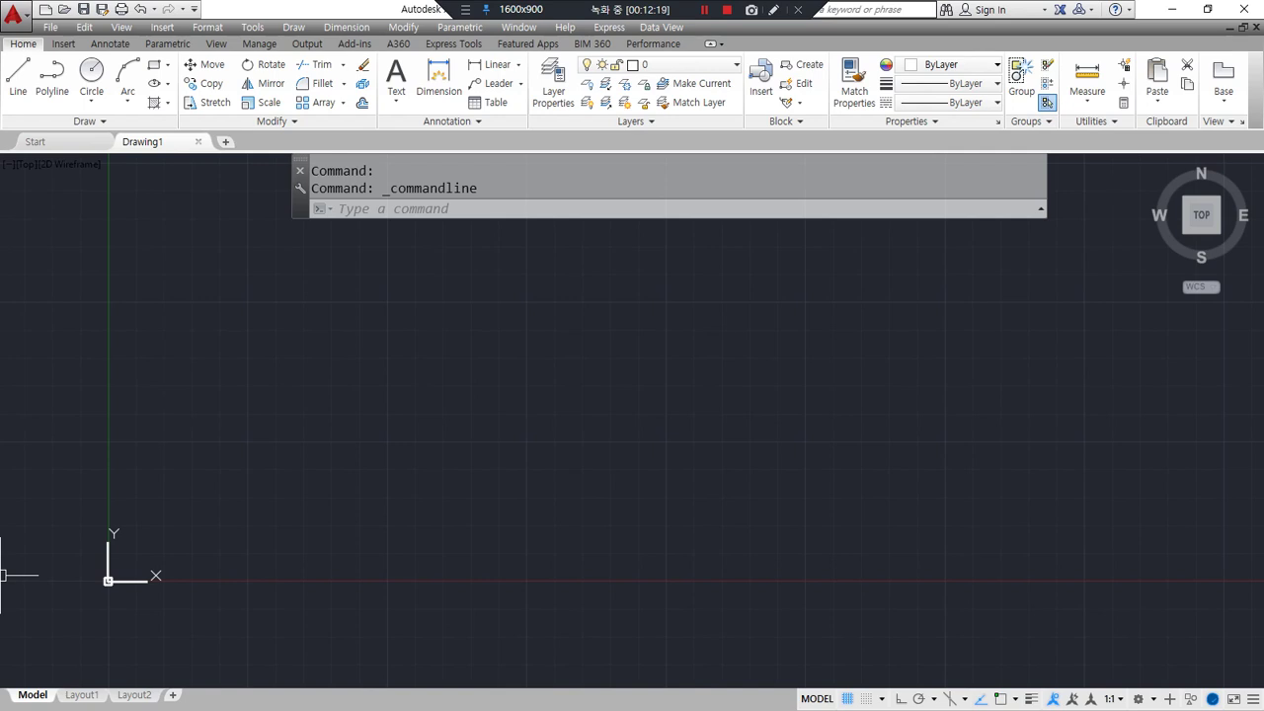
# Step: Move the floating command line between the lower and upper edges of the drawing area, and dock it across the full width below the drawing
pyautogui.moveTo(299, 185); pyautogui.dragTo(283, 649)
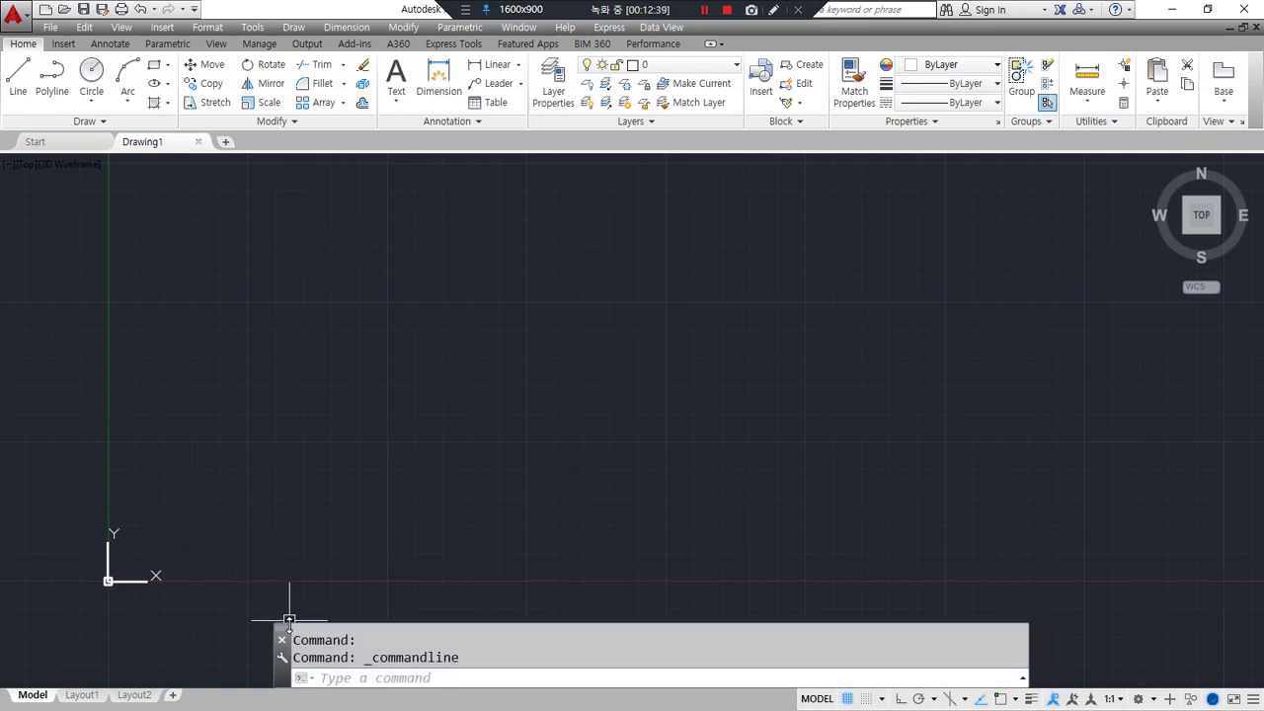
pyautogui.moveTo(284, 637)
pyautogui.mouseDown()
pyautogui.moveTo(257, 217)
pyautogui.moveTo(267, 169)
pyautogui.mouseUp()
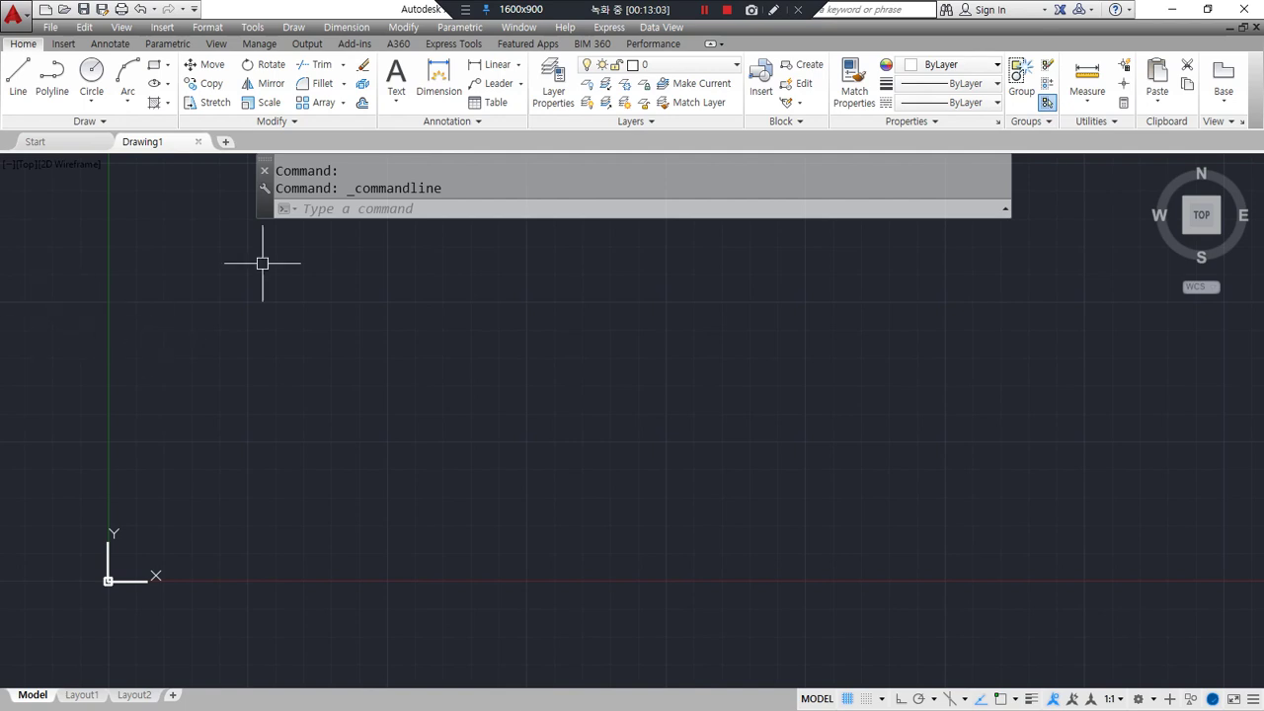
pyautogui.moveTo(263, 170); pyautogui.dragTo(283, 613)
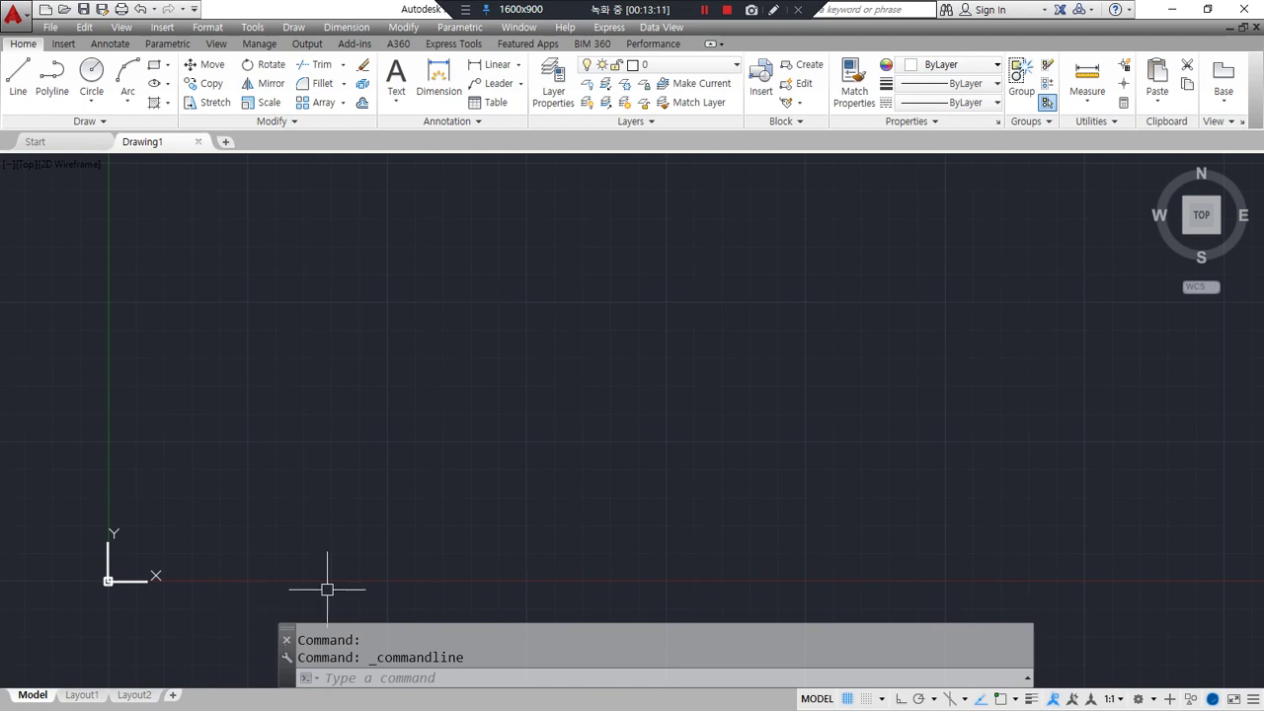
pyautogui.moveTo(287, 637)
pyautogui.mouseDown()
pyautogui.moveTo(287, 564)
pyautogui.moveTo(288, 662)
pyautogui.mouseUp()
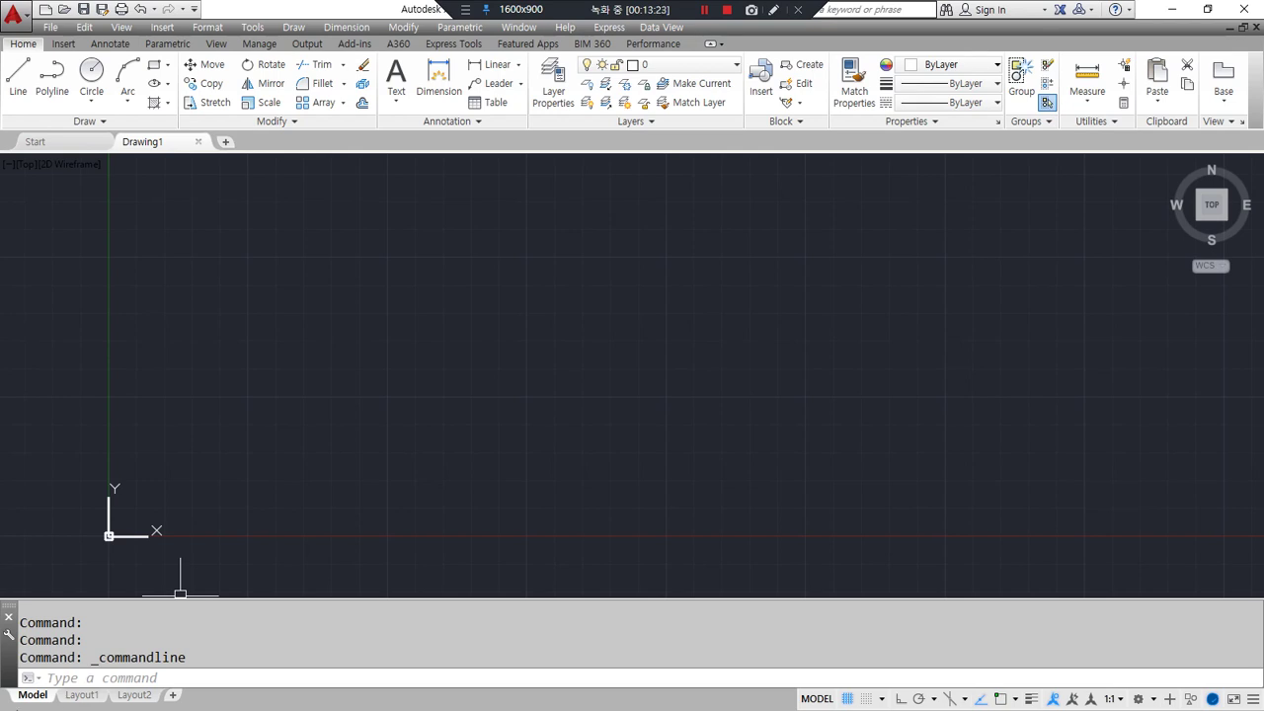
# Step: Float the command line in the middle of the drawing area and dock it back across the full width below the drawing
pyautogui.moveTo(12, 618)
pyautogui.mouseDown()
pyautogui.moveTo(132, 432)
pyautogui.moveTo(192, 399)
pyautogui.moveTo(220, 356)
pyautogui.mouseUp()
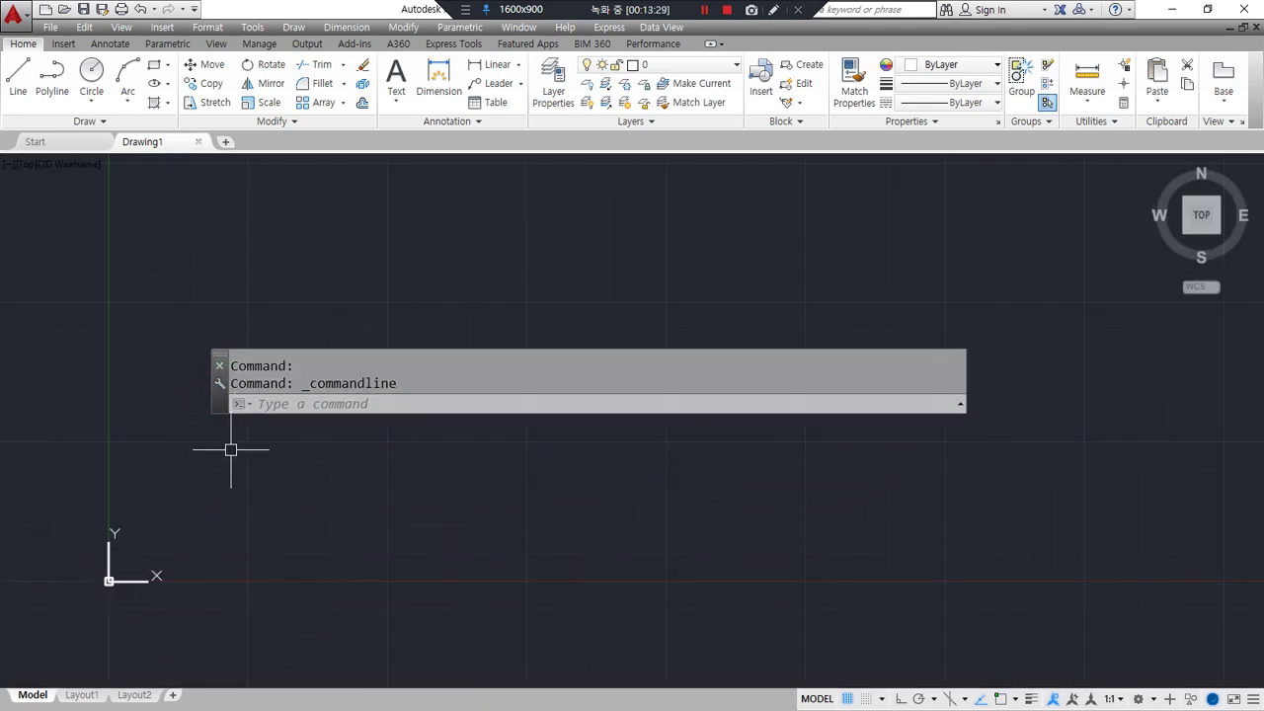
pyautogui.moveTo(227, 431); pyautogui.dragTo(179, 347)
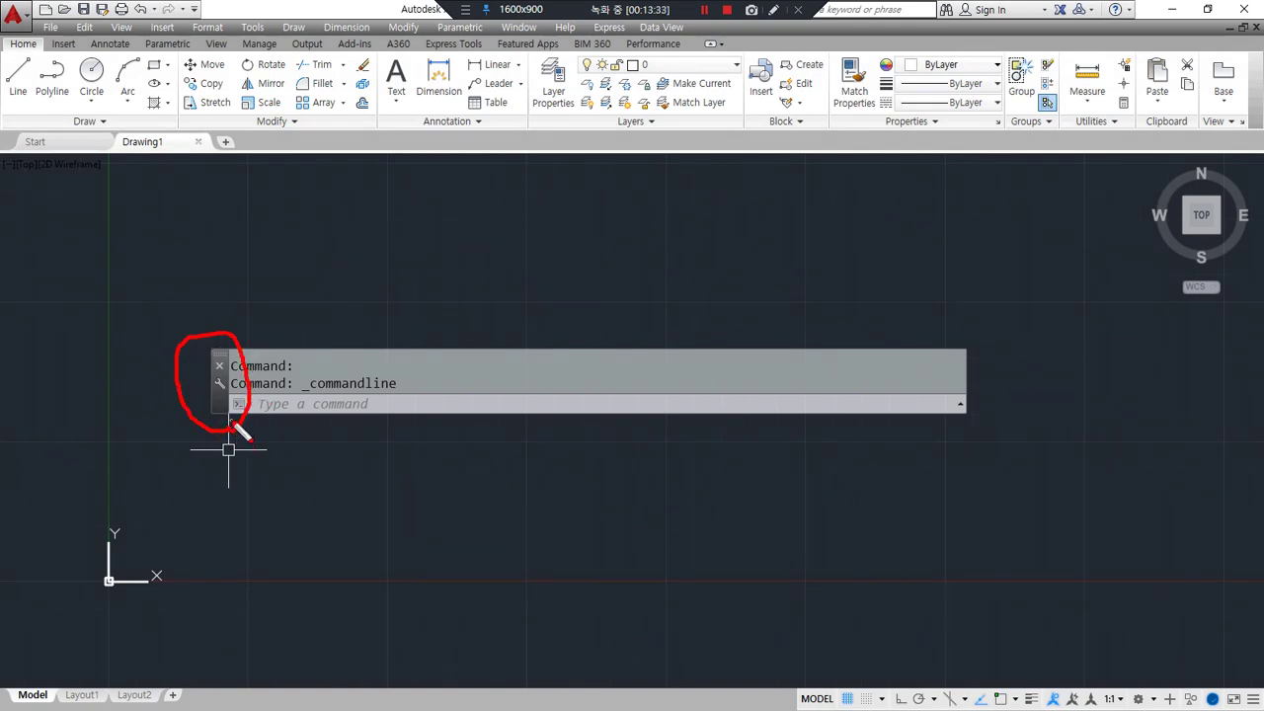
pyautogui.press('Escape')
pyautogui.moveTo(221, 388)
pyautogui.mouseDown()
pyautogui.moveTo(243, 462)
pyautogui.moveTo(280, 328)
pyautogui.moveTo(277, 392)
pyautogui.moveTo(296, 344)
pyautogui.moveTo(316, 685)
pyautogui.mouseUp()
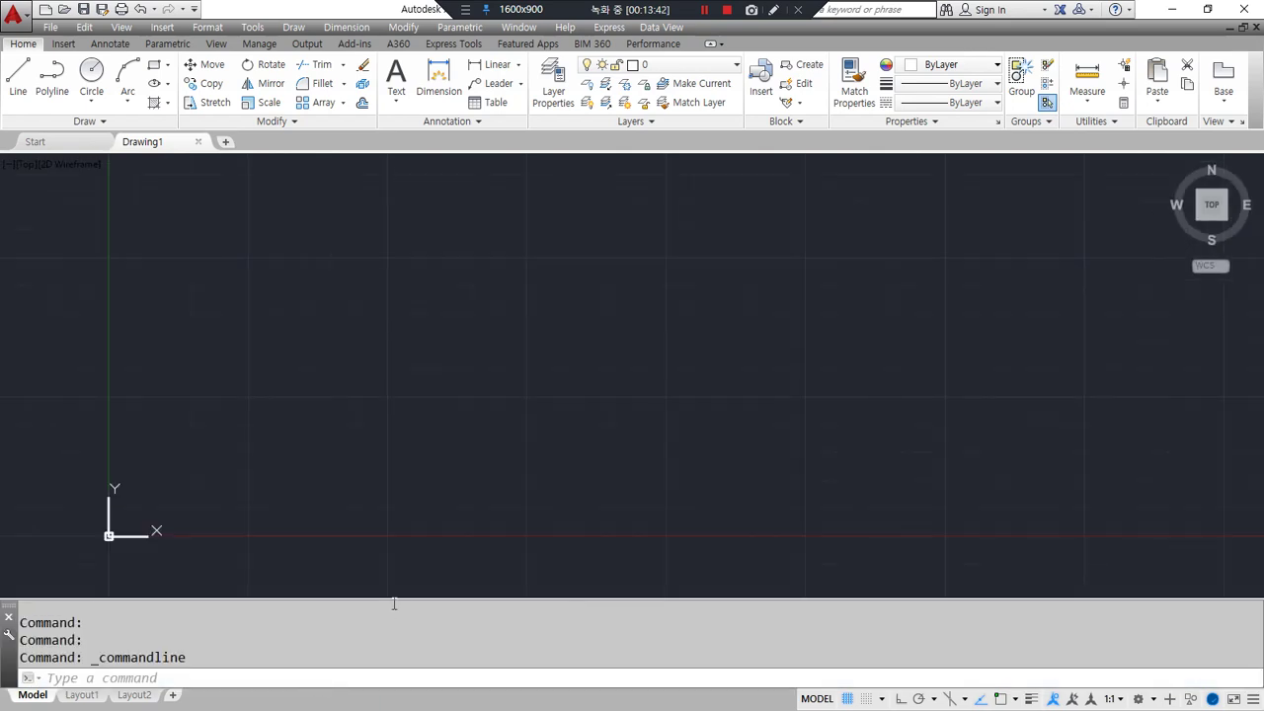
# Step: Reduce the height of the docked command line, and float it against the upper edge of the drawing area
pyautogui.moveTo(395, 599); pyautogui.dragTo(395, 612)
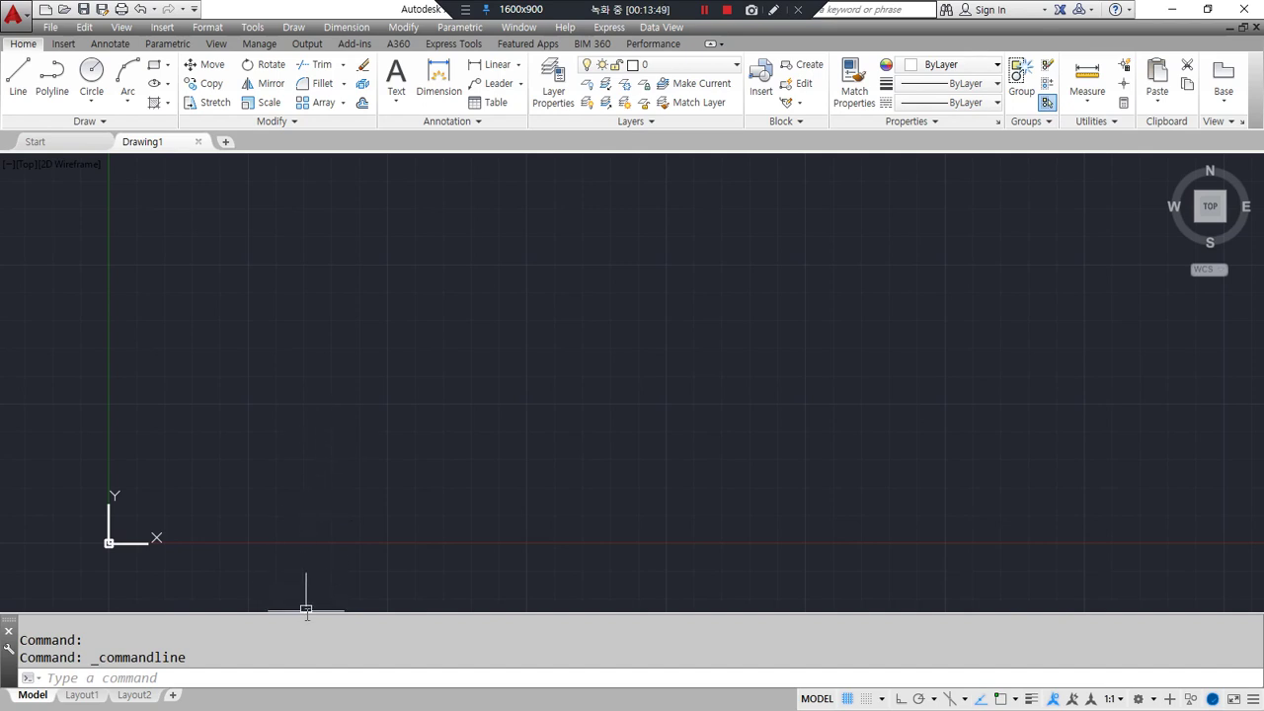
pyautogui.click(338, 611)
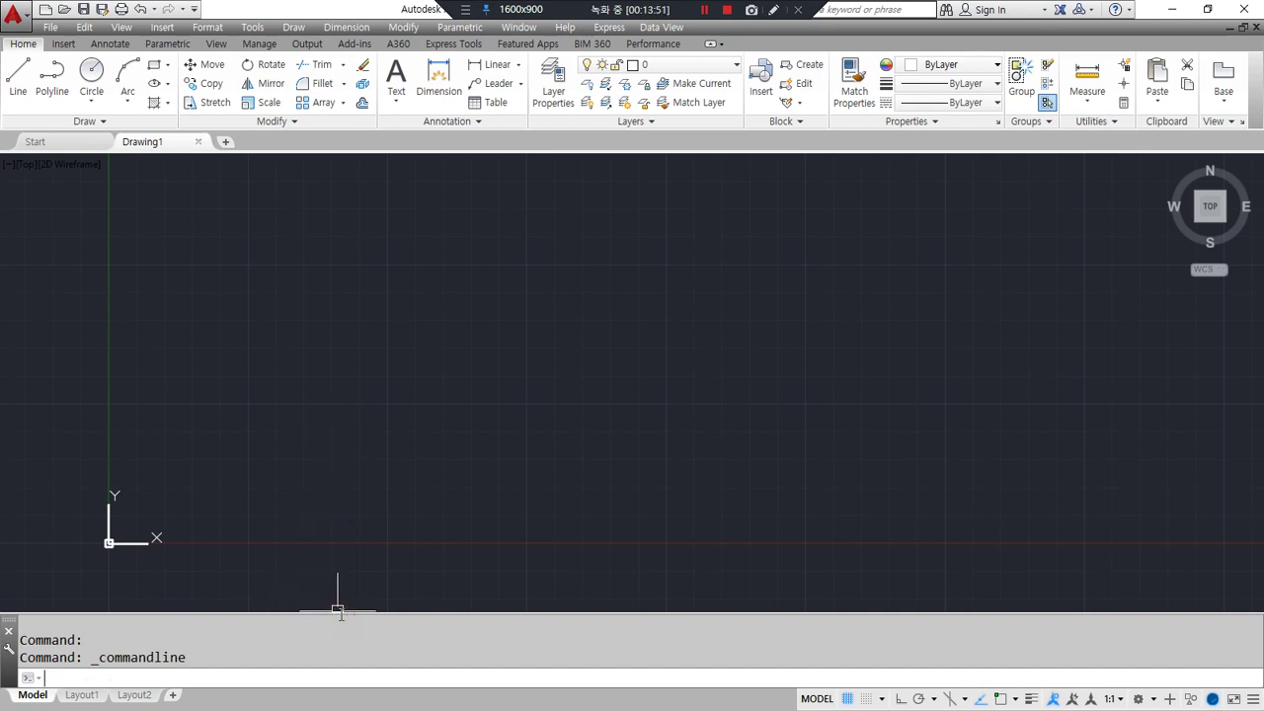
pyautogui.moveTo(338, 611); pyautogui.dragTo(337, 618)
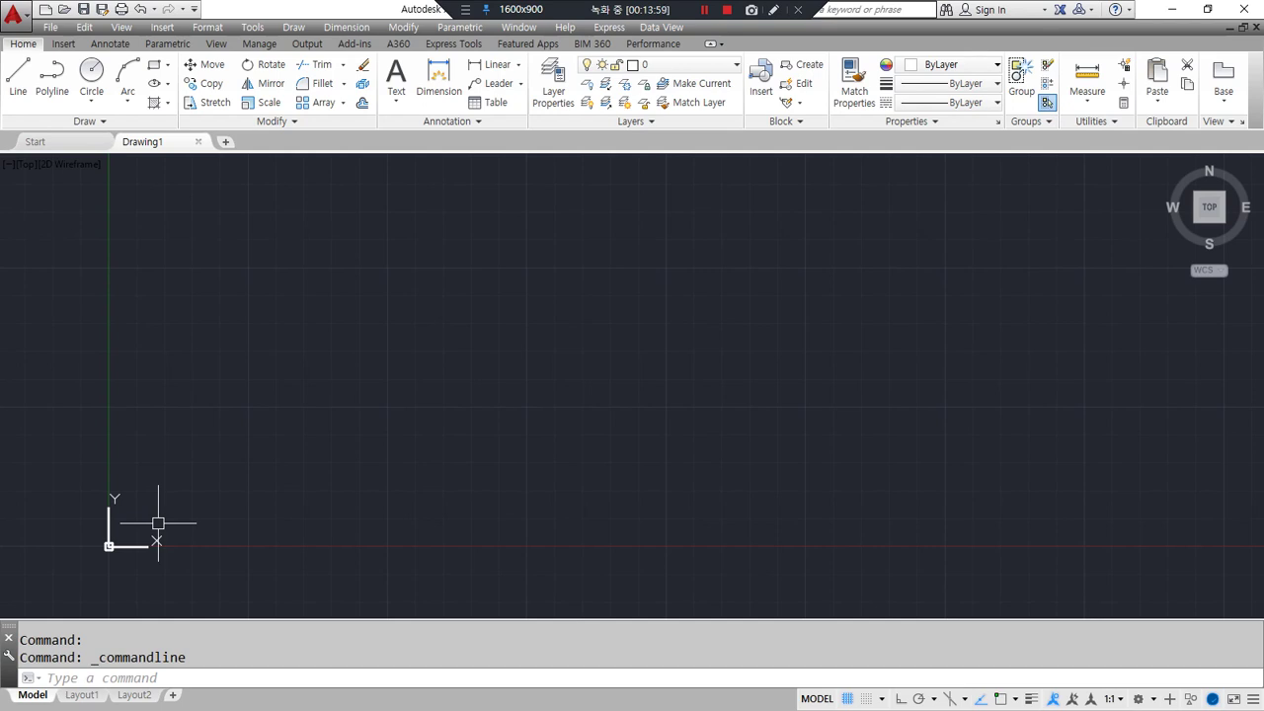
pyautogui.moveTo(8, 626)
pyautogui.mouseDown()
pyautogui.moveTo(79, 583)
pyautogui.moveTo(279, 346)
pyautogui.moveTo(290, 252)
pyautogui.moveTo(282, 194)
pyautogui.moveTo(266, 178)
pyautogui.mouseUp()
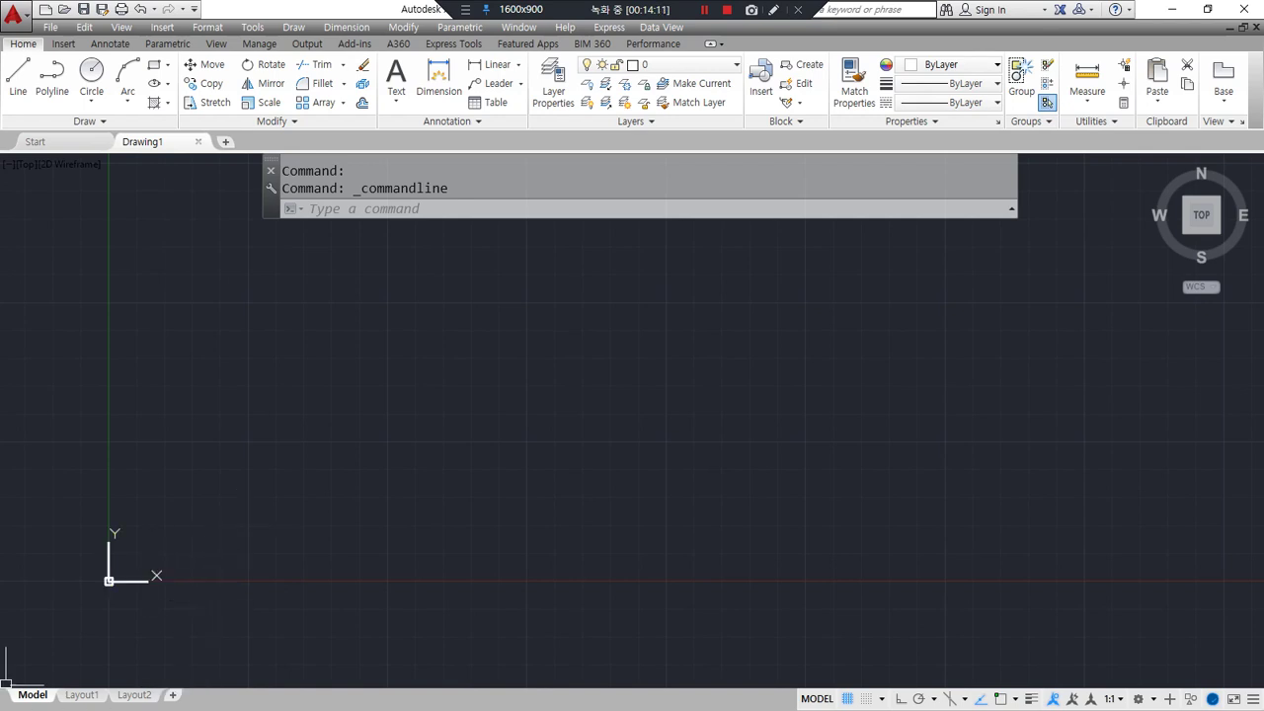
# Step: Switch to Notepad and add the line "command line - 명령입력창 Ctrl + 9" below the ribbon commands
pyautogui.hotkey('alt', 'Tab')
pyautogui.press('End')
pyautogui.press('Return')
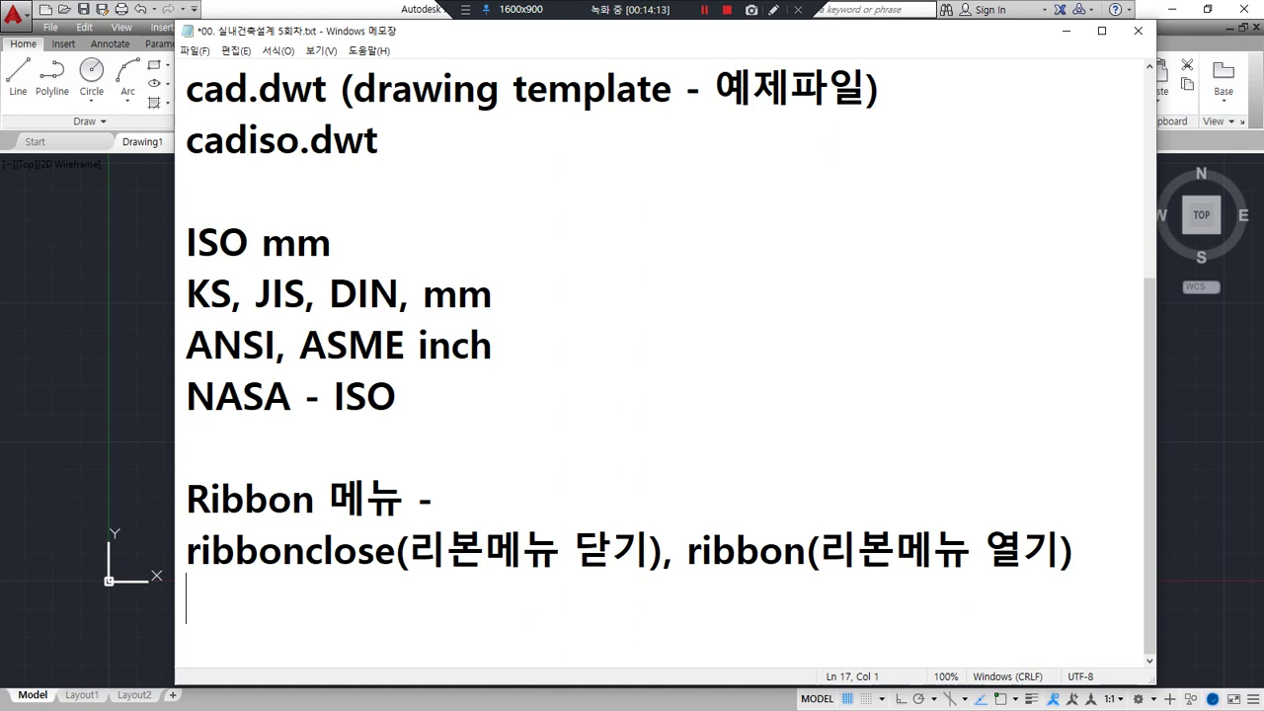
pyautogui.write('command line - 명령ㅇ')
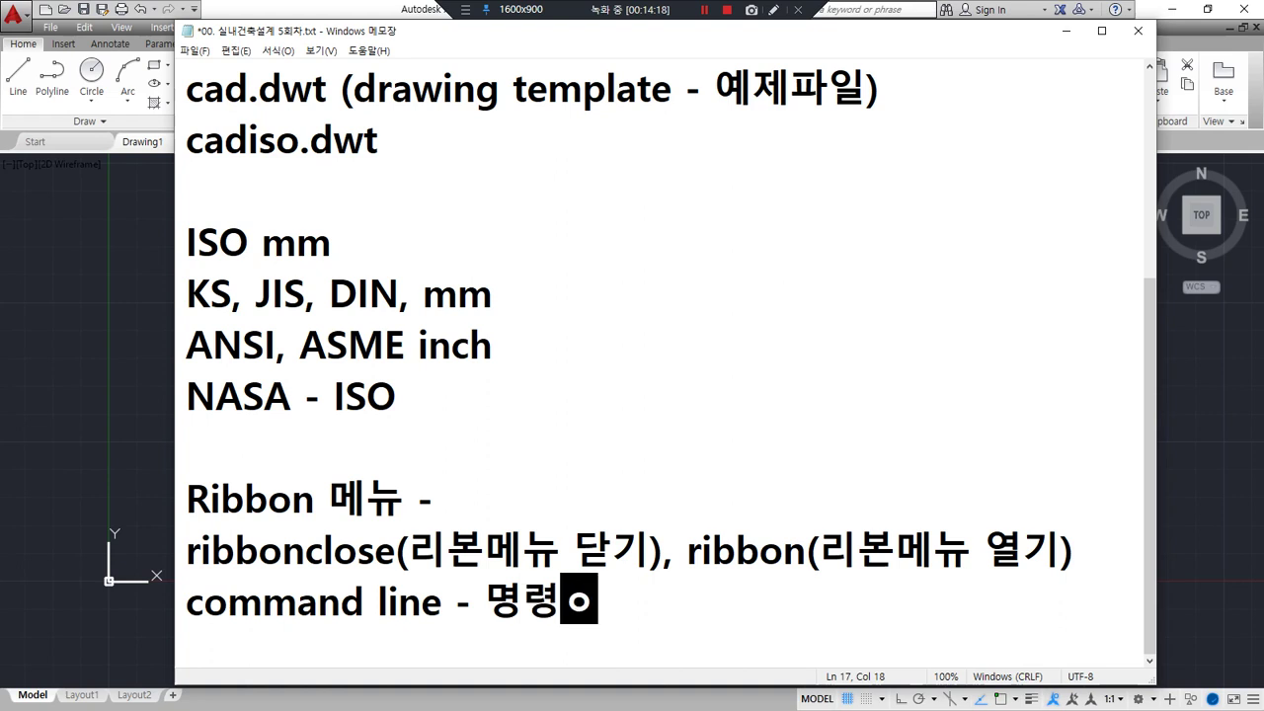
pyautogui.write('입력창')
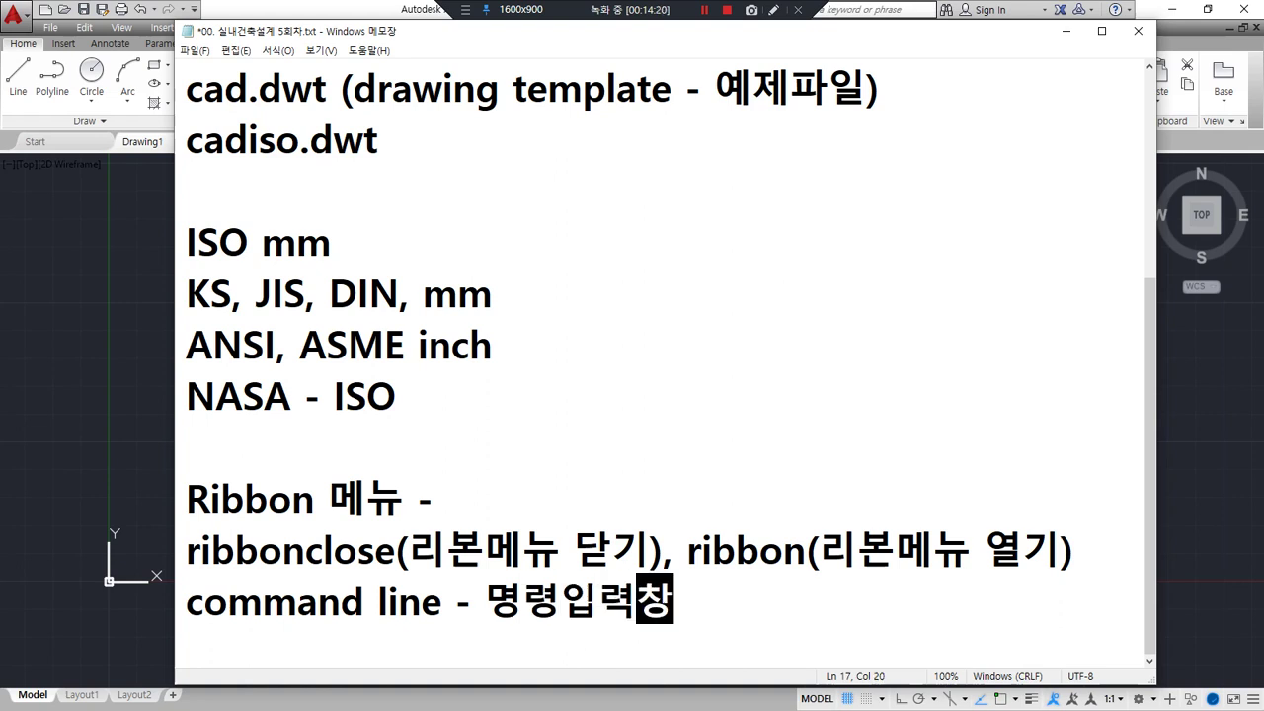
pyautogui.write(' Ctrl + 9')
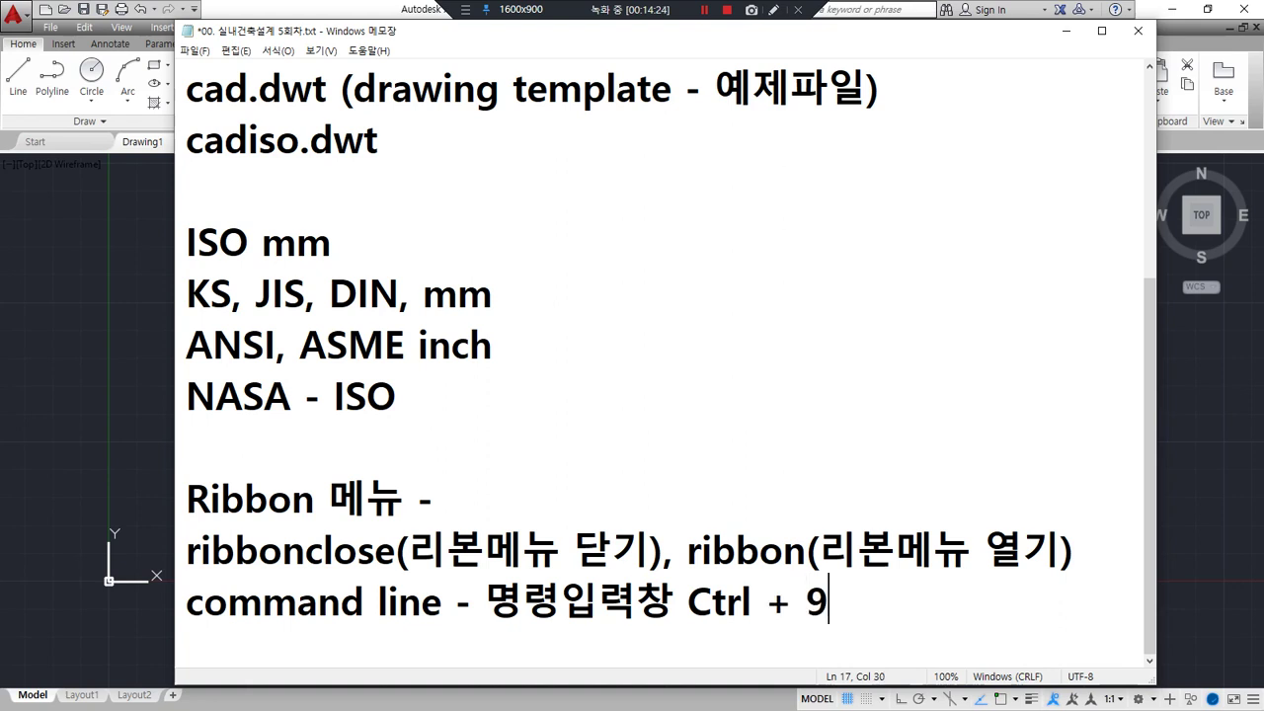
pyautogui.press('Return')
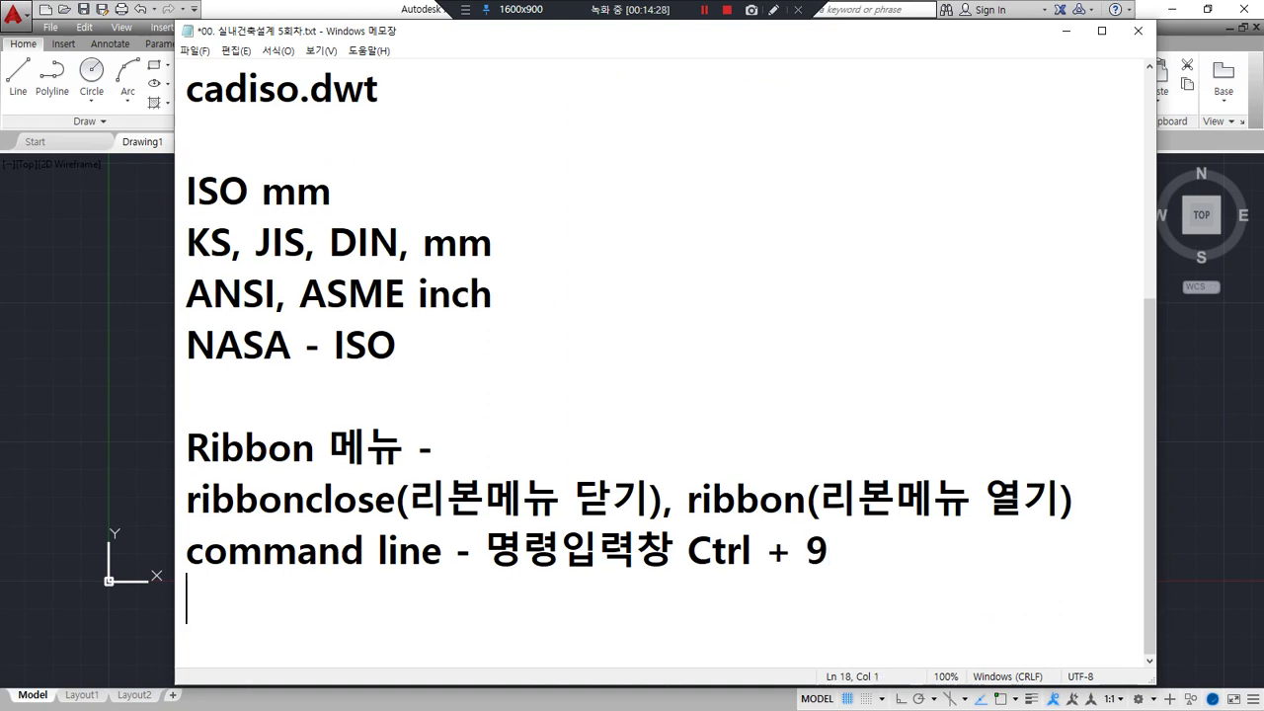
# Step: Add the line "속성창 Ctrl + 1" to the notes below the command line entry
pyautogui.write('속')
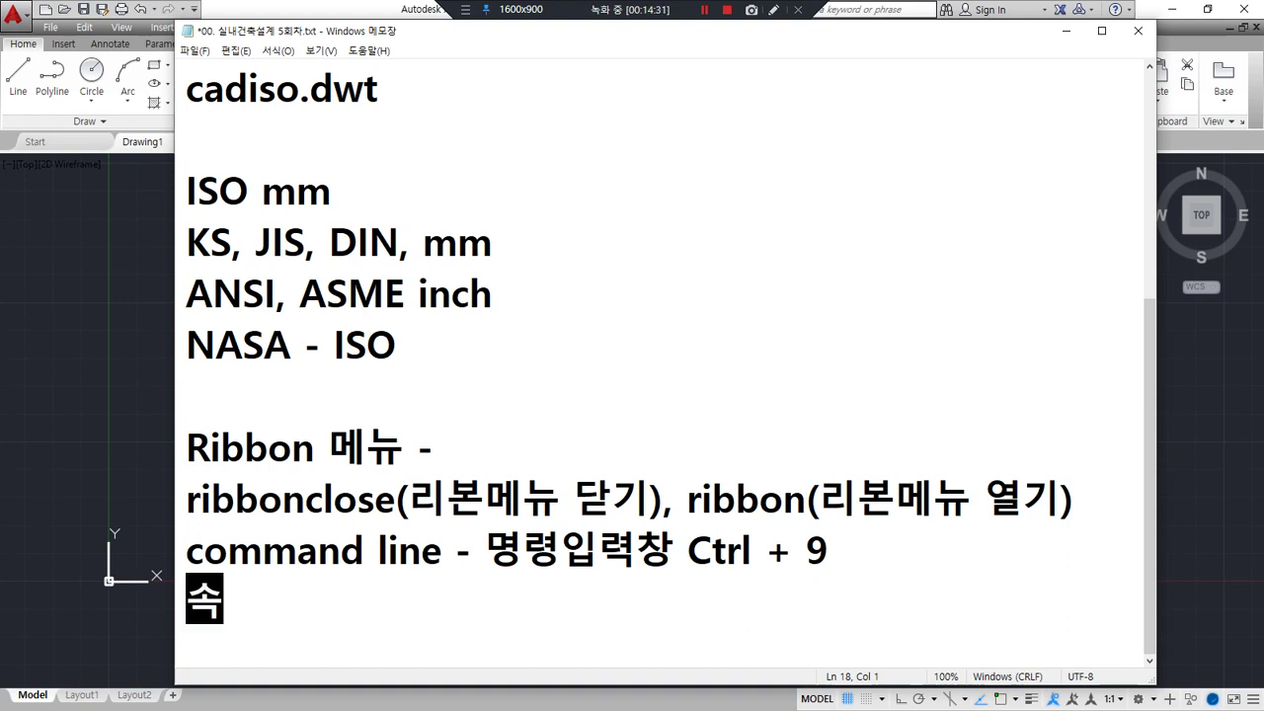
pyautogui.write('성창 Ct')
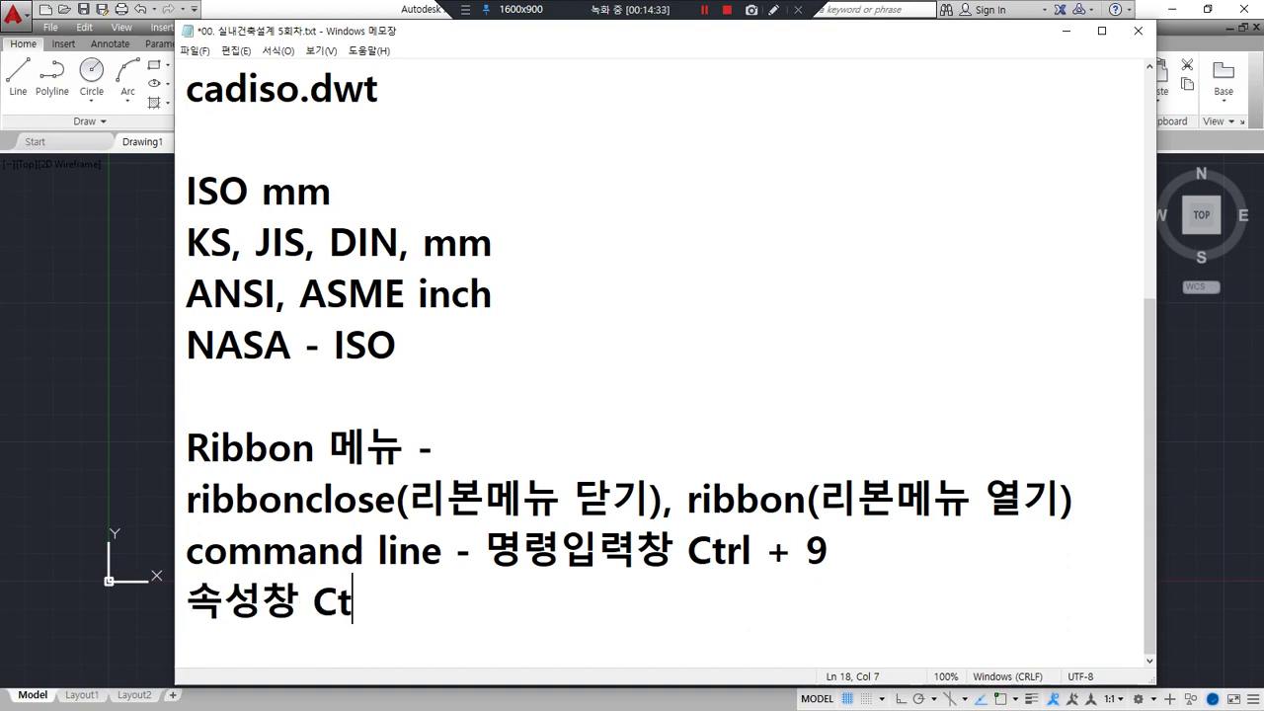
pyautogui.write('rl + 1')
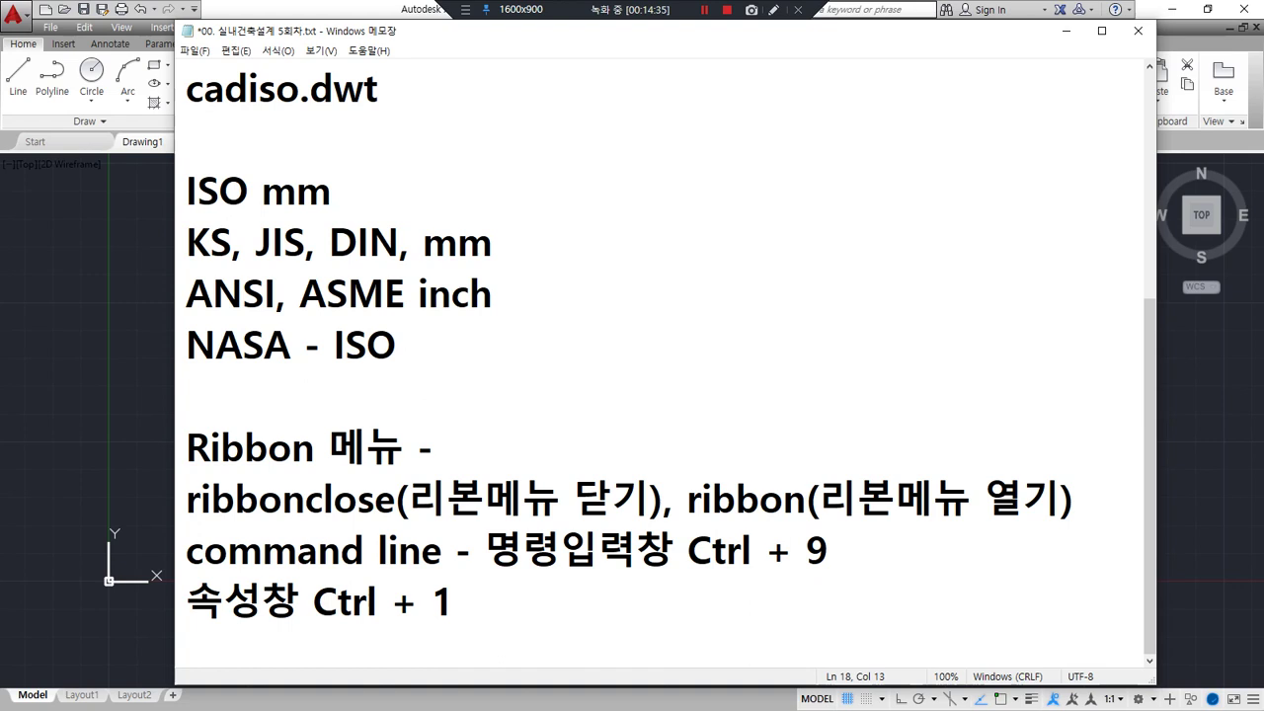
# Step: Return to AutoCAD, display the Properties palette, and float it at a shorter height inside the drawing area
pyautogui.click(126, 248)
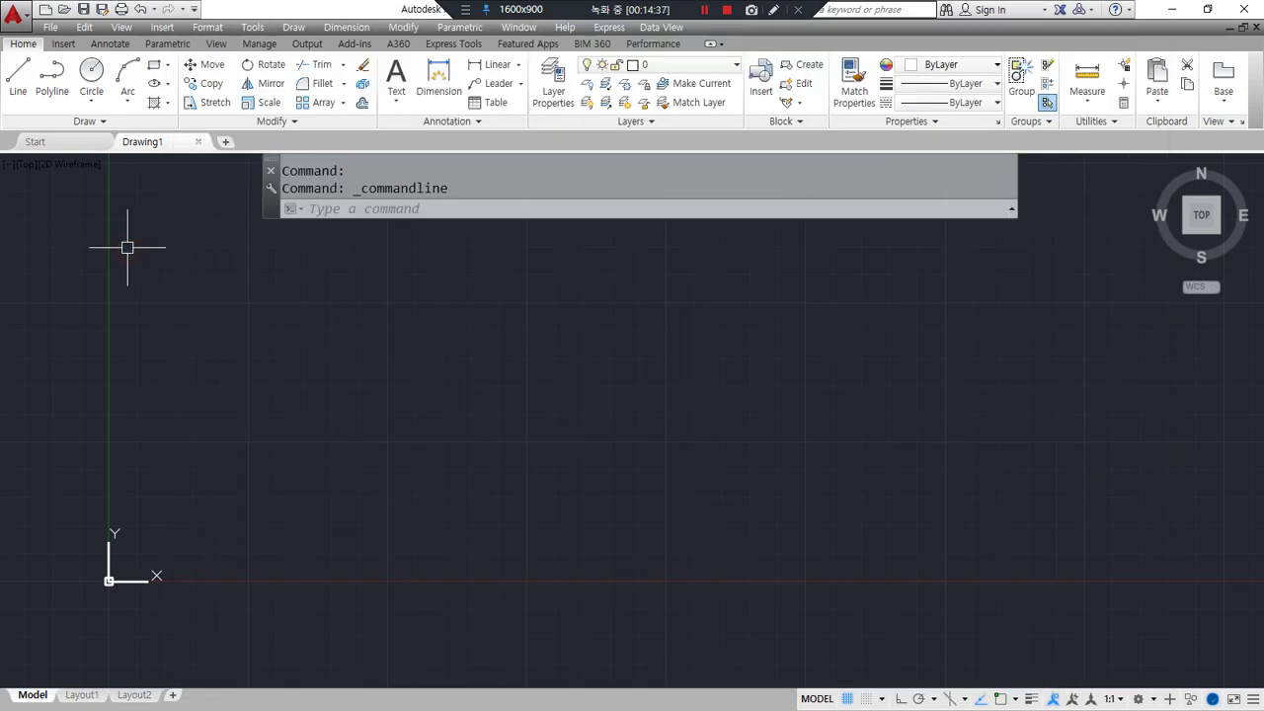
pyautogui.hotkey('ctrl', '1')
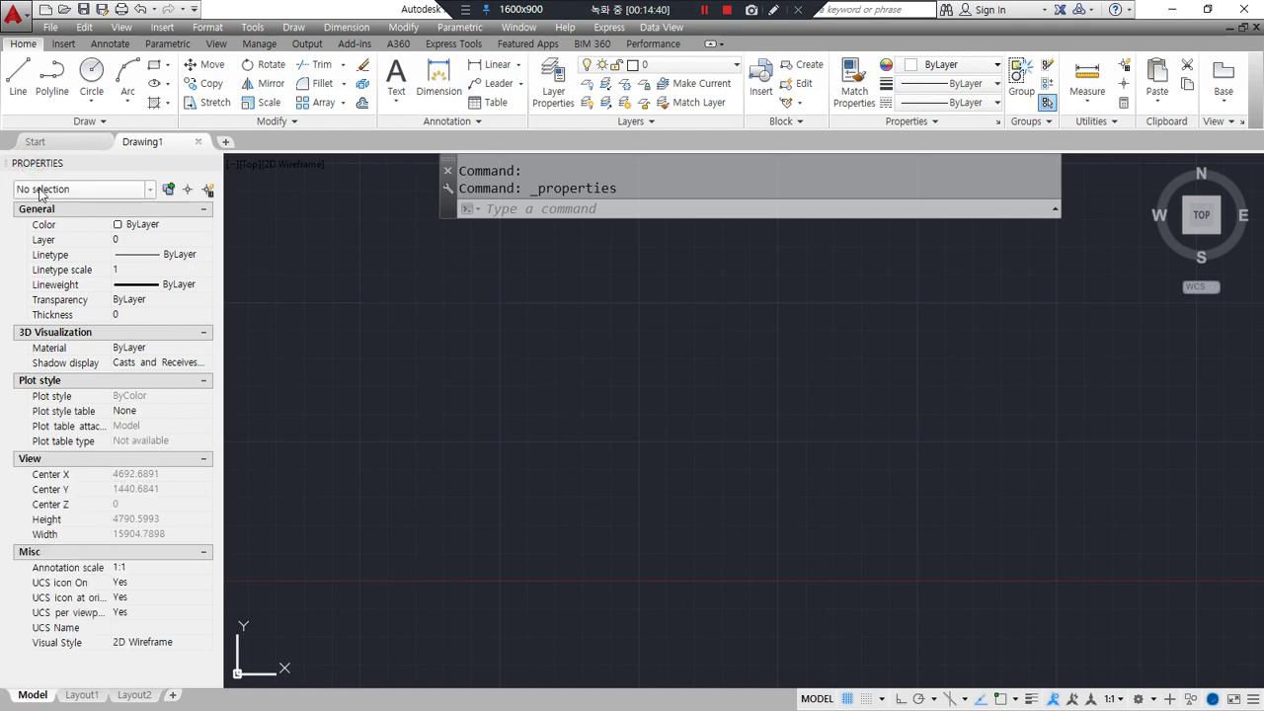
pyautogui.moveTo(5, 170); pyautogui.dragTo(267, 380)
pyautogui.moveTo(258, 445)
pyautogui.mouseDown()
pyautogui.moveTo(139, 319)
pyautogui.moveTo(41, 266)
pyautogui.mouseUp()
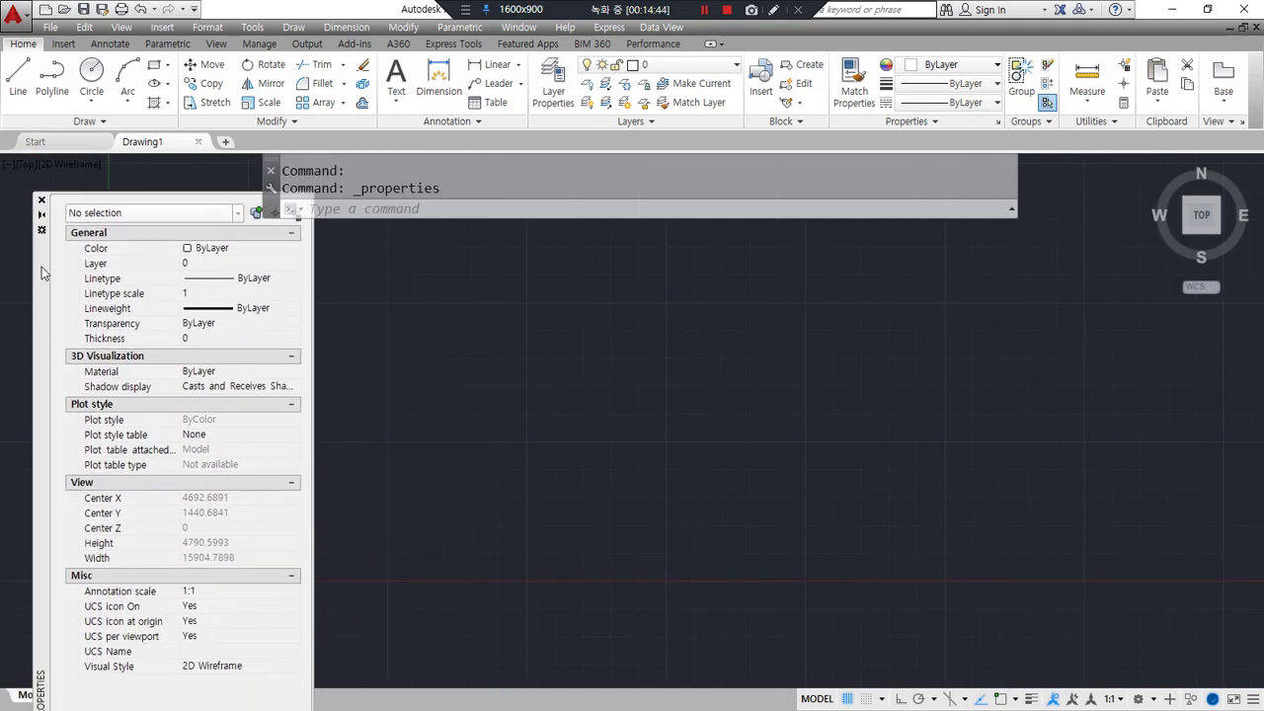
pyautogui.moveTo(97, 192); pyautogui.dragTo(85, 347)
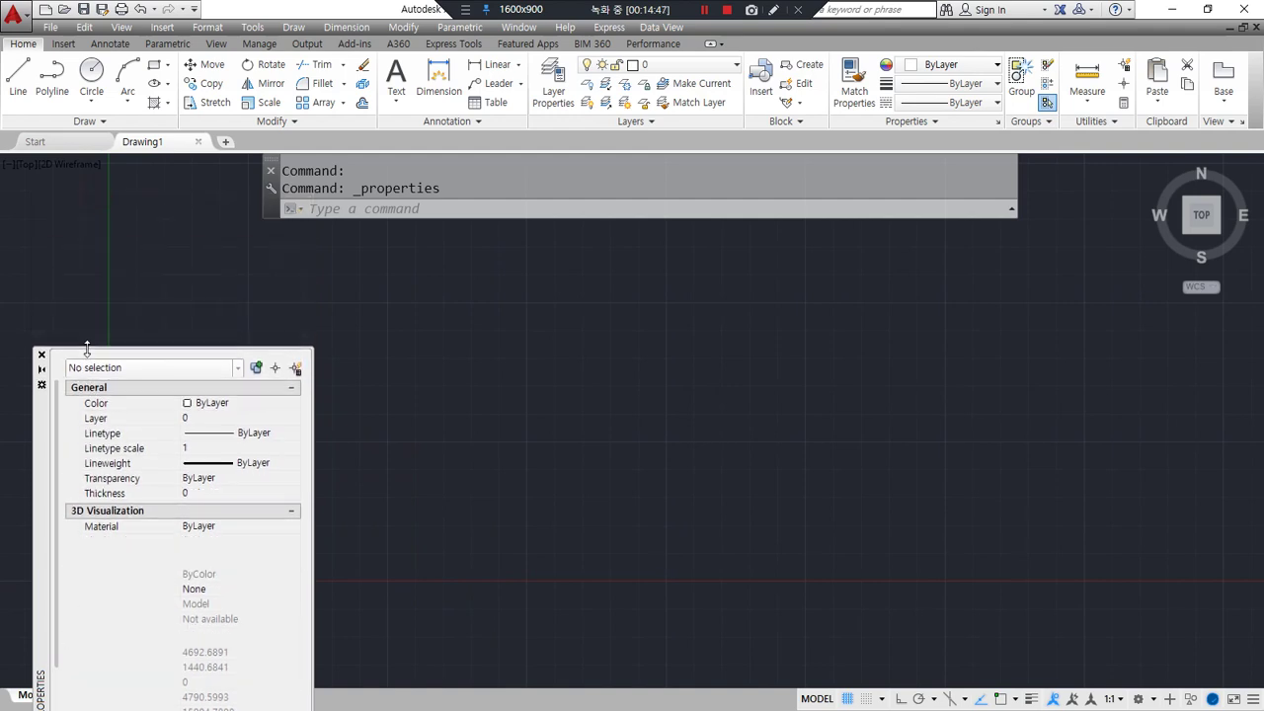
pyautogui.moveTo(37, 457); pyautogui.dragTo(72, 359)
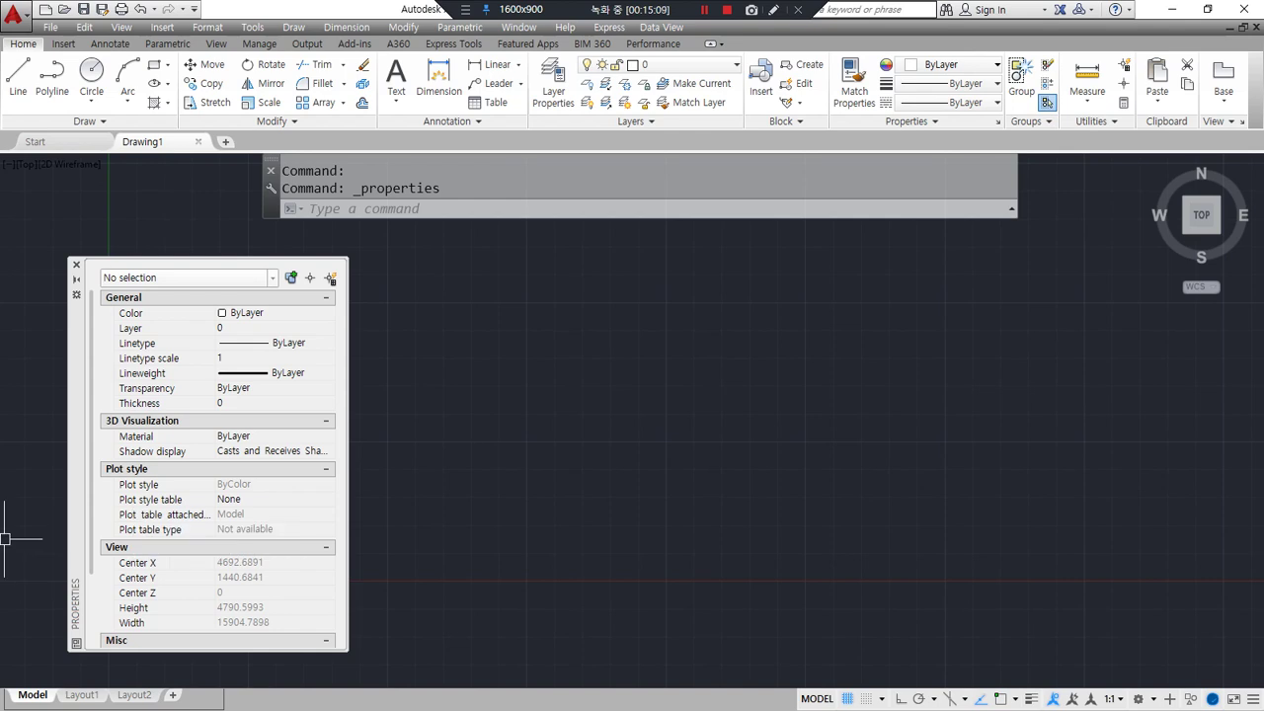
# Step: Close and reopen the floating Properties palette several times, leaving it closed
pyautogui.moveTo(79, 647)
pyautogui.mouseDown()
pyautogui.moveTo(55, 590)
pyautogui.moveTo(94, 604)
pyautogui.moveTo(74, 641)
pyautogui.mouseUp()
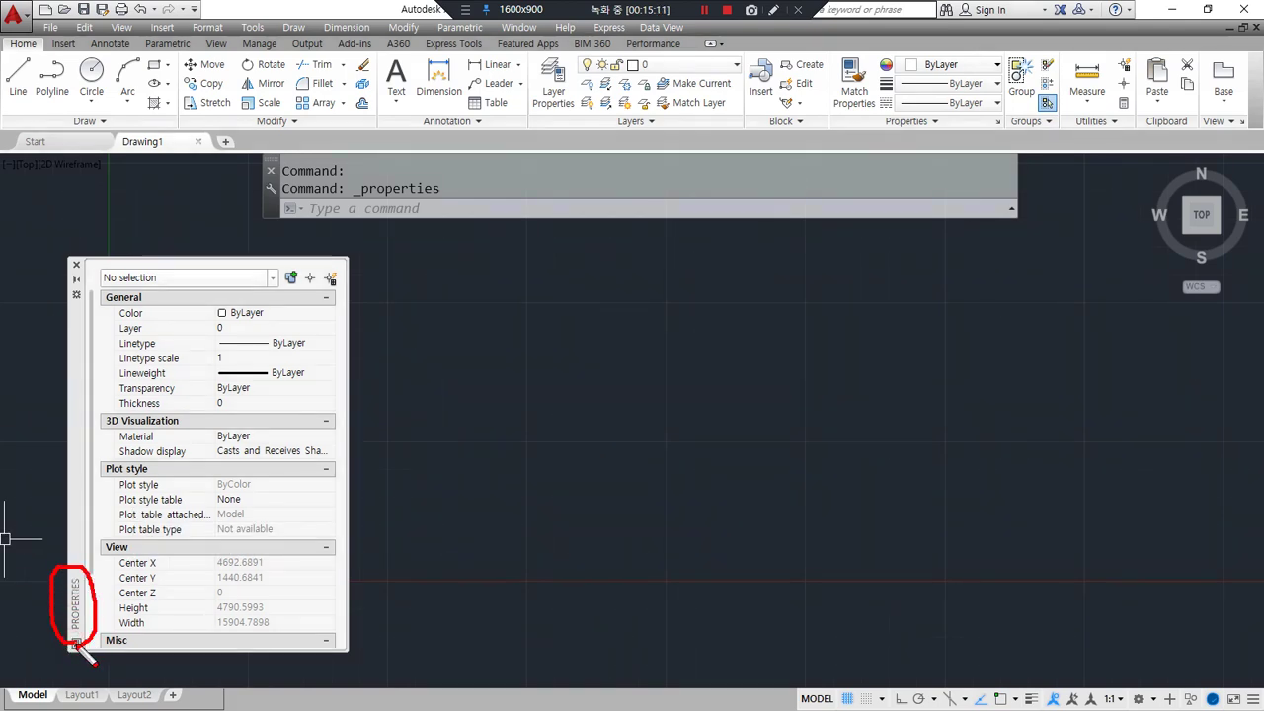
pyautogui.press('Escape')
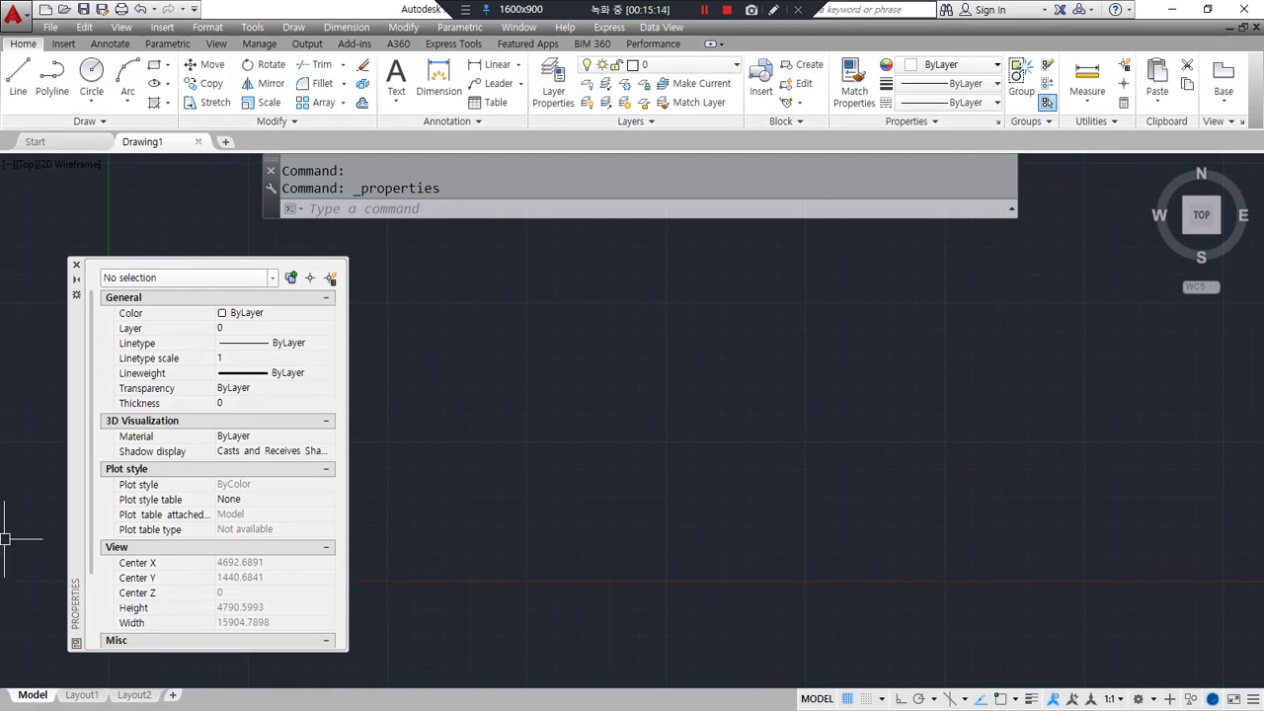
pyautogui.hotkey('ctrl', '1')
pyautogui.hotkey('ctrl', '1')
pyautogui.hotkey('ctrl', '1')
pyautogui.hotkey('ctrl', '1')
pyautogui.hotkey('ctrl', '1')
pyautogui.hotkey('ctrl', '1')
pyautogui.hotkey('ctrl', '1')
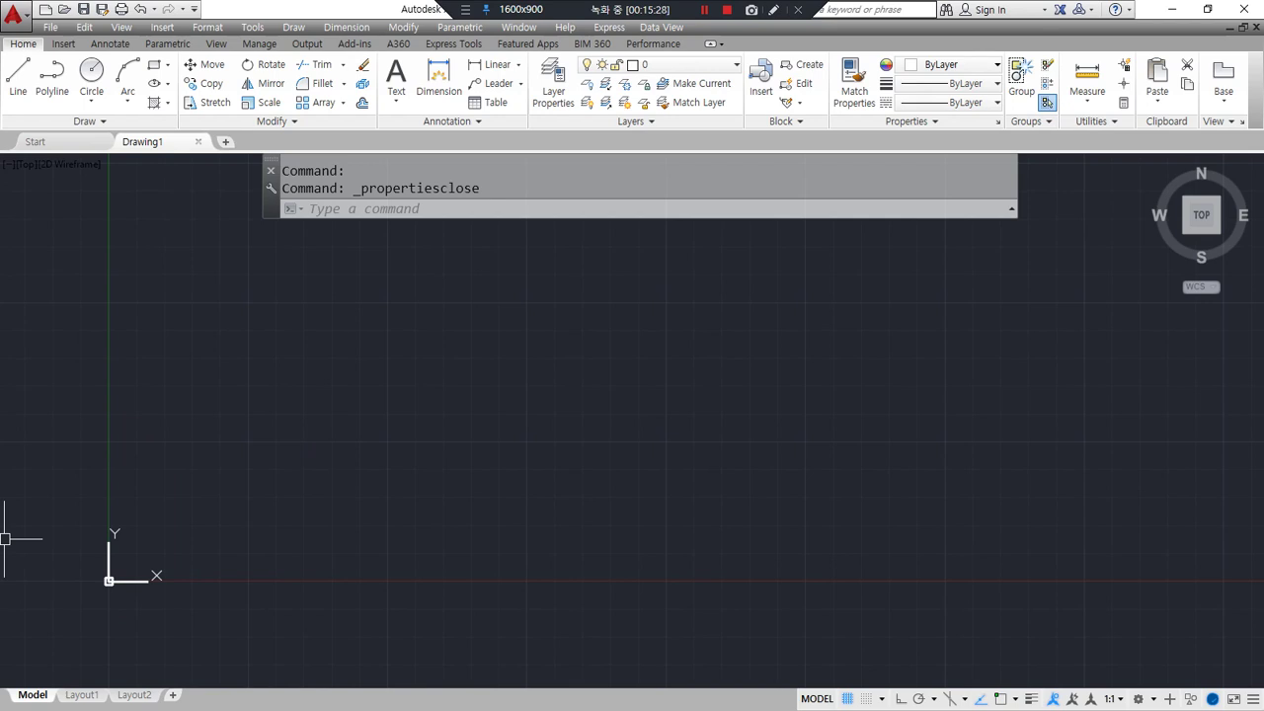
# Step: Add the line "메뉴바 memubar 0 또는 1" to the Notepad notes and return to AutoCAD
pyautogui.hotkey('alt', 'Tab')
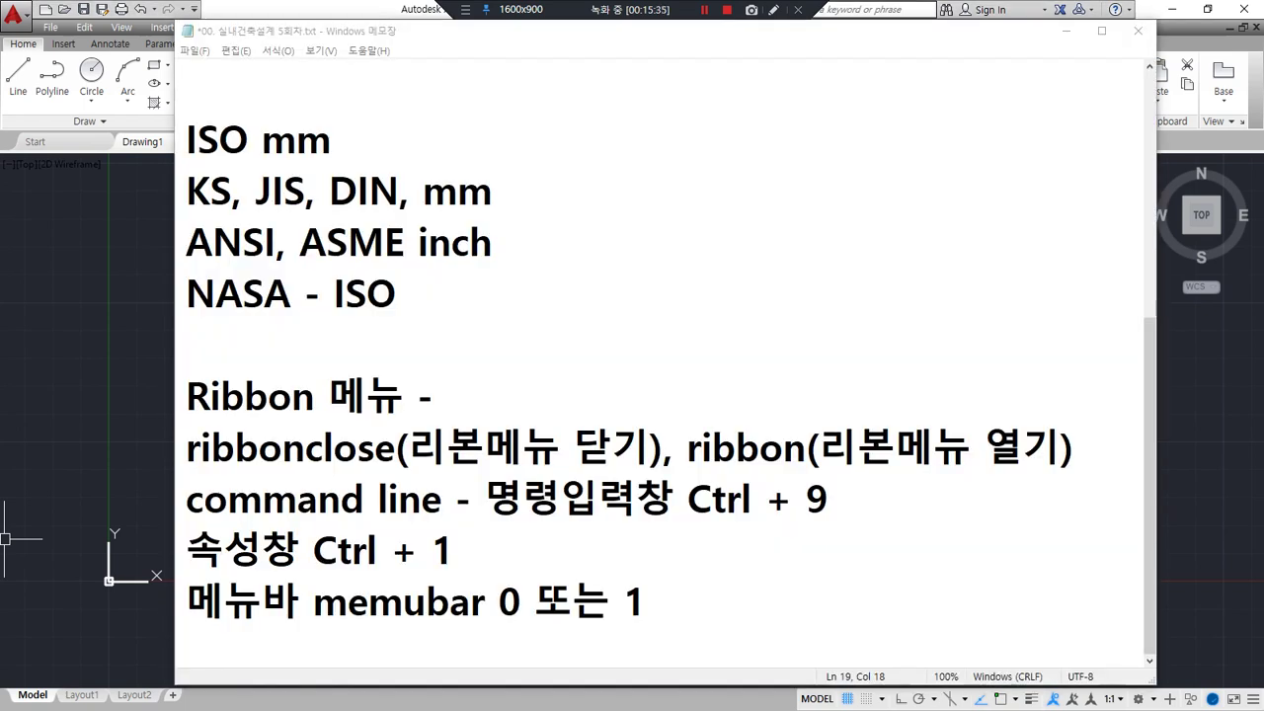
pyautogui.click(147, 191)
pyautogui.click(252, 27)
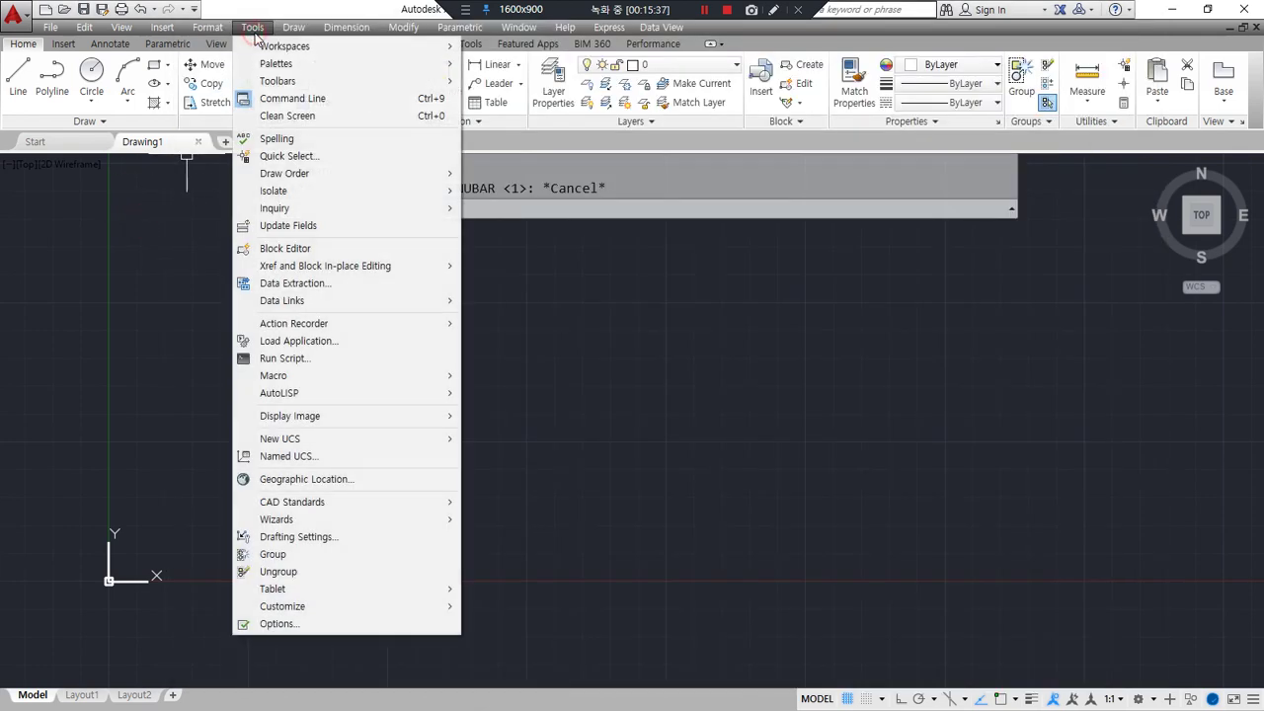
pyautogui.moveTo(604, 29)
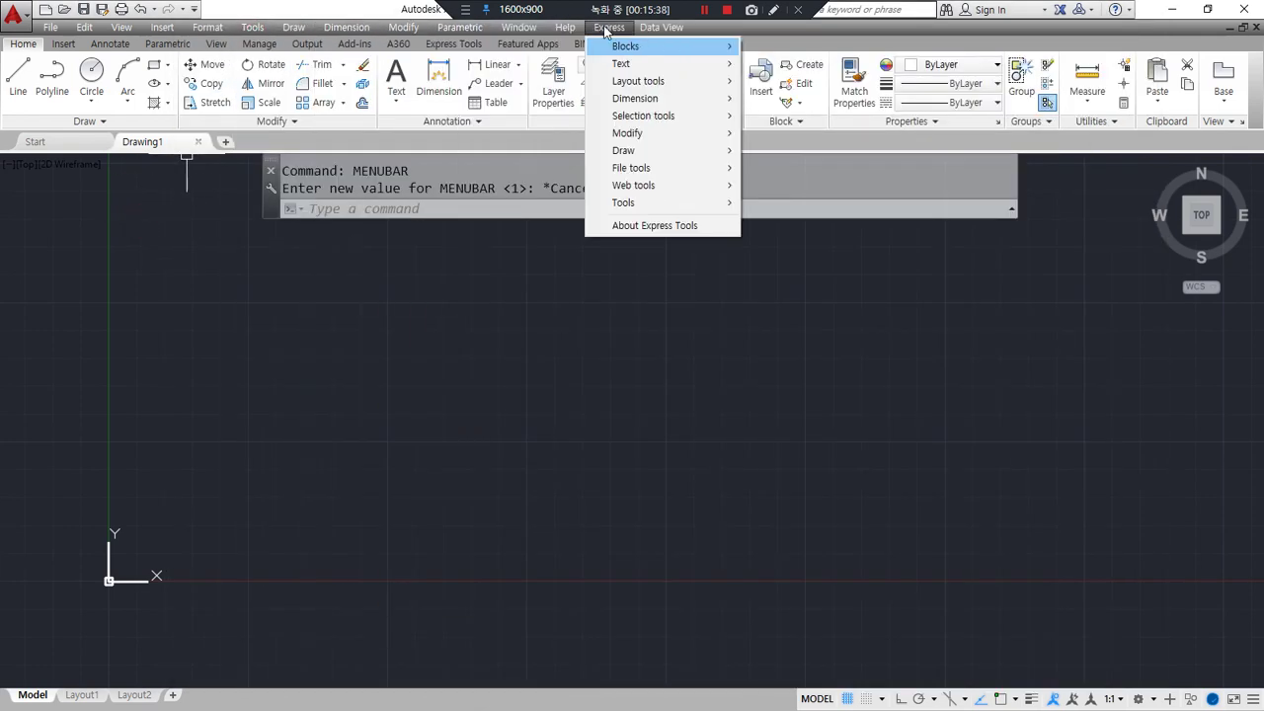
pyautogui.moveTo(85, 26)
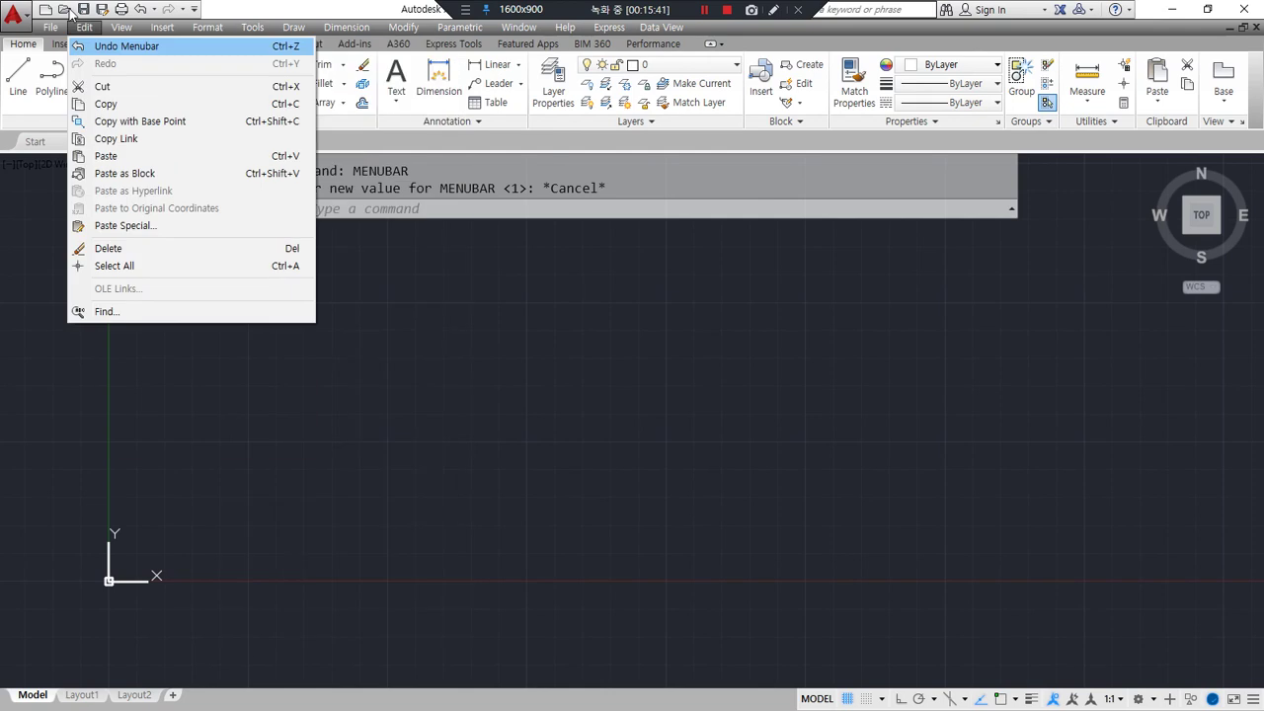
pyautogui.click(568, 455)
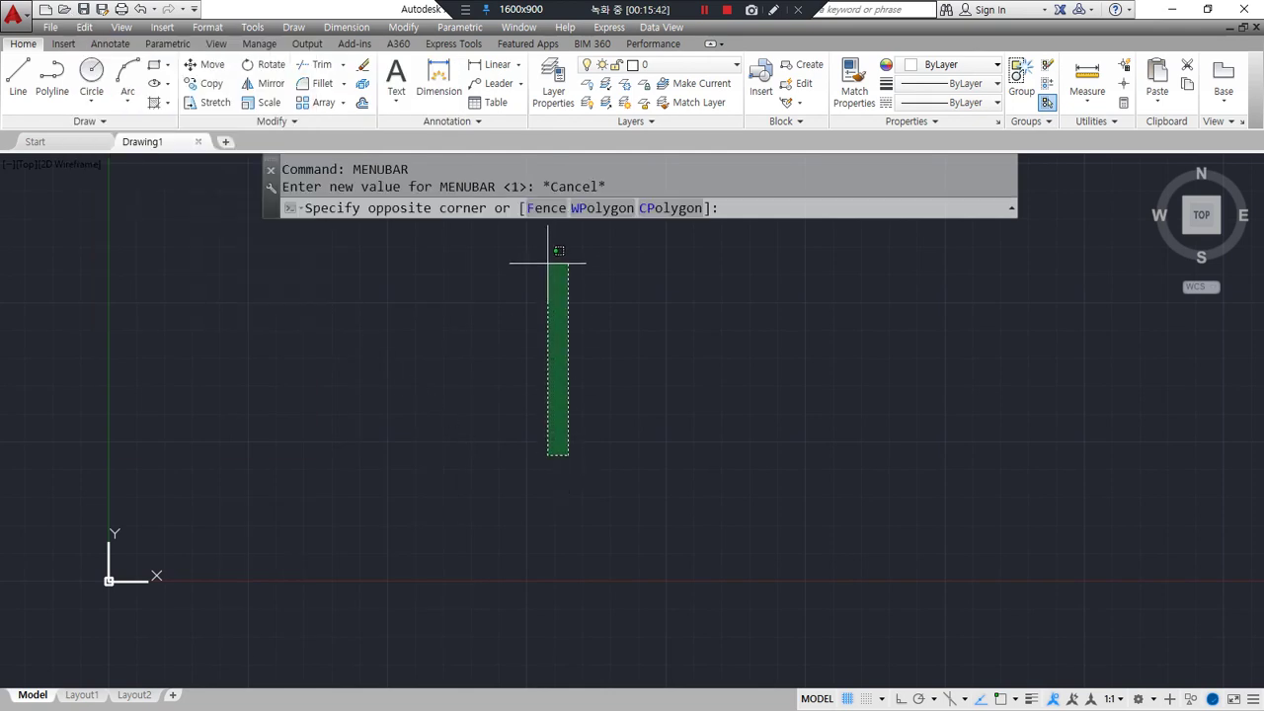
pyautogui.click(754, 313)
pyautogui.press('Escape')
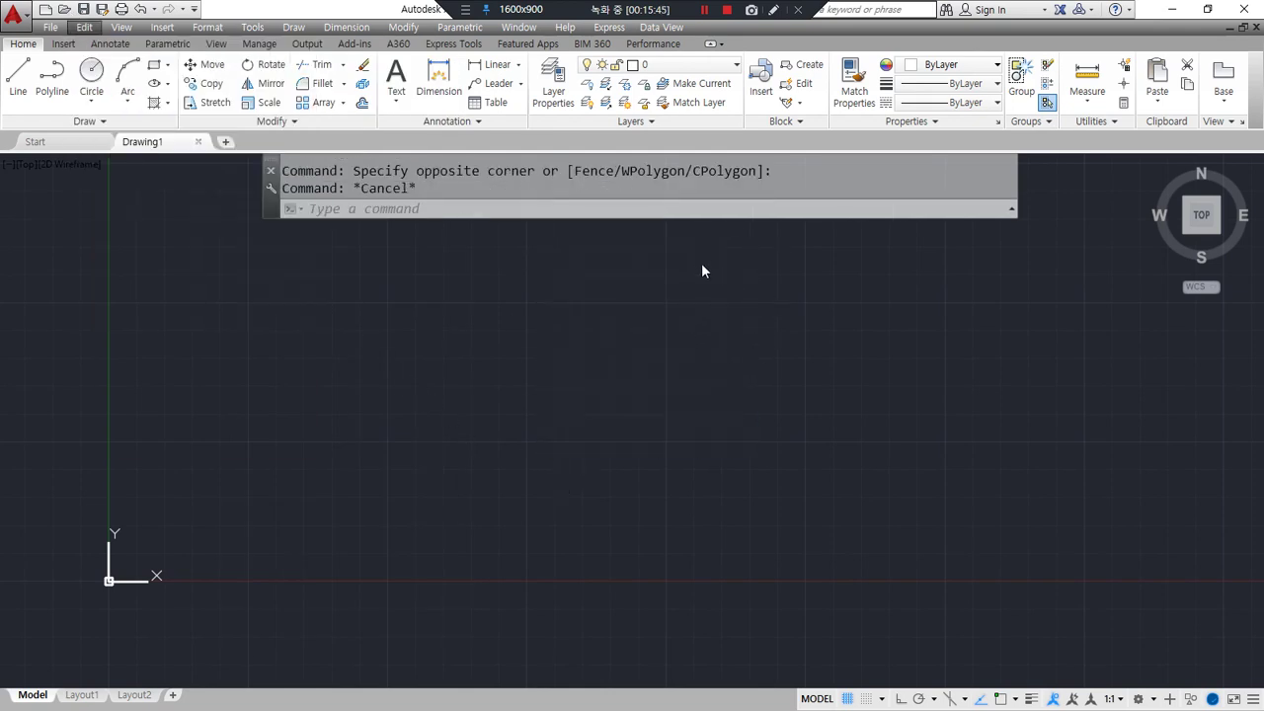
# Step: Hide the menu bar by setting the MENUBAR variable to 0
pyautogui.click(683, 207)
pyautogui.write('m')
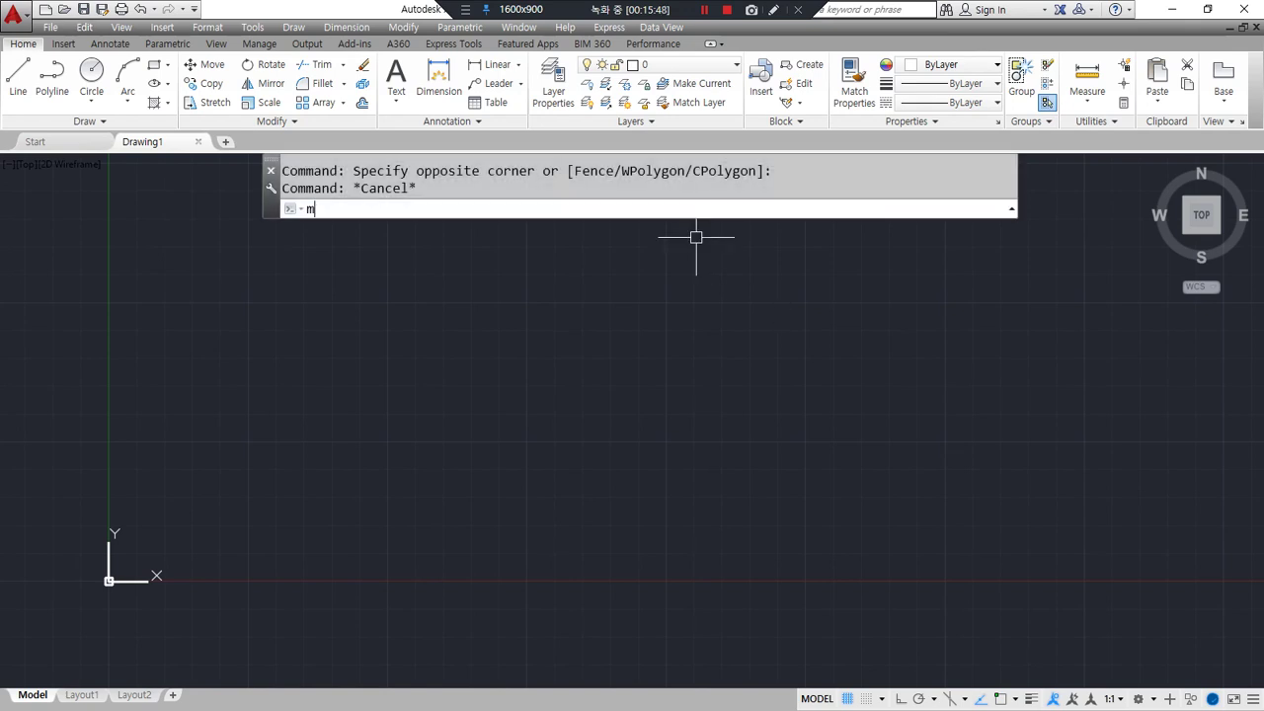
pyautogui.write('enubar')
pyautogui.press('Return')
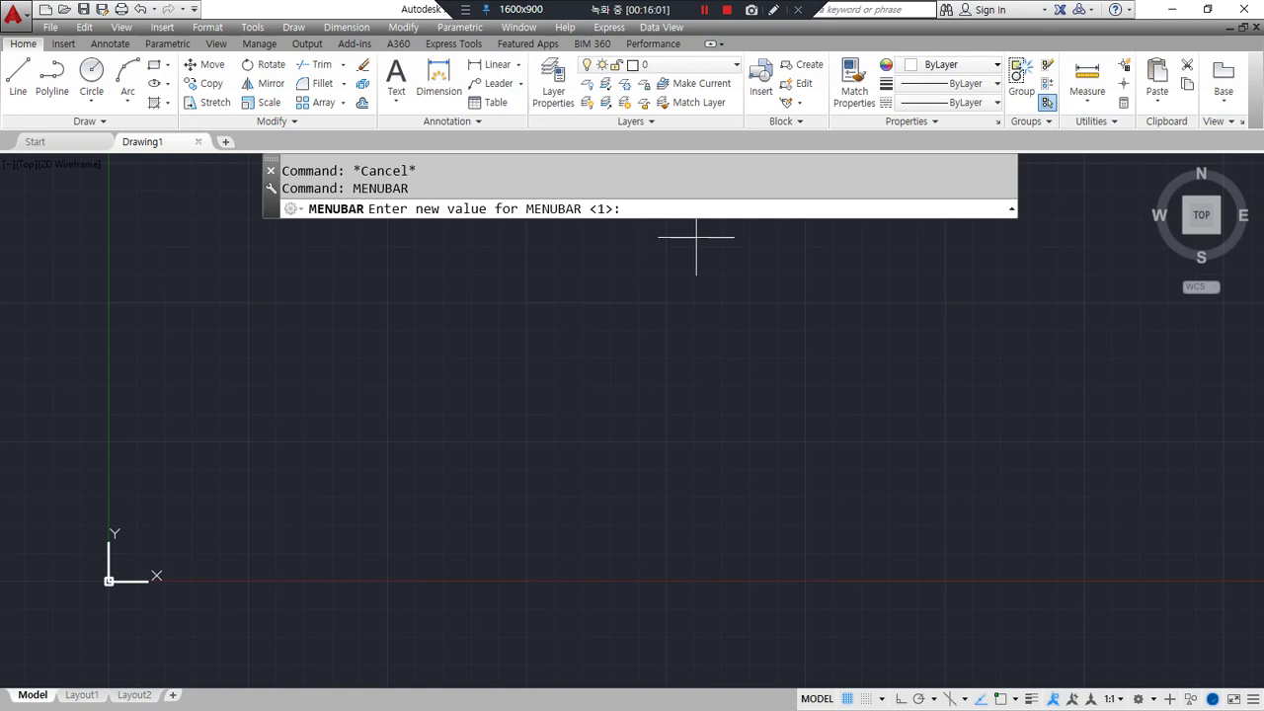
pyautogui.write('0')
pyautogui.press('Return')
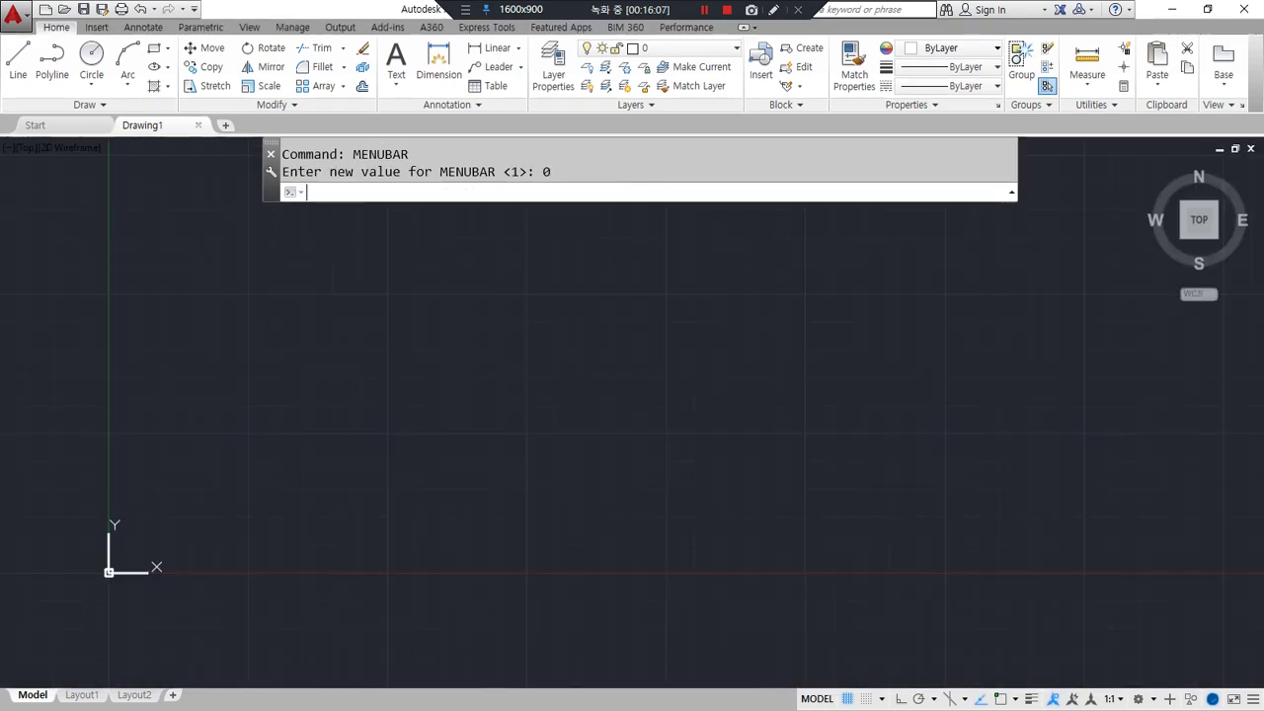
# Step: Restore the menu bar by setting MENUBAR to 1, and open its menus
pyautogui.press('Return')
pyautogui.write('1')
pyautogui.press('Return')
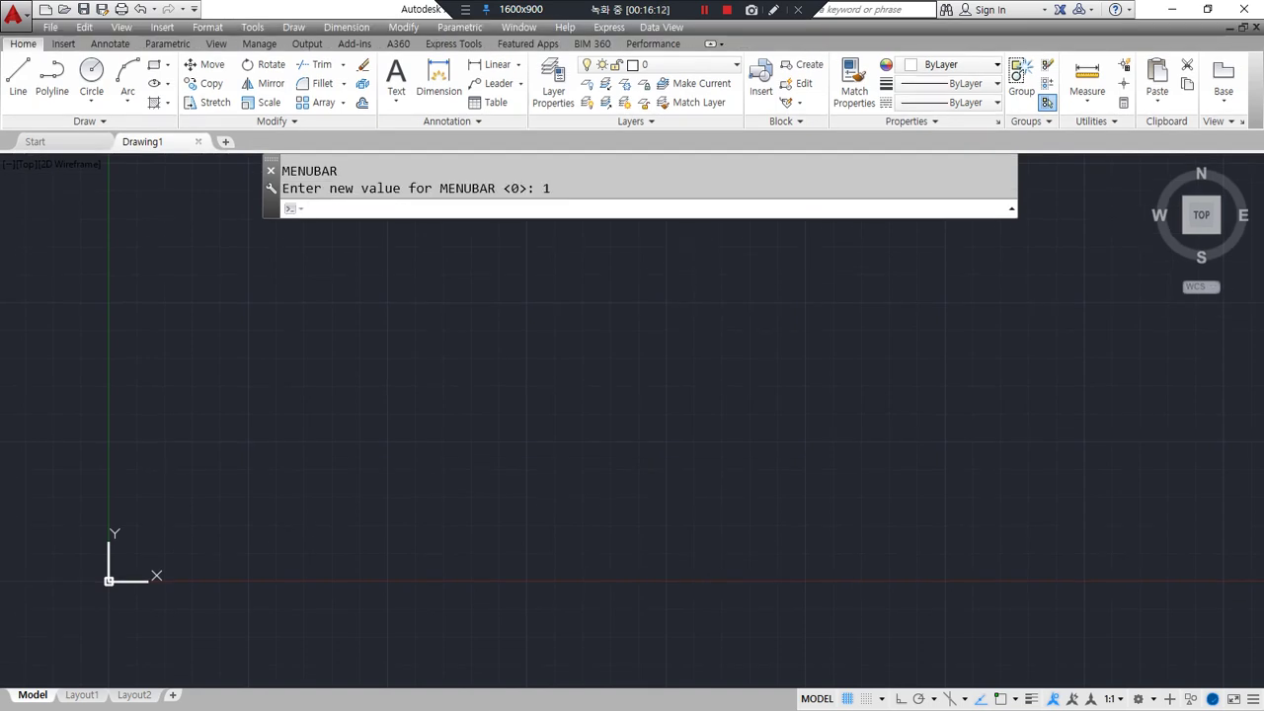
pyautogui.click(347, 27)
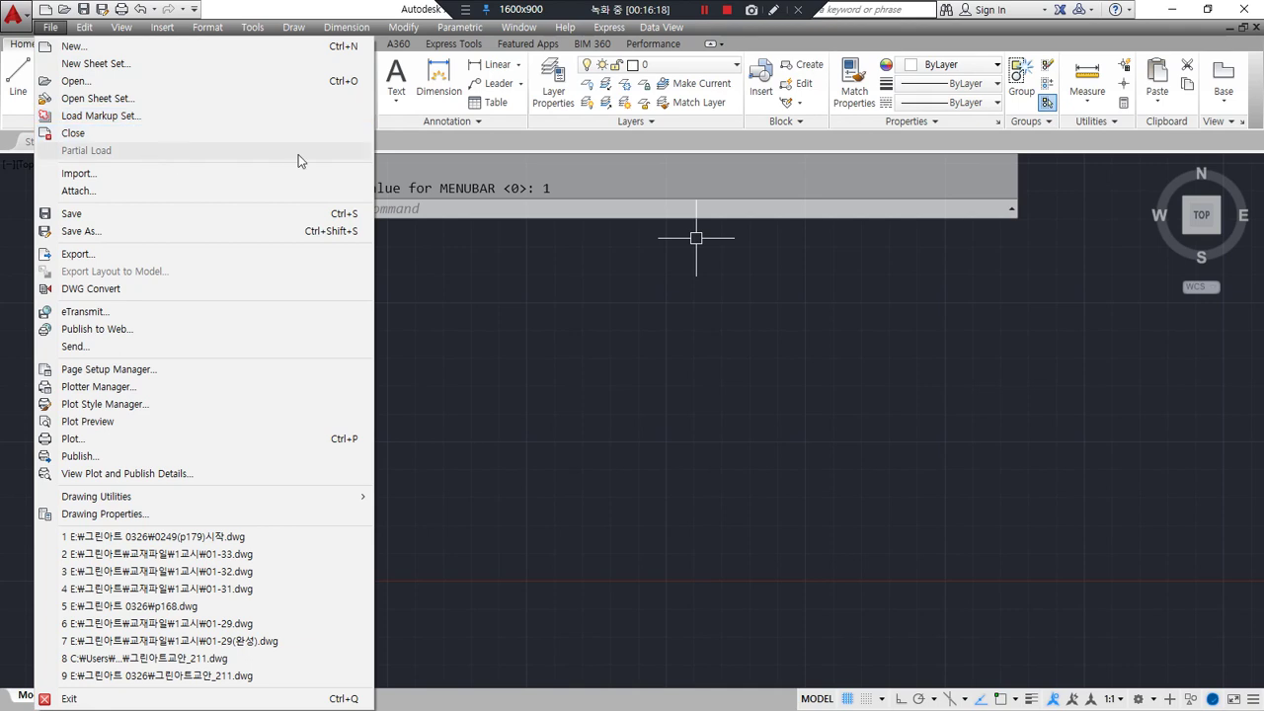
# Step: Close the open menu and hide the menu bar by setting the MENUBAR variable to 0
pyautogui.click(608, 202)
pyautogui.write('MENUBAR')
pyautogui.press('Return')
pyautogui.write('0')
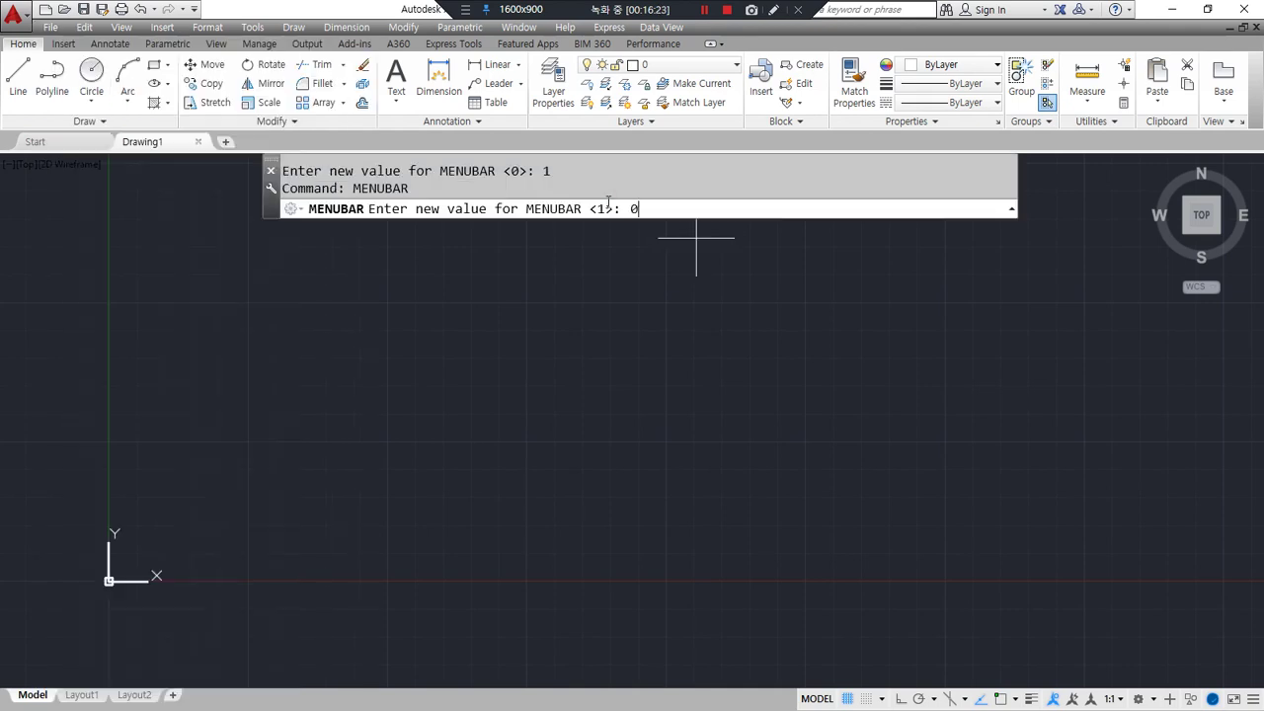
pyautogui.press('Return')
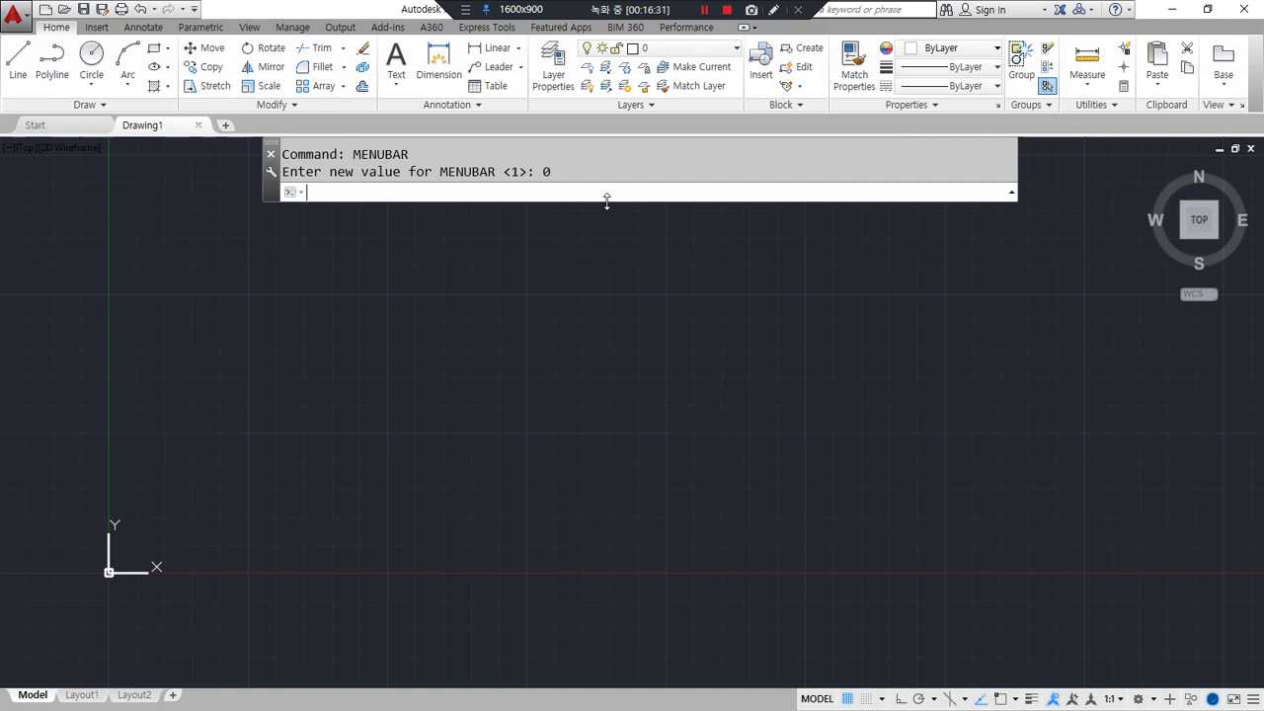
# Step: Switch to Notepad and add the line "AutoCAD 2016 ENG" after a blank line below the menu bar note
pyautogui.hotkey('alt', 'Tab')
pyautogui.click(691, 599)
pyautogui.press('Return')
pyautogui.press('Return')
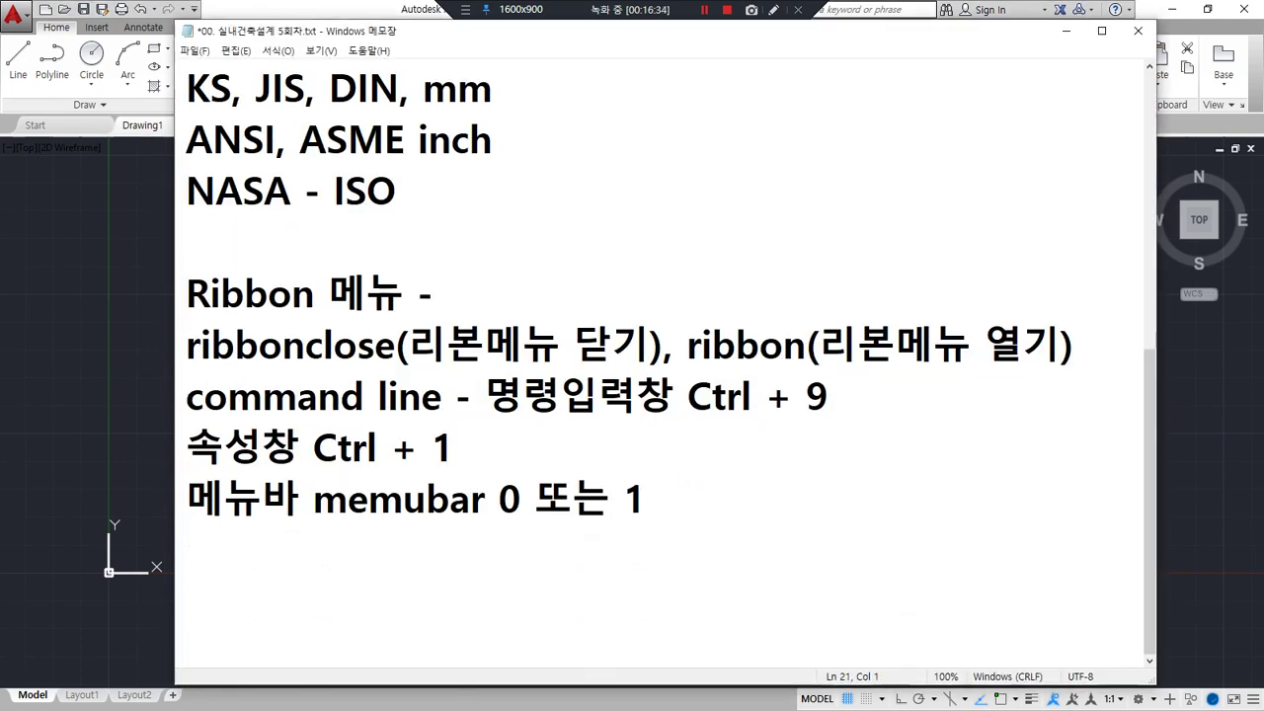
pyautogui.write('AutoC')
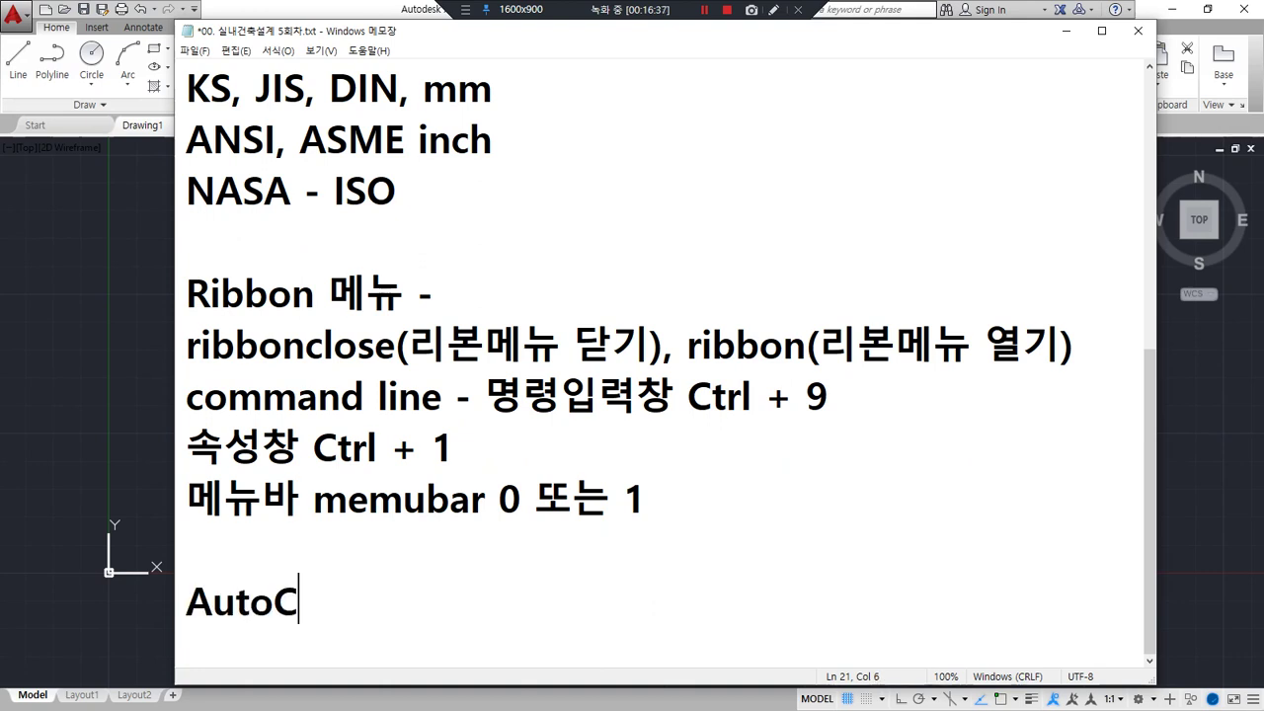
pyautogui.write('AD 2016 ENG')
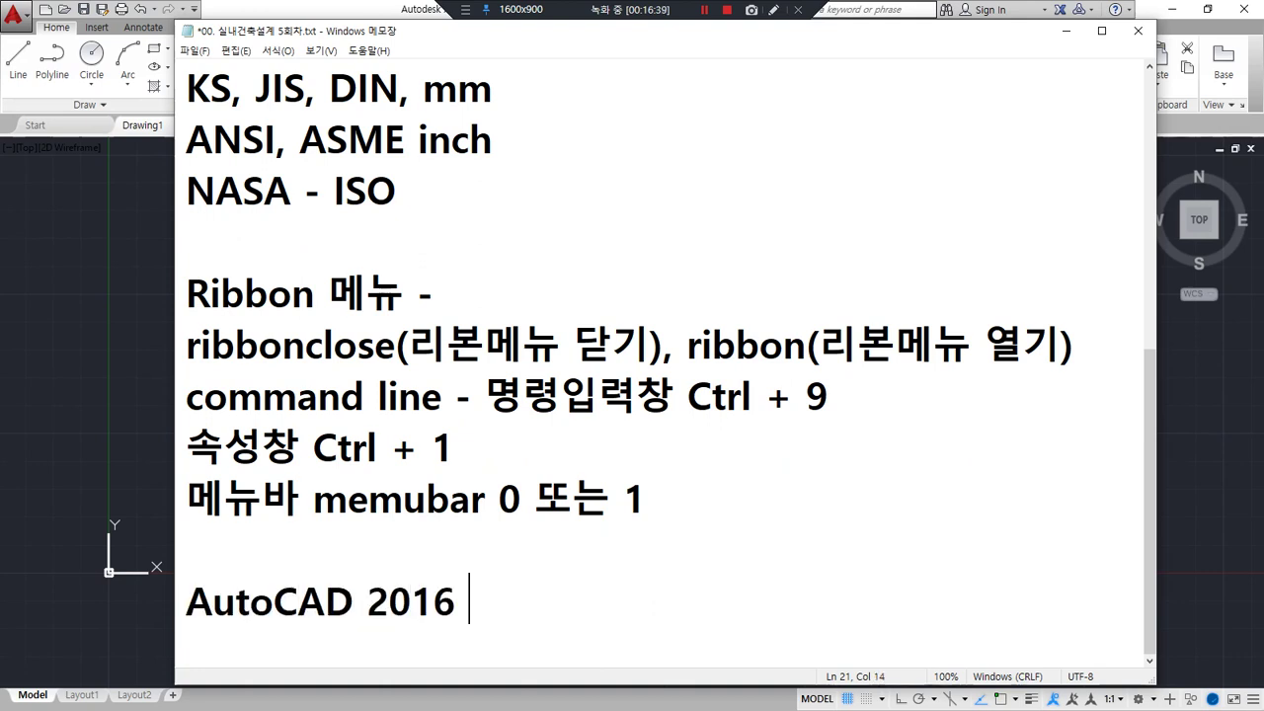
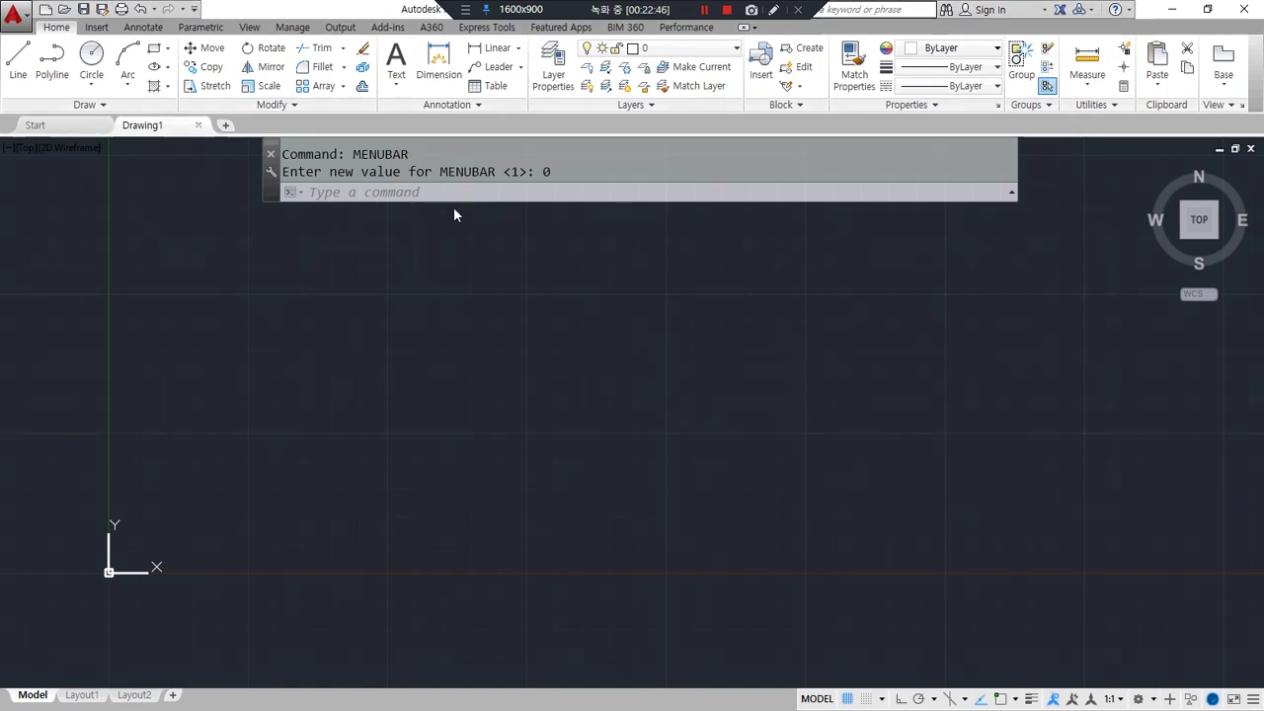
# Step: Show the menu bar by setting MENUBAR to 1, and hide it again by setting it to 0
pyautogui.write('men')
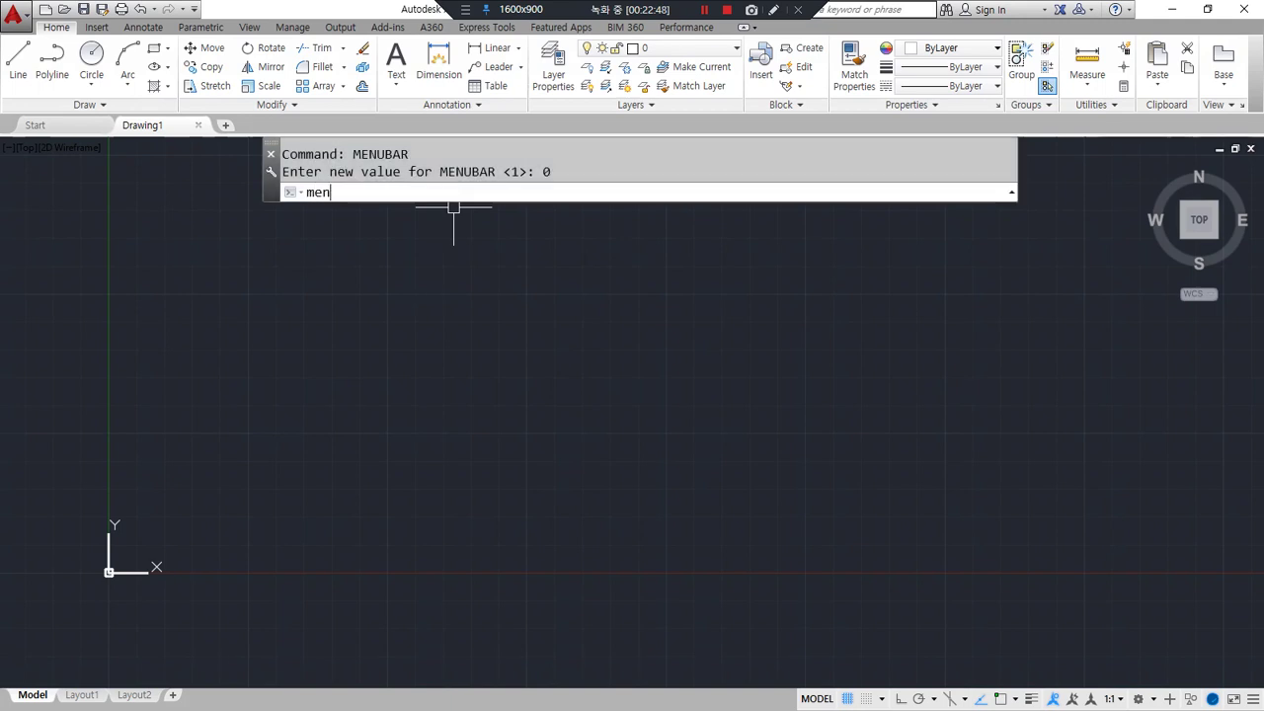
pyautogui.write('ubar')
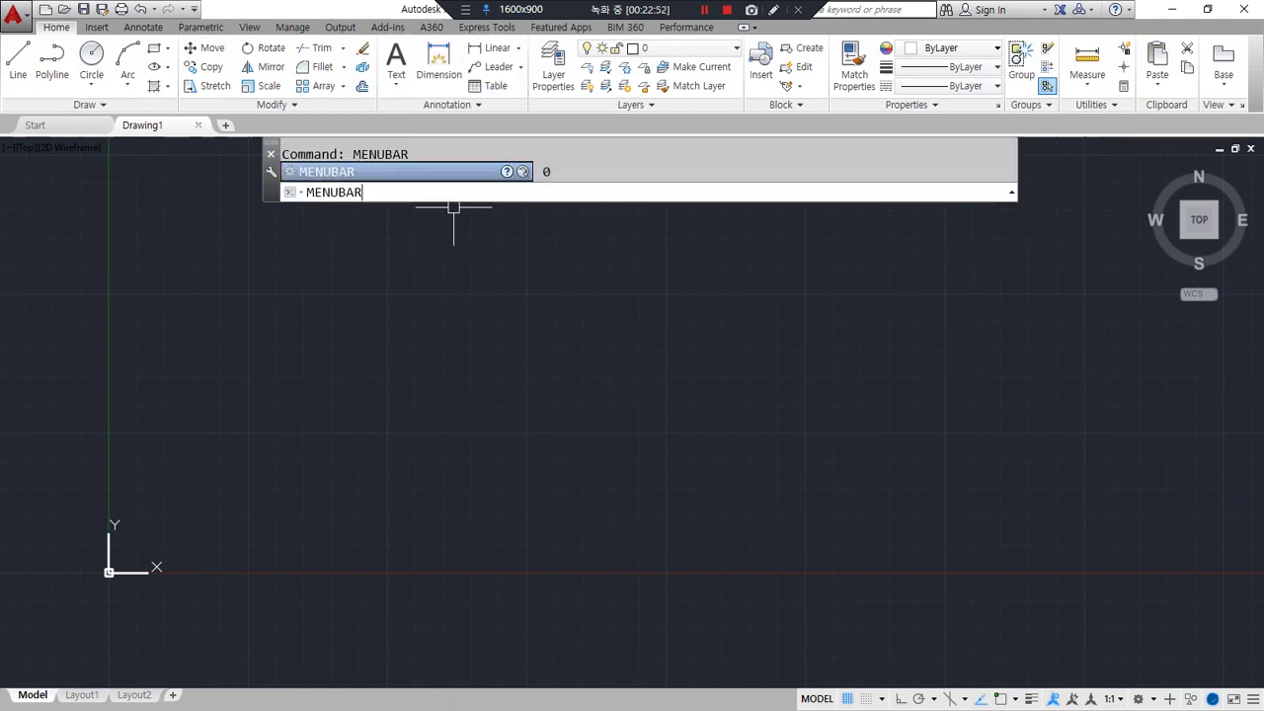
pyautogui.press('Return')
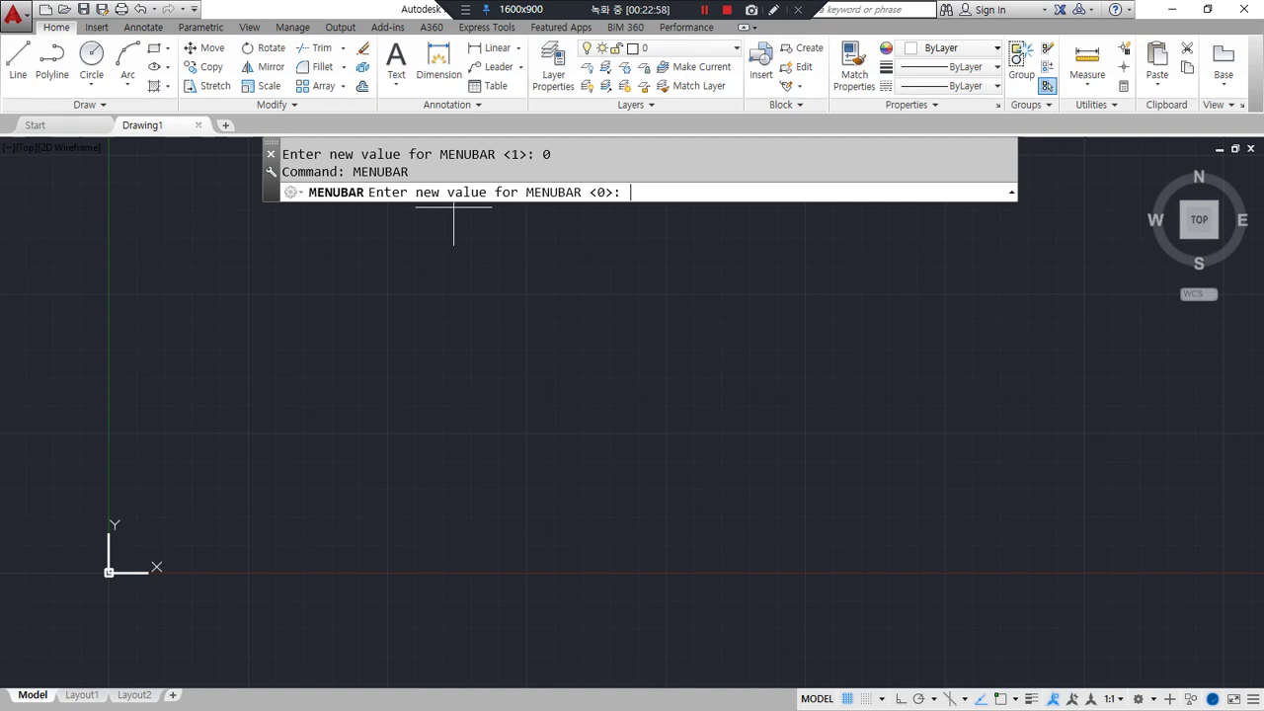
pyautogui.write('1')
pyautogui.press('Return')
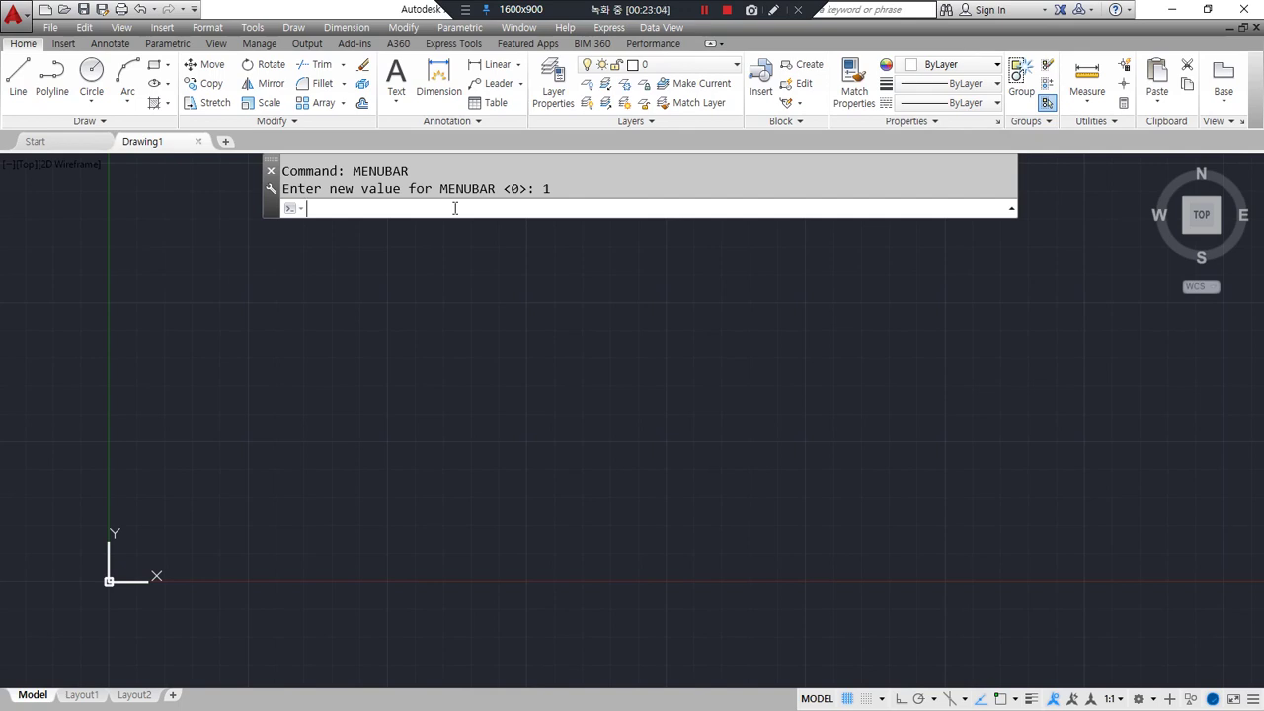
pyautogui.press('Return')
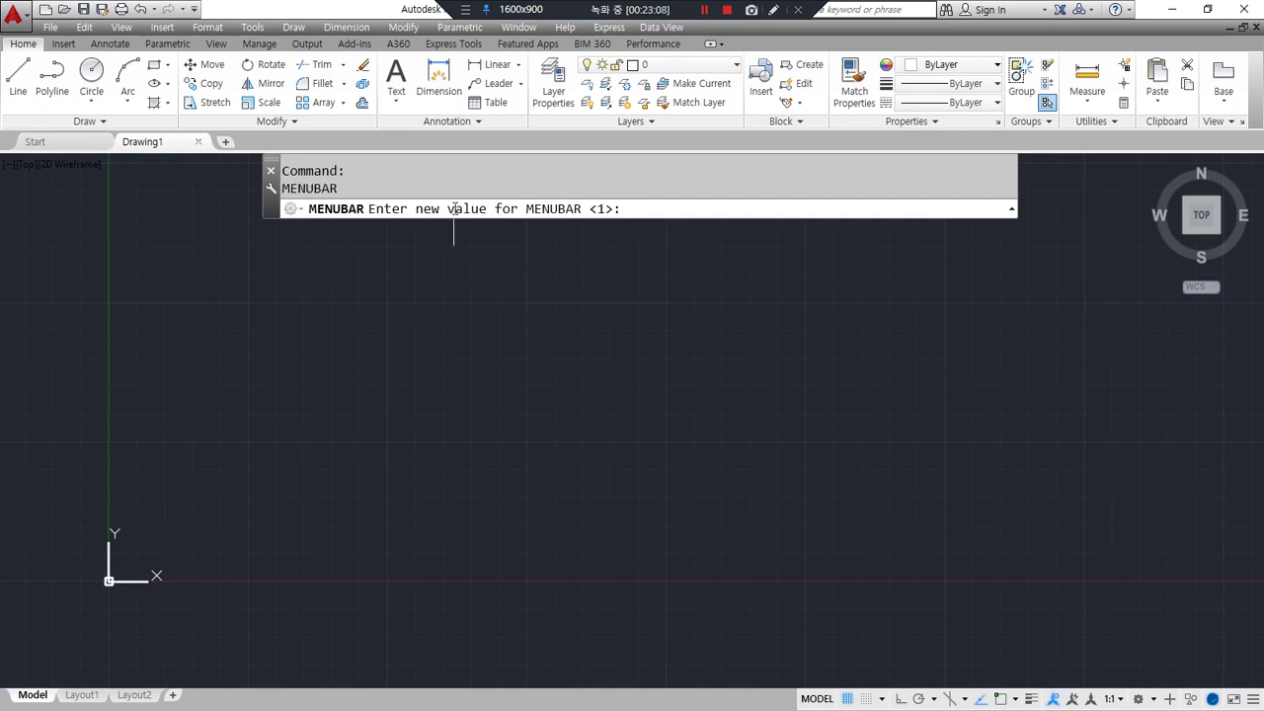
pyautogui.write('0')
pyautogui.press('Return')
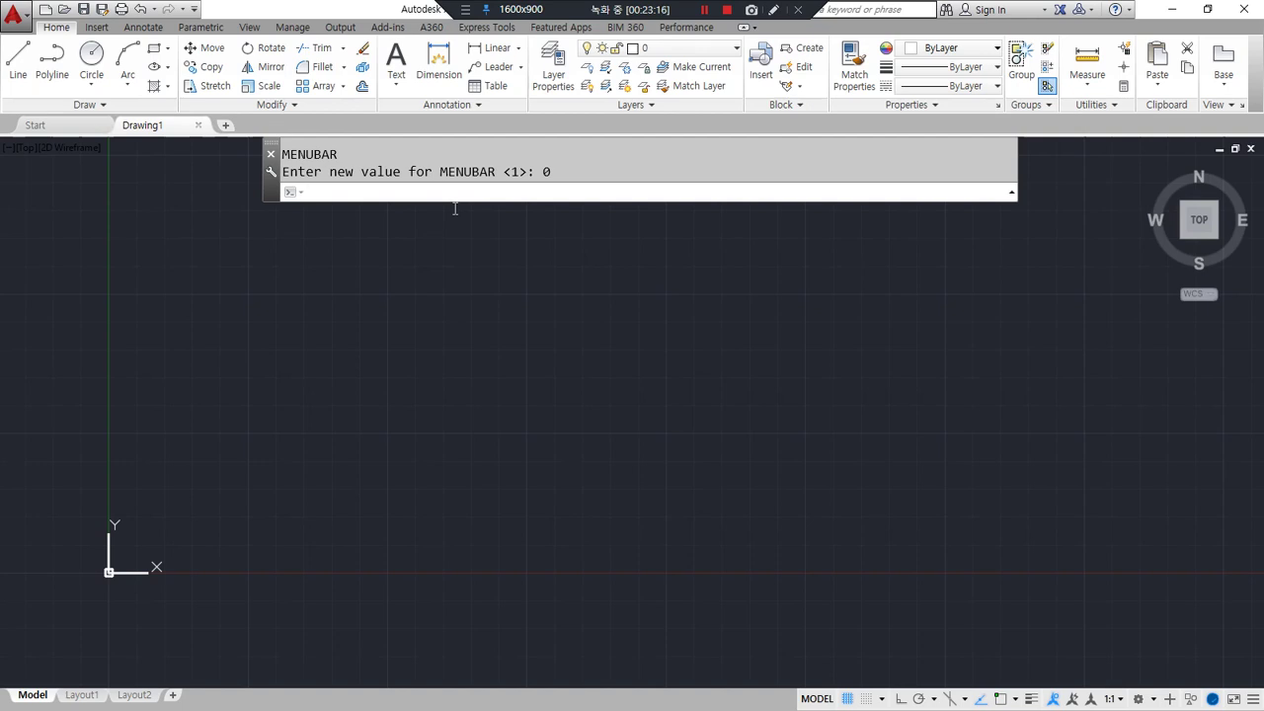
# Step: Draw a zigzag chain of seven connected freehand segments across the drawing area with the Line command
pyautogui.write('L')
pyautogui.press('Return')
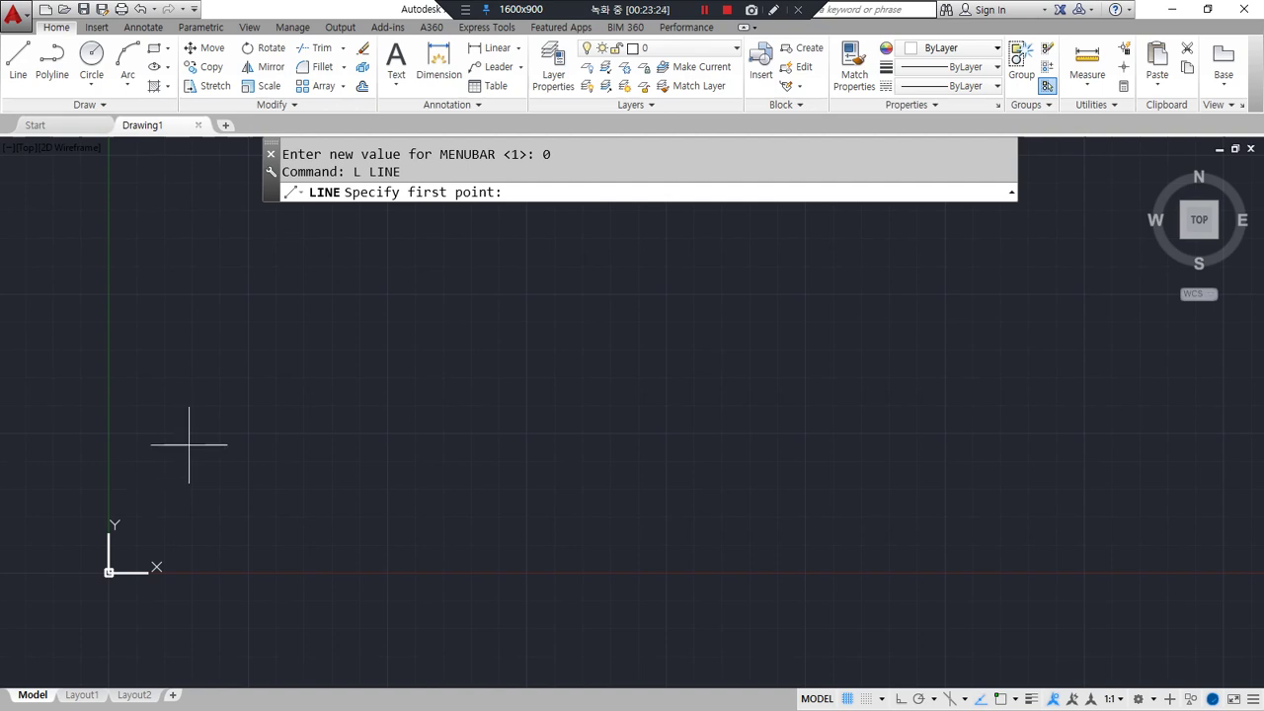
pyautogui.click(440, 459)
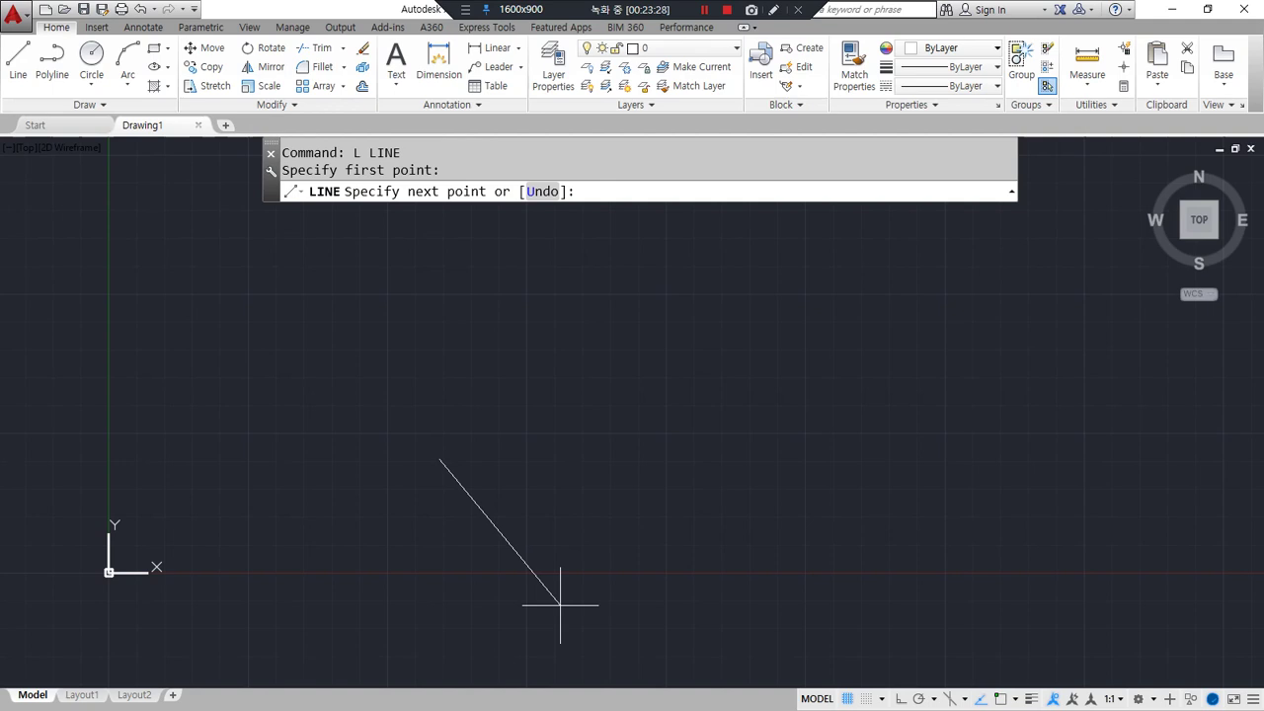
pyautogui.click(546, 590)
pyautogui.click(844, 439)
pyautogui.click(600, 389)
pyautogui.click(699, 208)
pyautogui.click(503, 293)
pyautogui.click(289, 293)
pyautogui.click(257, 461)
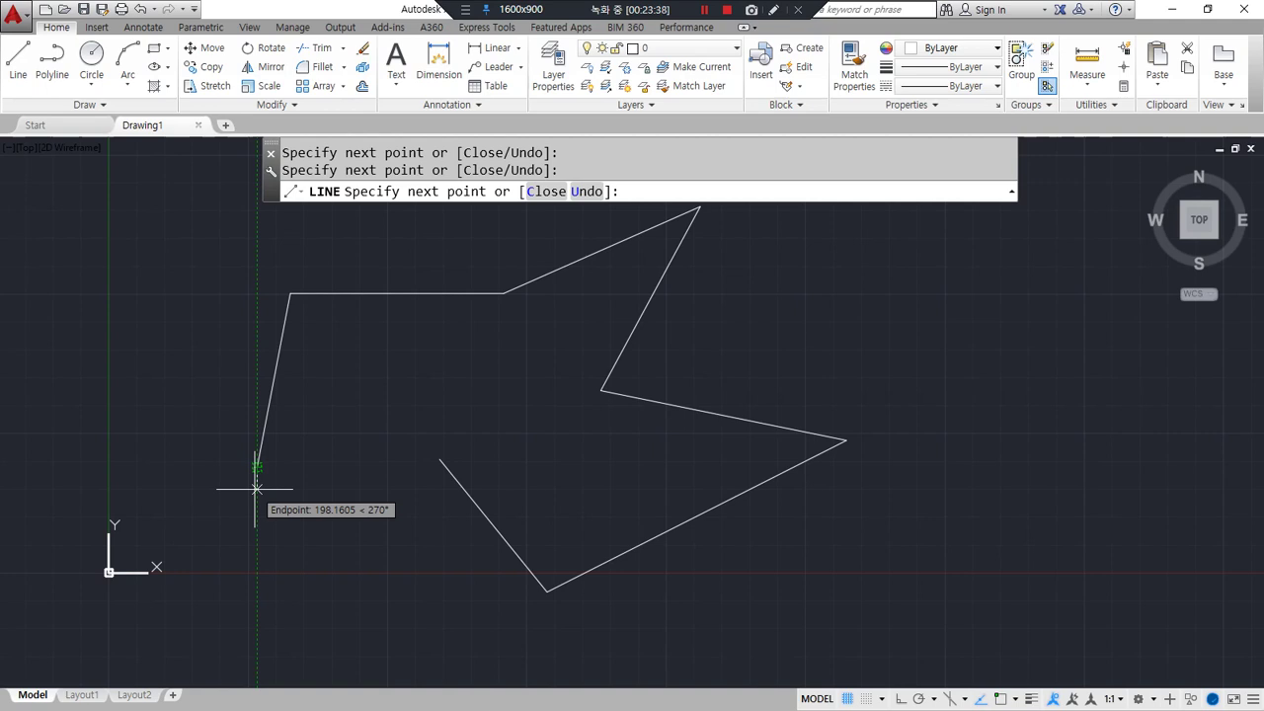
# Step: Undo the last three segments within the Line command and end the command
pyautogui.write('u')
pyautogui.press('Return')
pyautogui.write('u')
pyautogui.press('Return')
pyautogui.write('u')
pyautogui.press('Return')
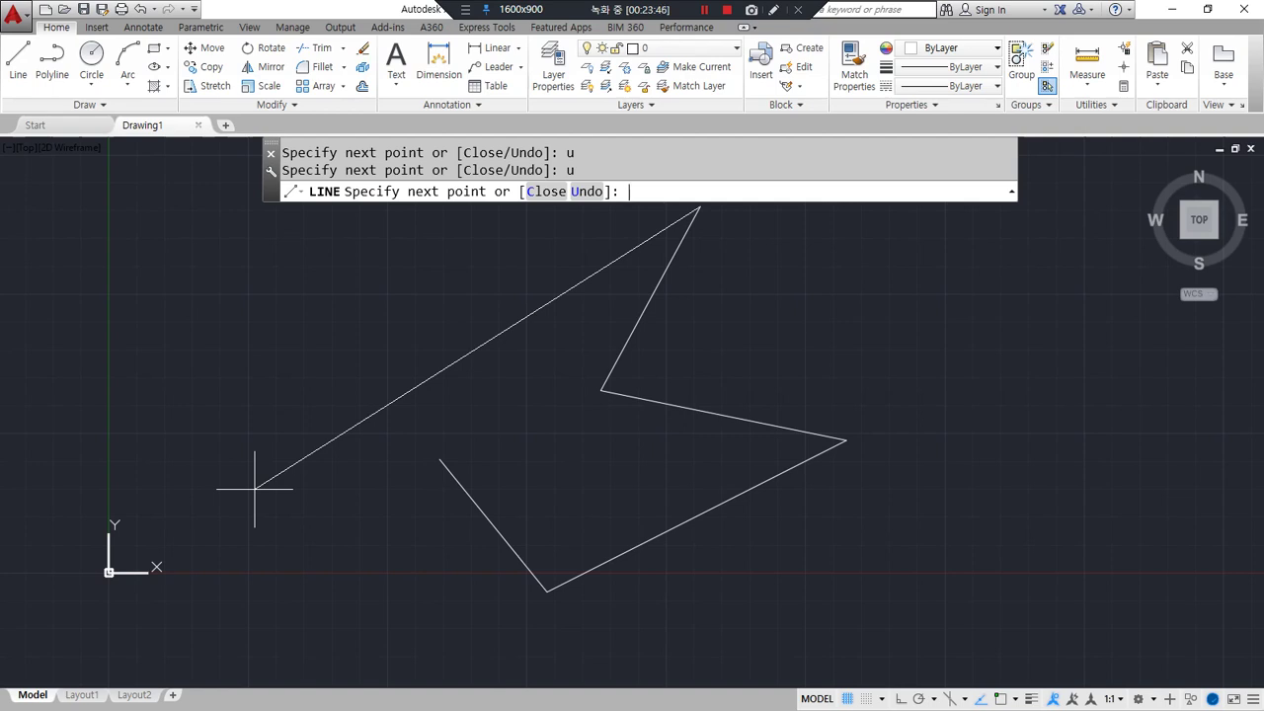
pyautogui.press('alt')
pyautogui.press('Escape')
pyautogui.press('Escape')
pyautogui.write('c')
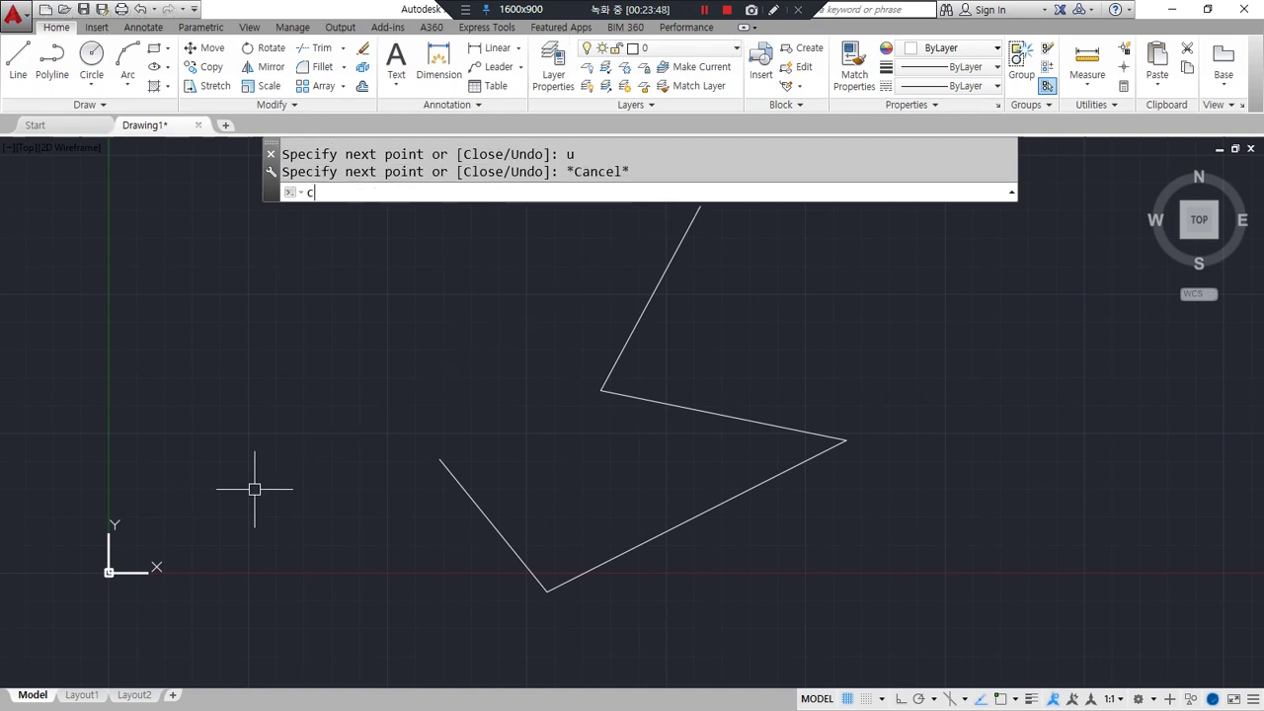
pyautogui.press('Return')
pyautogui.press('Escape')
pyautogui.press('Escape')
pyautogui.write('c')
pyautogui.press('Return')
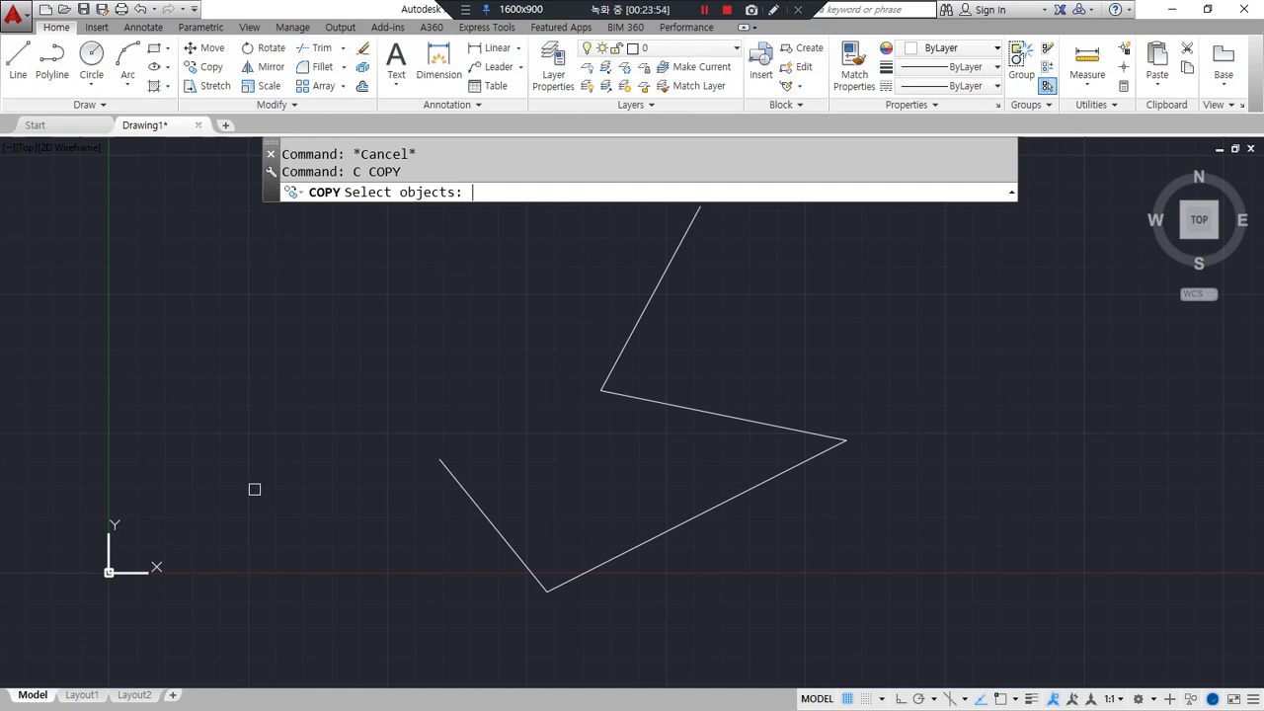
pyautogui.press('Escape')
# Step: Draw a circle of radius 50 in the empty area to the left of the line chain
pyautogui.write('circl')
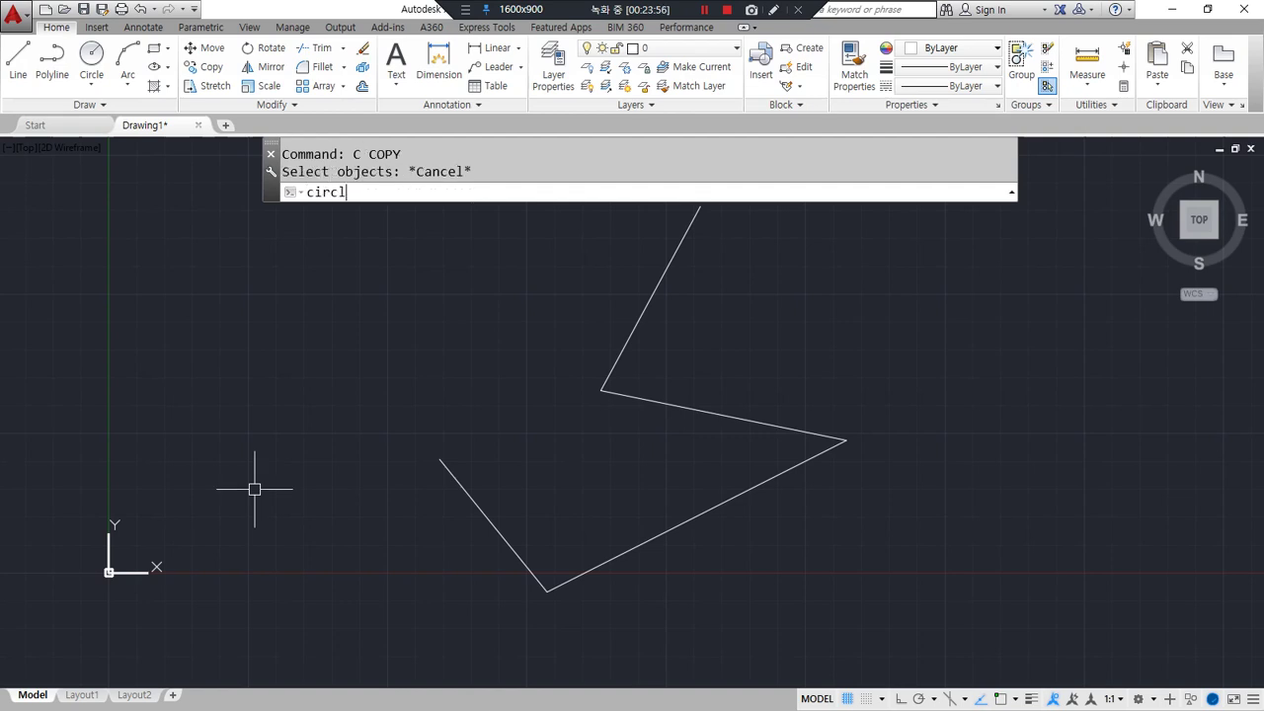
pyautogui.write('e')
pyautogui.press('Return')
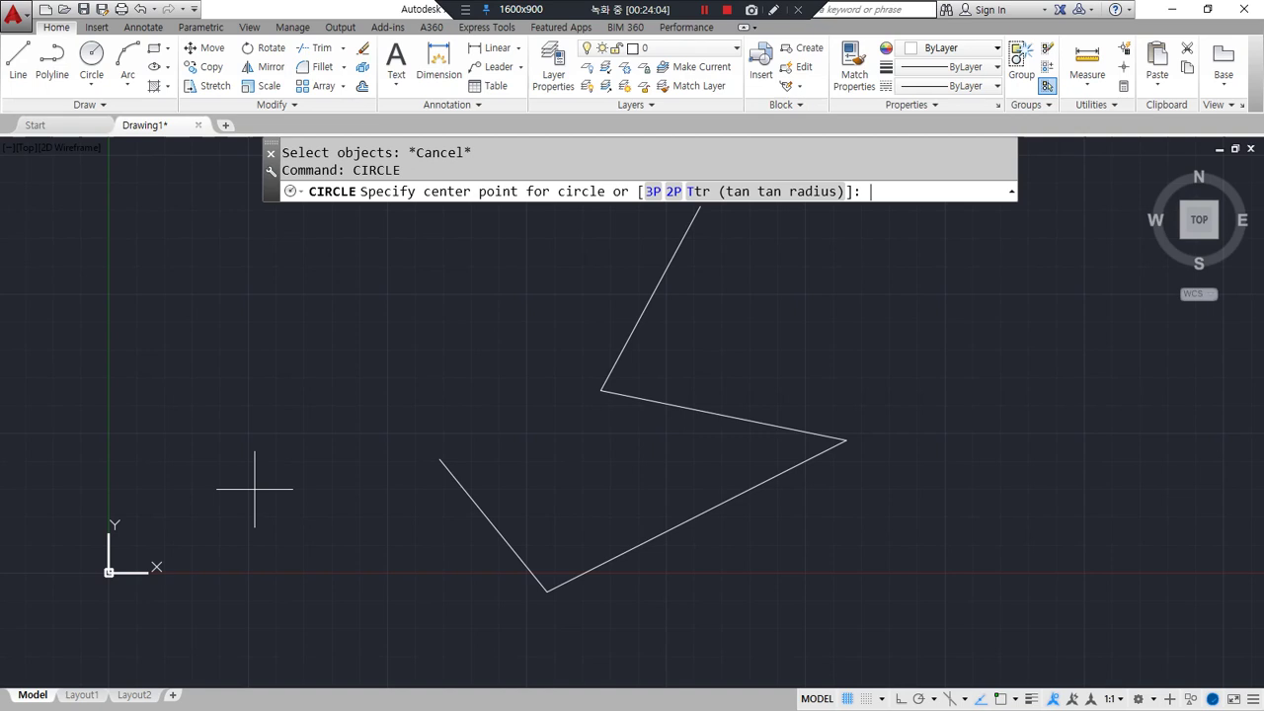
pyautogui.click(317, 356)
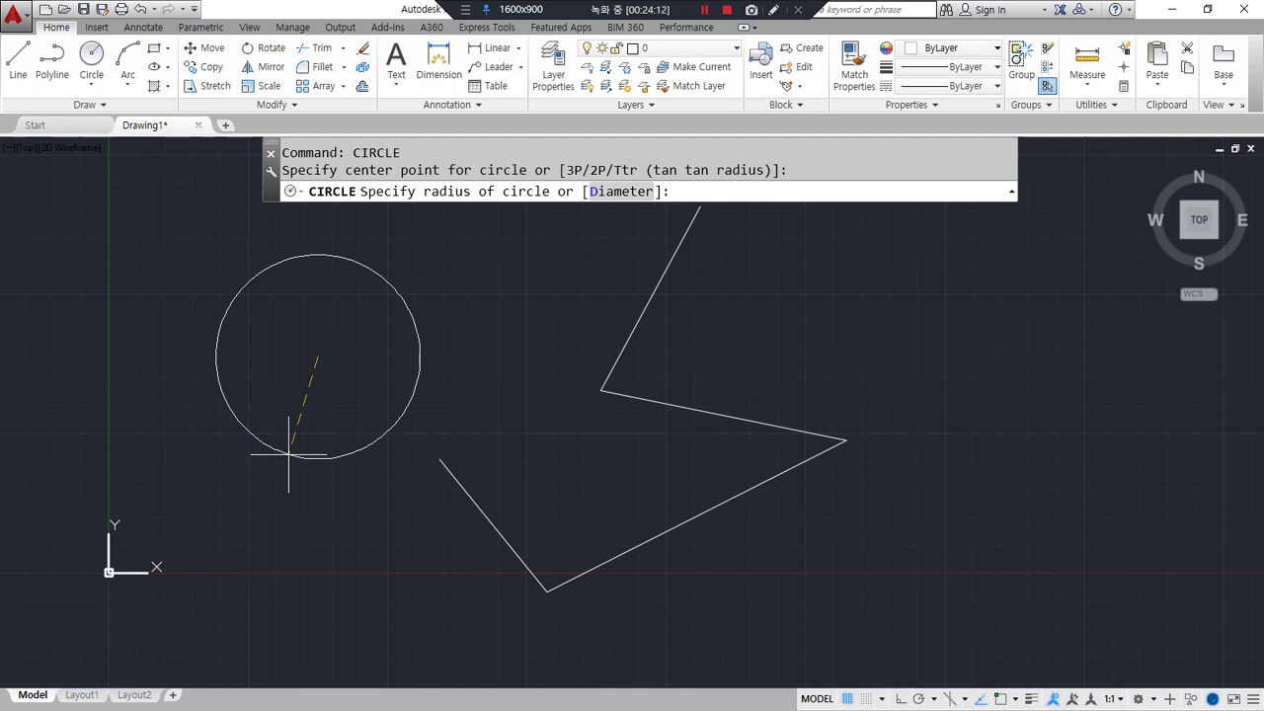
pyautogui.write('50')
pyautogui.press('Return')
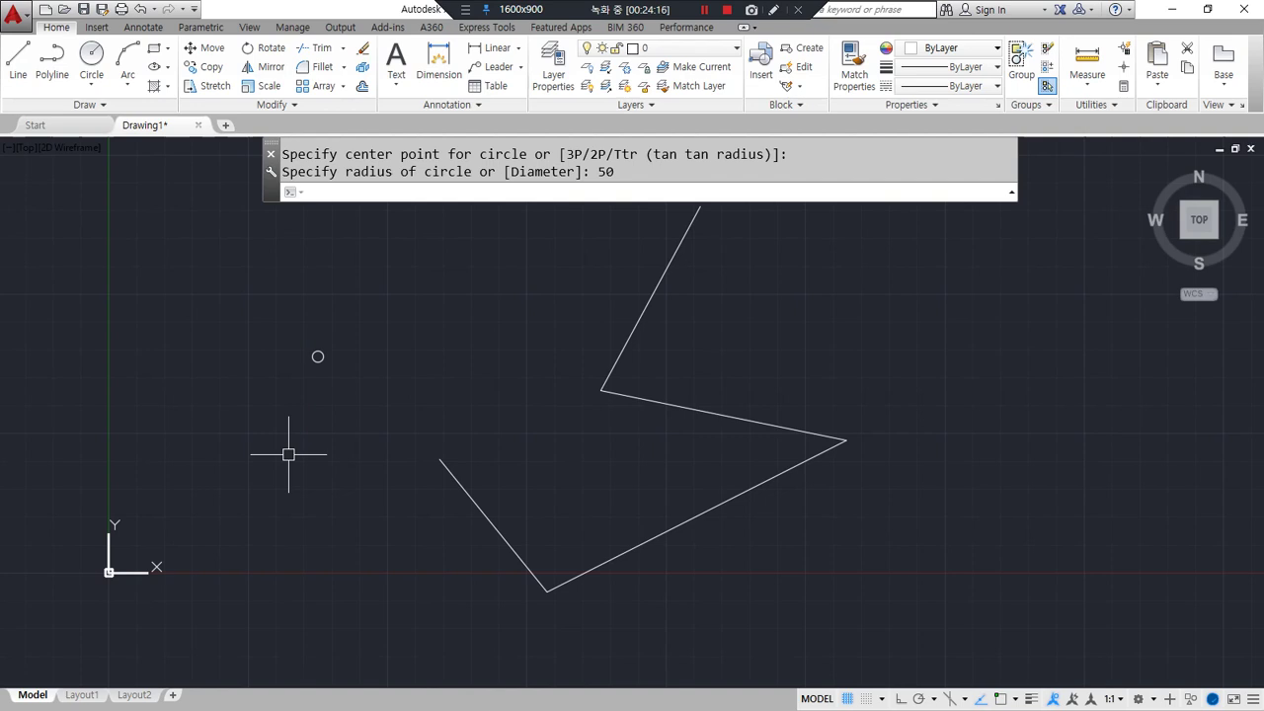
pyautogui.scroll(3, 247, 231)
pyautogui.scroll(2, 330, 394)
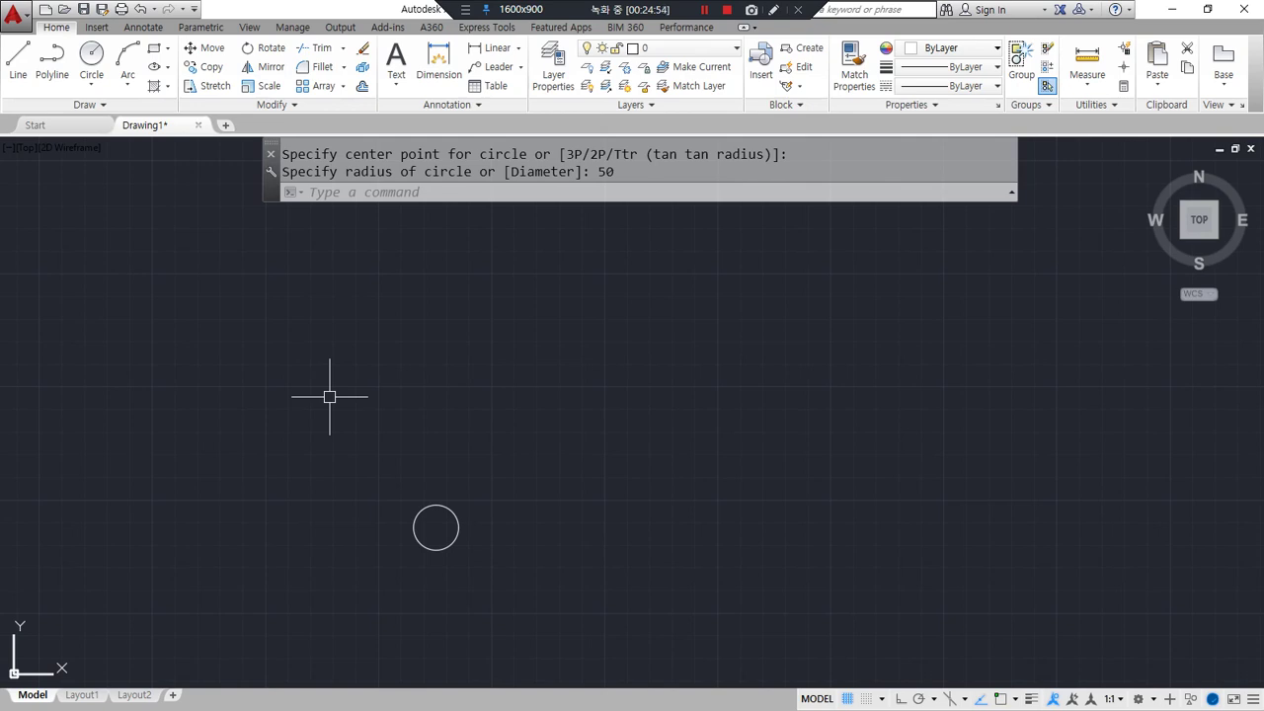
# Step: Select the circle and all line segments with a selection window and erase them
pyautogui.scroll(-3, 330, 397)
pyautogui.click(928, 637)
pyautogui.click(254, 392)
pyautogui.press('Delete')
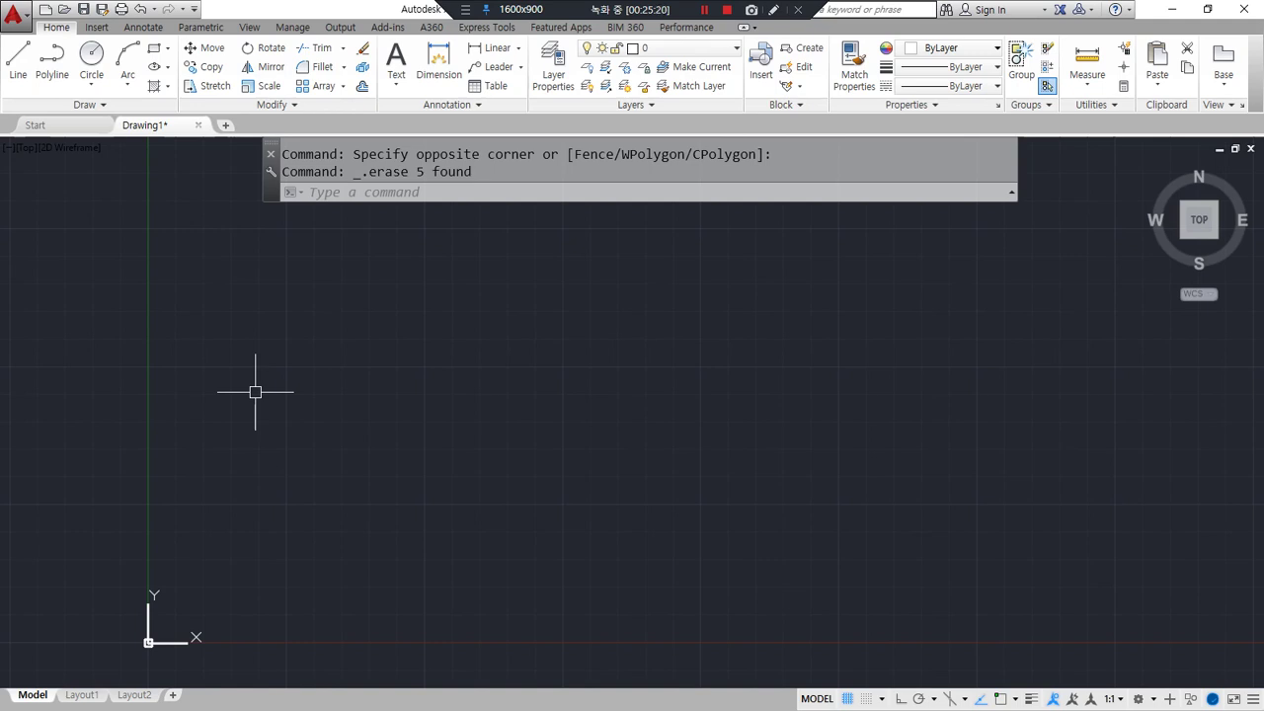
# Step: Close the ribbon with the RIBBONCLOSE command
pyautogui.write('ribbon')
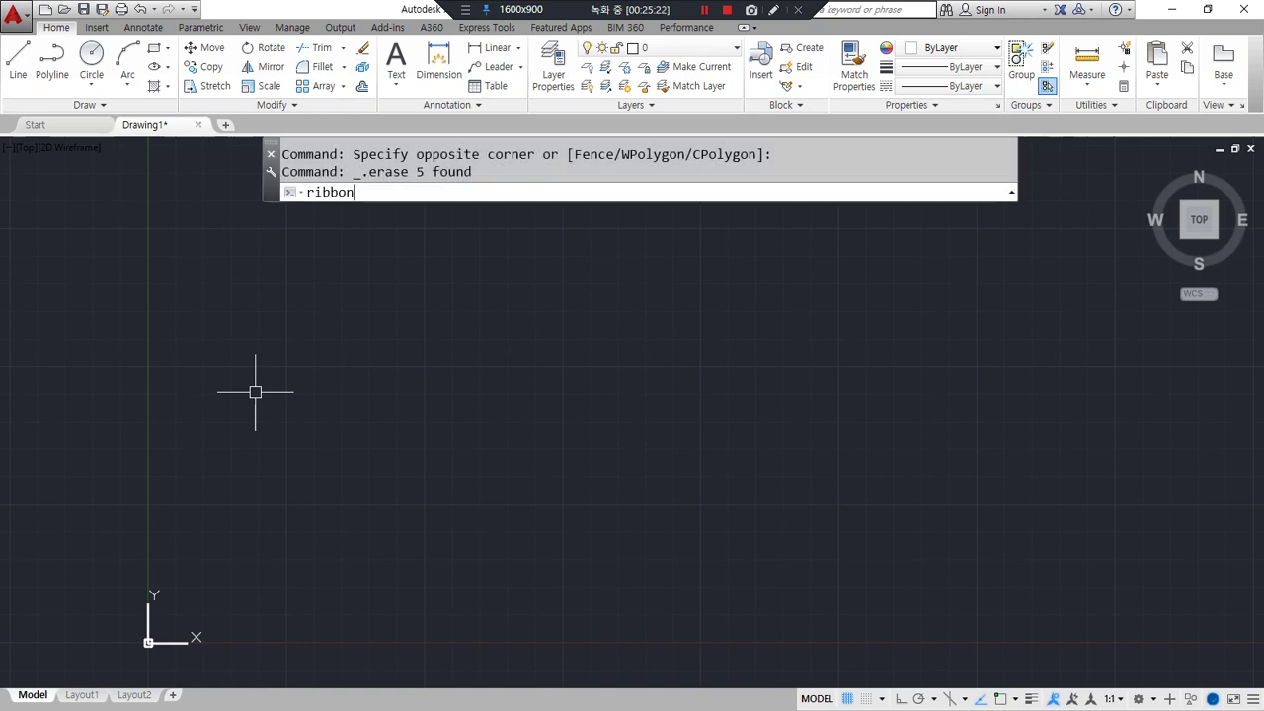
pyautogui.write('close')
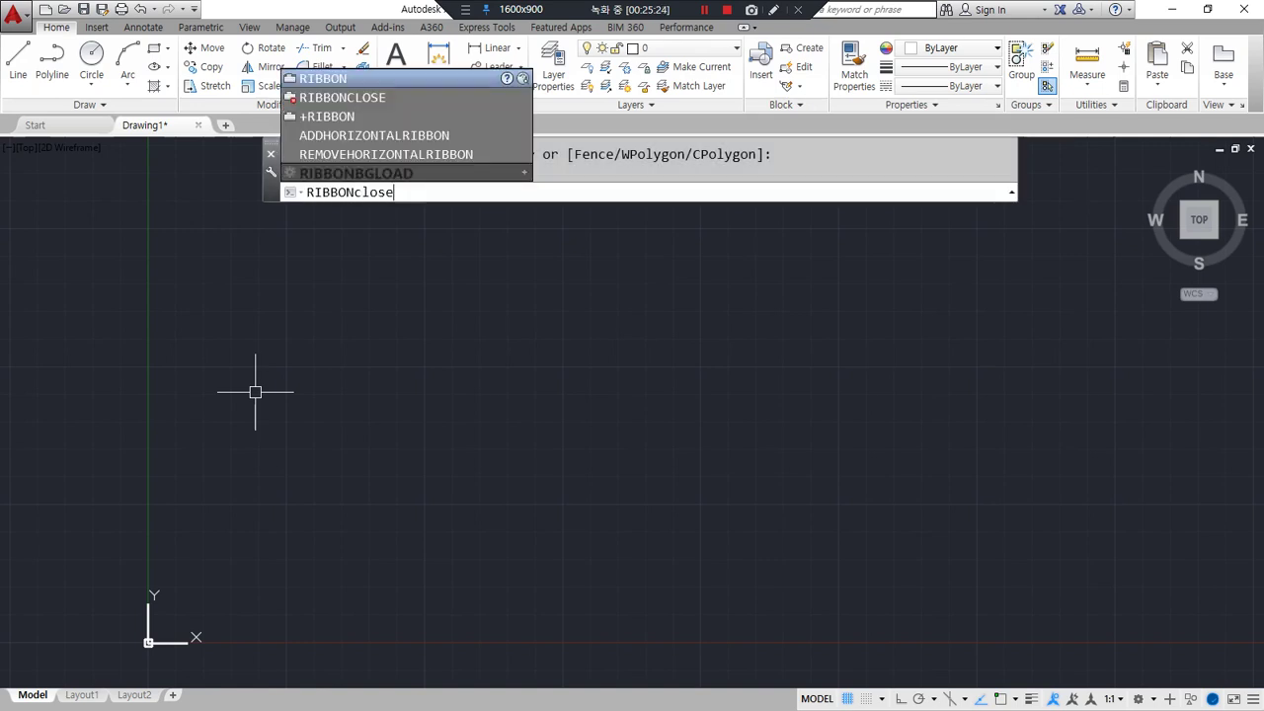
pyautogui.press('Return')
# Step: Display the menu bar by setting the MENUBAR variable to 1
pyautogui.write('menu')
pyautogui.press('BackSpace')
pyautogui.press('BackSpace')
pyautogui.write('nubar')
pyautogui.press('Return')
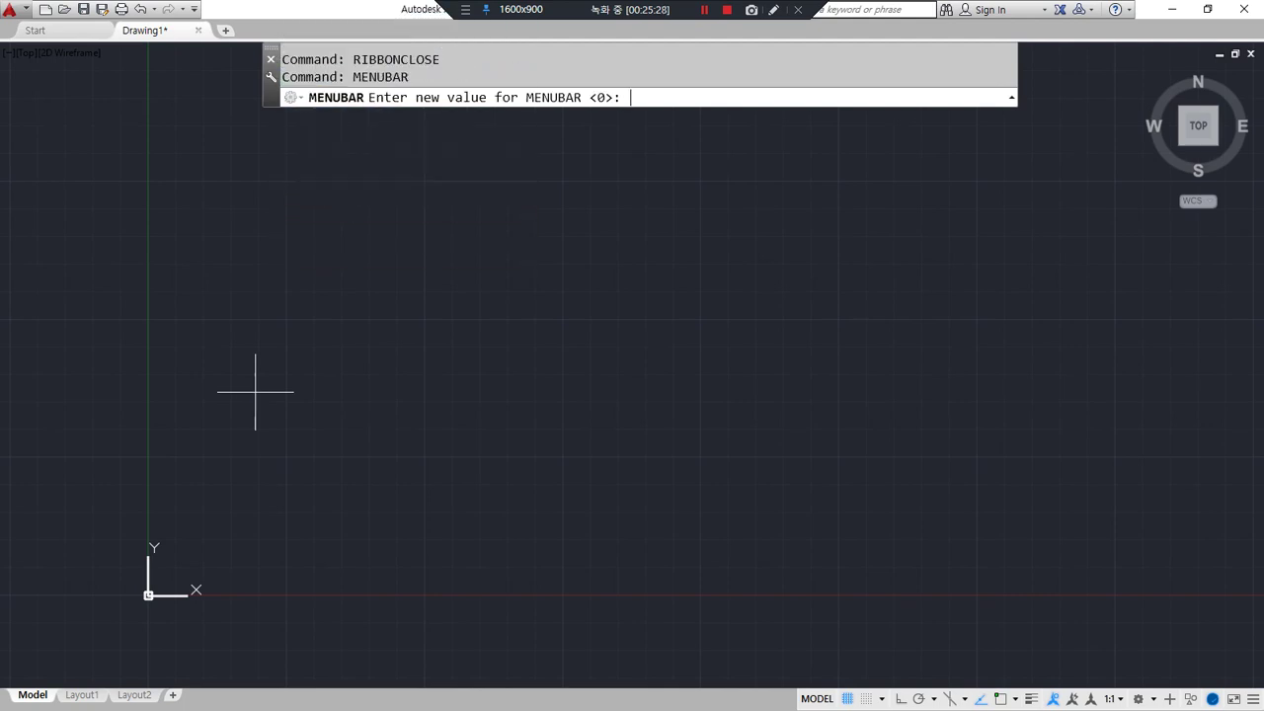
pyautogui.write('1.')
pyautogui.press('Return')
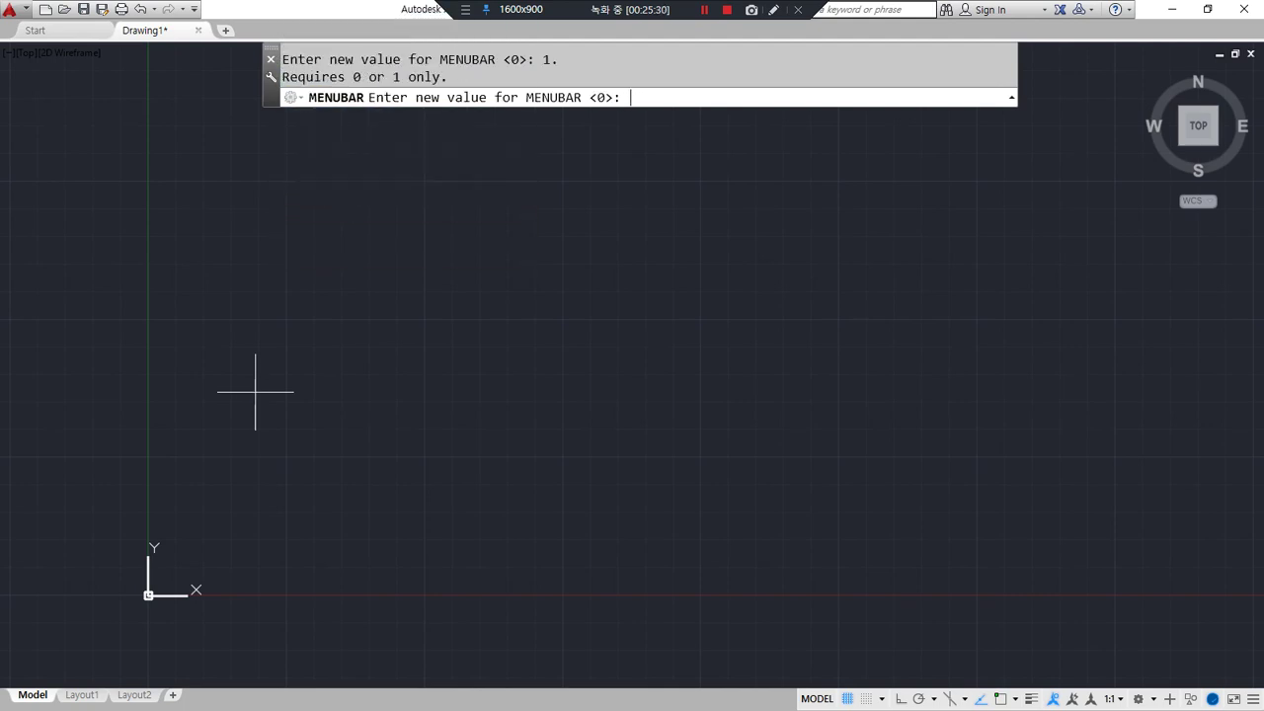
pyautogui.write('1')
pyautogui.press('Return')
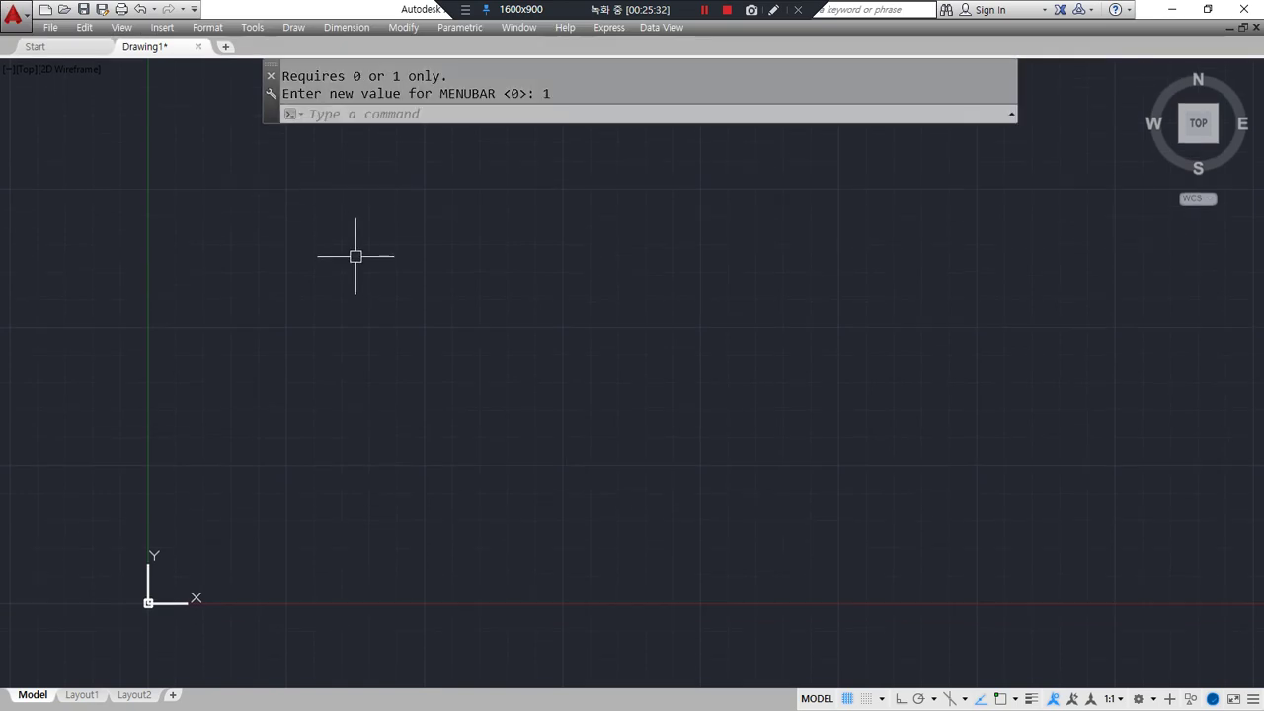
# Step: Move the floating command line down to the lower part of the drawing area
pyautogui.moveTo(266, 74); pyautogui.dragTo(270, 557)
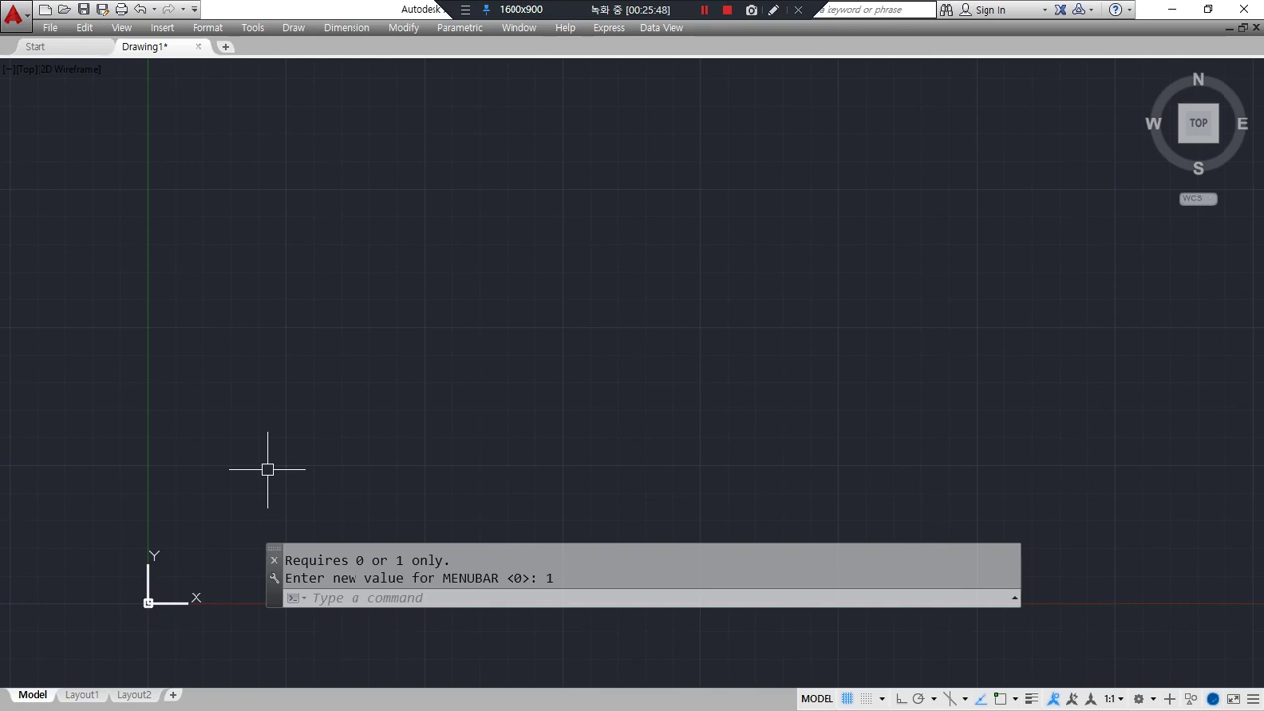
# Step: Undo the latest menu bar change, the erasing of the circle and lines, and the last zooms
pyautogui.hotkey('ctrl', 'z')
pyautogui.hotkey('ctrl', 'z')
pyautogui.hotkey('ctrl', 'z')
pyautogui.hotkey('ctrl', 'z')
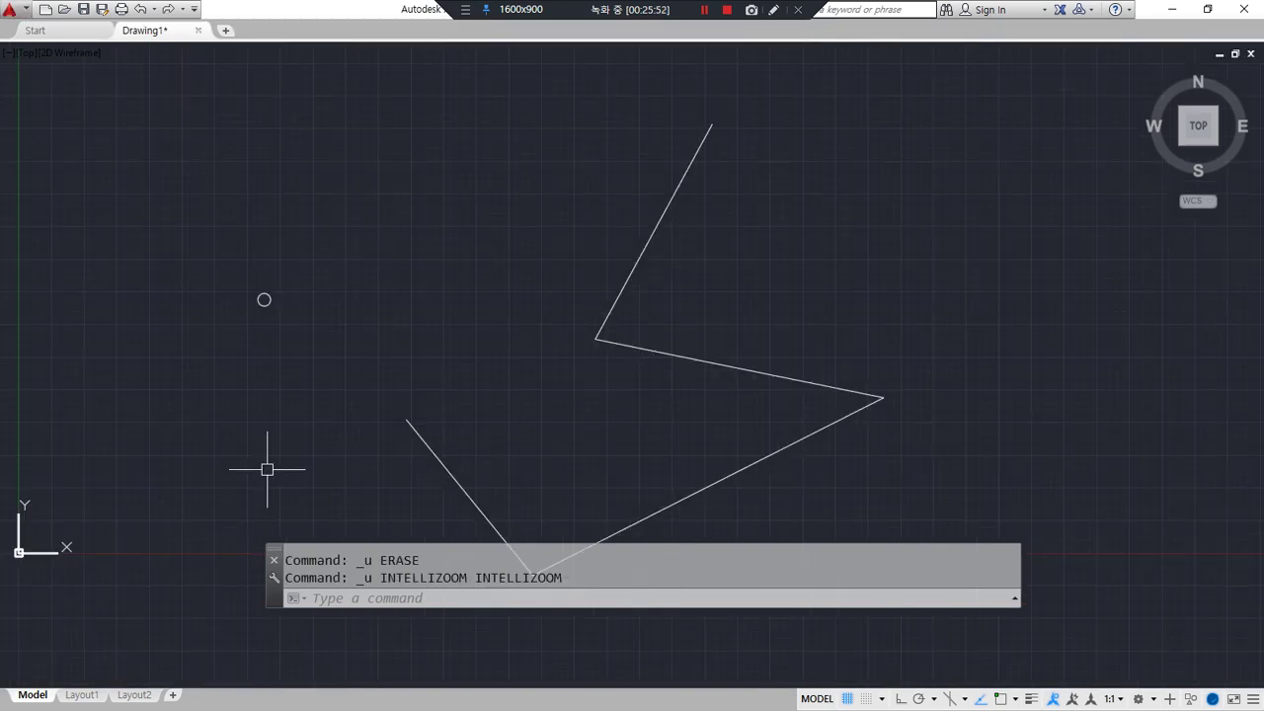
# Step: Reopen the ribbon with the RIBBON command
pyautogui.press('Escape')
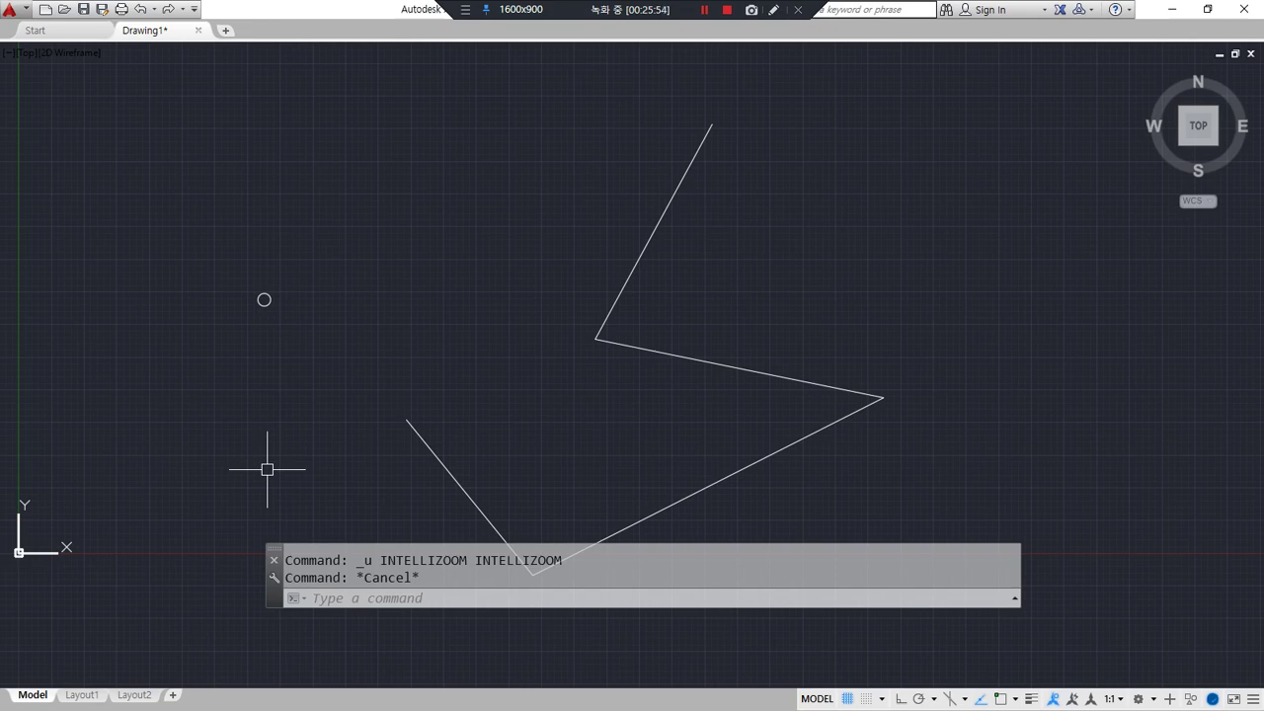
pyautogui.write('ribbon')
pyautogui.press('Return')
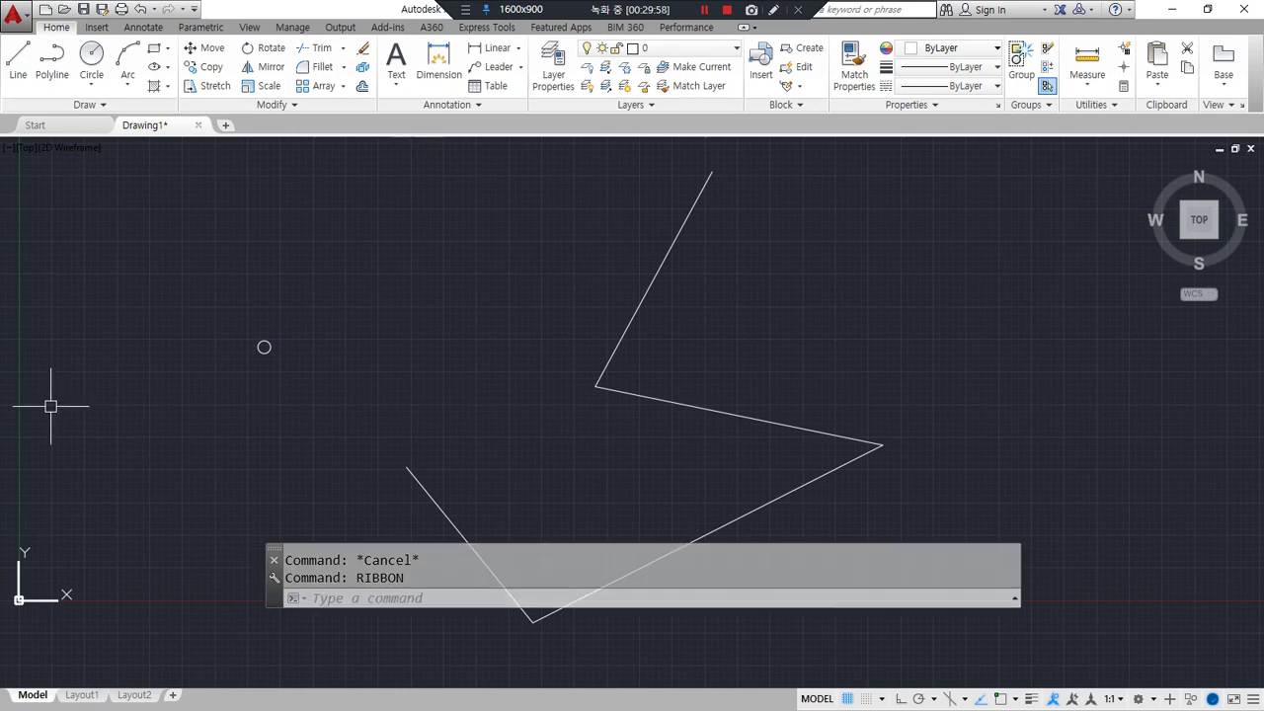
# Step: Switch to the Notepad notes and add the line "자 - 삼각자, T자" below "GUI방식", separated by a blank line
pyautogui.hotkey('alt', 'Tab')
pyautogui.scroll(-1, 661, 514)
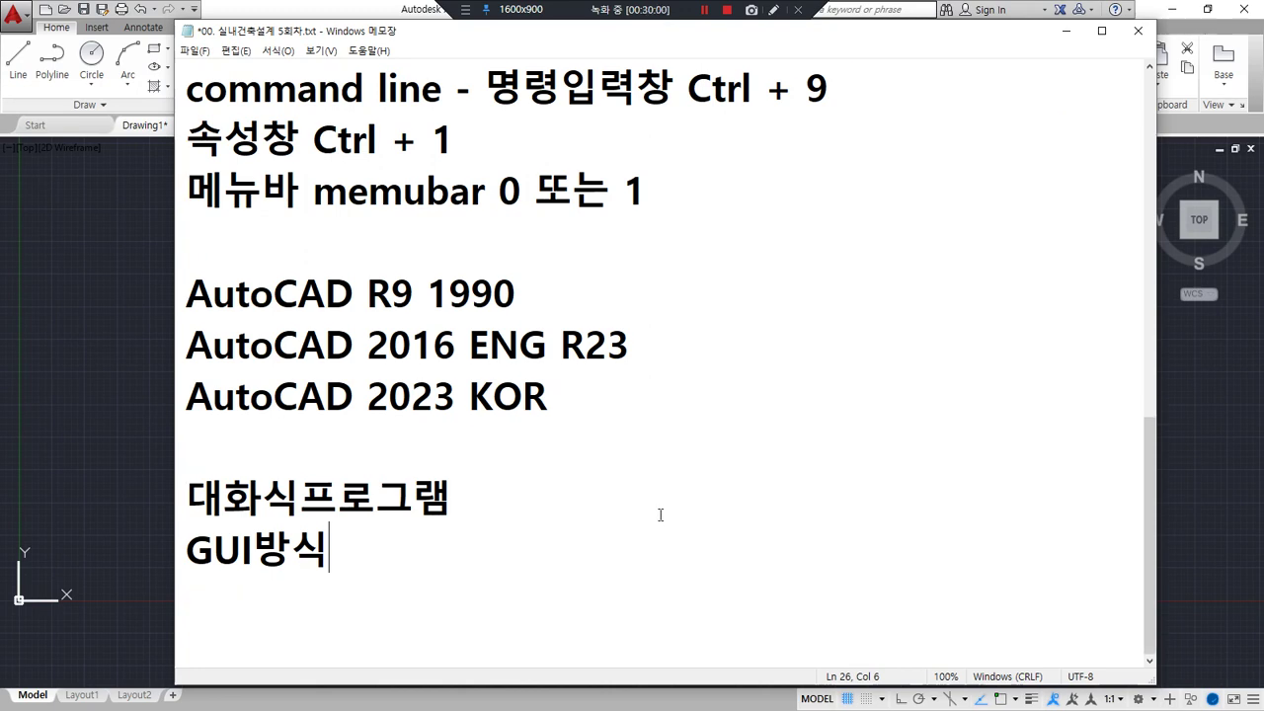
pyautogui.press('Return')
pyautogui.press('Return')
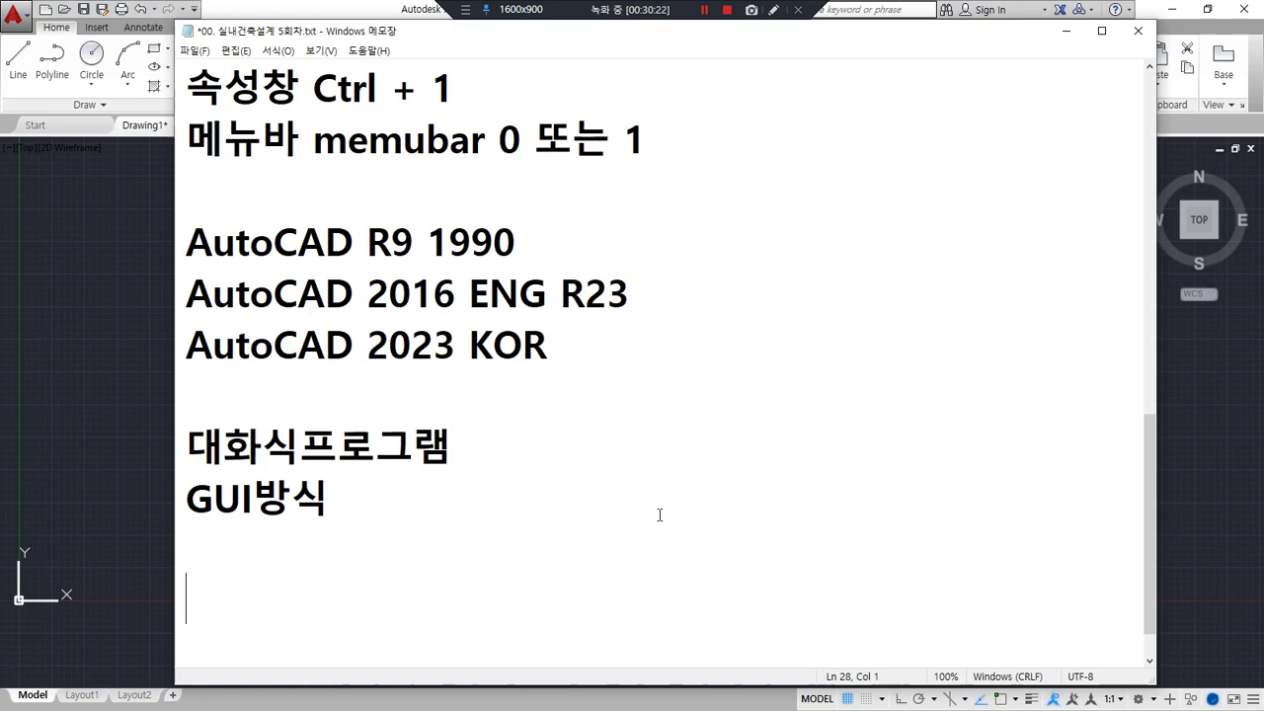
pyautogui.write('wk')
pyautogui.press('BackSpace')
pyautogui.press('BackSpace')
pyautogui.press('Hangul')
pyautogui.write('자 - ')
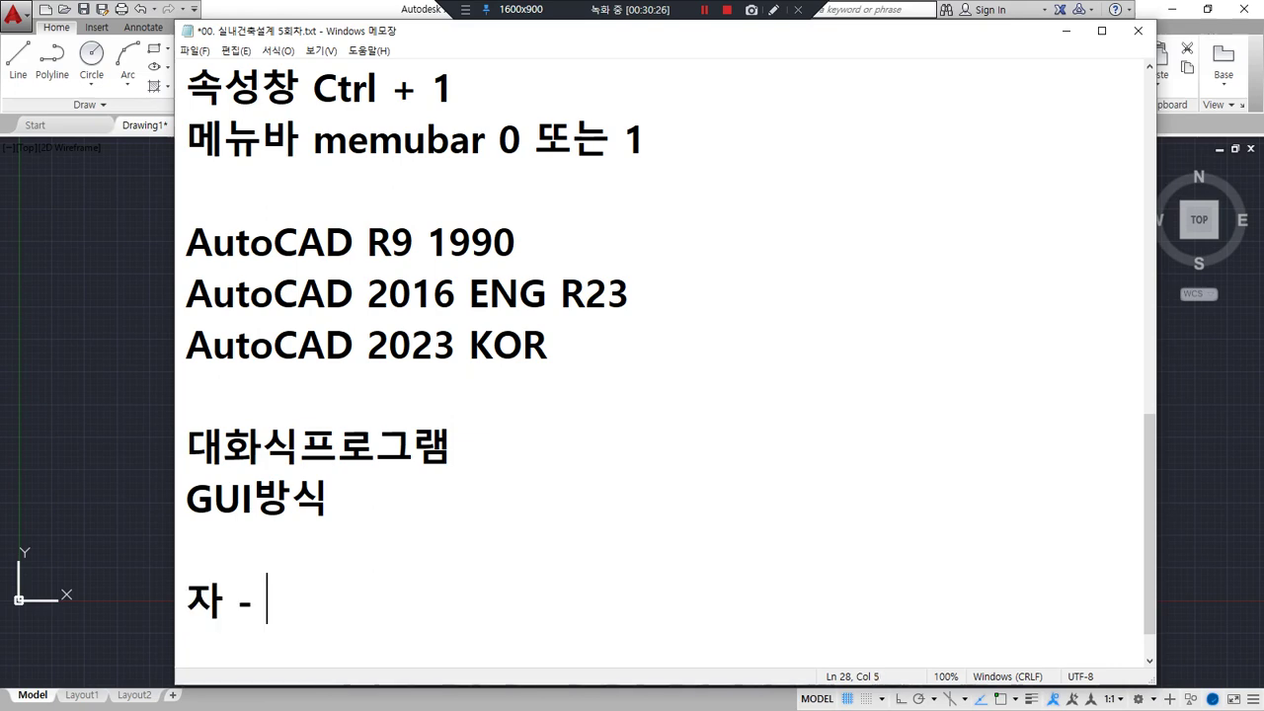
pyautogui.write('삼ㄱ')
pyautogui.write('각자, ')
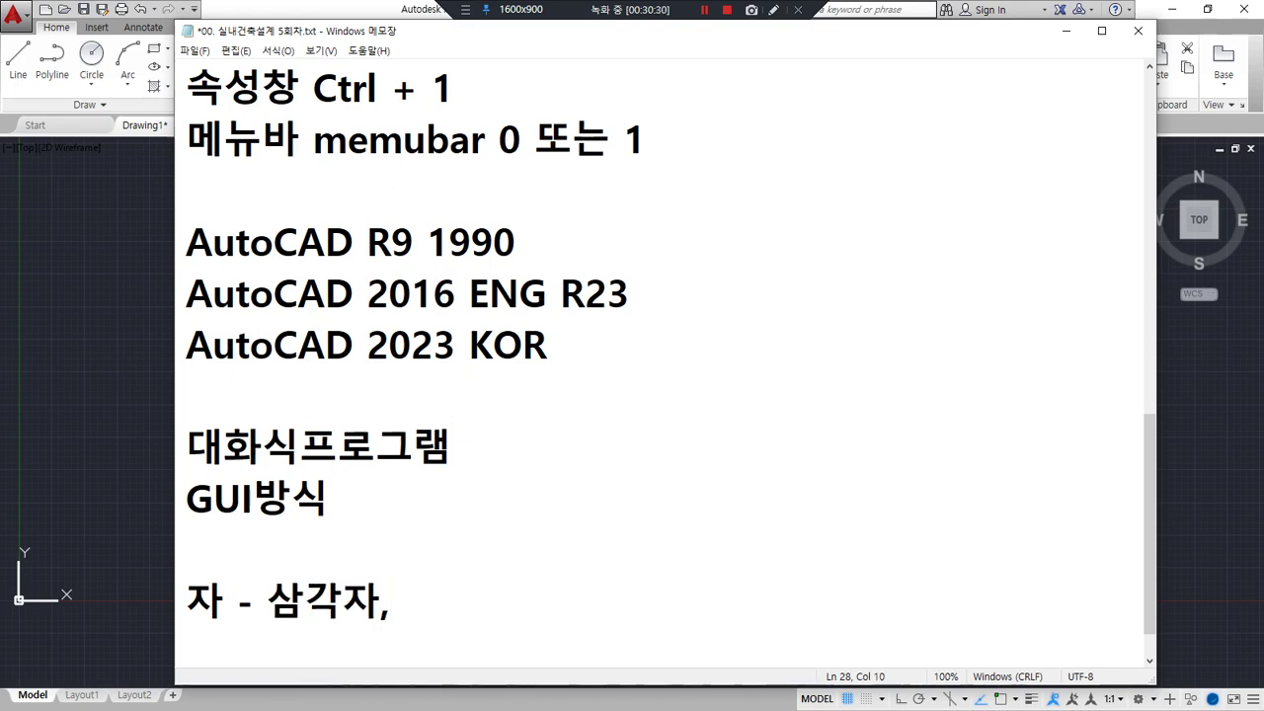
pyautogui.write('T자')
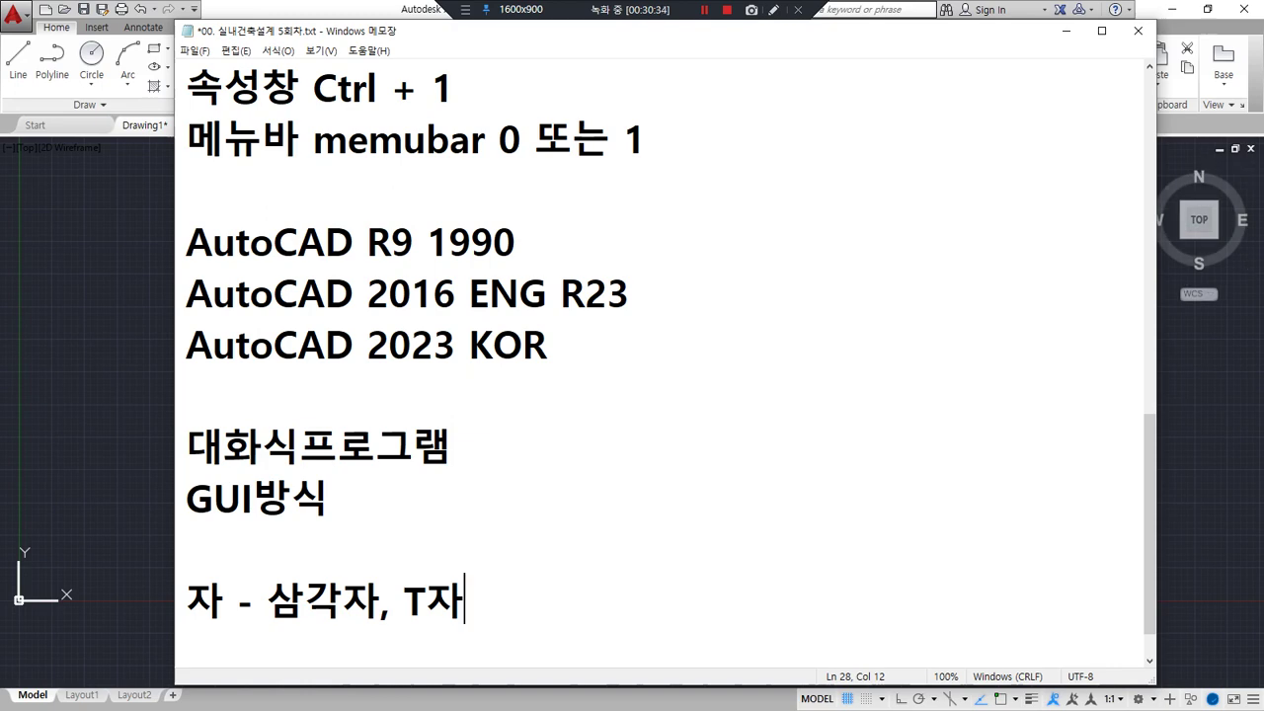
# Step: Switch to the Chrome browser, move its window into view and search Google for "삼각자"
pyautogui.hotkey('alt', 'Tab')
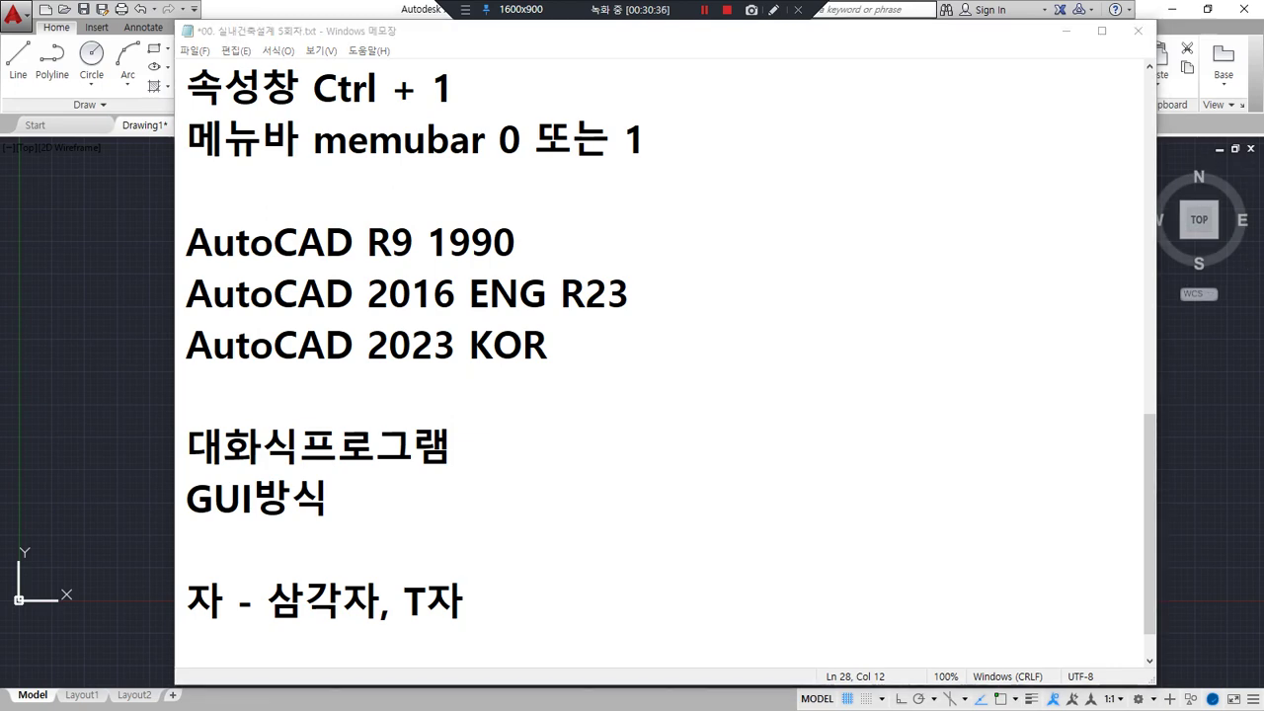
pyautogui.moveTo(0, 128); pyautogui.dragTo(1089, 99)
pyautogui.write('tis')
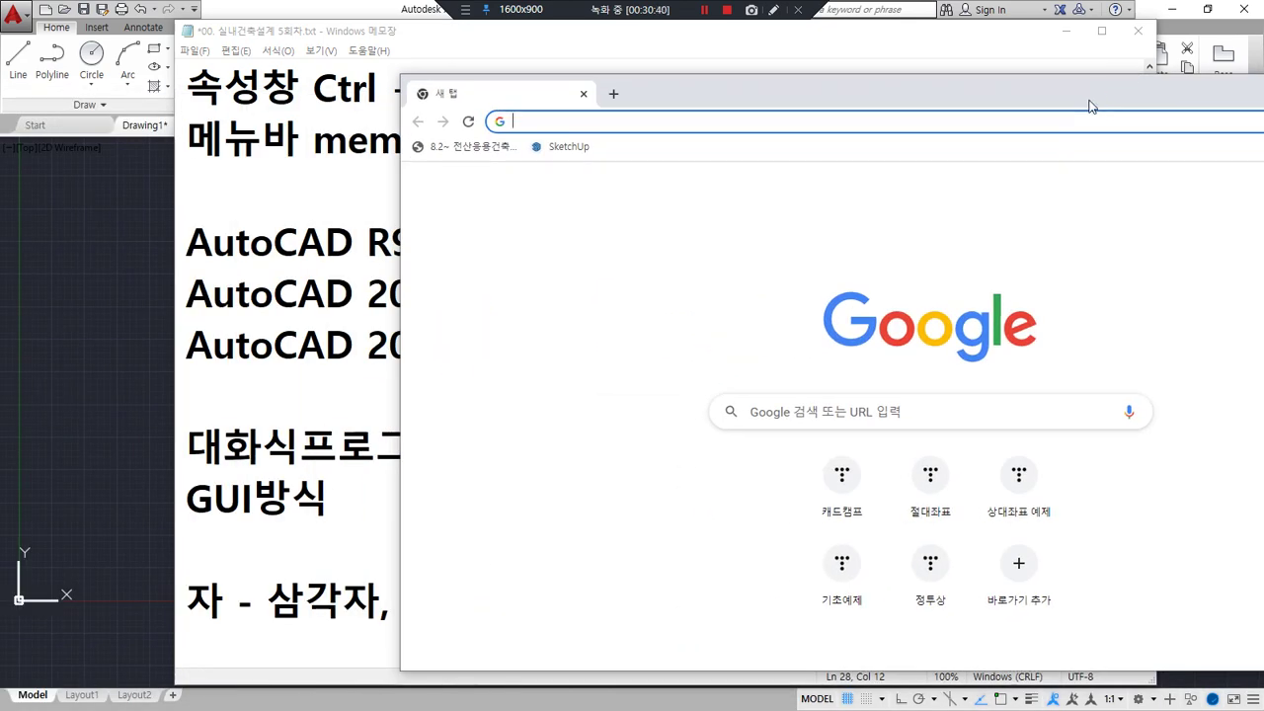
pyautogui.press('BackSpace')
pyautogui.press('BackSpace')
pyautogui.press('BackSpace')
pyautogui.write('삼각자')
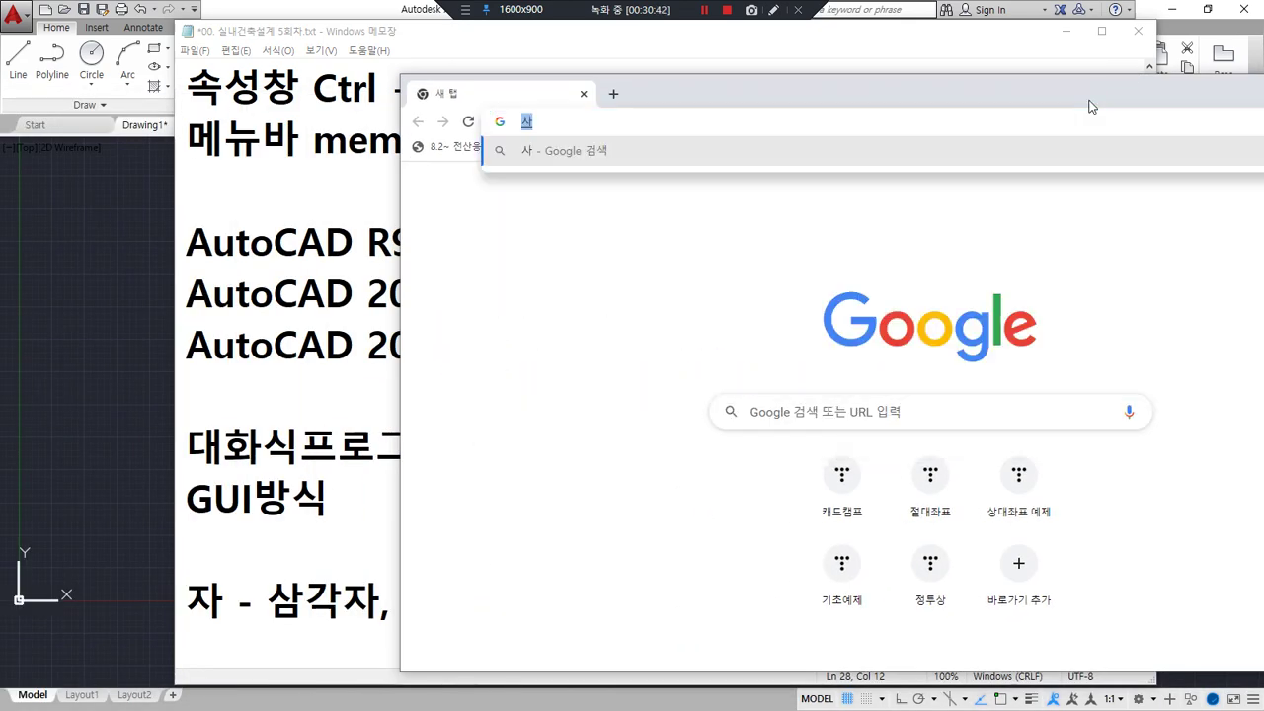
pyautogui.press('Return')
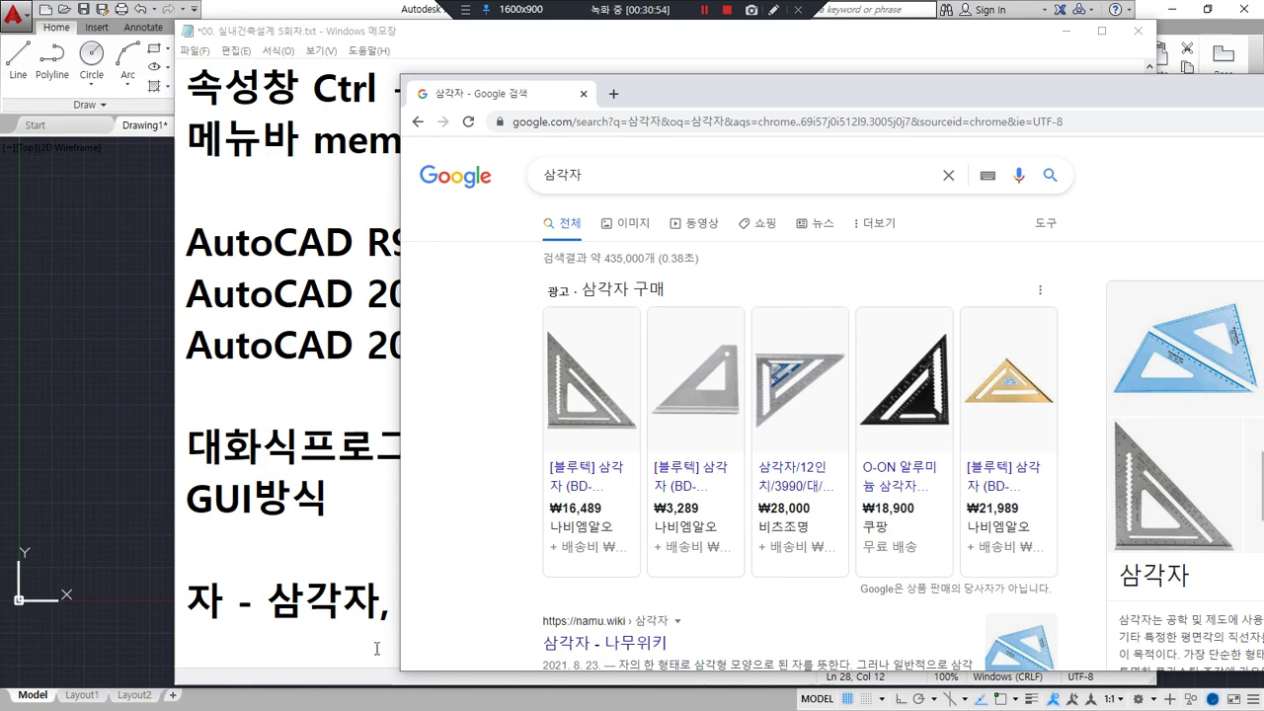
# Step: Examine the set square pictures in the search results, circling examples and moving the browser window fully into view
pyautogui.moveTo(612, 452)
pyautogui.mouseDown()
pyautogui.moveTo(553, 444)
pyautogui.moveTo(619, 359)
pyautogui.moveTo(613, 463)
pyautogui.mouseUp()
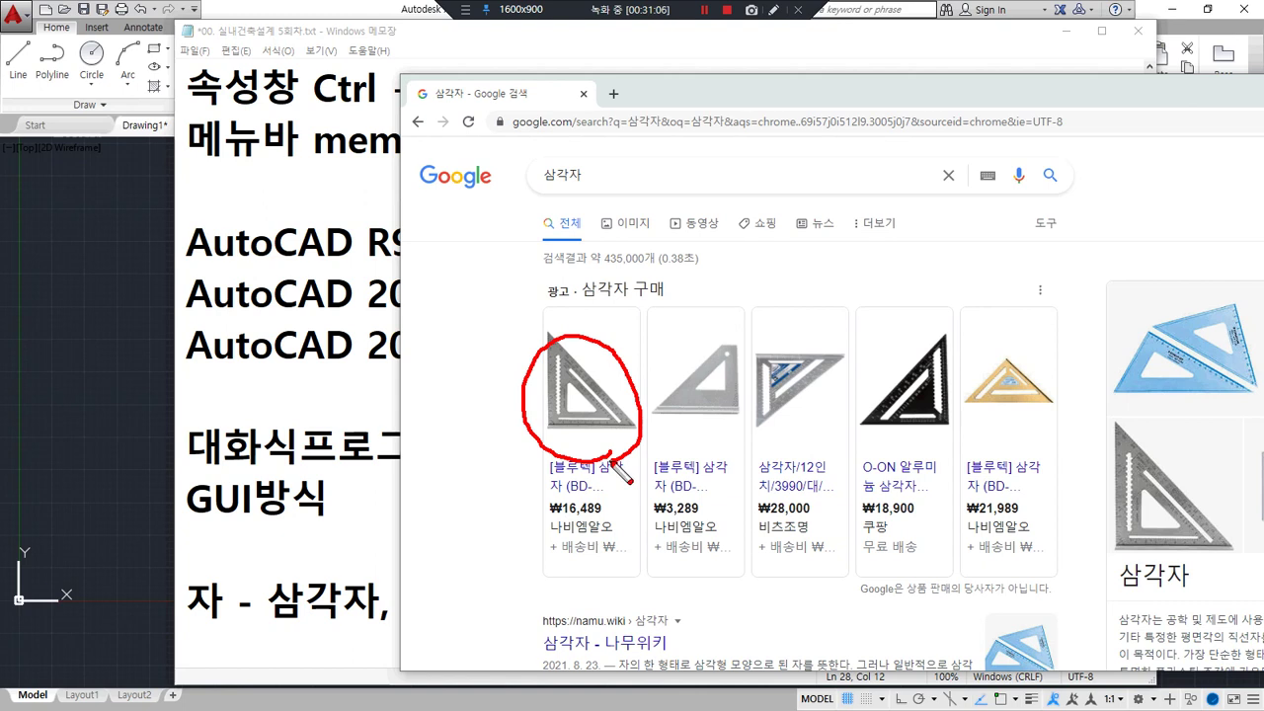
pyautogui.moveTo(1167, 411)
pyautogui.mouseDown()
pyautogui.moveTo(1181, 373)
pyautogui.moveTo(1172, 415)
pyautogui.mouseUp()
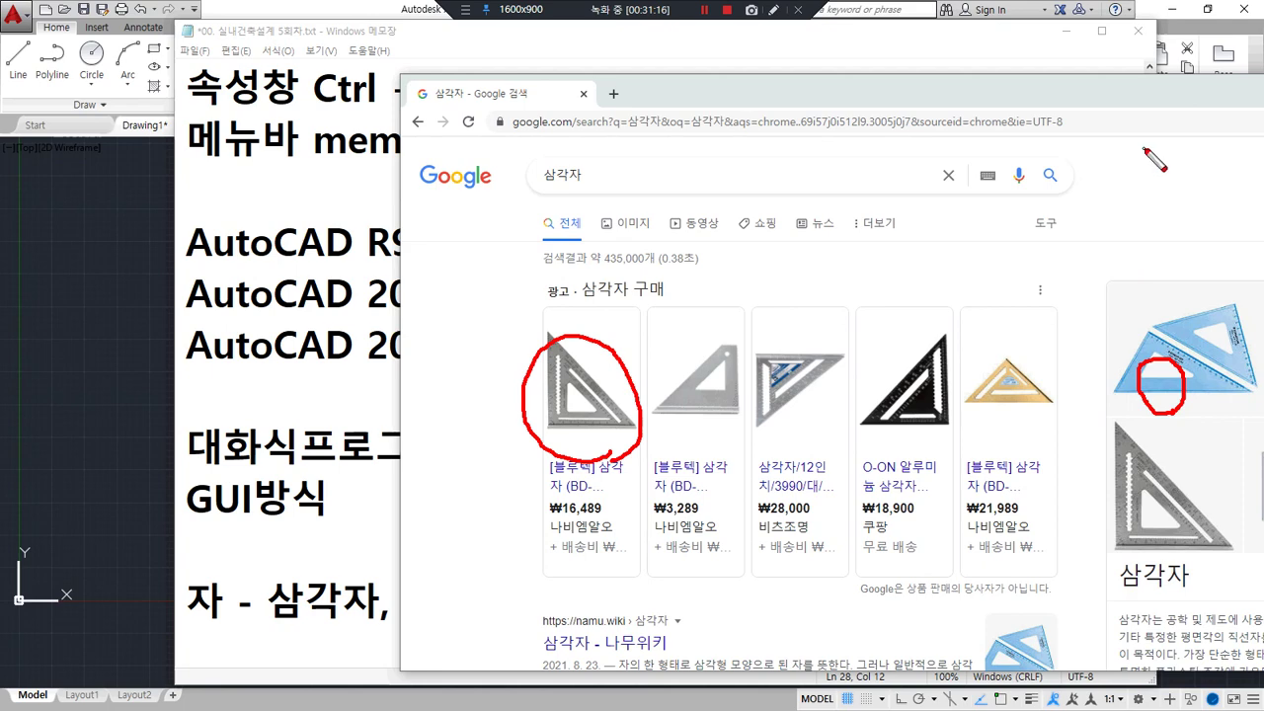
pyautogui.moveTo(898, 98); pyautogui.dragTo(892, 97)
pyautogui.moveTo(685, 96); pyautogui.dragTo(434, 80)
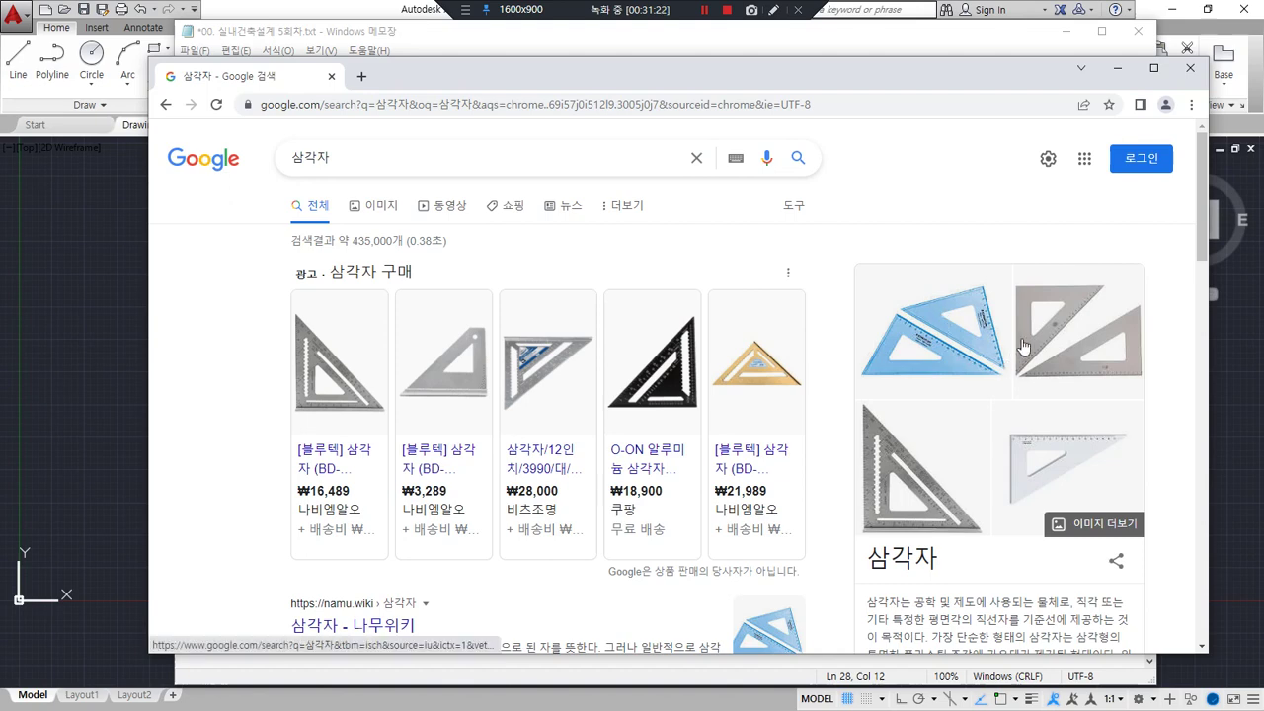
pyautogui.moveTo(1110, 401)
pyautogui.mouseDown()
pyautogui.moveTo(1032, 400)
pyautogui.moveTo(1076, 268)
pyautogui.moveTo(1131, 408)
pyautogui.moveTo(1094, 423)
pyautogui.mouseUp()
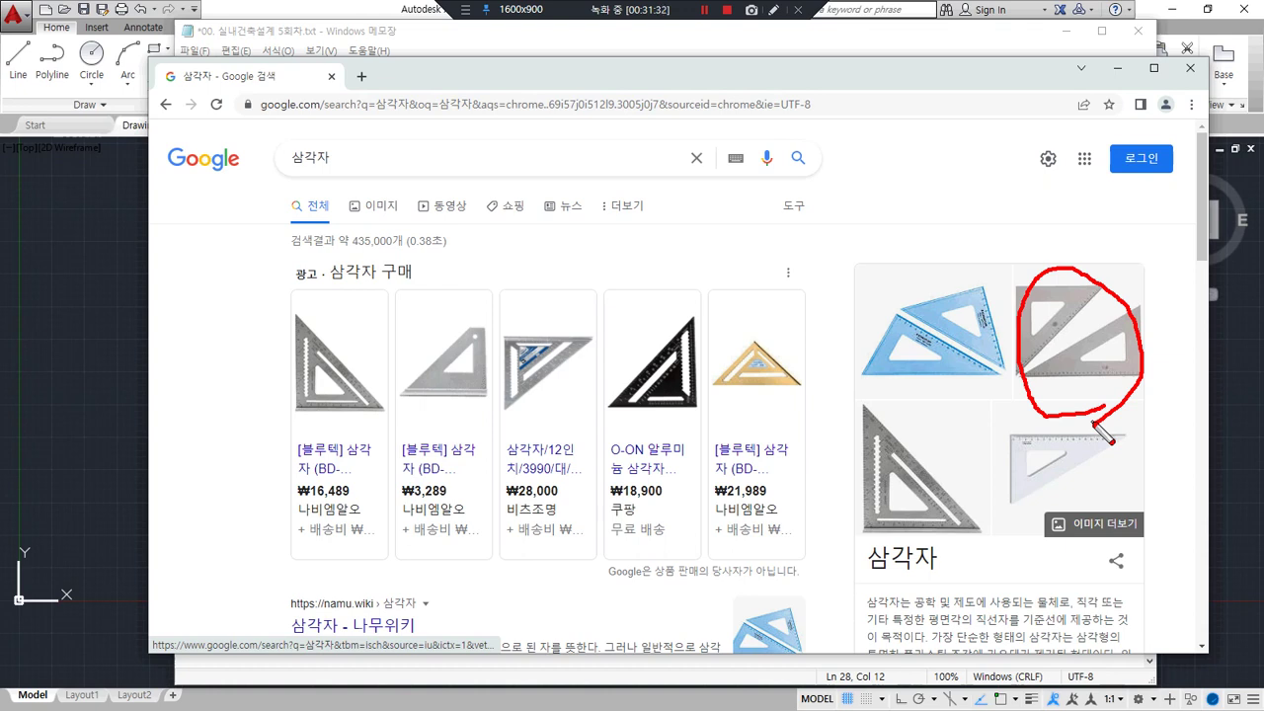
pyautogui.press('Escape')
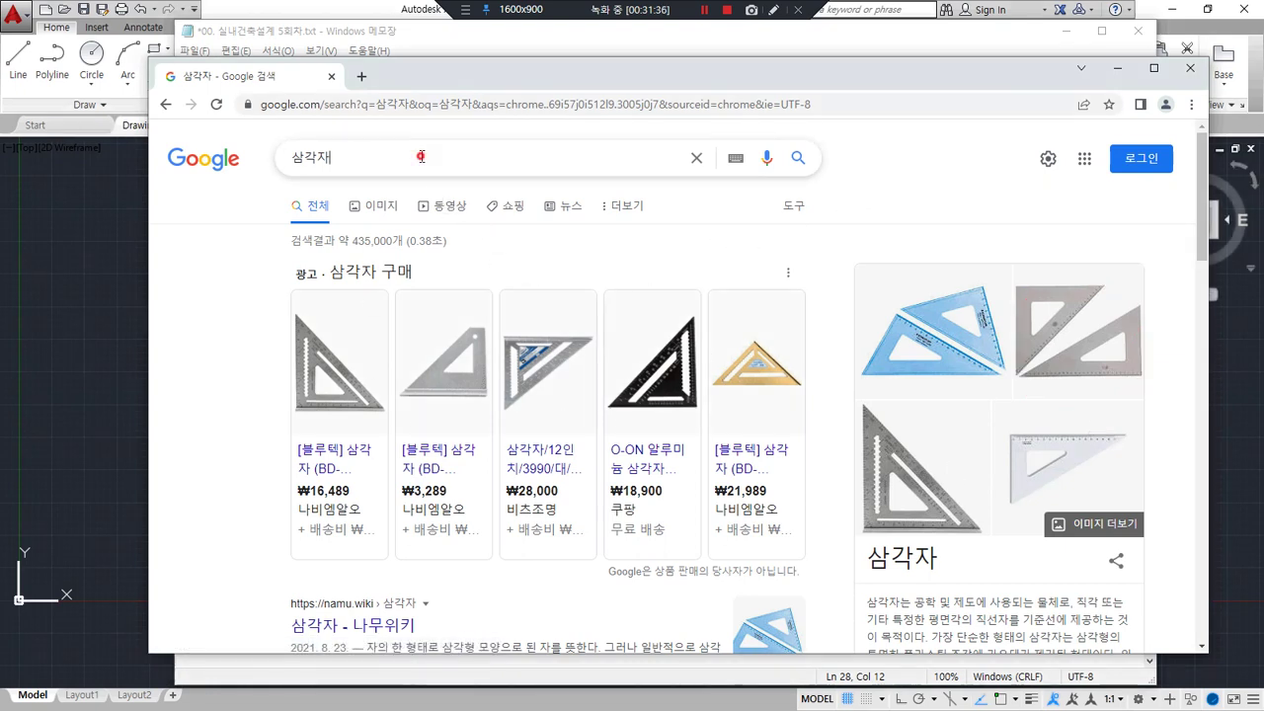
pyautogui.moveTo(419, 156); pyautogui.dragTo(228, 188)
pyautogui.write('t')
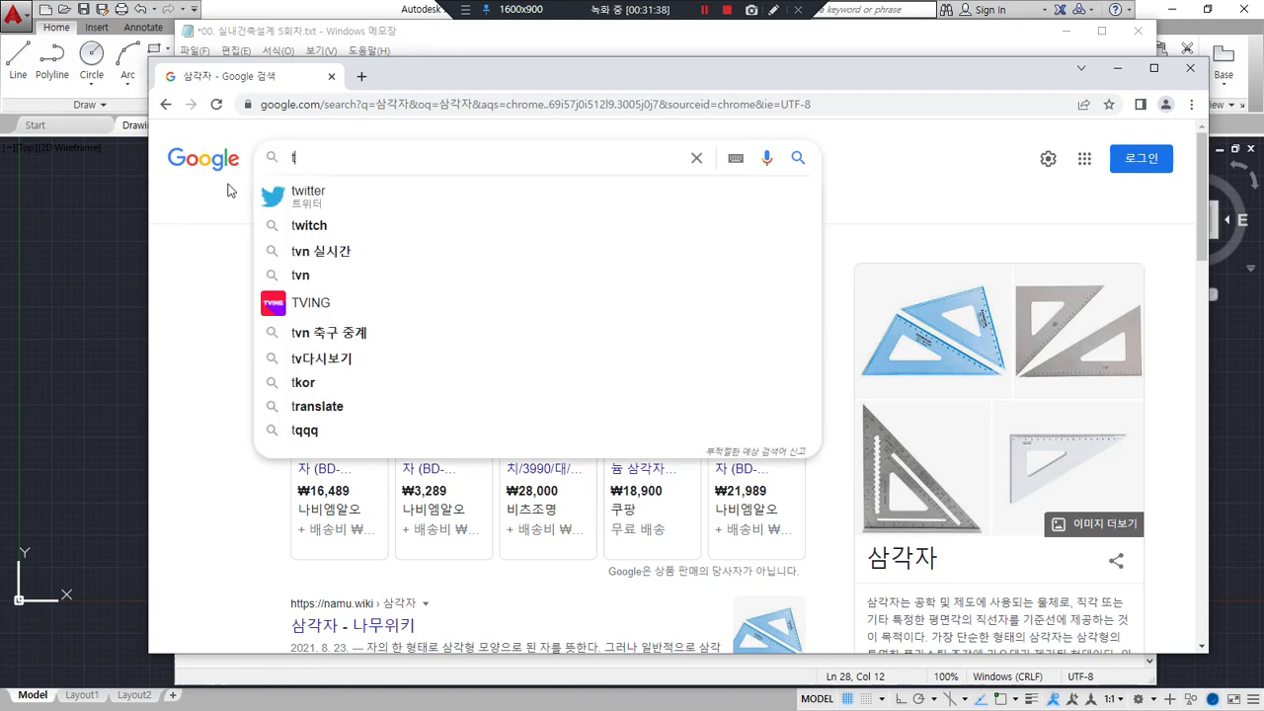
pyautogui.press('BackSpace')
pyautogui.write('T지')
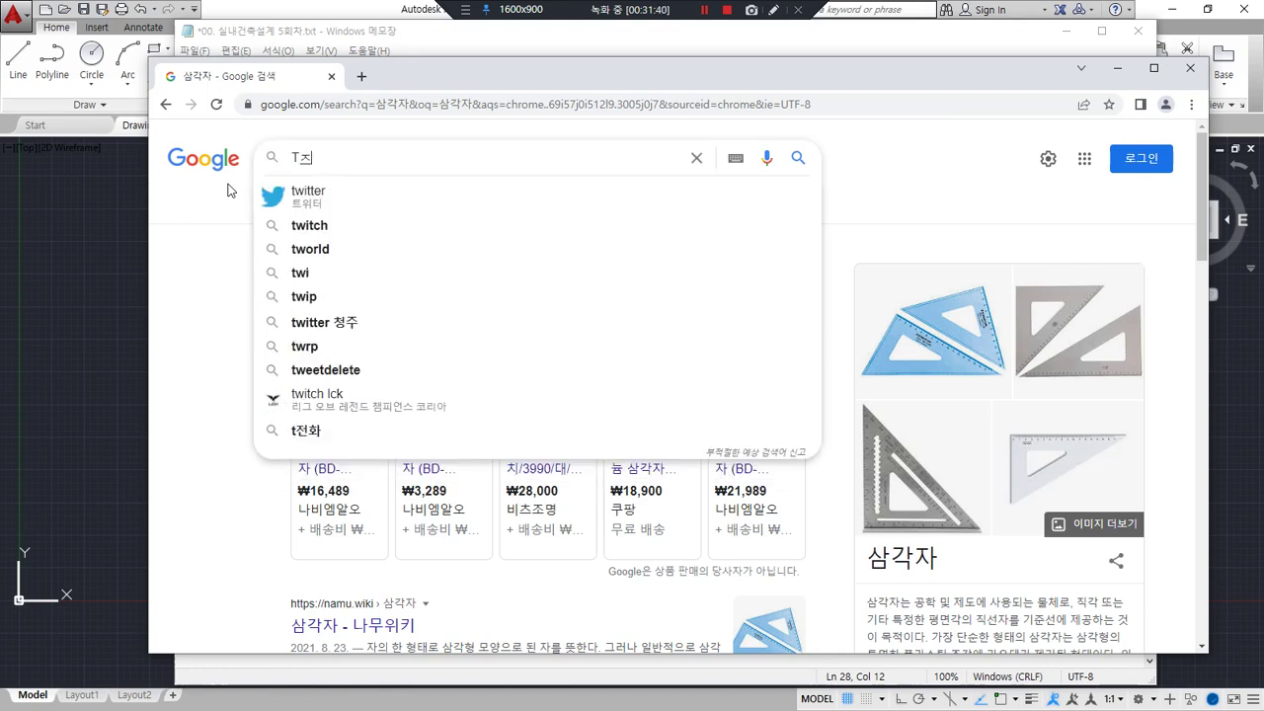
pyautogui.press('BackSpace')
pyautogui.write('WK')
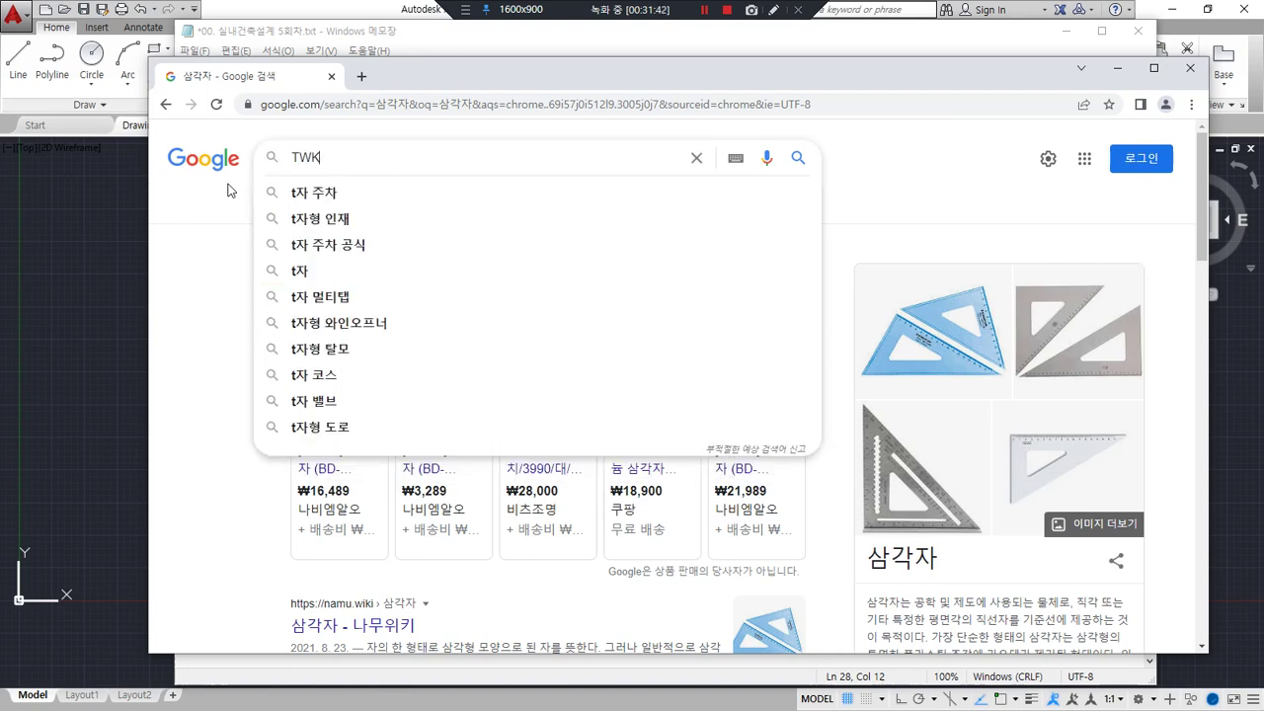
pyautogui.press('Return')
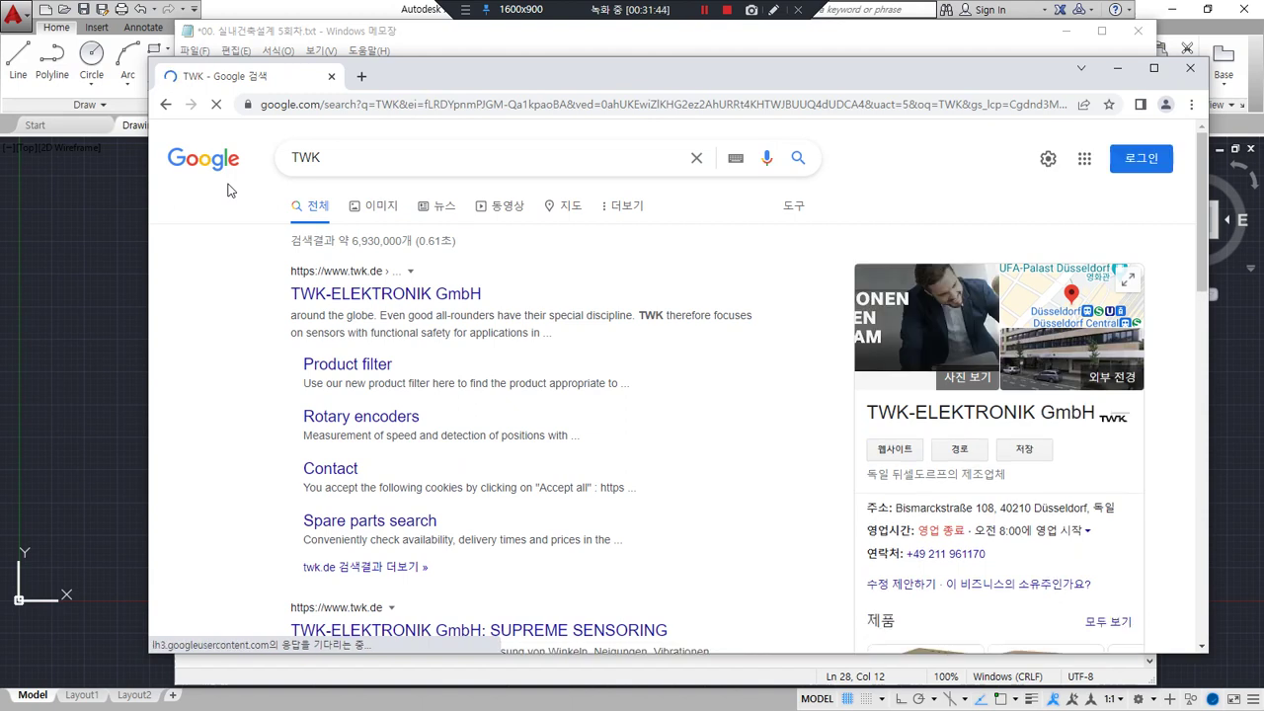
# Step: Search Google for "T자"
pyautogui.click(408, 166)
pyautogui.press('BackSpace')
pyautogui.press('BackSpace')
pyautogui.write('WK')
pyautogui.press('BackSpace')
pyautogui.press('BackSpace')
pyautogui.write('자')
pyautogui.press('Return')
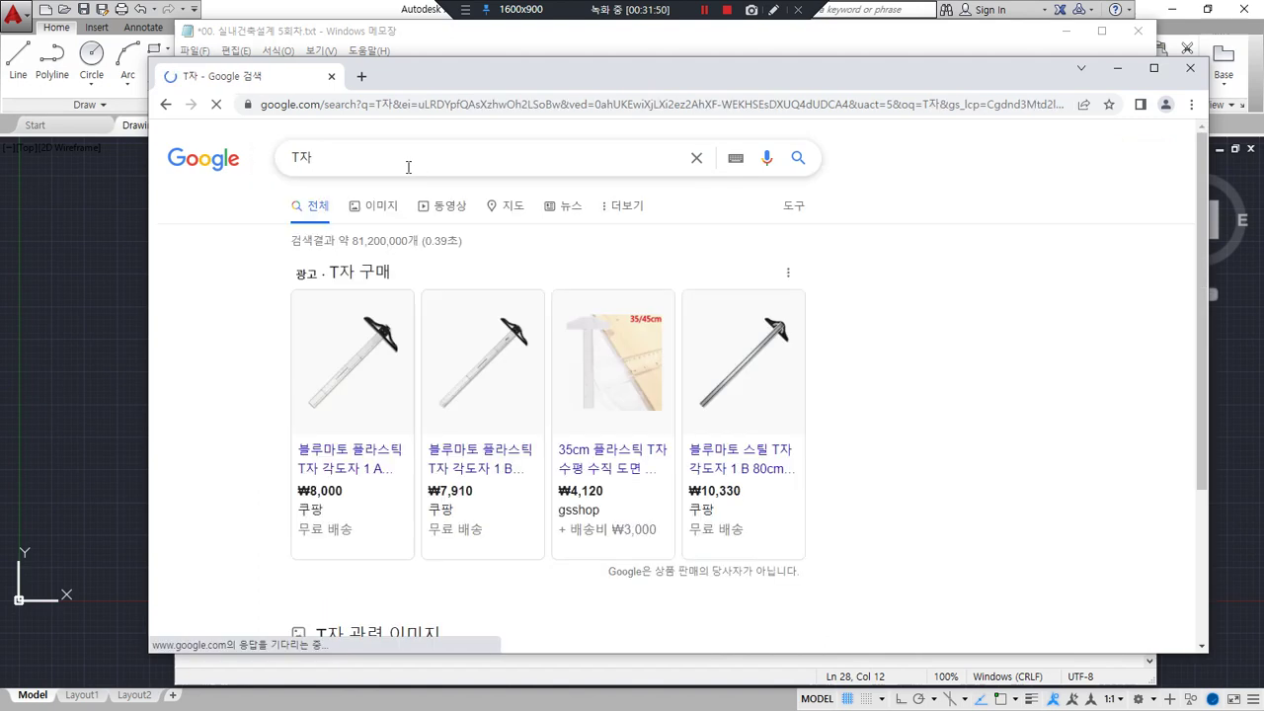
# Step: Open the first plastic T-square product and mark the ruler's head and blade edge in its enlarged picture
pyautogui.click(358, 394)
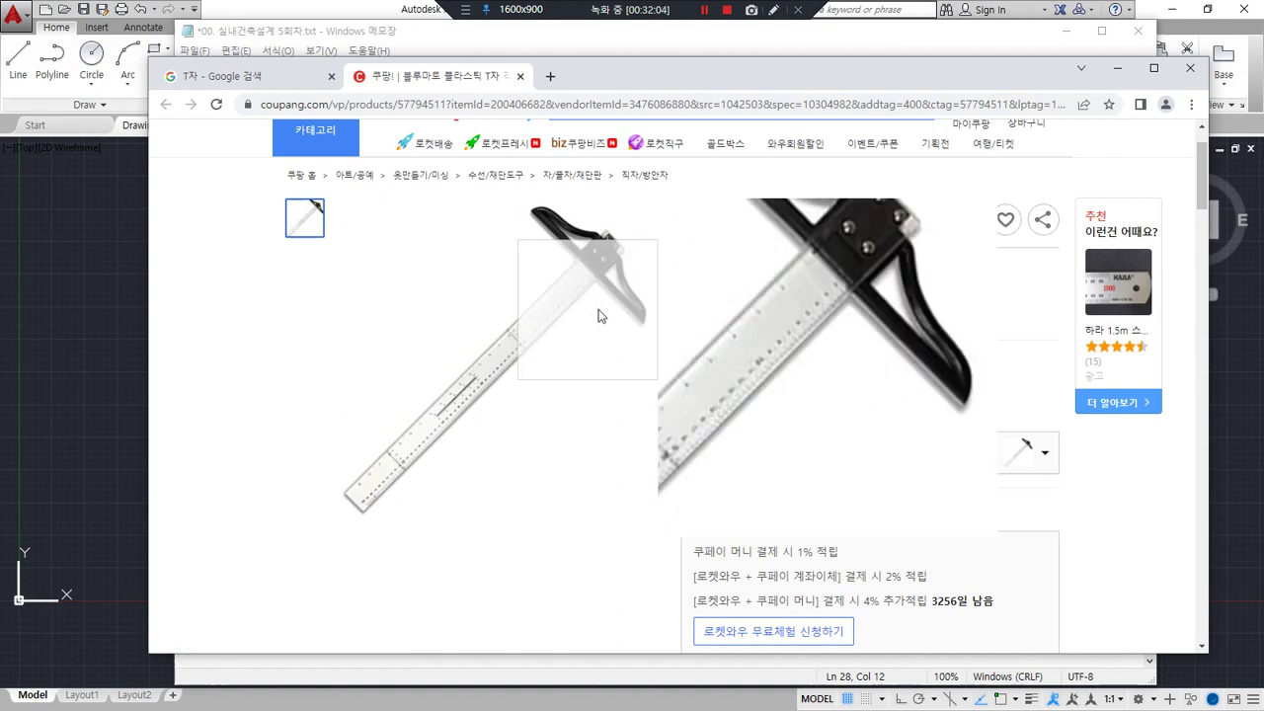
pyautogui.moveTo(635, 310)
pyautogui.mouseDown()
pyautogui.moveTo(578, 233)
pyautogui.moveTo(643, 287)
pyautogui.moveTo(634, 282)
pyautogui.mouseUp()
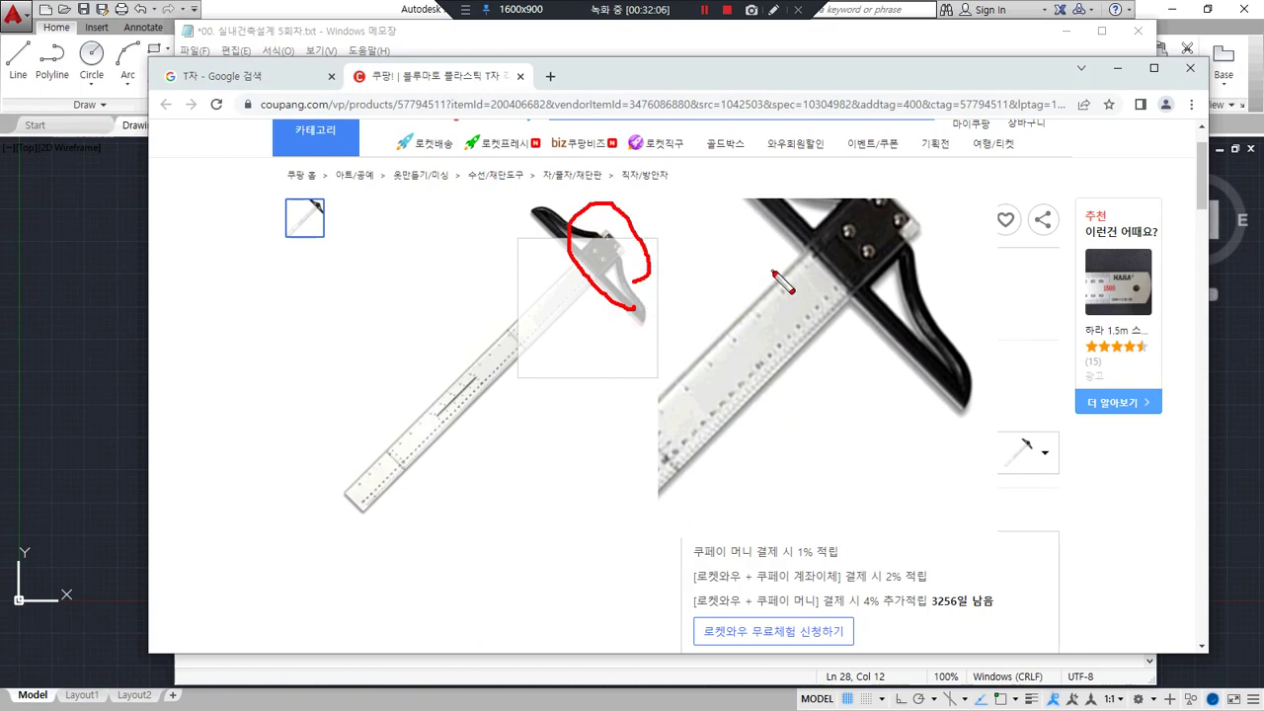
pyautogui.moveTo(855, 296)
pyautogui.mouseDown()
pyautogui.moveTo(743, 452)
pyautogui.moveTo(644, 529)
pyautogui.mouseUp()
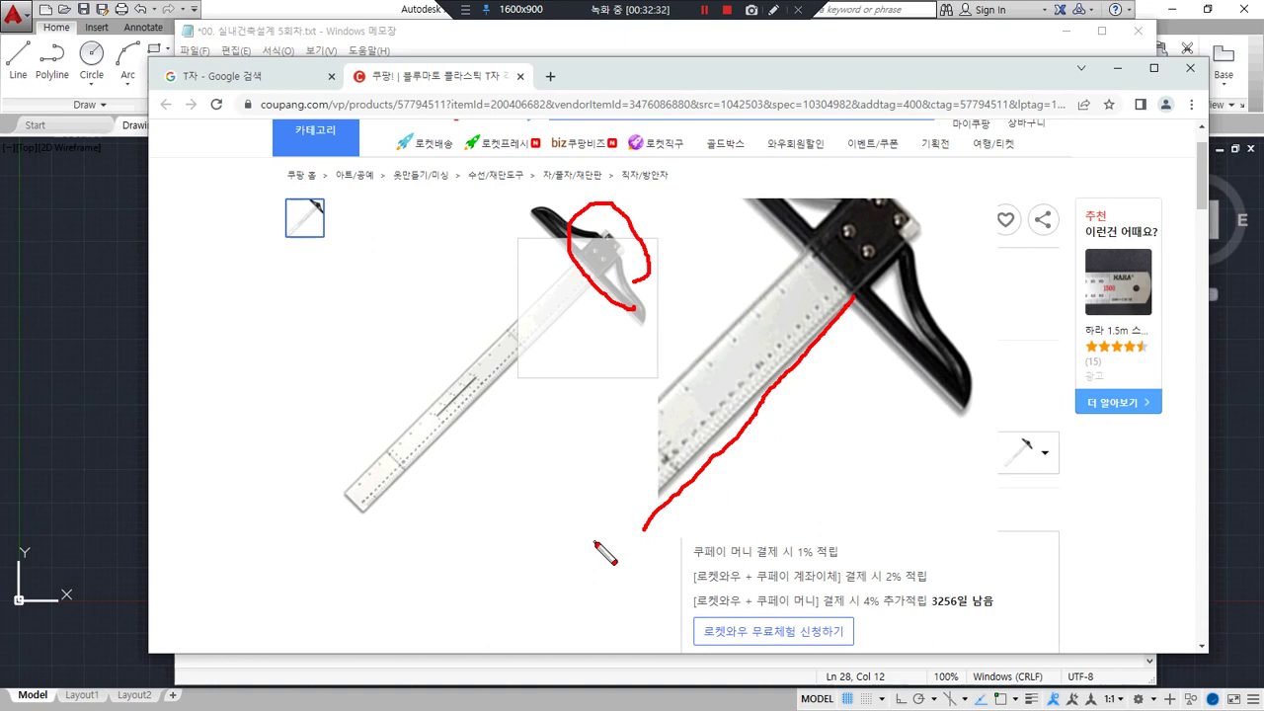
pyautogui.press('Escape')
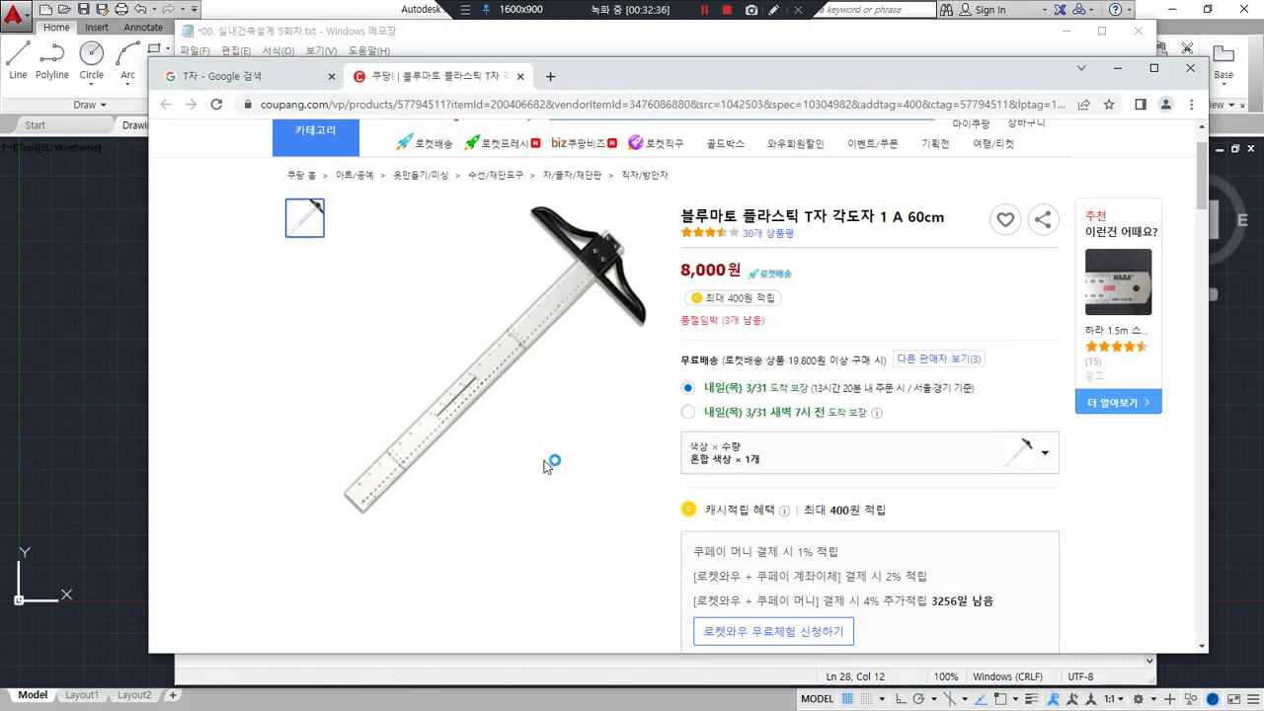
# Step: Return to the Notepad notes and add "컴퍼스" on a new line below the ruler entry
pyautogui.click(399, 35)
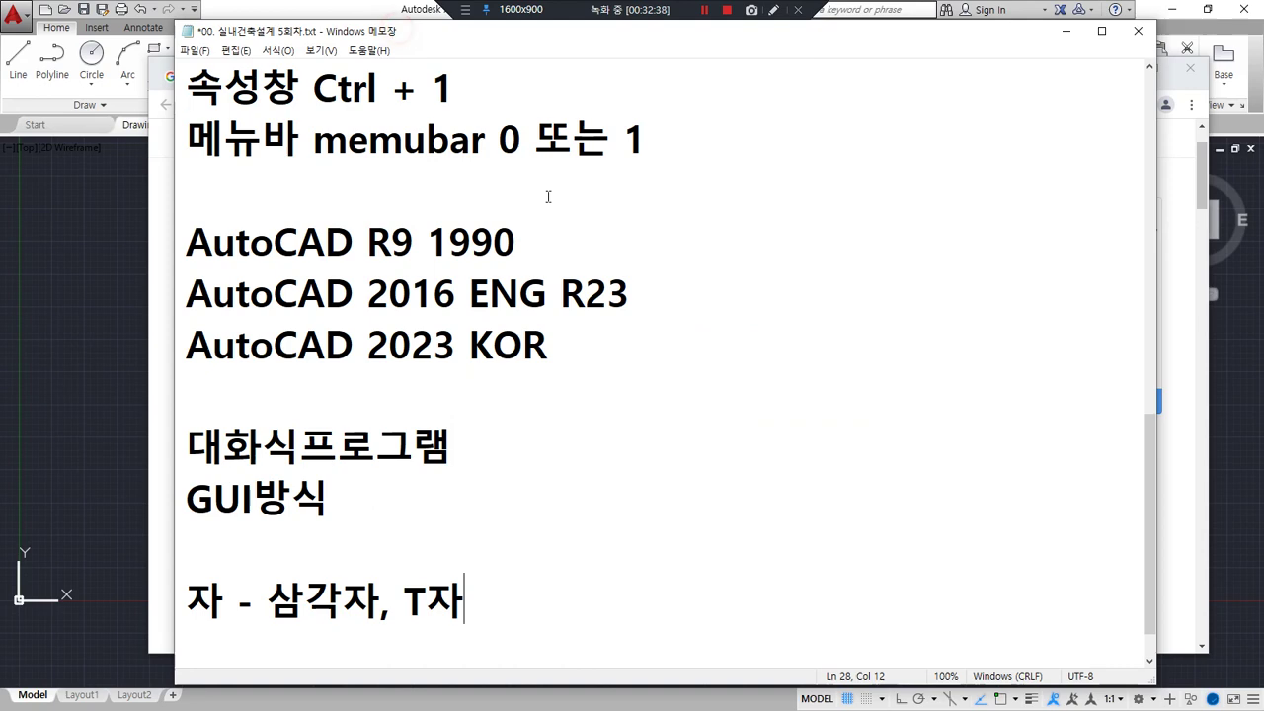
pyautogui.press('Return')
pyautogui.write('컴')
pyautogui.write('퍼스')
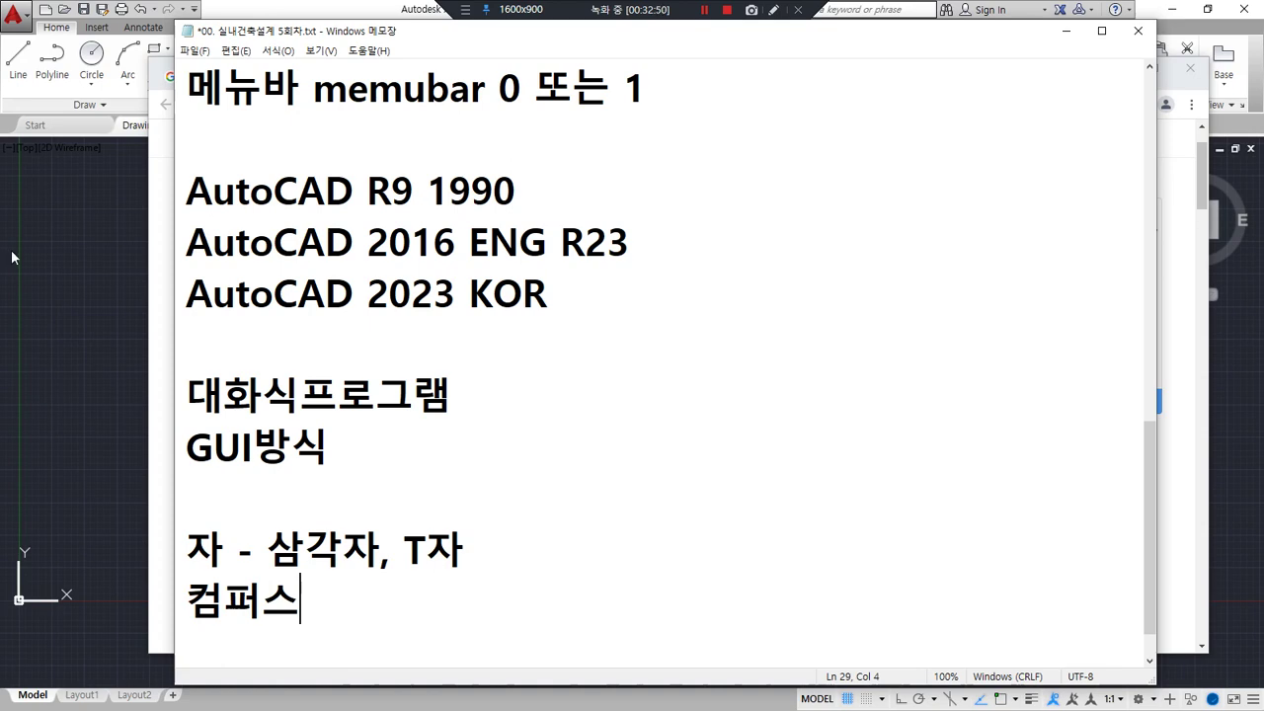
# Step: Return to Chrome, close the T-square product page, search Google for "컴파스" and open the orange woodworking compass product
pyautogui.click(161, 280)
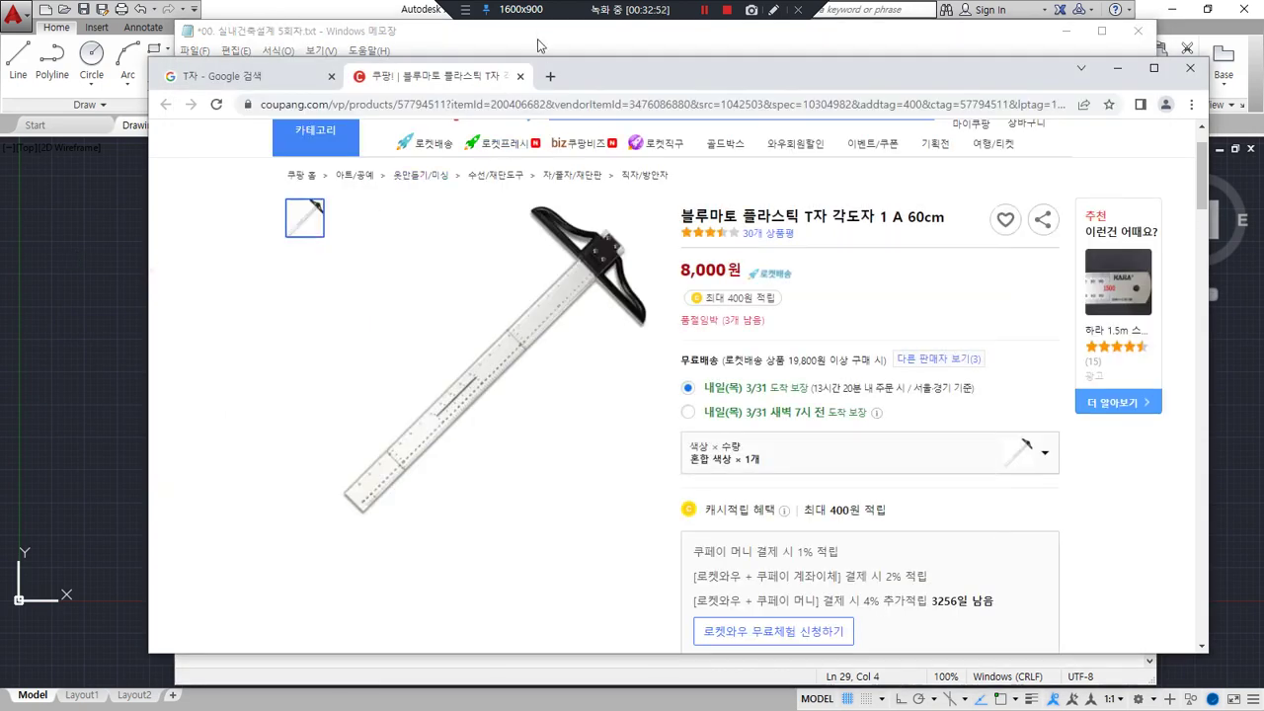
pyautogui.click(520, 76)
pyautogui.doubleClick(383, 149)
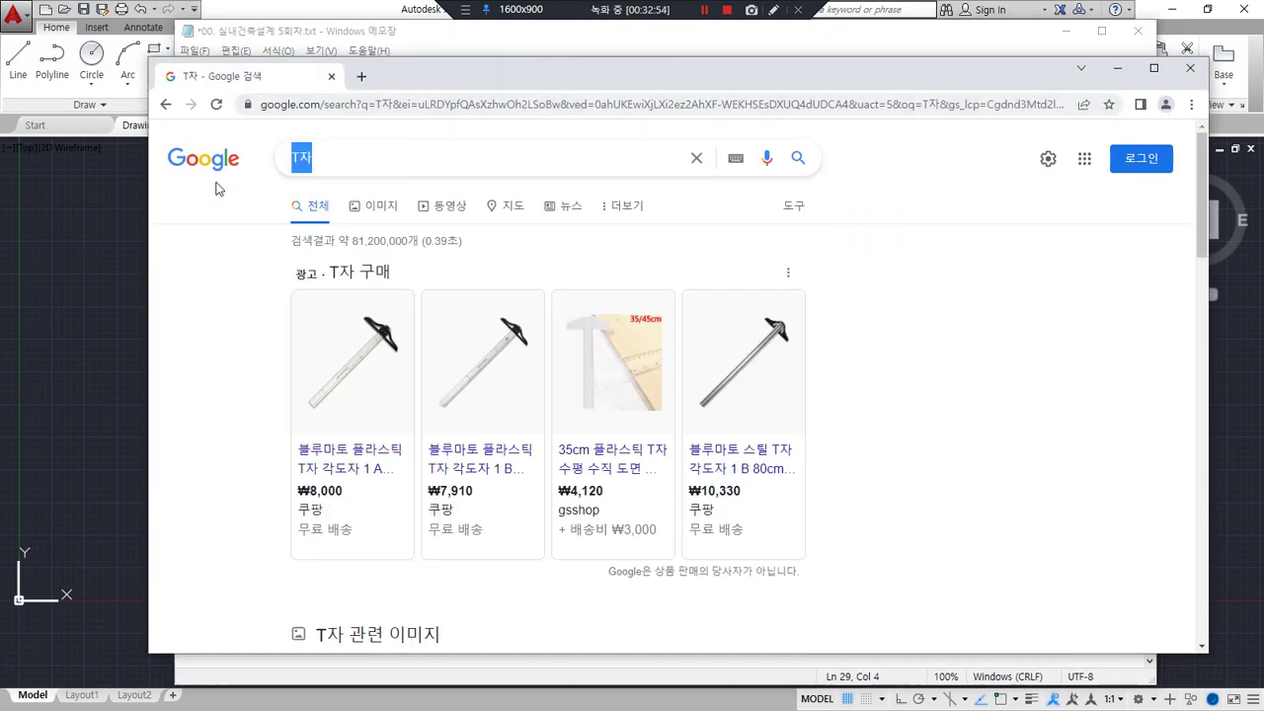
pyautogui.write('ZJAV')
pyautogui.press('BackSpace')
pyautogui.press('BackSpace')
pyautogui.press('BackSpace')
pyautogui.press('BackSpace')
pyautogui.write('컴파싀')
pyautogui.press('BackSpace')
pyautogui.press('Return')
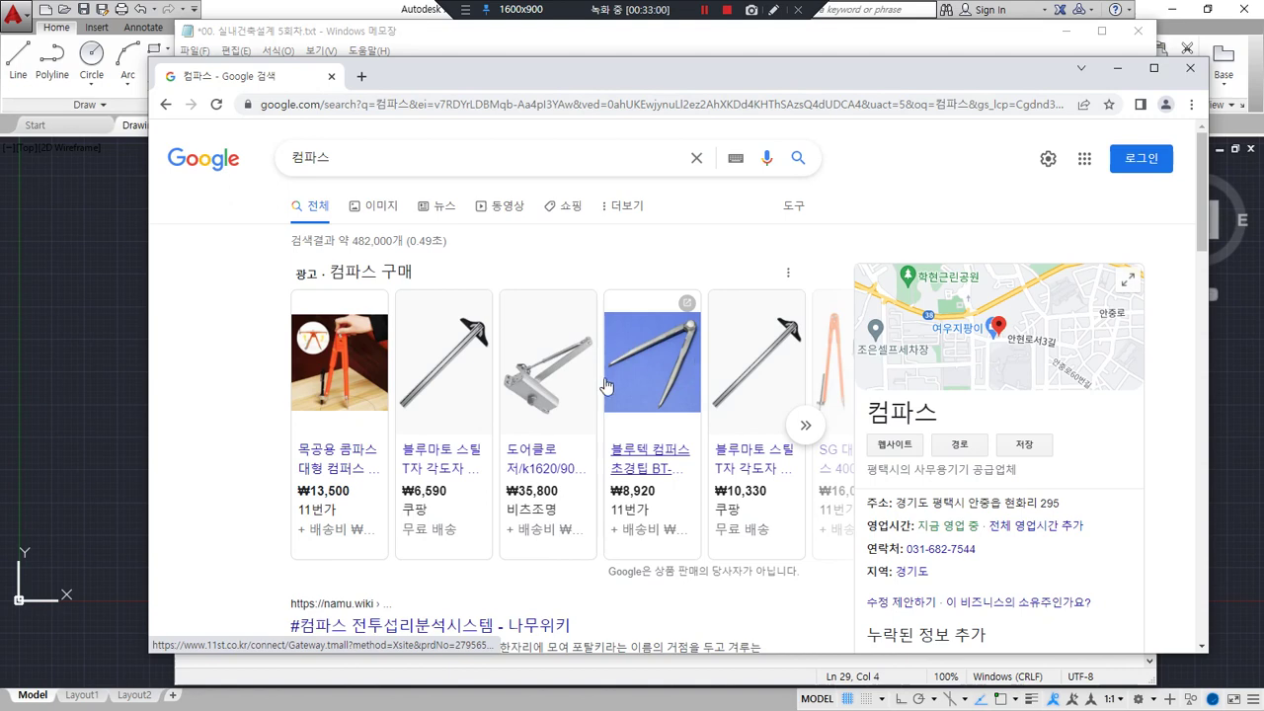
pyautogui.click(377, 371)
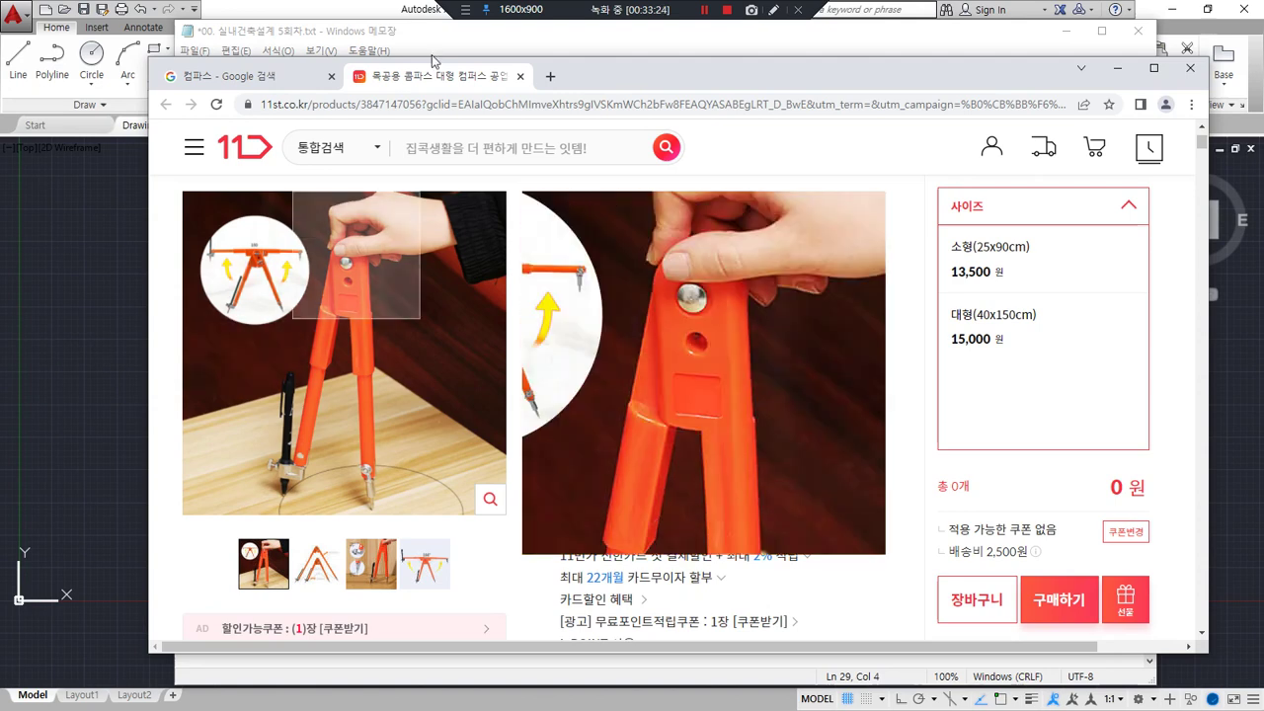
# Step: Return to the Notepad notes and append ", 템플릿자" after "컴퍼스"
pyautogui.click(454, 34)
pyautogui.write(',')
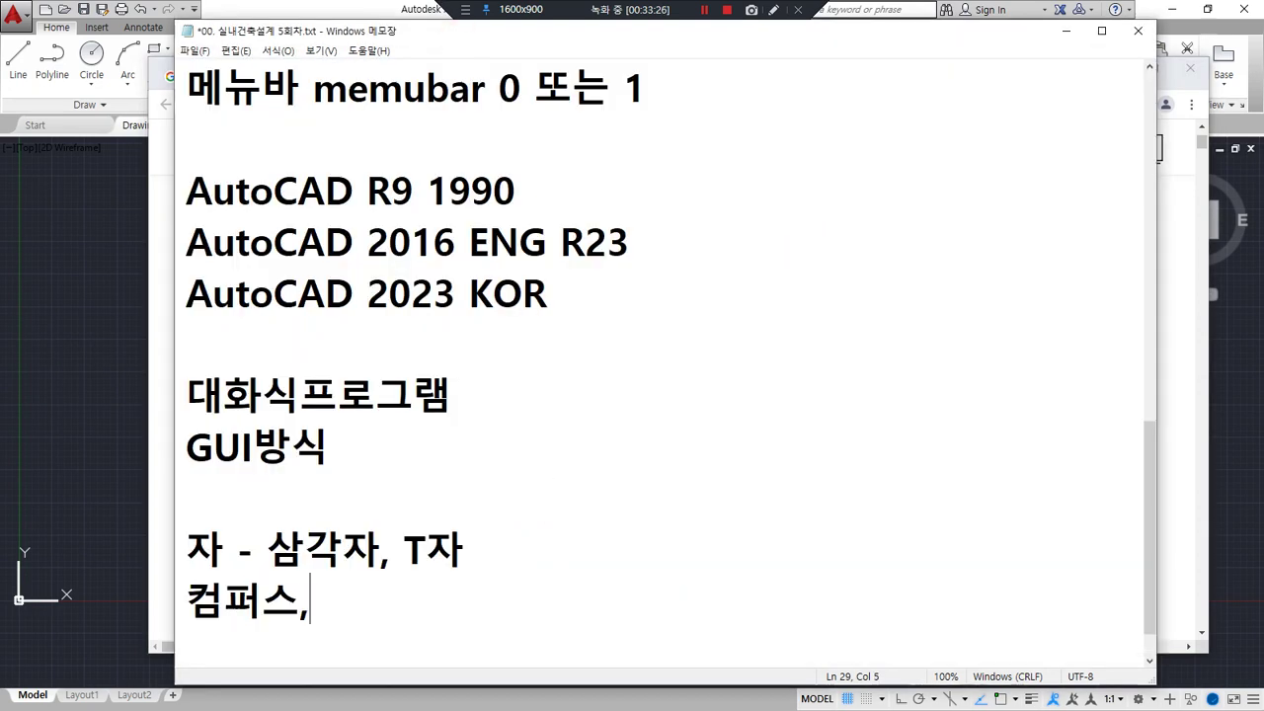
pyautogui.write(' 템플ㄹ릿자')
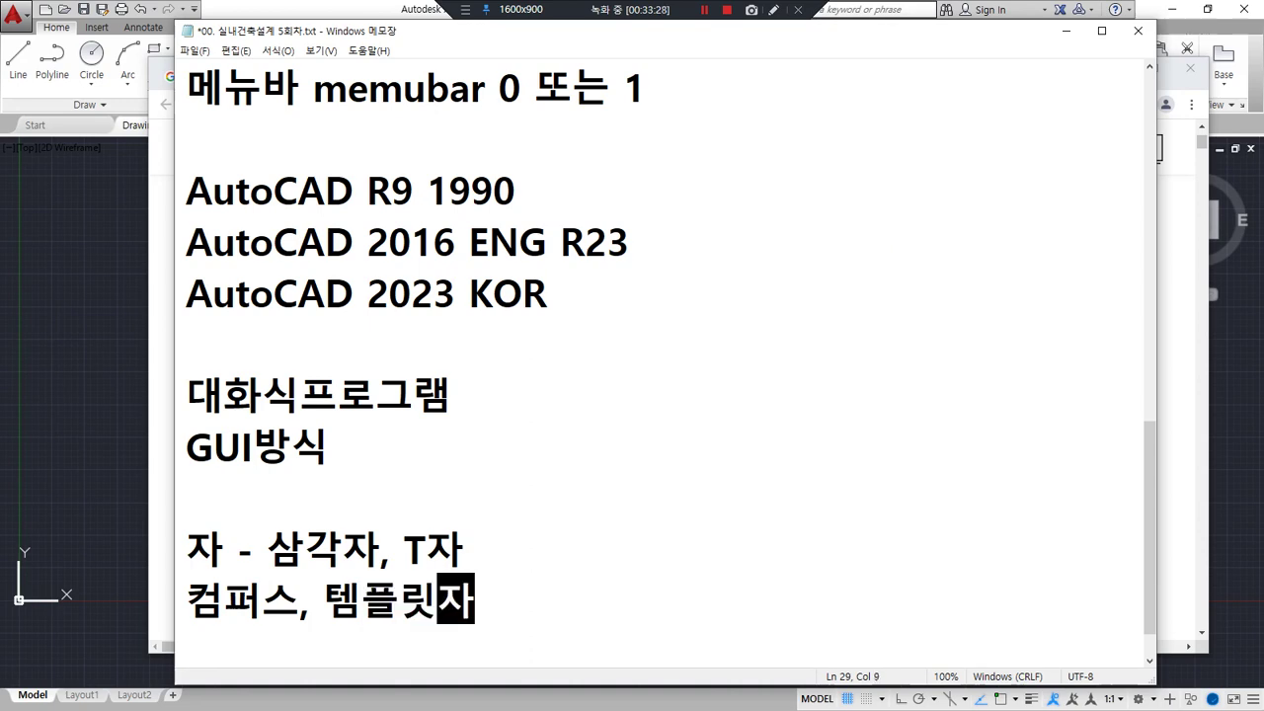
# Step: Return to Chrome, close the compass page, search Google for "템플릿자" and open the Songhwa 101 circle template product
pyautogui.click(166, 214)
pyautogui.click(521, 76)
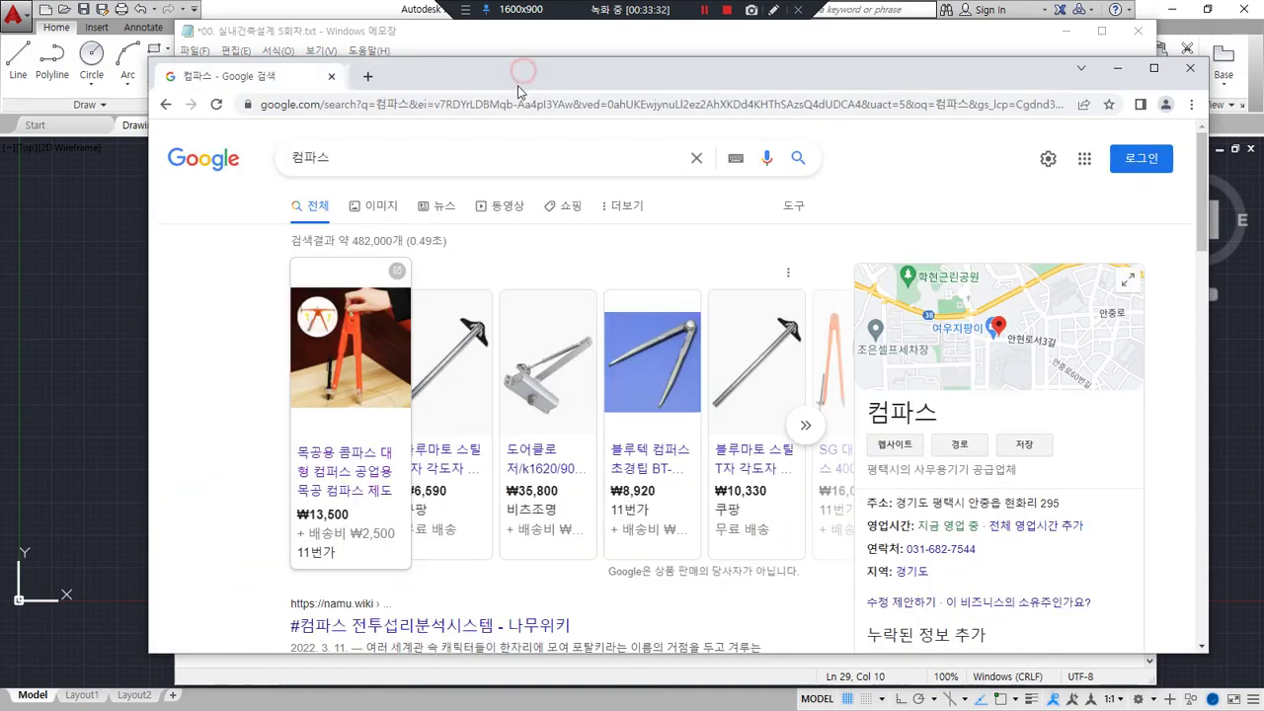
pyautogui.doubleClick(381, 159)
pyautogui.write('템플릿재')
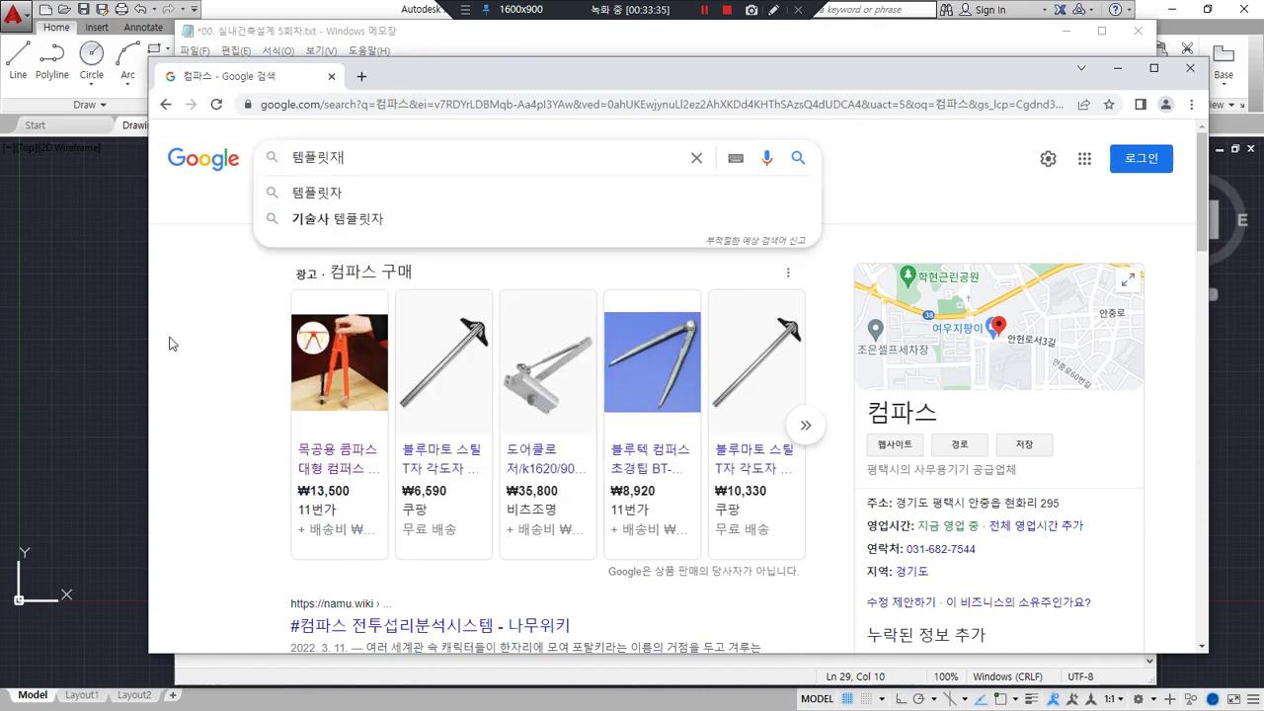
pyautogui.press('BackSpace')
pyautogui.write('자')
pyautogui.press('Return')
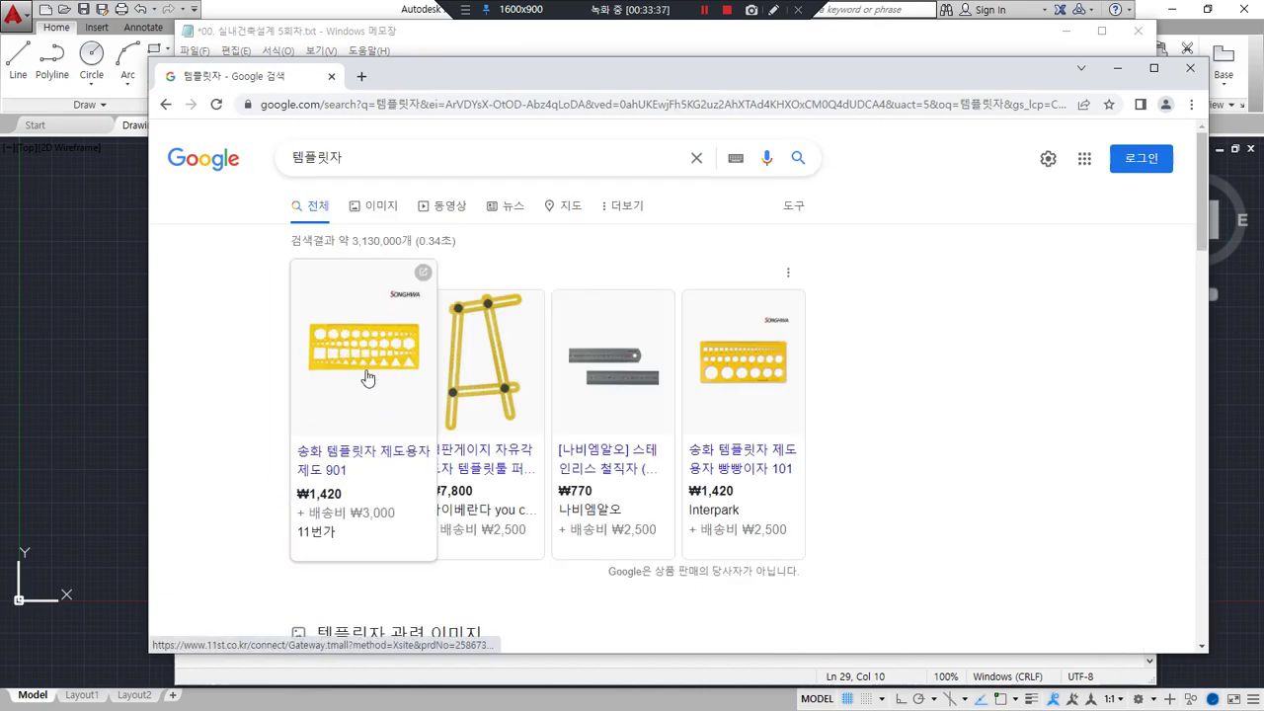
pyautogui.click(728, 373)
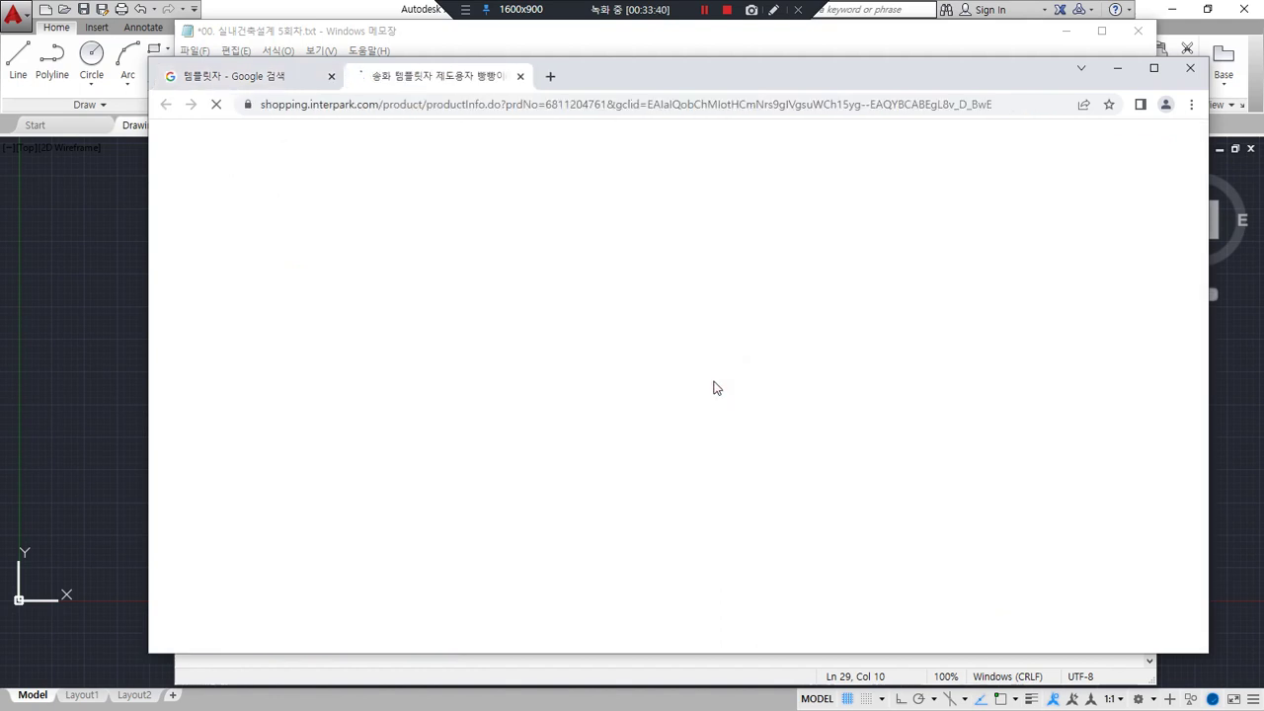
# Step: Look over the Songhwa 101 template page, browse Google image results for "템플릿자", and preview the K-102 combination template
pyautogui.scroll(-2, 816, 422)
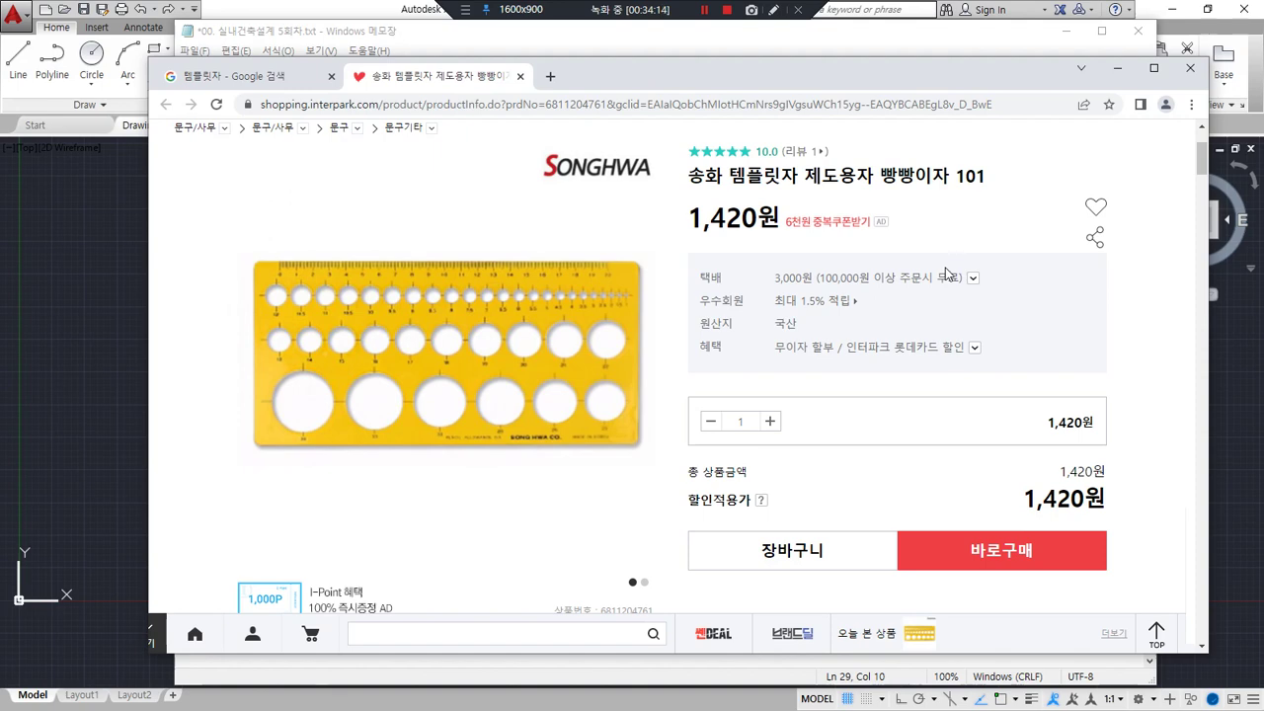
pyautogui.click(242, 83)
pyautogui.click(386, 204)
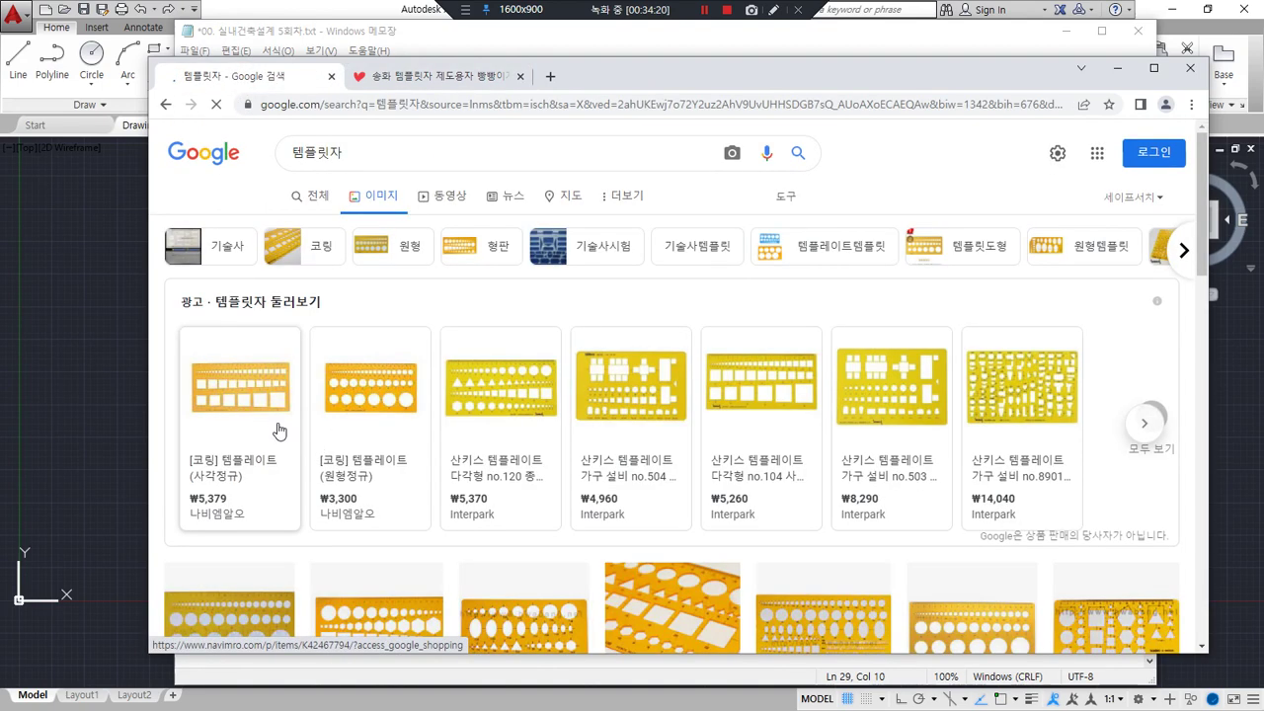
pyautogui.scroll(-1, 279, 428)
pyautogui.scroll(-1, 283, 429)
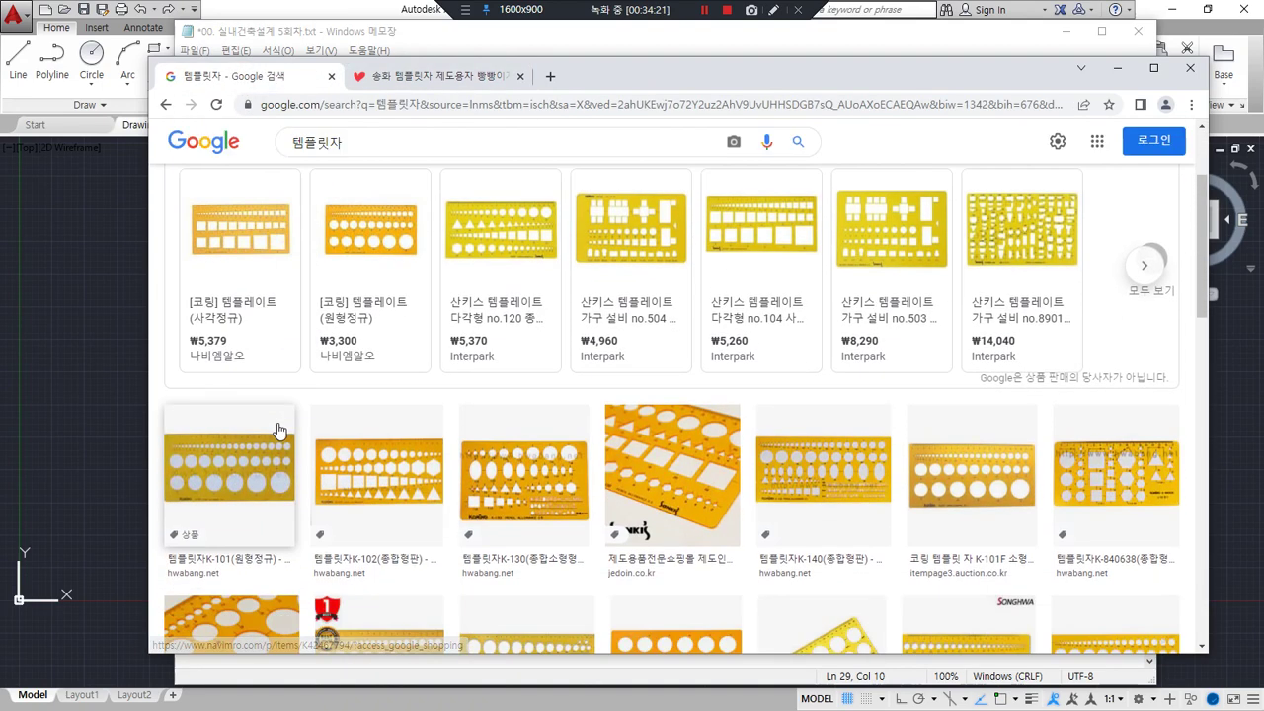
pyautogui.click(428, 479)
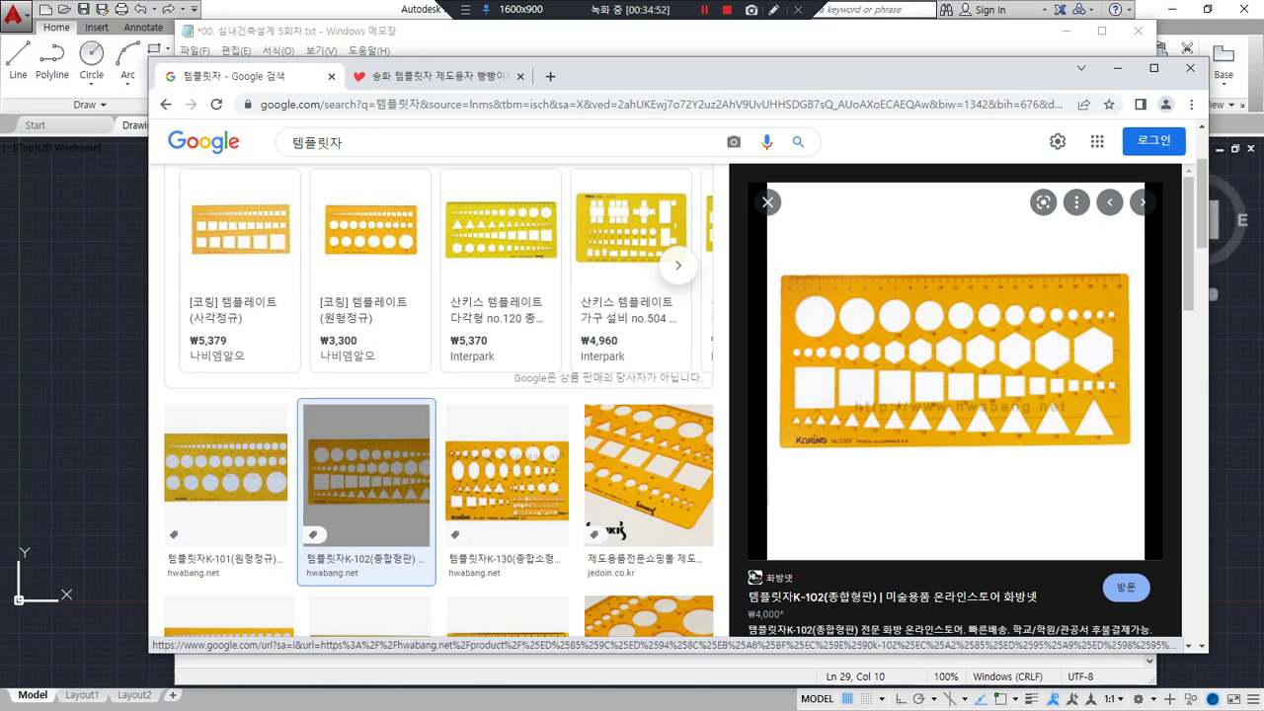
pyautogui.press('Escape')
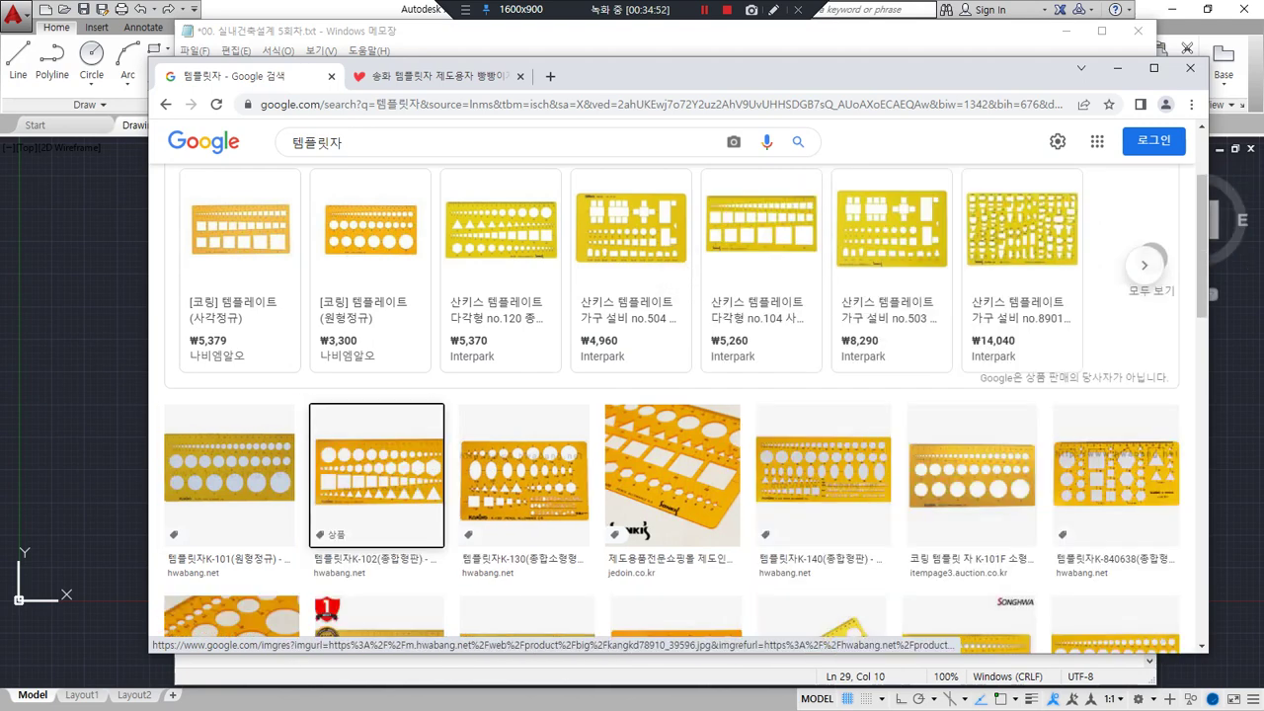
# Step: Return to the Notepad notes, append "- 선그리기" to the ruler line and "- 원그리기" to the compass line, with blank lines below
pyautogui.click(574, 34)
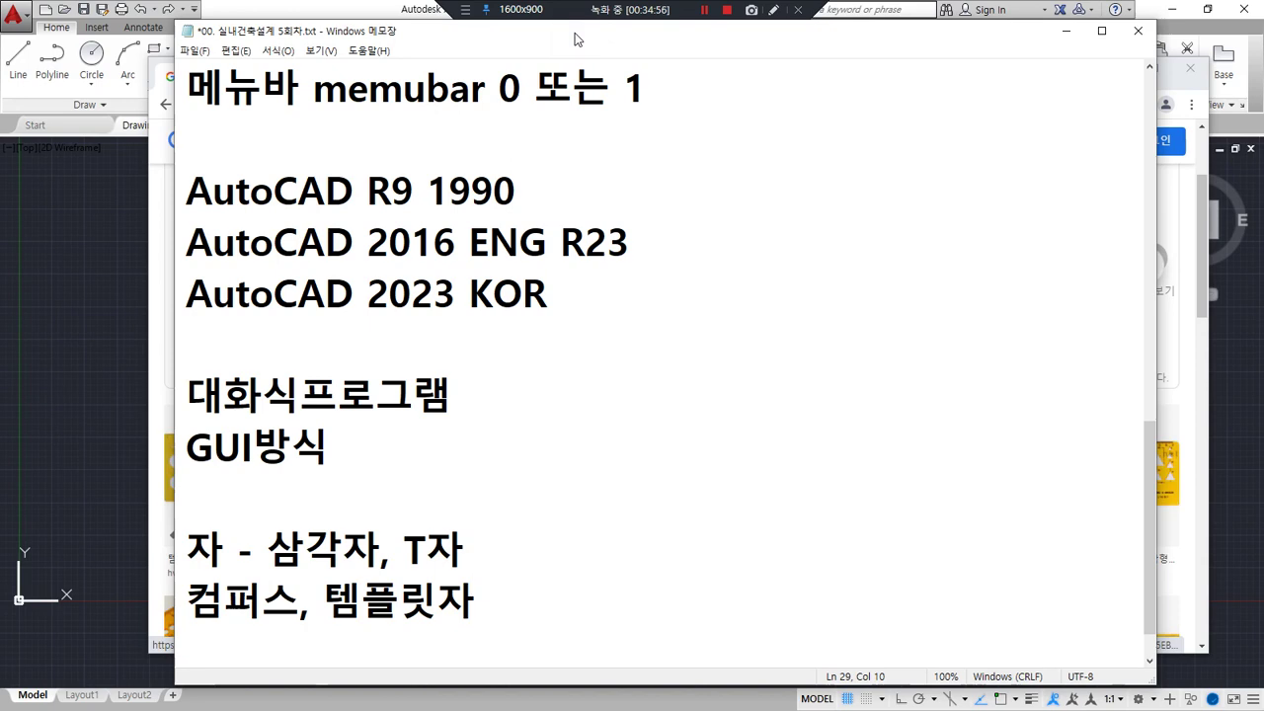
pyautogui.press('Up')
pyautogui.write('- 선그리기')
pyautogui.press('Down')
pyautogui.write('- 우넉')
pyautogui.press('BackSpace')
pyautogui.press('BackSpace')
pyautogui.press('BackSpace')
pyautogui.press('BackSpace')
pyautogui.write('원ㄱ리기')
pyautogui.press('Return')
pyautogui.press('Return')
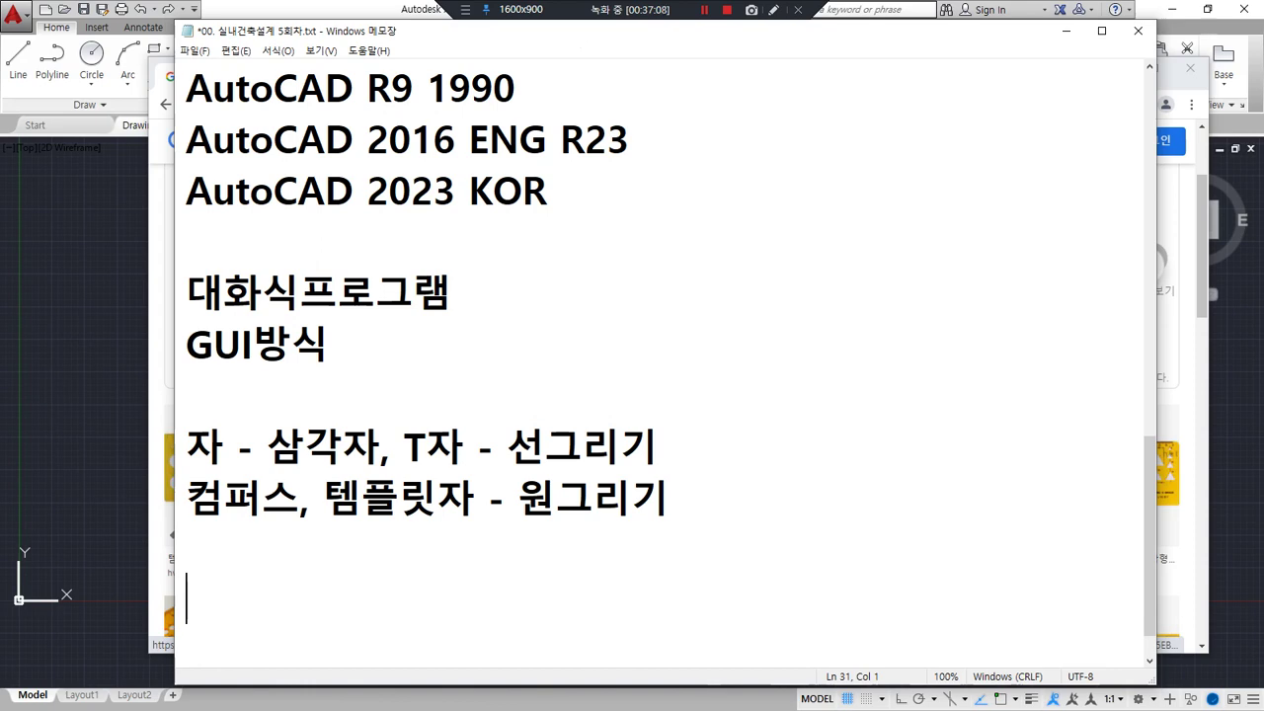
# Step: Switch to AutoCAD, draw a zigzag of three connected line segments across the drawing, and turn on the lineweight display
pyautogui.click(78, 200)
pyautogui.click(18, 60)
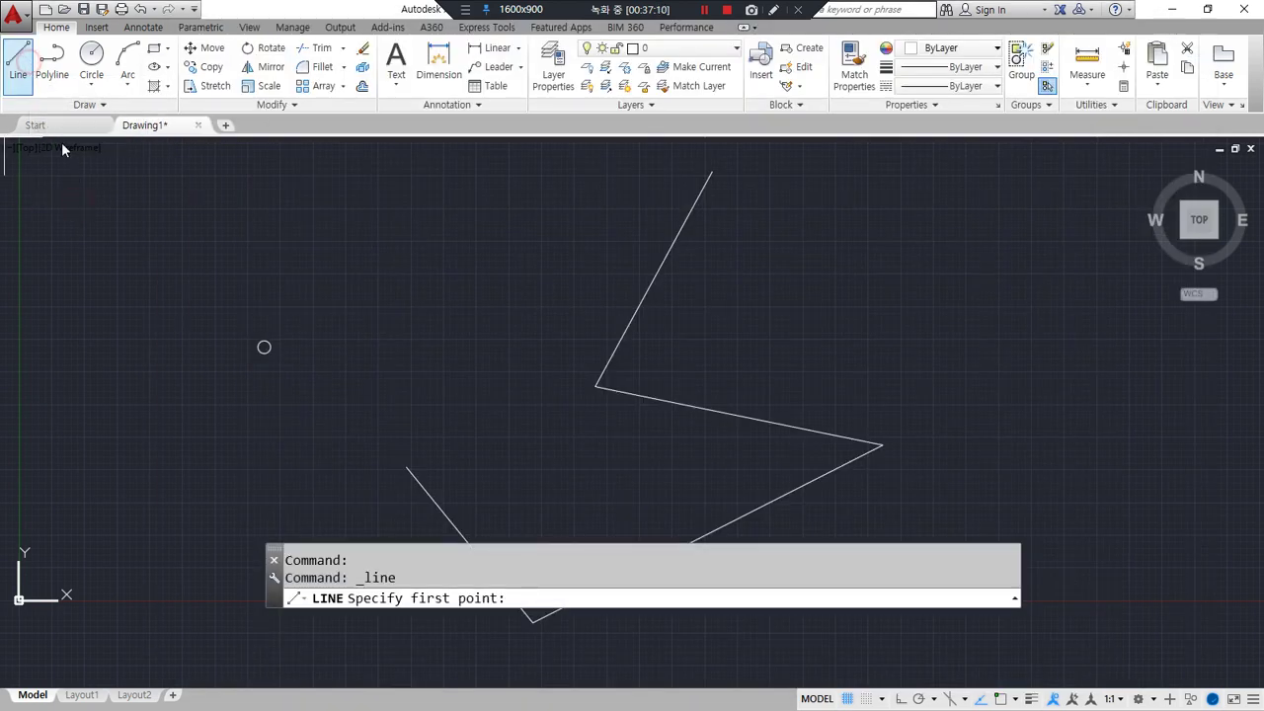
pyautogui.click(135, 247)
pyautogui.click(237, 510)
pyautogui.click(546, 314)
pyautogui.click(835, 371)
pyautogui.press('Return')
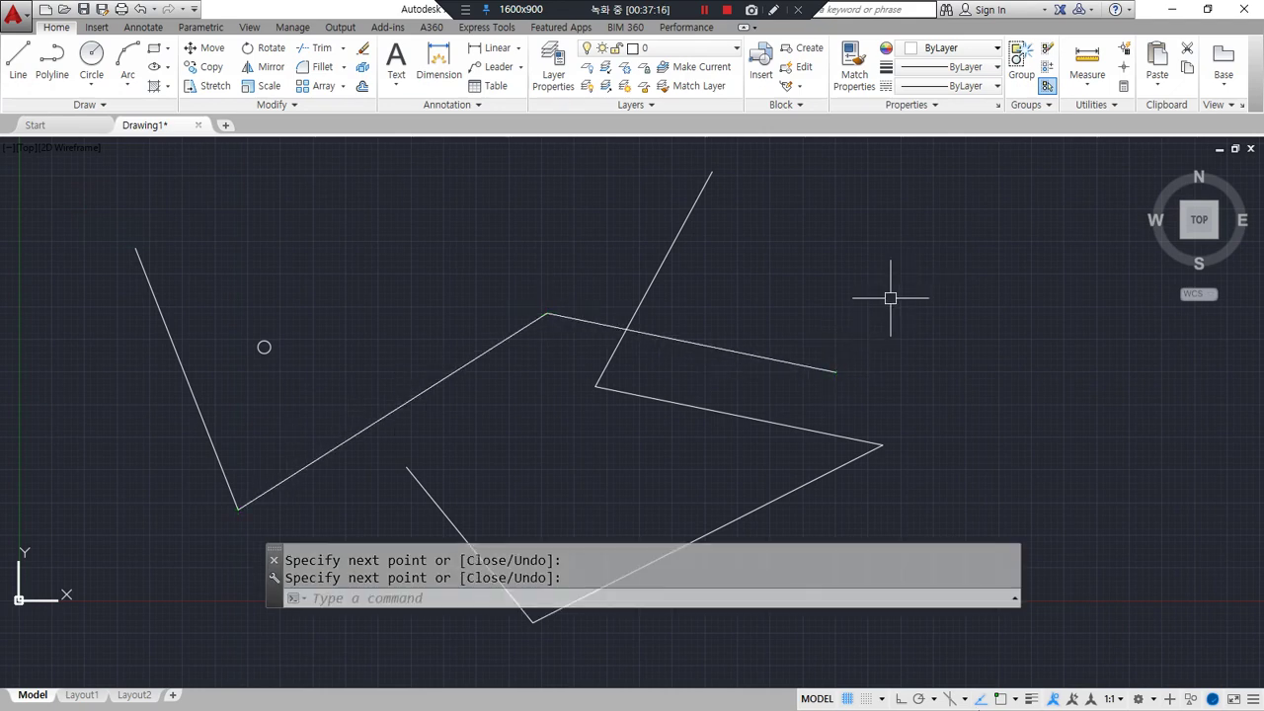
pyautogui.click(1030, 698)
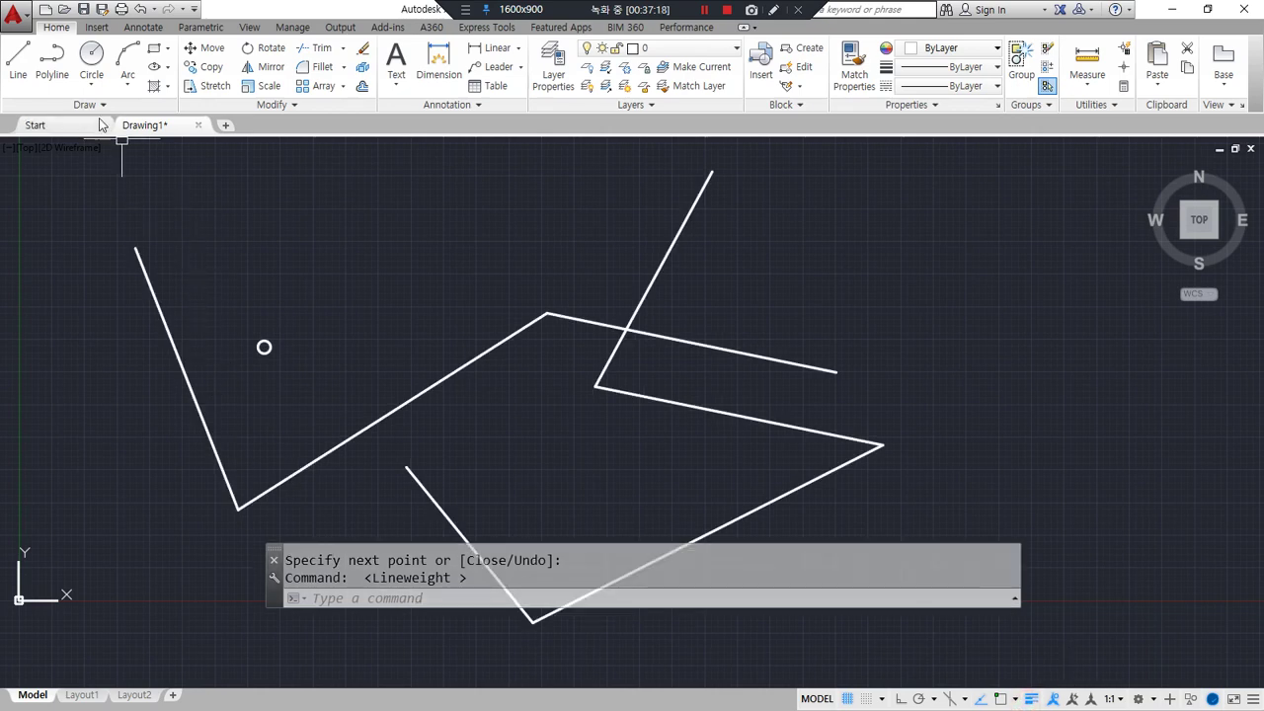
# Step: Draw a circle between the first zigzag segments, overlapping the small circle, and erase all objects from the drawing
pyautogui.click(91, 54)
pyautogui.click(313, 286)
pyautogui.click(351, 220)
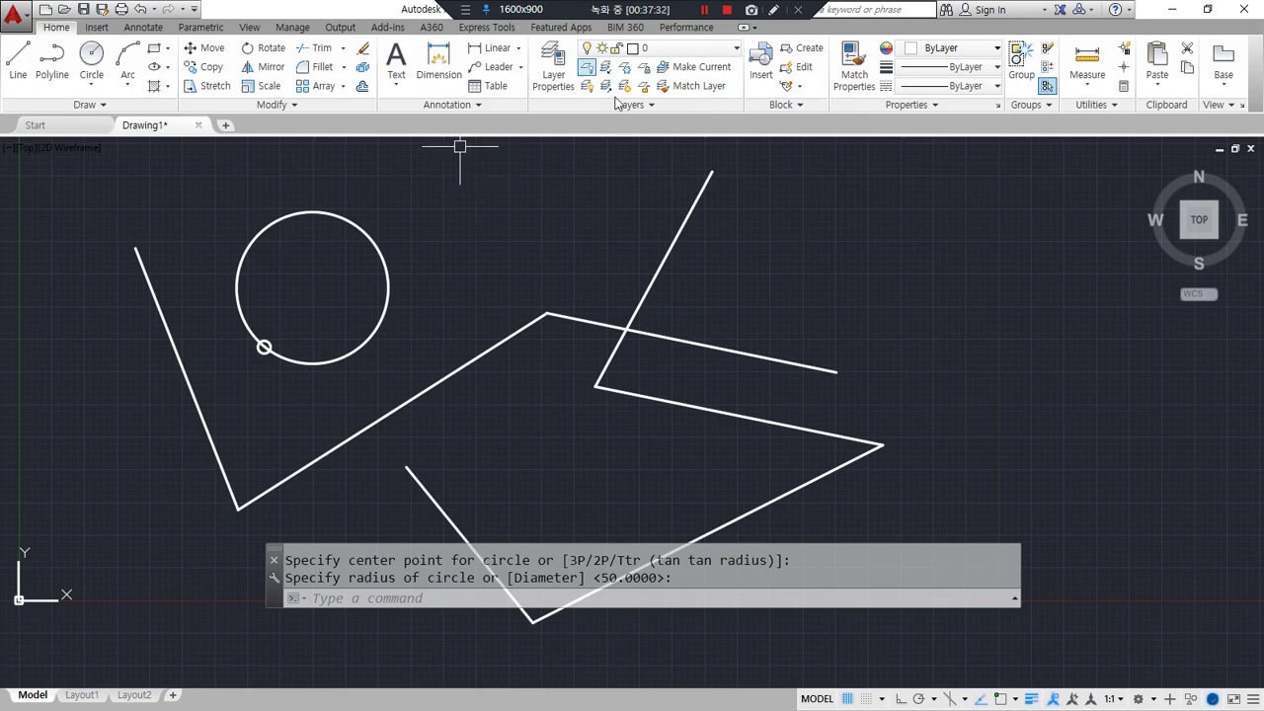
pyautogui.hotkey('ctrl', 'a')
pyautogui.press('Delete')
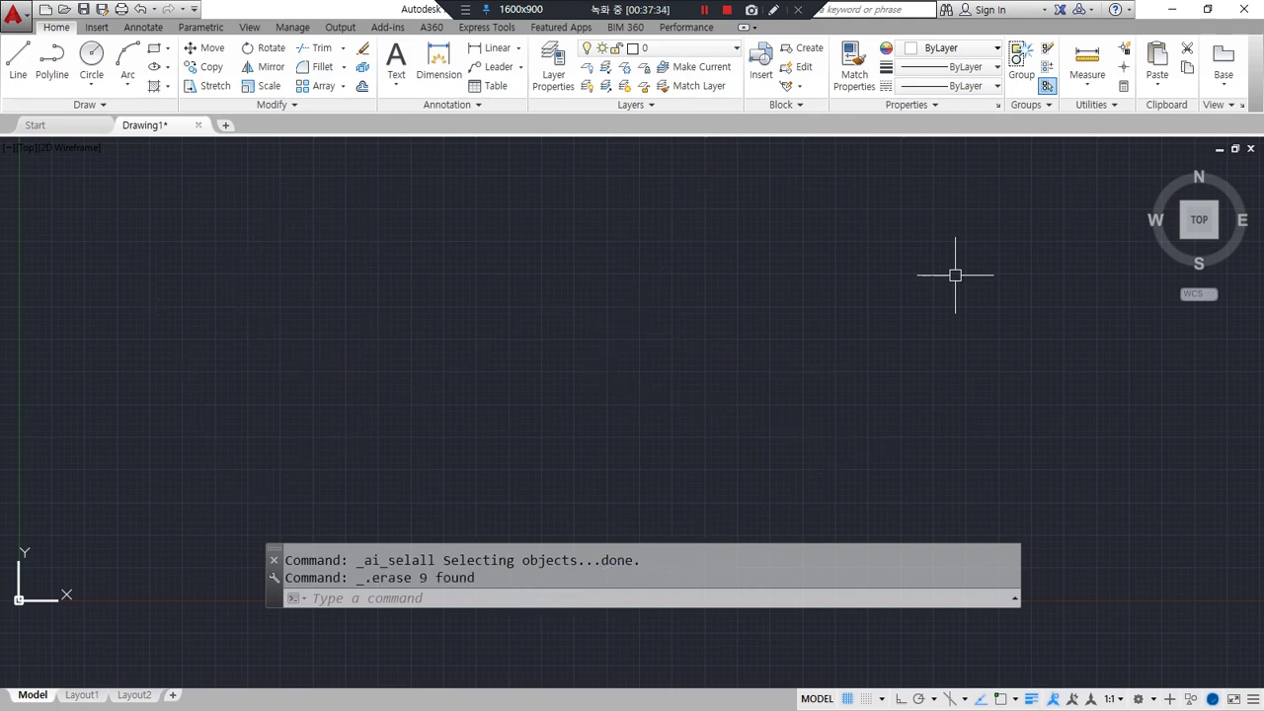
# Step: Return to the Notepad notes and add the line "AutoCAD" below the drafting tool entries
pyautogui.hotkey('alt', 'Tab')
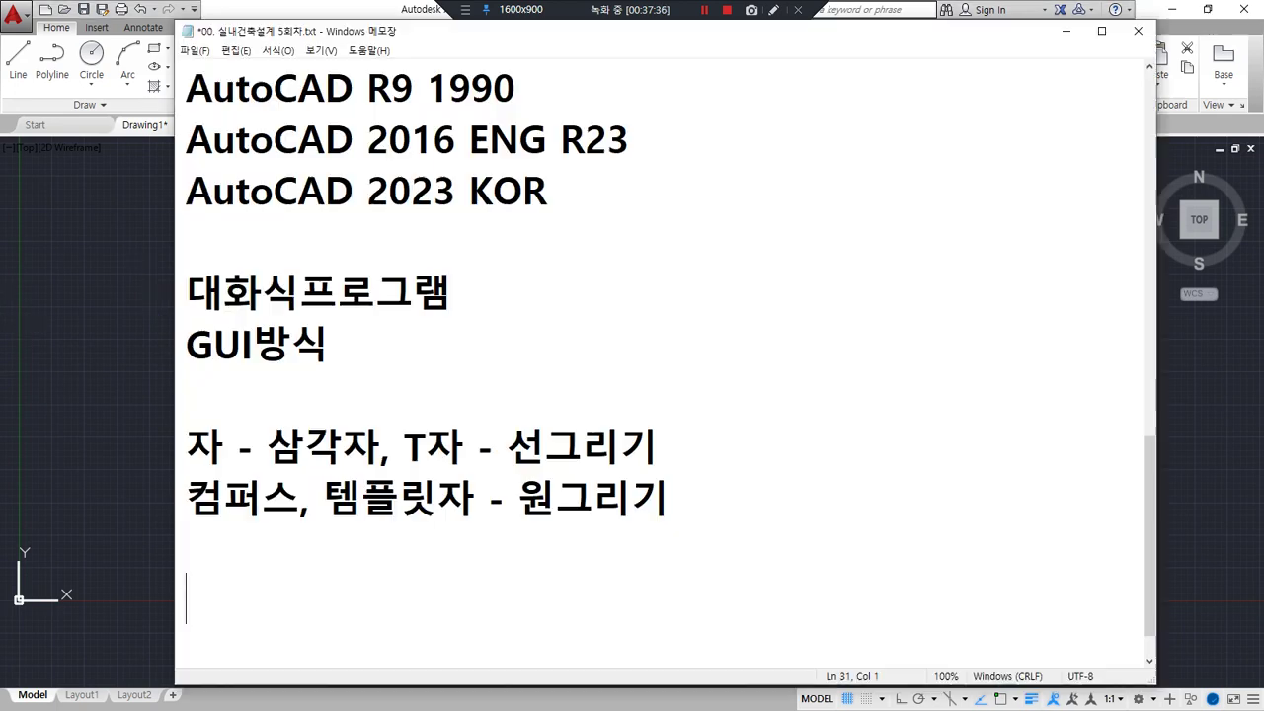
pyautogui.scroll(-1, 759, 496)
pyautogui.write('a')
pyautogui.press('BackSpace')
pyautogui.write('A')
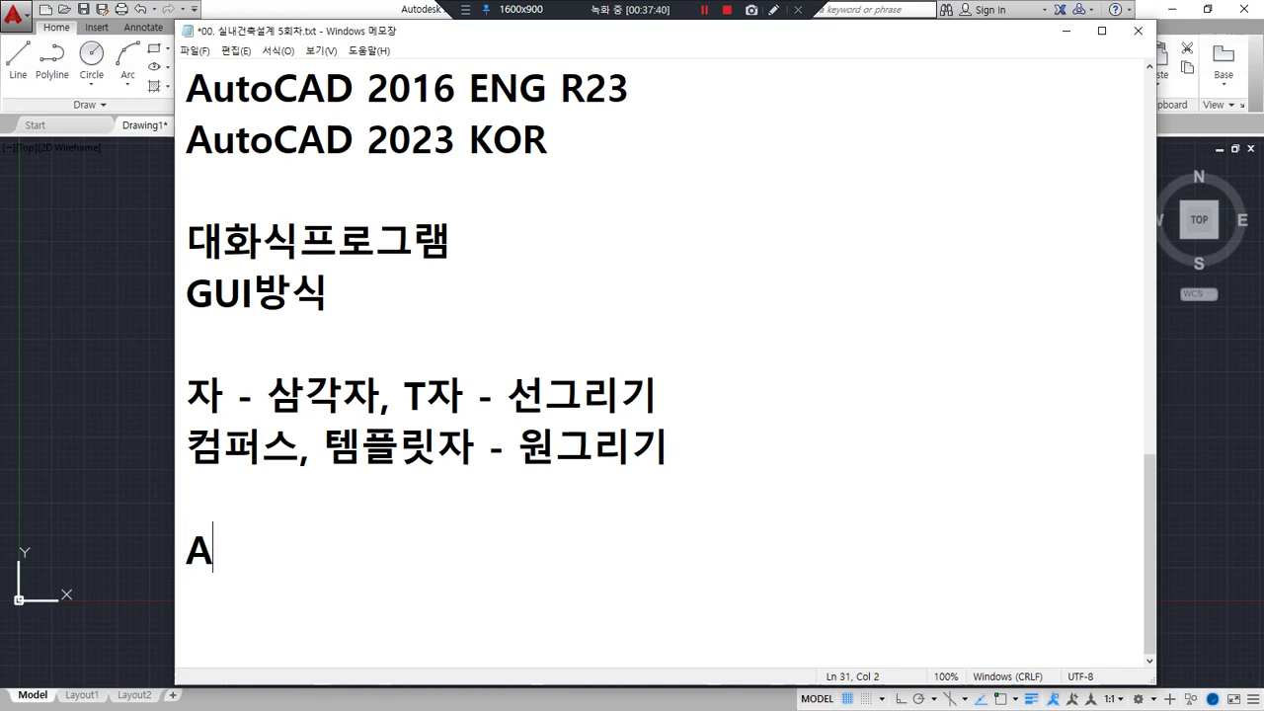
pyautogui.write('utoCAD')
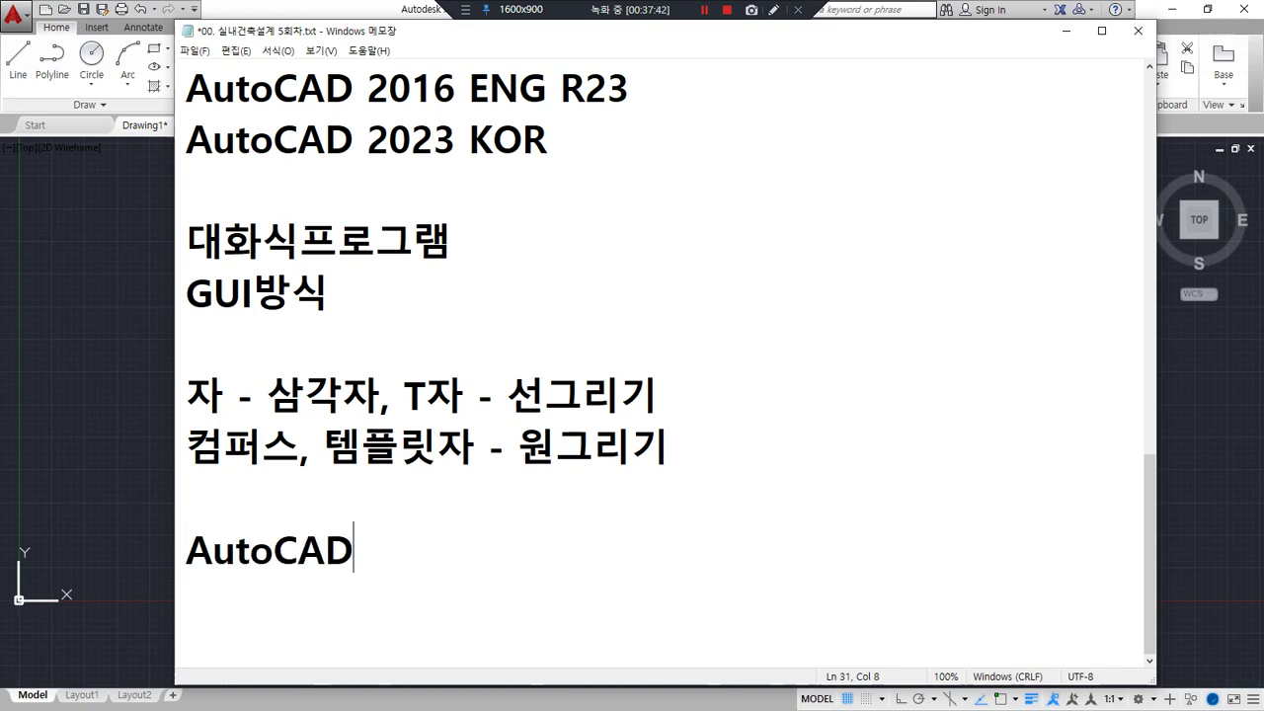
# Step: Insert the line "CAD = Computer Added Design CAM" directly above the new "AutoCAD" line
pyautogui.click(756, 494)
pyautogui.press('Return')
pyautogui.write('CAD = ')
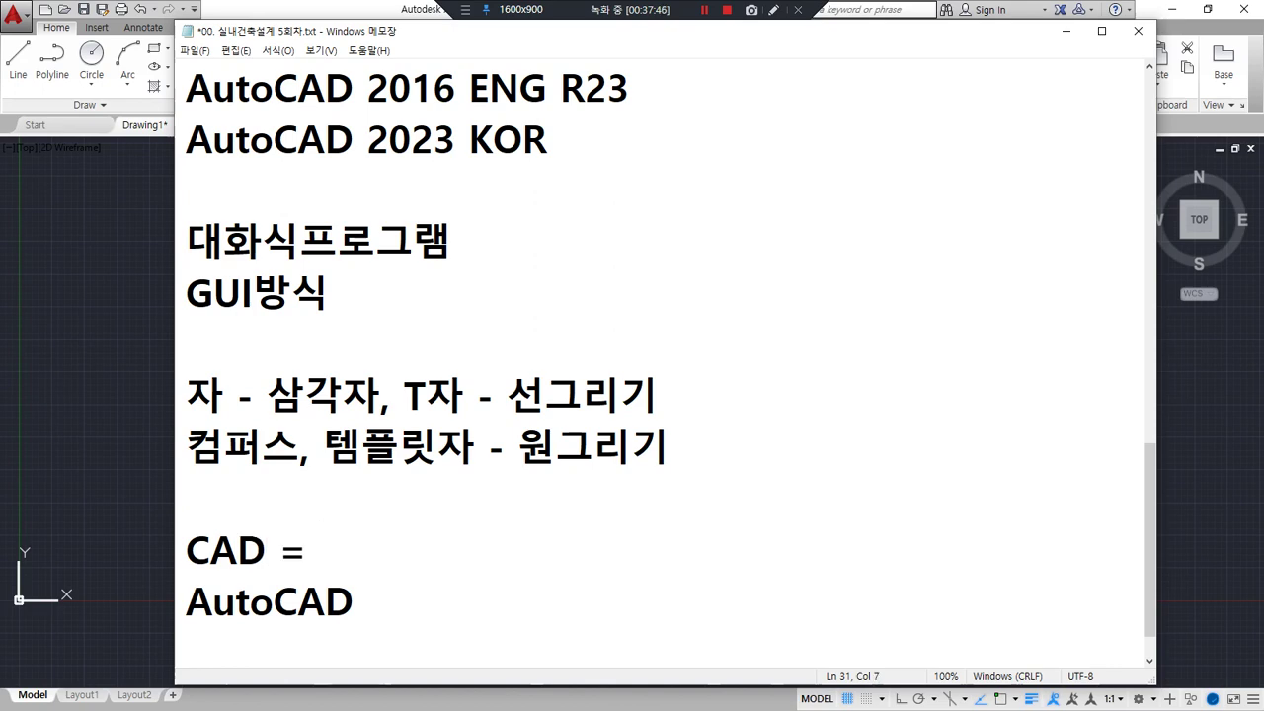
pyautogui.write('Computer ')
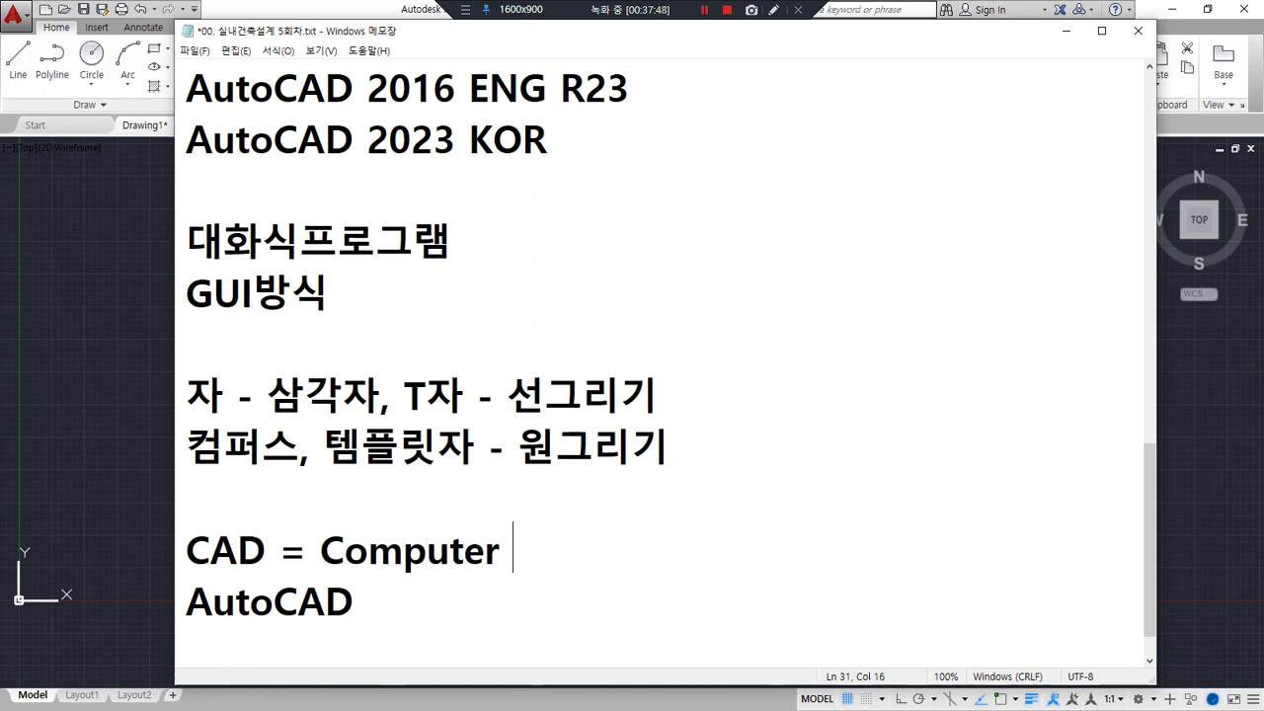
pyautogui.write('Added ')
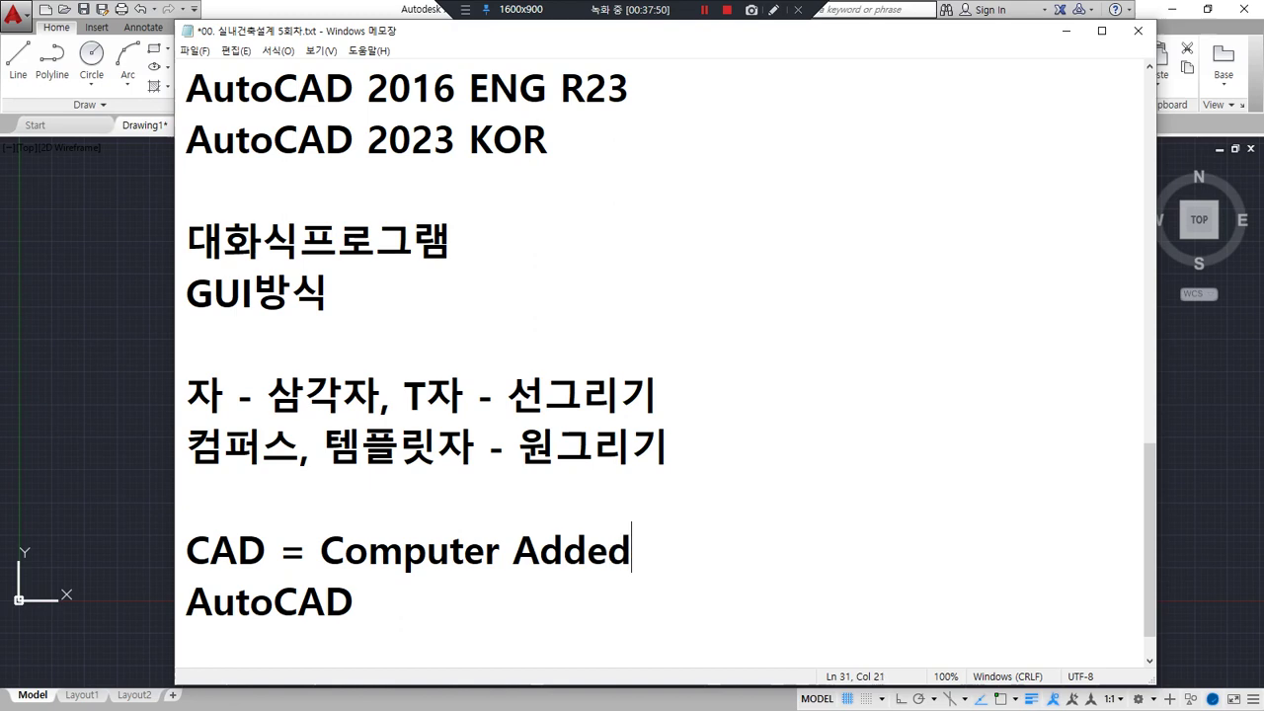
pyautogui.write('Design')
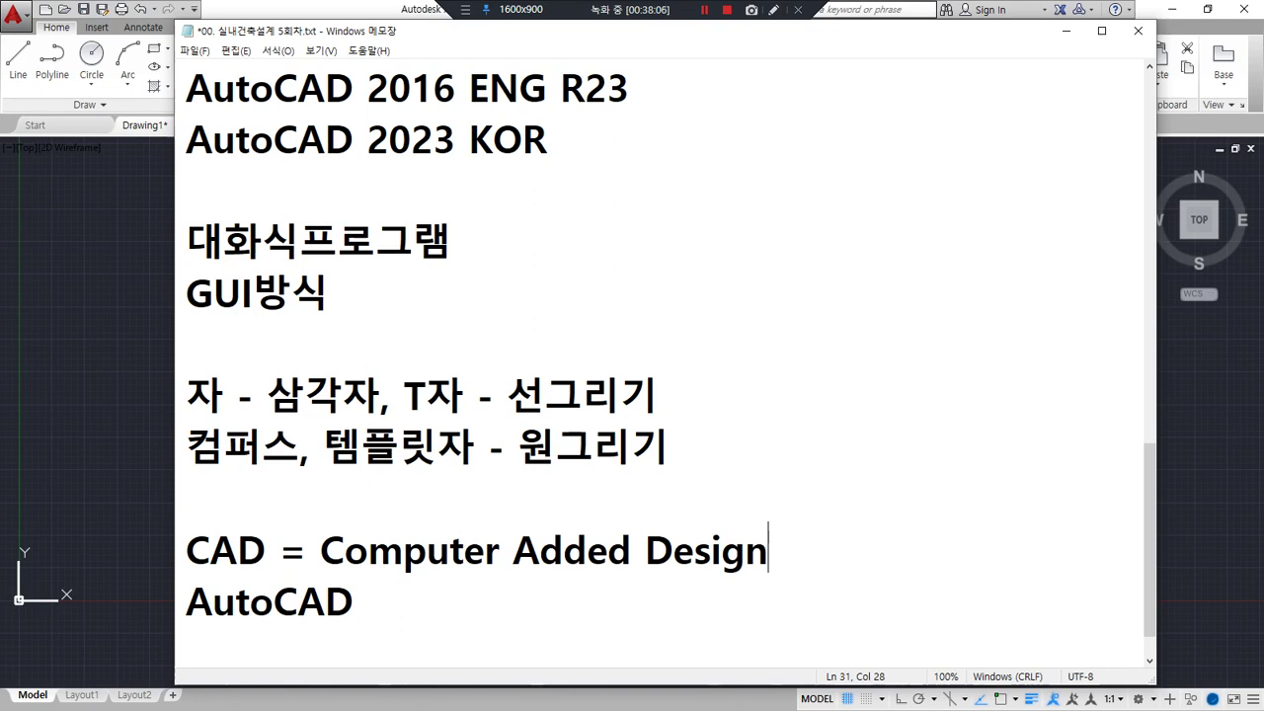
pyautogui.write('CAM')
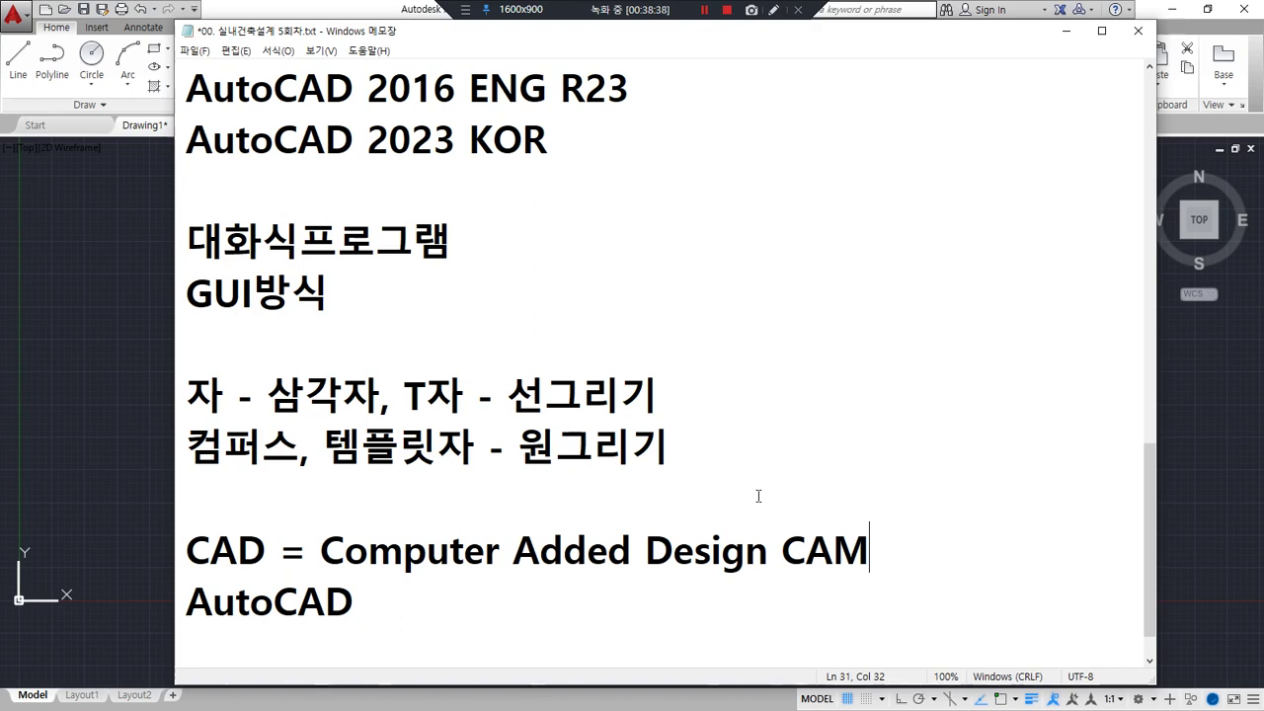
# Step: Extend the last "AutoCAD" line so it reads "AutoCAD AutoDESK사의 CAD"
pyautogui.scroll(-1, 671, 524)
pyautogui.click(521, 569)
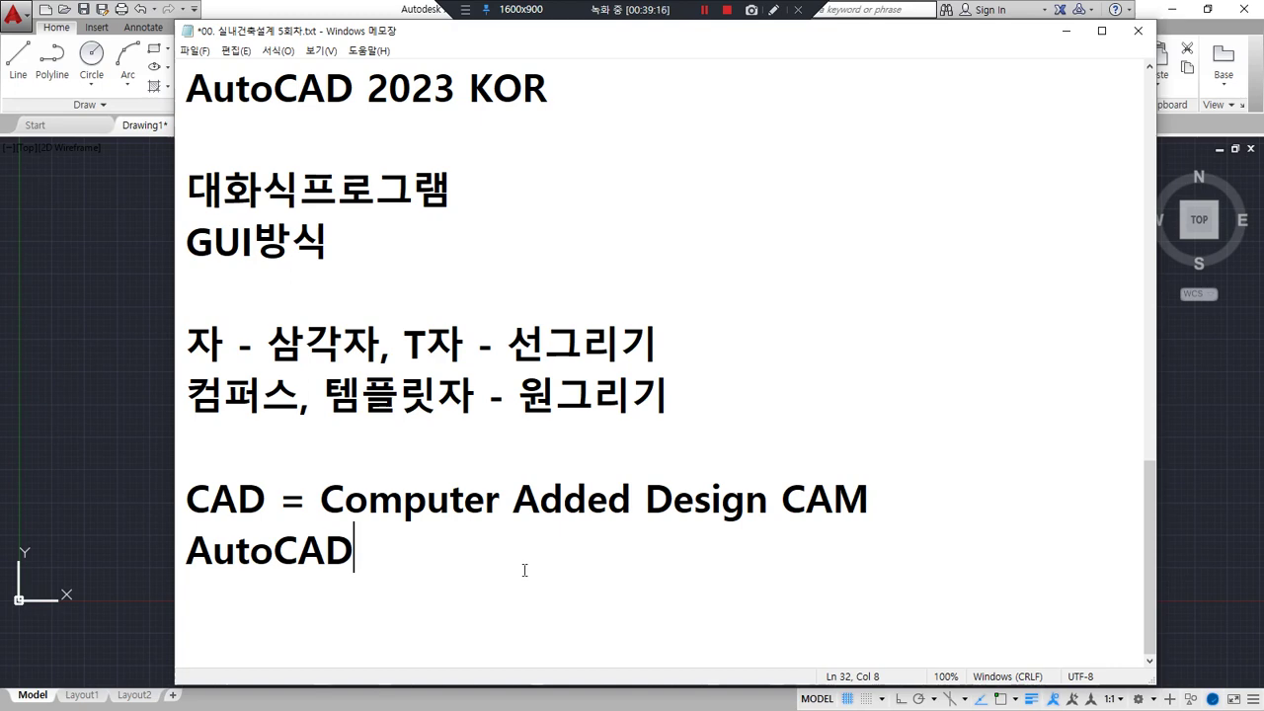
pyautogui.write('Au')
pyautogui.write('toDESK')
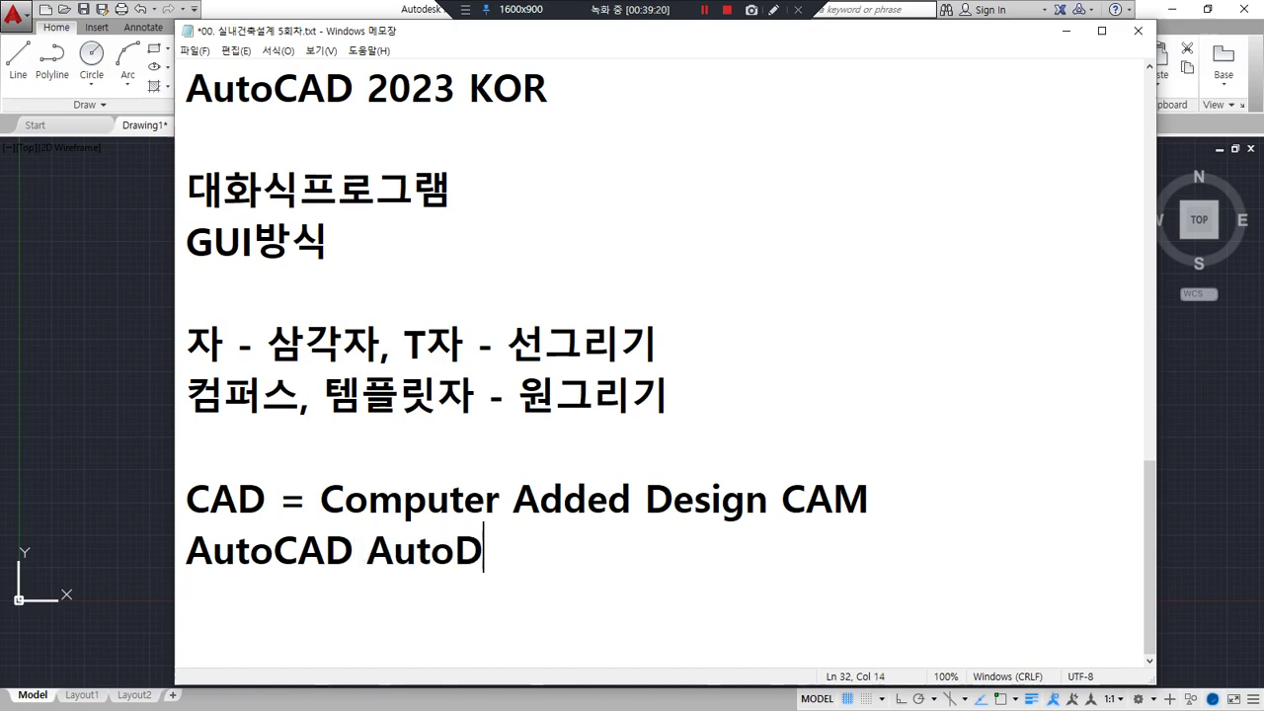
pyautogui.write('사 ')
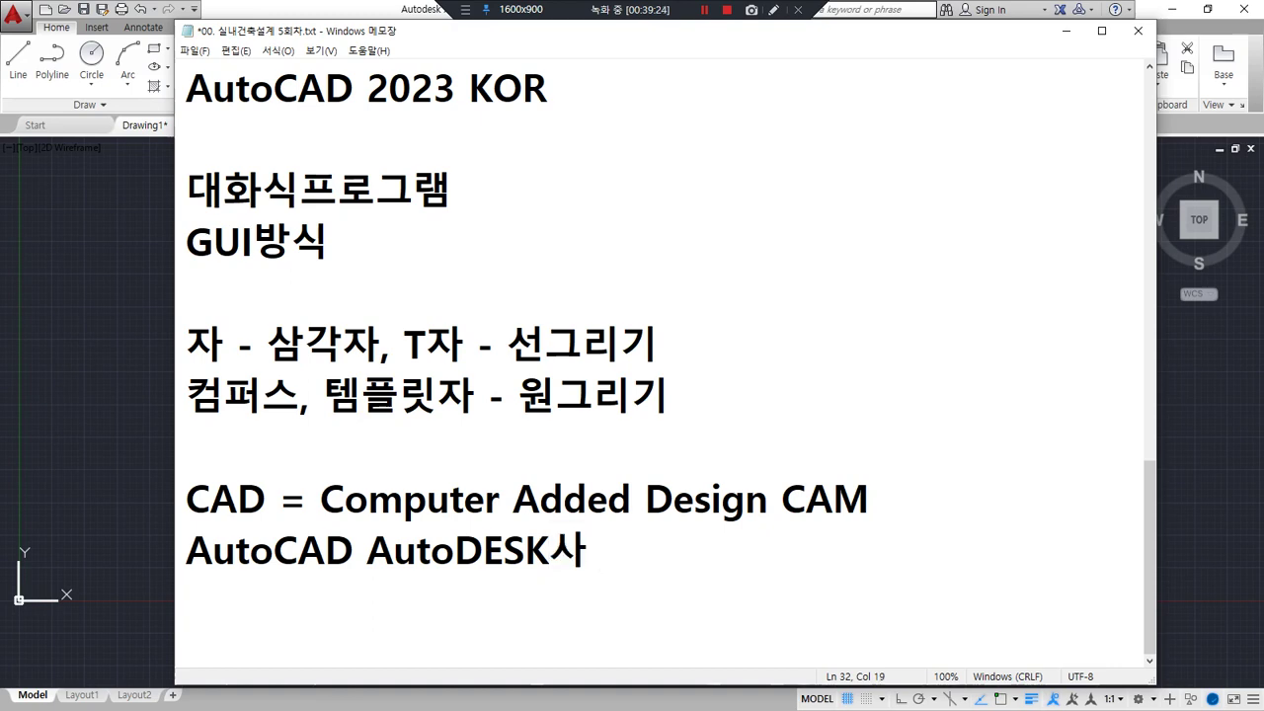
pyautogui.write('CAD')
pyautogui.press('Left')
pyautogui.press('Left')
pyautogui.press('Left')
pyautogui.press('Left')
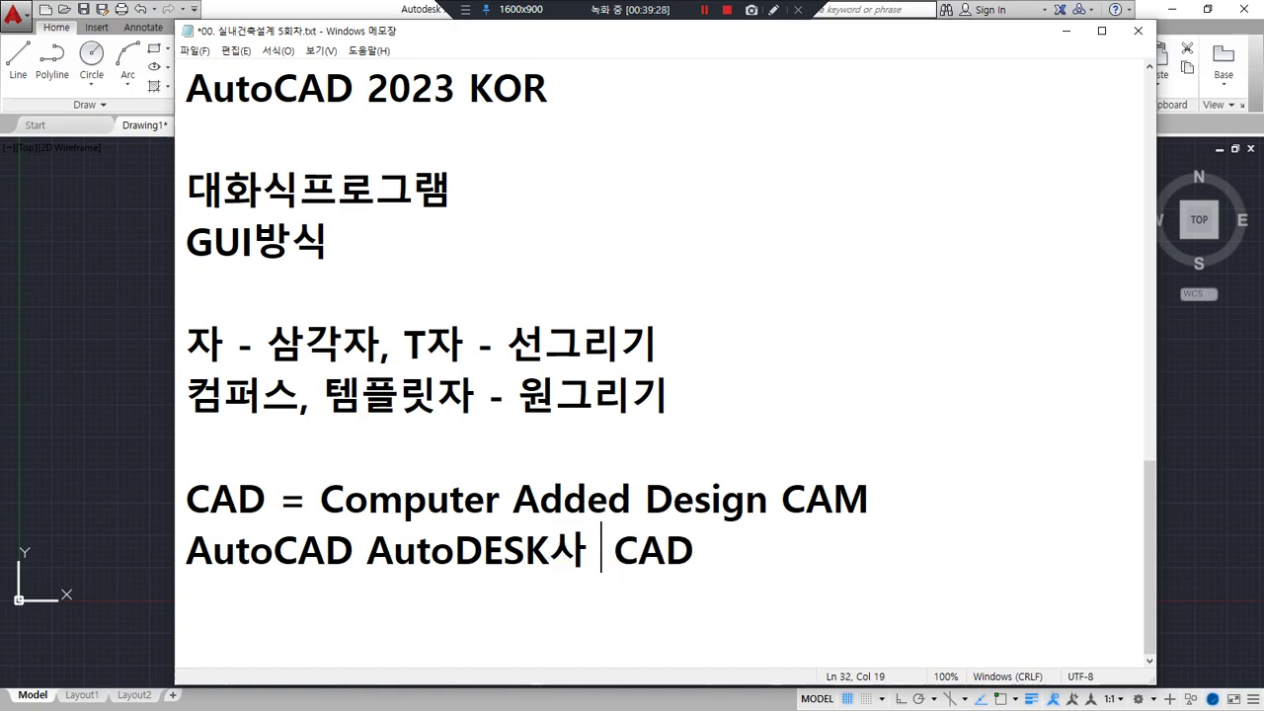
pyautogui.press('BackSpace')
pyautogui.write('의')
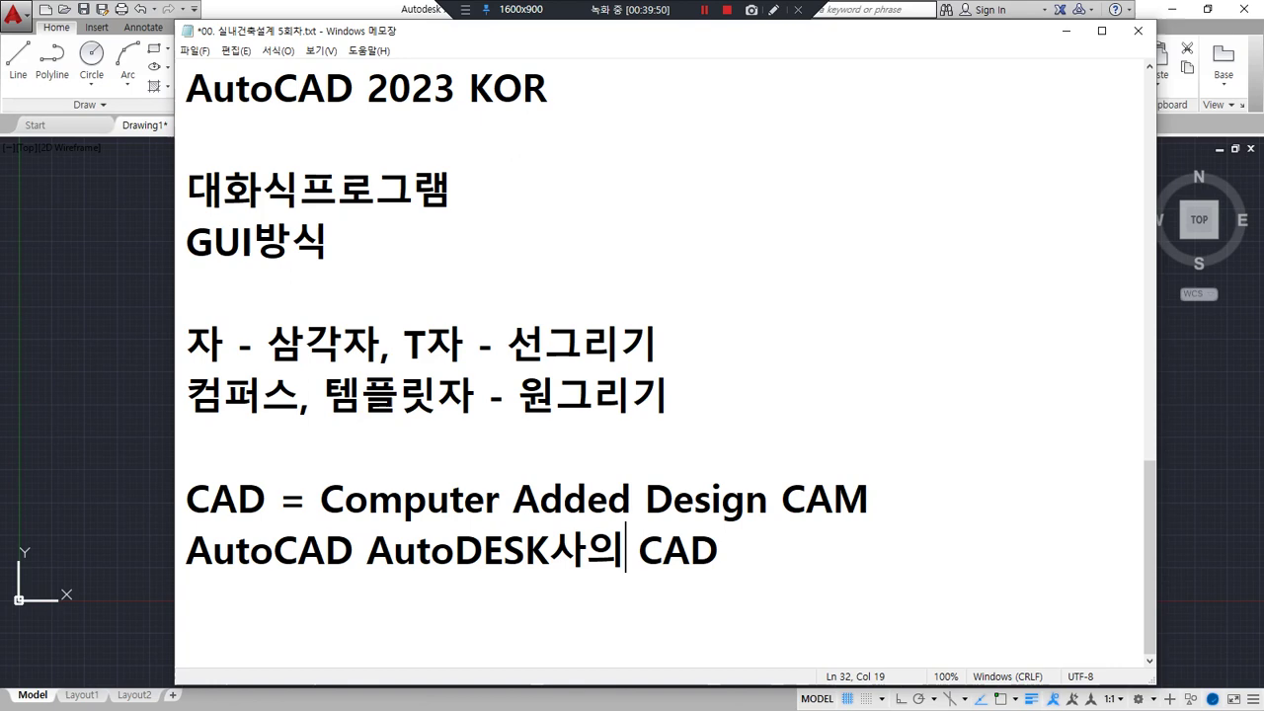
# Step: Leave one blank line below the AutoDESK entry and add "범용CAD" and "전용CAD" on separate lines
pyautogui.press('End')
pyautogui.press('Return')
pyautogui.press('Return')
pyautogui.press('Return')
pyautogui.press('Return')
pyautogui.press('Return')
pyautogui.press('Up')
pyautogui.press('Up')
pyautogui.press('Up')
pyautogui.press('Up')
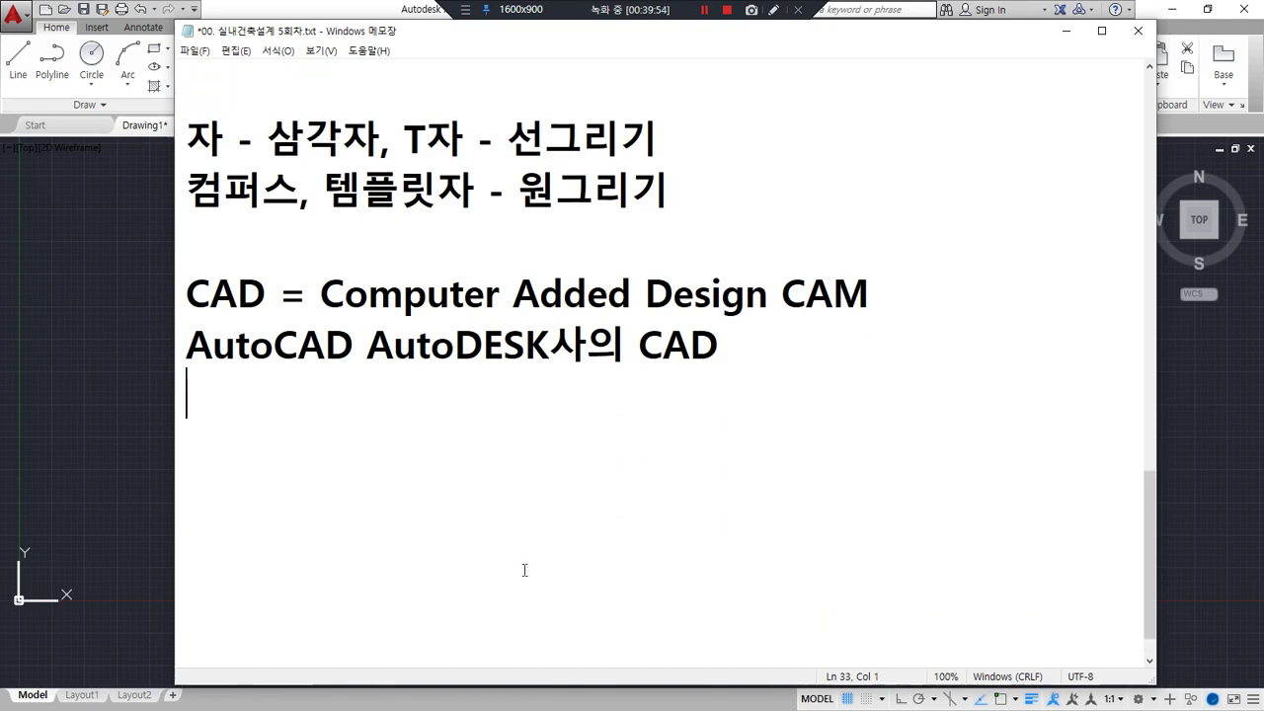
pyautogui.press('Down')
pyautogui.write('ㅃ')
pyautogui.press('BackSpace')
pyautogui.write('범용')
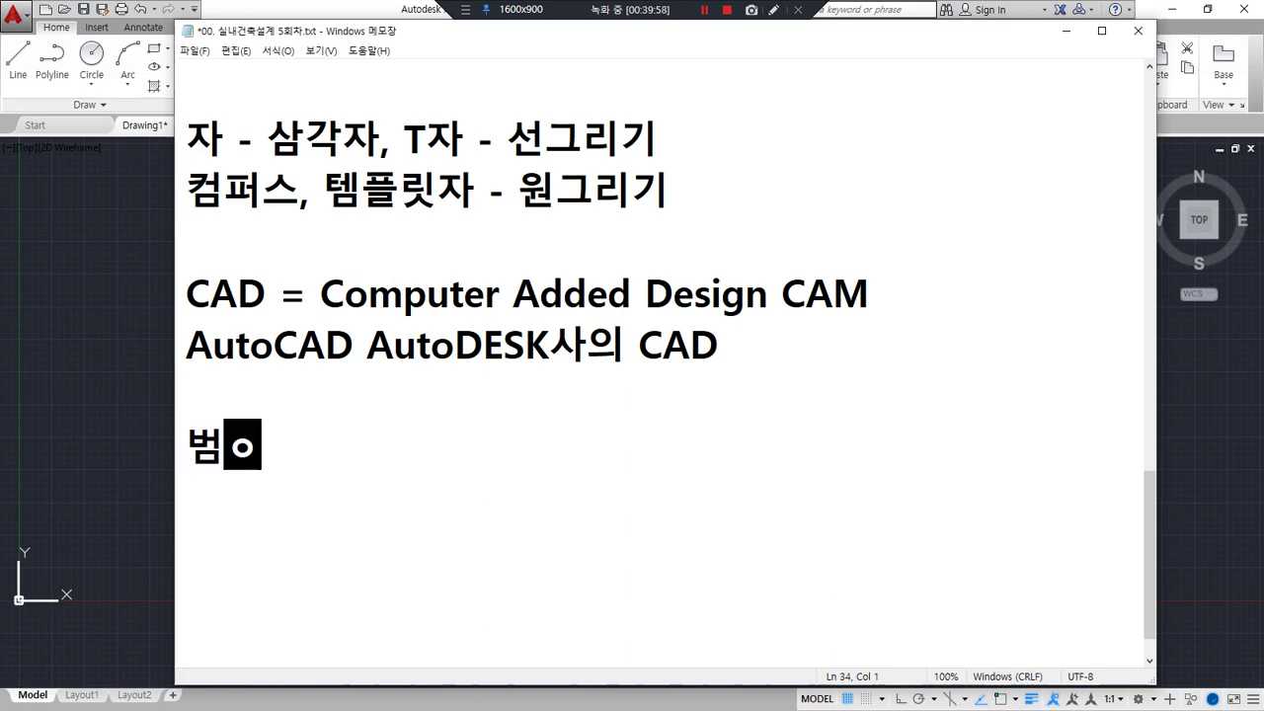
pyautogui.write('CAD')
pyautogui.press('Return')
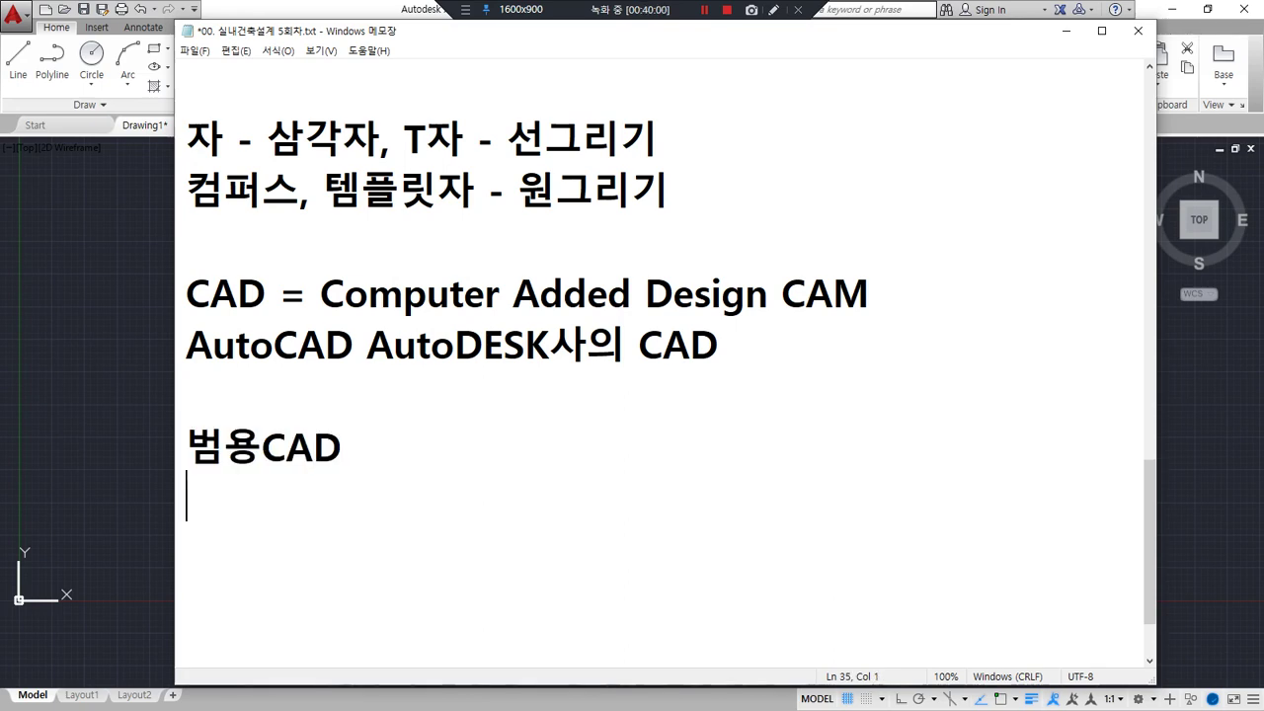
pyautogui.write('전용')
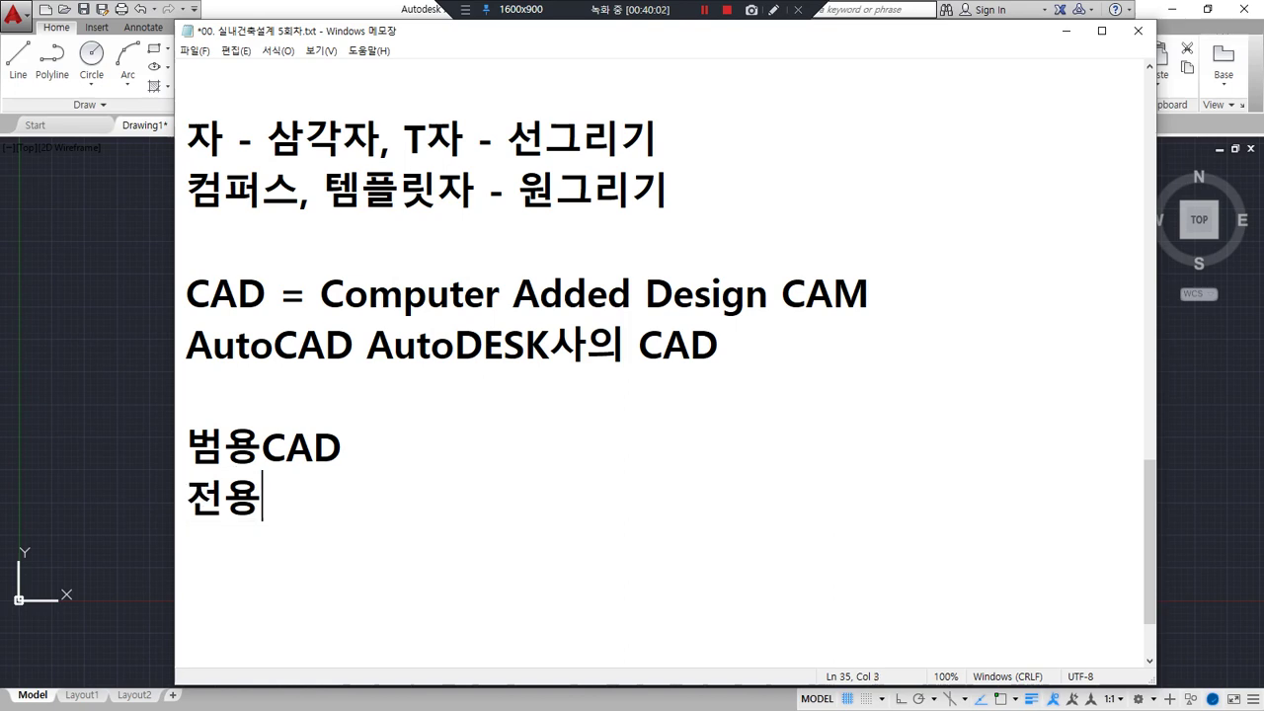
pyautogui.write('CAD')
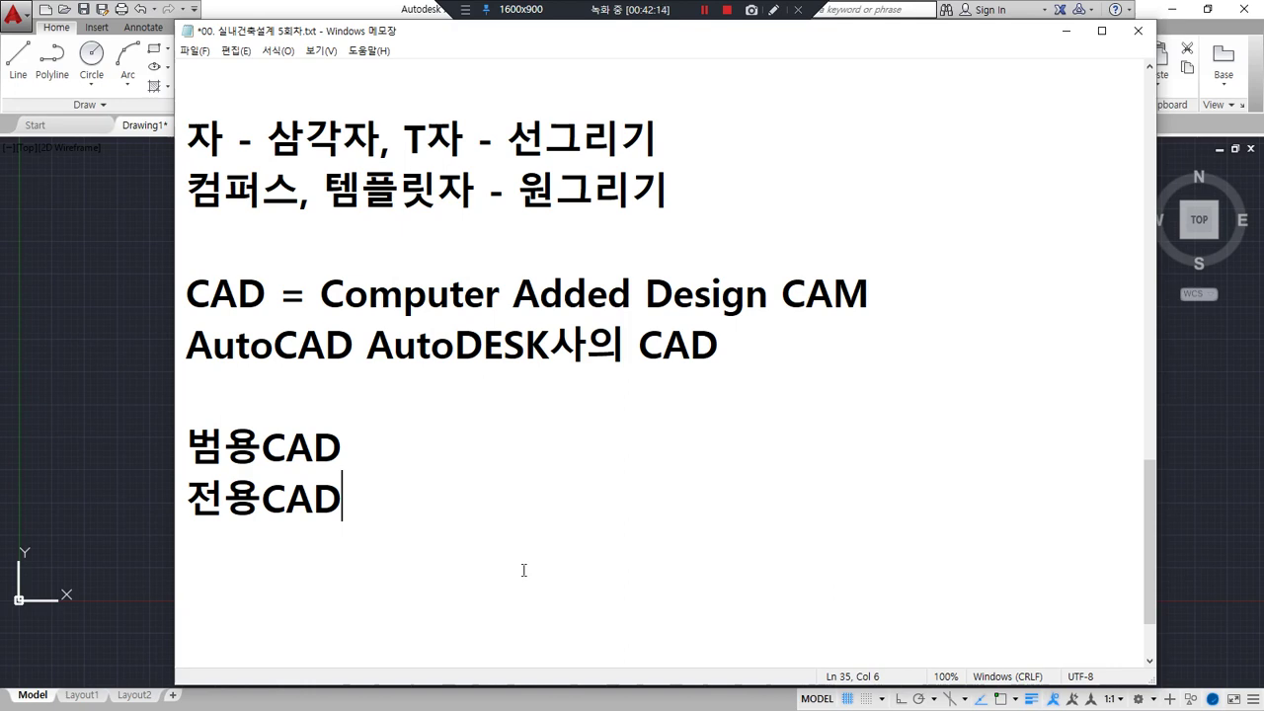
# Step: Append "- AutoCAD" to the "범용CAD" line and "- SolidWorks" to the "전용CAD" line
pyautogui.press('Up')
pyautogui.write('-')
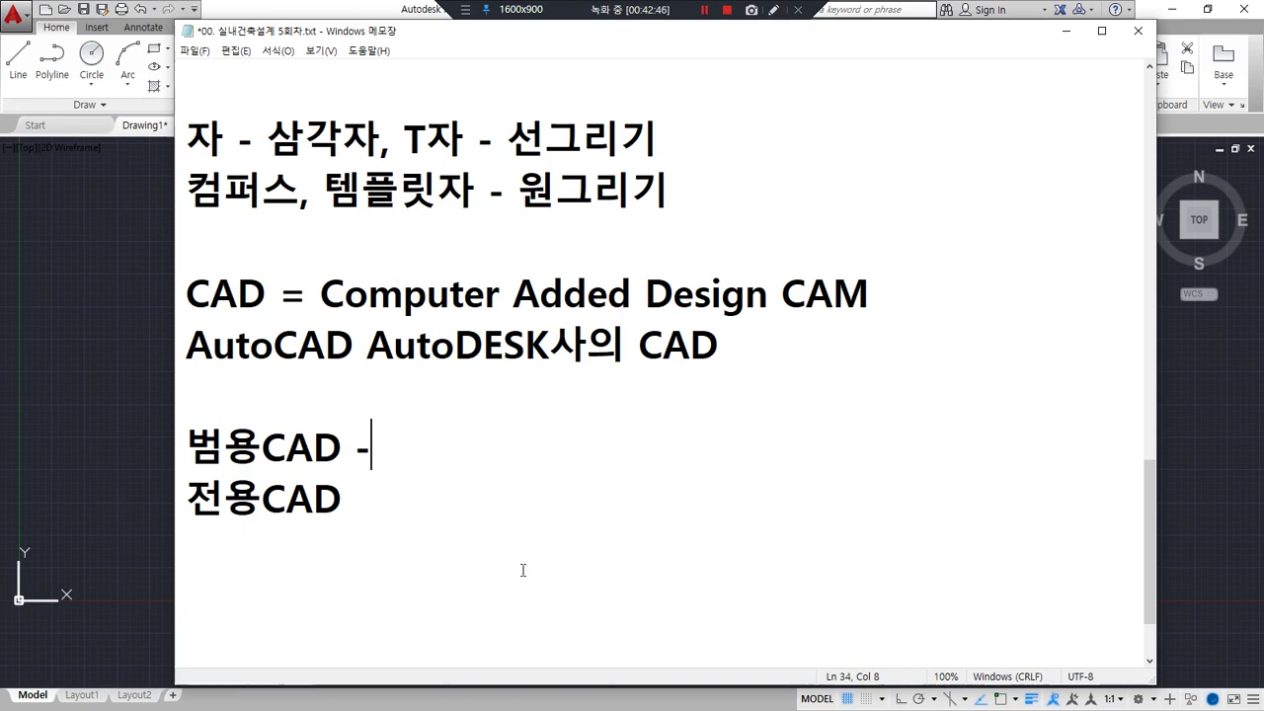
pyautogui.write('Au')
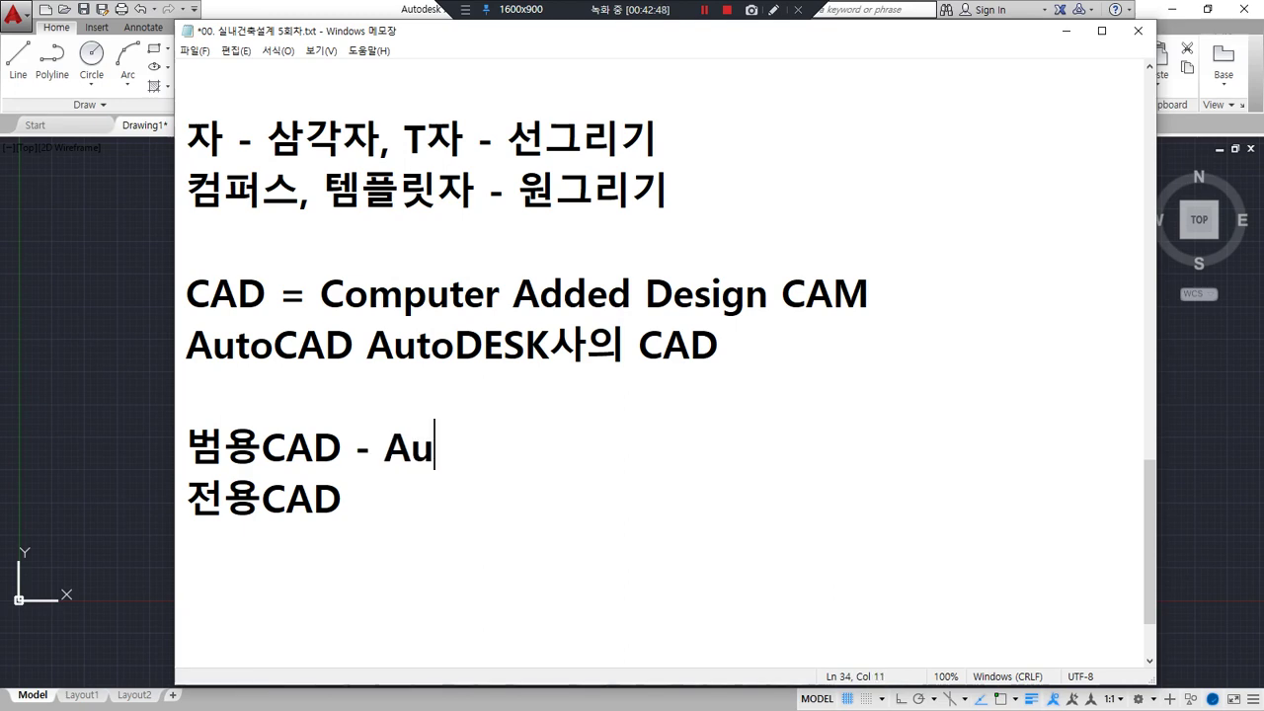
pyautogui.write('toCAD')
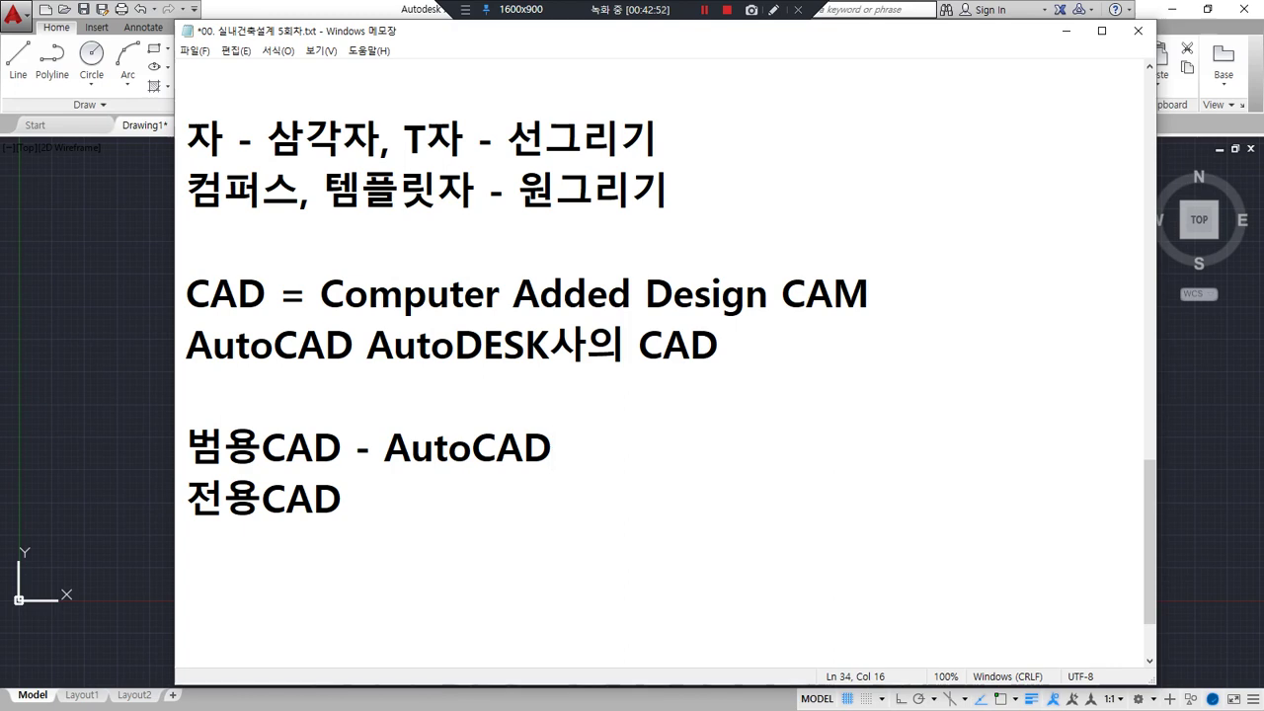
pyautogui.click(523, 570)
pyautogui.write('- Soli')
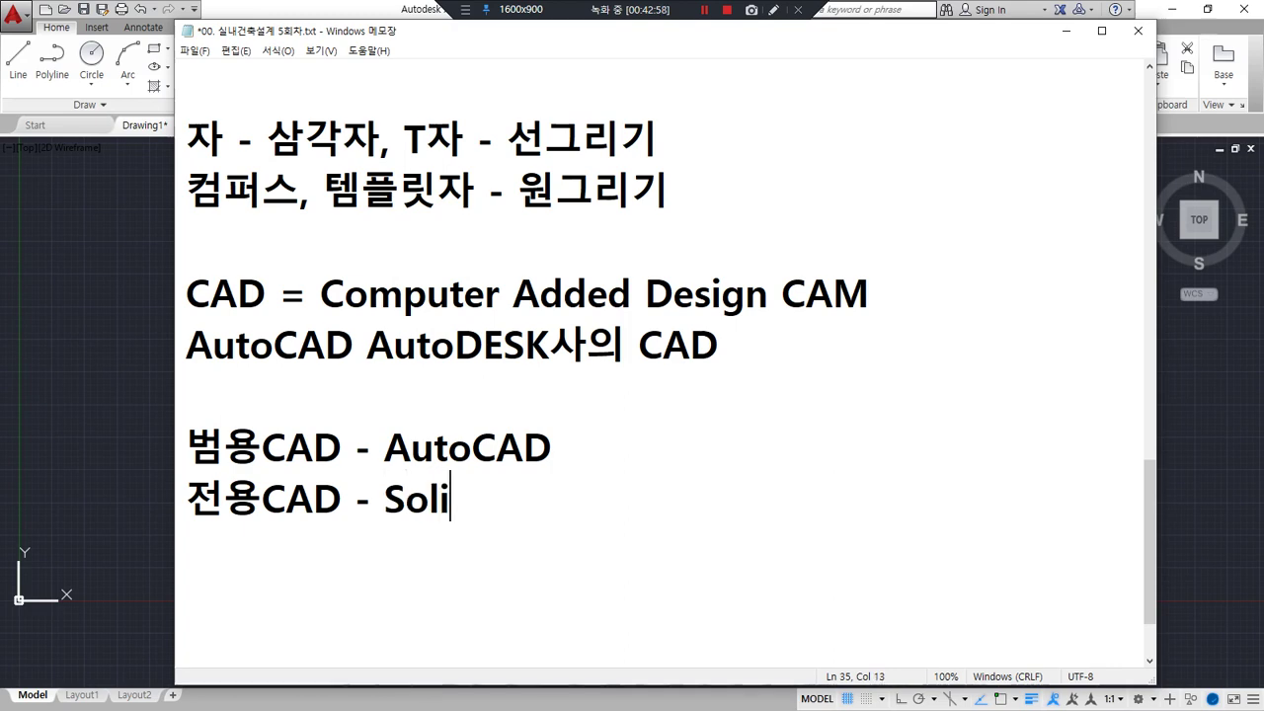
pyautogui.write('dWorks')
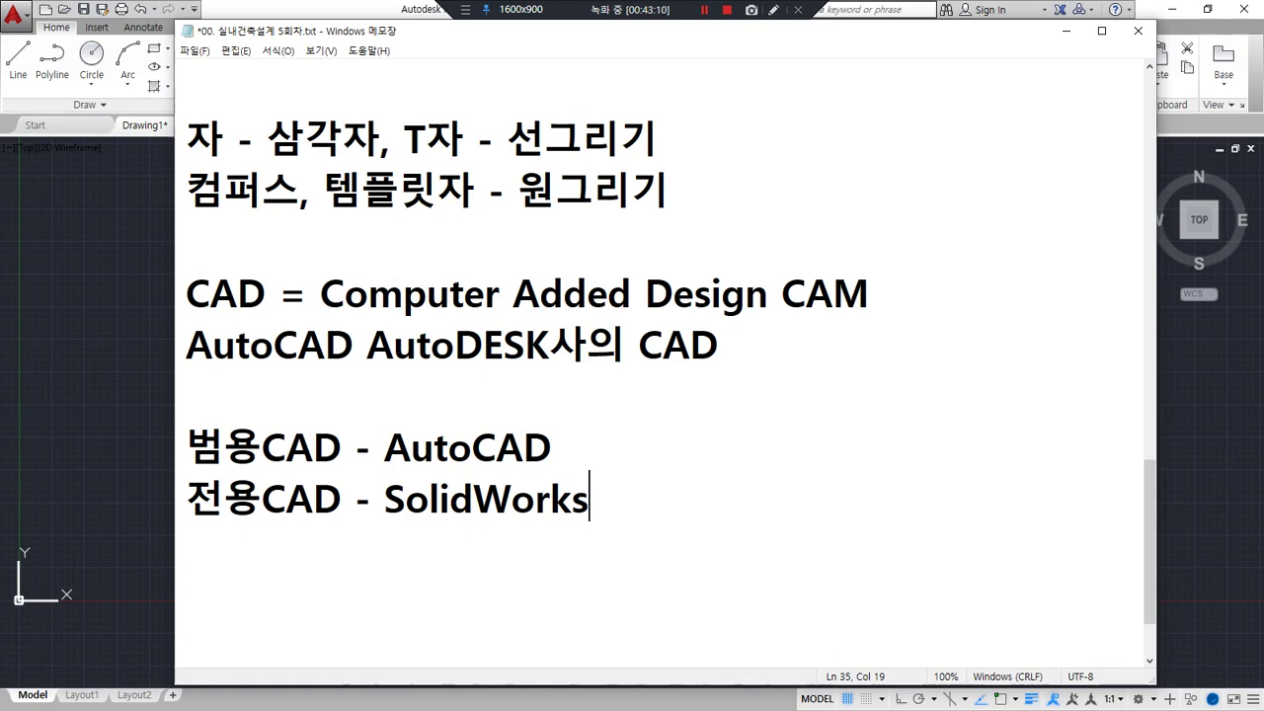
# Step: Append ", CATIA, 레빗" to the end of the "전용CAD - SolidWorks" line
pyautogui.write(', C')
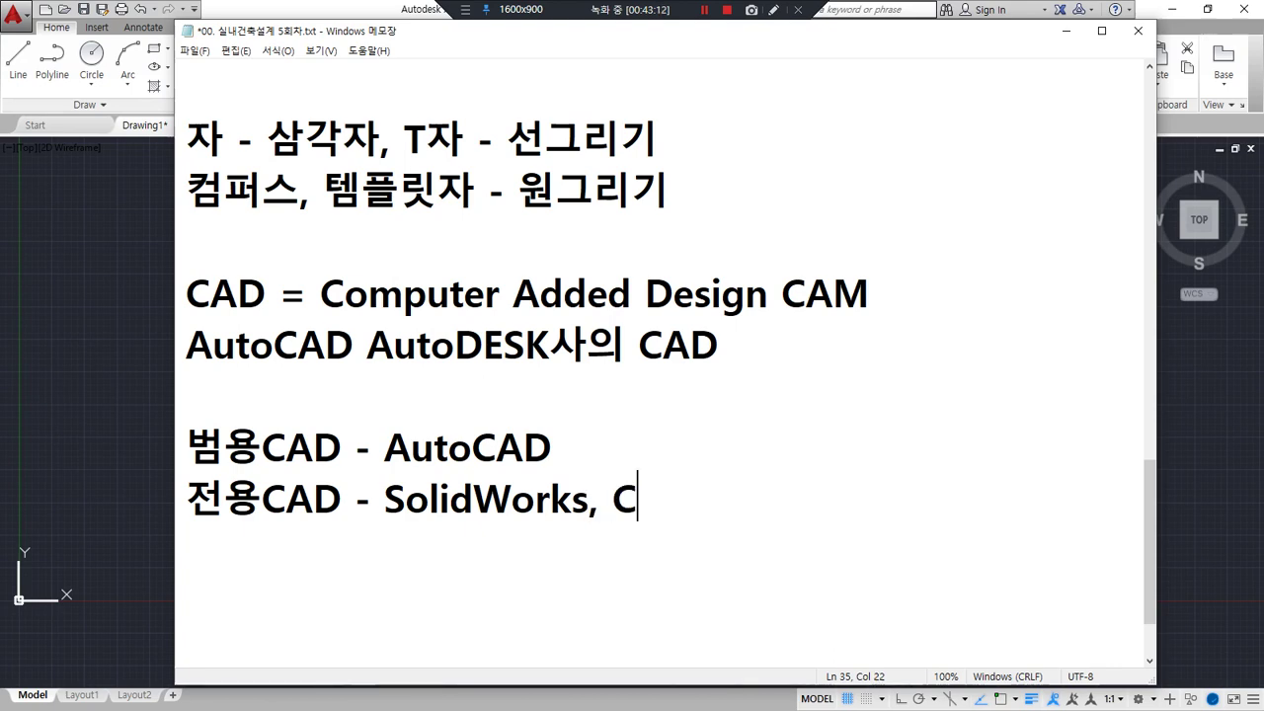
pyautogui.write('ATIA')
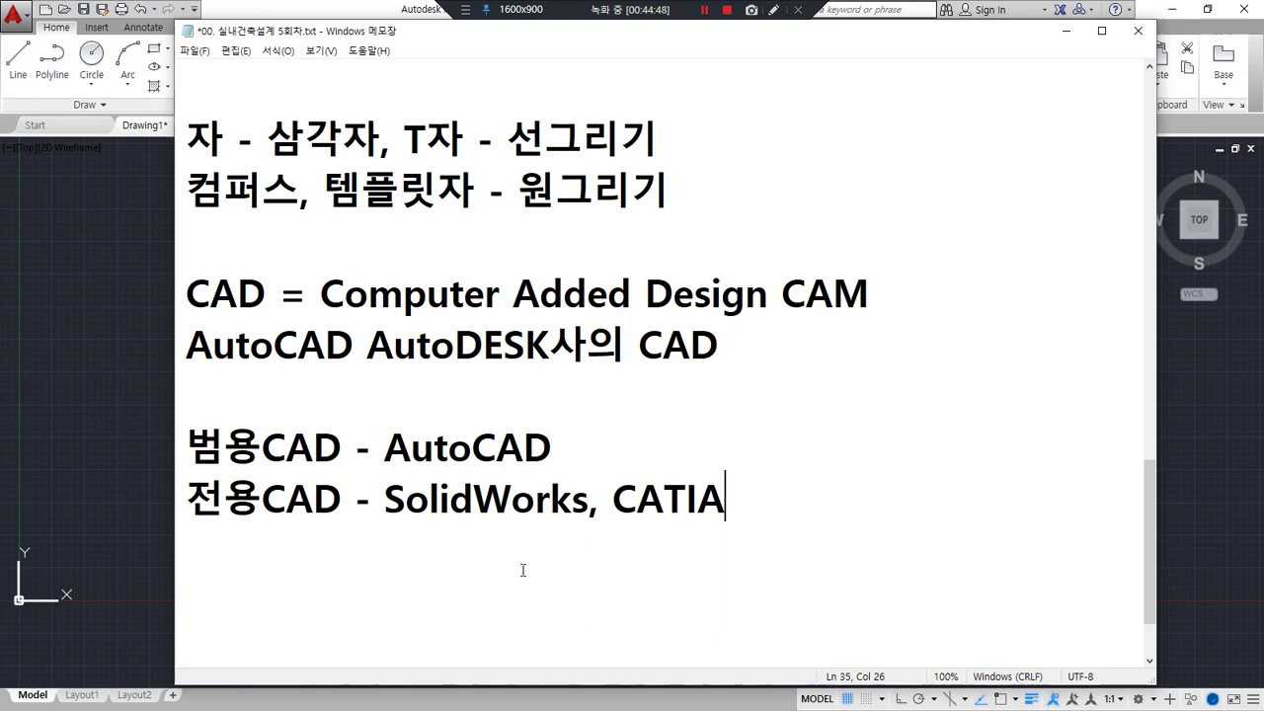
pyautogui.write(', 레빗')
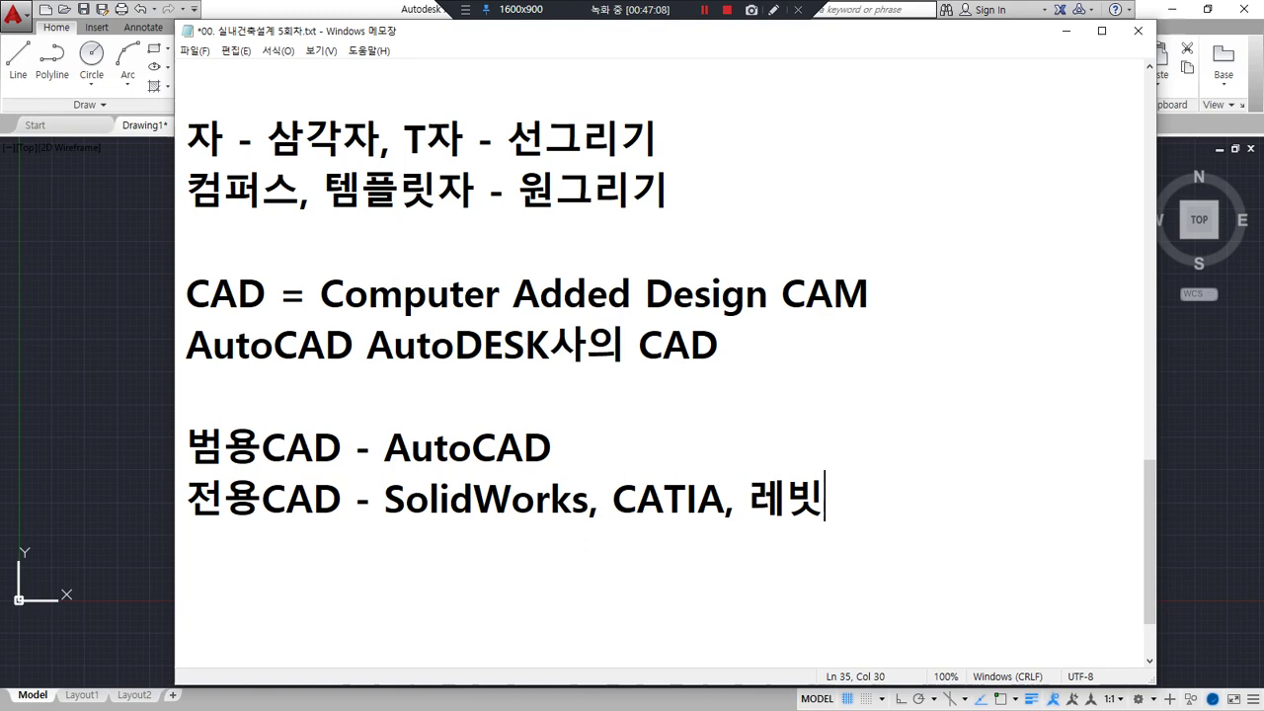
# Step: Leave one blank line below the "전용CAD" entry and add the line "Line (선그리기 명령 L)"
pyautogui.press('Return')
pyautogui.press('Return')
pyautogui.scroll(-1, 485, 562)
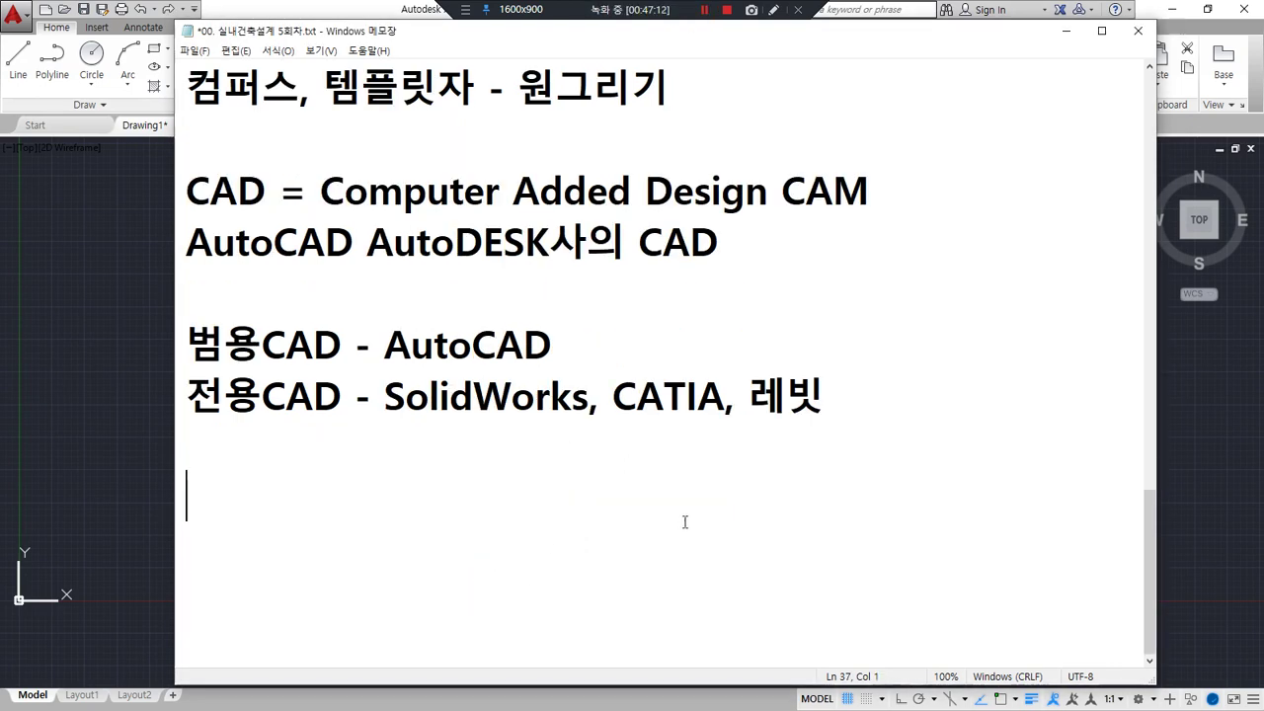
pyautogui.write('Line')
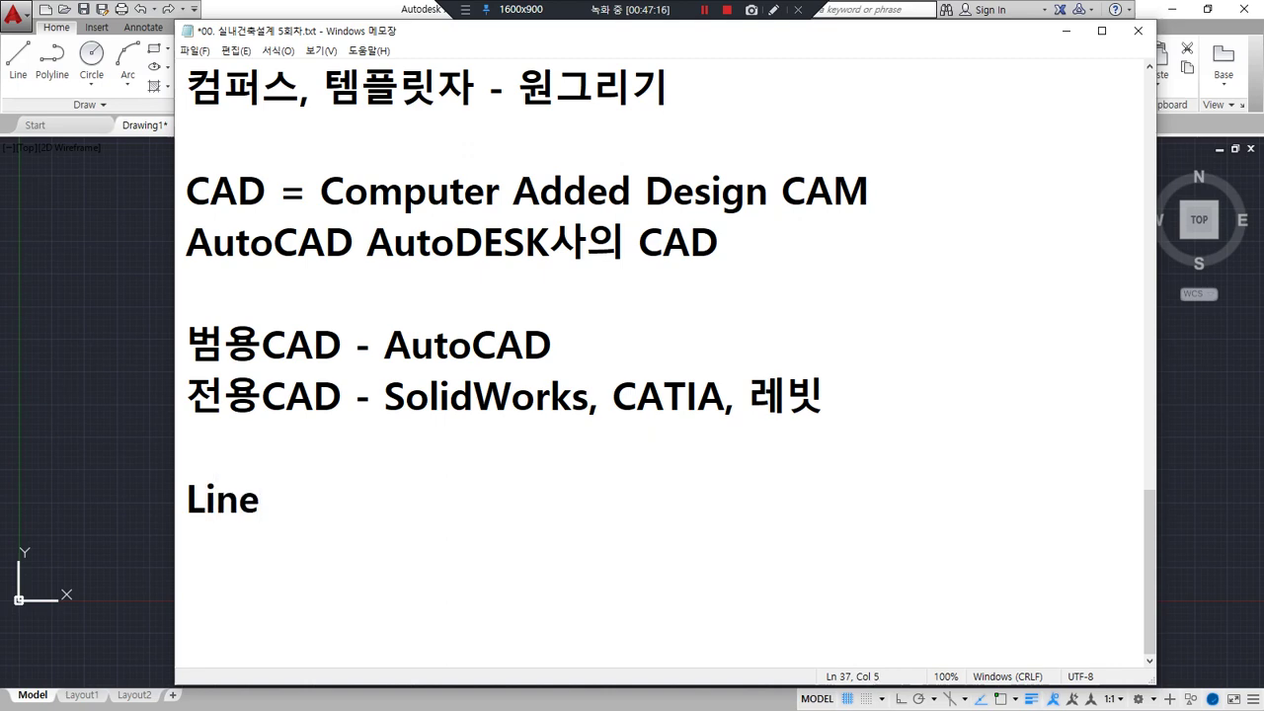
pyautogui.write(' (선그리기 명령)')
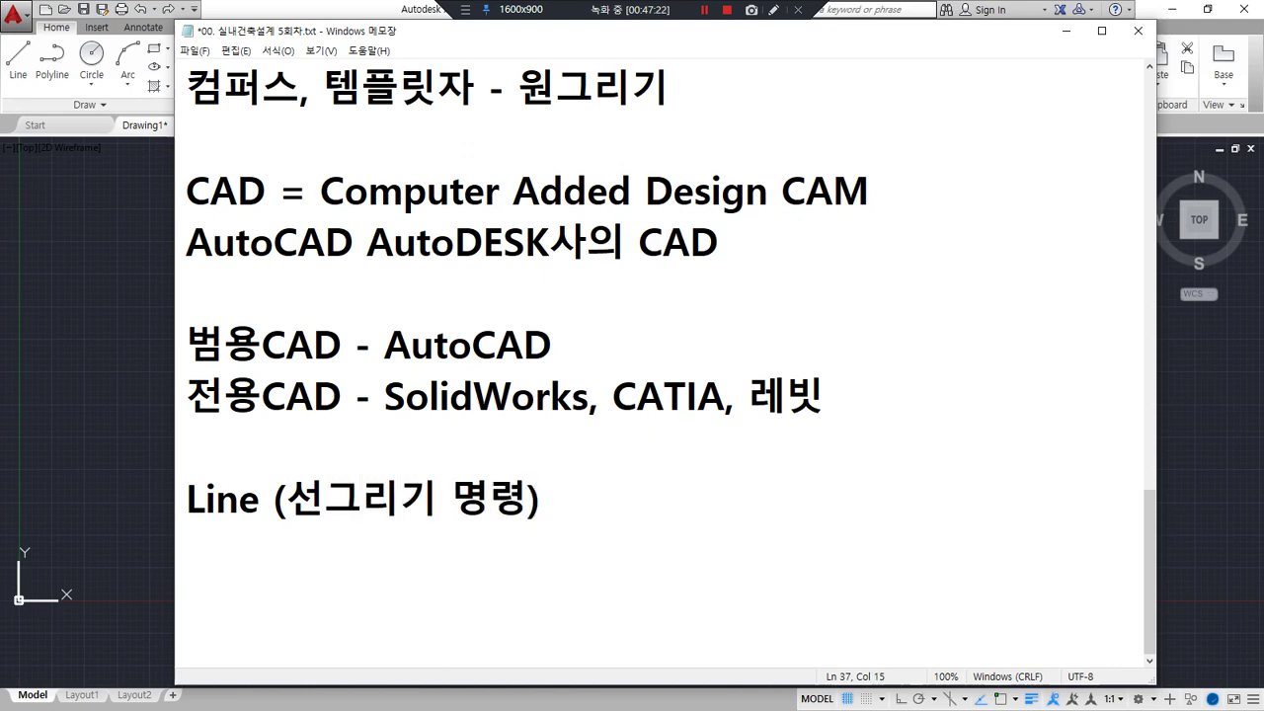
pyautogui.press('Left')
pyautogui.write('L')
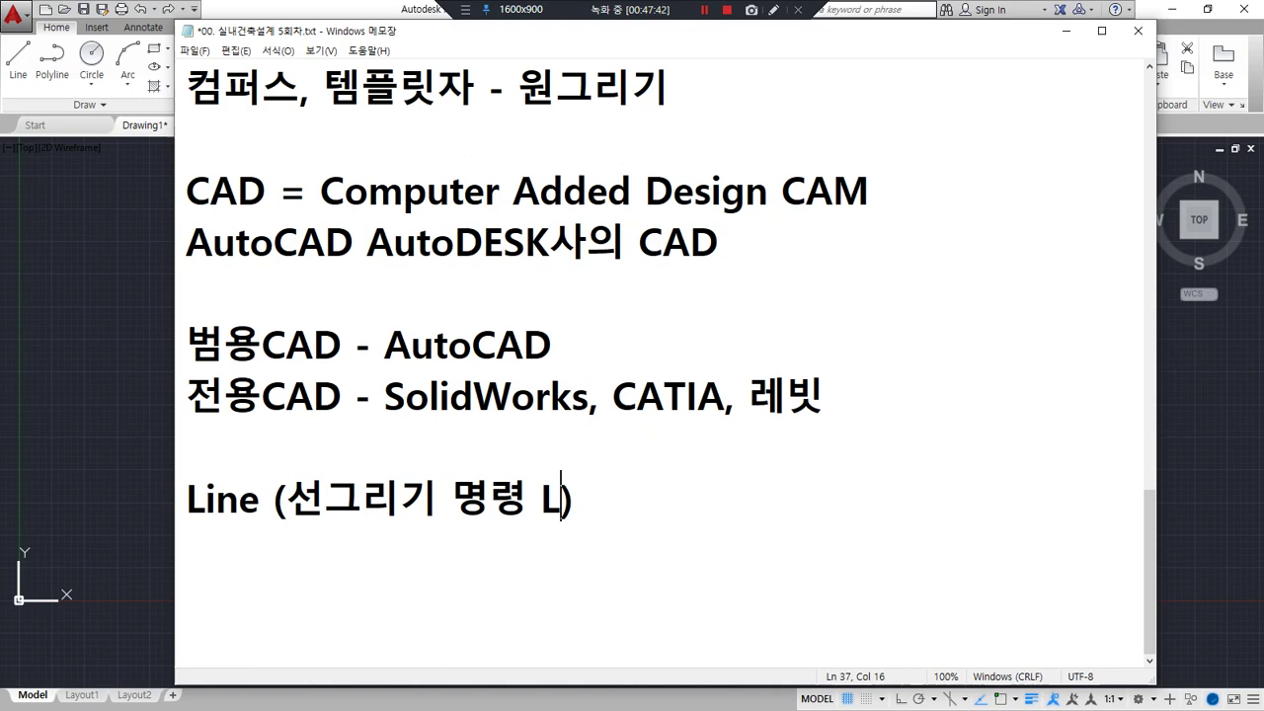
# Step: Add the command names "TRim", "EXtend" and "AreA" on separate lines below the Line entry
pyautogui.press('End')
pyautogui.press('Return')
pyautogui.write('TRim')
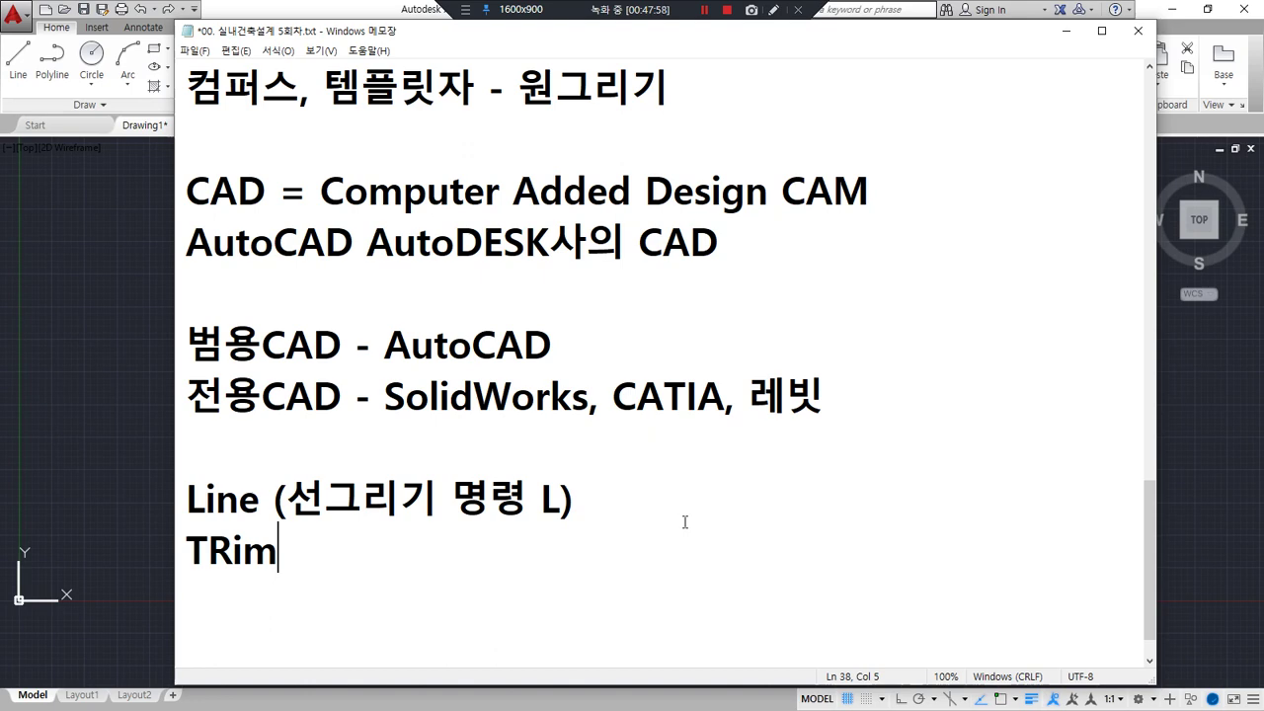
pyautogui.press('Return')
pyautogui.write('EXtend')
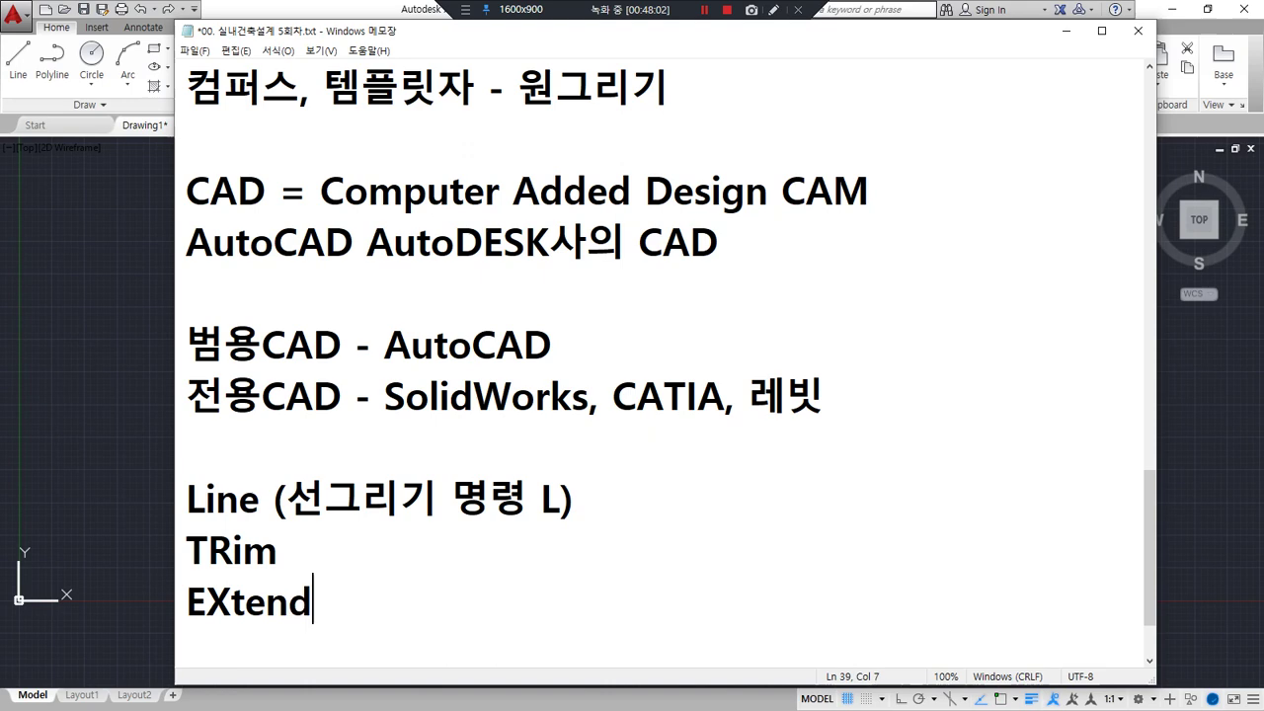
pyautogui.press('Return')
pyautogui.write('A')
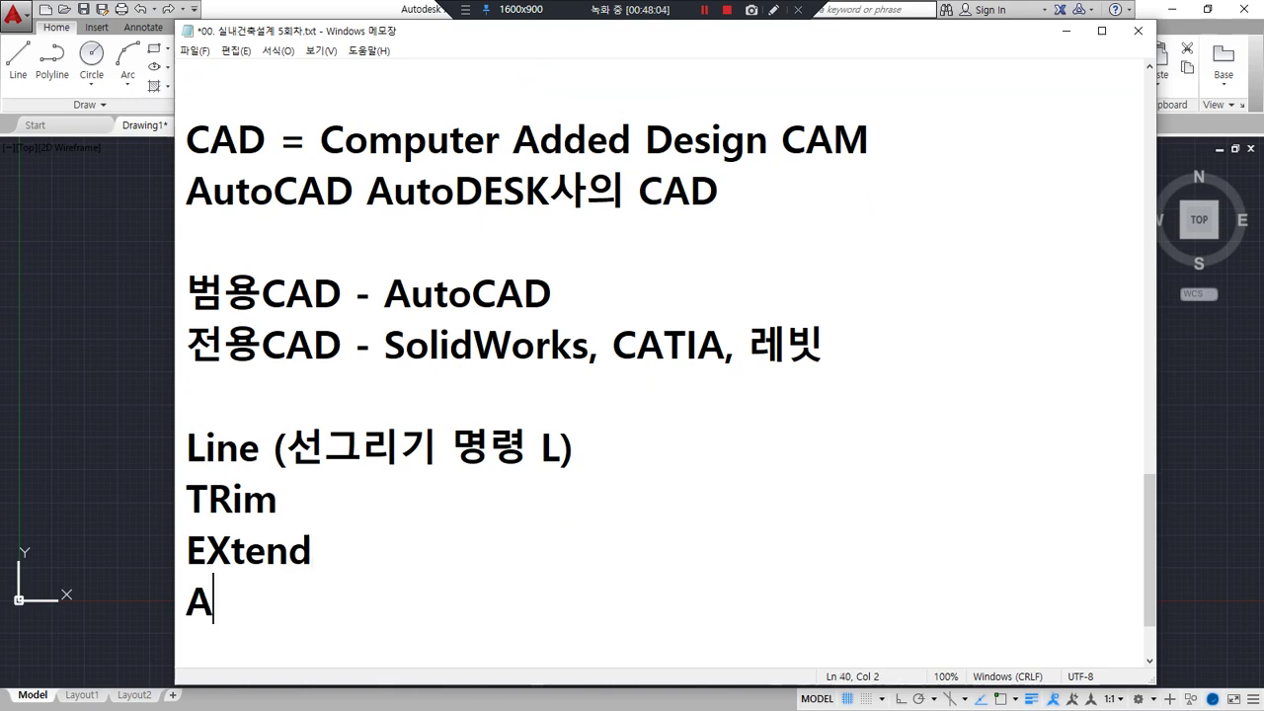
pyautogui.write('reA')
# Step: Switch to AutoCAD, move the floating command line to the drawing area's upper edge, and draw a zigzag of four connected line segments
pyautogui.click(82, 244)
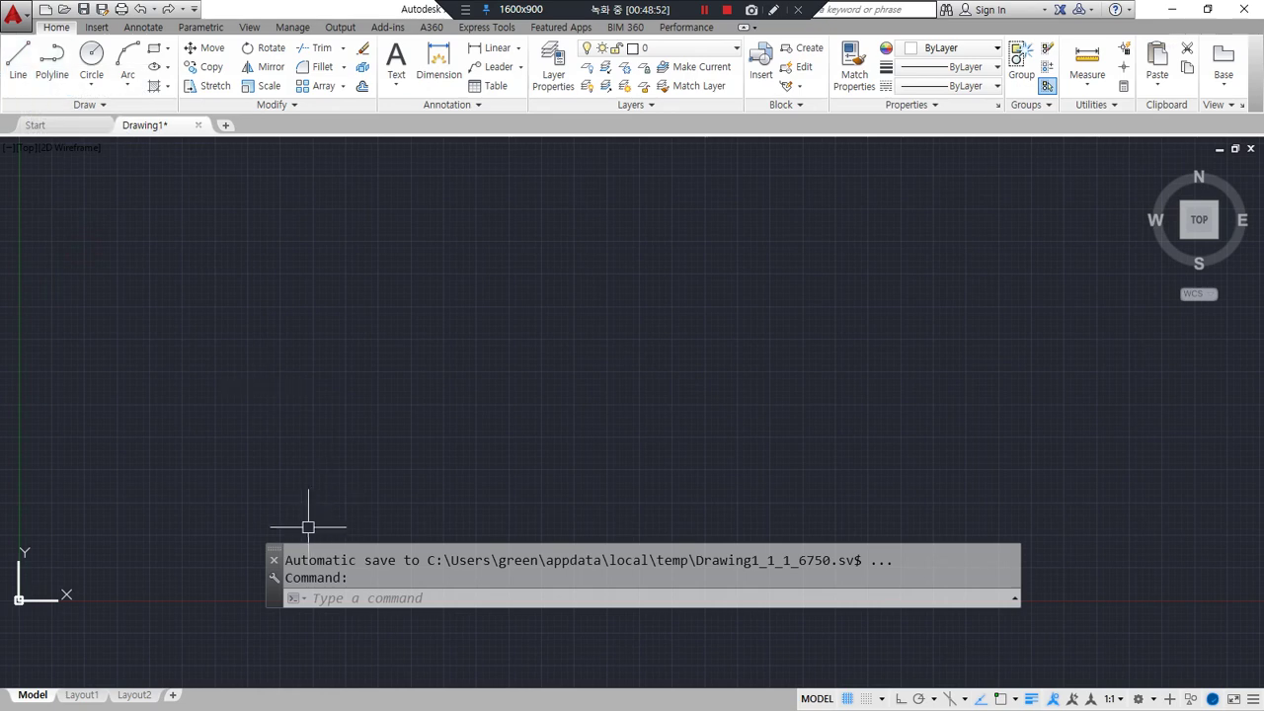
pyautogui.moveTo(278, 560); pyautogui.dragTo(282, 155)
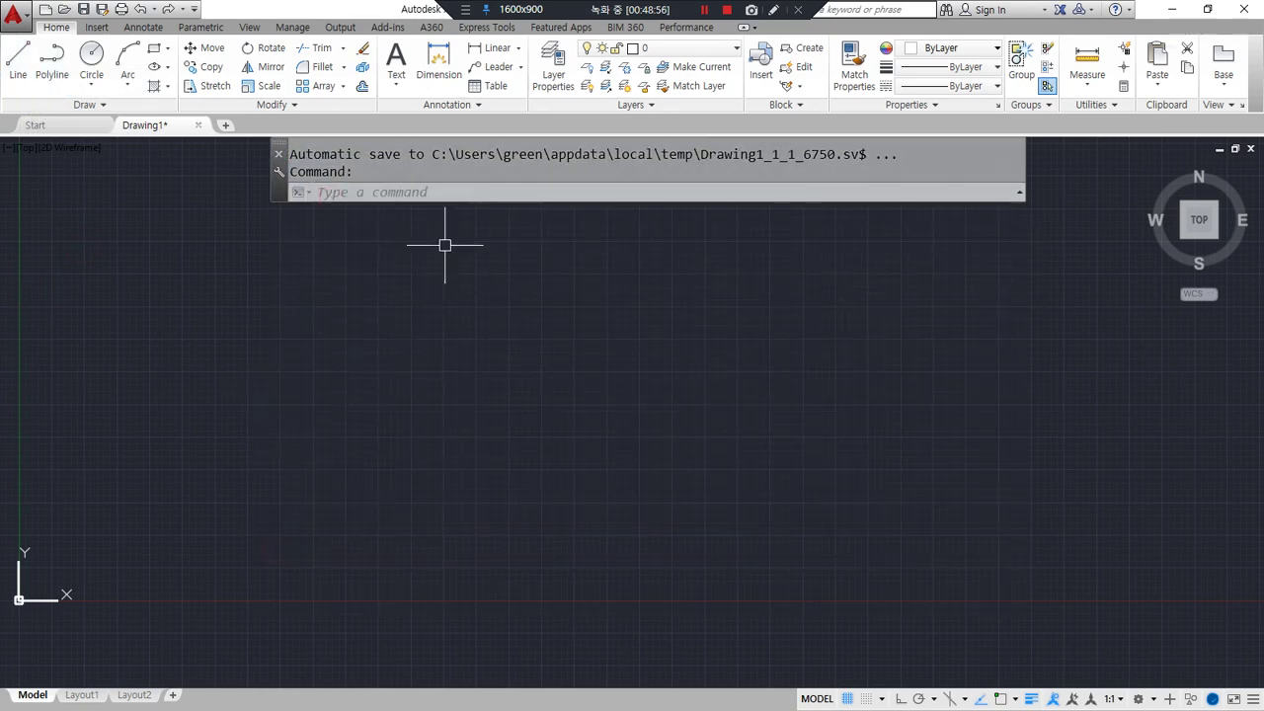
pyautogui.write('line')
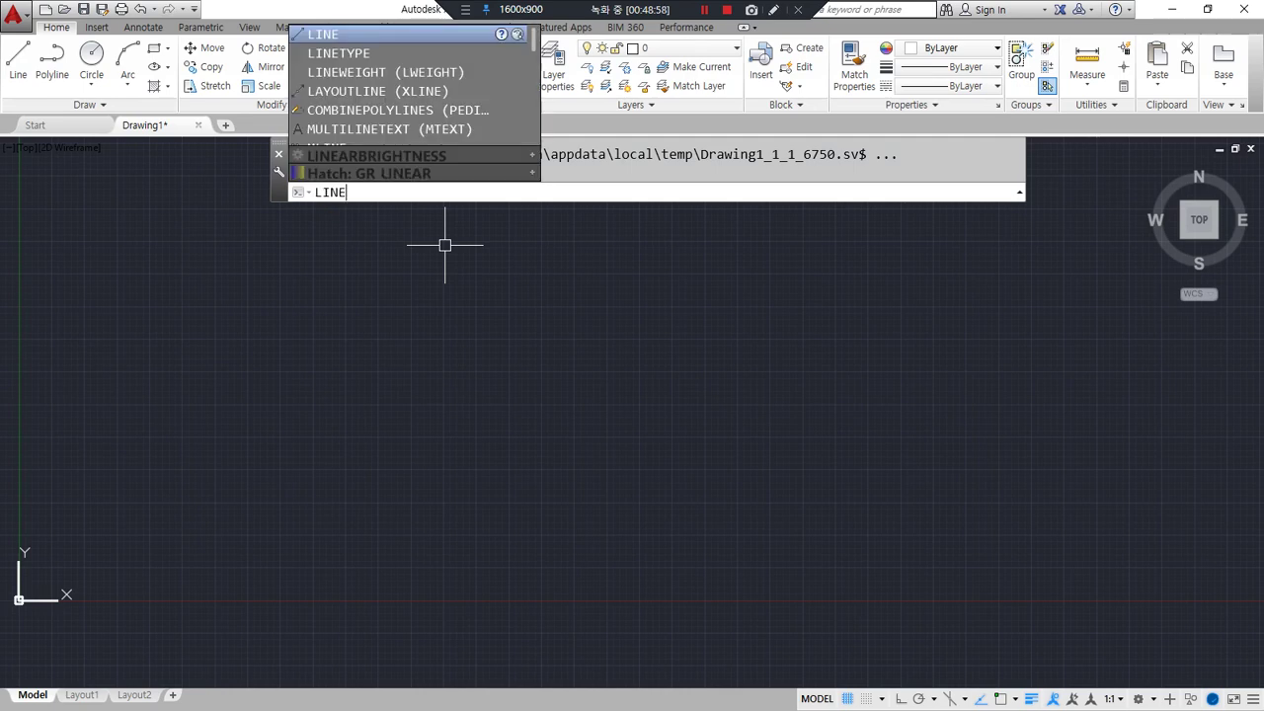
pyautogui.press('Return')
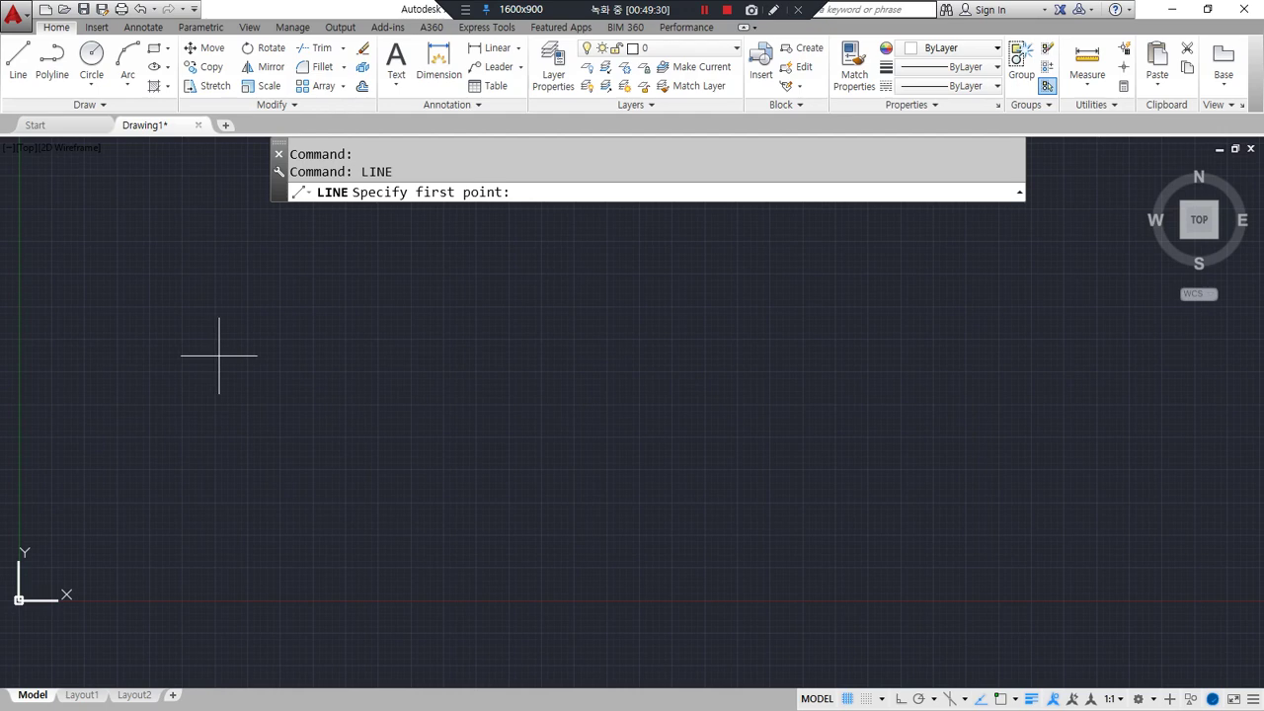
pyautogui.click(279, 351)
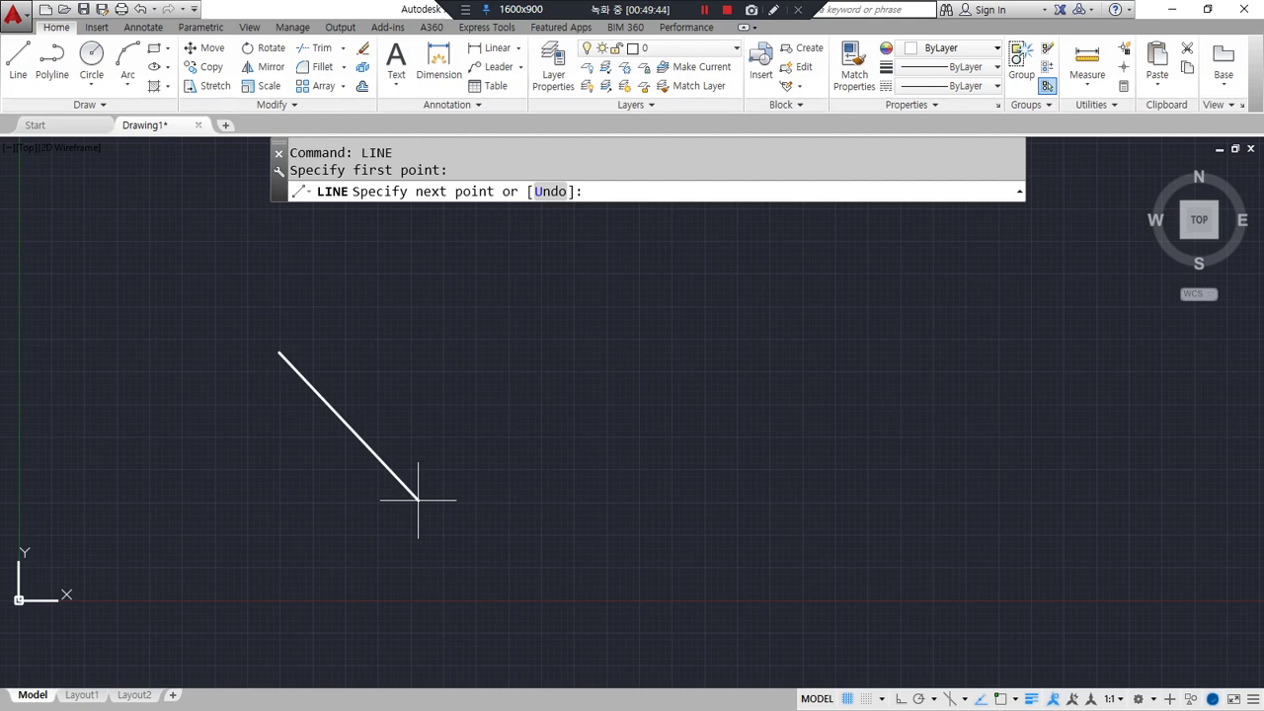
pyautogui.click(406, 525)
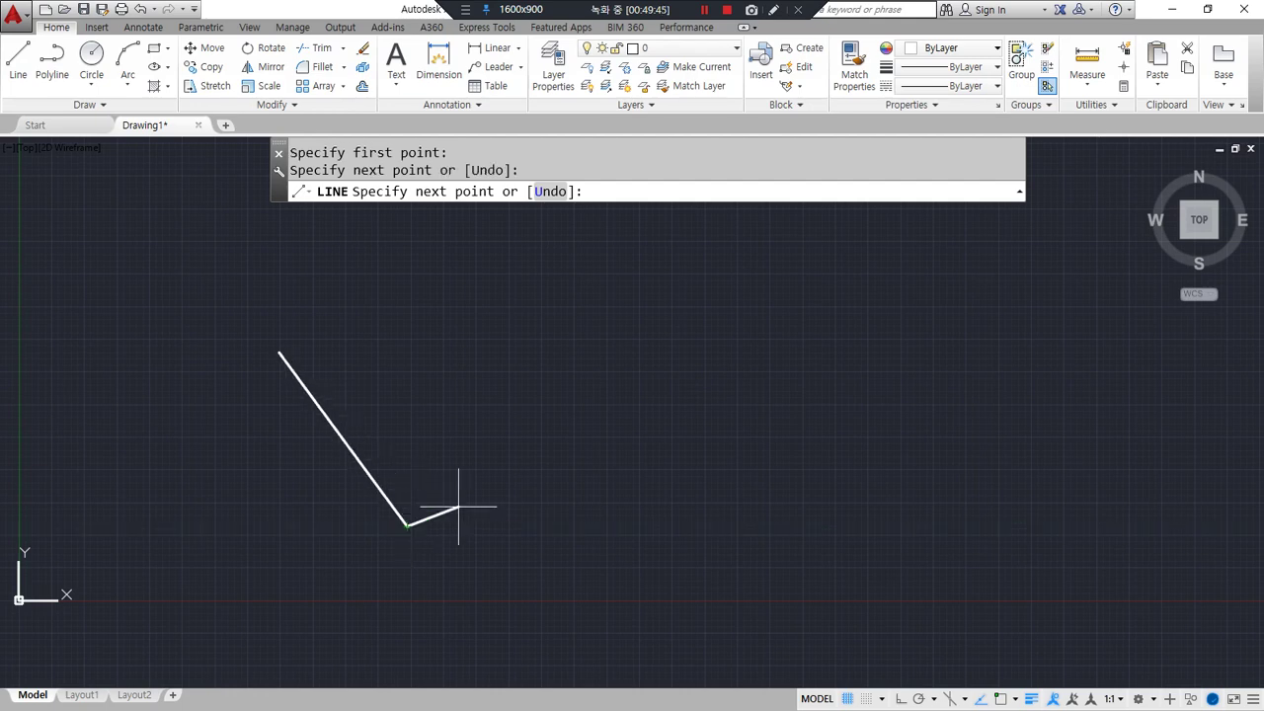
pyautogui.click(601, 465)
pyautogui.click(704, 540)
pyautogui.click(797, 421)
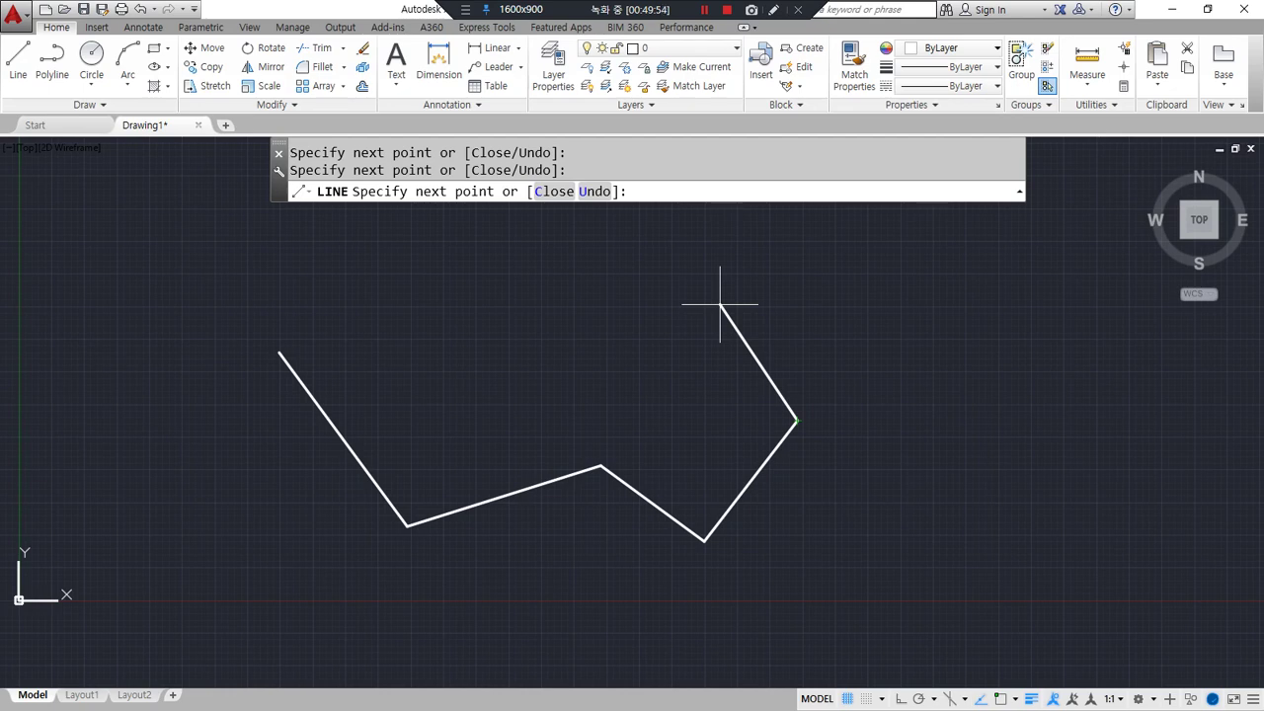
pyautogui.press('Return')
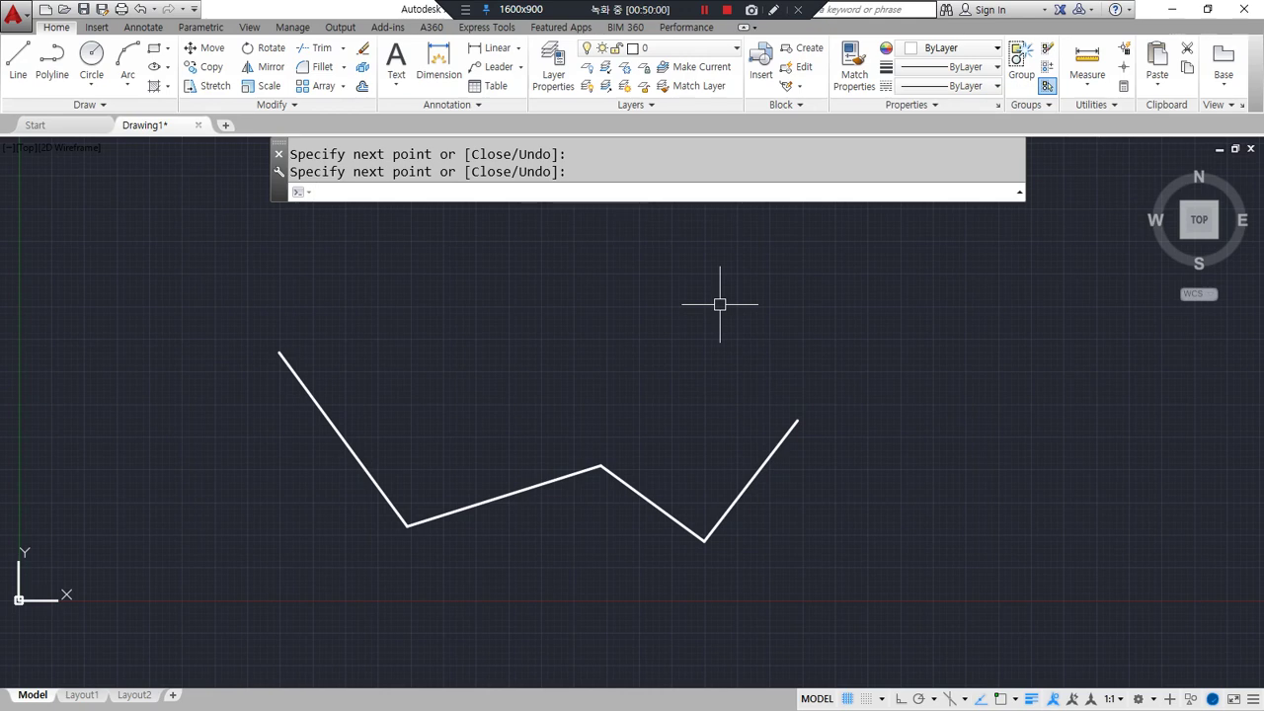
pyautogui.write('L')
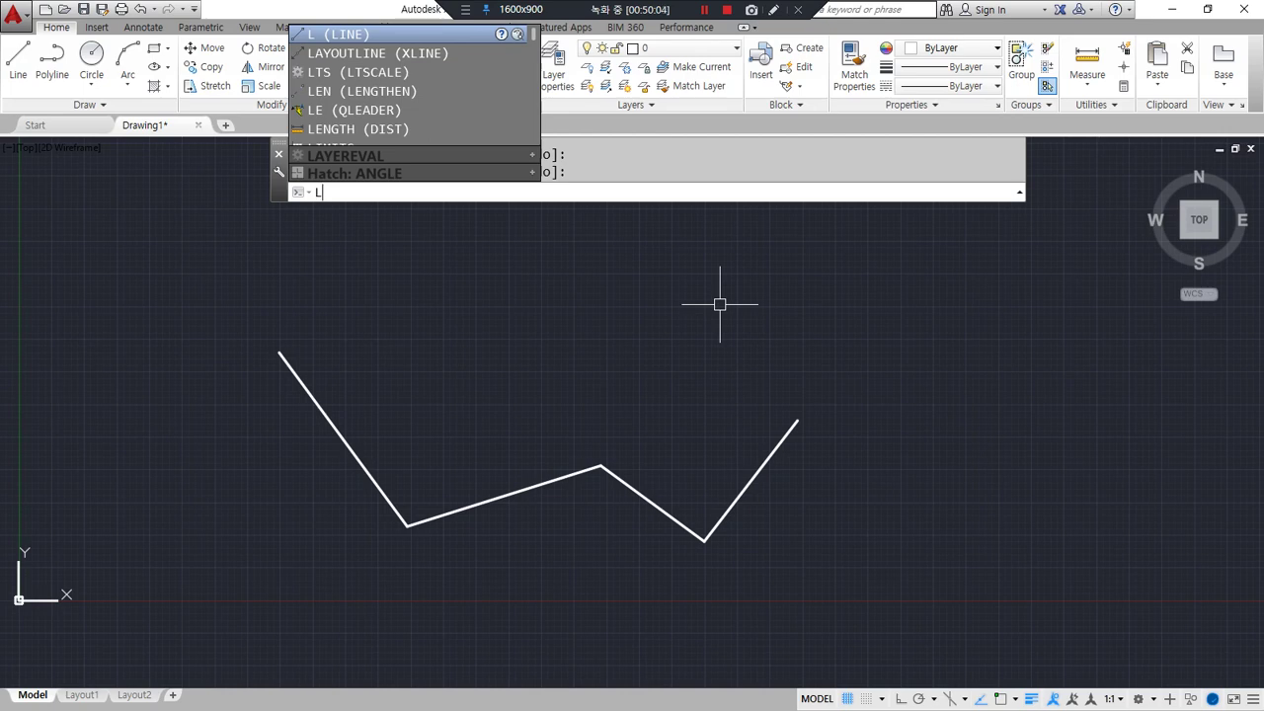
pyautogui.press('Return')
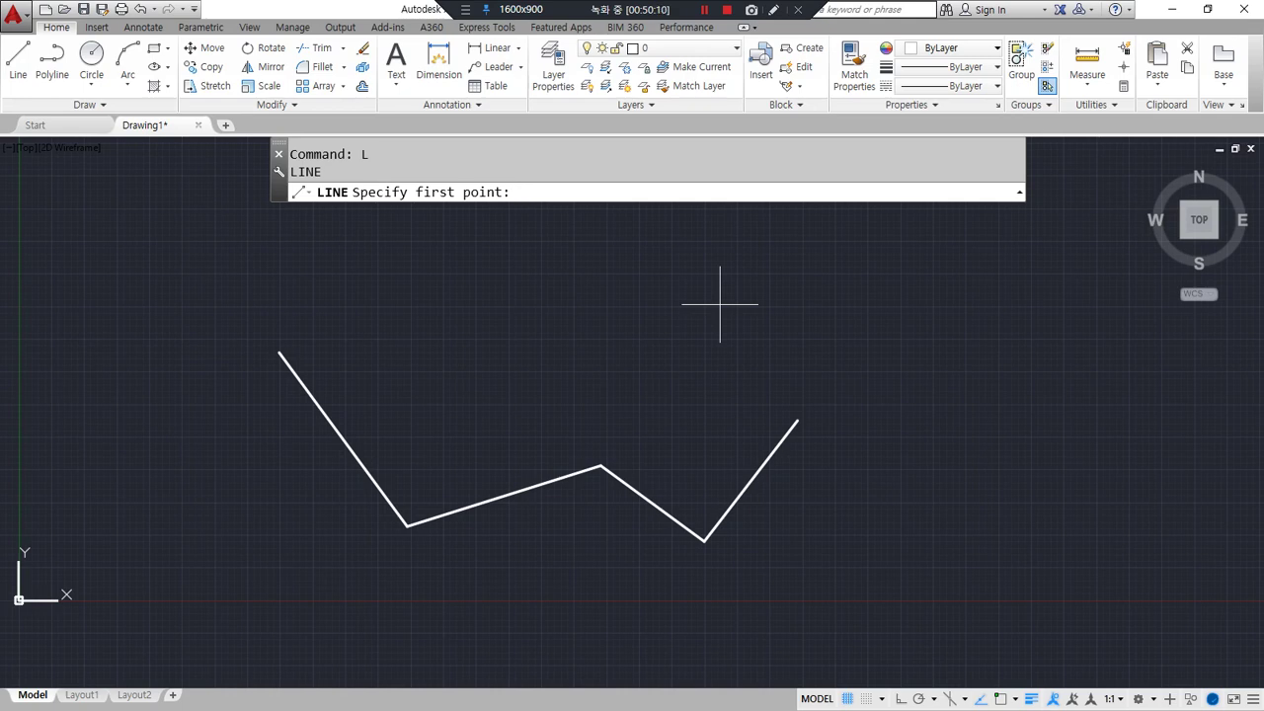
pyautogui.press('Escape')
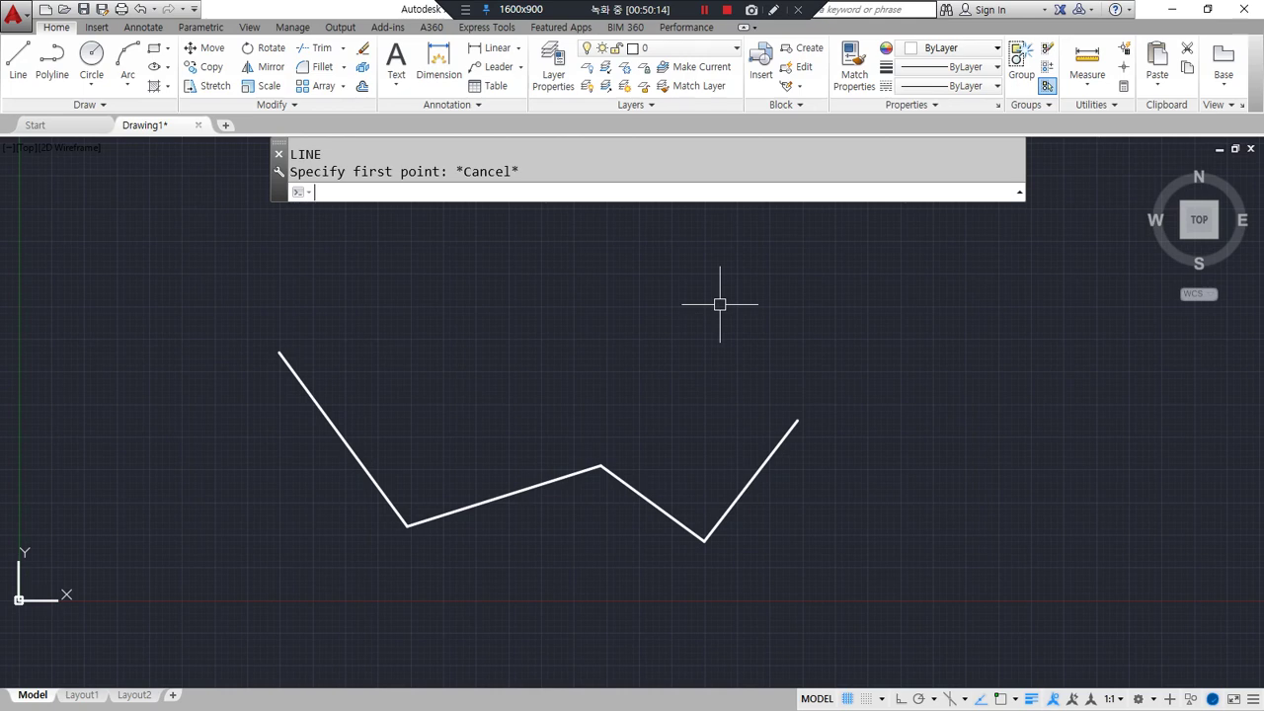
pyautogui.write('LINe')
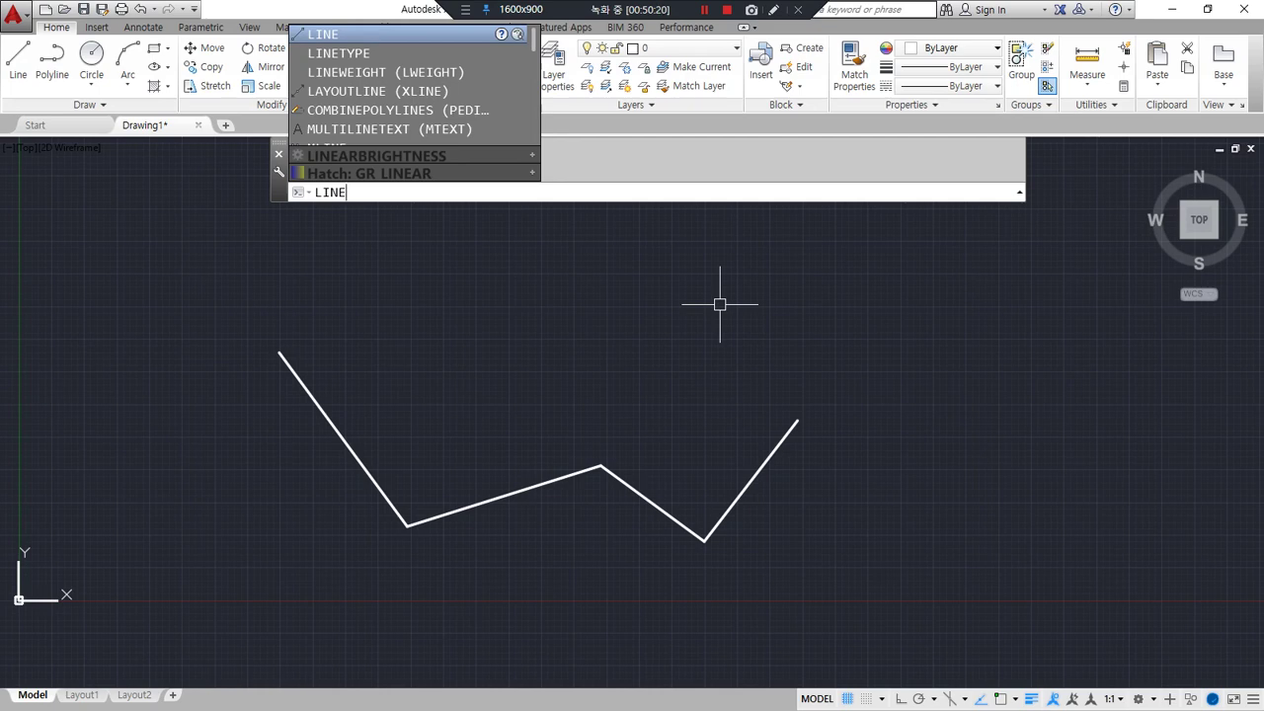
pyautogui.press('Return')
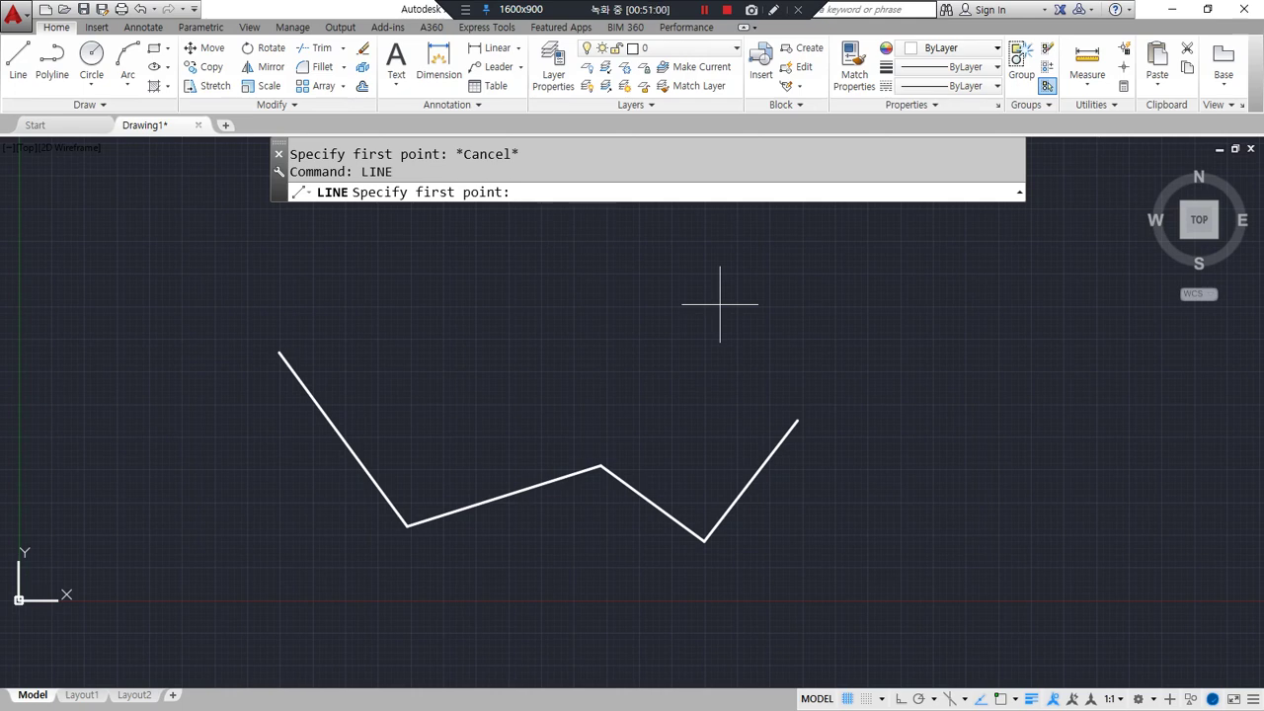
pyautogui.press('Escape')
pyautogui.write('l')
pyautogui.press('Return')
pyautogui.press('Escape')
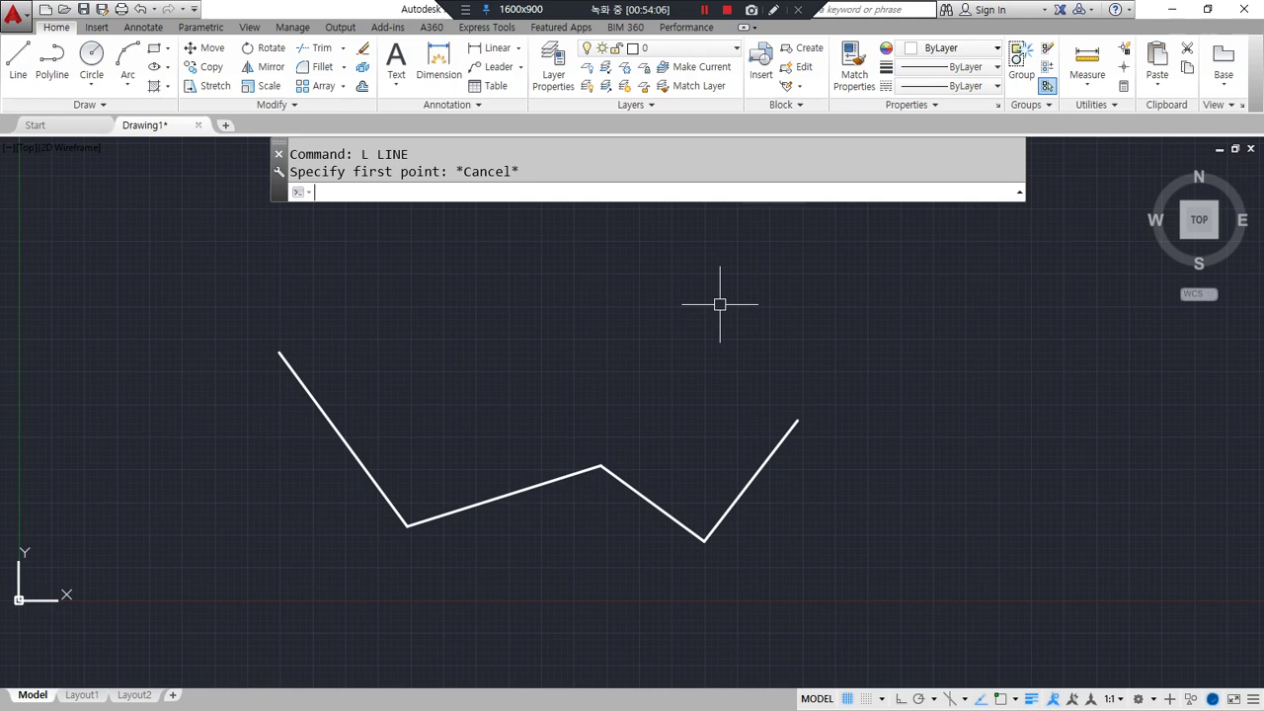
pyautogui.click(773, 10)
pyautogui.moveTo(747, 592)
pyautogui.mouseDown()
pyautogui.moveTo(366, 569)
pyautogui.moveTo(730, 600)
pyautogui.mouseUp()
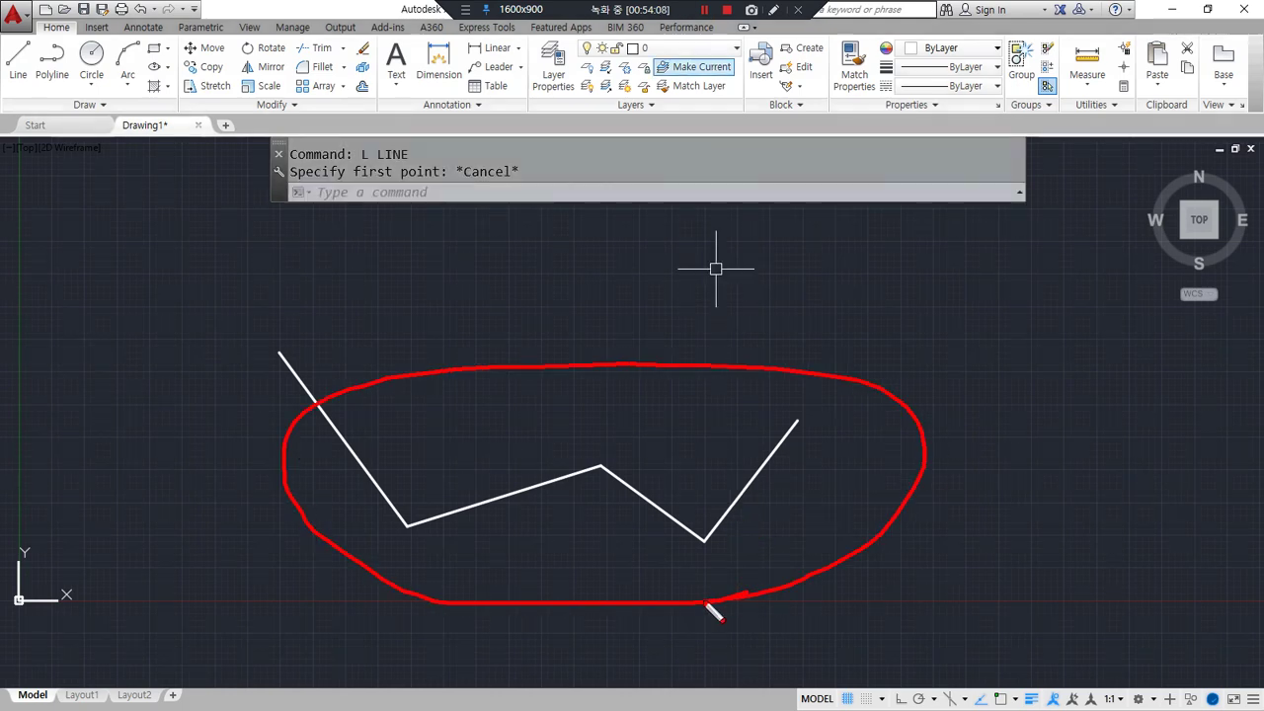
pyautogui.click(773, 10)
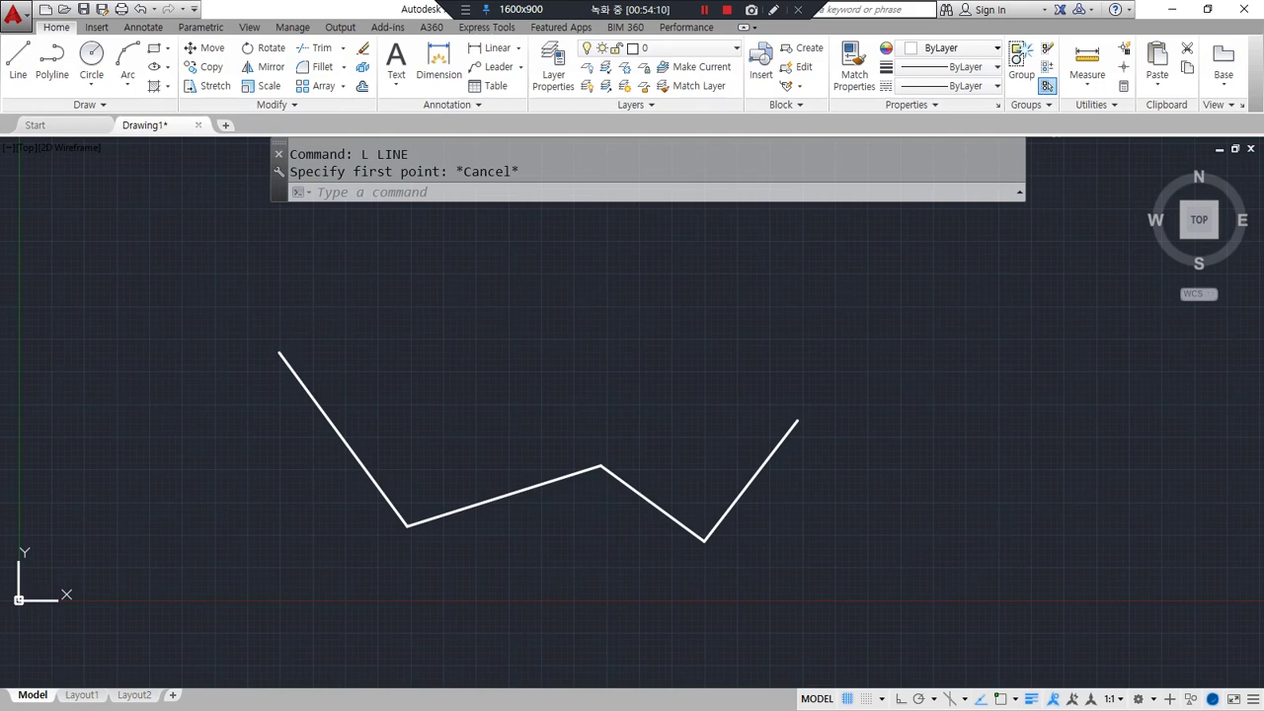
# Step: Switch to the Notepad notes and replace the "TRim", "EXtend" and "AreA" lines with "Erase (지우개 E)"
pyautogui.hotkey('alt', 'Tab')
pyautogui.scroll(-1, 321, 627)
pyautogui.moveTo(321, 523); pyautogui.dragTo(188, 449)
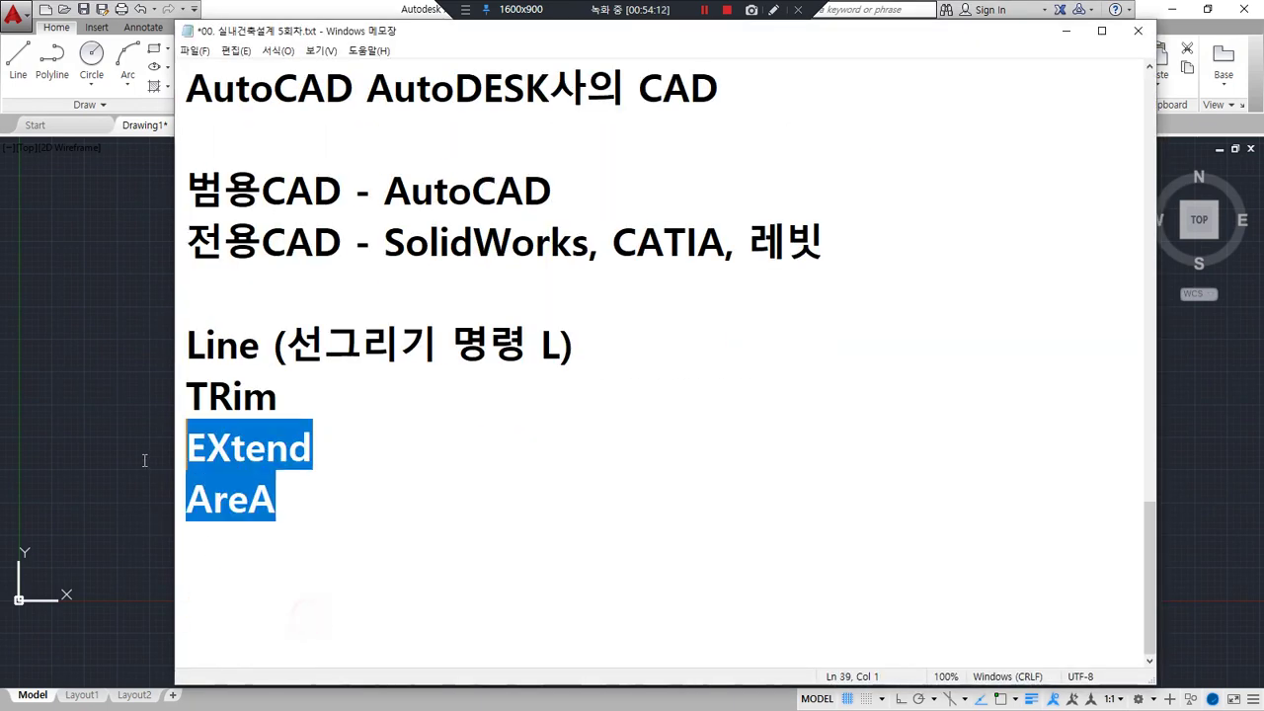
pyautogui.moveTo(325, 516); pyautogui.dragTo(155, 407)
pyautogui.press('BackSpace')
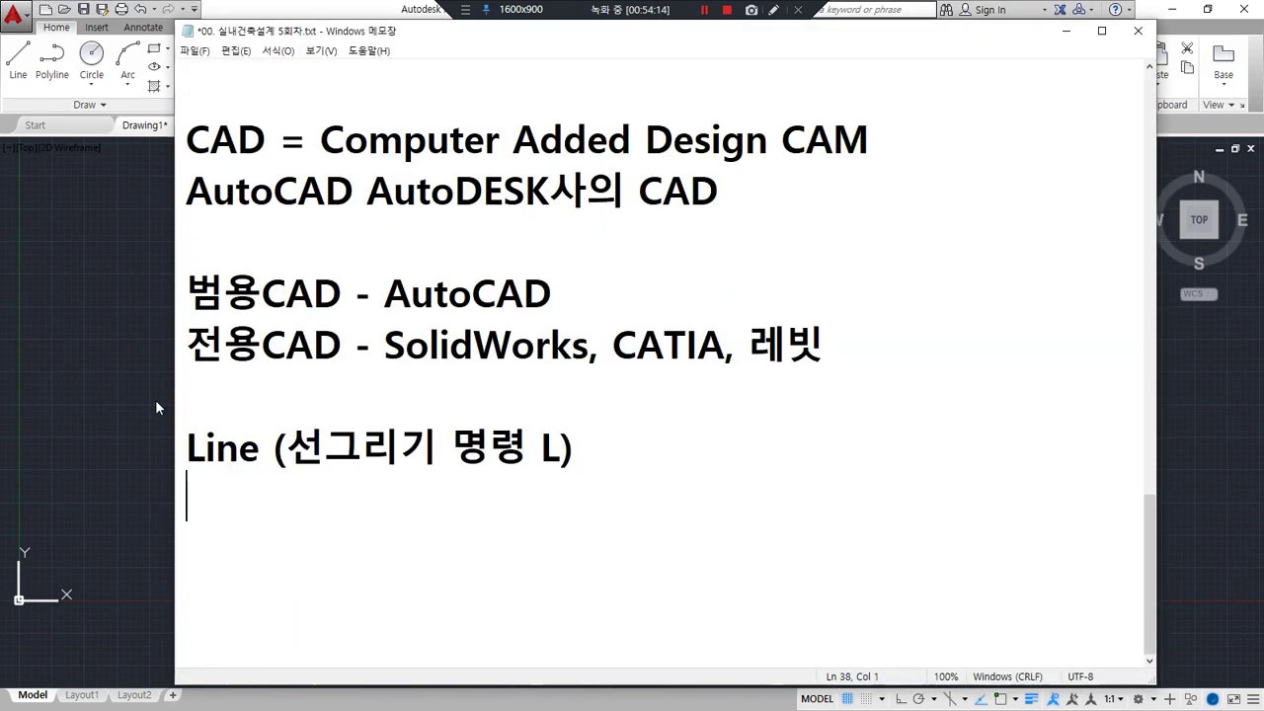
pyautogui.write('Erase')
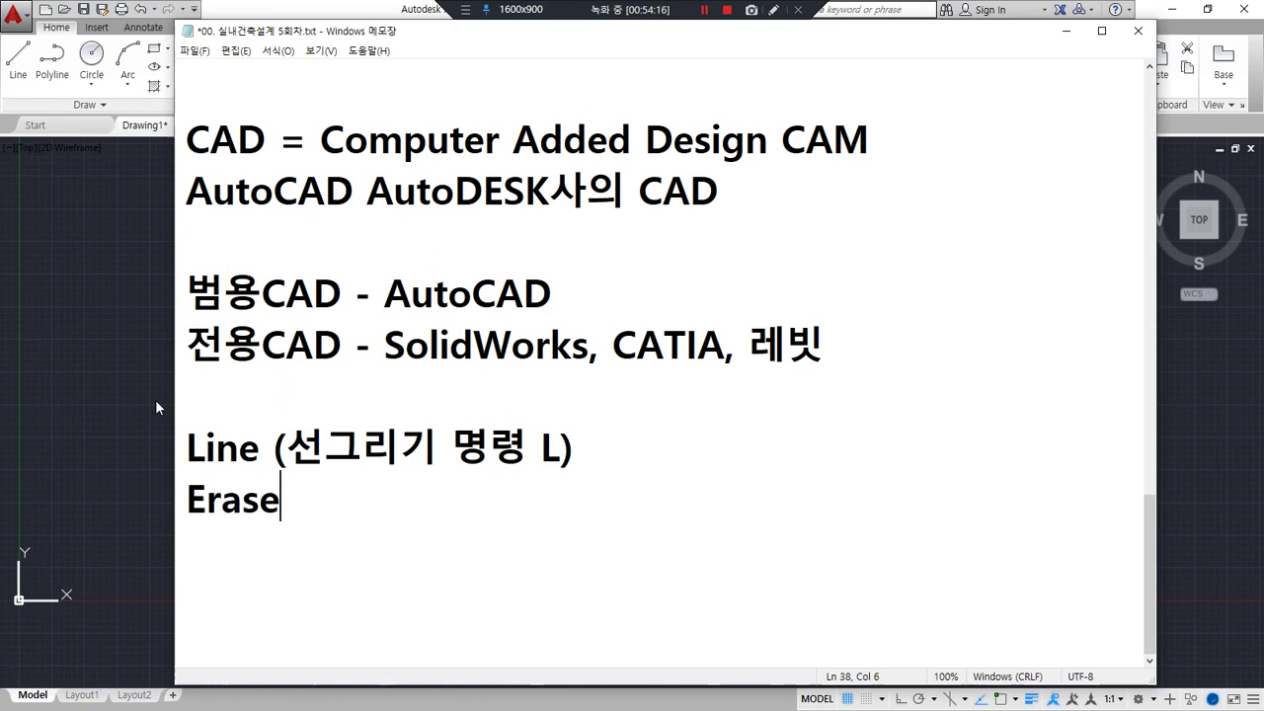
pyautogui.write(' (ㅈㅣ우개')
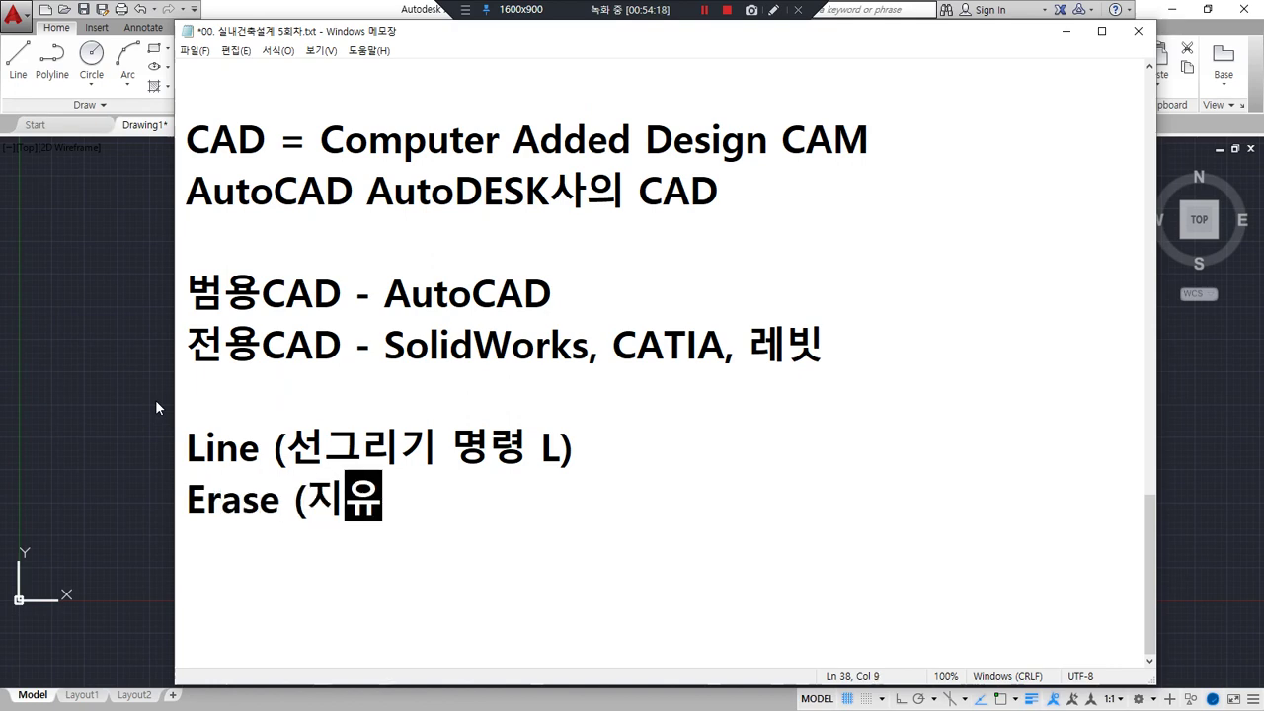
pyautogui.press('BackSpace')
pyautogui.press('BackSpace')
pyautogui.write('우개 ')
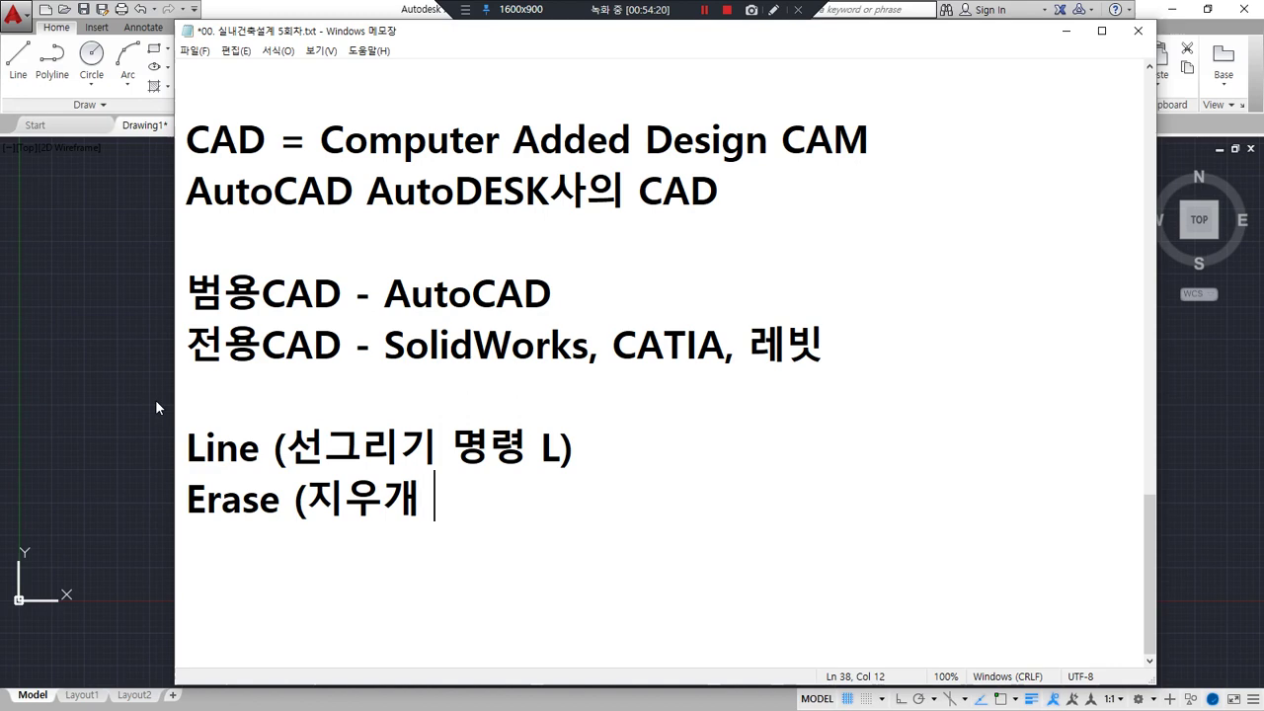
pyautogui.write('ㄷ')
pyautogui.press('BackSpace')
pyautogui.write('E)')
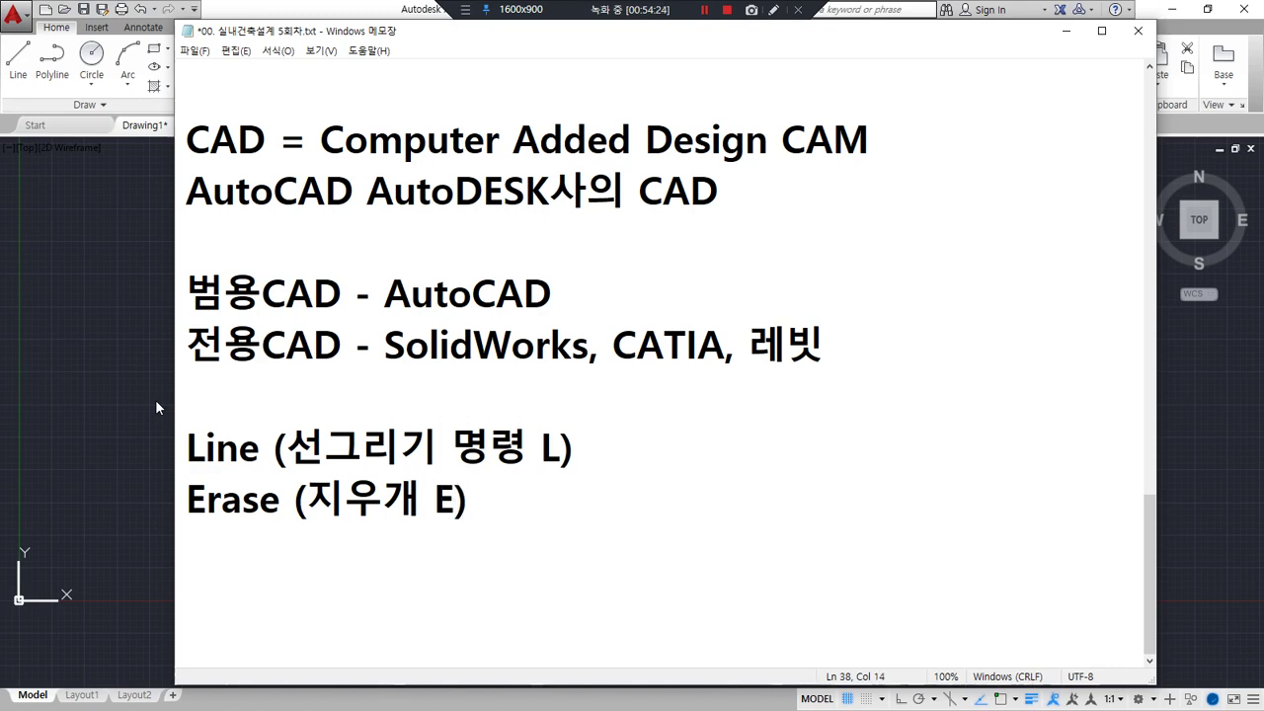
pyautogui.moveTo(176, 515); pyautogui.dragTo(499, 516)
pyautogui.press('Escape')
# Step: Switch to AutoCAD and erase the first segment of the zigzag, the one that starts nearest the Y axis, with the Erase command
pyautogui.click(287, 4)
pyautogui.hotkey('ctrl', '2')
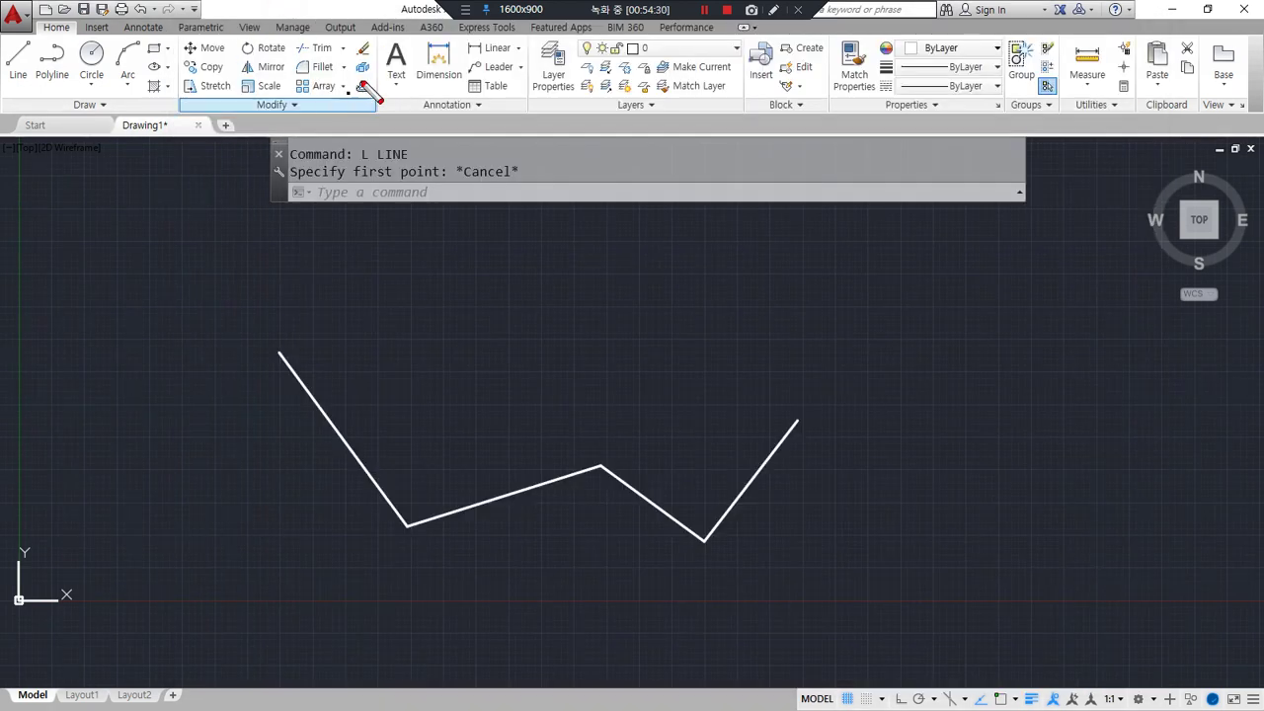
pyautogui.moveTo(372, 65)
pyautogui.mouseDown()
pyautogui.moveTo(350, 59)
pyautogui.moveTo(373, 39)
pyautogui.moveTo(382, 59)
pyautogui.moveTo(367, 67)
pyautogui.mouseUp()
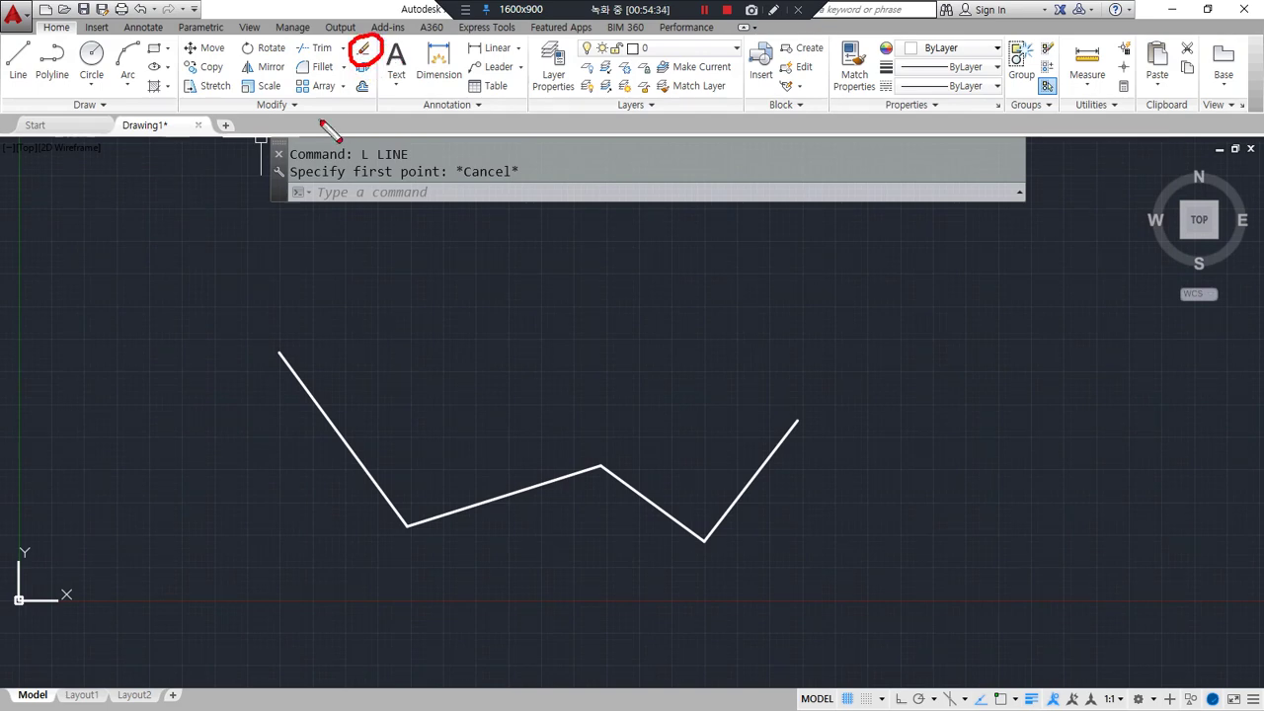
pyautogui.press('Escape')
pyautogui.write('e')
pyautogui.press('Return')
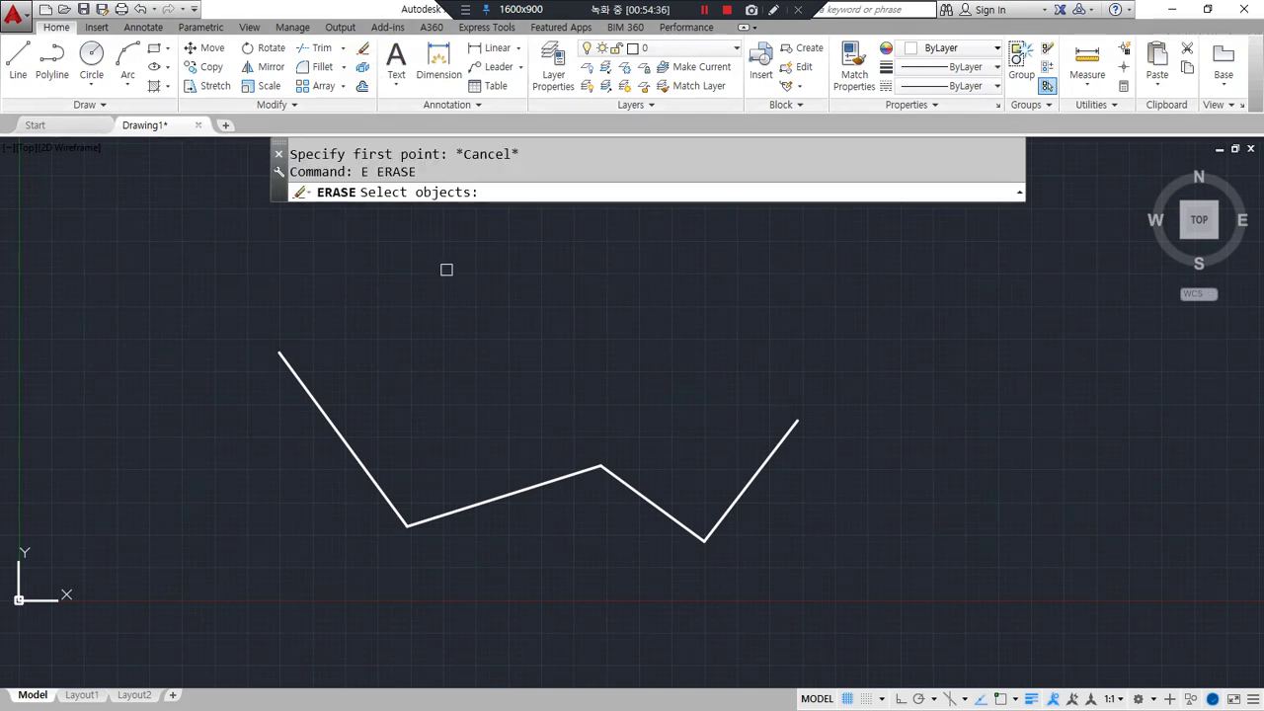
pyautogui.moveTo(364, 202); pyautogui.dragTo(476, 202)
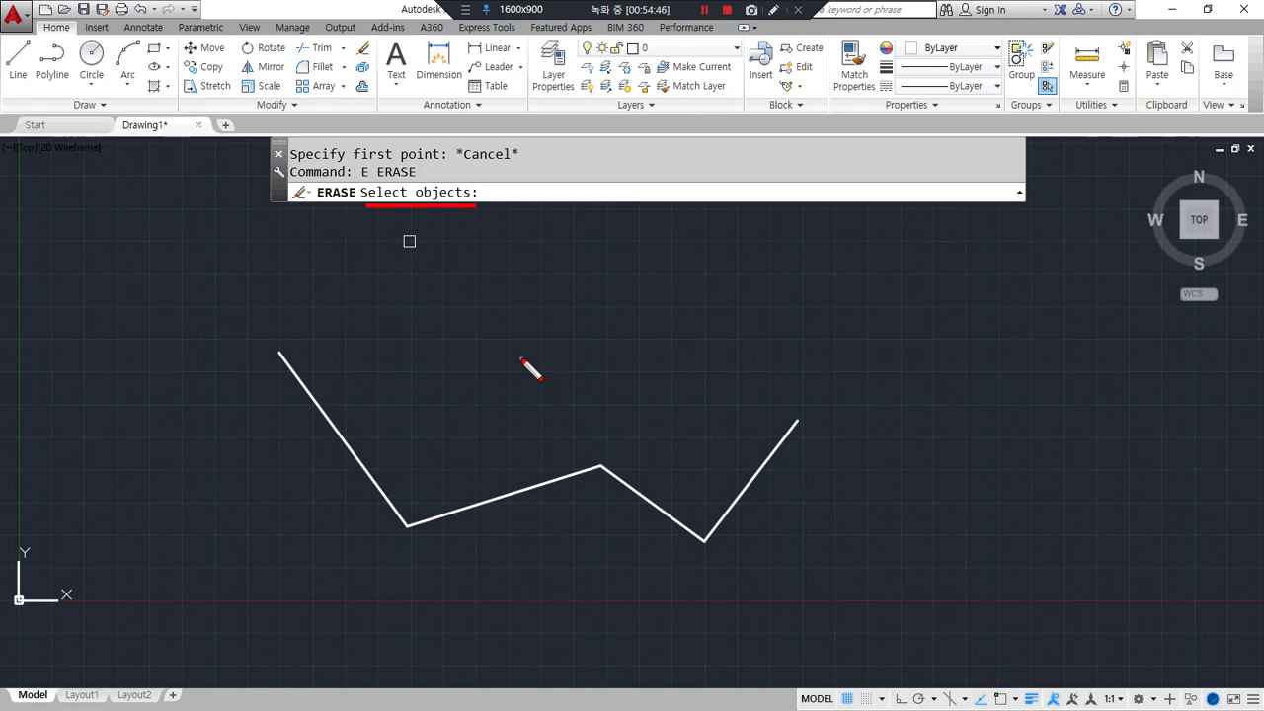
pyautogui.press('Escape')
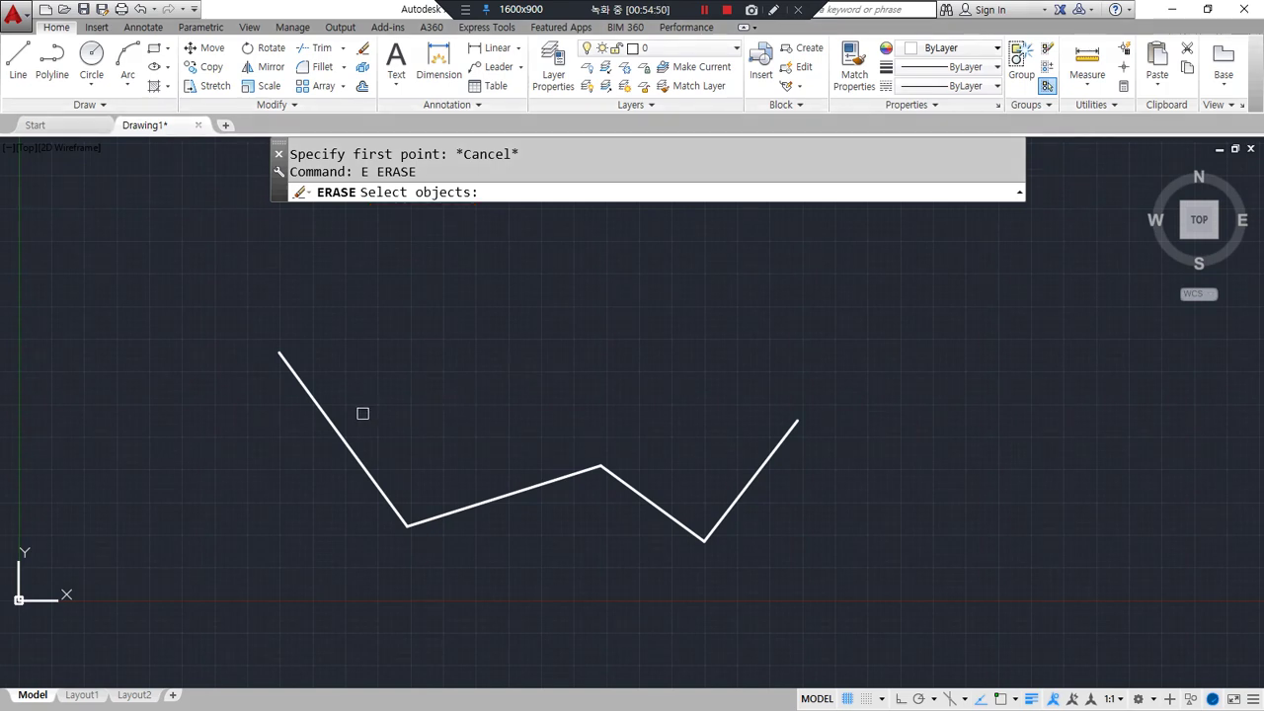
pyautogui.click(323, 417)
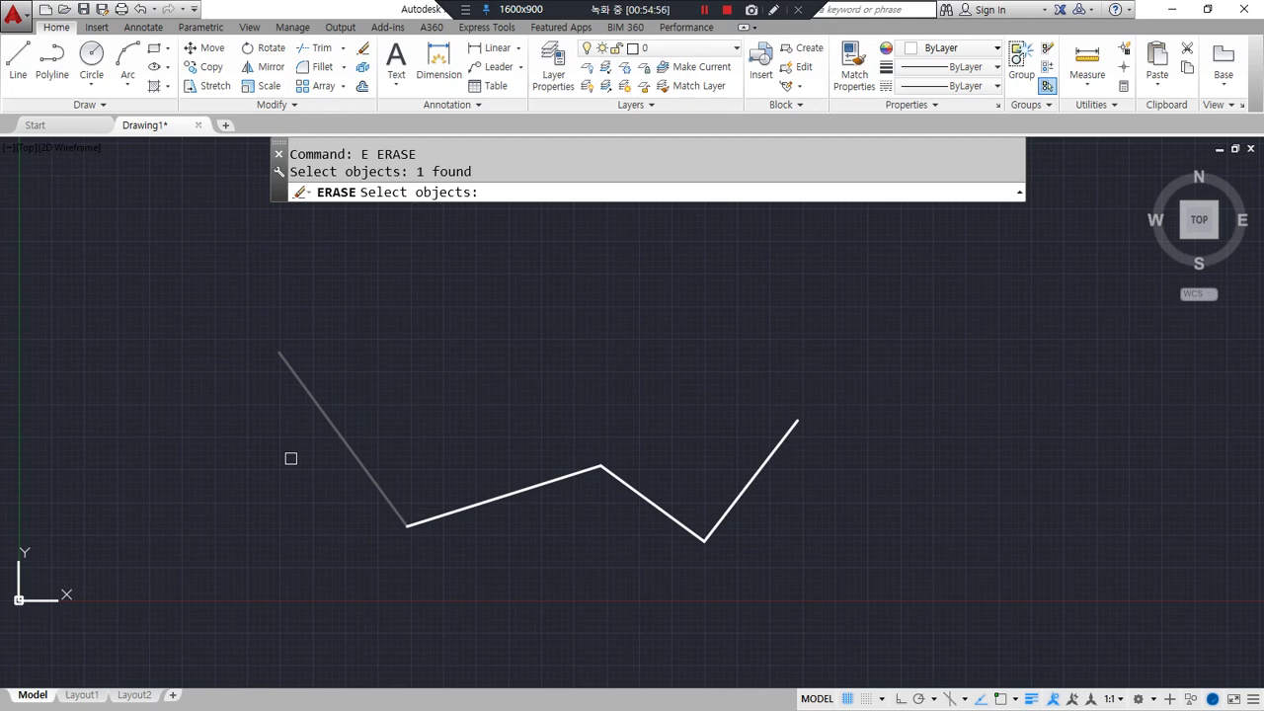
pyautogui.press('Return')
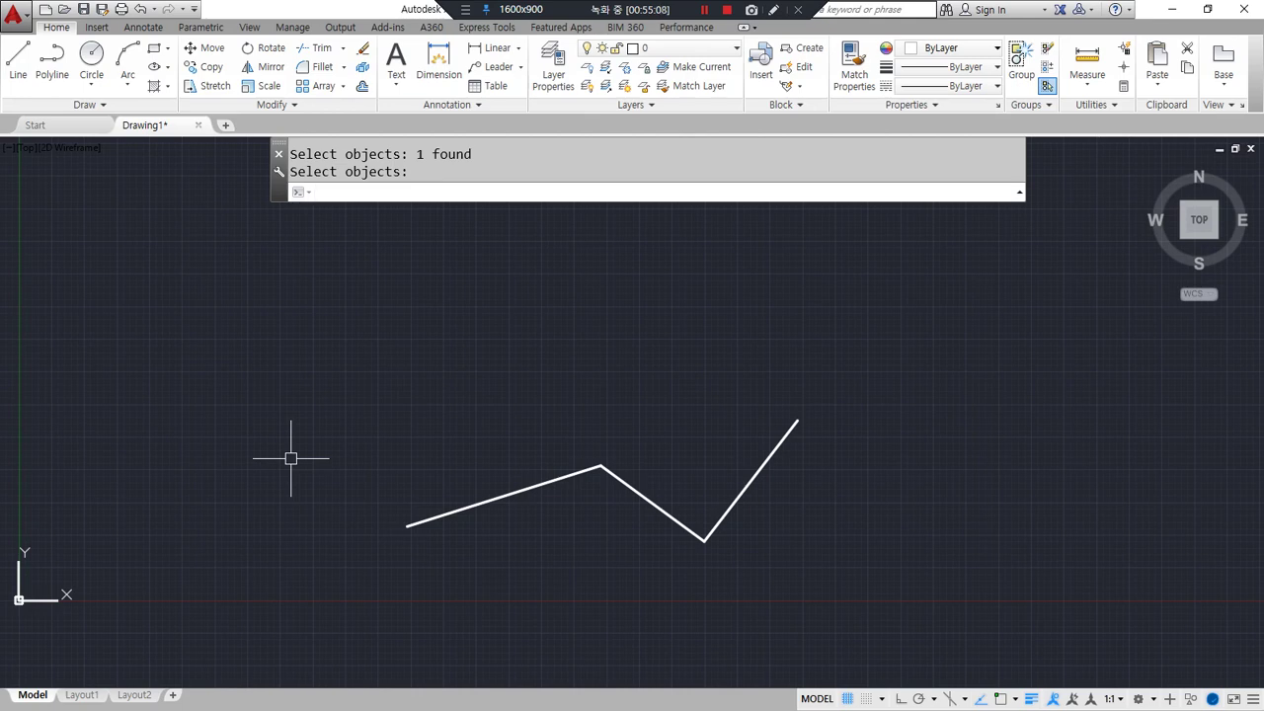
pyautogui.press('Return')
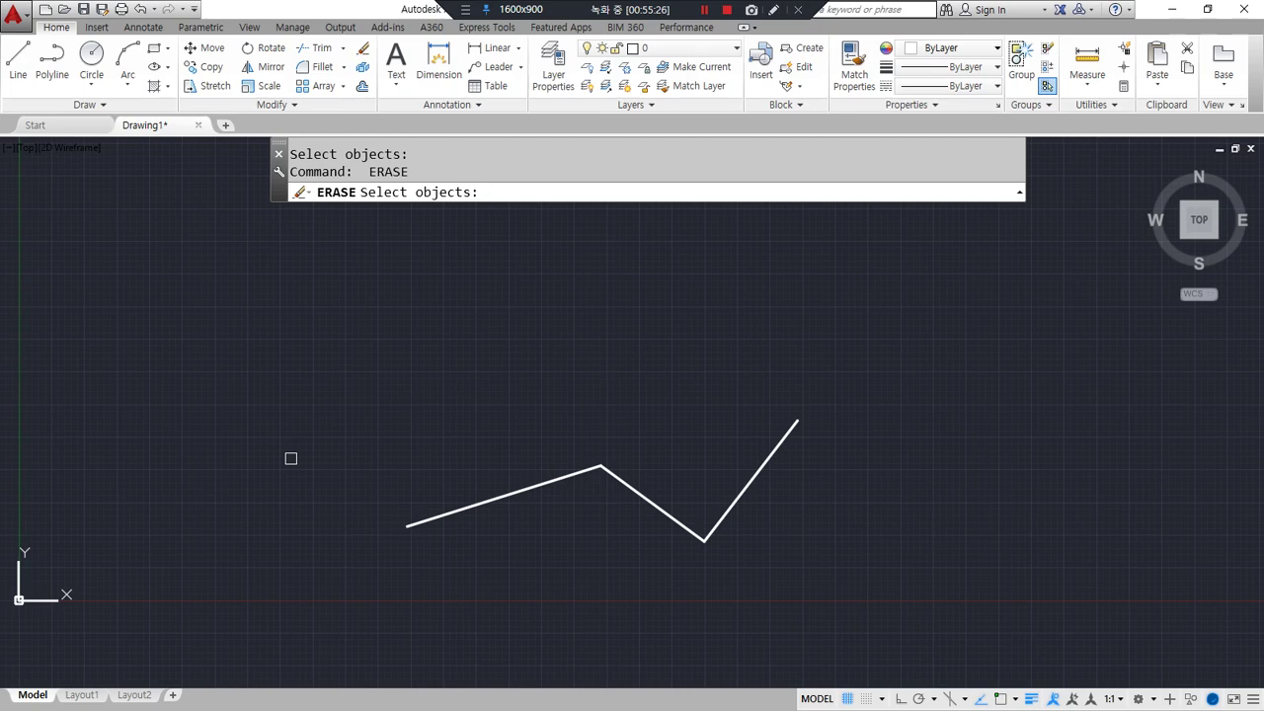
pyautogui.press('Escape')
pyautogui.write('l')
pyautogui.press('Return')
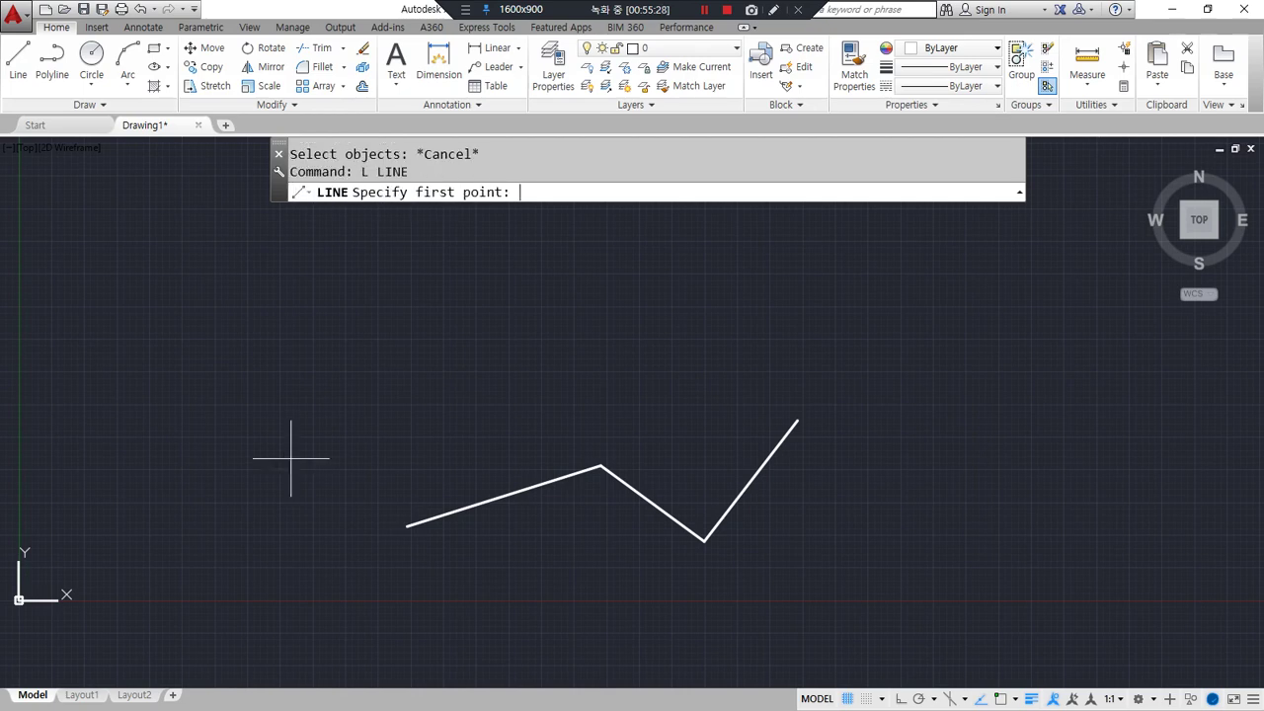
pyautogui.press('Escape')
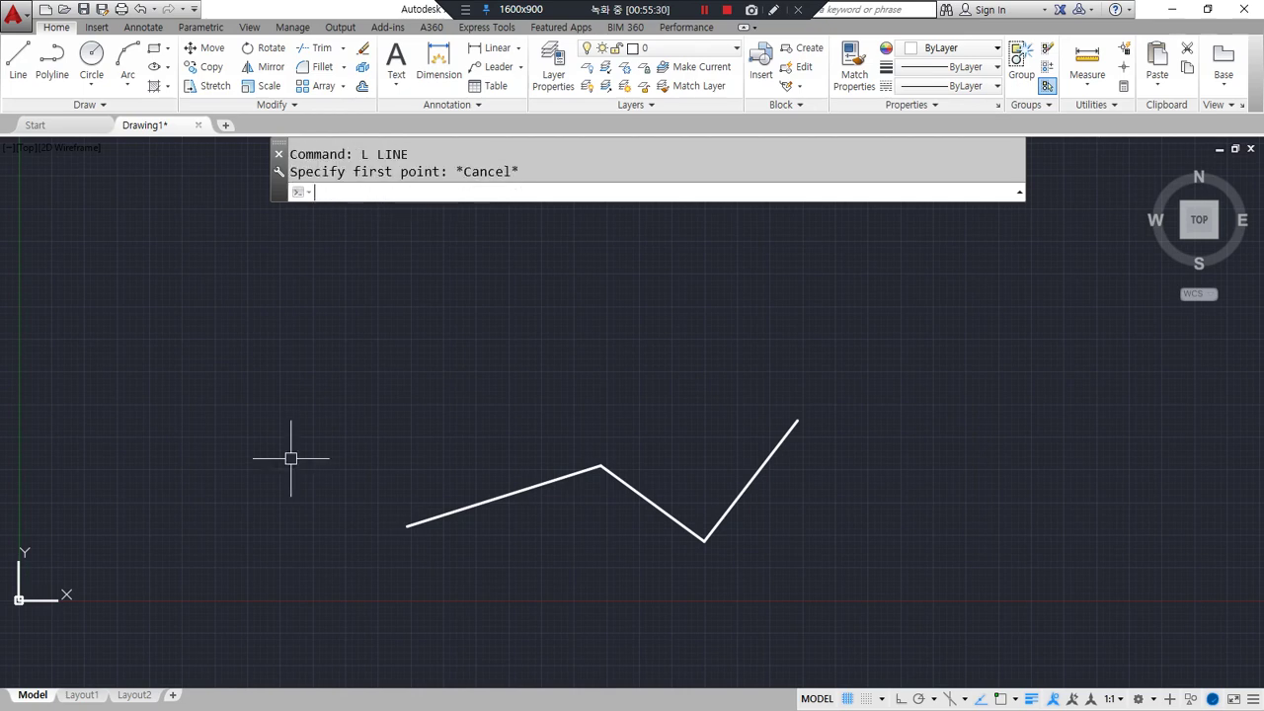
pyautogui.press('Return')
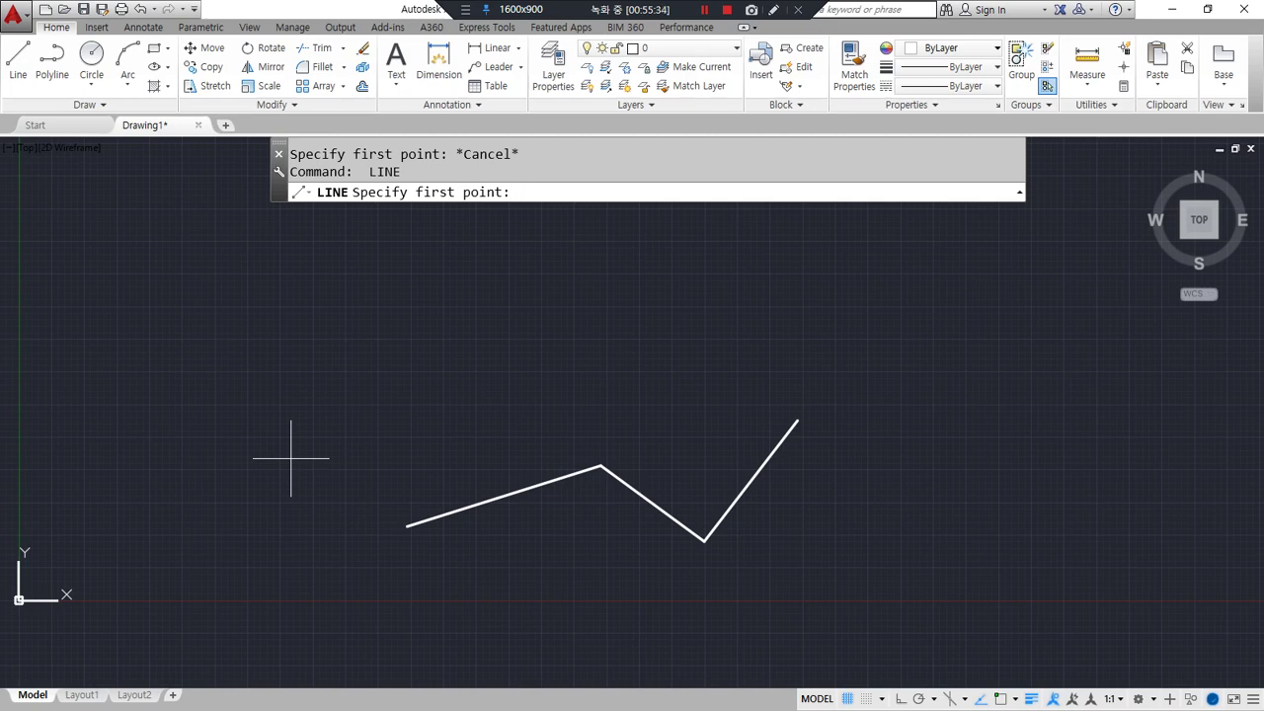
pyautogui.press('Escape')
pyautogui.write('e')
pyautogui.press('Return')
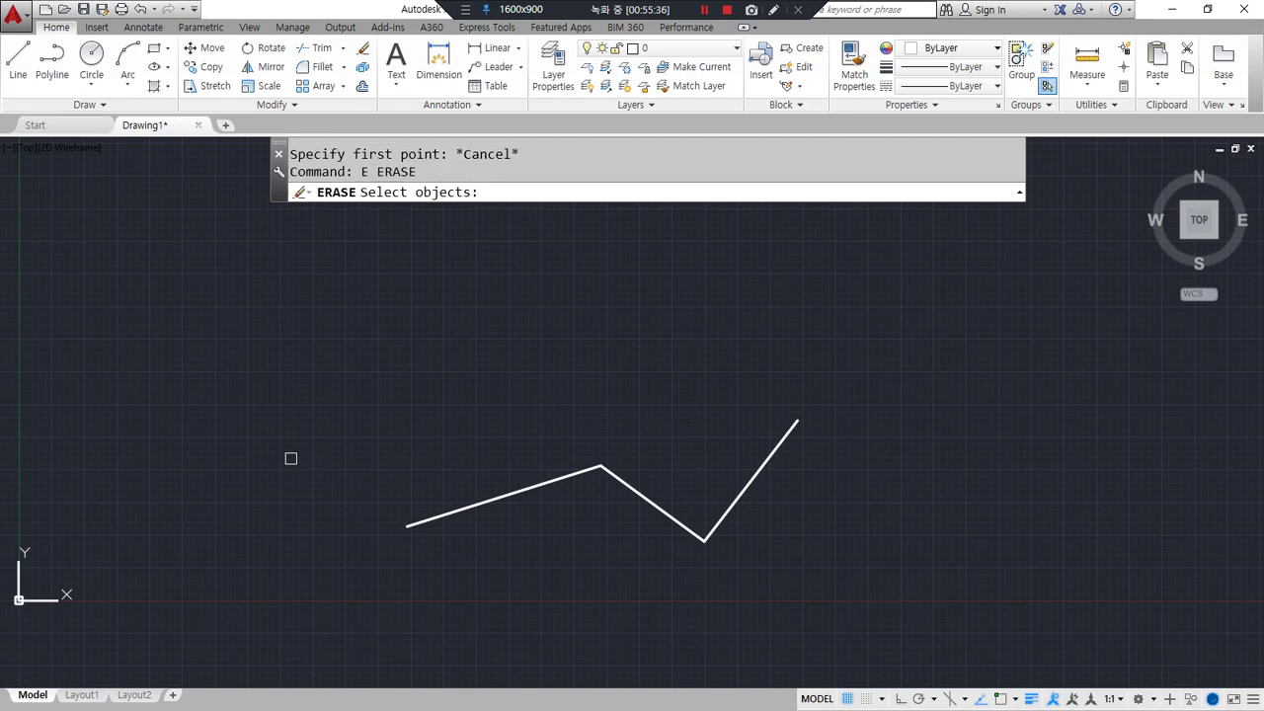
pyautogui.press('Escape')
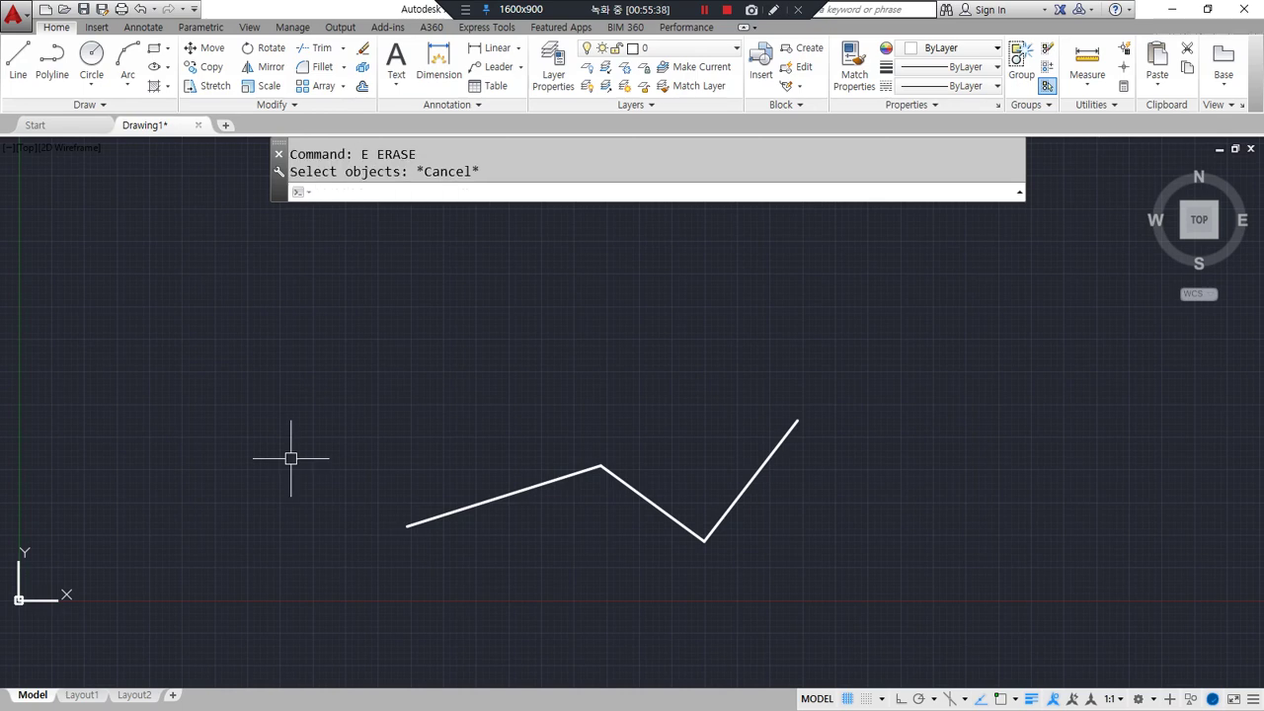
# Step: Try to erase the middle line segment by enclosing it in a window selection
pyautogui.press('Return')
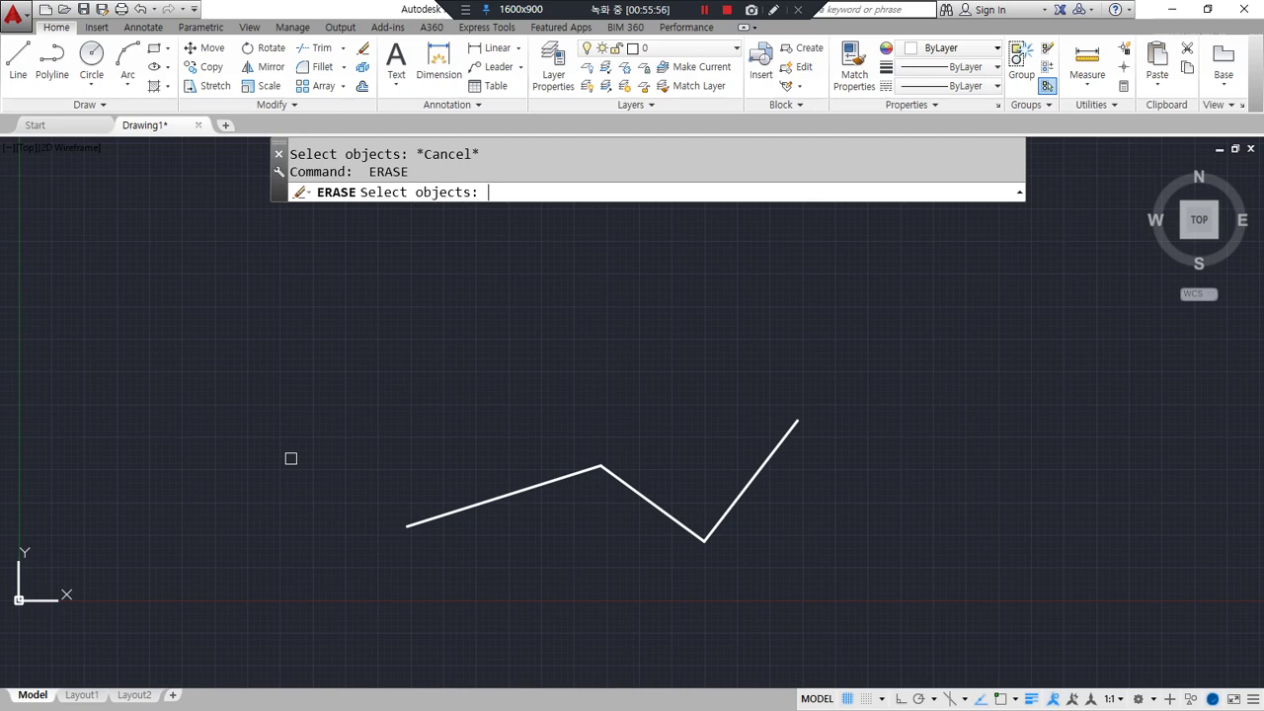
pyautogui.click(512, 311)
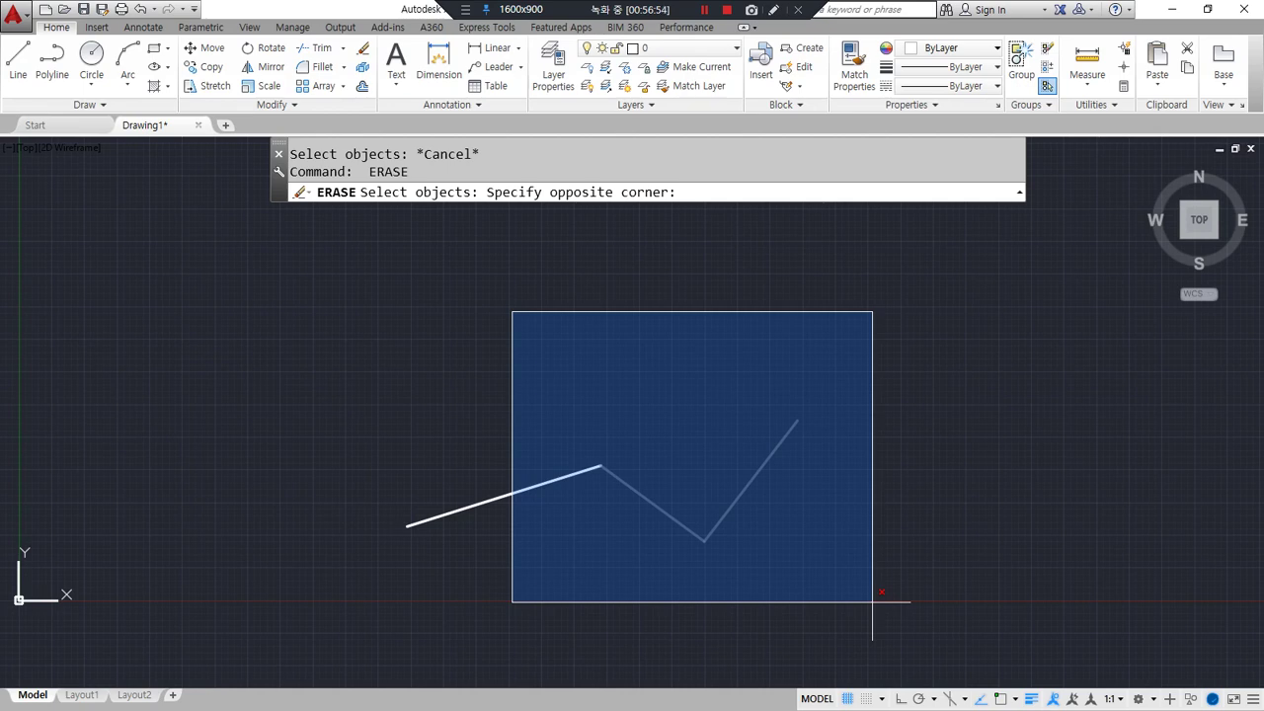
pyautogui.click(747, 623)
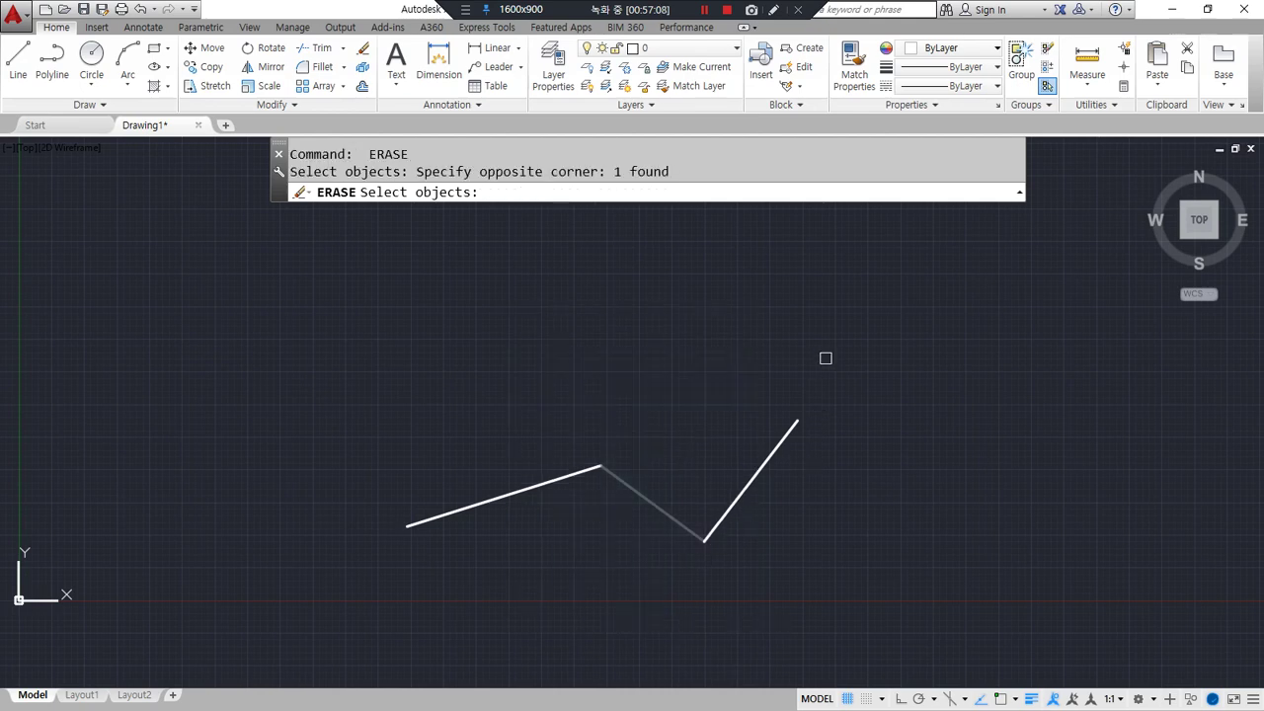
pyautogui.click(842, 457)
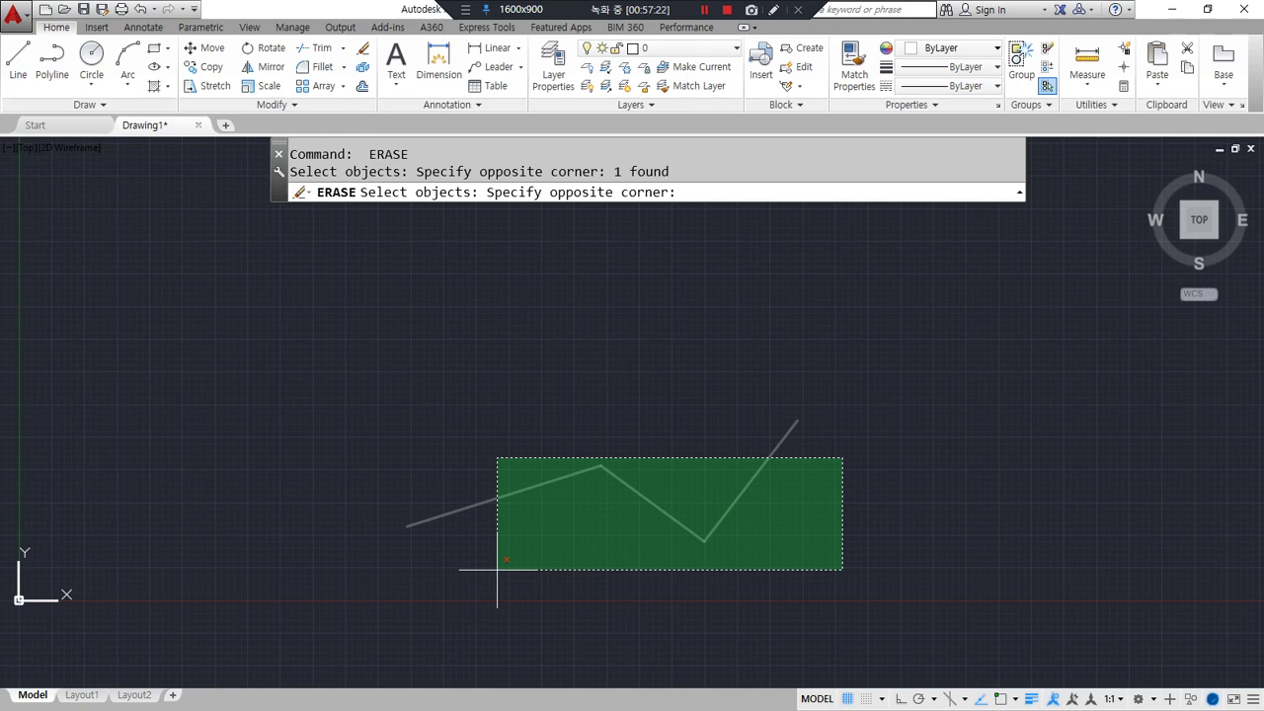
pyautogui.press('Escape')
# Step: Erase the three remaining line segments together using a crossing selection
pyautogui.press('Return')
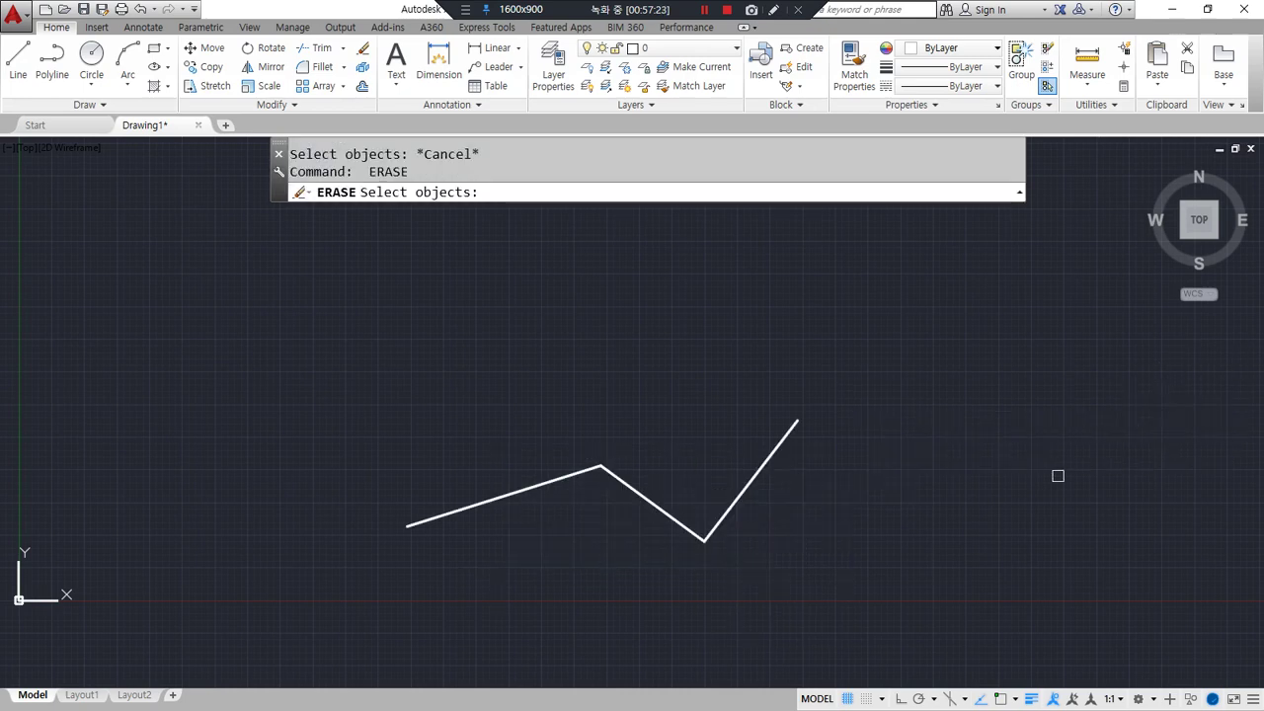
pyautogui.click(815, 447)
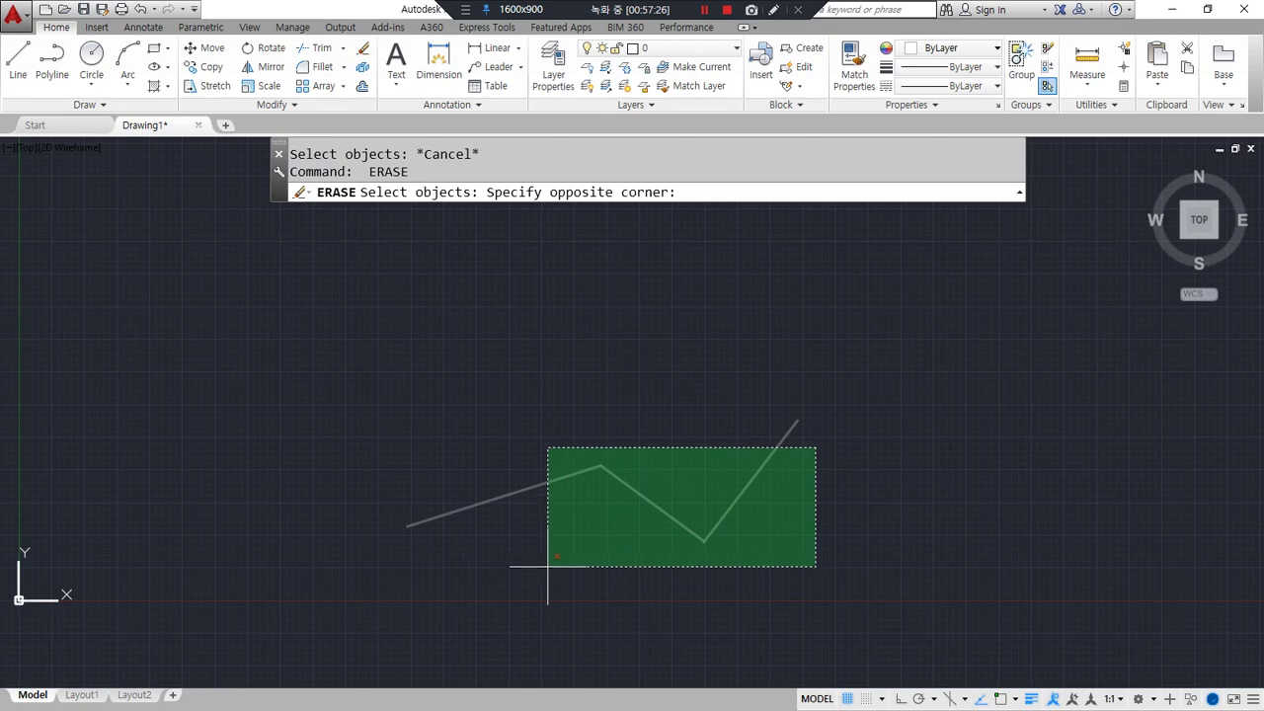
pyautogui.moveTo(807, 413); pyautogui.dragTo(728, 525)
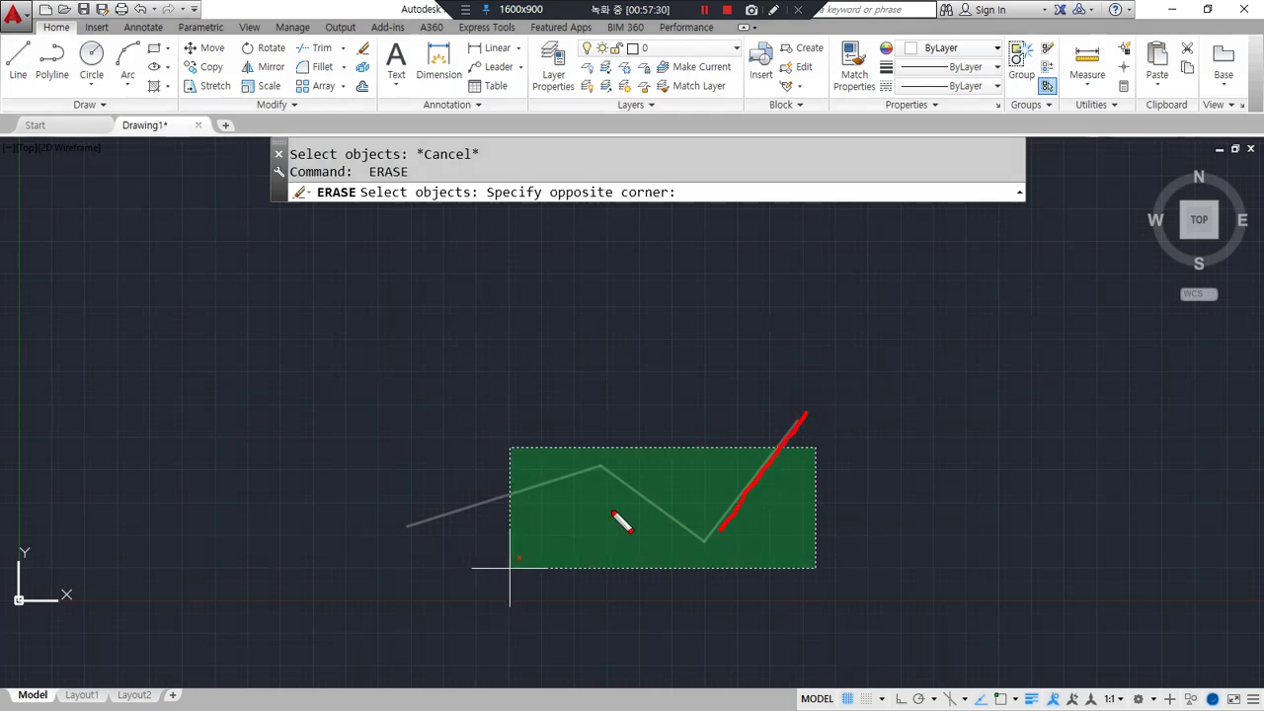
pyautogui.moveTo(579, 478); pyautogui.dragTo(452, 522)
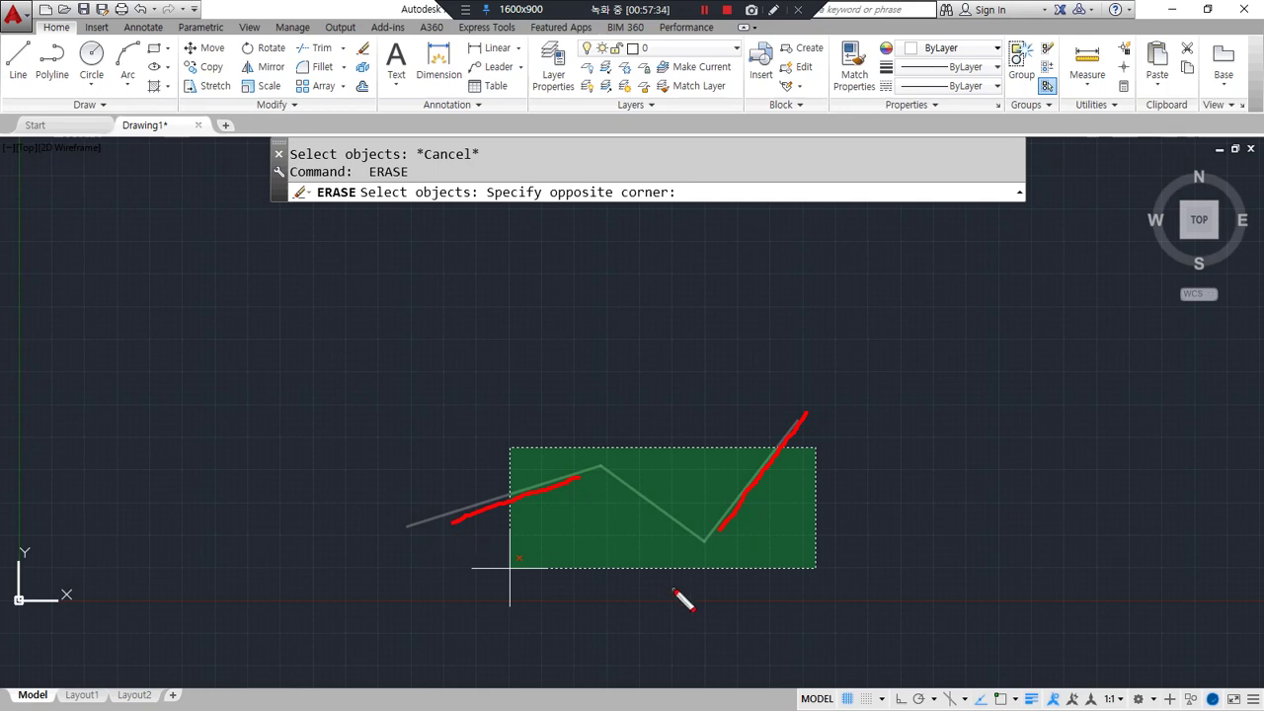
pyautogui.moveTo(643, 533)
pyautogui.mouseDown()
pyautogui.moveTo(608, 471)
pyautogui.moveTo(688, 496)
pyautogui.moveTo(656, 543)
pyautogui.mouseUp()
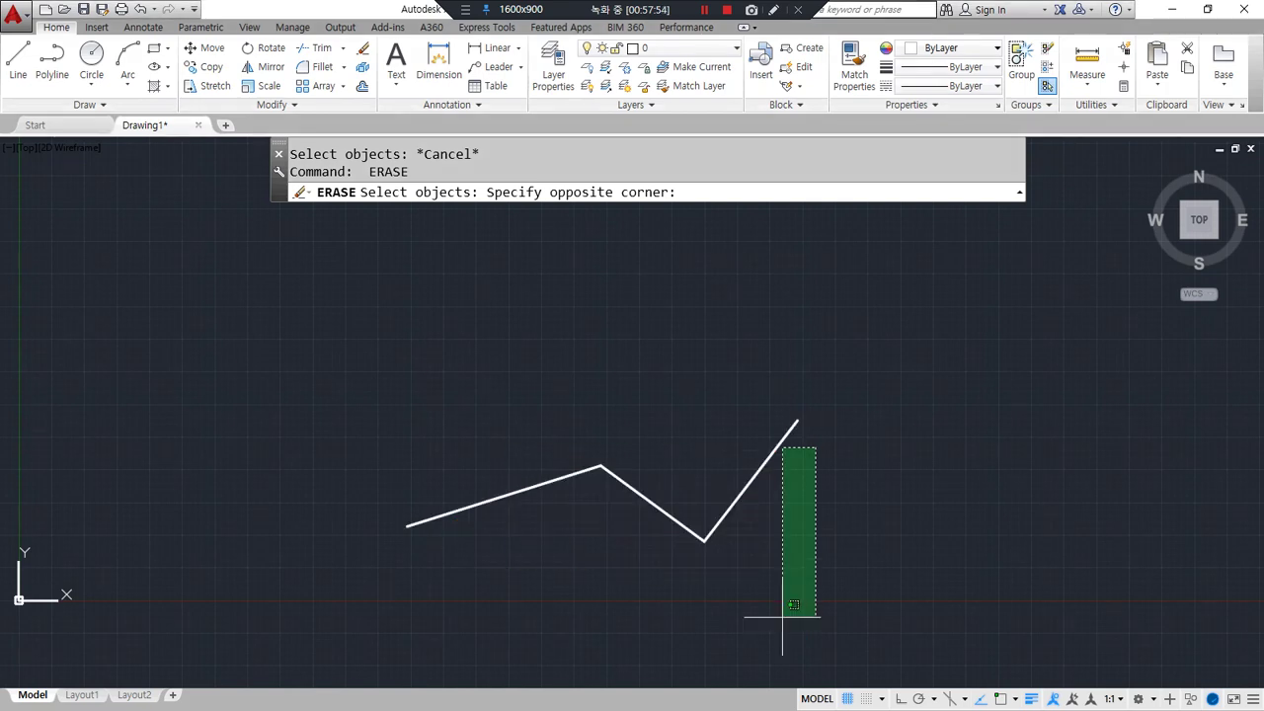
pyautogui.click(488, 578)
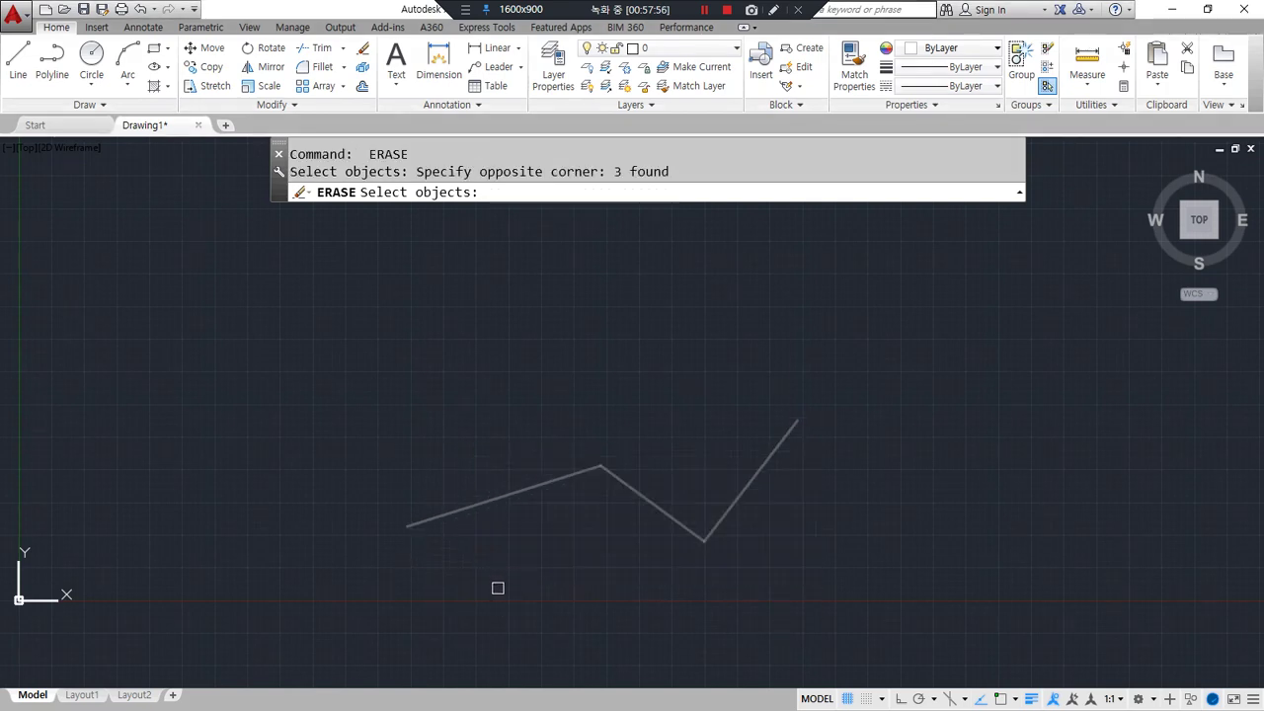
pyautogui.press('Return')
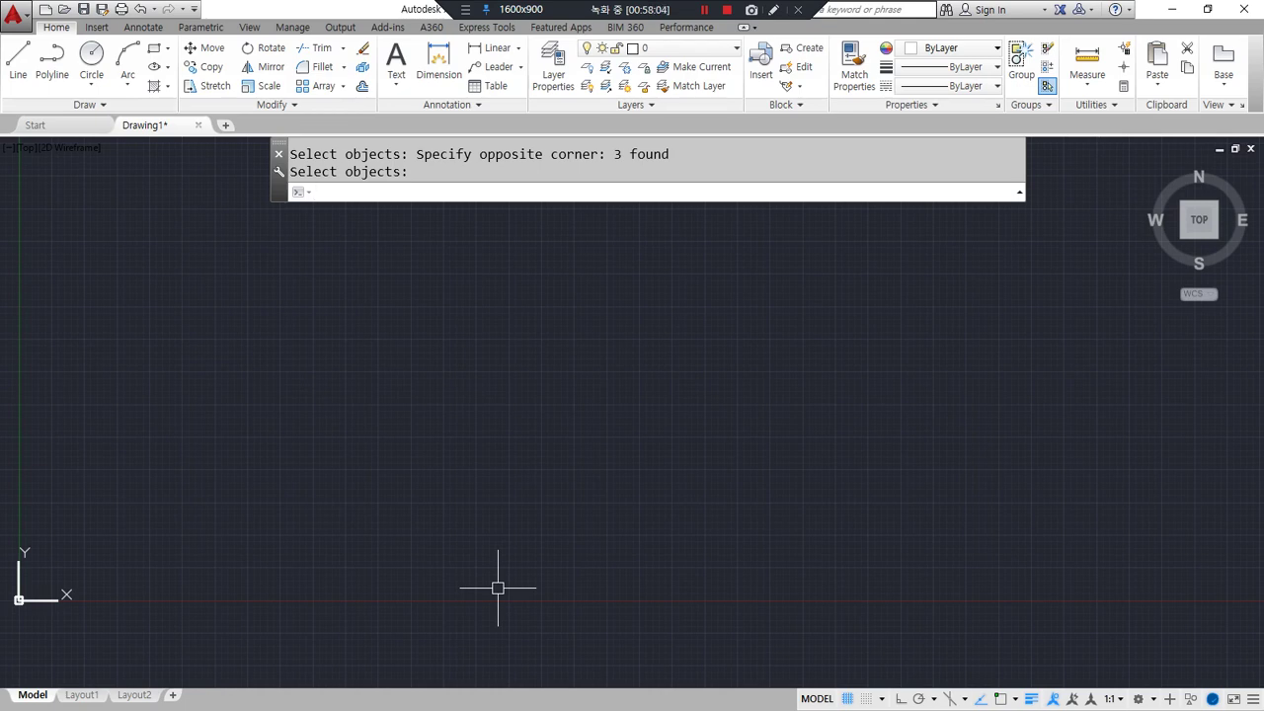
# Step: Undo the last erase and select the three line segments with a crossing selection without starting a command
pyautogui.hotkey('ctrl', 'z')
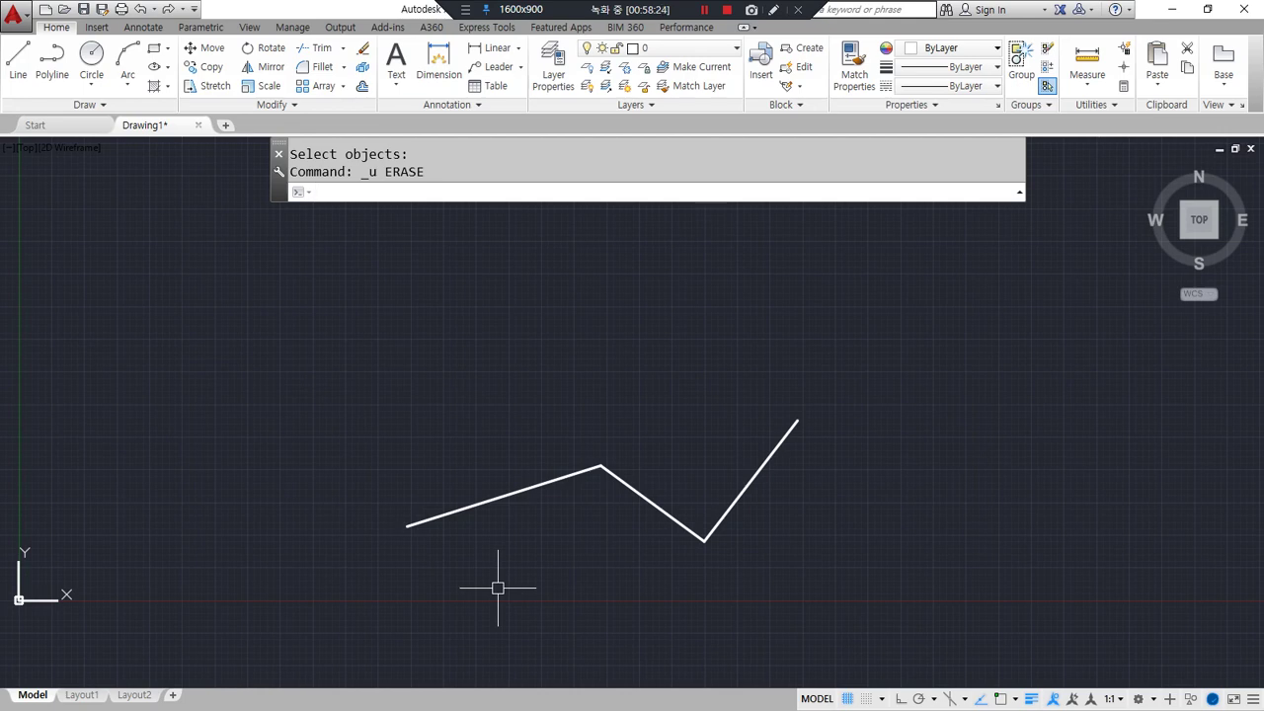
pyautogui.click(805, 464)
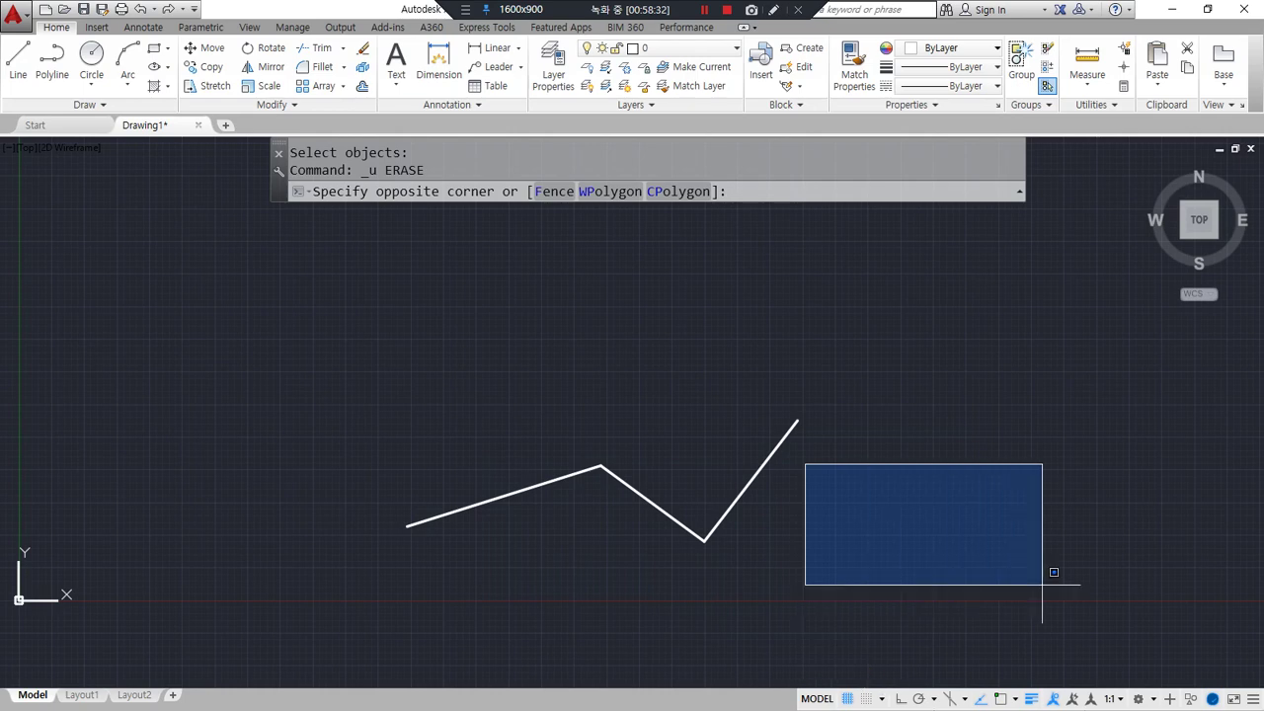
pyautogui.click(540, 547)
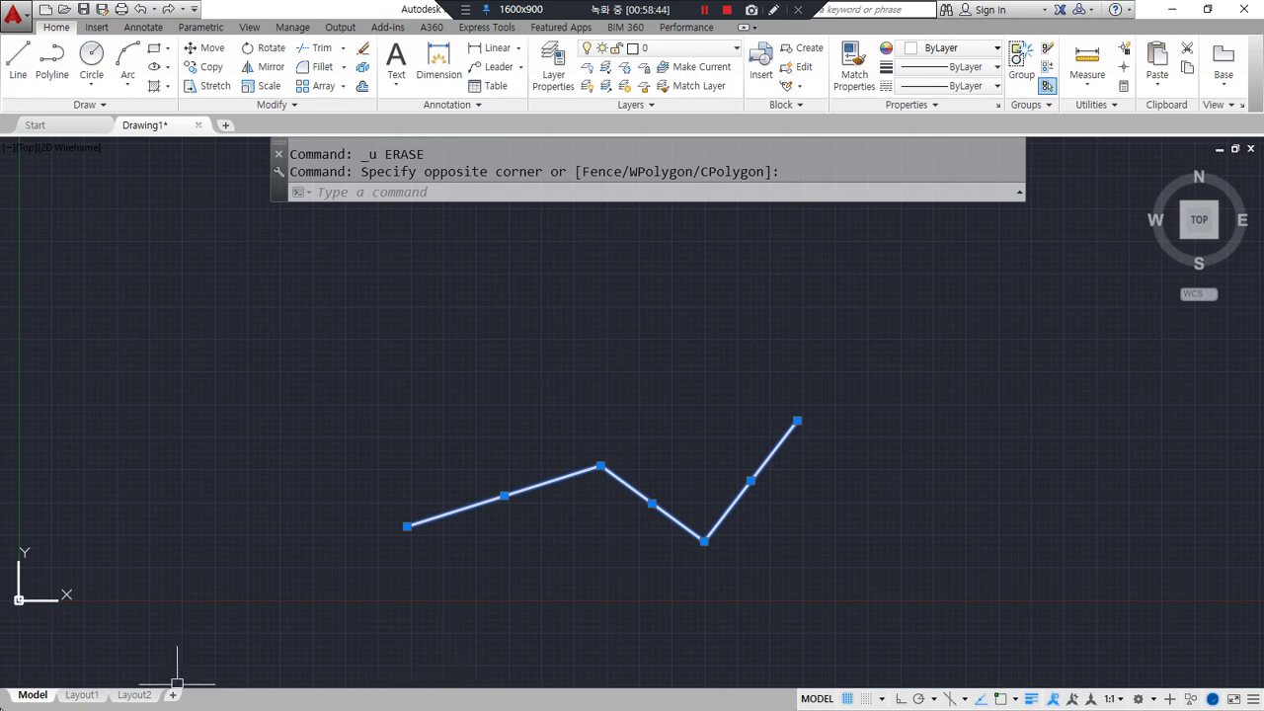
# Step: Switch to the Notepad notes and add the line "GRIP Mode (손잡이 상태)" below the Erase entry
pyautogui.hotkey('alt', 'Tab')
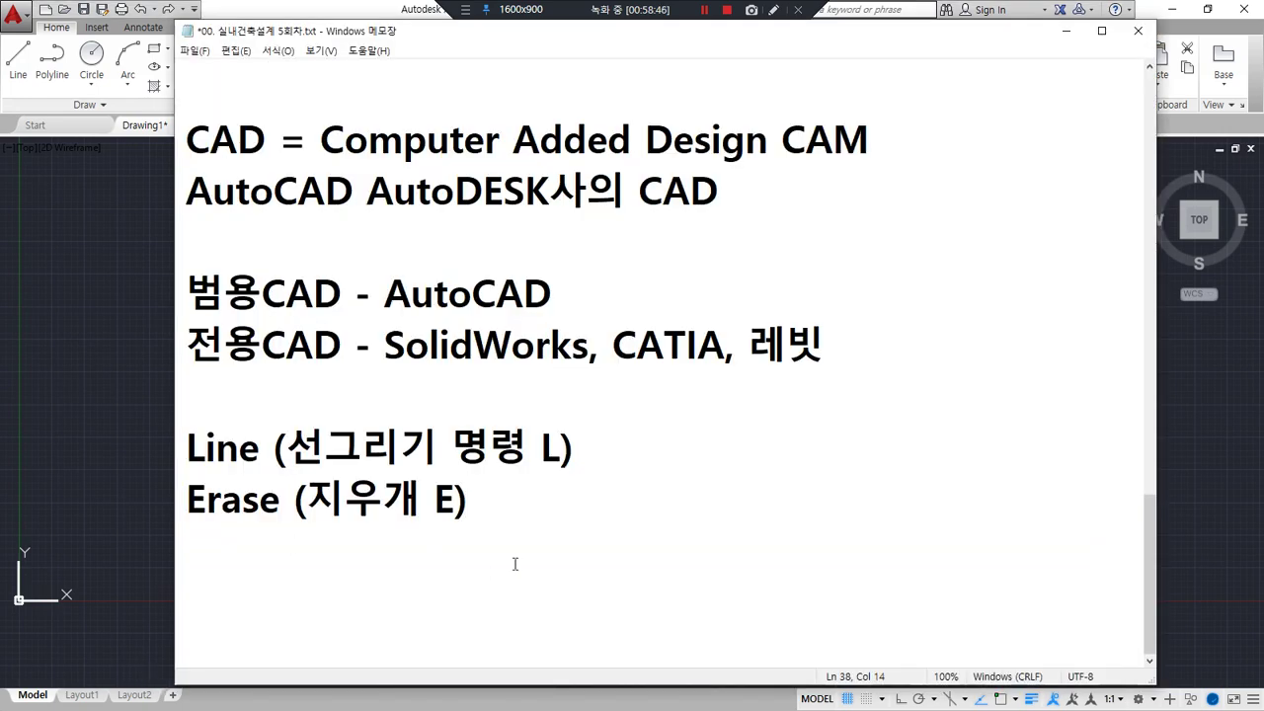
pyautogui.press('Return')
pyautogui.write('GR')
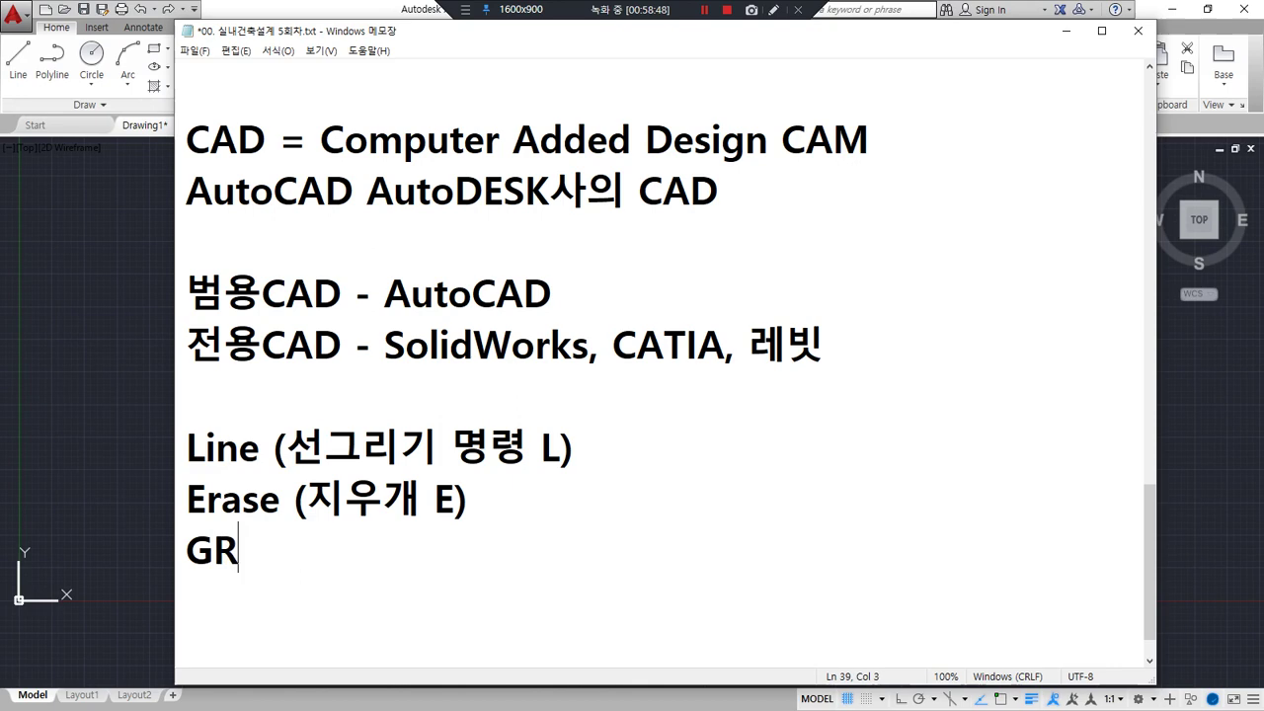
pyautogui.write('IP Mod')
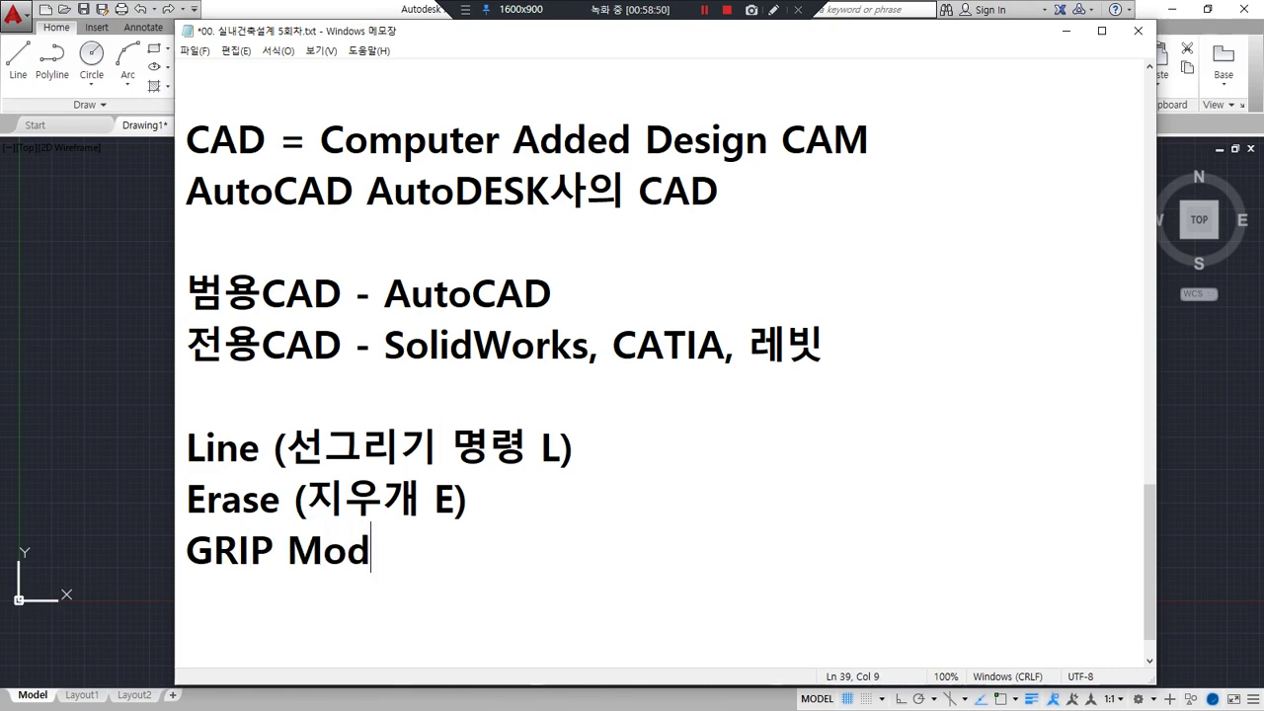
pyautogui.write('e (')
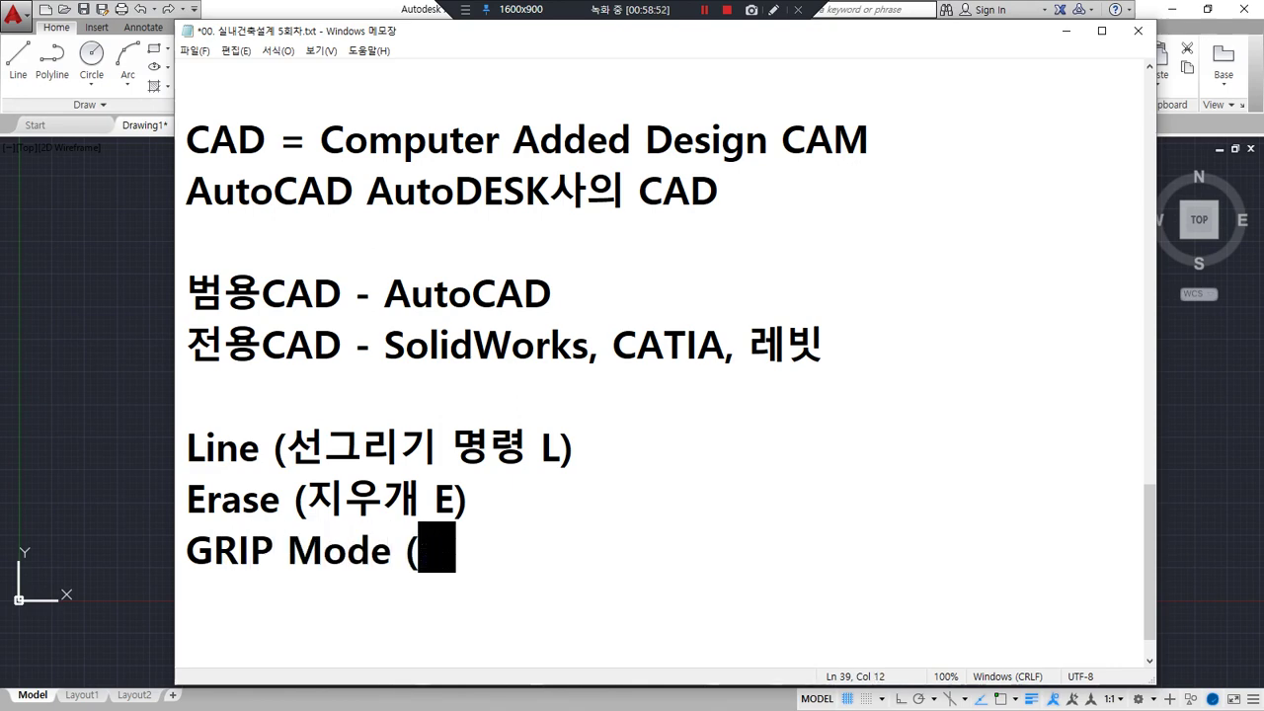
pyautogui.write('손잡이 사ㅇ태)')
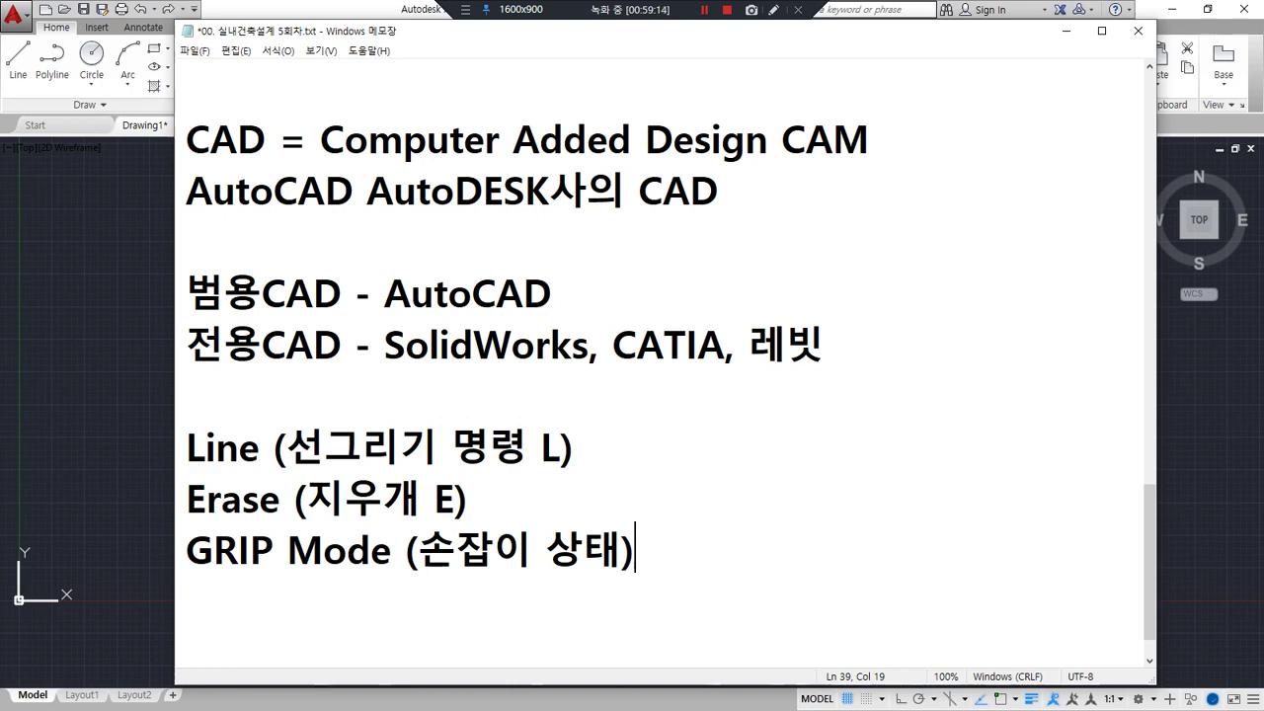
# Step: Switch to AutoCAD, delete the three selected line segments and undo that deletion
pyautogui.click(221, 8)
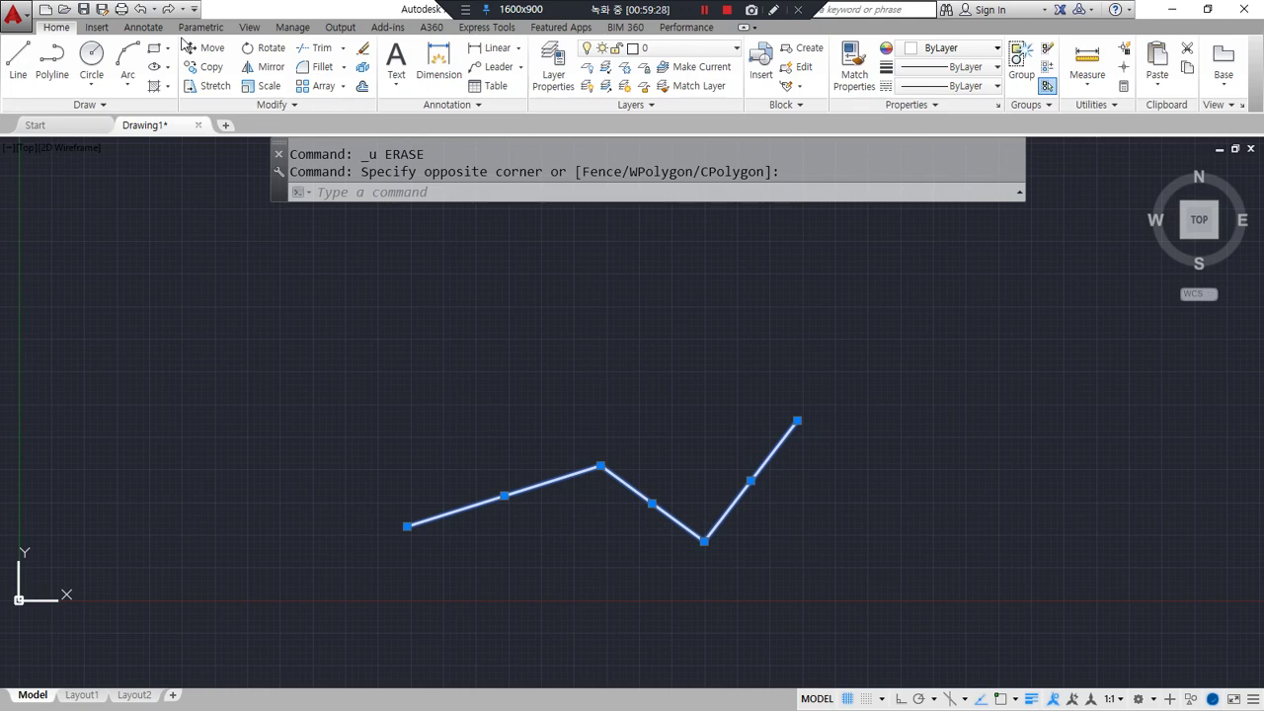
pyautogui.press('Delete')
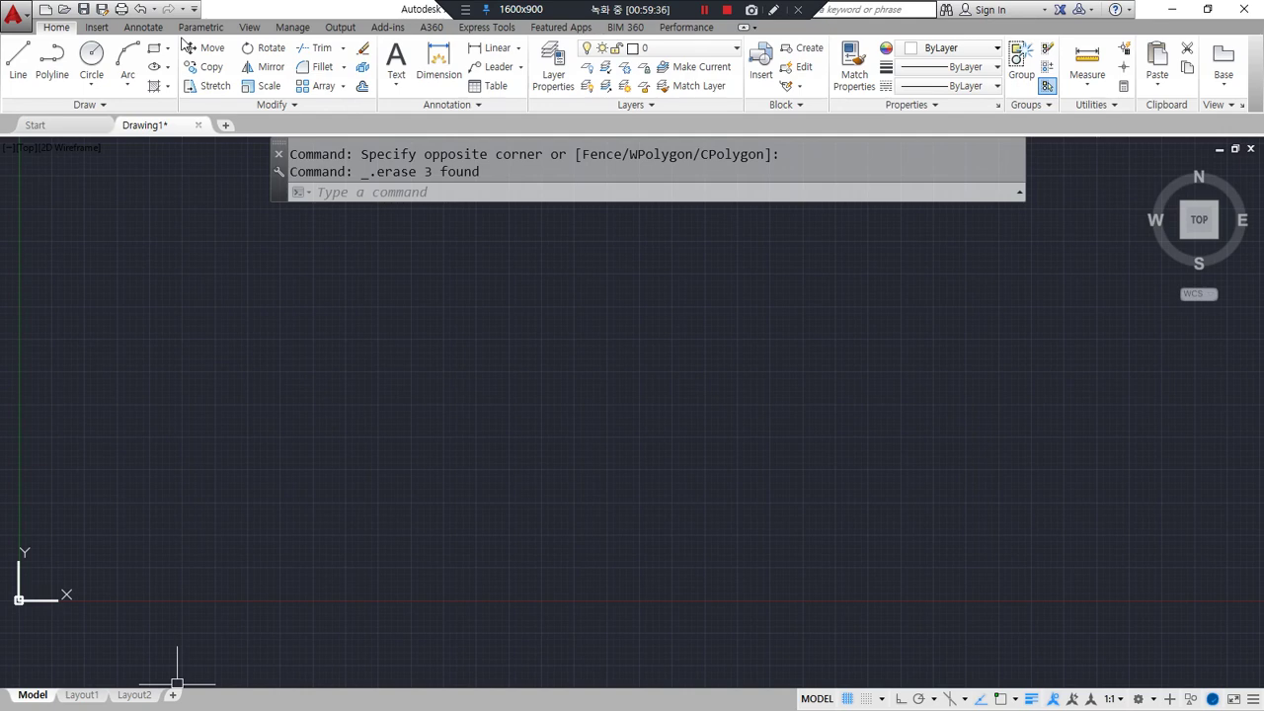
pyautogui.hotkey('ctrl', 'z')
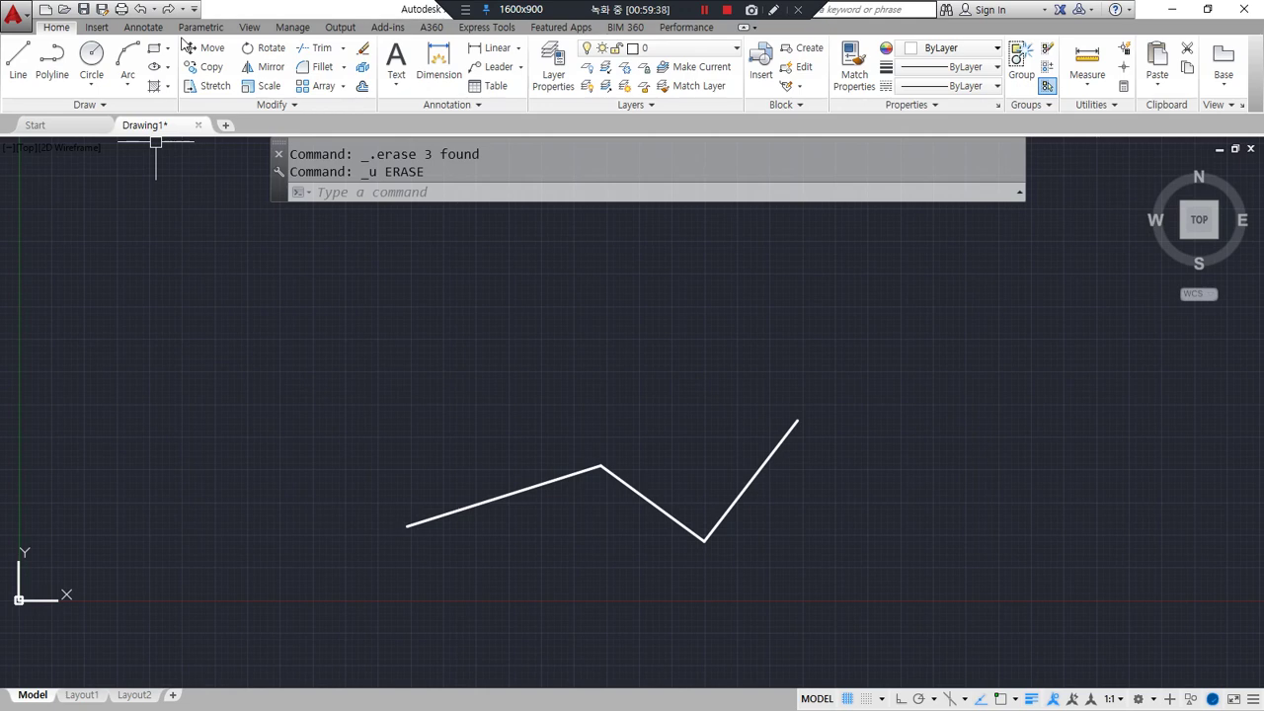
# Step: Select the three line segments with a crossing selection, delete them and undo the deletion
pyautogui.click(874, 375)
pyautogui.click(435, 592)
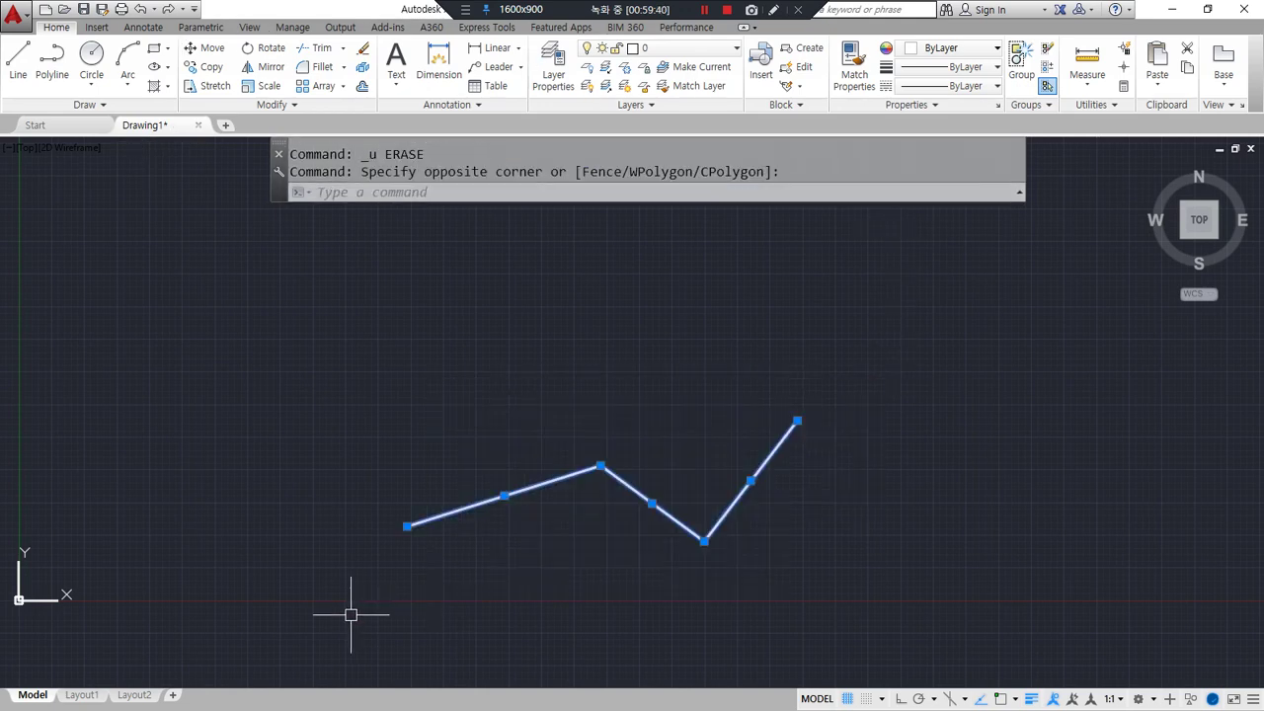
pyautogui.press('Delete')
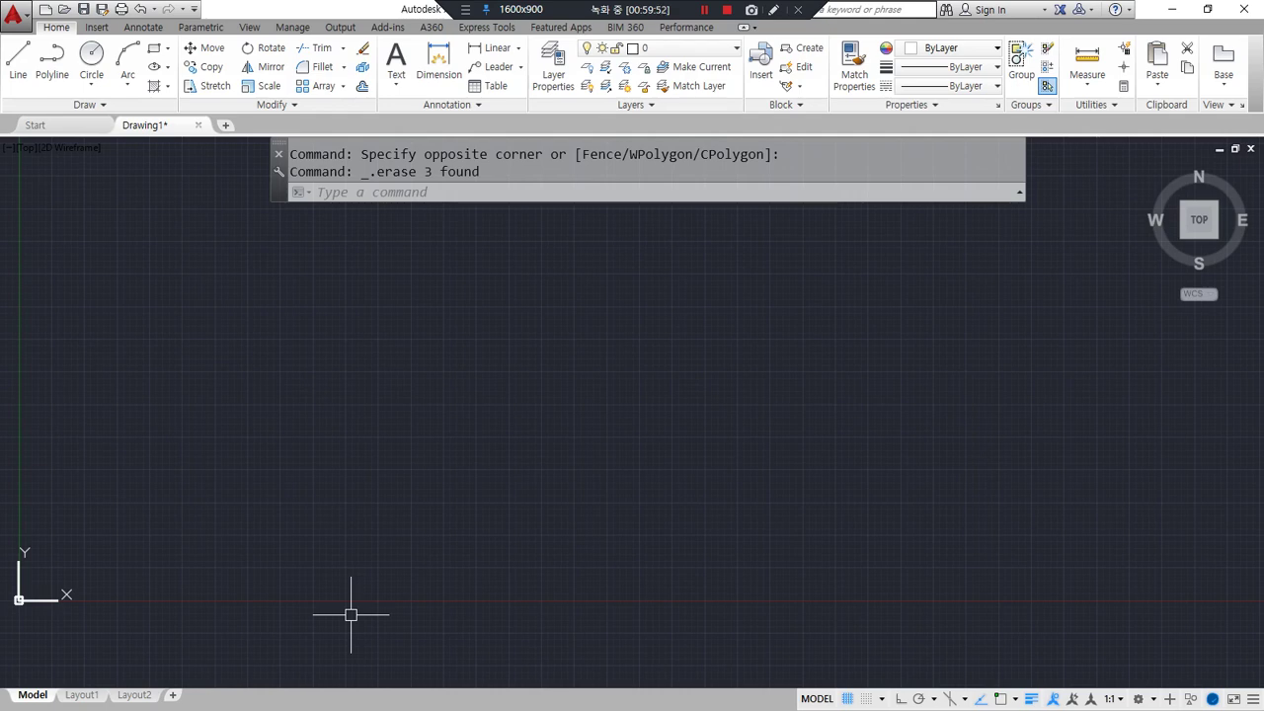
pyautogui.hotkey('ctrl', 'z')
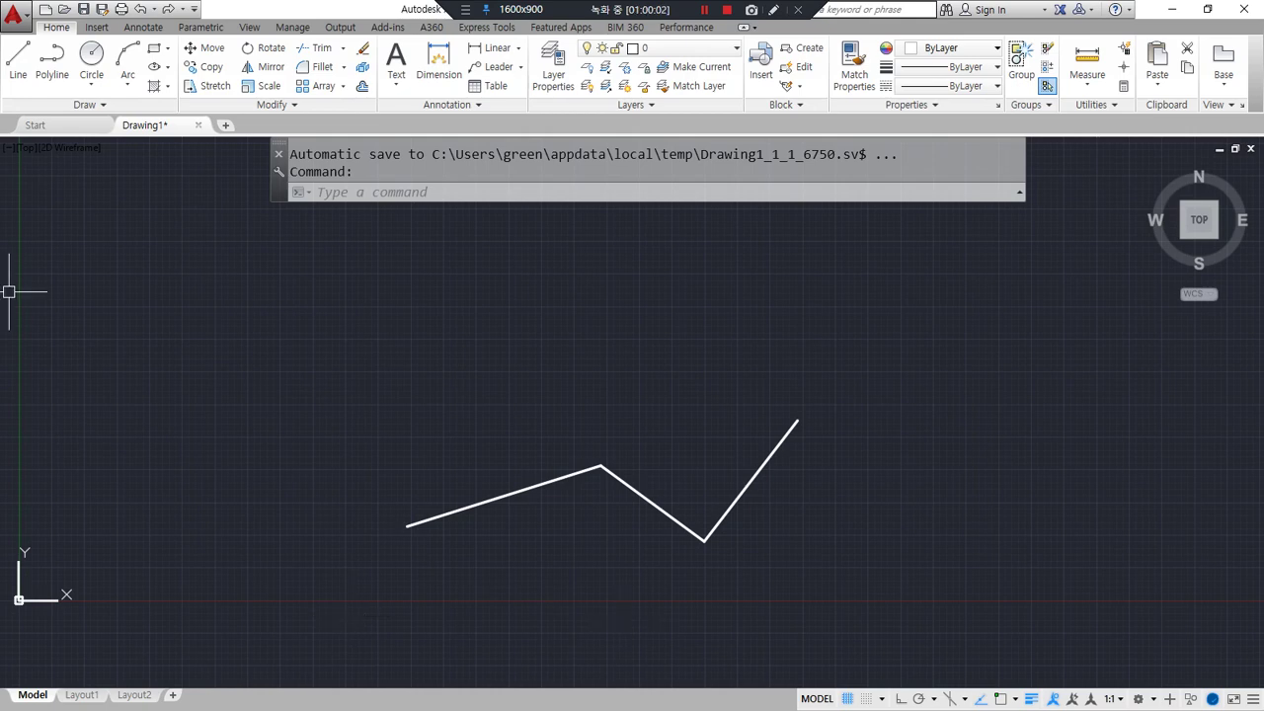
# Step: Switch to the Notepad notes and add "Zoom" and "Pan" on separate lines below the GRIP Mode entry
pyautogui.hotkey('alt', 'Tab')
pyautogui.scroll(-1, 740, 573)
pyautogui.press('Return')
pyautogui.write('ㅋ')
pyautogui.press('BackSpace')
pyautogui.write('Zoom')
pyautogui.press('Return')
pyautogui.write('Pan')
# Step: Append "(화면 축소 확대 Z)" to the Zoom entry and "(화면 이동 P)" to the Pan entry
pyautogui.press('Up')
pyautogui.press('End')
pyautogui.write('(화며')
pyautogui.write('면 축소 확대')
pyautogui.write(' Z)')
pyautogui.press('Down')
pyautogui.write('(화면 이')
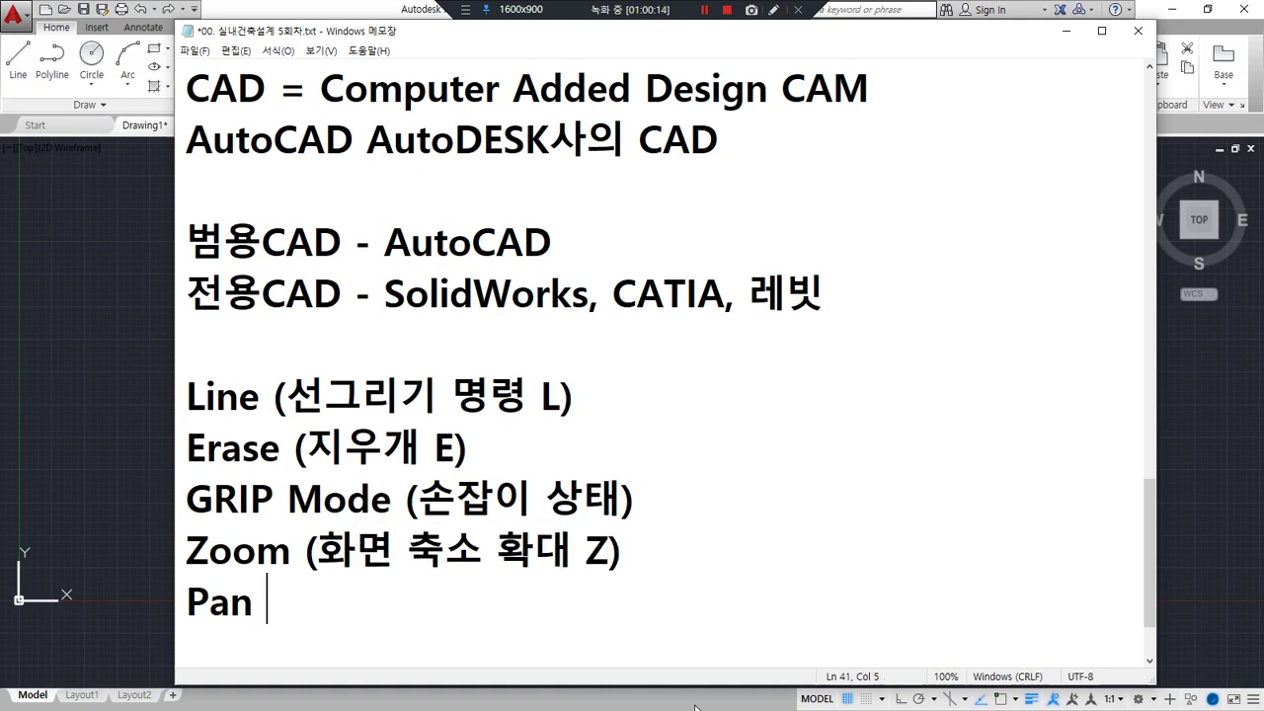
pyautogui.write('동 P)')
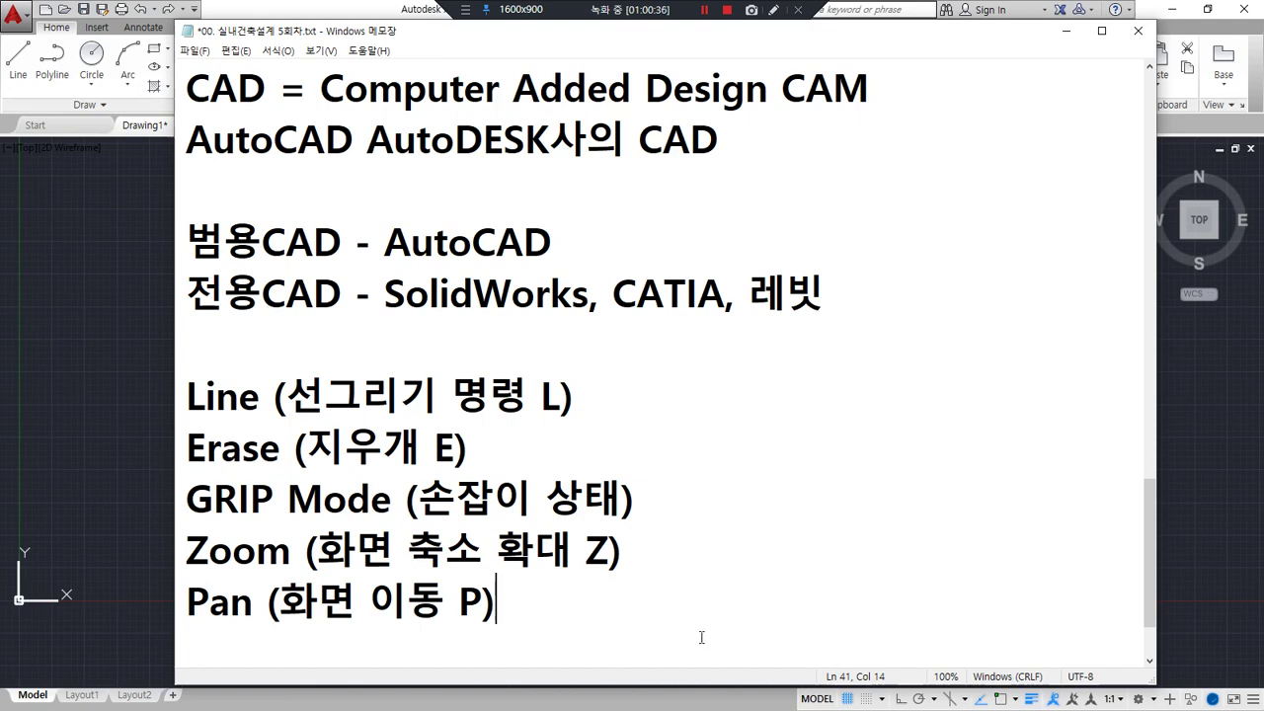
# Step: Switch to AutoCAD and zoom in and out repeatedly on the three connected line segments
pyautogui.click(101, 300)
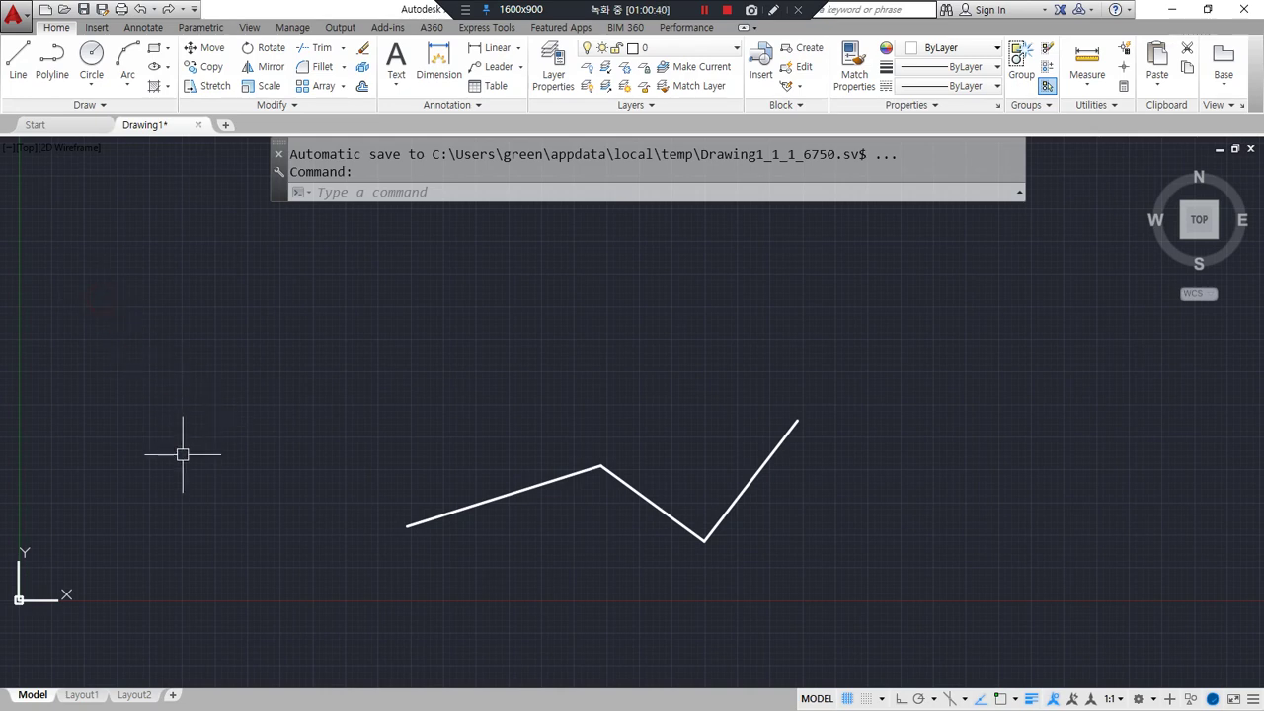
pyautogui.moveTo(496, 501)
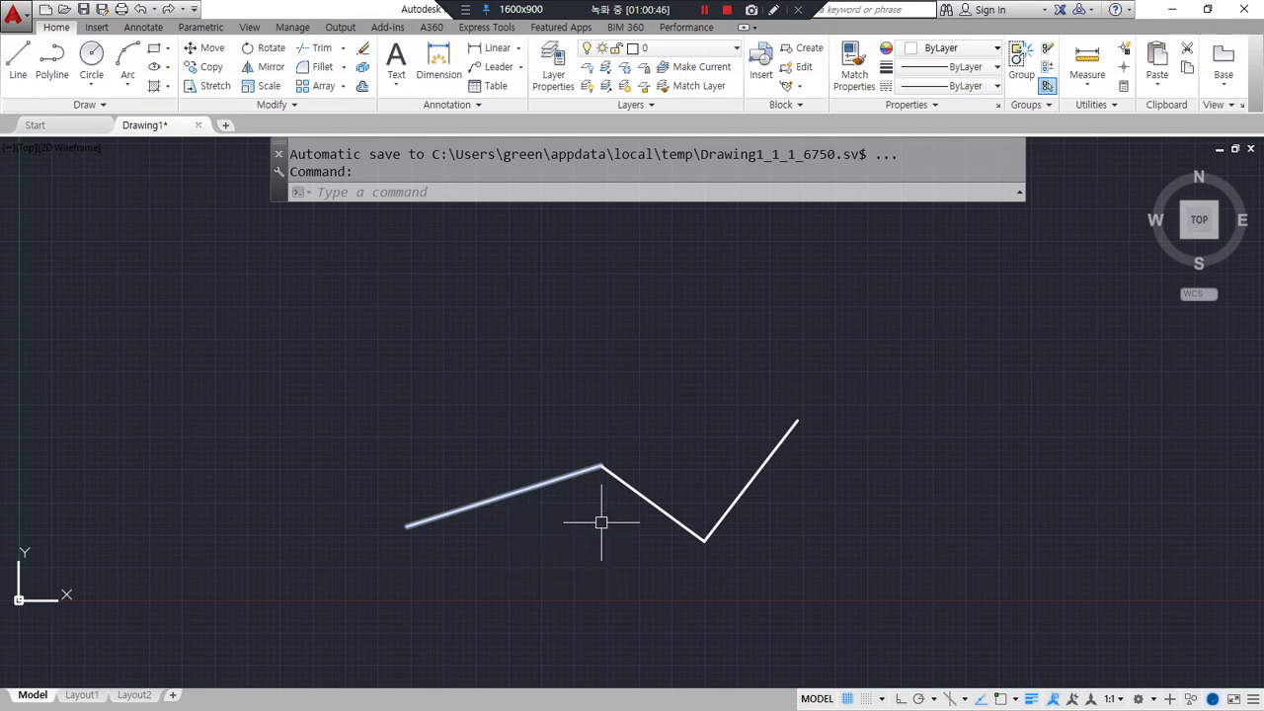
pyautogui.scroll(5, 683, 488)
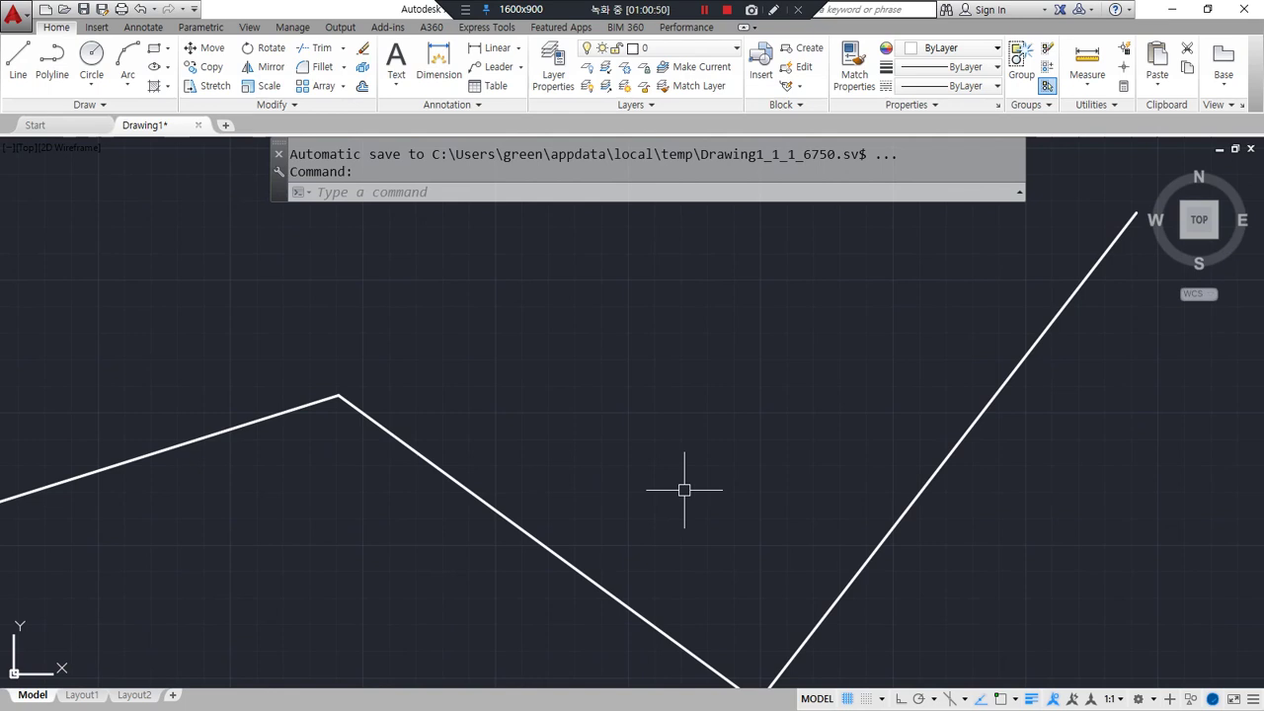
pyautogui.scroll(-7, 683, 488)
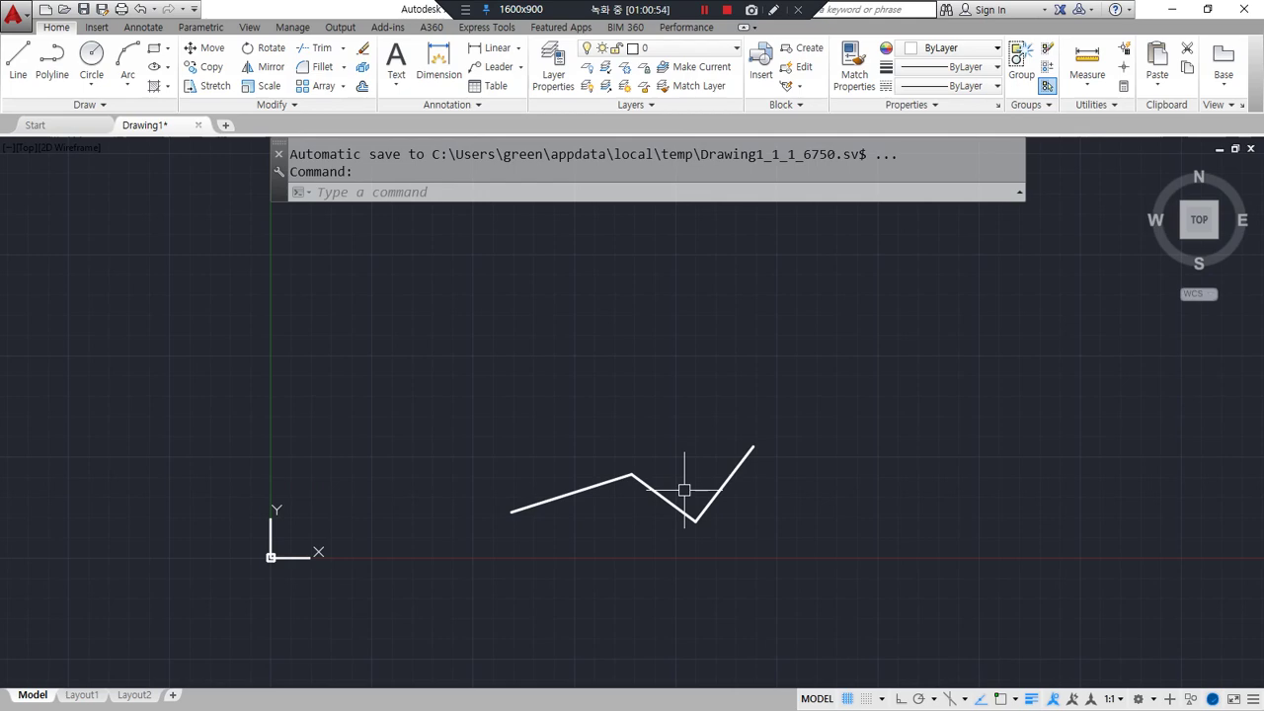
pyautogui.scroll(4, 683, 489)
pyautogui.scroll(-4, 683, 490)
pyautogui.scroll(5, 683, 489)
pyautogui.scroll(-3, 682, 494)
pyautogui.scroll(5, 682, 493)
pyautogui.scroll(-5, 682, 494)
pyautogui.scroll(6, 683, 493)
pyautogui.scroll(-6, 682, 493)
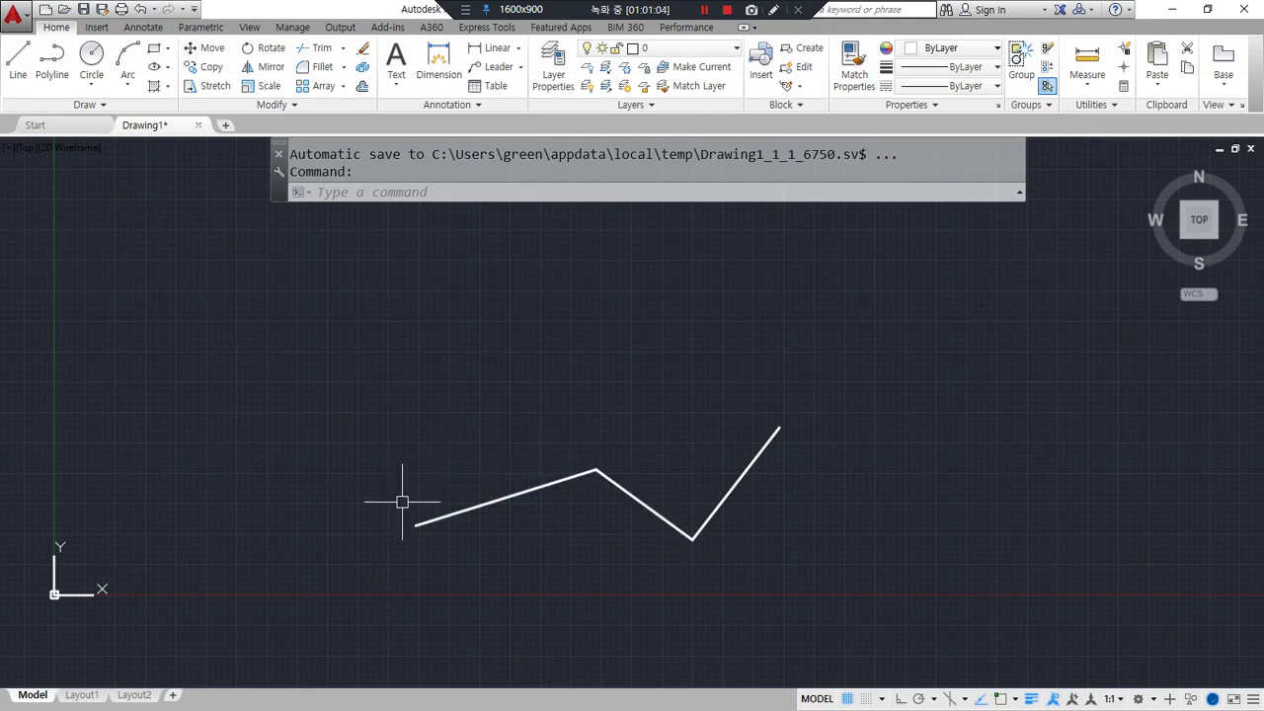
# Step: Zoom in and out around different points of the line segments, including their ends and the surrounding empty area
pyautogui.scroll(10, 402, 501)
pyautogui.scroll(-10, 402, 501)
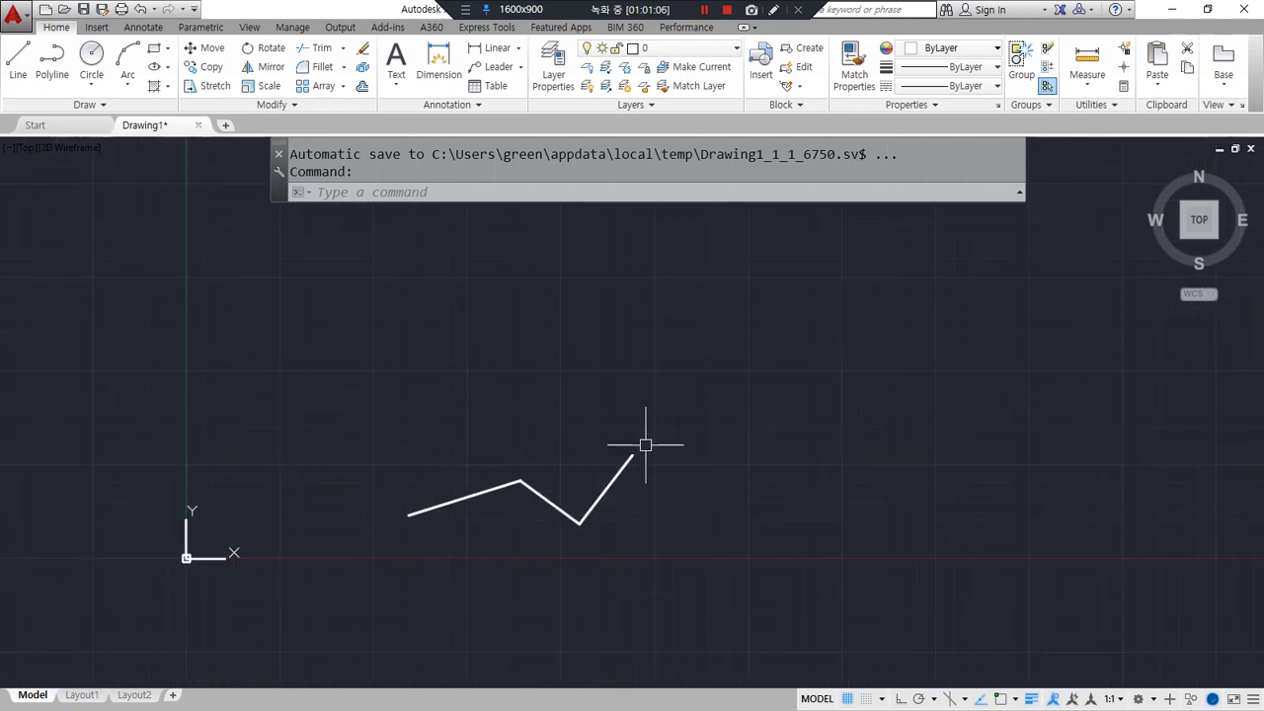
pyautogui.scroll(6, 647, 449)
pyautogui.scroll(-10, 646, 448)
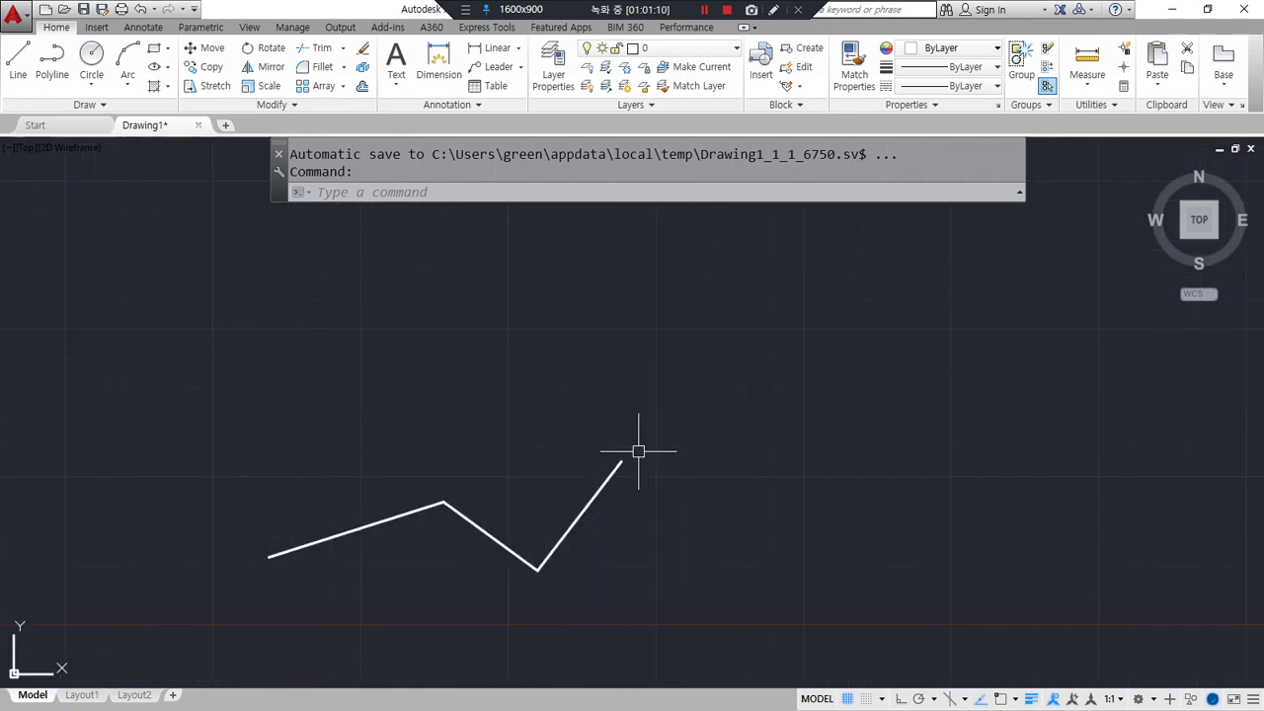
pyautogui.scroll(10, 485, 536)
pyautogui.scroll(-14, 486, 543)
pyautogui.scroll(10, 487, 543)
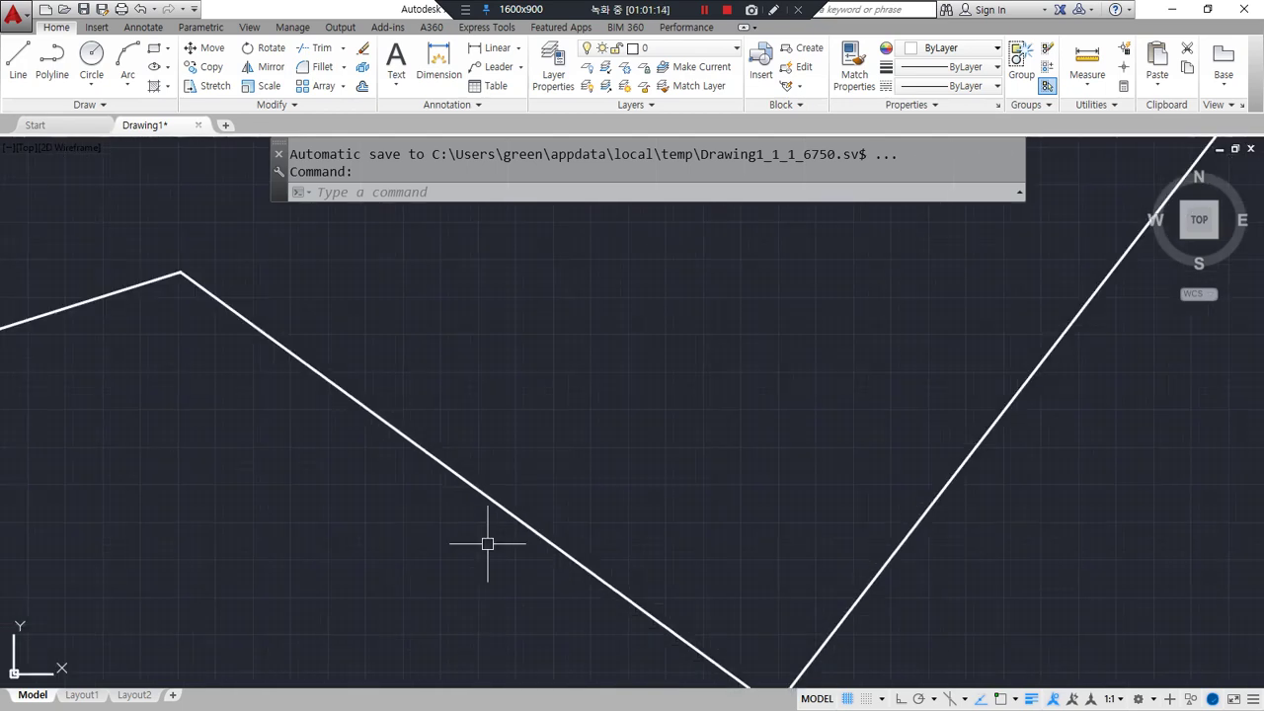
pyautogui.scroll(-8, 487, 536)
pyautogui.scroll(8, 254, 612)
pyautogui.scroll(-7, 254, 612)
pyautogui.scroll(4, 631, 440)
pyautogui.scroll(-6, 633, 453)
pyautogui.scroll(4, 403, 598)
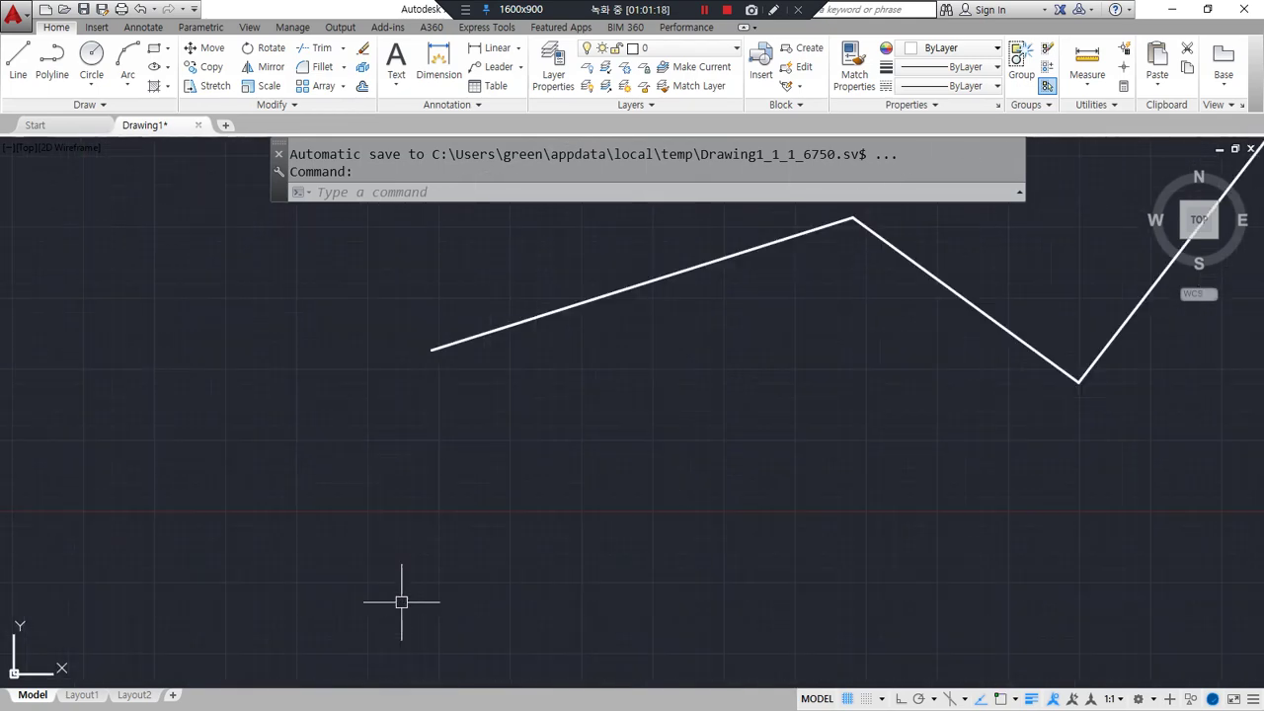
pyautogui.scroll(-2, 404, 598)
pyautogui.scroll(6, 957, 342)
pyautogui.scroll(-6, 956, 342)
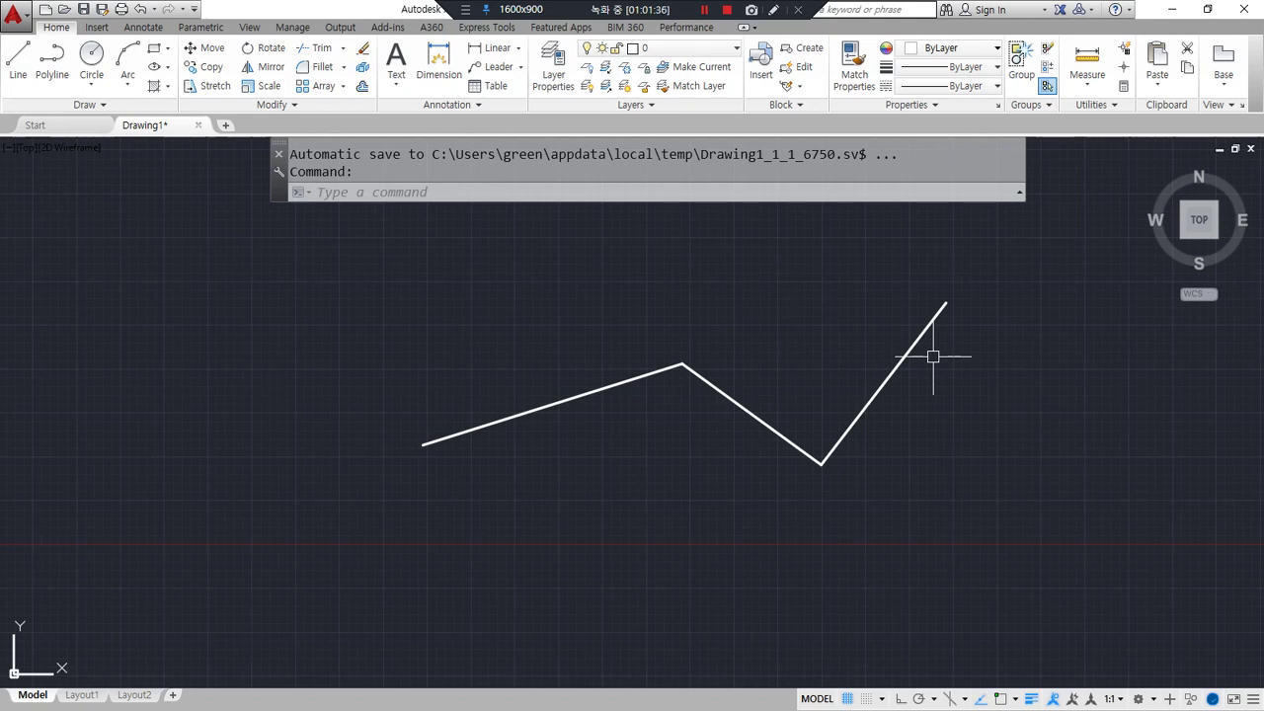
# Step: Zoom to the drawing extents, zoom far out and fit the line segments to the extents again
pyautogui.middleClick(846, 339)
pyautogui.middleClick(846, 338)
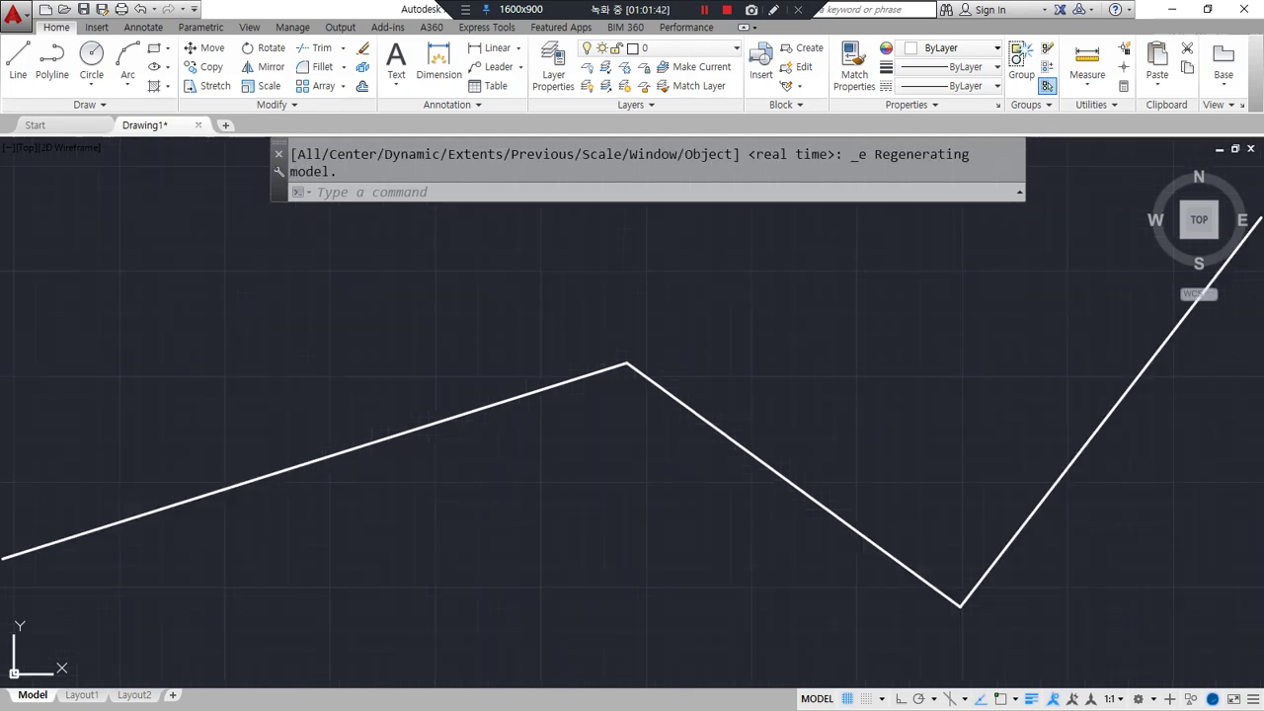
pyautogui.scroll(-10, 813, 391)
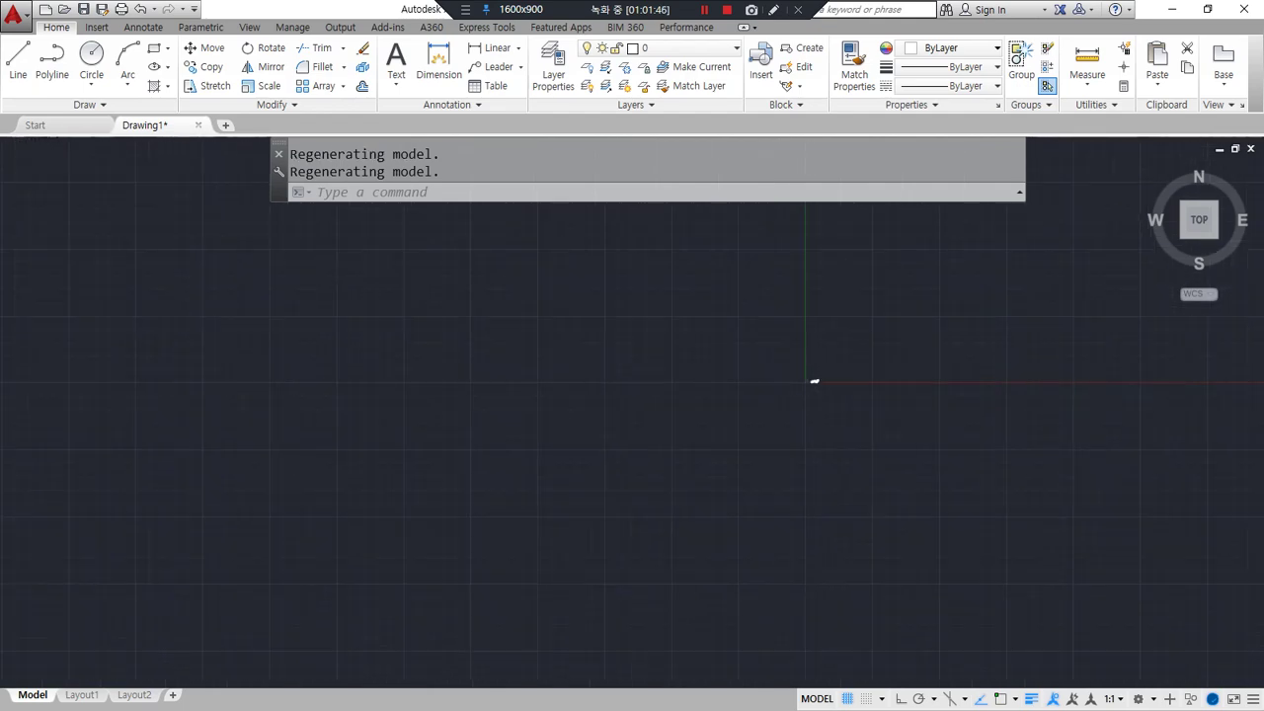
pyautogui.middleClick(799, 390)
pyautogui.middleClick(799, 391)
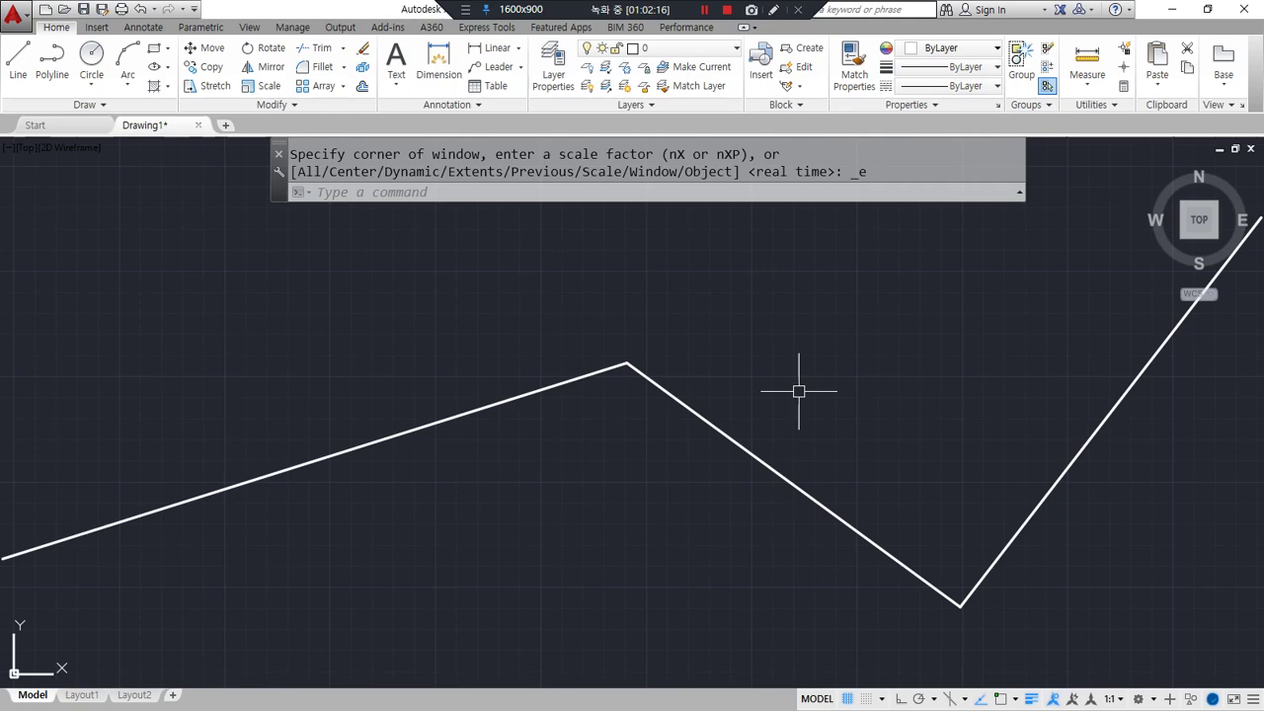
# Step: Pan across the enlarged line segments in several directions, ending with all three segments in view
pyautogui.scroll(-5, 802, 400)
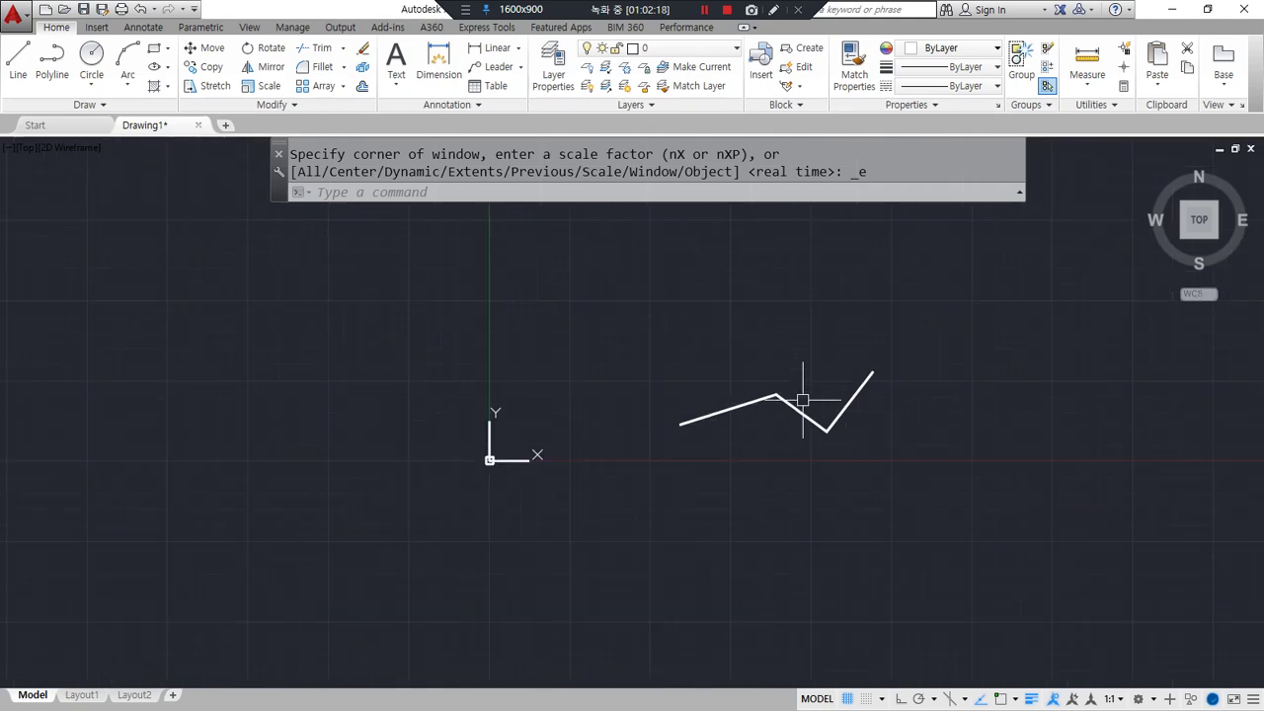
pyautogui.scroll(5, 802, 399)
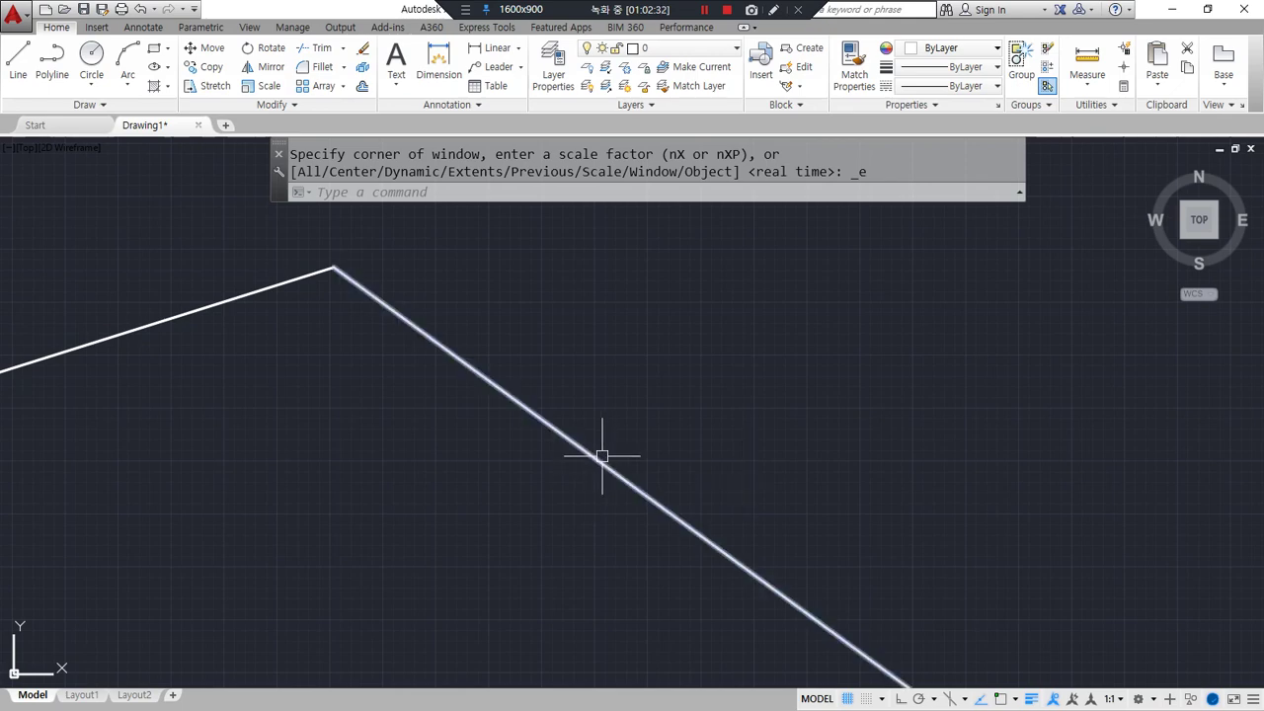
pyautogui.moveTo(601, 455)
pyautogui.mouseDown(button='middle')
pyautogui.moveTo(130, 198)
pyautogui.moveTo(152, 236)
pyautogui.mouseUp(button='middle')
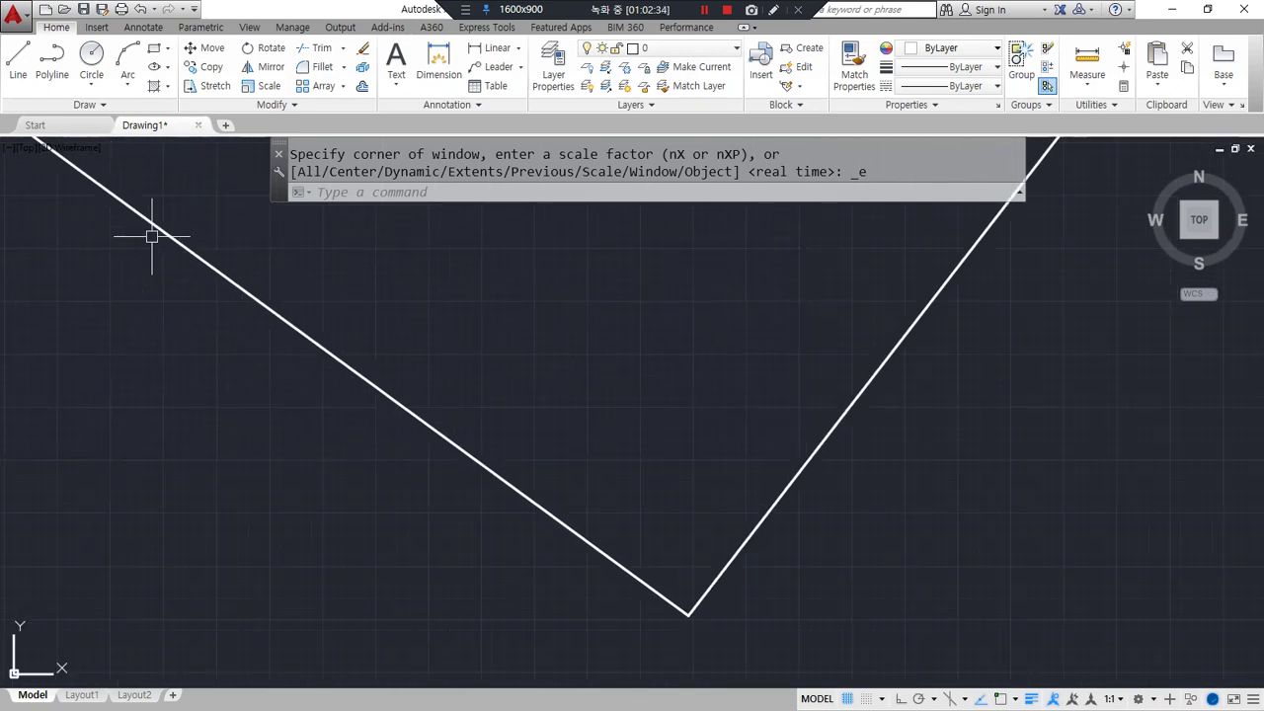
pyautogui.moveTo(945, 290); pyautogui.dragTo(1178, 188, button='middle')
pyautogui.moveTo(197, 306); pyautogui.dragTo(404, 559, button='middle')
pyautogui.moveTo(266, 372); pyautogui.dragTo(474, 443, button='middle')
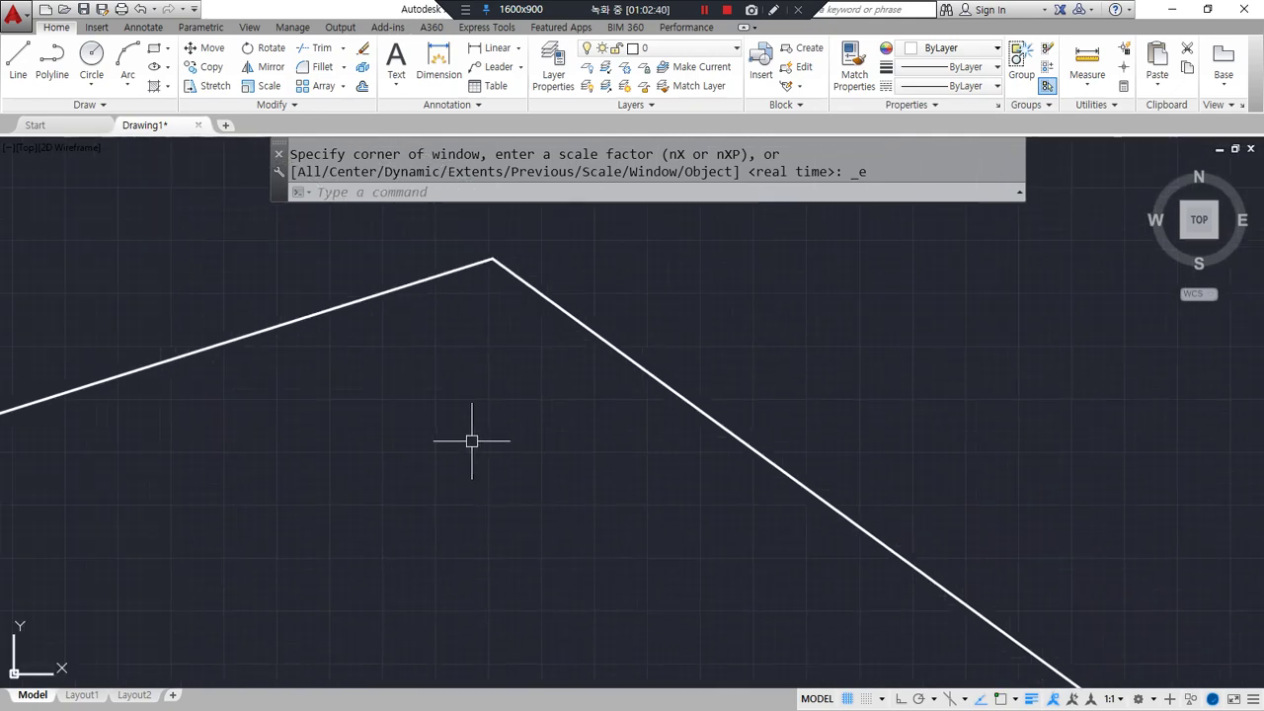
pyautogui.scroll(-2, 474, 443)
pyautogui.moveTo(988, 355); pyautogui.dragTo(330, 332, button='middle')
pyautogui.scroll(-4, 806, 366)
pyautogui.moveTo(835, 366); pyautogui.dragTo(829, 466, button='middle')
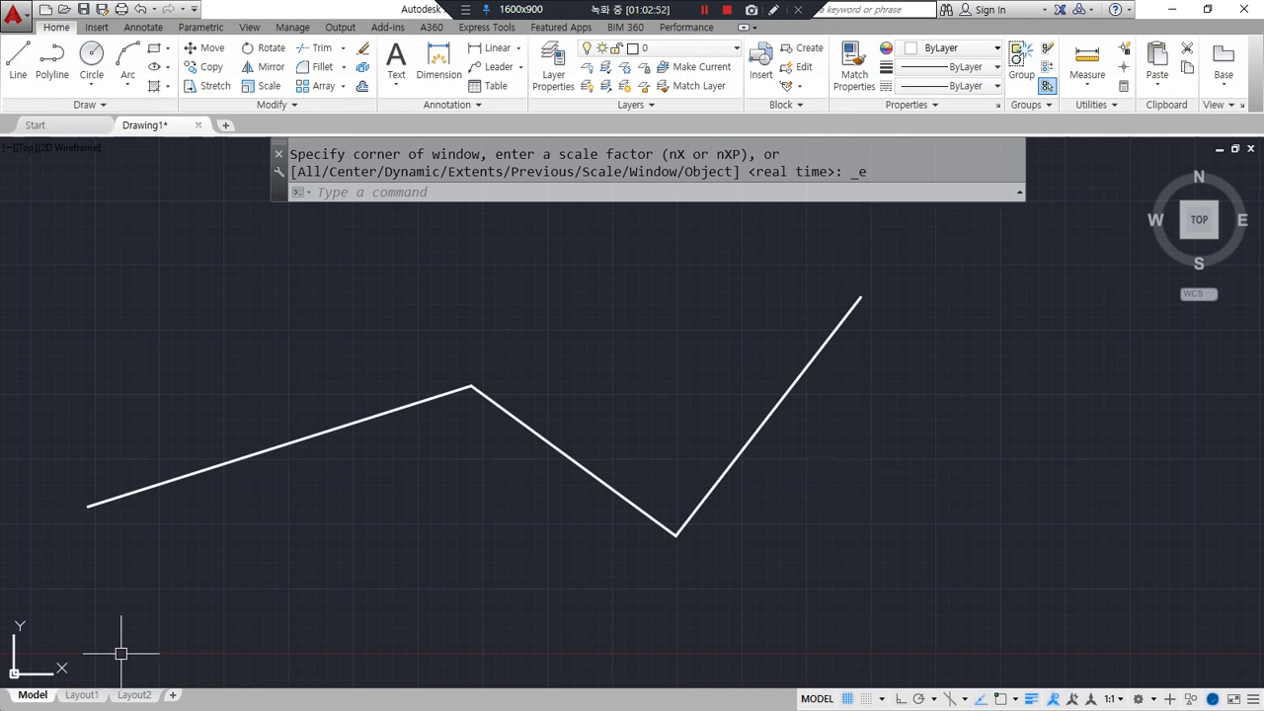
# Step: Switch to the Notepad notes and append "휠 드래그" to the Pan entry and "휠 돌리기" to the Zoom entry
pyautogui.hotkey('alt', 'Tab')
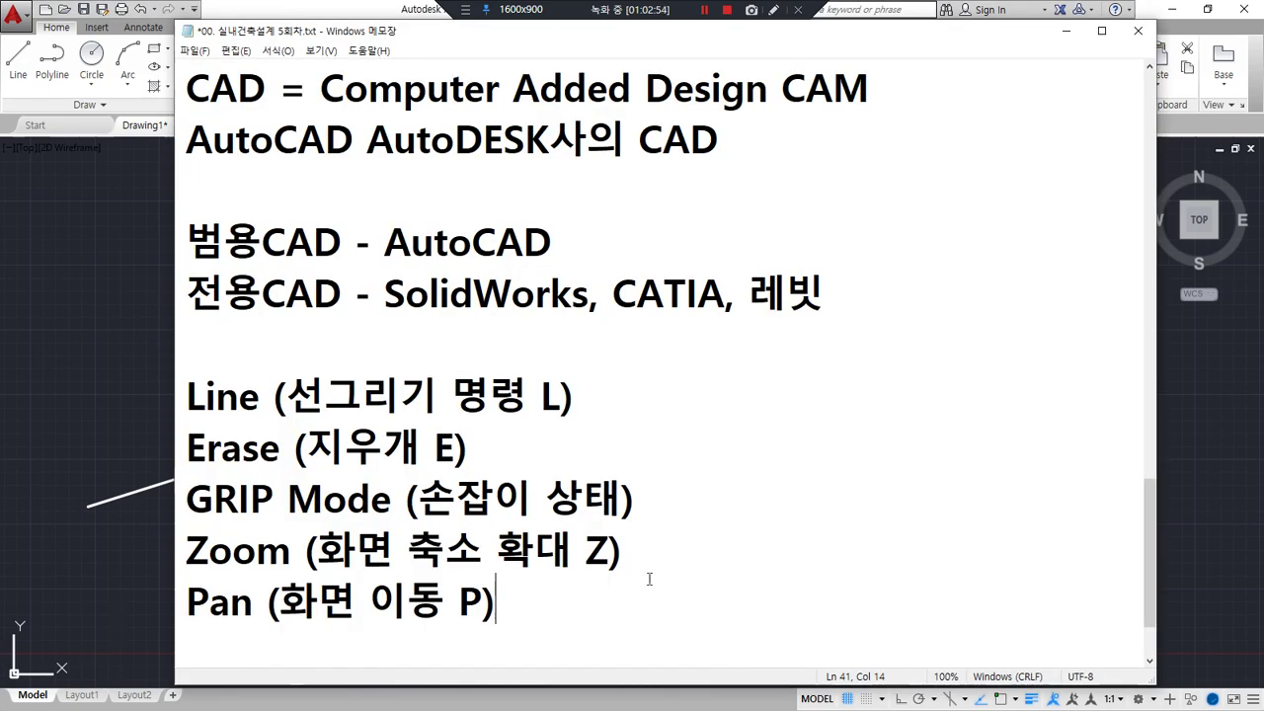
pyautogui.write('휠')
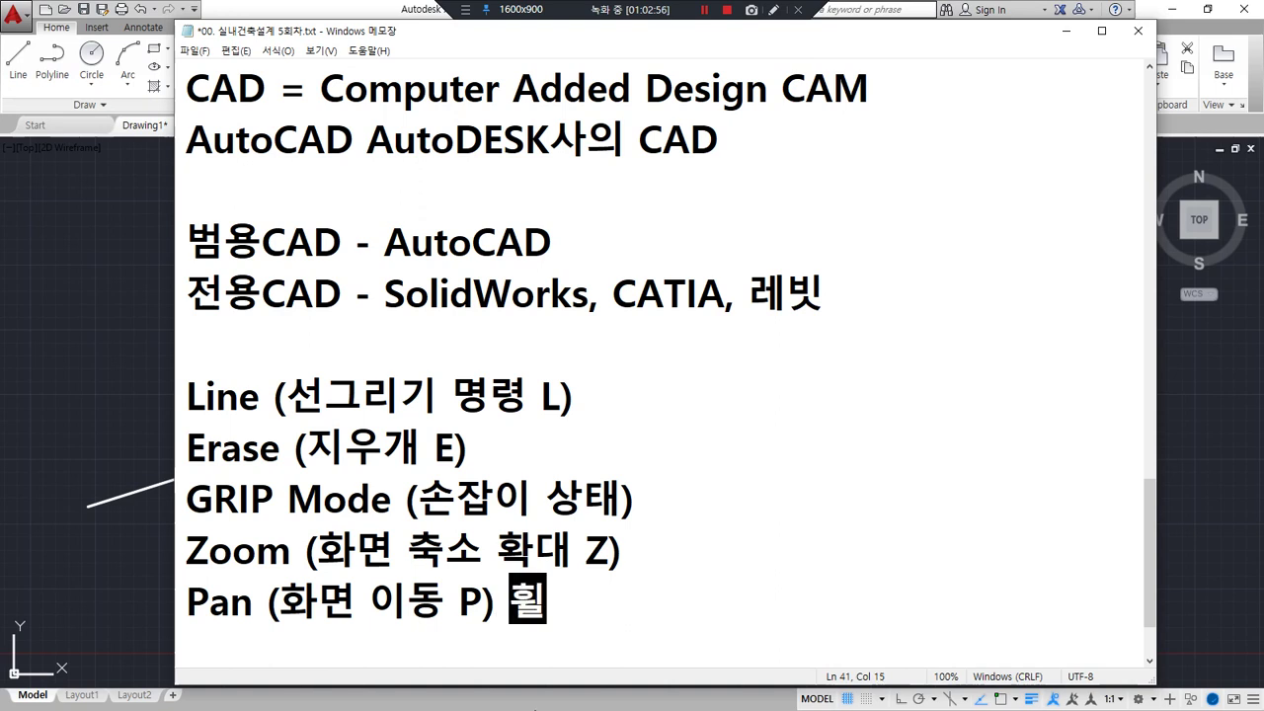
pyautogui.write(' 드래그')
pyautogui.press('Up')
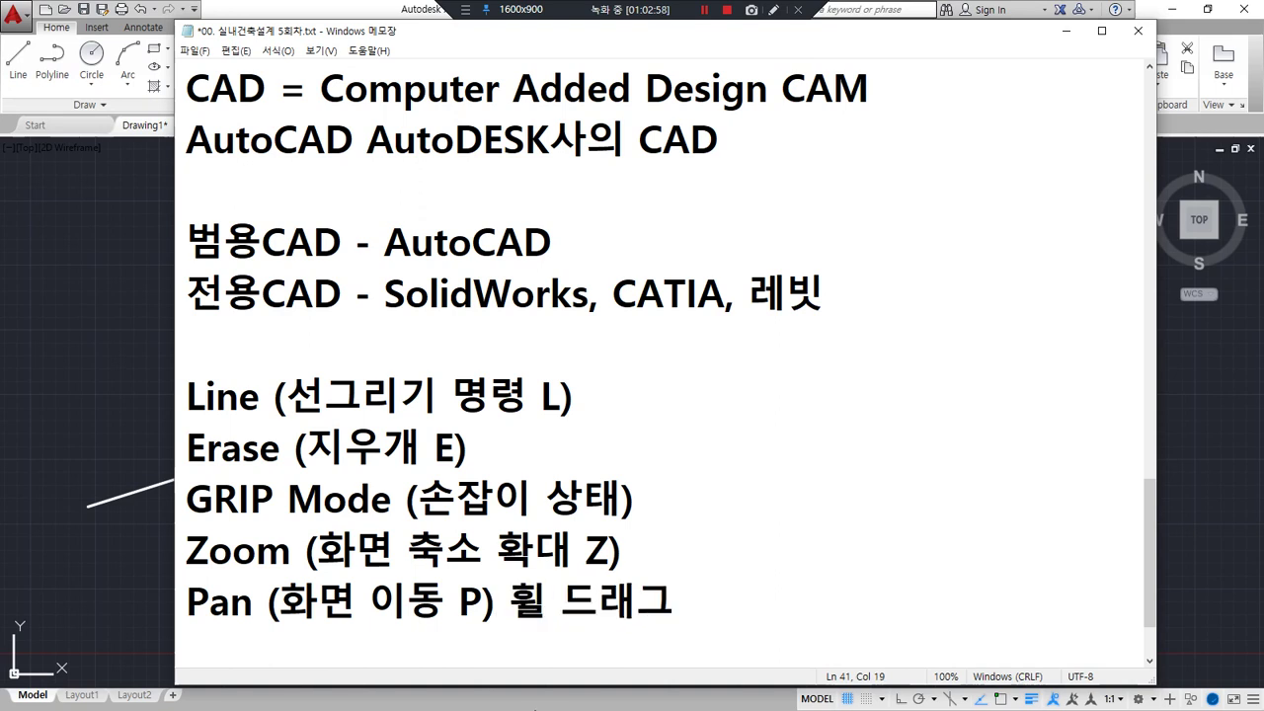
pyautogui.write('휠 ')
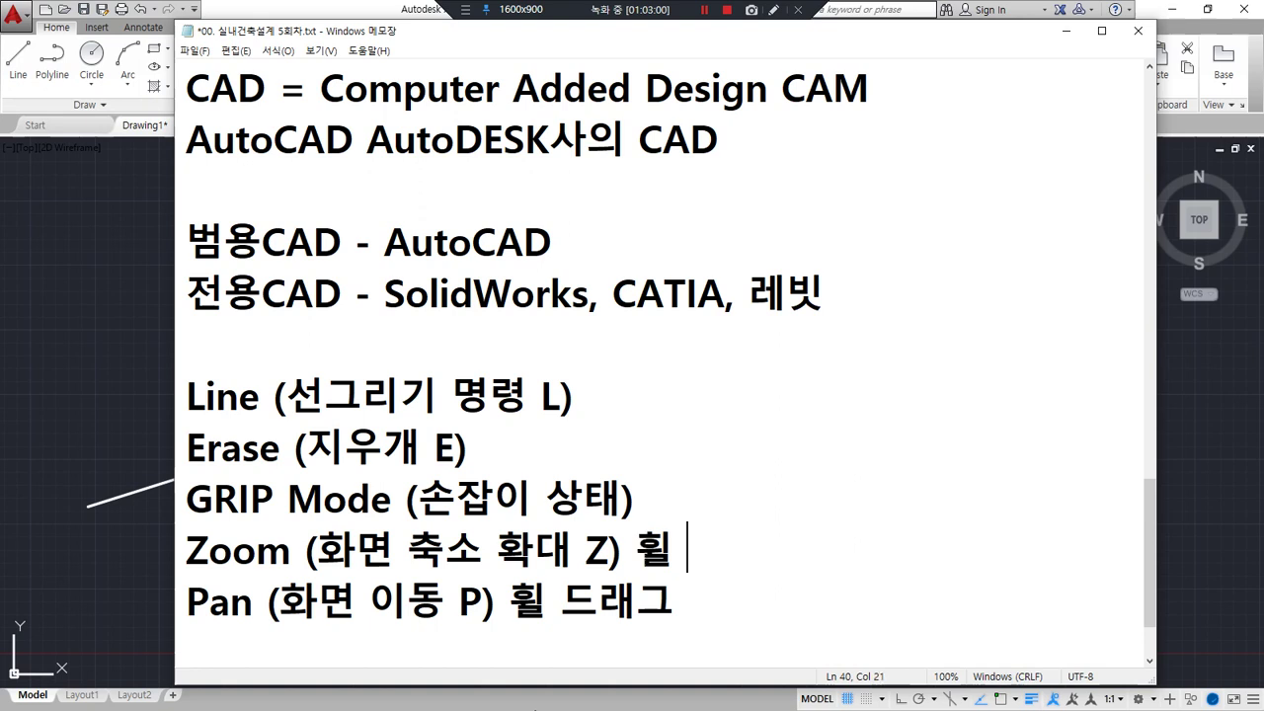
pyautogui.write('돌리기')
# Step: Insert a new line between the Zoom and Pan entries and enter "Zoom Extent (화"
pyautogui.press('Return')
pyautogui.write('Zoom ')
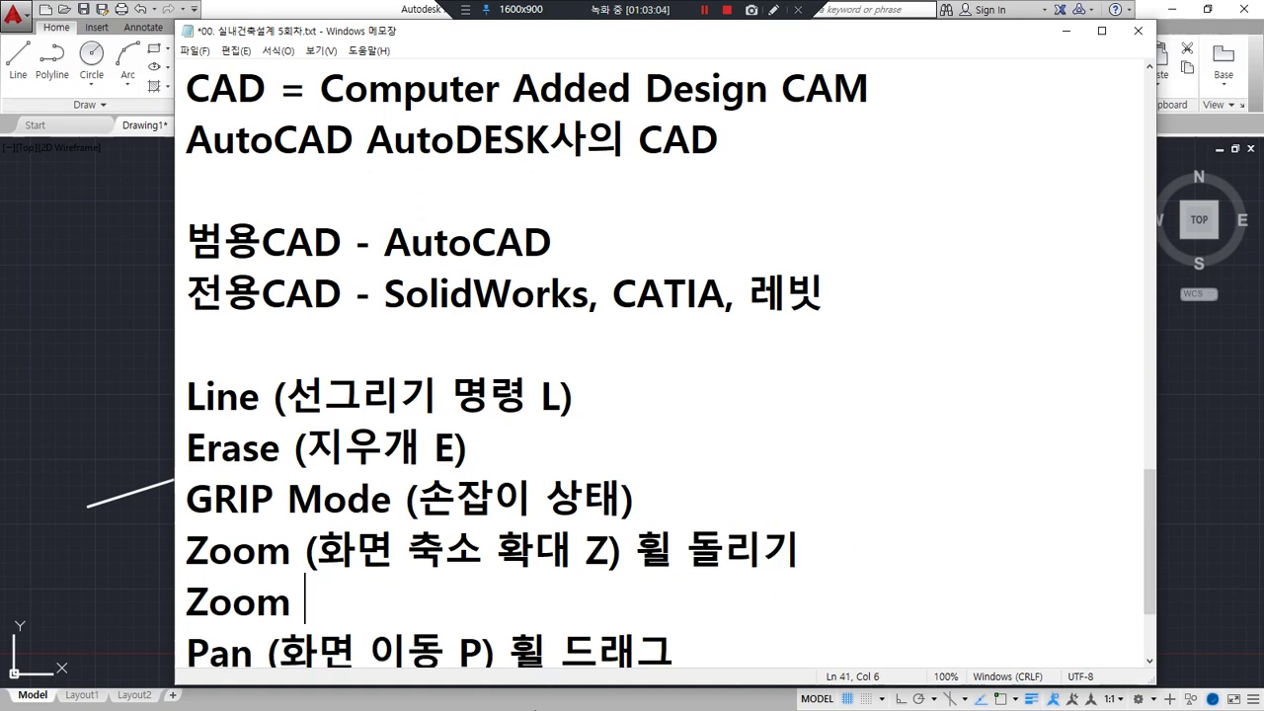
pyautogui.write('Extent')
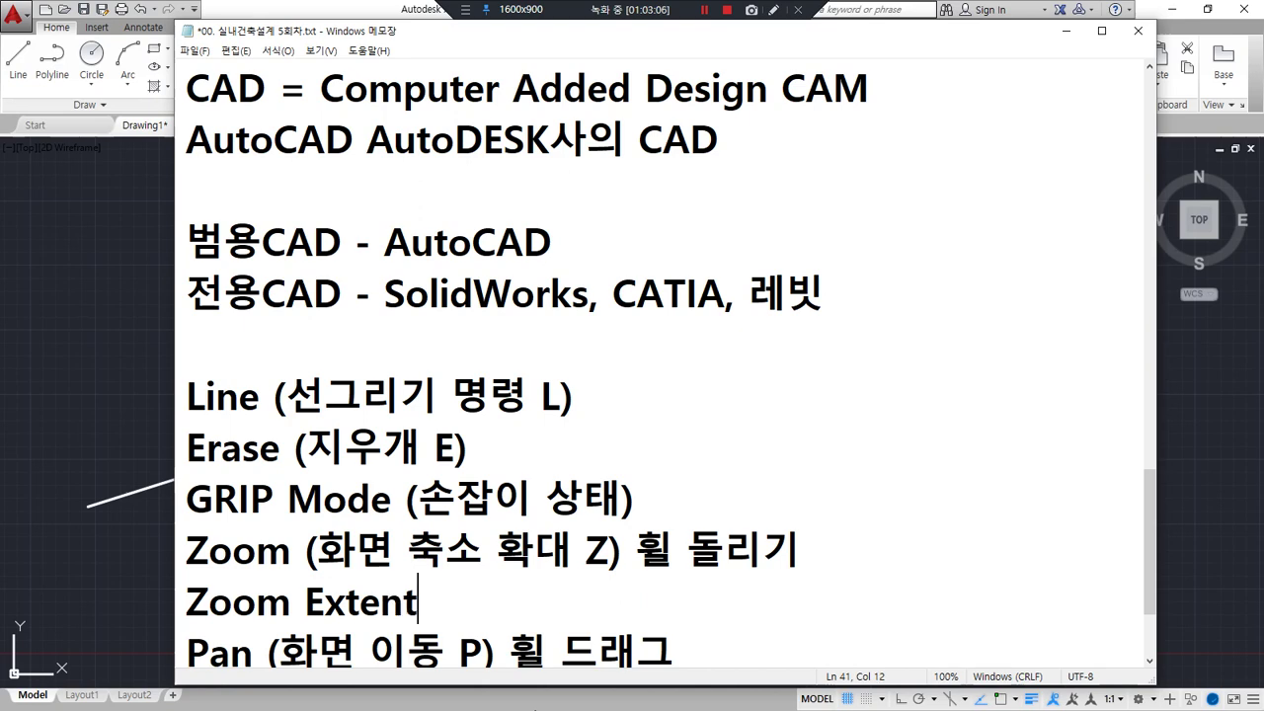
pyautogui.write(' (화')
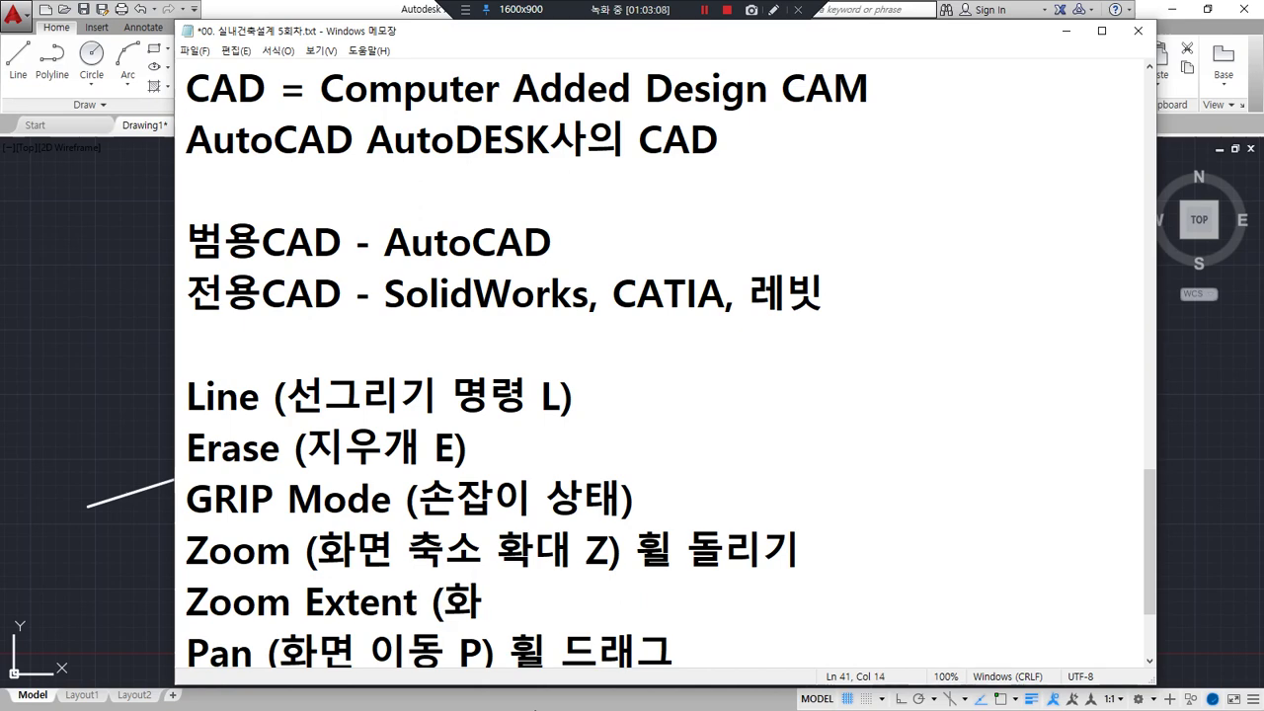
# Step: Complete the Zoom Extent note so it reads "Zoom Extent (화면맞춤) 휠 더블클릭"
pyautogui.write('면맞춤')
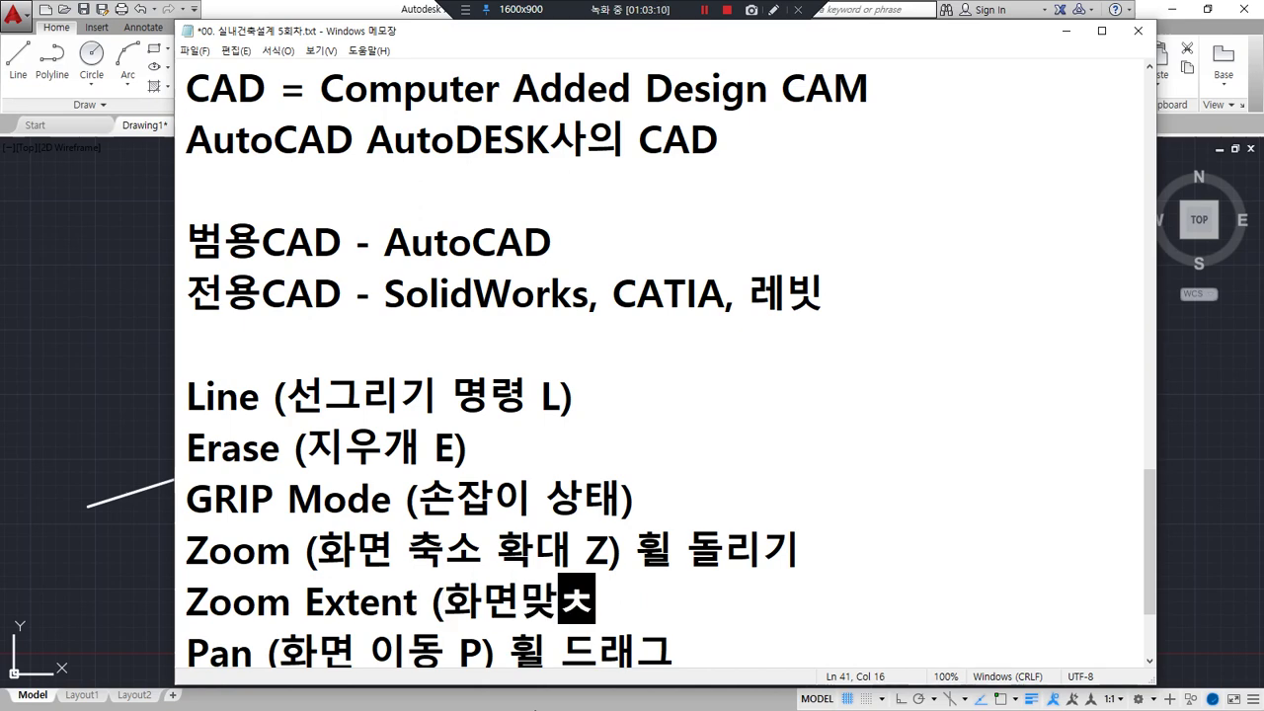
pyautogui.write(') 휠 더')
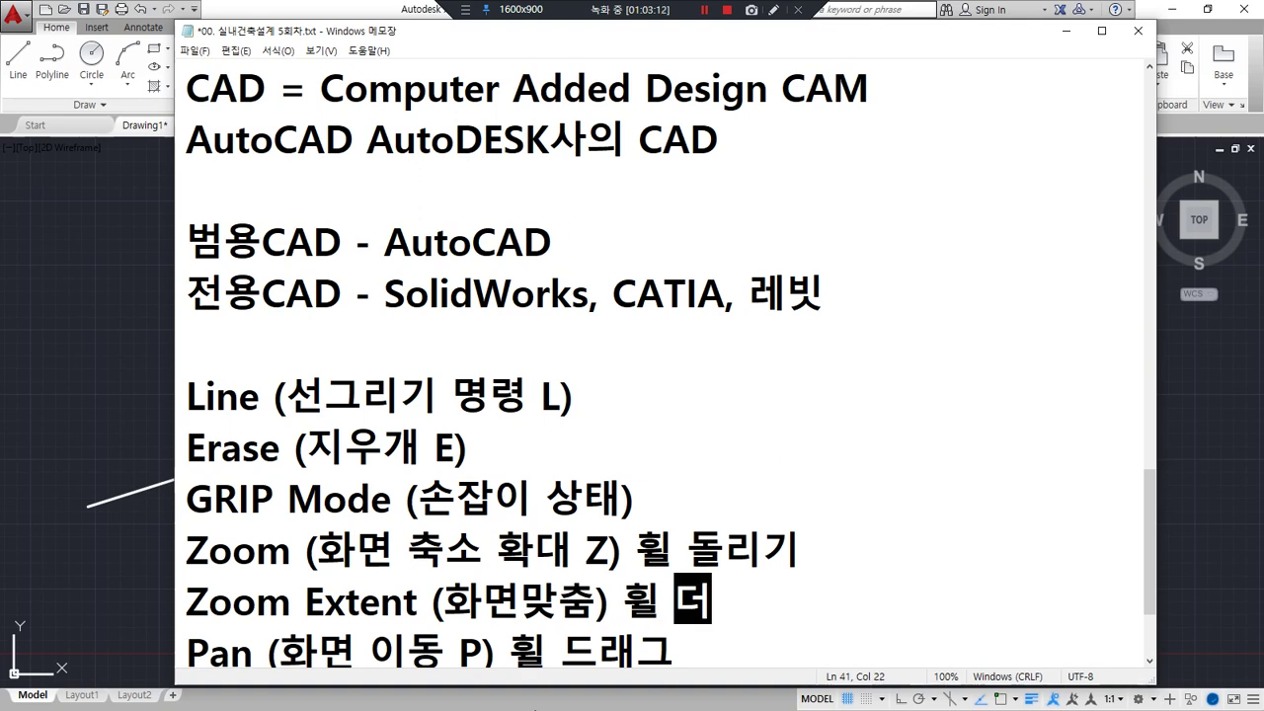
pyautogui.write('블클릭')
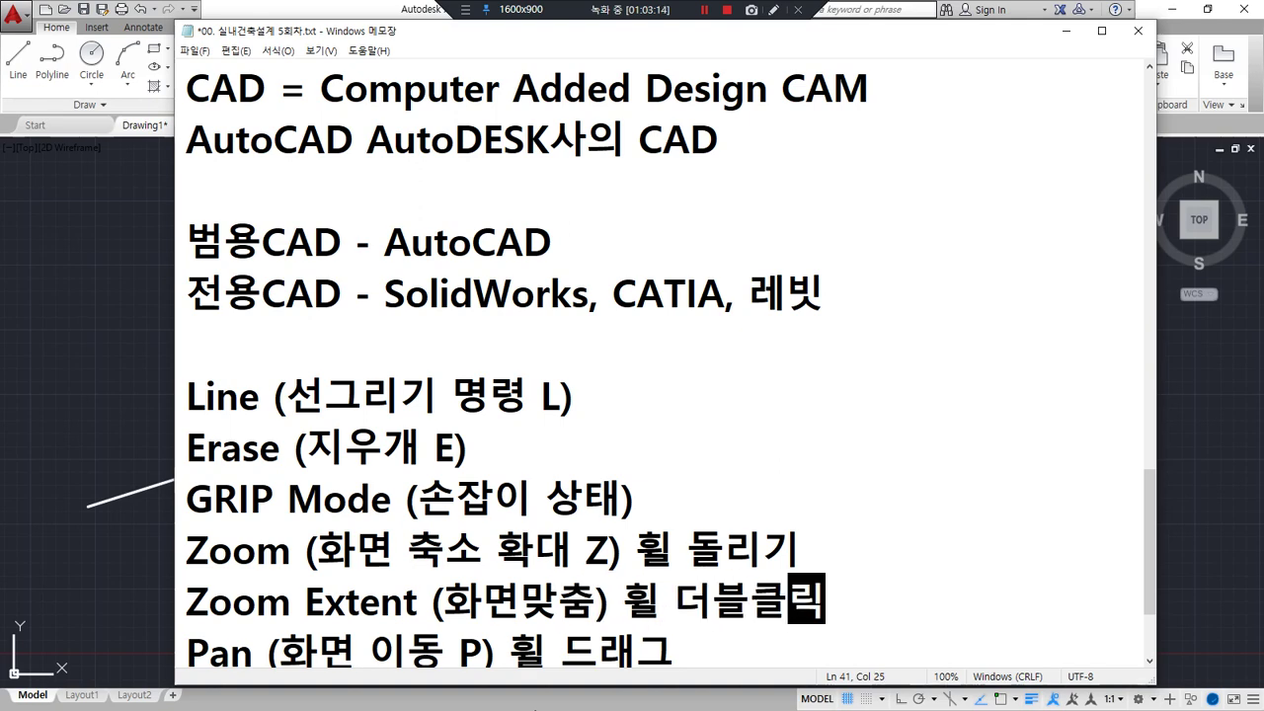
pyautogui.press('Down')
pyautogui.press('Down')
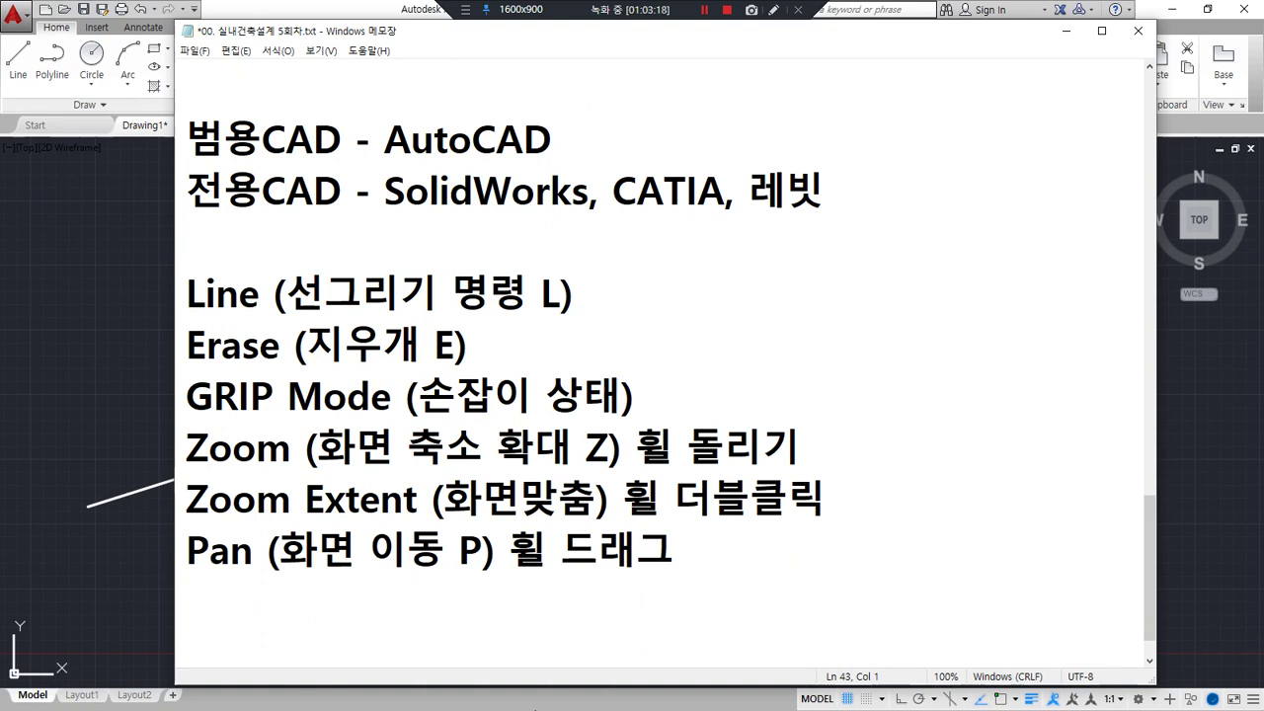
# Step: Append "Zoom IN/ Zoom out" to the end of the Zoom line in the notes
pyautogui.press('Up')
pyautogui.press('Up')
pyautogui.press('Up')
pyautogui.press('End')
pyautogui.write('Zomm')
pyautogui.press('BackSpace')
pyautogui.press('BackSpace')
pyautogui.write('on')
pyautogui.press('BackSpace')
pyautogui.write('m')
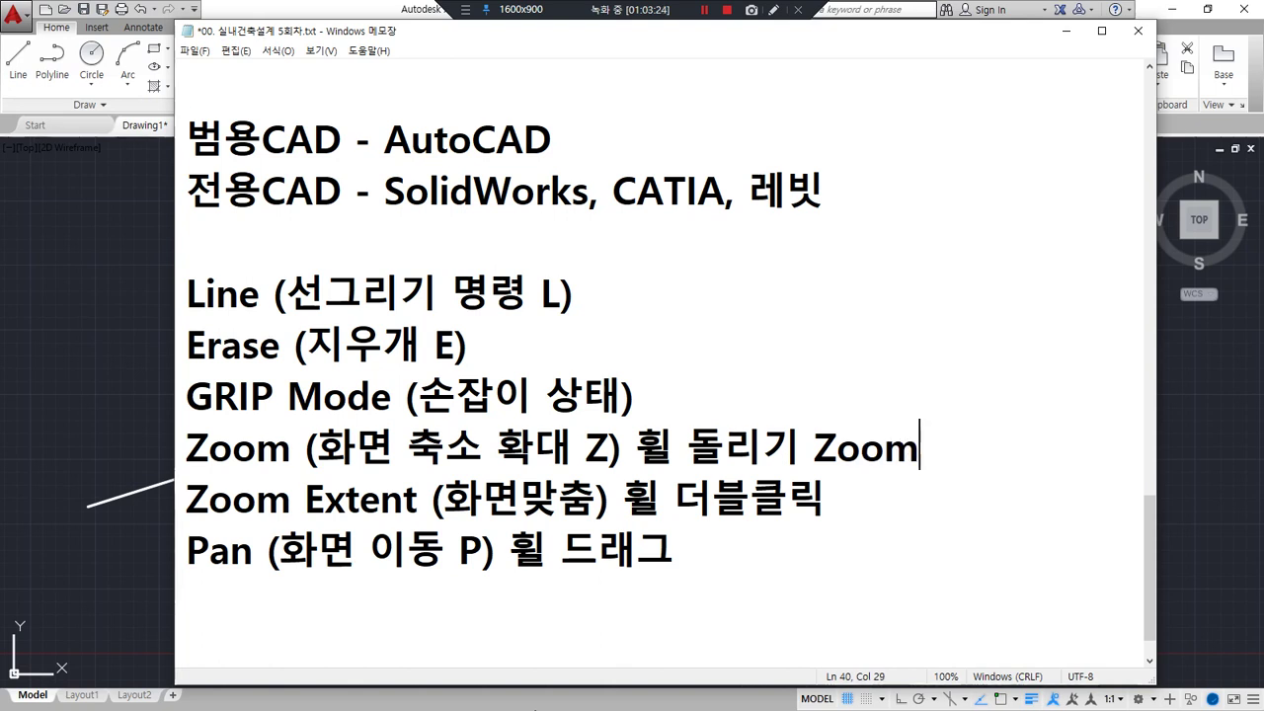
pyautogui.write(' IN/')
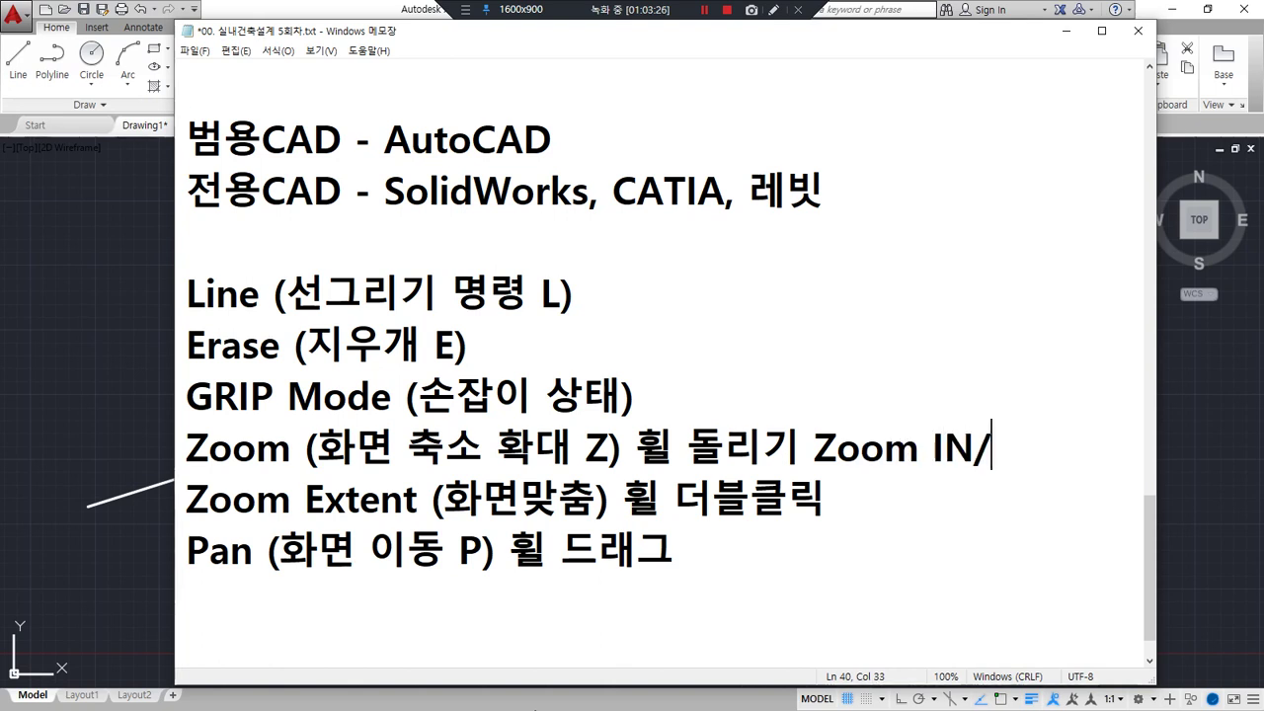
pyautogui.write(' Zoom OU')
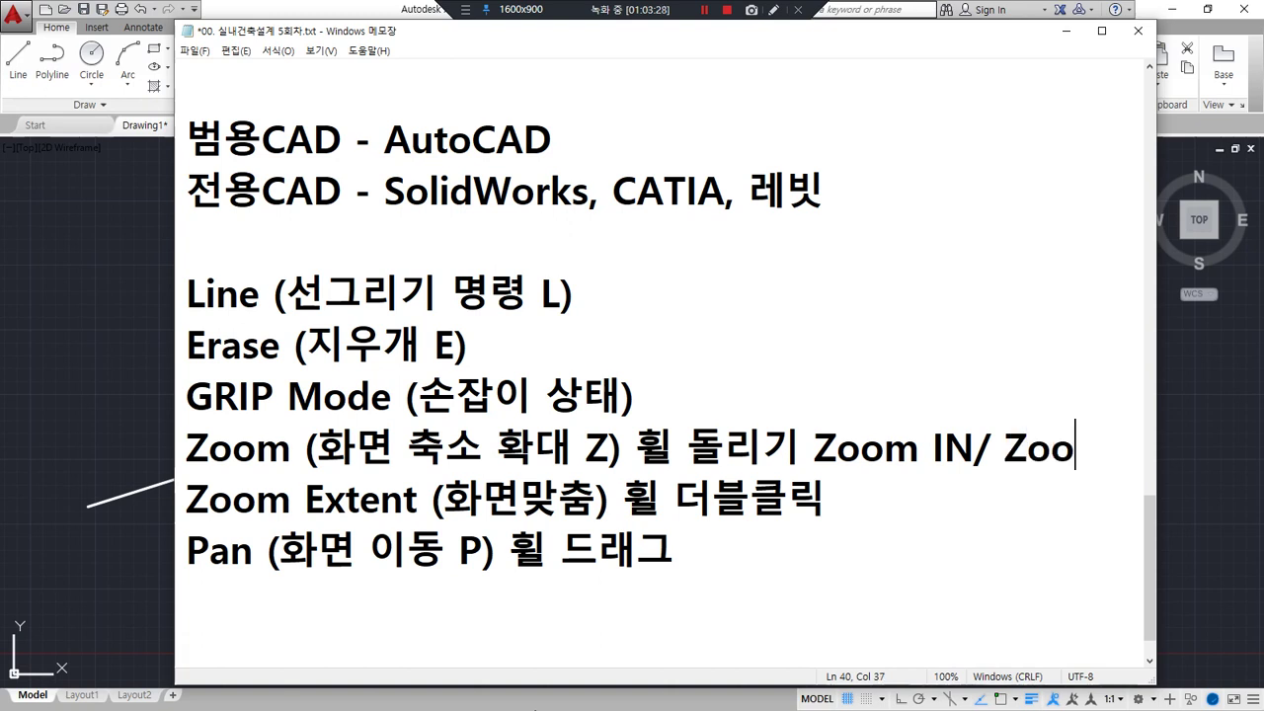
pyautogui.press('BackSpace')
pyautogui.press('BackSpace')
pyautogui.write('out')
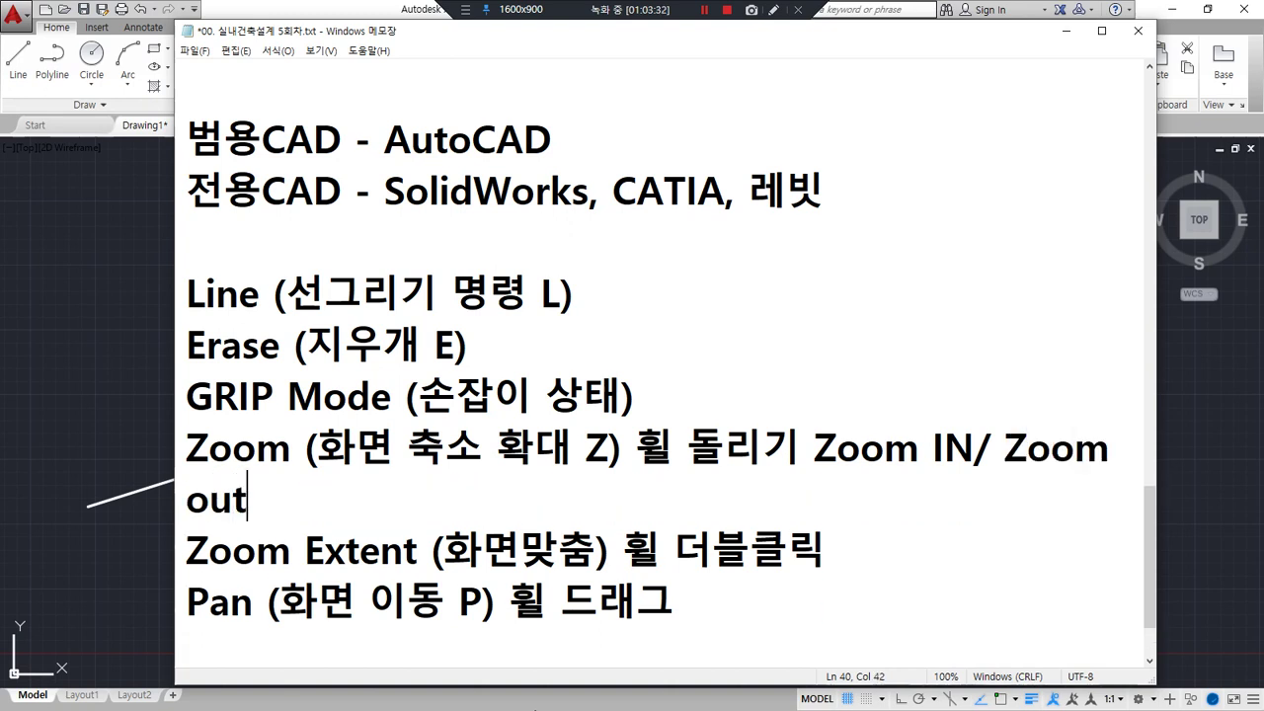
# Step: Move the "Zoom IN/ Zoom out" text onto its own indented line below the Zoom entry
pyautogui.click(815, 462)
pyautogui.press('Return')
pyautogui.press('Tab')
# Step: Add the explanations "(화면 확대)" after "Zoom IN" and "(화면 축소)" after "Zoom out" in the notes
pyautogui.press('Right')
pyautogui.press('Right')
pyautogui.press('Right')
pyautogui.press('Right')
pyautogui.press('Right')
pyautogui.press('Right')
pyautogui.press('Right')
pyautogui.write('(')
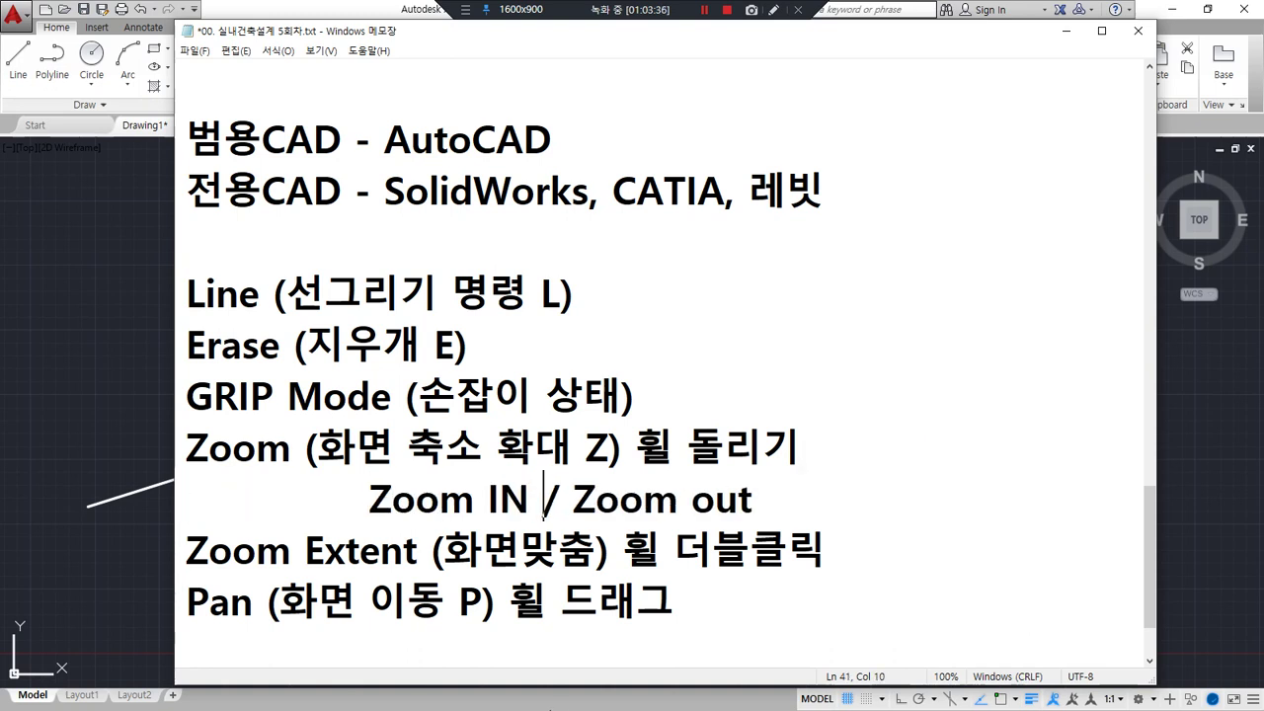
pyautogui.write('화면 확대)')
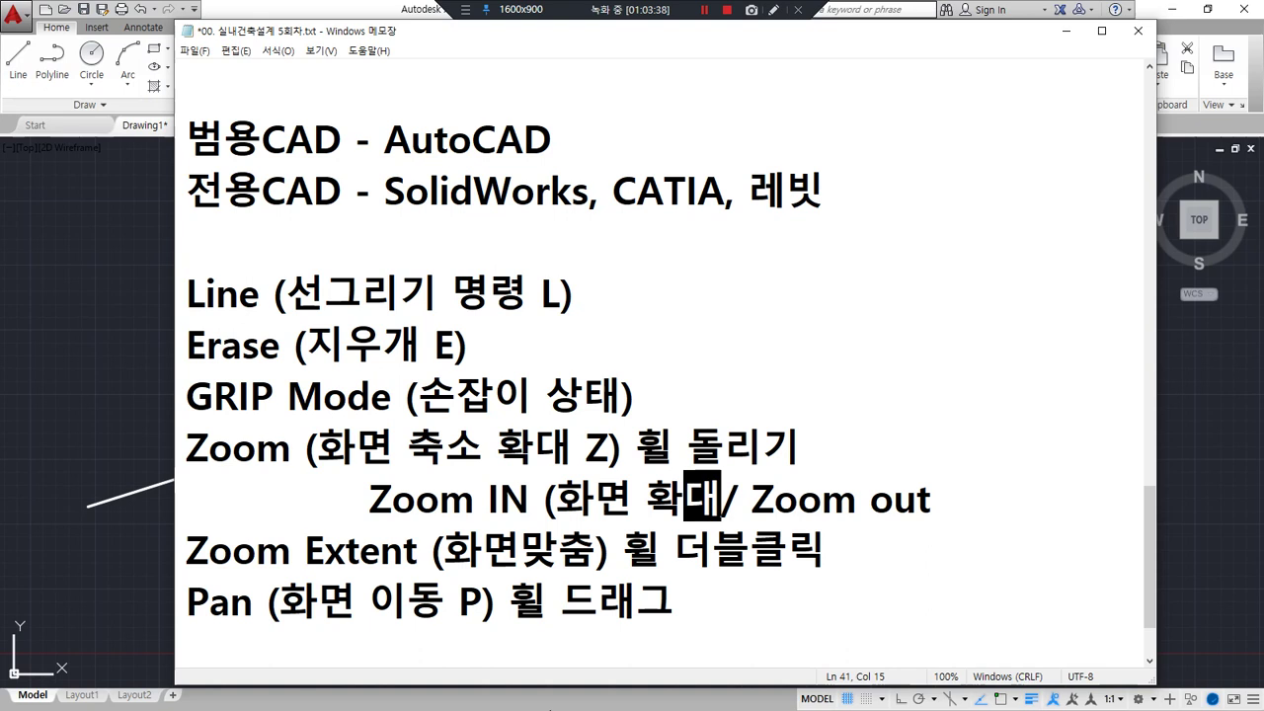
pyautogui.write('(')
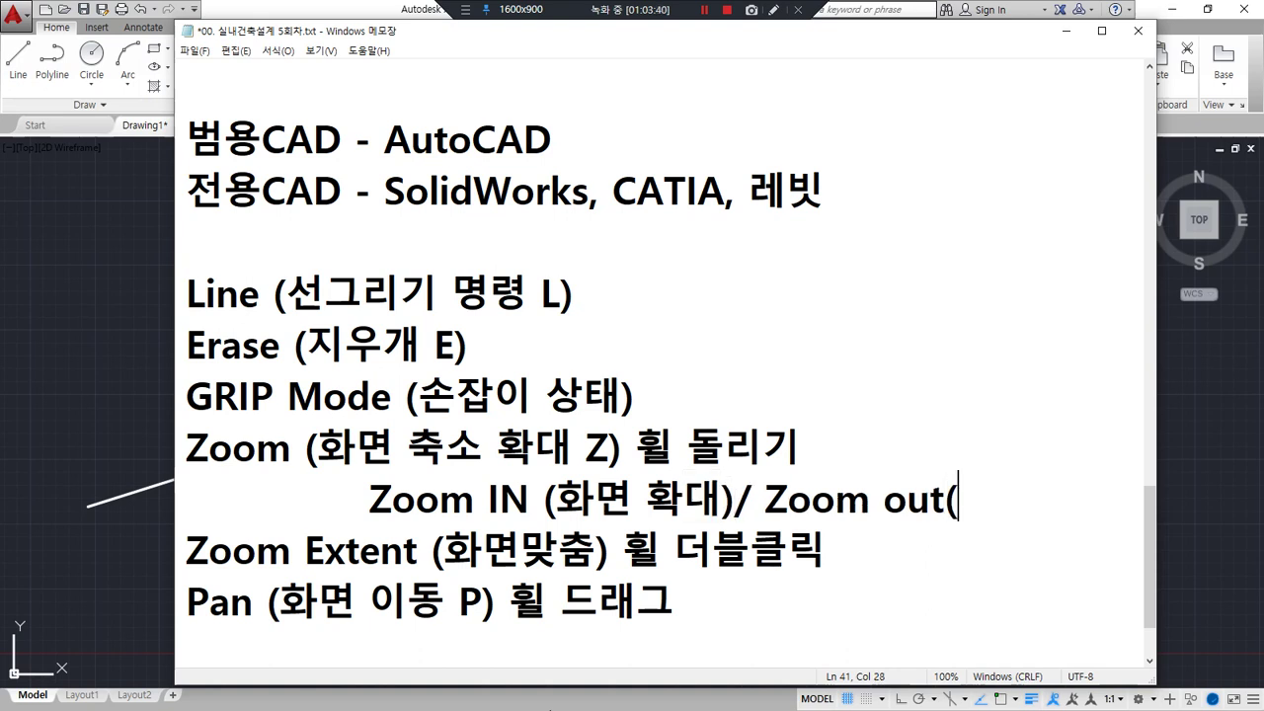
pyautogui.write('화면 추축소)')
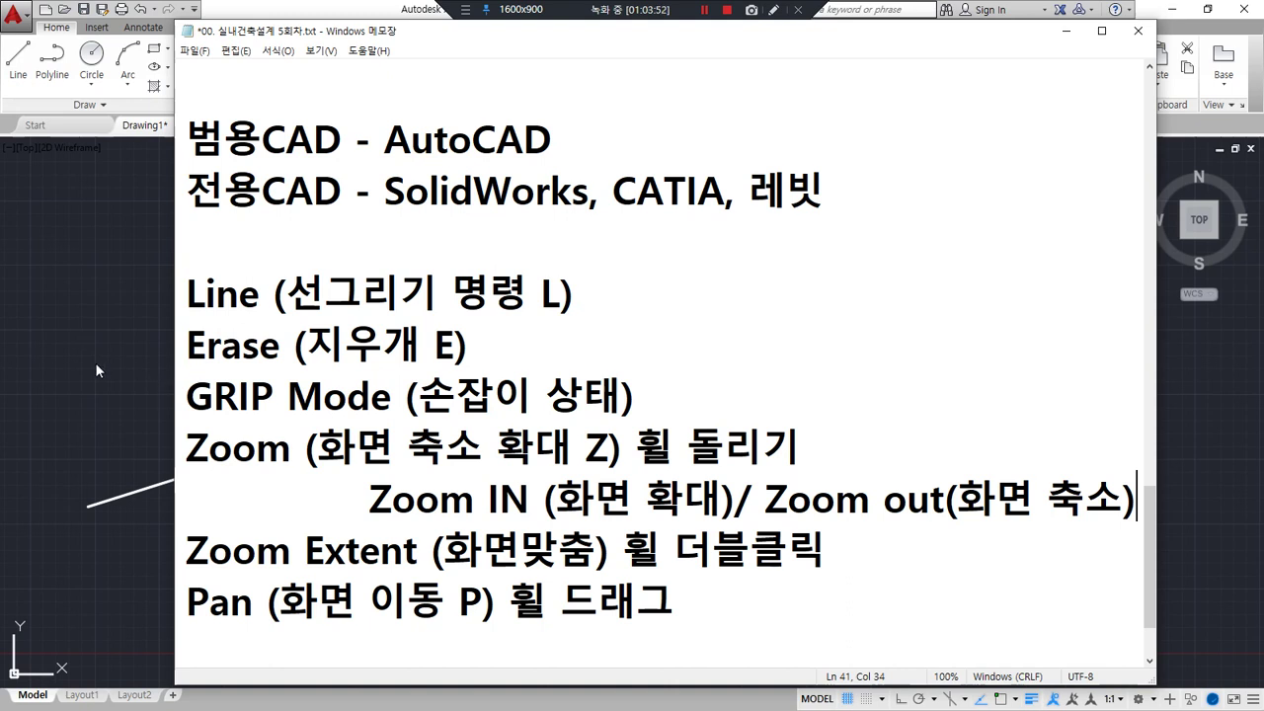
pyautogui.moveTo(254, 324)
pyautogui.mouseDown()
pyautogui.moveTo(139, 372)
pyautogui.moveTo(183, 612)
pyautogui.moveTo(414, 562)
pyautogui.moveTo(331, 371)
pyautogui.moveTo(244, 320)
pyautogui.mouseUp()
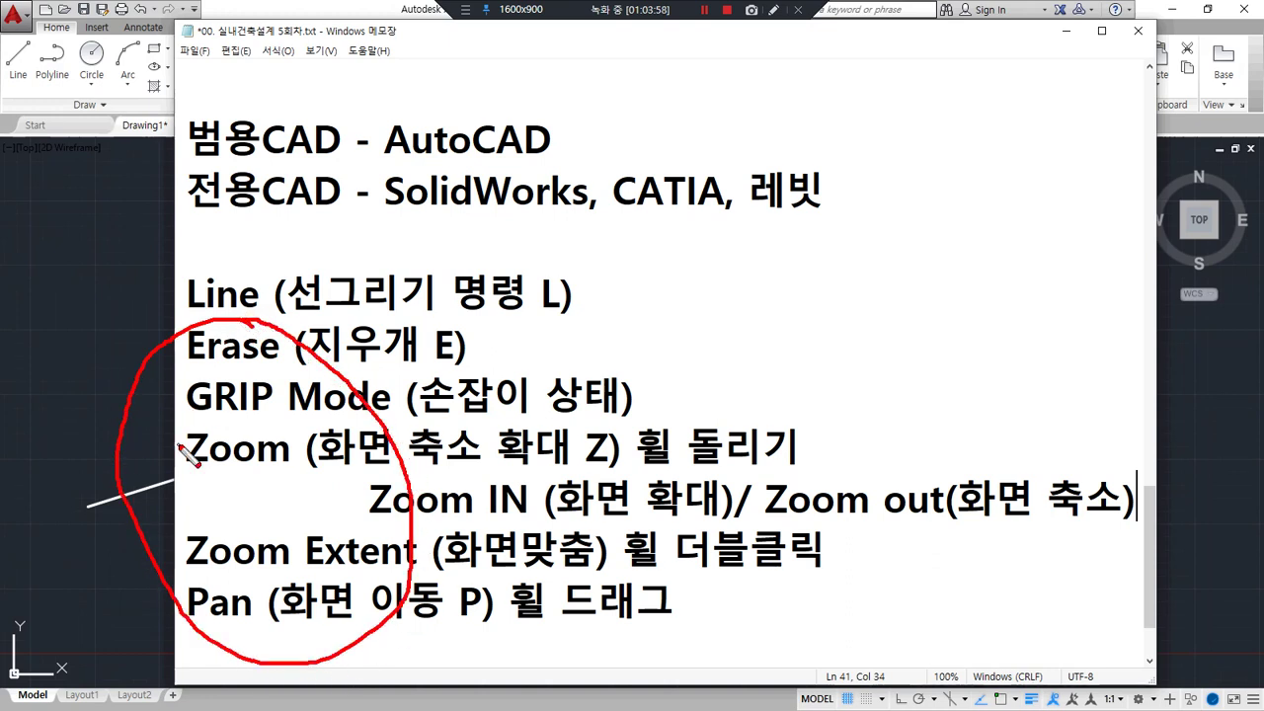
pyautogui.hotkey('ctrl', 'z')
pyautogui.keyDown('shift'); pyautogui.moveTo(175, 317); pyautogui.dragTo(659, 298); pyautogui.keyUp('shift')
pyautogui.press('Escape')
# Step: Switch to AutoCAD and erase the three connected lines
pyautogui.hotkey('alt', 'Tab')
pyautogui.click(877, 601)
pyautogui.click(225, 361)
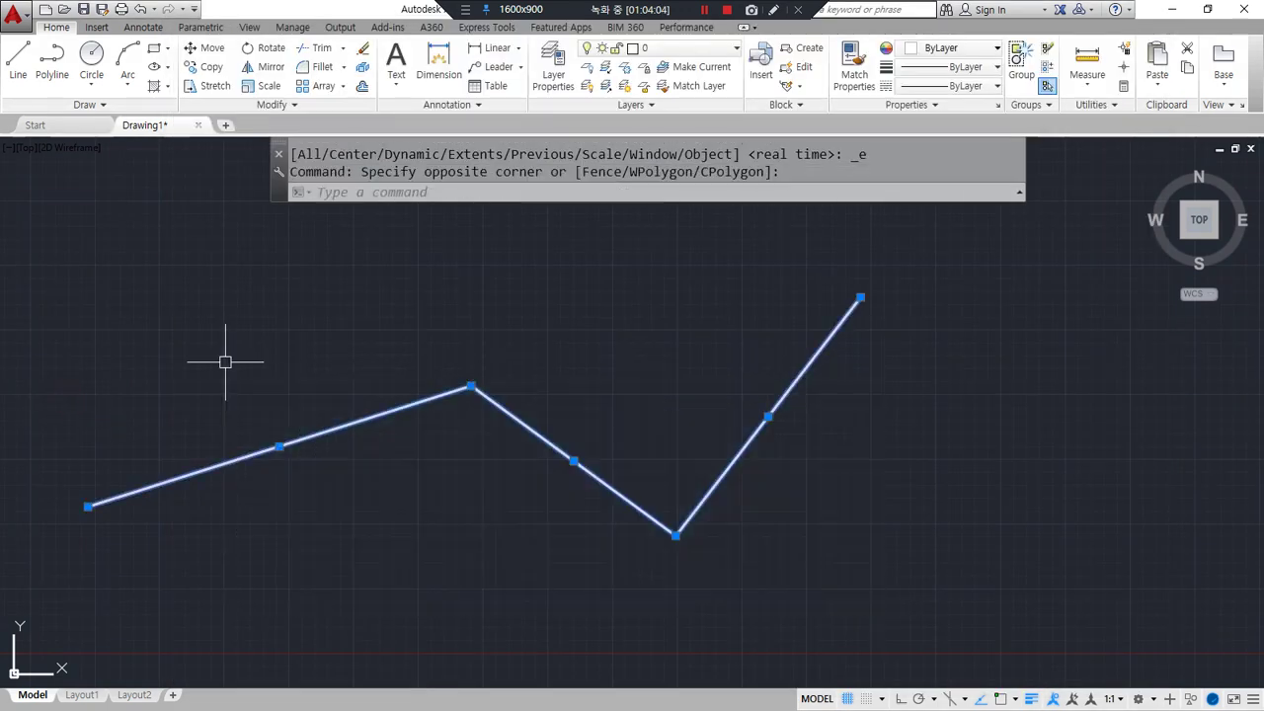
pyautogui.write('e')
pyautogui.press('Return')
# Step: Draw two connected line segments forming an open V in the lower middle of the drawing area
pyautogui.write('z')
pyautogui.press('Return')
pyautogui.write('a')
pyautogui.press('Return')
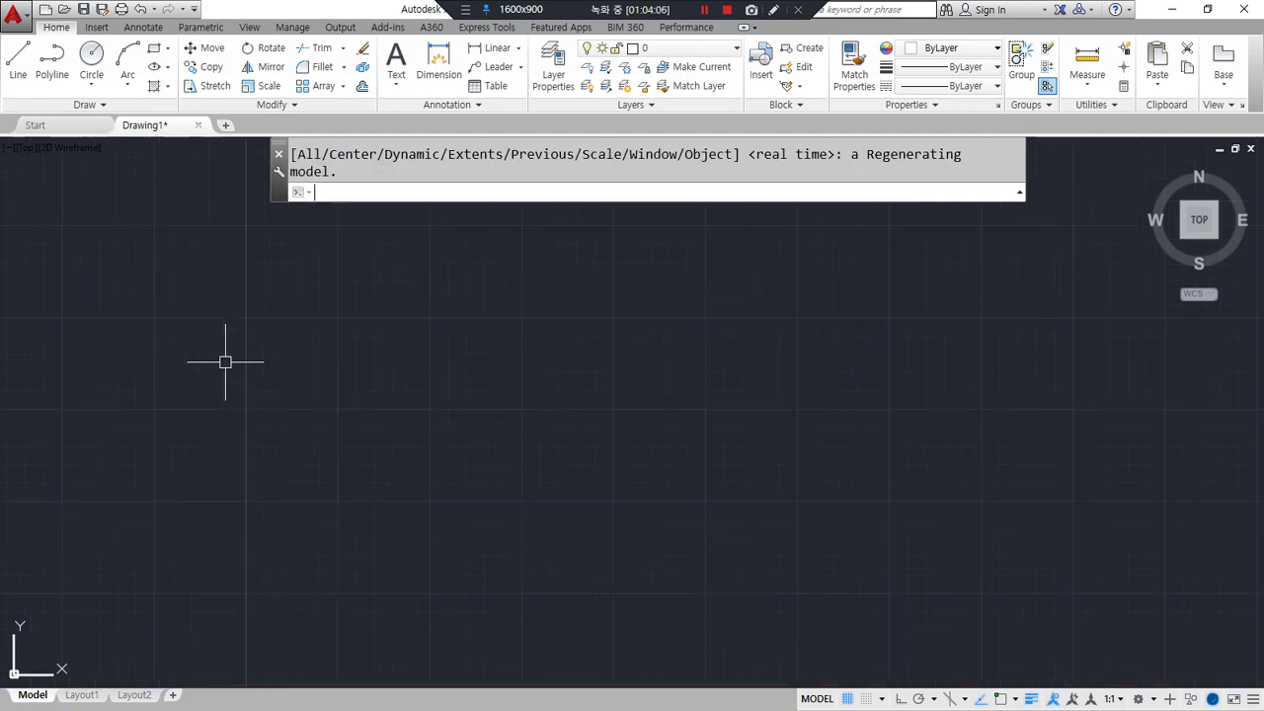
pyautogui.write('l')
pyautogui.press('Return')
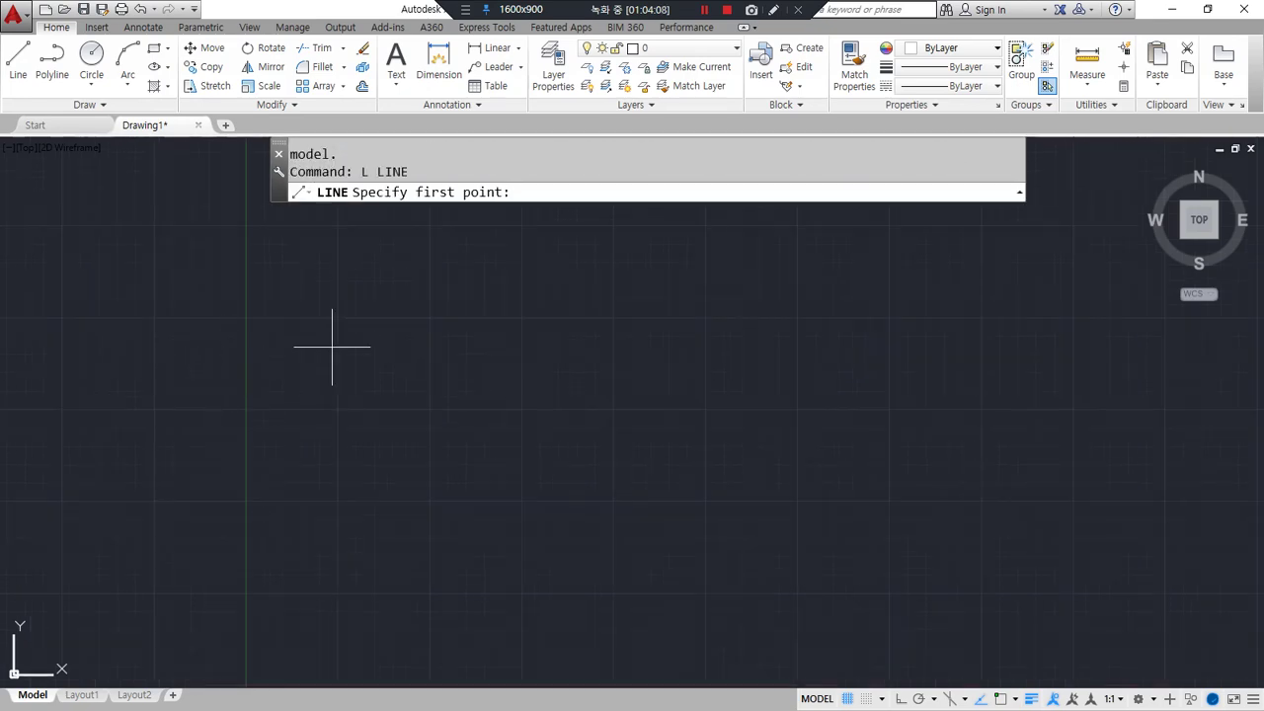
pyautogui.moveTo(487, 223); pyautogui.dragTo(400, 190)
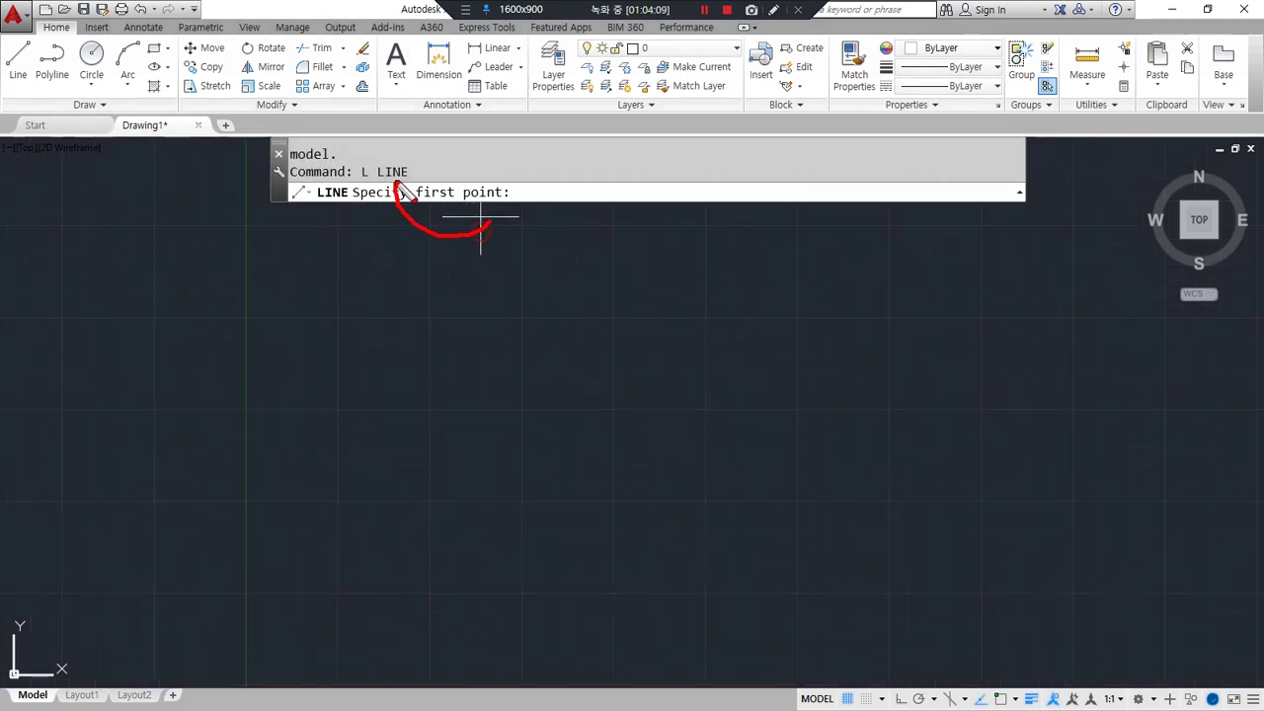
pyautogui.click(424, 505)
pyautogui.click(533, 608)
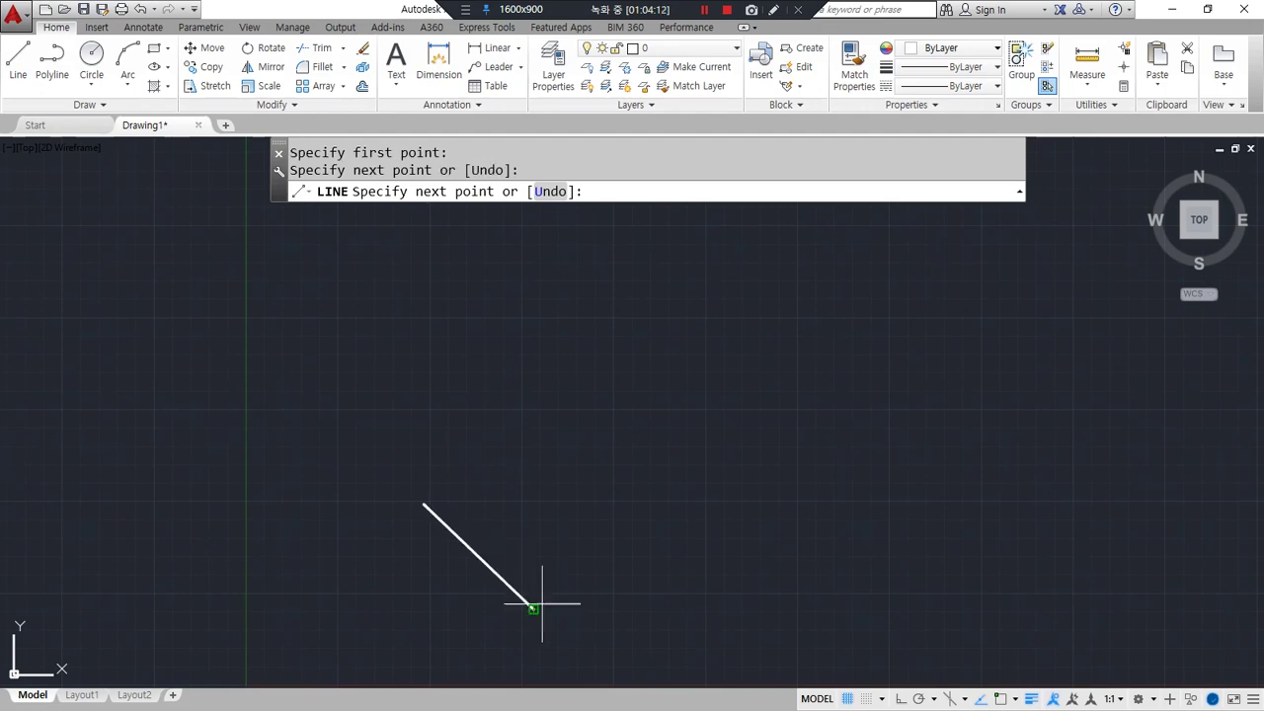
pyautogui.click(662, 511)
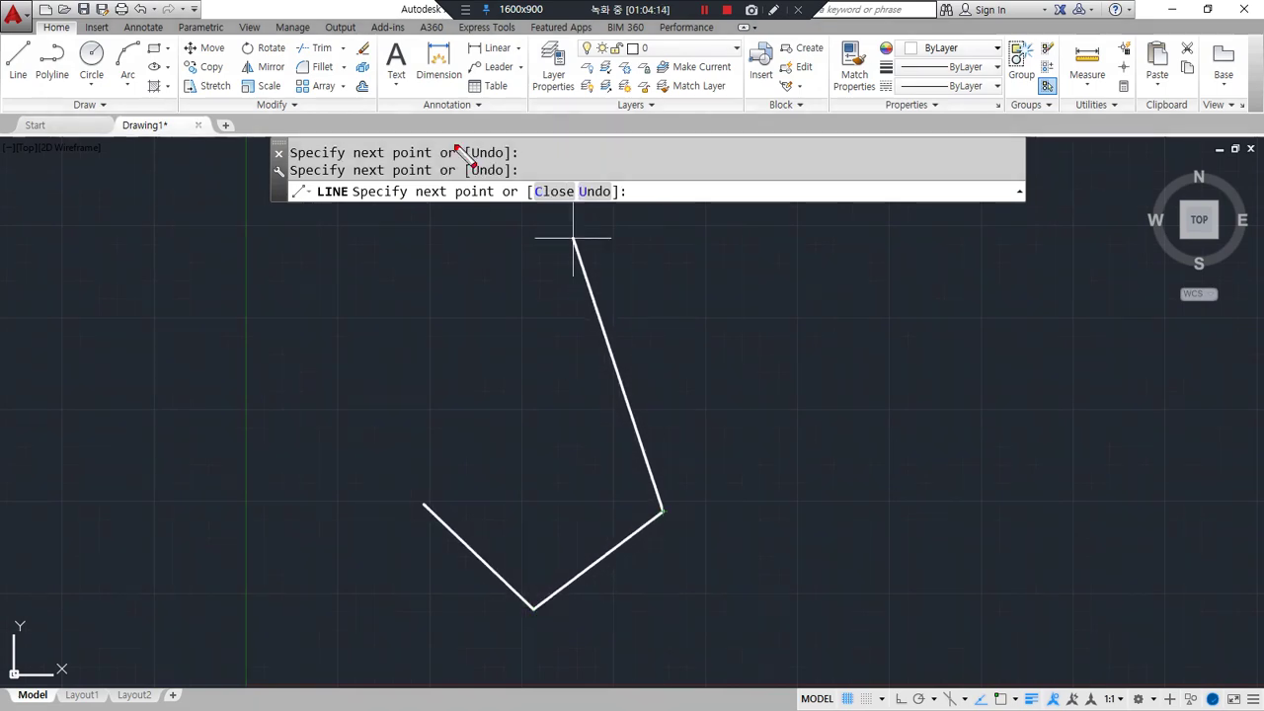
pyautogui.moveTo(493, 183)
pyautogui.mouseDown()
pyautogui.moveTo(474, 144)
pyautogui.moveTo(505, 180)
pyautogui.mouseUp()
pyautogui.moveTo(598, 203)
pyautogui.mouseDown()
pyautogui.moveTo(563, 209)
pyautogui.moveTo(541, 169)
pyautogui.moveTo(618, 193)
pyautogui.moveTo(611, 214)
pyautogui.mouseUp()
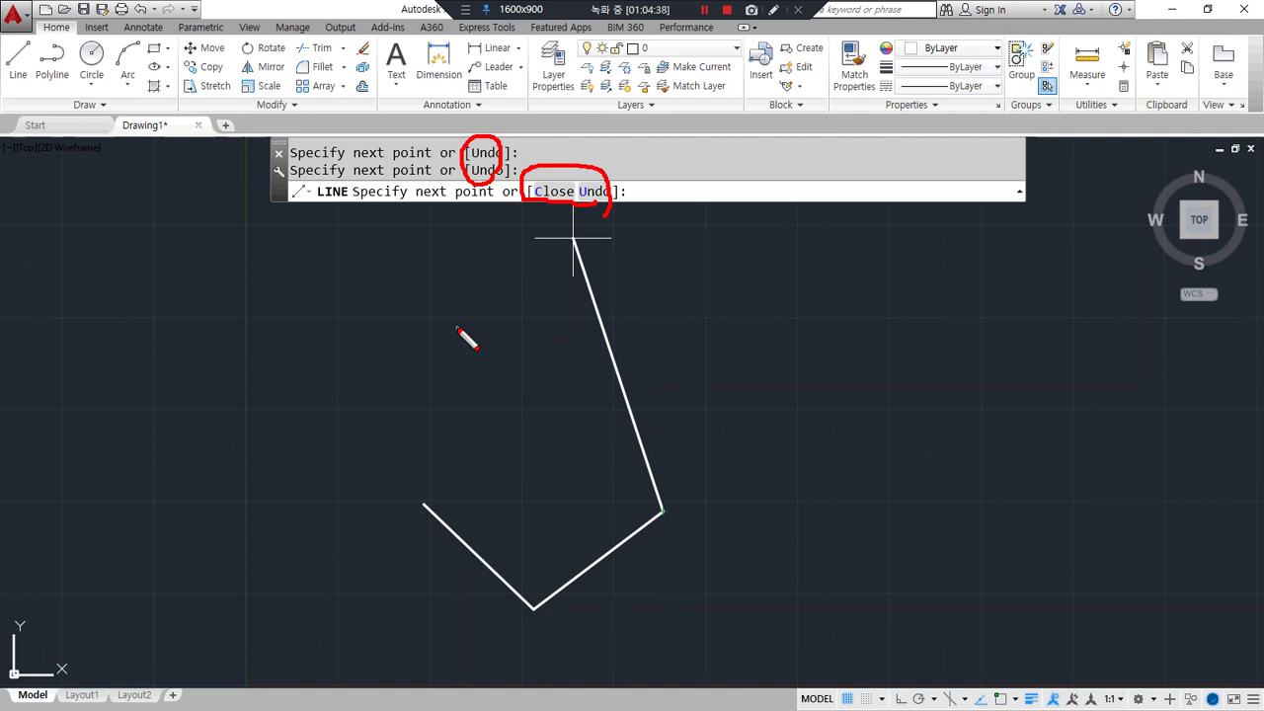
pyautogui.press('Delete')
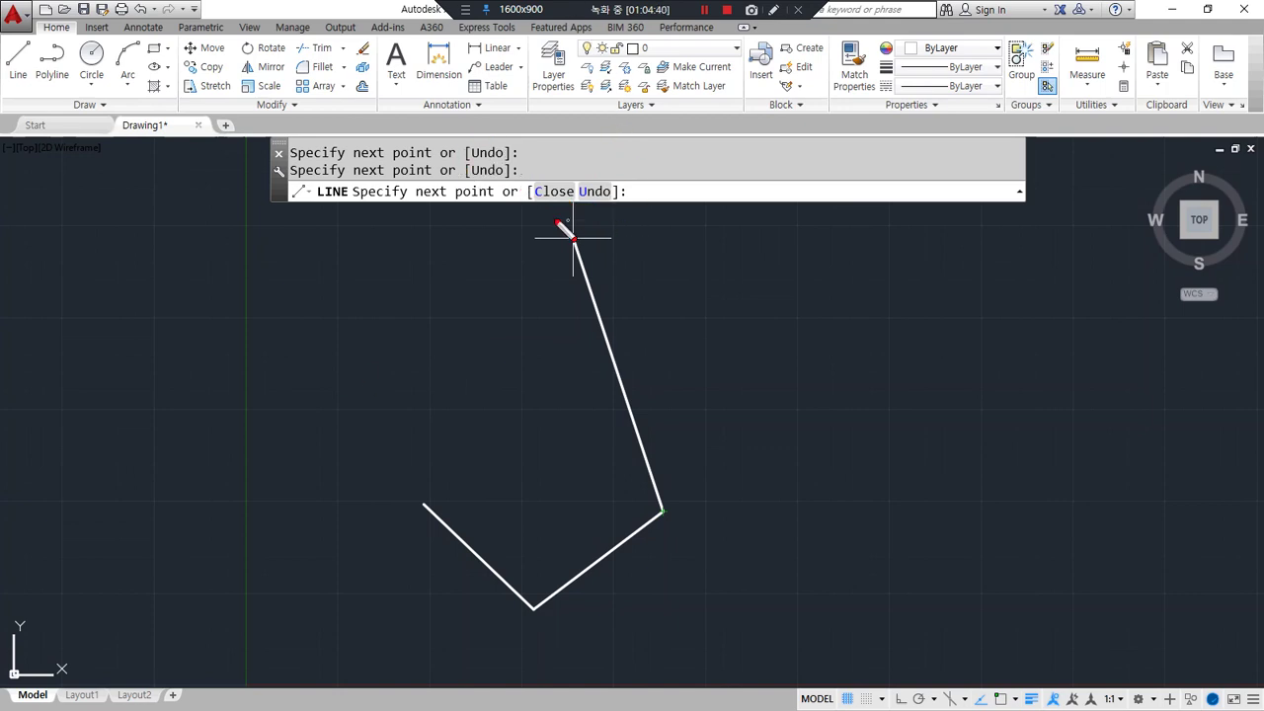
pyautogui.moveTo(568, 216); pyautogui.dragTo(569, 176)
pyautogui.moveTo(646, 235)
pyautogui.mouseDown()
pyautogui.moveTo(614, 219)
pyautogui.moveTo(677, 223)
pyautogui.mouseUp()
pyautogui.press('Delete')
pyautogui.moveTo(541, 186)
pyautogui.mouseDown()
pyautogui.moveTo(522, 193)
pyautogui.moveTo(549, 209)
pyautogui.mouseUp()
pyautogui.press('Delete')
# Step: Close the two line segments into a triangle using the Line command's Close option
pyautogui.write('c')
pyautogui.press('Return')
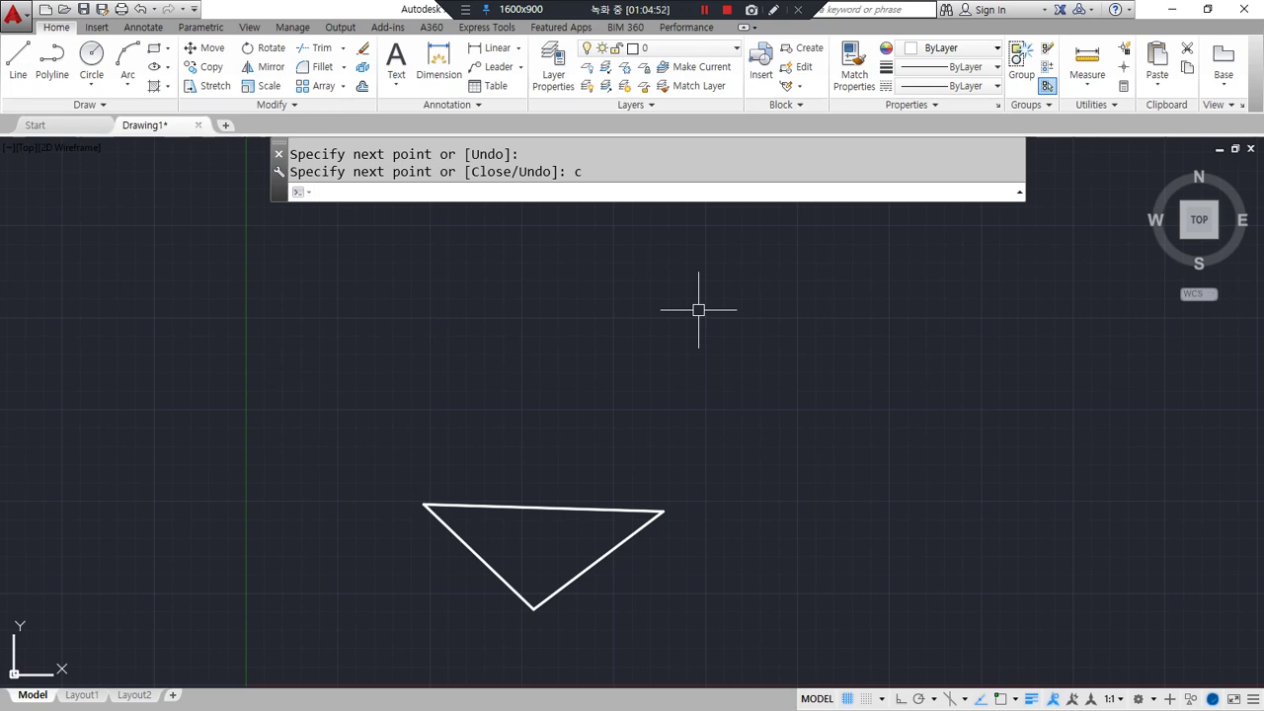
# Step: Draw a six-sided notched outline above the triangle with Line and finish it with the Close option
pyautogui.write('l')
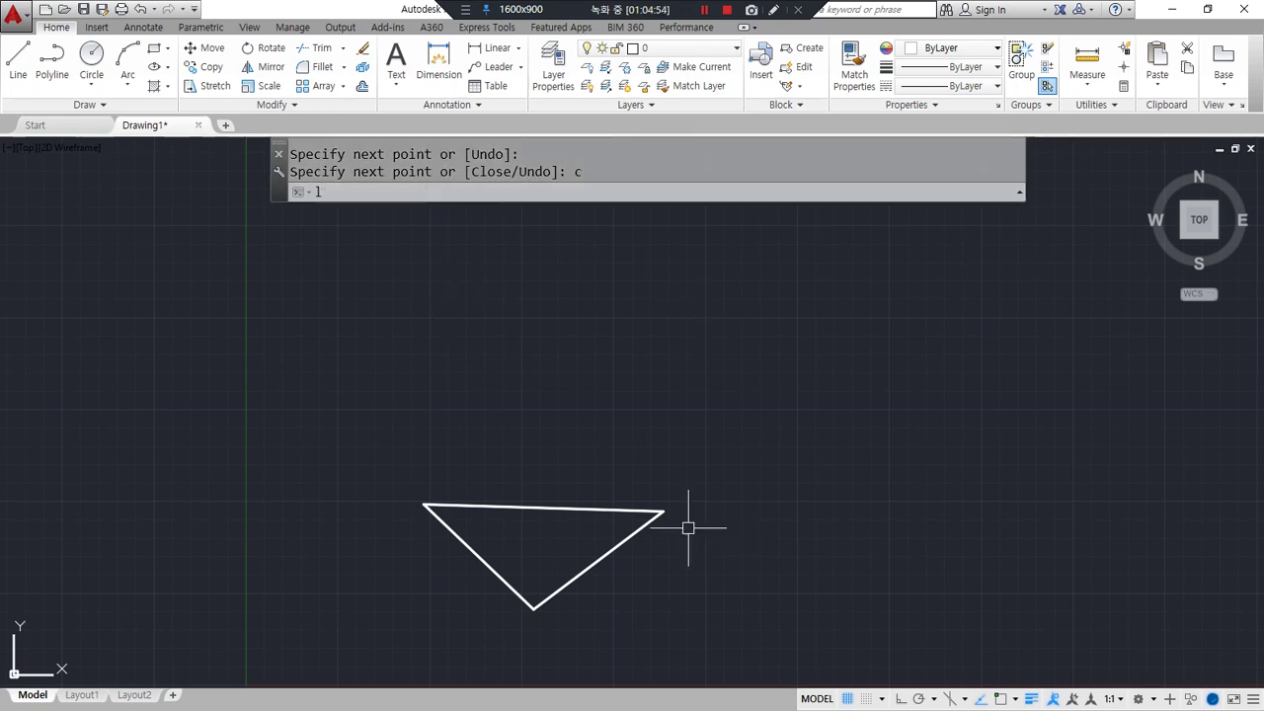
pyautogui.press('Return')
pyautogui.click(369, 361)
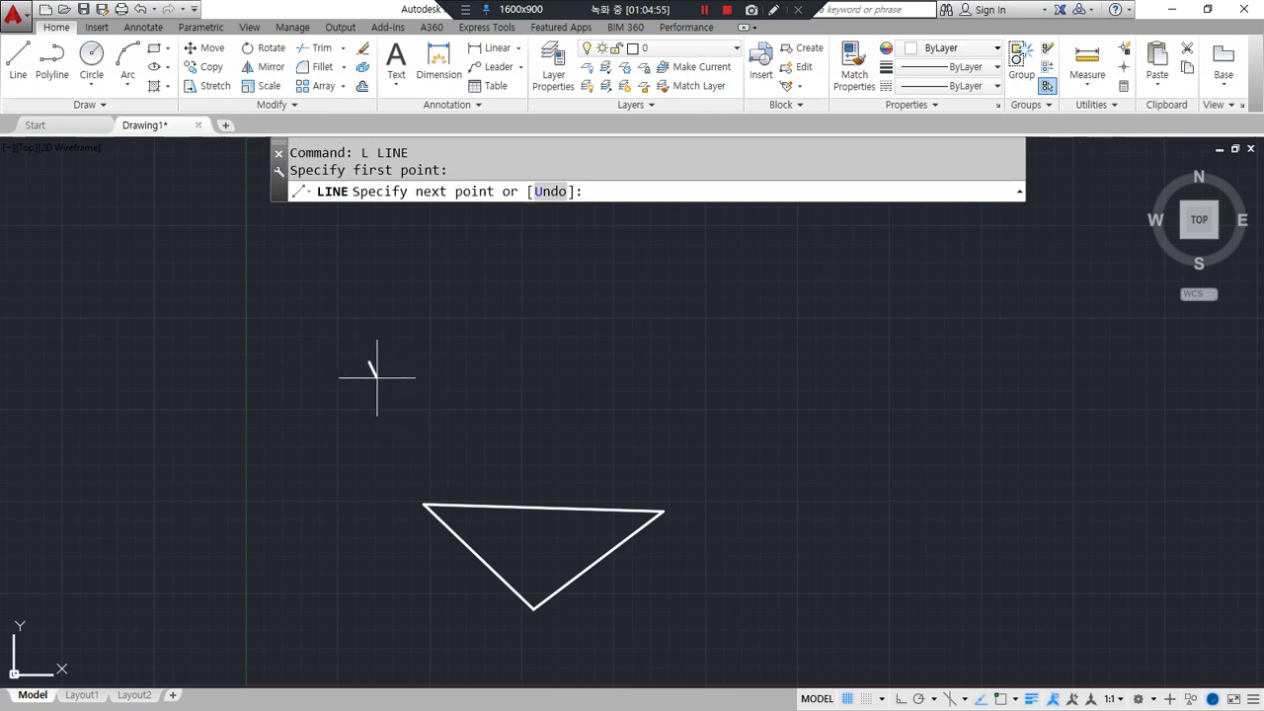
pyautogui.click(421, 462)
pyautogui.click(493, 407)
pyautogui.click(565, 466)
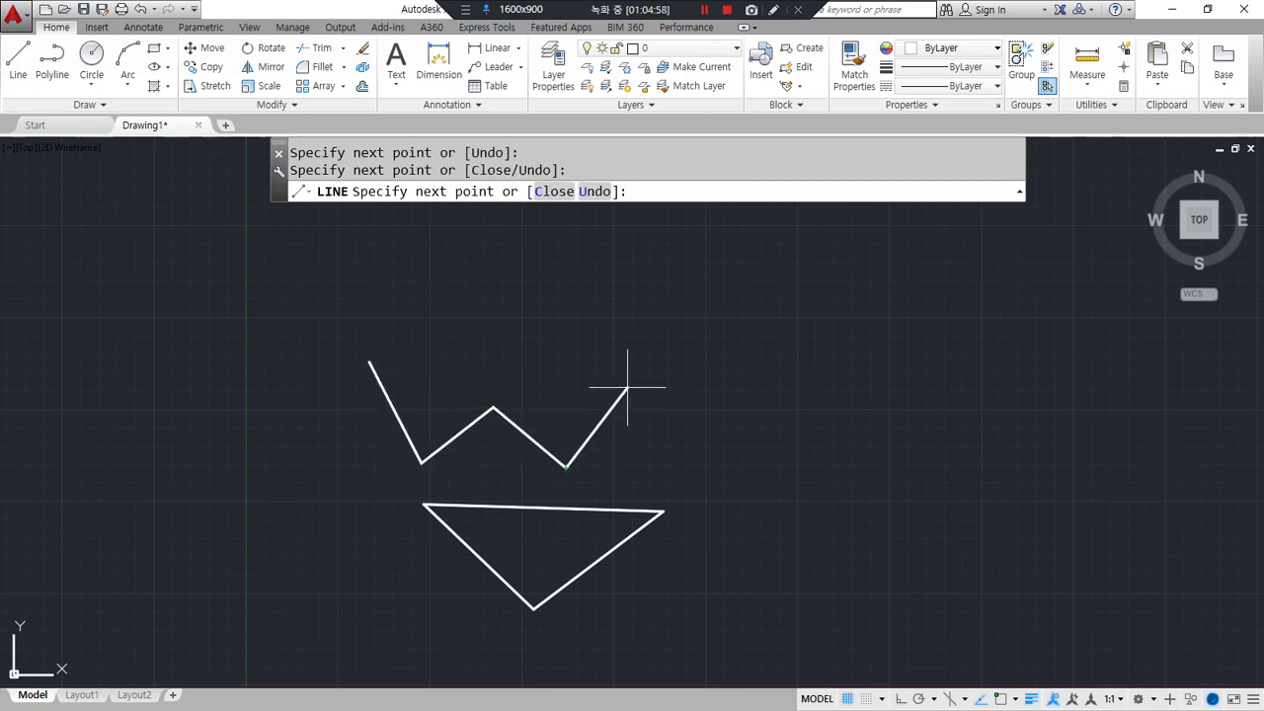
pyautogui.click(641, 373)
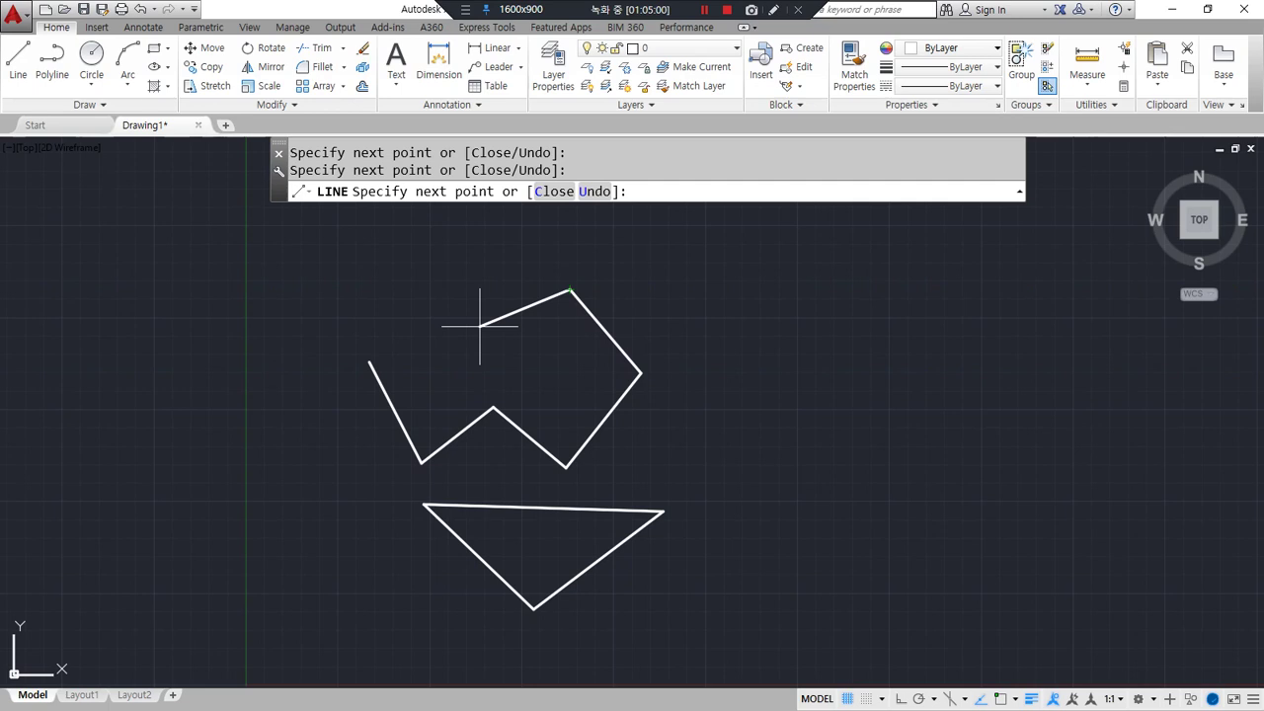
pyautogui.click(555, 192)
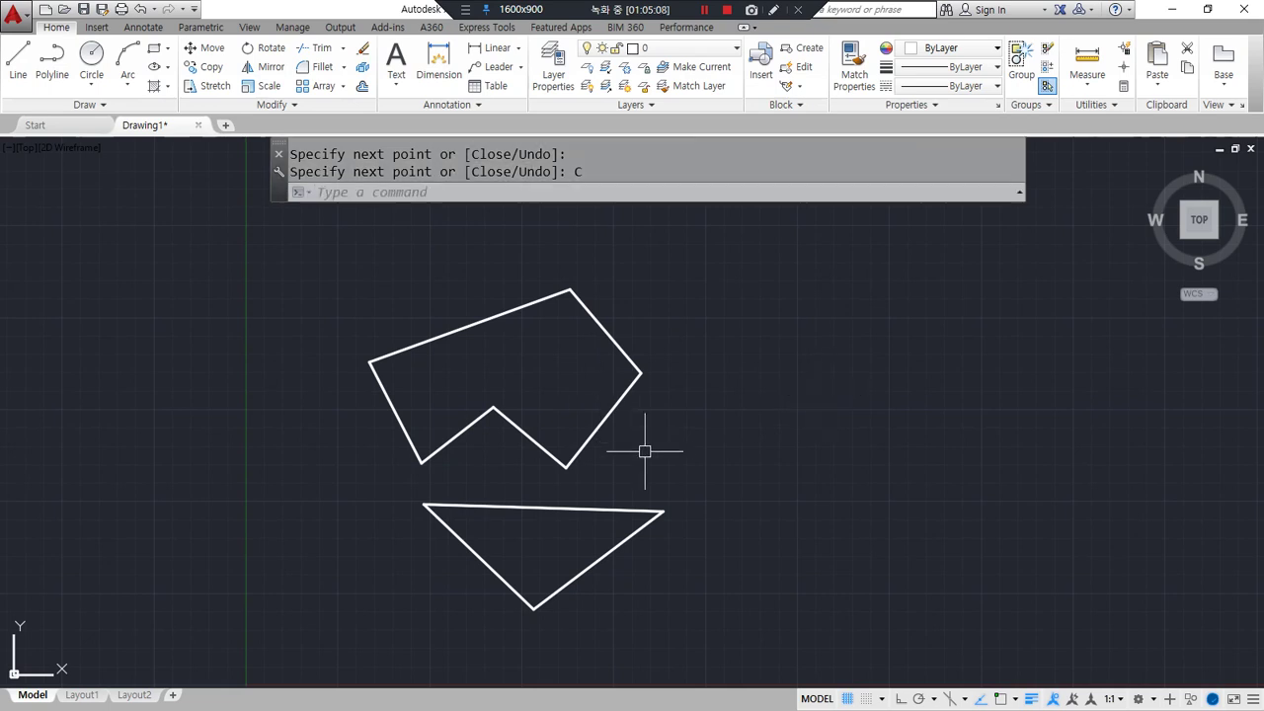
# Step: Draw an open chain of five connected line segments to the right of the closed shapes
pyautogui.write('l')
pyautogui.press('Return')
pyautogui.click(757, 395)
pyautogui.click(825, 508)
pyautogui.click(899, 468)
pyautogui.click(968, 517)
pyautogui.click(1014, 374)
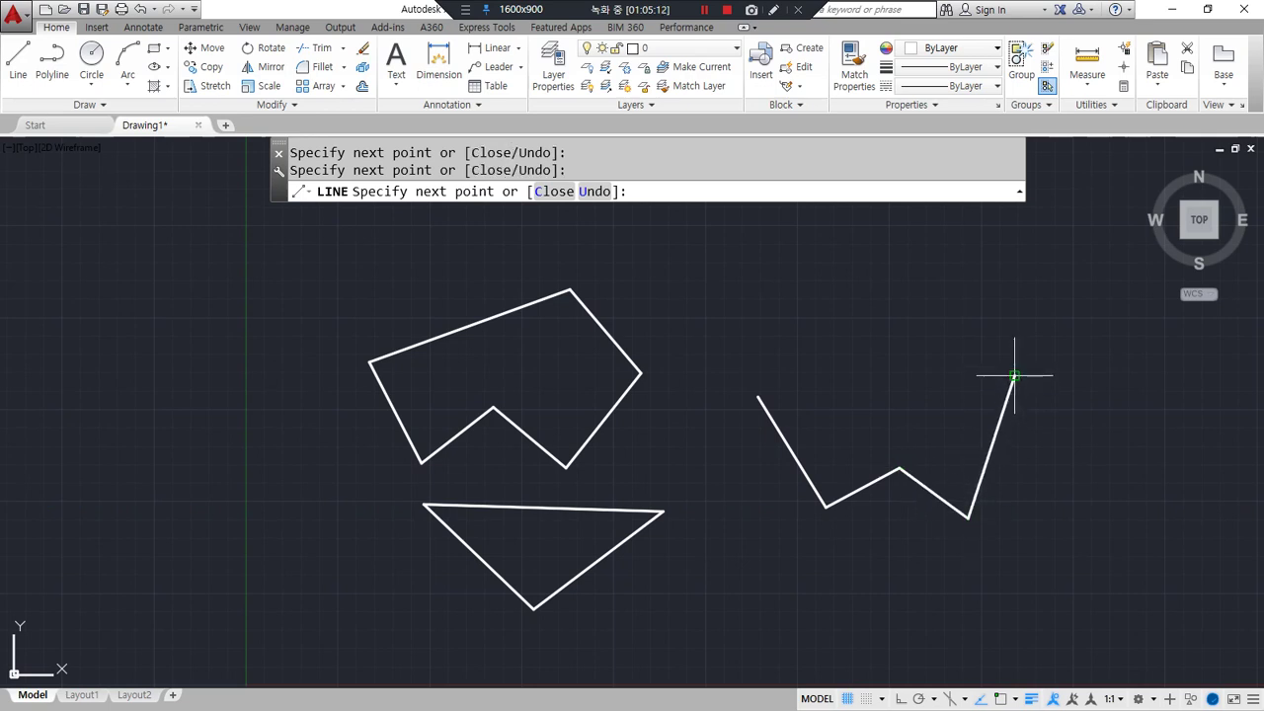
pyautogui.click(871, 283)
pyautogui.hotkey('ctrl', 'alt', 'd')
pyautogui.moveTo(605, 216)
pyautogui.mouseDown()
pyautogui.moveTo(598, 170)
pyautogui.moveTo(604, 208)
pyautogui.mouseUp()
pyautogui.press('Escape')
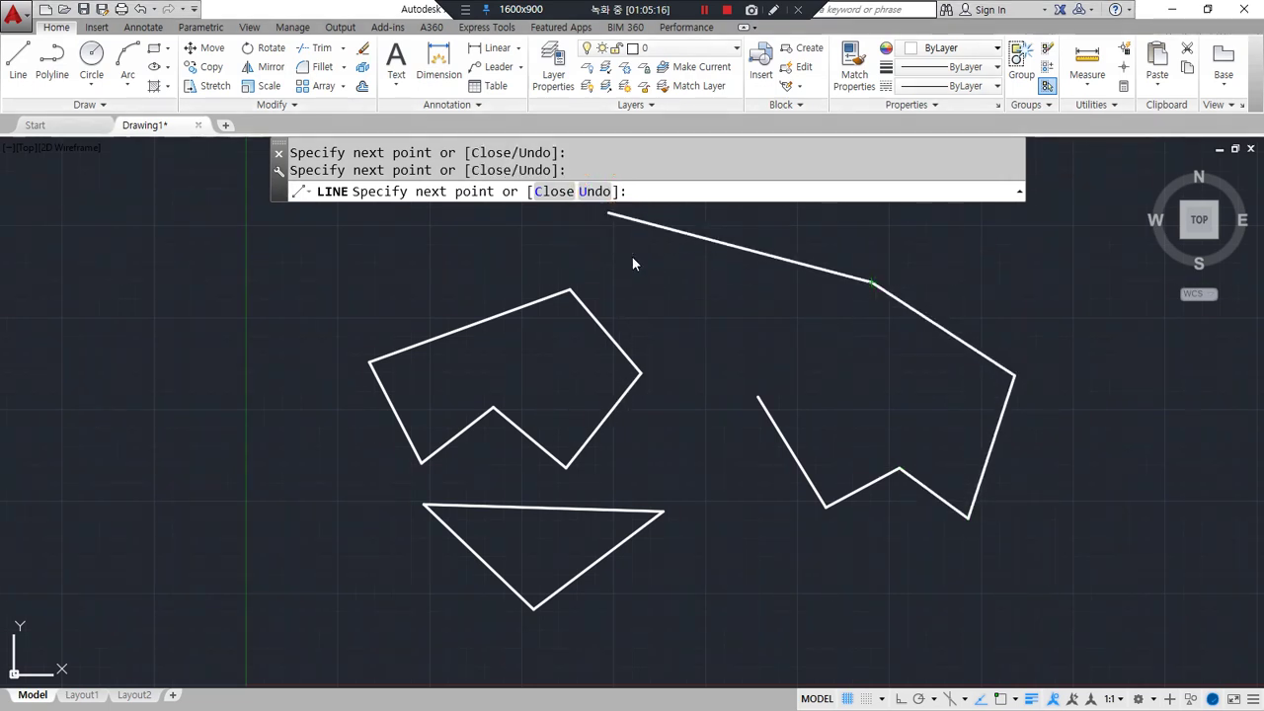
# Step: Undo all segments of the open chain one at a time with the Line command's Undo option
pyautogui.press('Return')
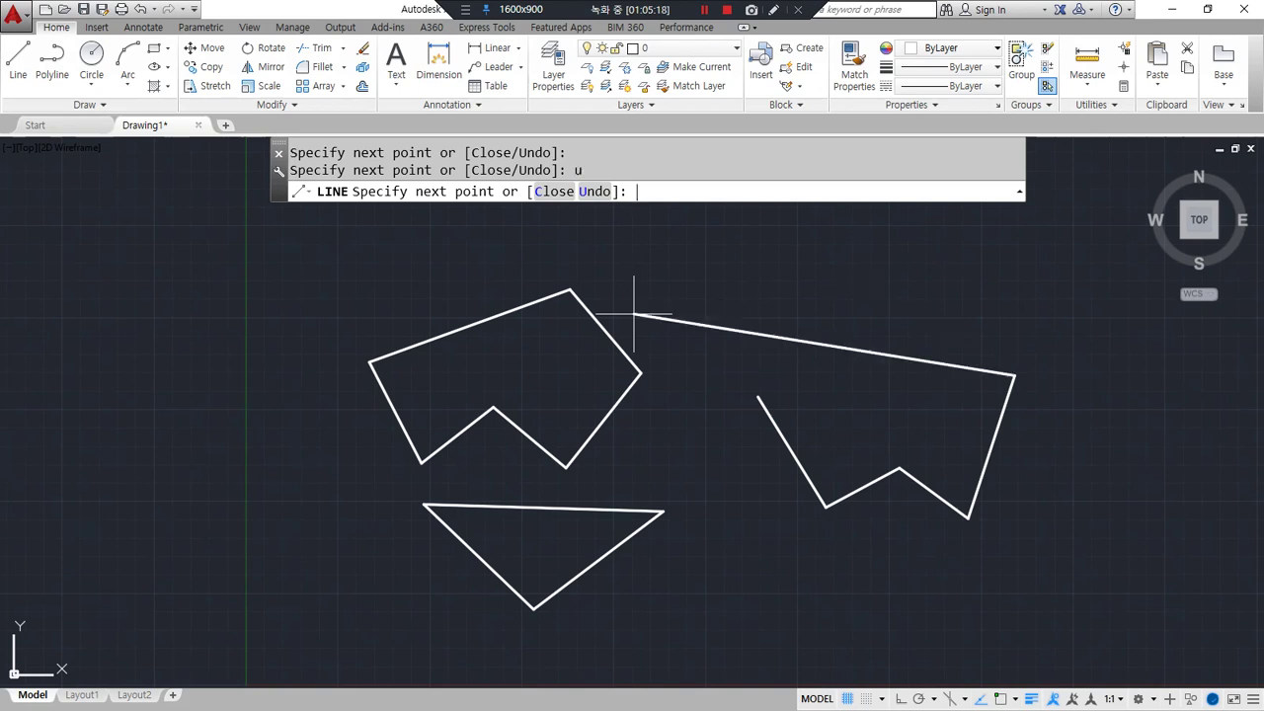
pyautogui.press('Return')
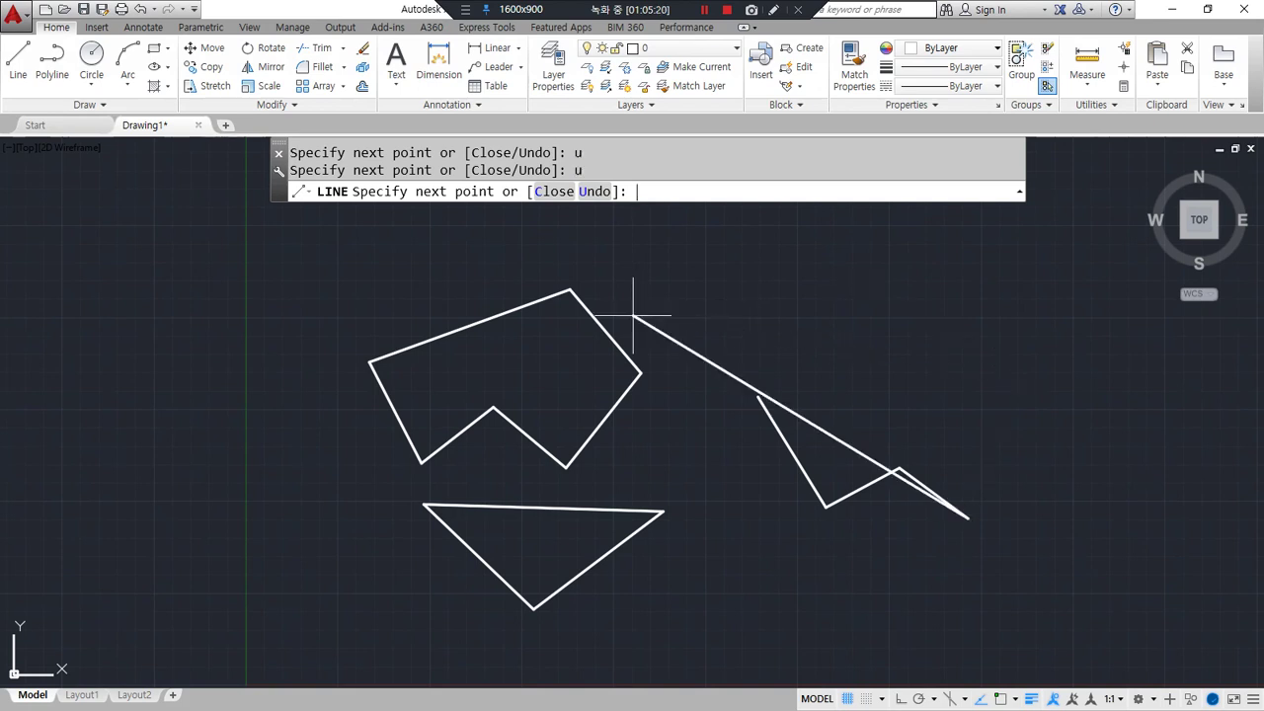
pyautogui.click(593, 192)
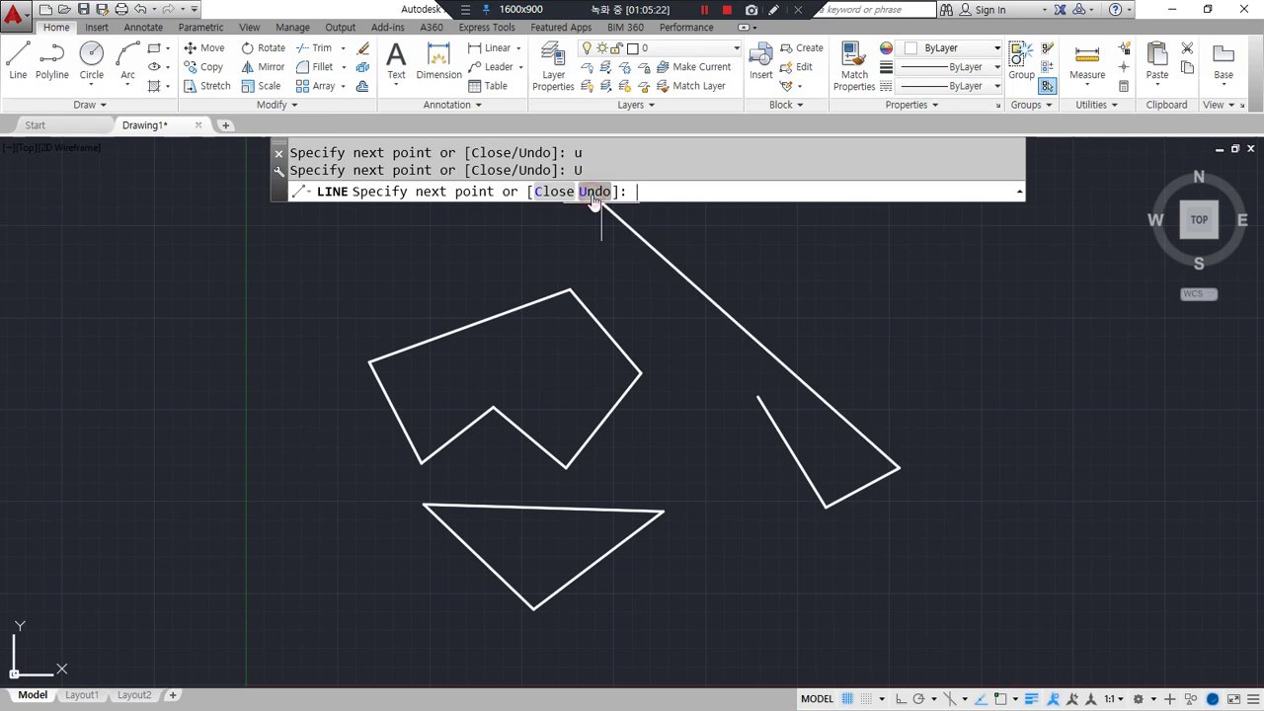
pyautogui.click(593, 192)
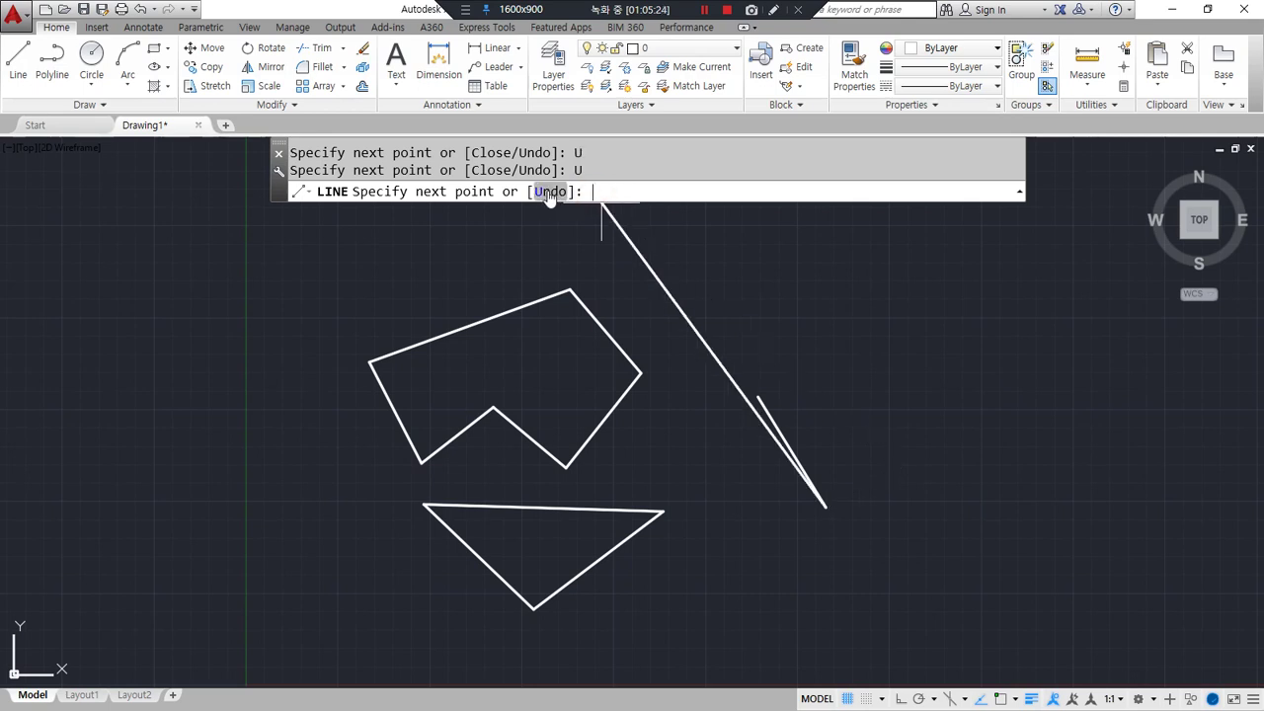
pyautogui.click(598, 191)
pyautogui.click(547, 191)
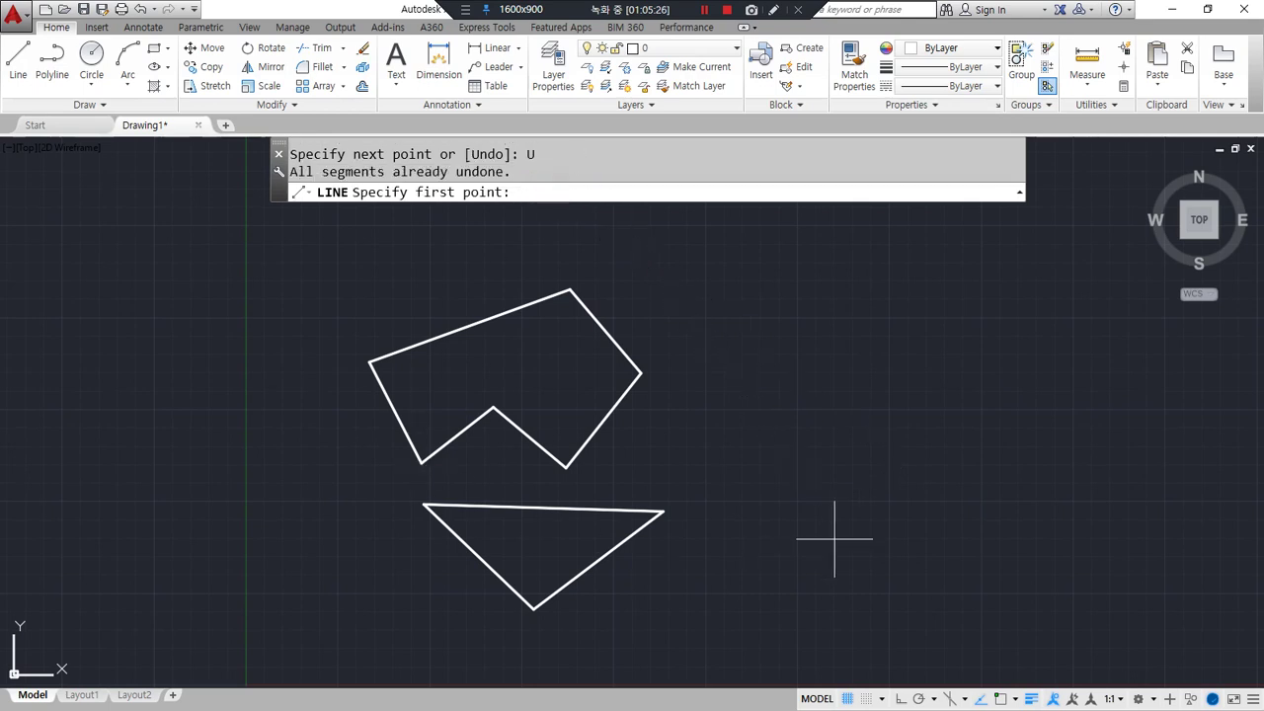
# Step: Draw a zigzag of seven connected line segments to the right of the closed shapes
pyautogui.click(745, 328)
pyautogui.click(771, 498)
pyautogui.click(823, 423)
pyautogui.click(902, 490)
pyautogui.click(902, 396)
pyautogui.click(1034, 390)
pyautogui.click(934, 324)
pyautogui.click(975, 261)
# Step: Undo all segments of the zigzag beside the closed shapes one at a time, keeping the Line command active
pyautogui.hotkey('ctrl', 'z')
pyautogui.hotkey('ctrl', 'z')
pyautogui.hotkey('ctrl', 'z')
pyautogui.hotkey('ctrl', 'z')
pyautogui.hotkey('ctrl', 'z')
pyautogui.hotkey('ctrl', 'z')
pyautogui.hotkey('ctrl', 'z')
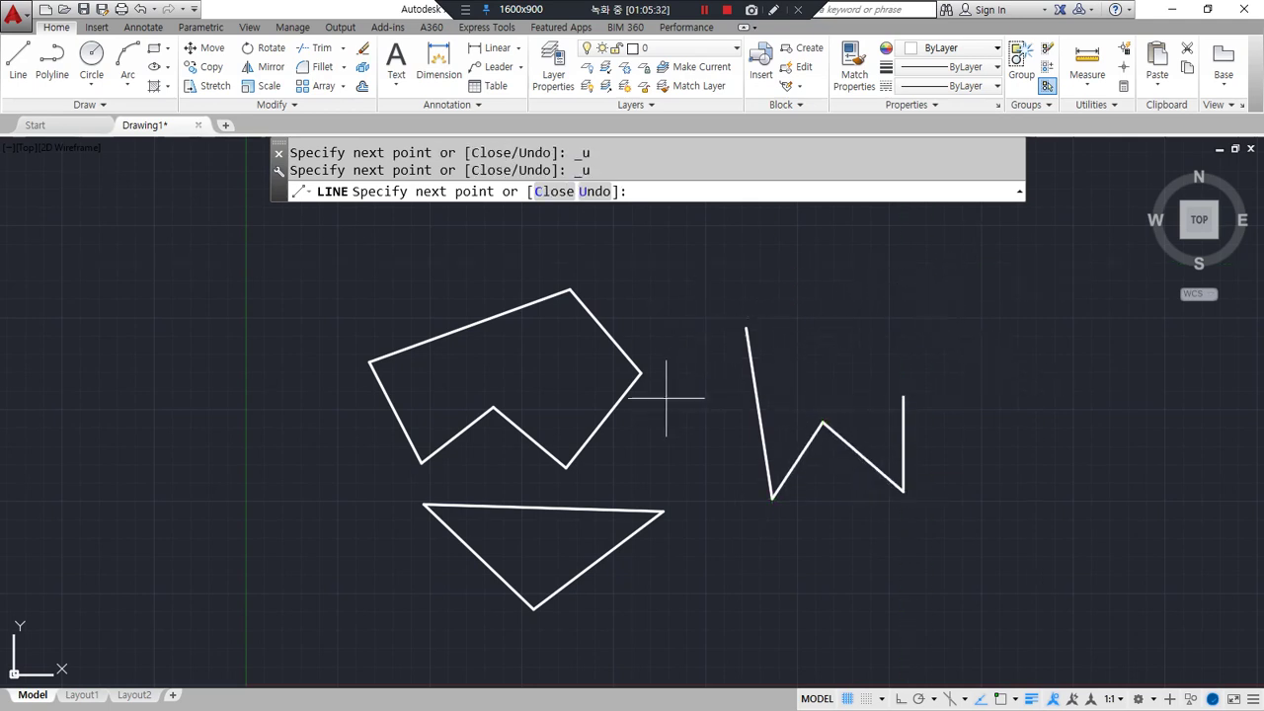
pyautogui.hotkey('ctrl', 'z')
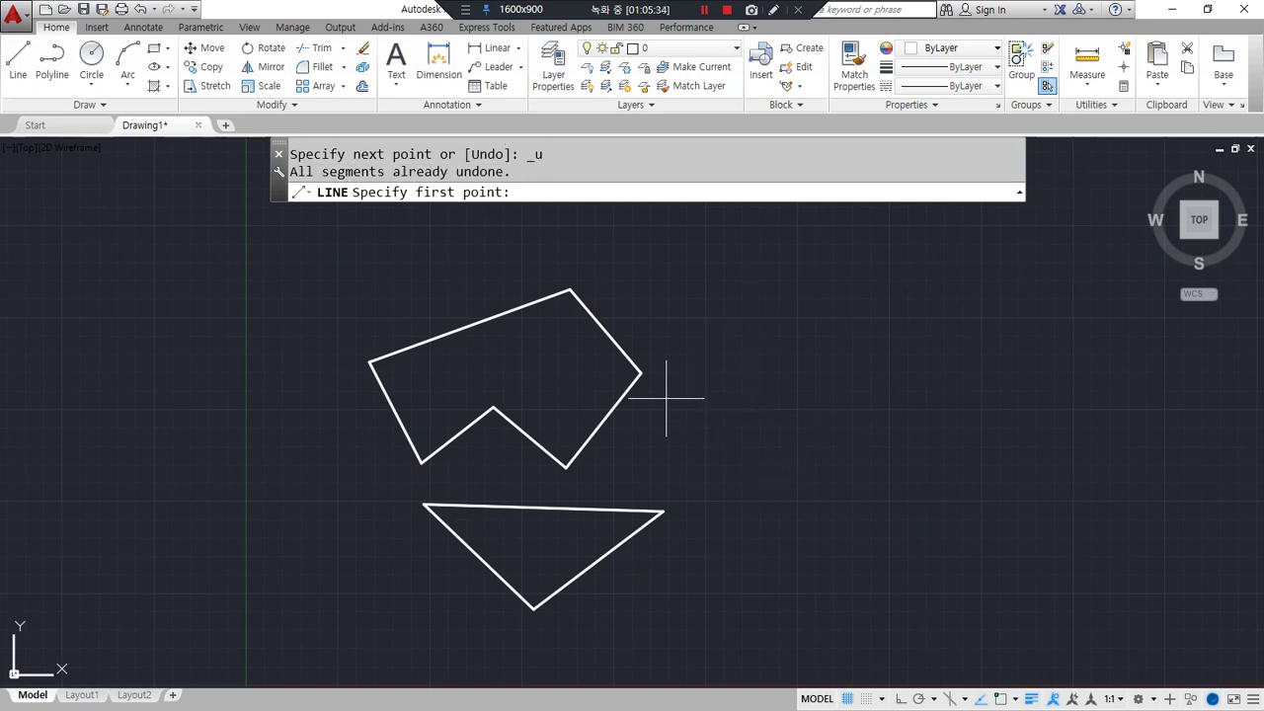
# Step: Draw an open chain of nine connected line segments to the right of the closed shapes
pyautogui.click(757, 340)
pyautogui.click(753, 505)
pyautogui.click(906, 474)
pyautogui.click(857, 415)
pyautogui.click(1004, 415)
pyautogui.click(1012, 479)
pyautogui.click(1092, 465)
pyautogui.click(1025, 316)
pyautogui.click(924, 362)
pyautogui.click(863, 277)
# Step: Undo every segment of the nine-segment chain within the Line command and end the command
pyautogui.hotkey('ctrl', 'z')
pyautogui.hotkey('ctrl', 'z')
pyautogui.hotkey('ctrl', 'z')
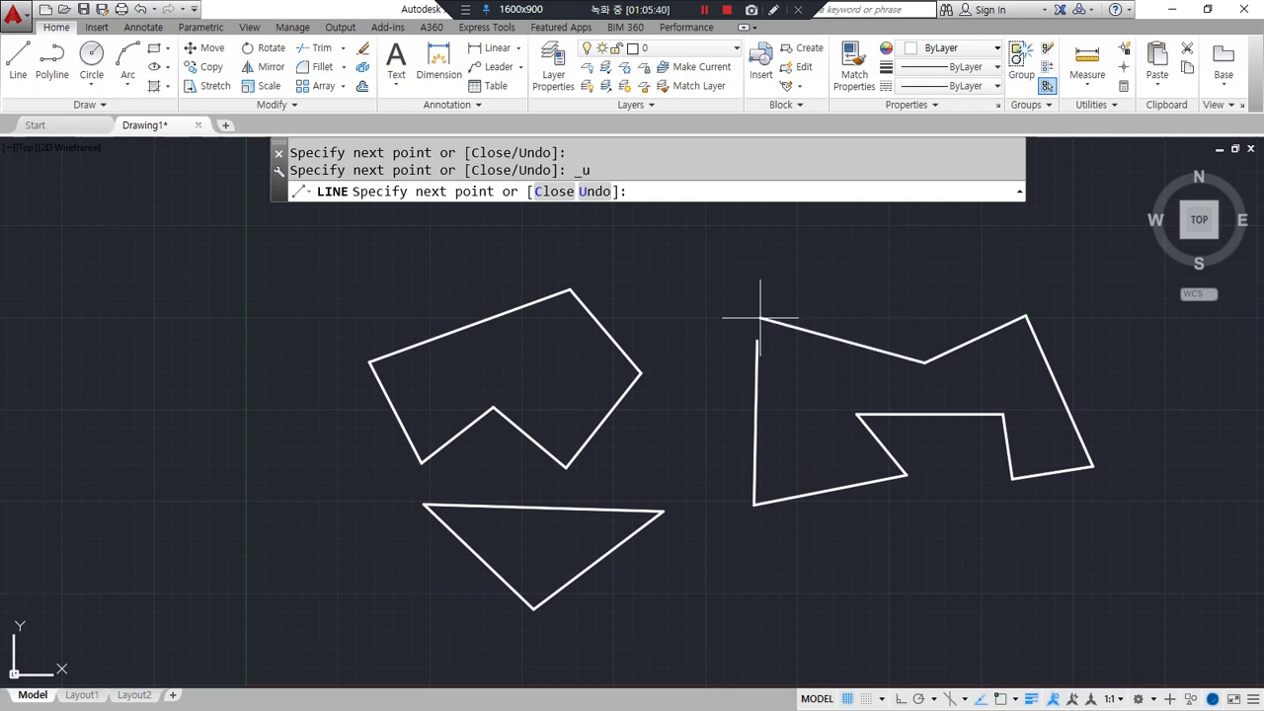
pyautogui.hotkey('ctrl', 'z')
pyautogui.hotkey('ctrl', 'z')
pyautogui.hotkey('ctrl', 'z')
pyautogui.hotkey('ctrl', 'z')
pyautogui.hotkey('ctrl', 'z')
pyautogui.hotkey('ctrl', 'z')
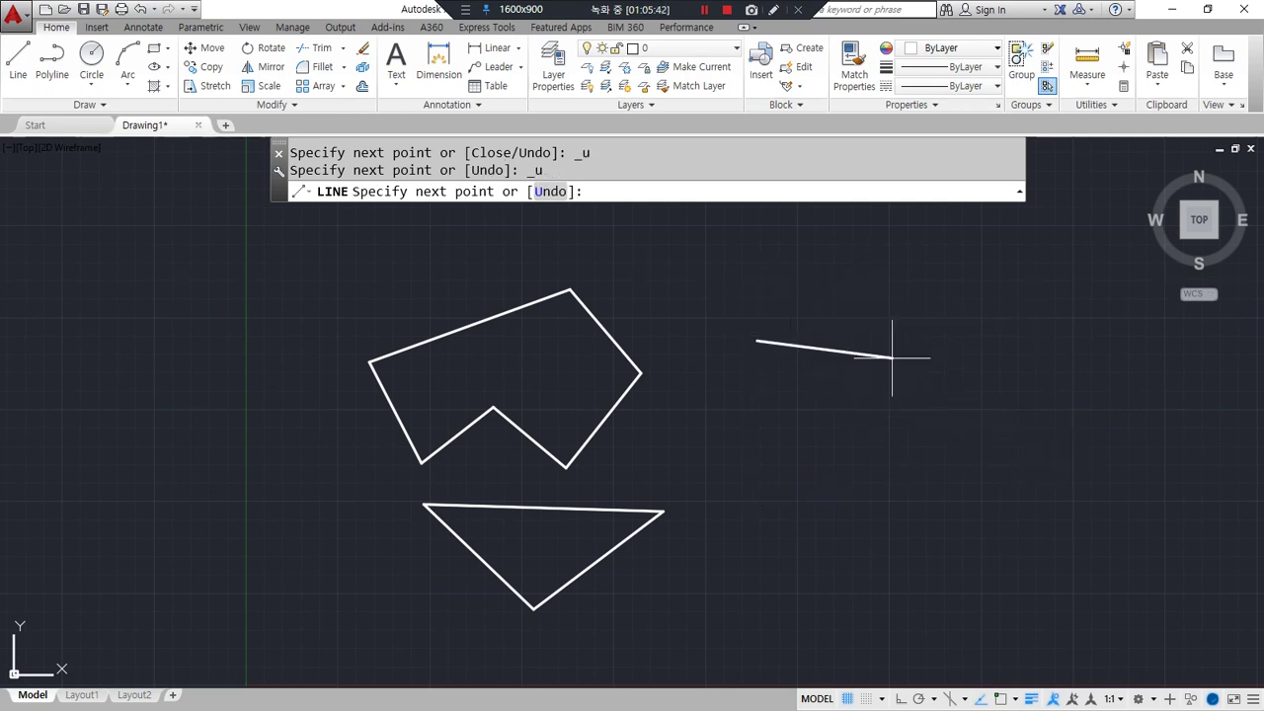
pyautogui.press('Return')
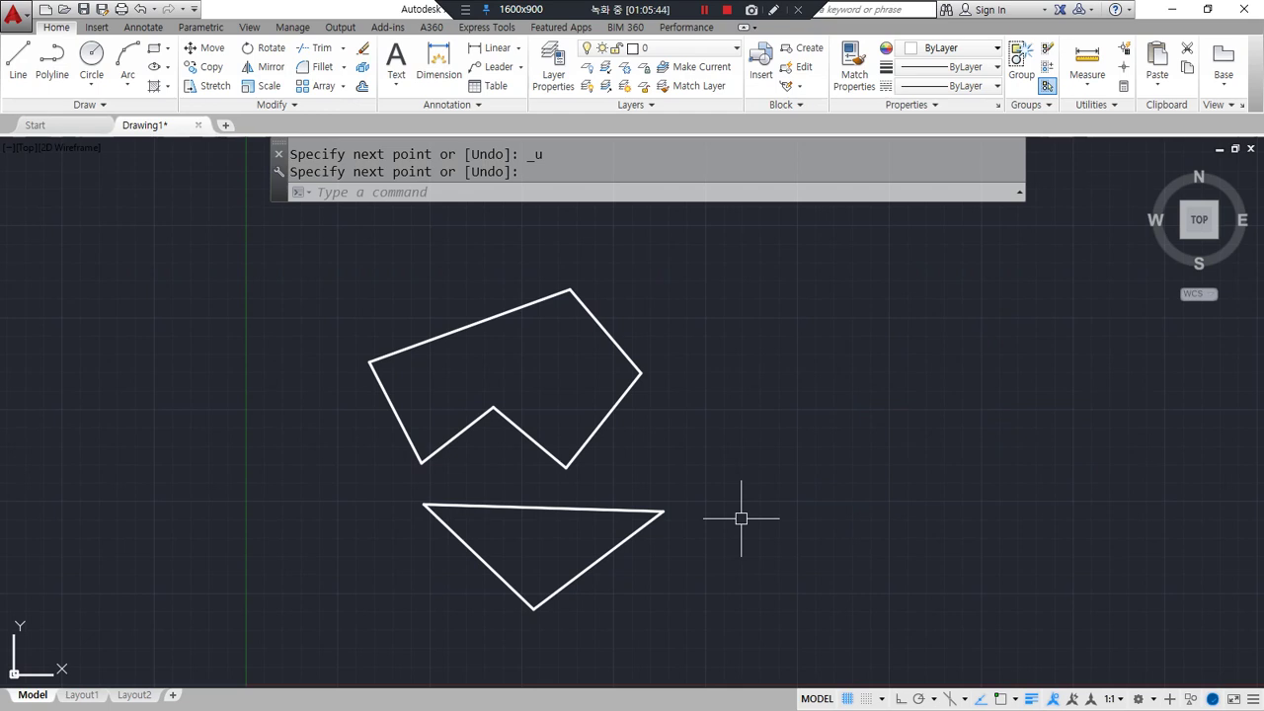
# Step: Erase the notched outline and the triangle together with one window selection
pyautogui.click(739, 516)
pyautogui.click(314, 283)
pyautogui.press('Delete')
# Step: Draw an open chain of four connected line segments, ending with a horizontal segment, and finish the Line command
pyautogui.write('l')
pyautogui.press('Return')
pyautogui.click(470, 314)
pyautogui.click(405, 488)
pyautogui.click(602, 489)
pyautogui.click(587, 409)
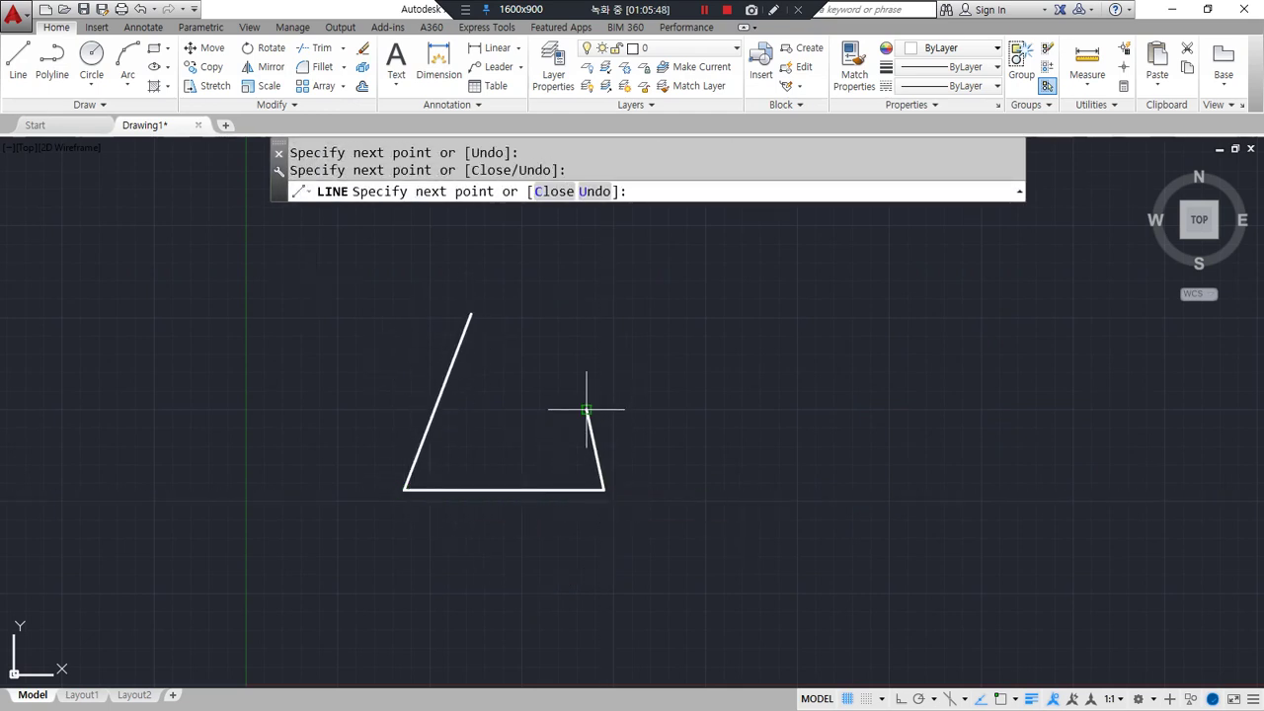
pyautogui.click(744, 409)
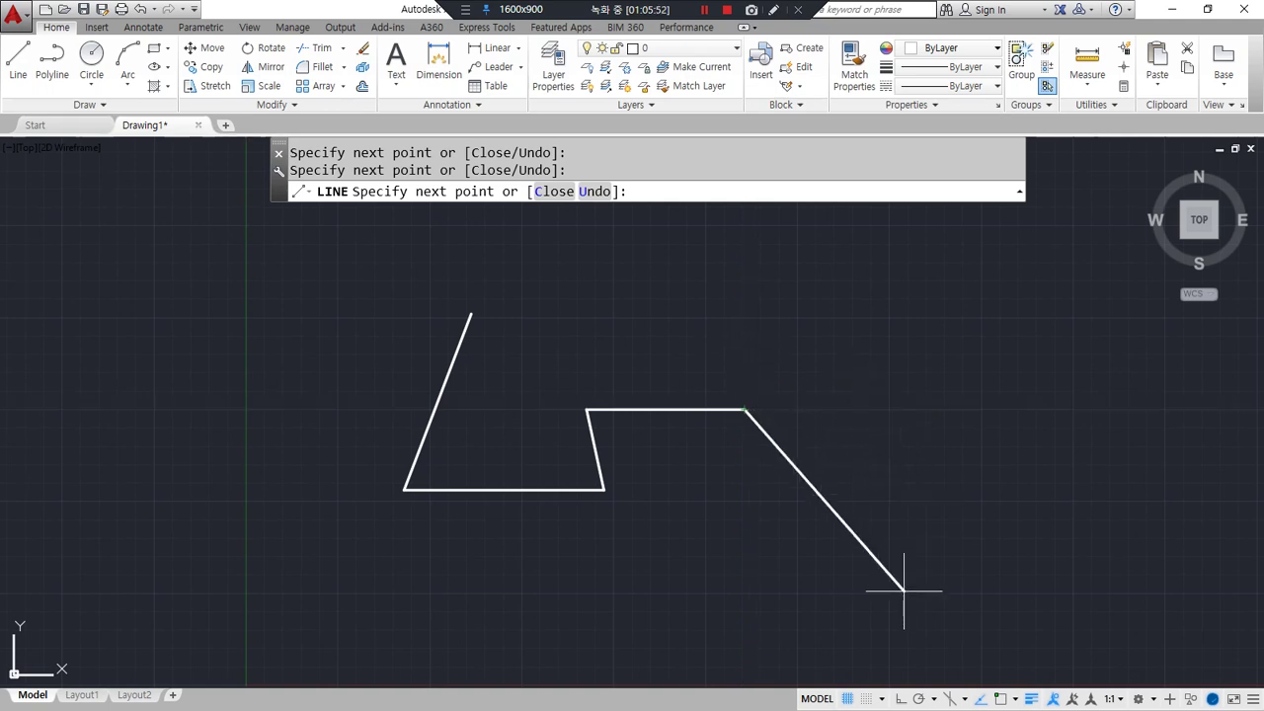
pyautogui.press('Return')
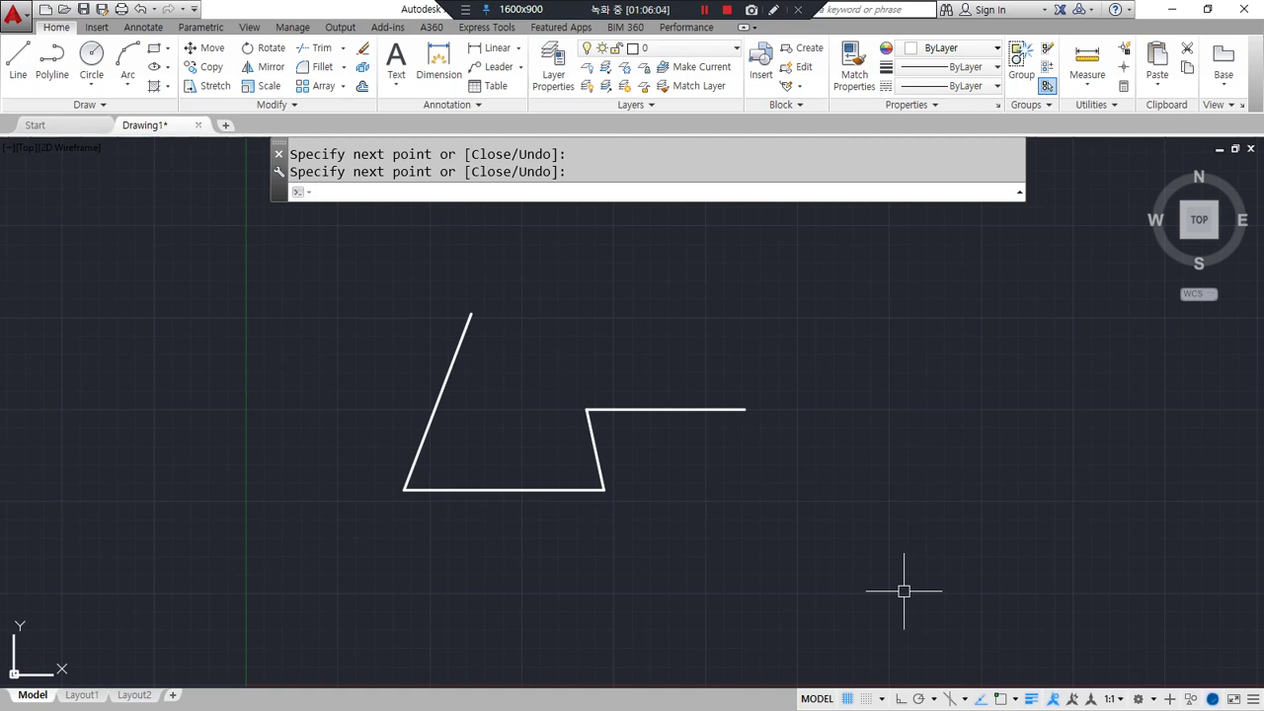
# Step: Resume Line from the chain's last endpoint and add two segments leading up to an apex above the chain
pyautogui.press('Return')
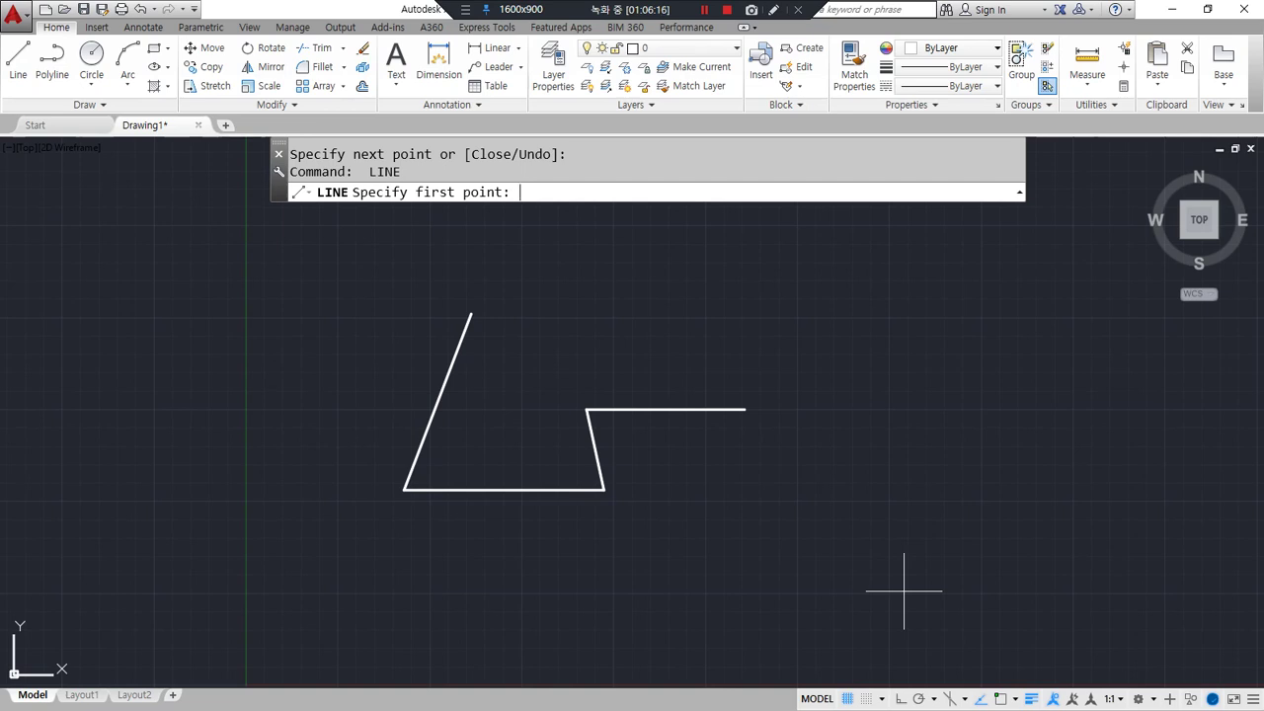
pyautogui.press('Return')
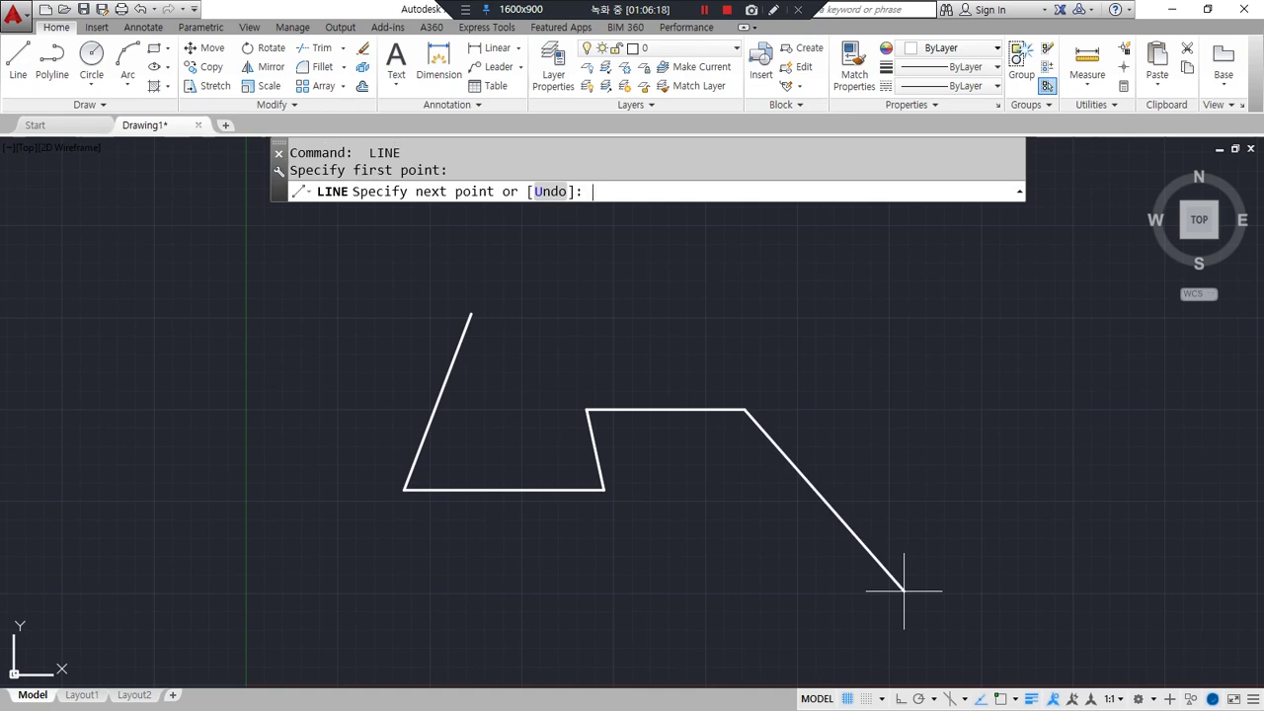
pyautogui.scroll(-2, 771, 426)
pyautogui.moveTo(771, 427); pyautogui.dragTo(705, 550, button='middle')
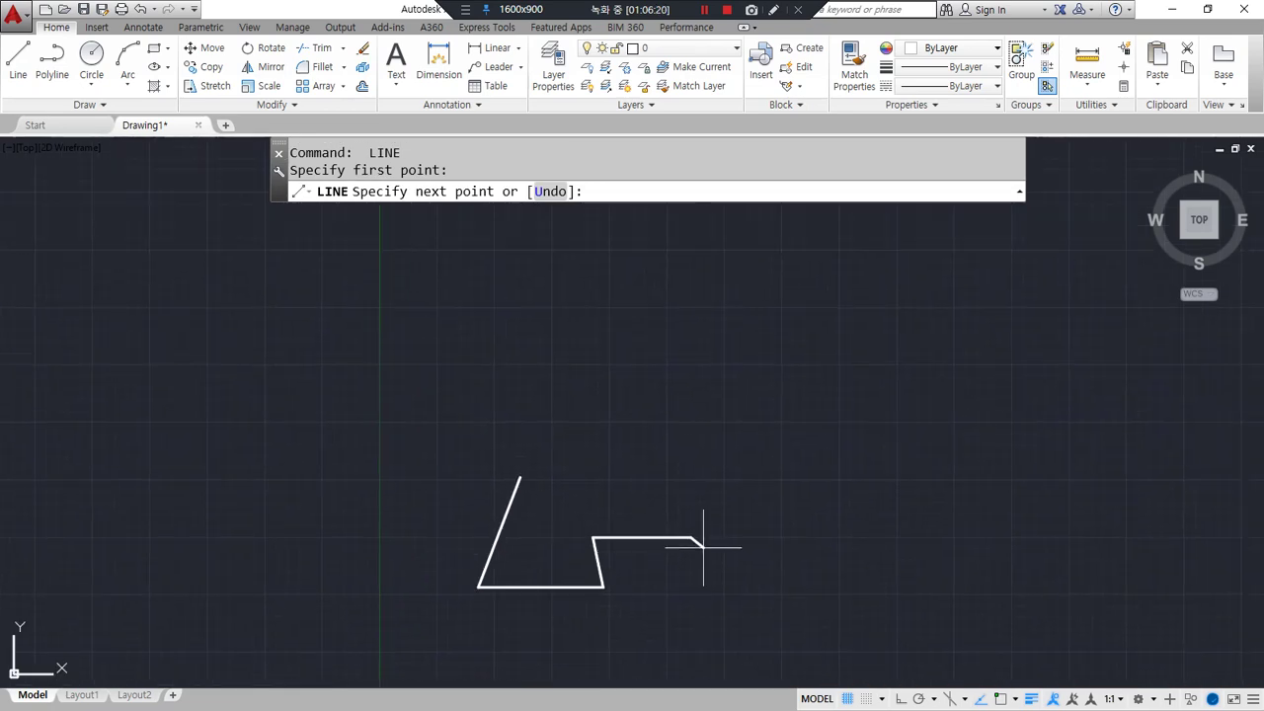
pyautogui.click(734, 427)
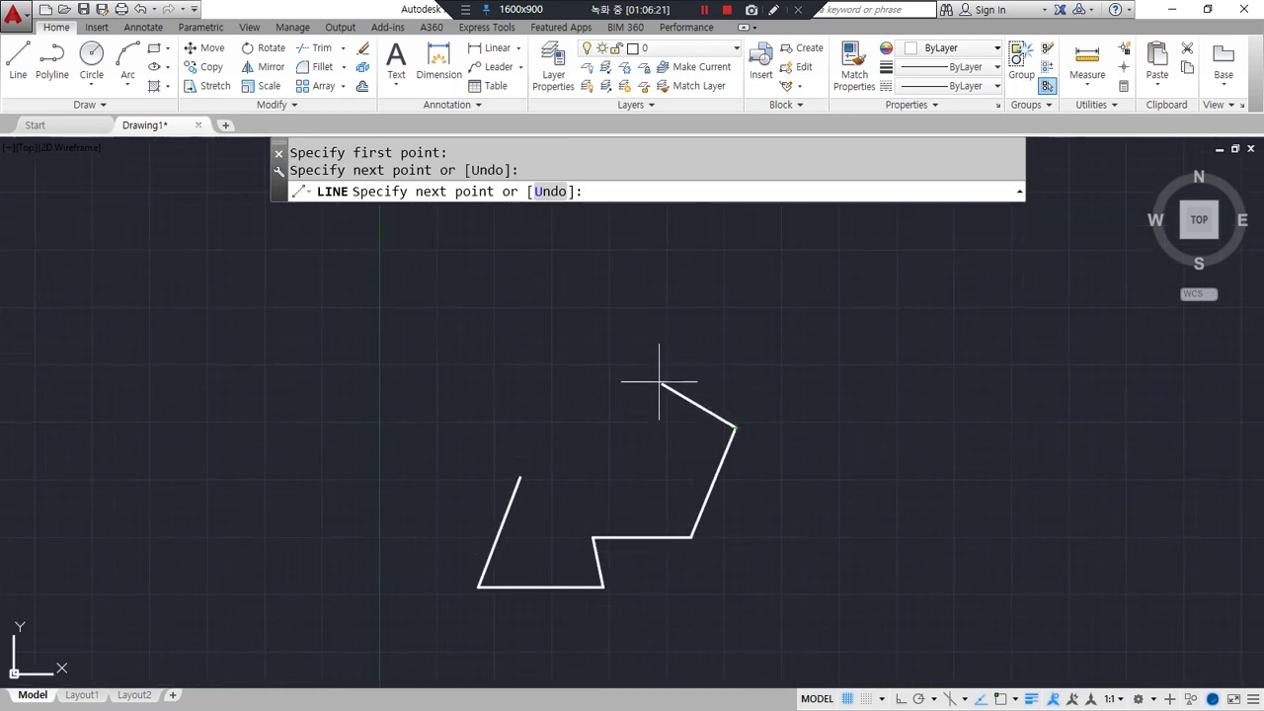
pyautogui.click(587, 302)
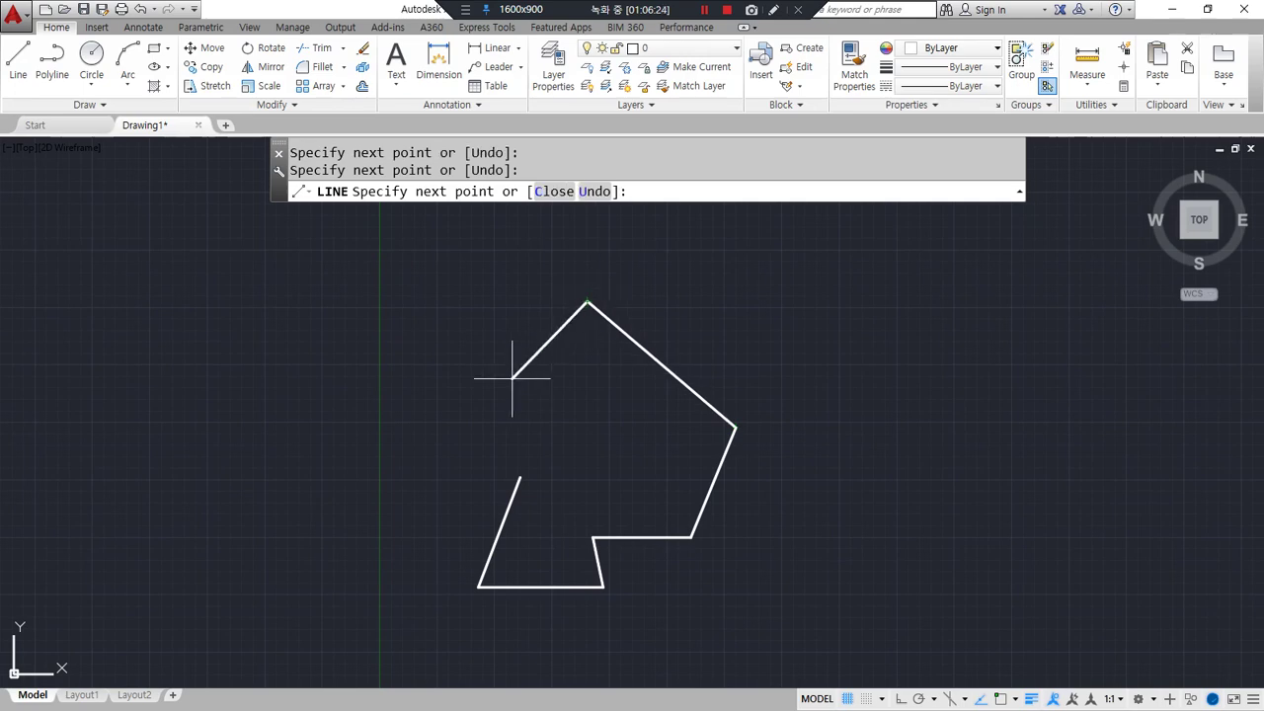
# Step: Close the resumed segments with the Line command's Close option
pyautogui.write('c')
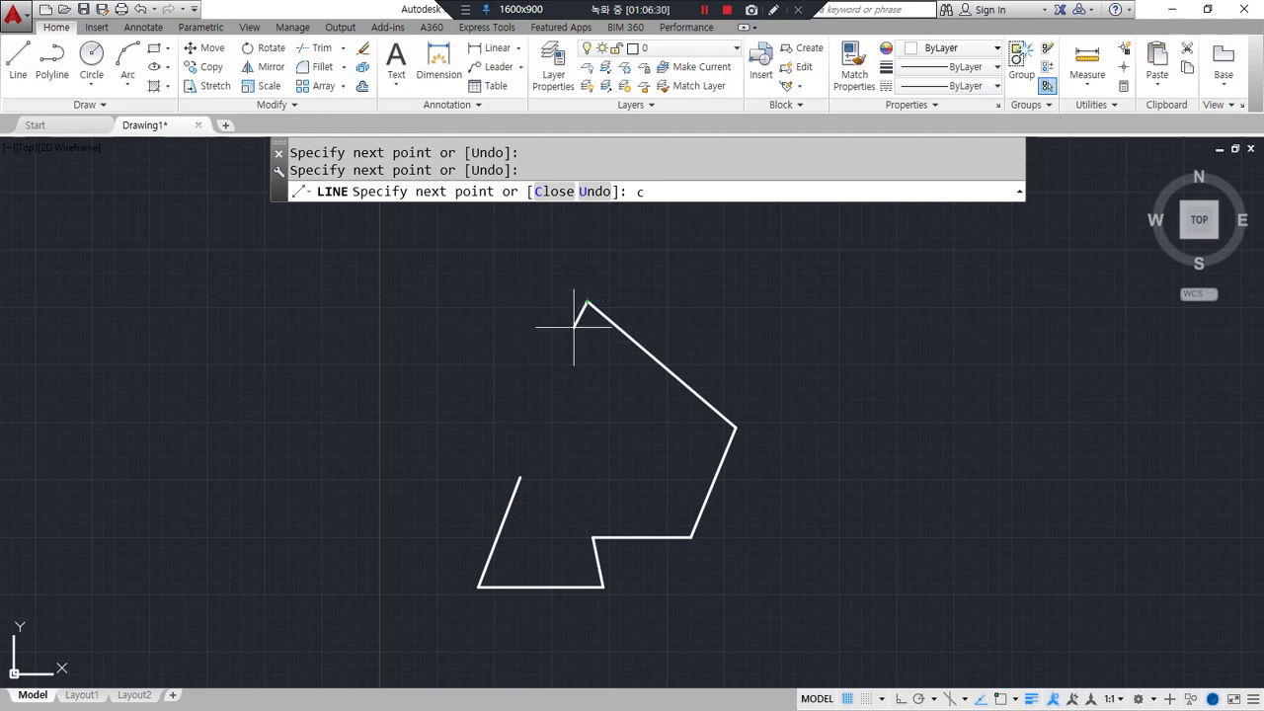
pyautogui.moveTo(590, 302)
pyautogui.mouseDown()
pyautogui.moveTo(520, 443)
pyautogui.moveTo(542, 450)
pyautogui.moveTo(628, 401)
pyautogui.moveTo(688, 524)
pyautogui.moveTo(659, 528)
pyautogui.mouseUp()
pyautogui.moveTo(475, 393); pyautogui.dragTo(485, 428)
pyautogui.moveTo(649, 407)
pyautogui.mouseDown()
pyautogui.moveTo(674, 422)
pyautogui.moveTo(646, 419)
pyautogui.moveTo(659, 391)
pyautogui.mouseUp()
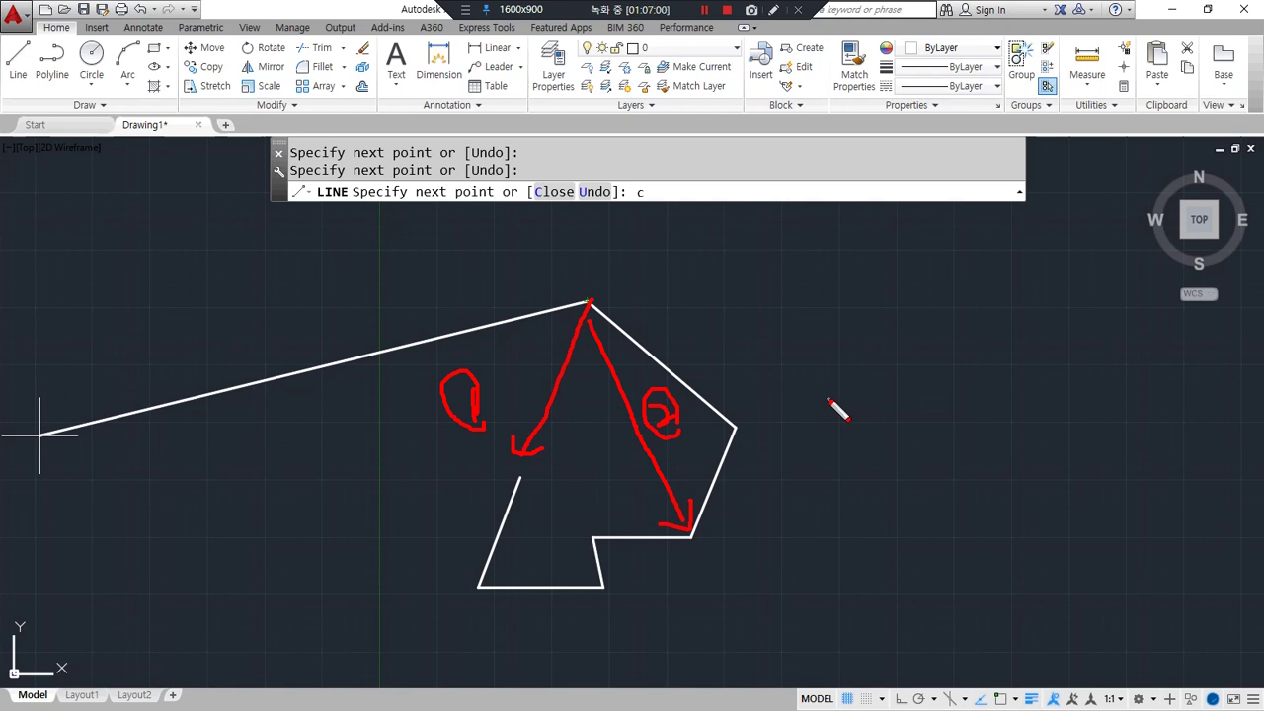
pyautogui.press('Escape')
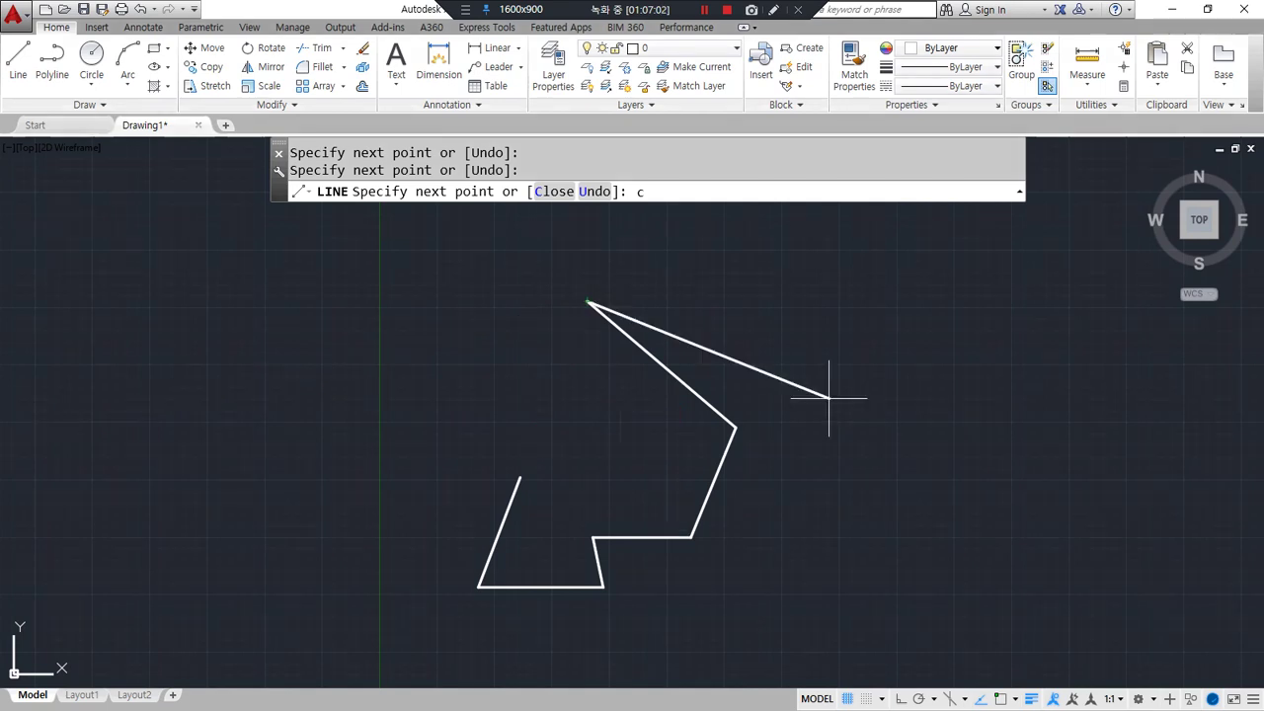
pyautogui.write('c')
pyautogui.press('BackSpace')
pyautogui.press('Return')
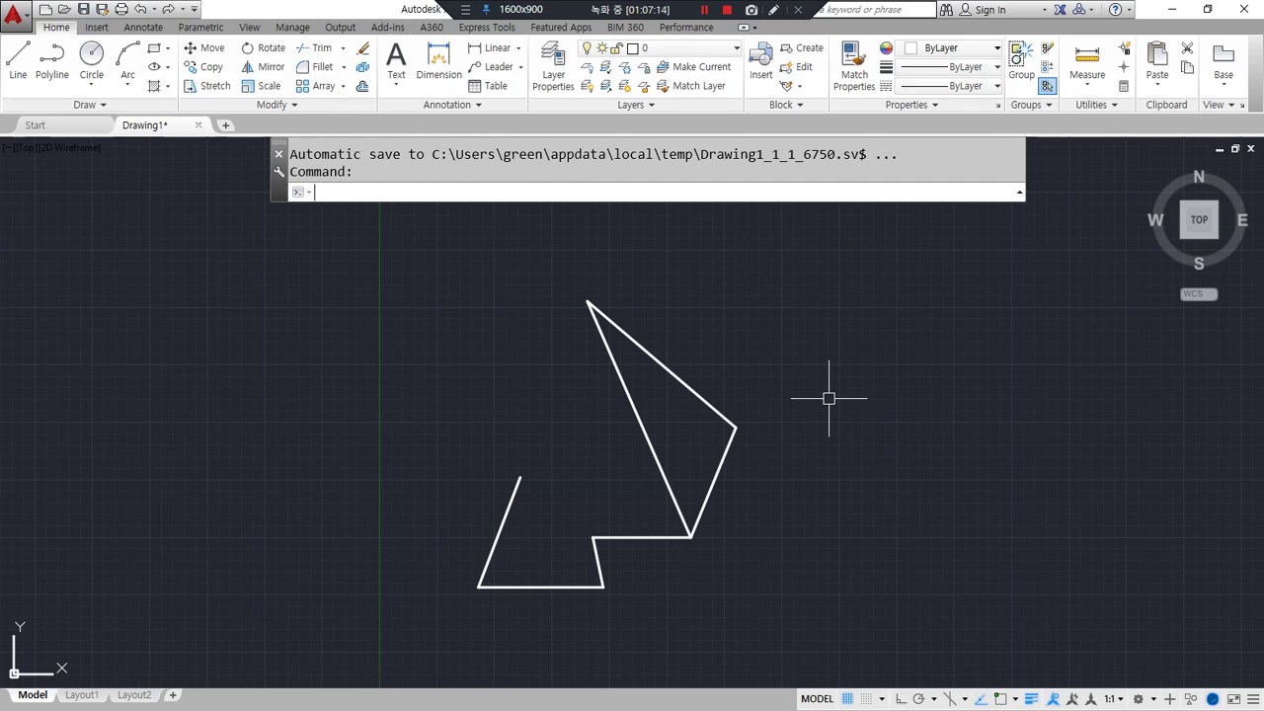
# Step: Clear all lines from the drawing and restore the view with the Zoom command's All option
pyautogui.write('z')
pyautogui.press('Return')
pyautogui.write('a')
pyautogui.press('Return')
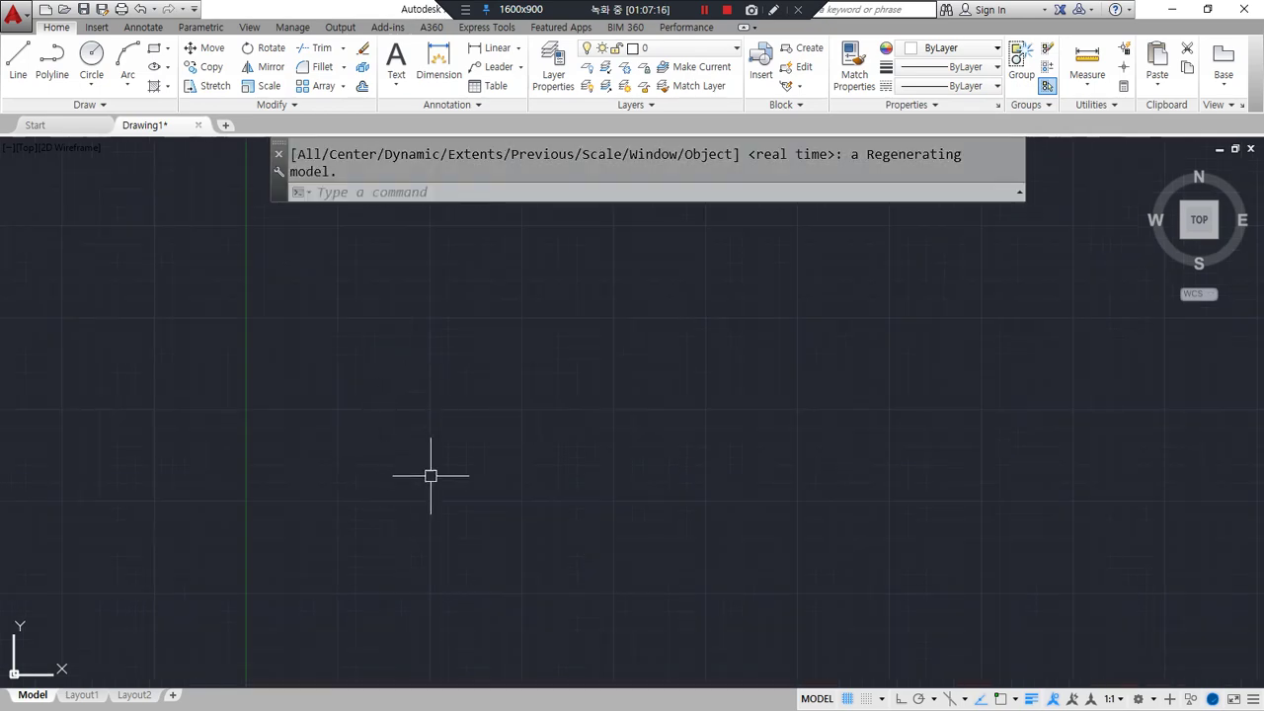
# Step: Draw a six-sided outline shaped like the Korean letter ㄱ with Line and finish it with the Close option
pyautogui.write('l')
pyautogui.press('Return')
pyautogui.click(345, 352)
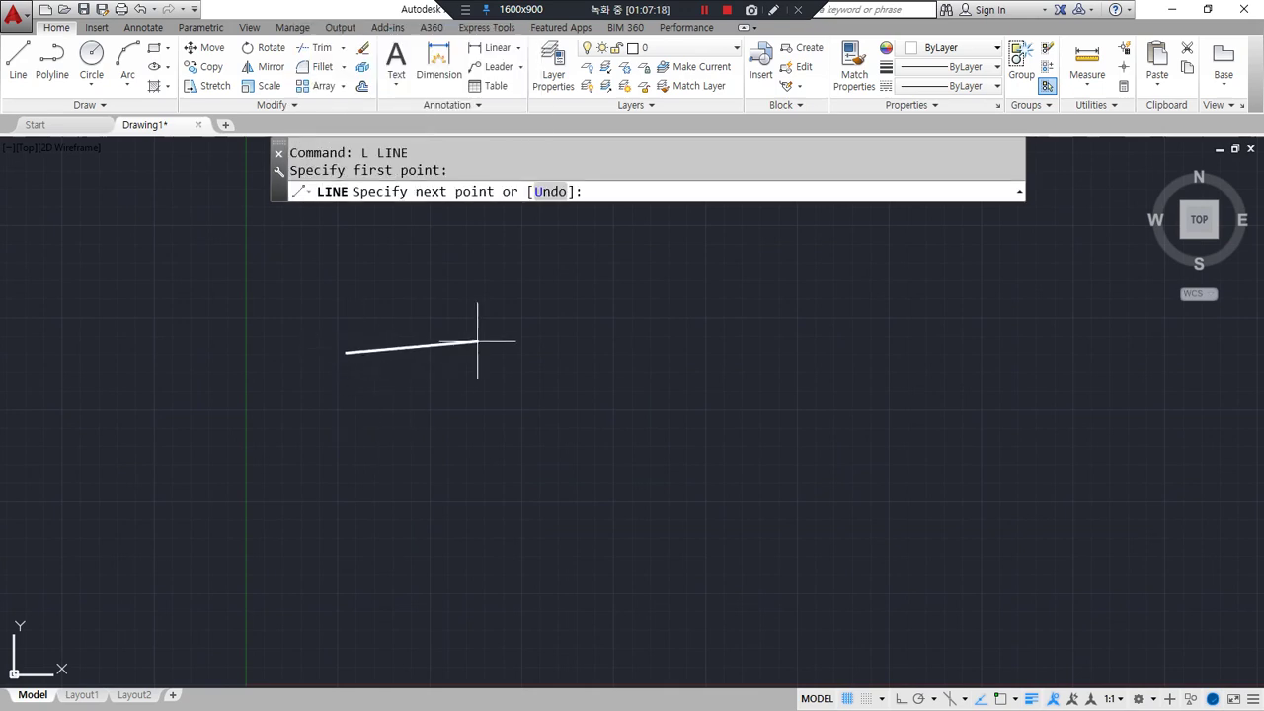
pyautogui.click(472, 339)
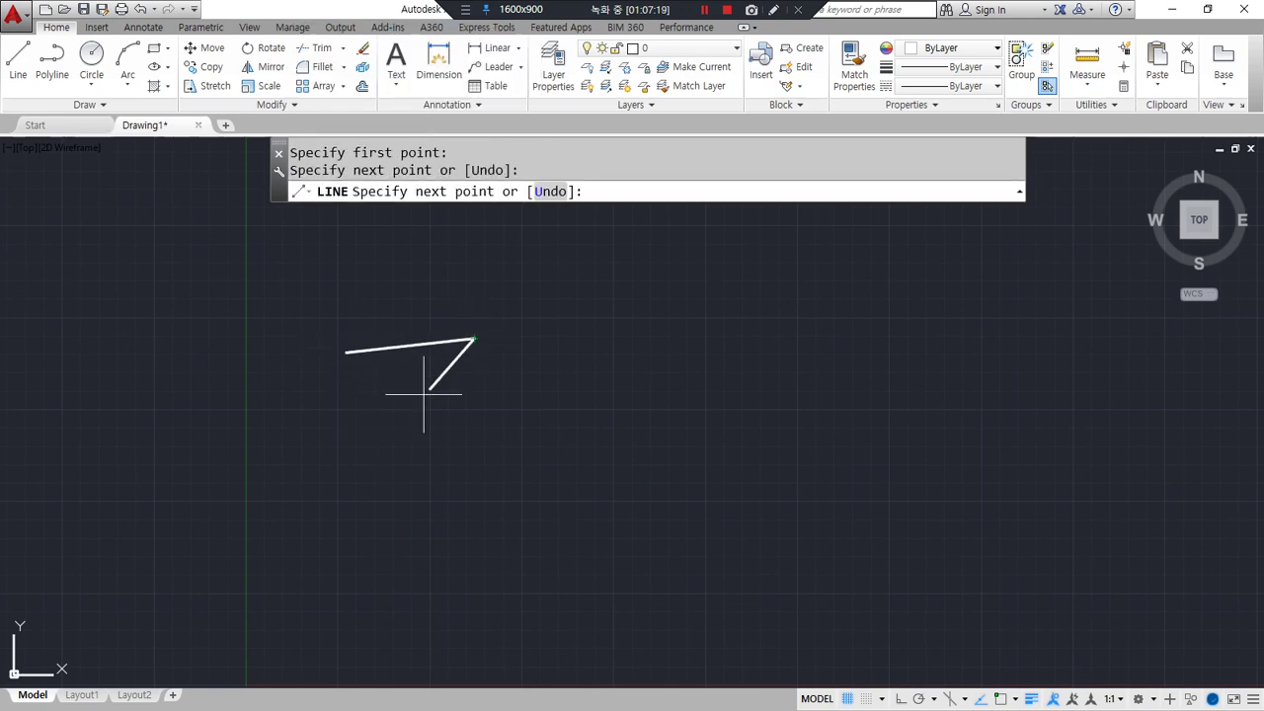
pyautogui.click(337, 499)
pyautogui.click(418, 464)
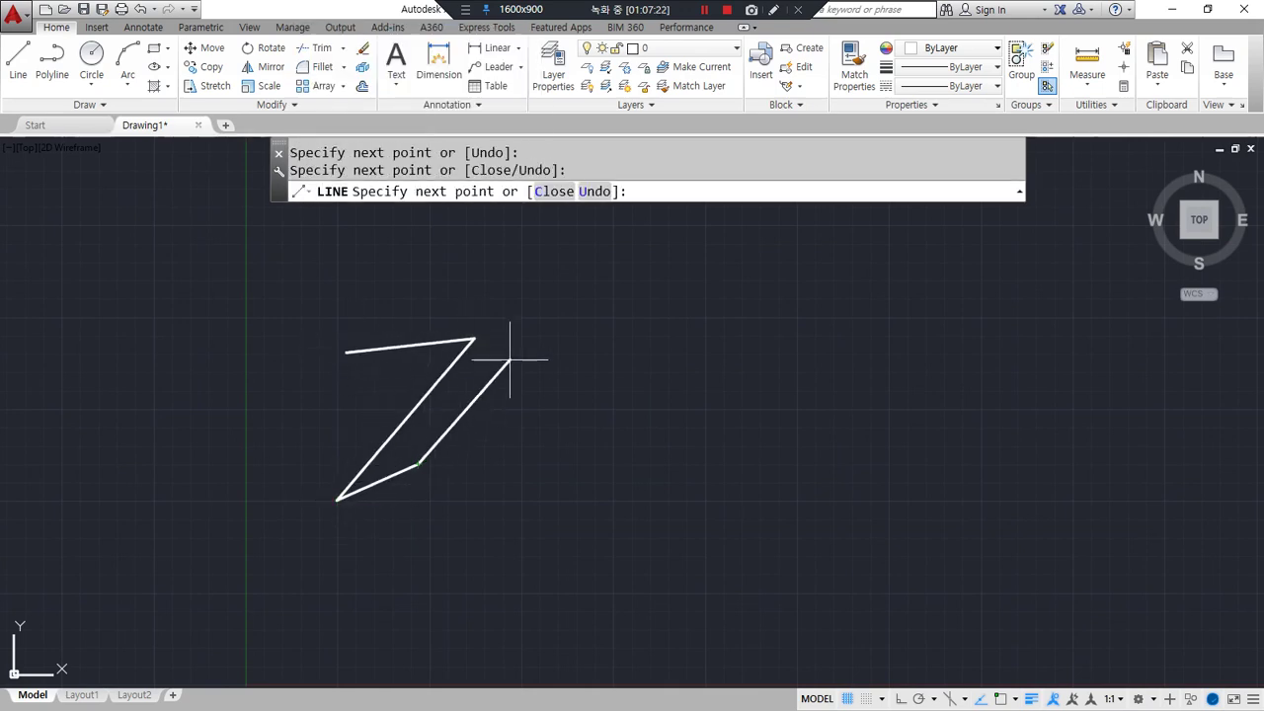
pyautogui.click(534, 318)
pyautogui.write('c')
pyautogui.press('Return')
# Step: Draw an eleven-sided outline shaped like the Korean vowel ㅏ beside the first letter with Line and close it
pyautogui.press('Return')
pyautogui.click(530, 227)
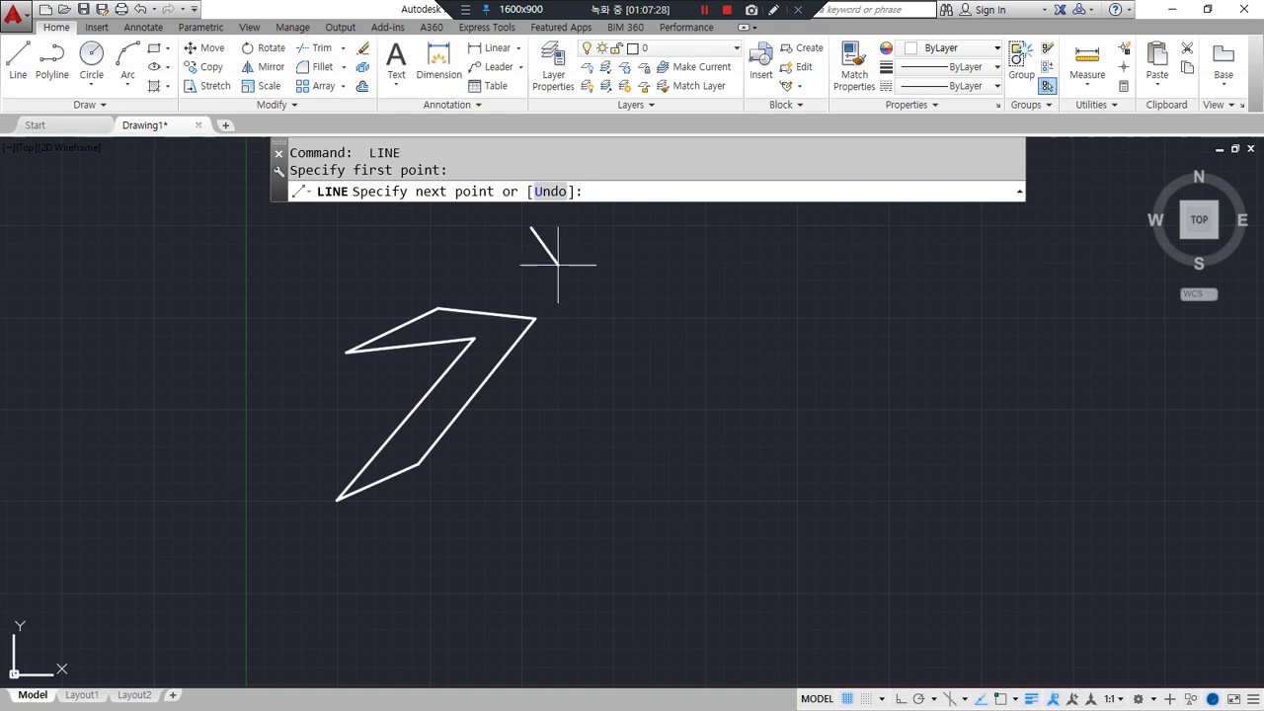
pyautogui.click(557, 277)
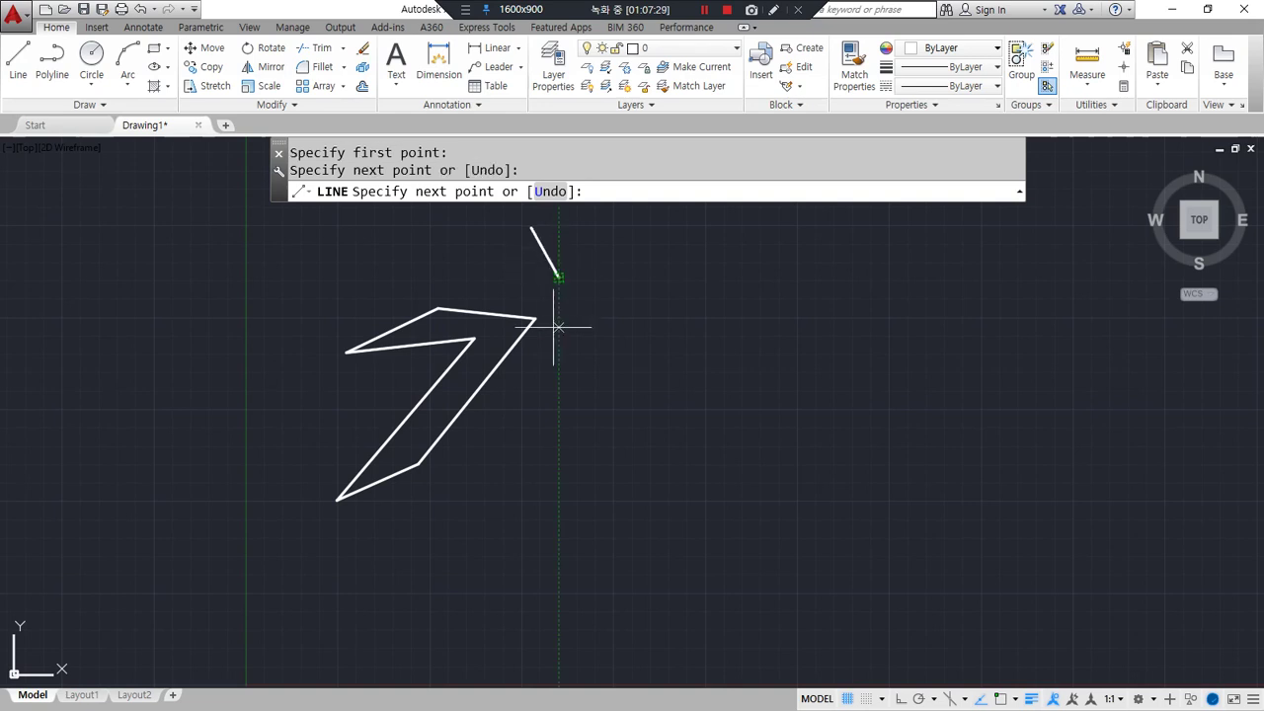
pyautogui.click(557, 560)
pyautogui.click(593, 491)
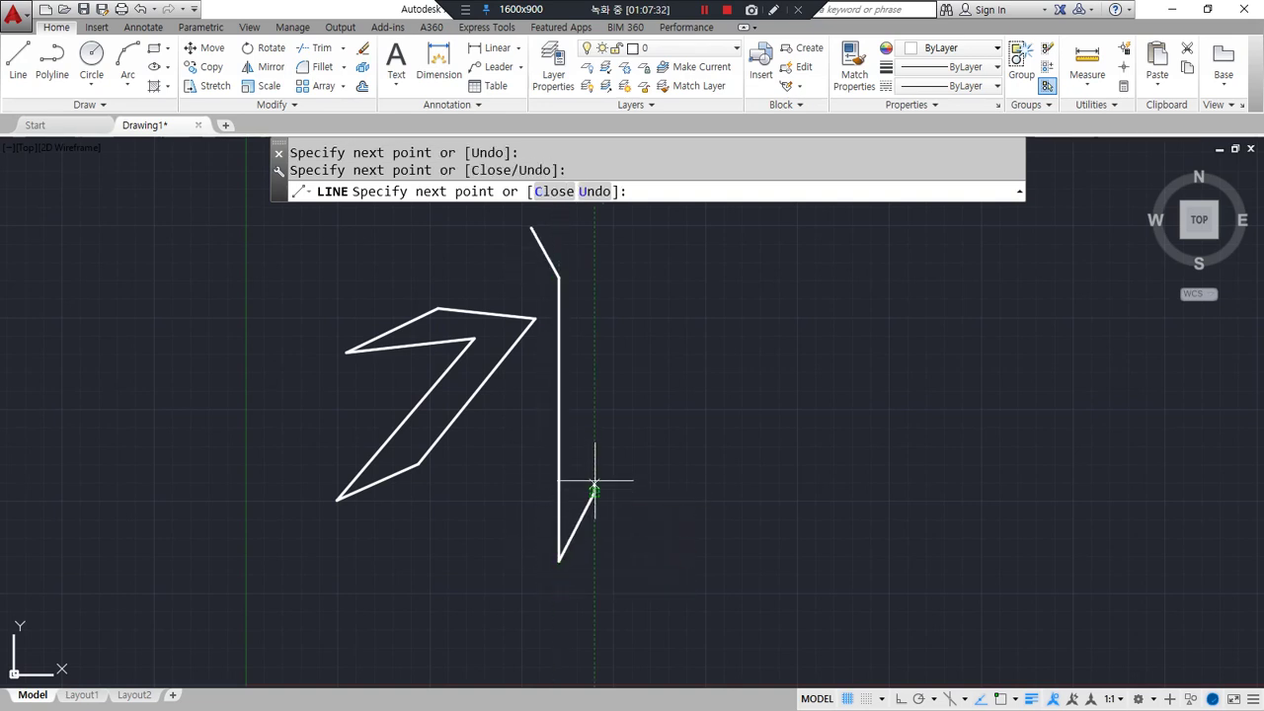
pyautogui.click(594, 363)
pyautogui.click(676, 363)
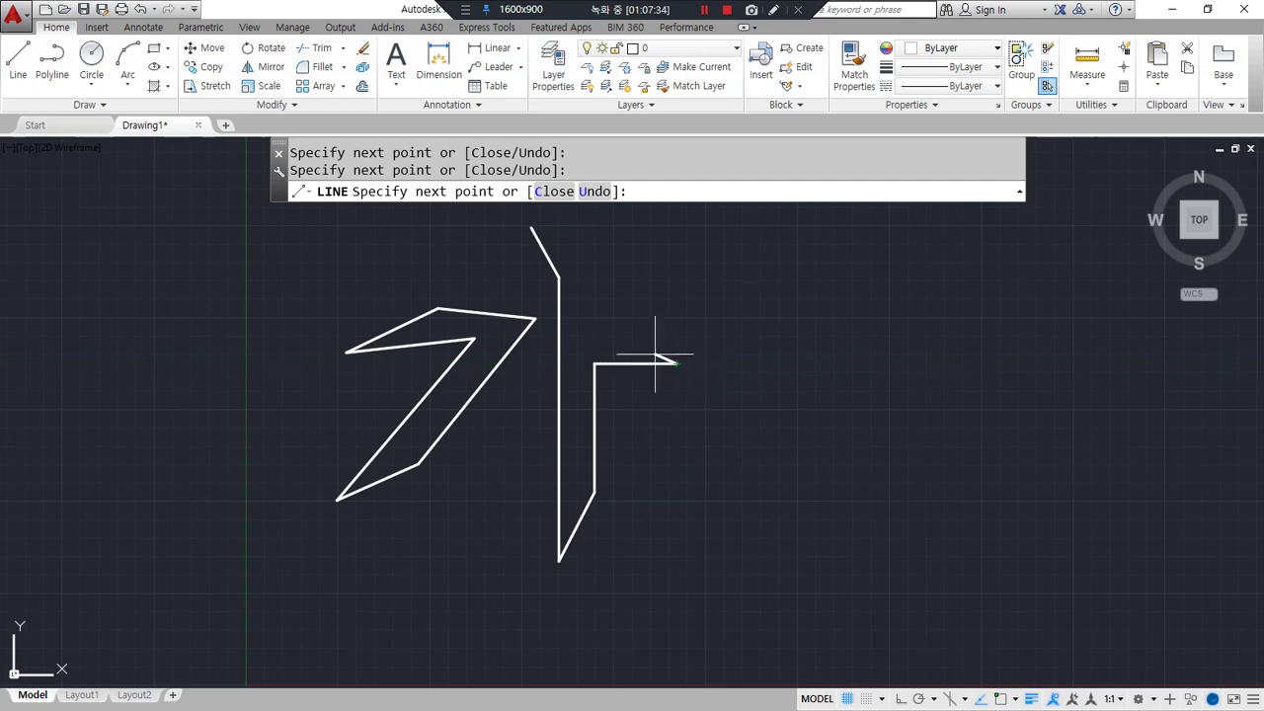
pyautogui.click(640, 335)
pyautogui.click(622, 351)
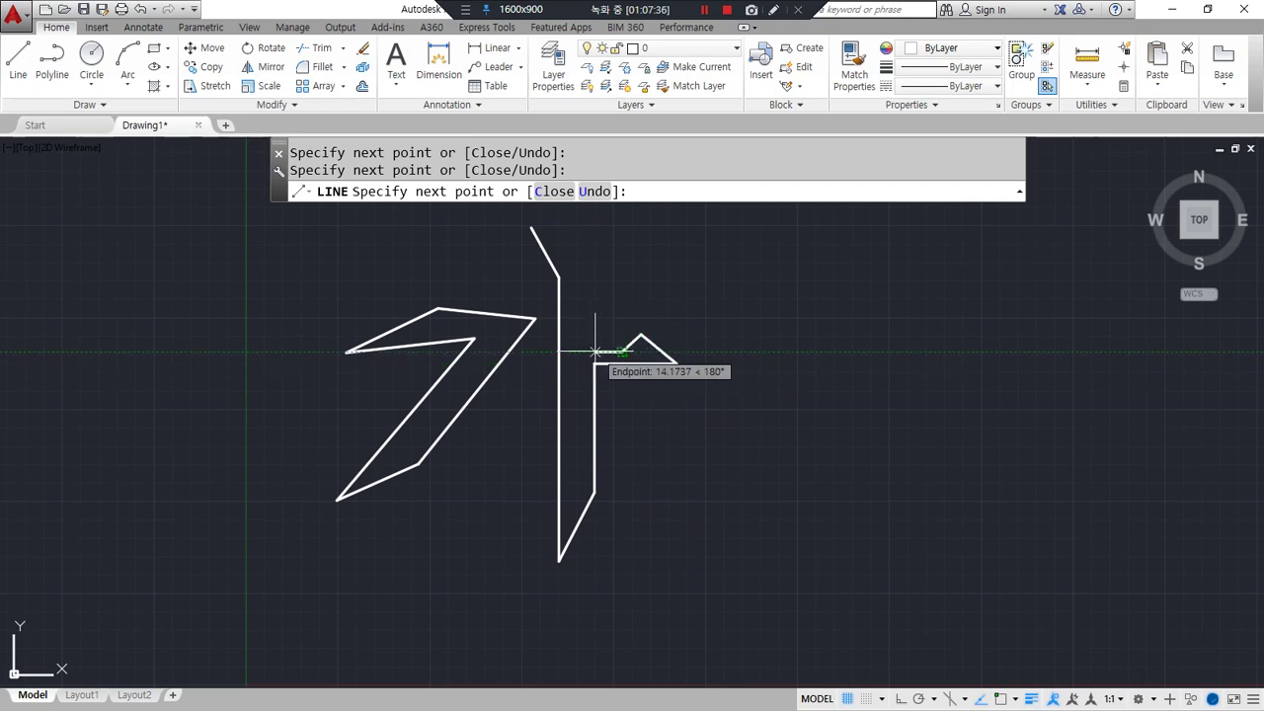
pyautogui.click(594, 351)
pyautogui.click(593, 289)
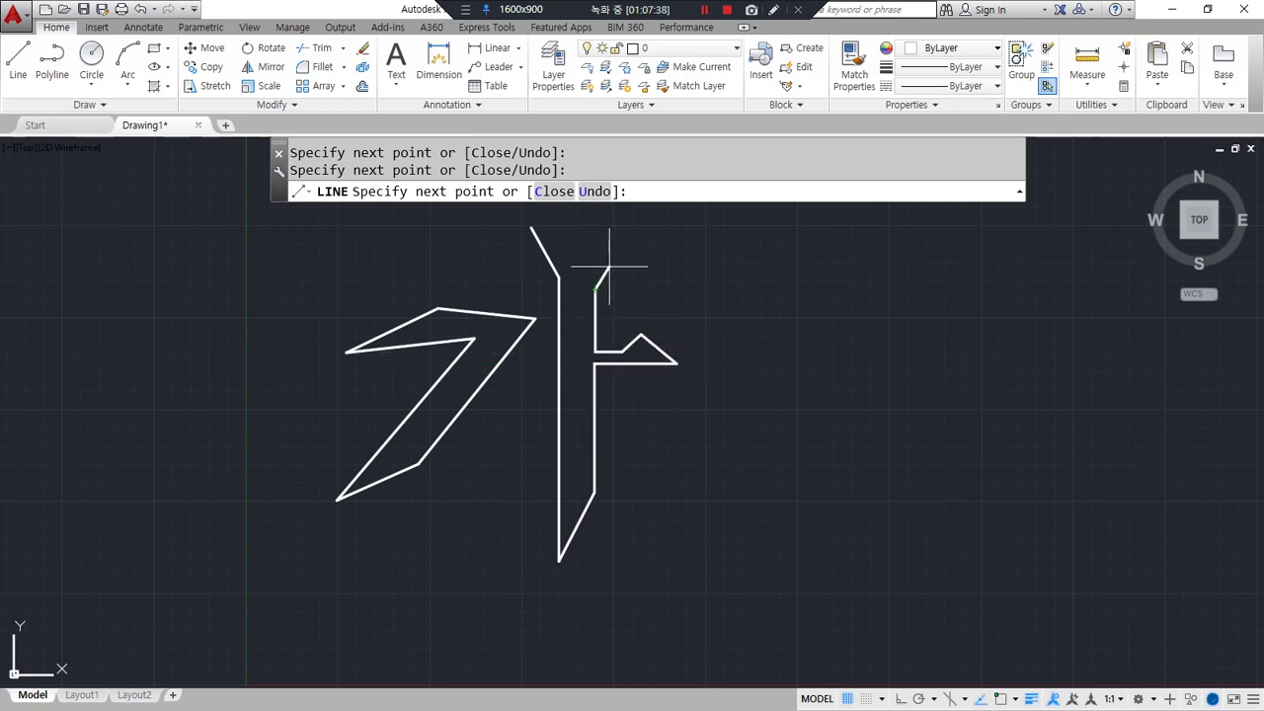
pyautogui.click(610, 266)
pyautogui.write('c')
pyautogui.press('Return')
pyautogui.moveTo(784, 431); pyautogui.dragTo(687, 458, button='middle')
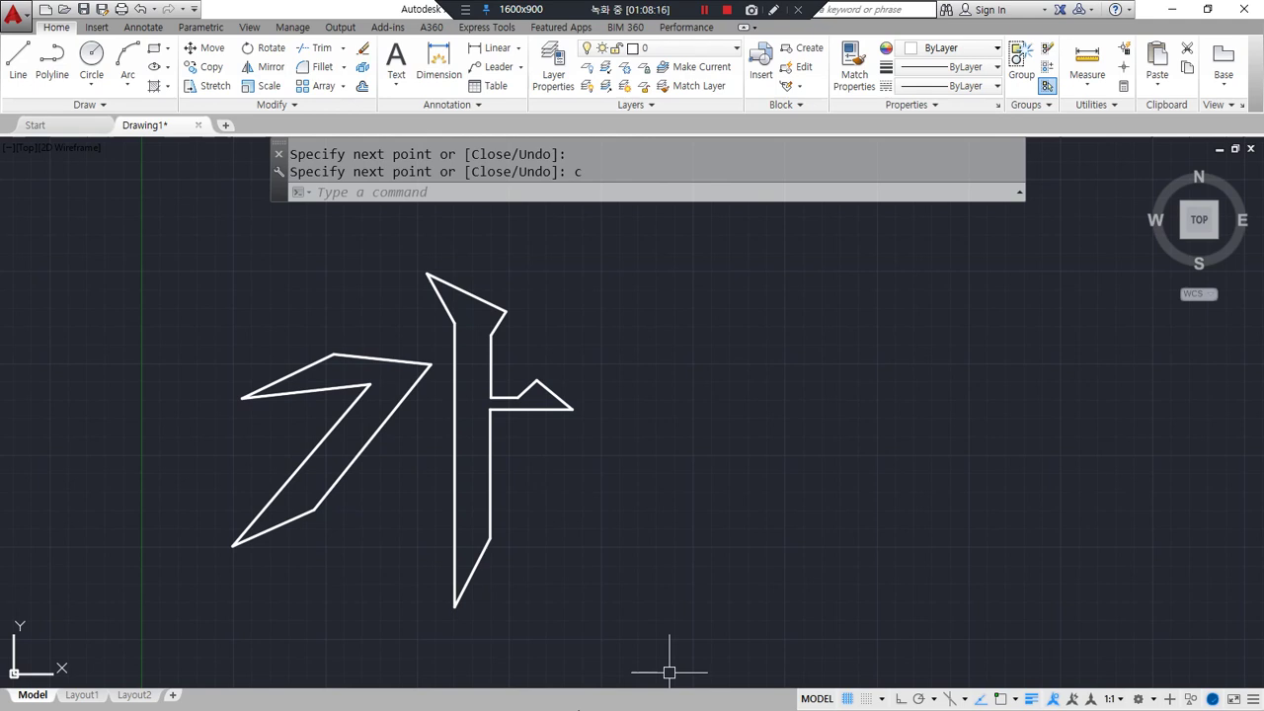
# Step: Switch to the Notepad command notes, add blank lines below the Pan entry and review the Line entry
pyautogui.hotkey('alt', 'Tab')
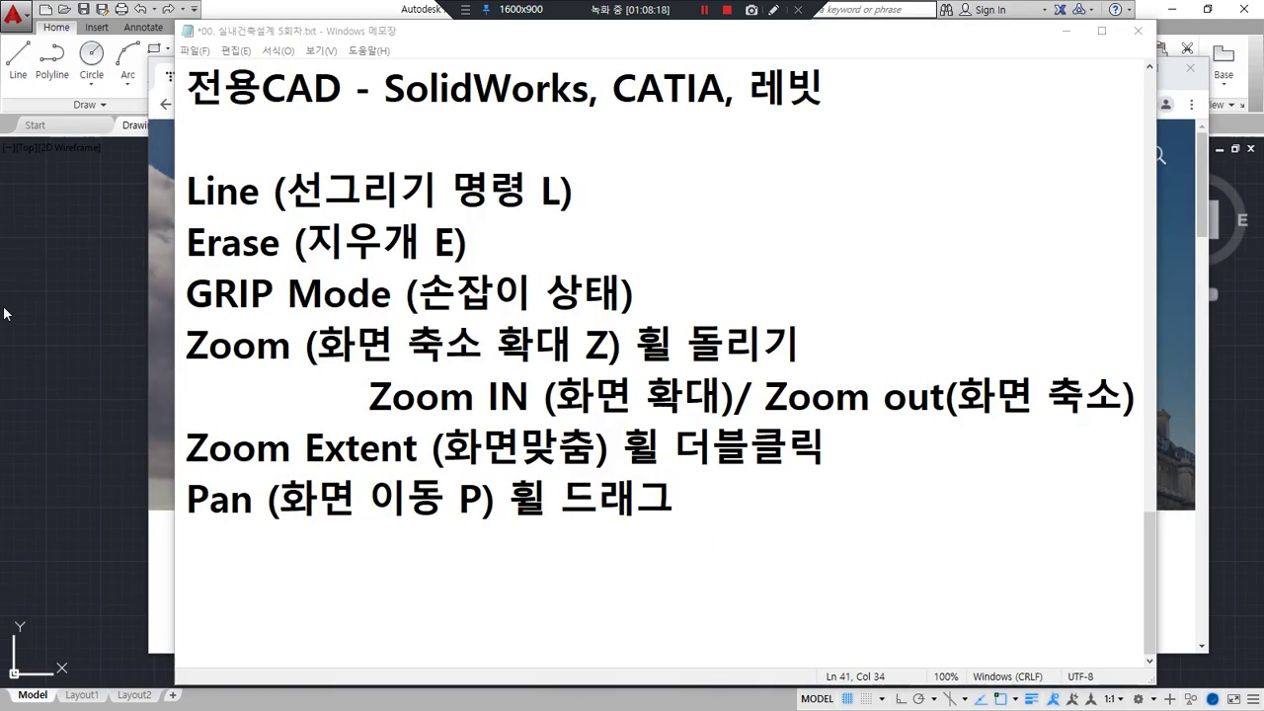
pyautogui.press('Return')
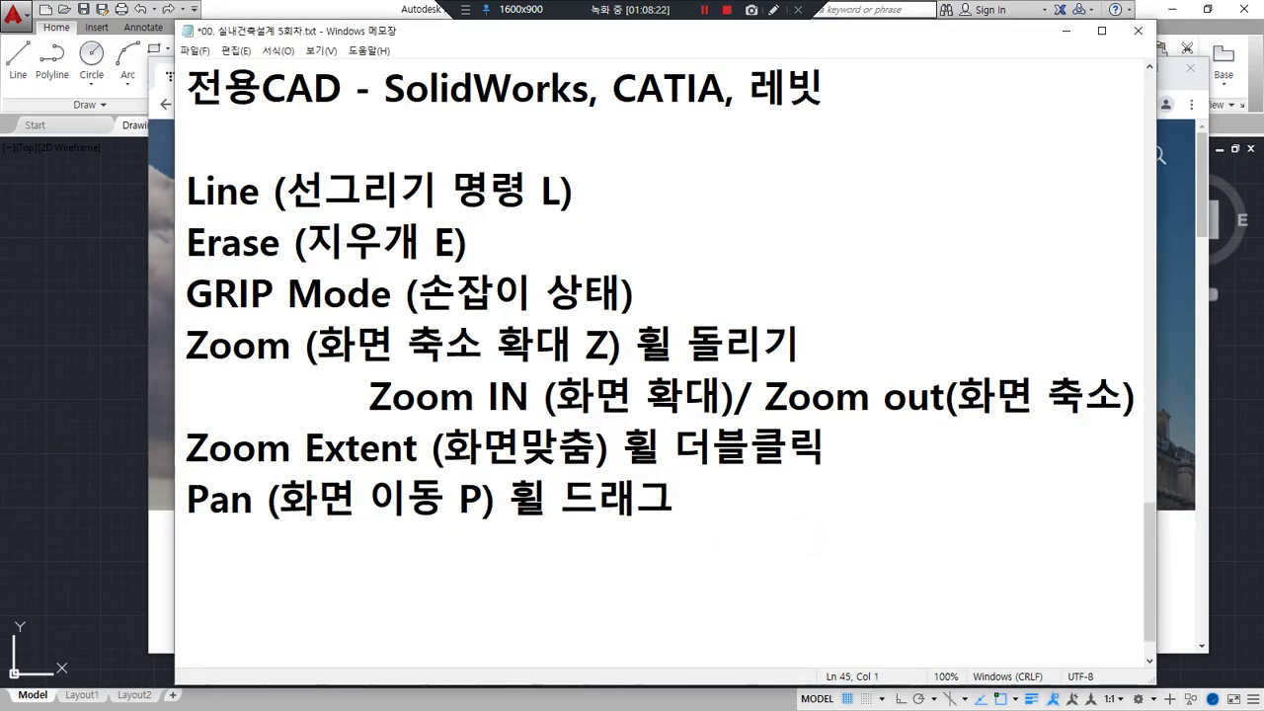
pyautogui.scroll(-1, 792, 520)
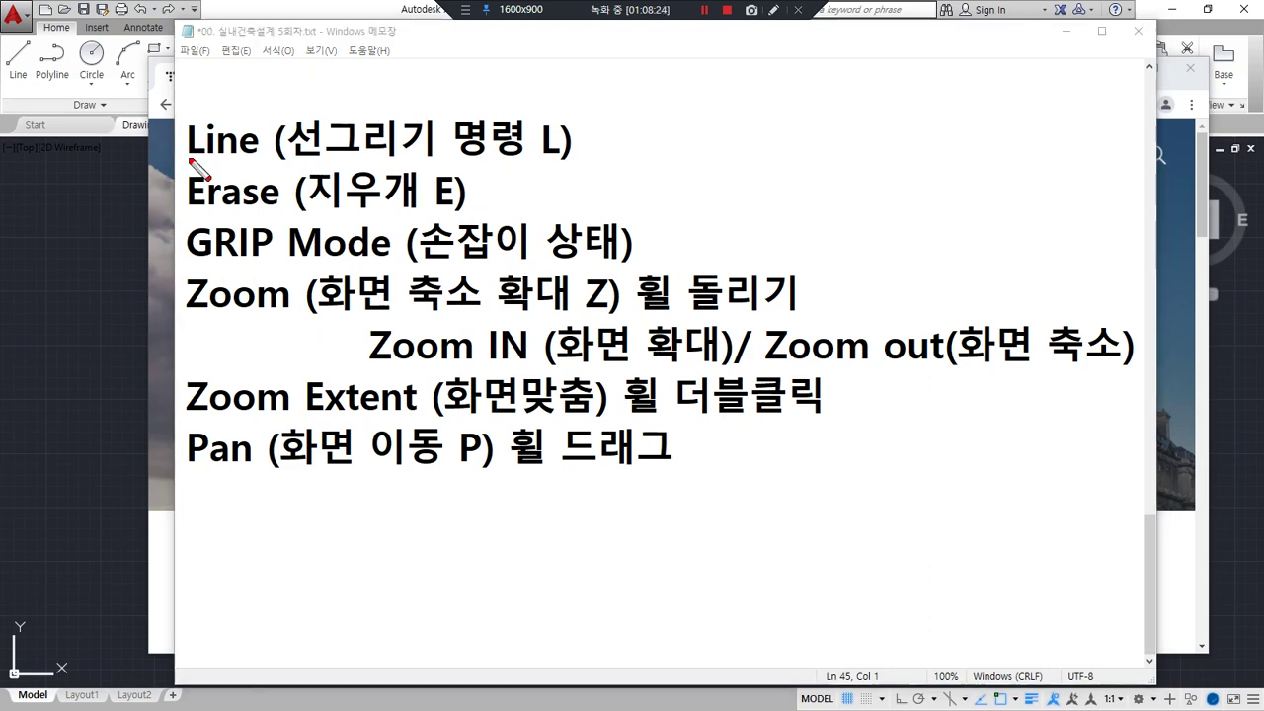
pyautogui.moveTo(186, 160); pyautogui.dragTo(618, 162)
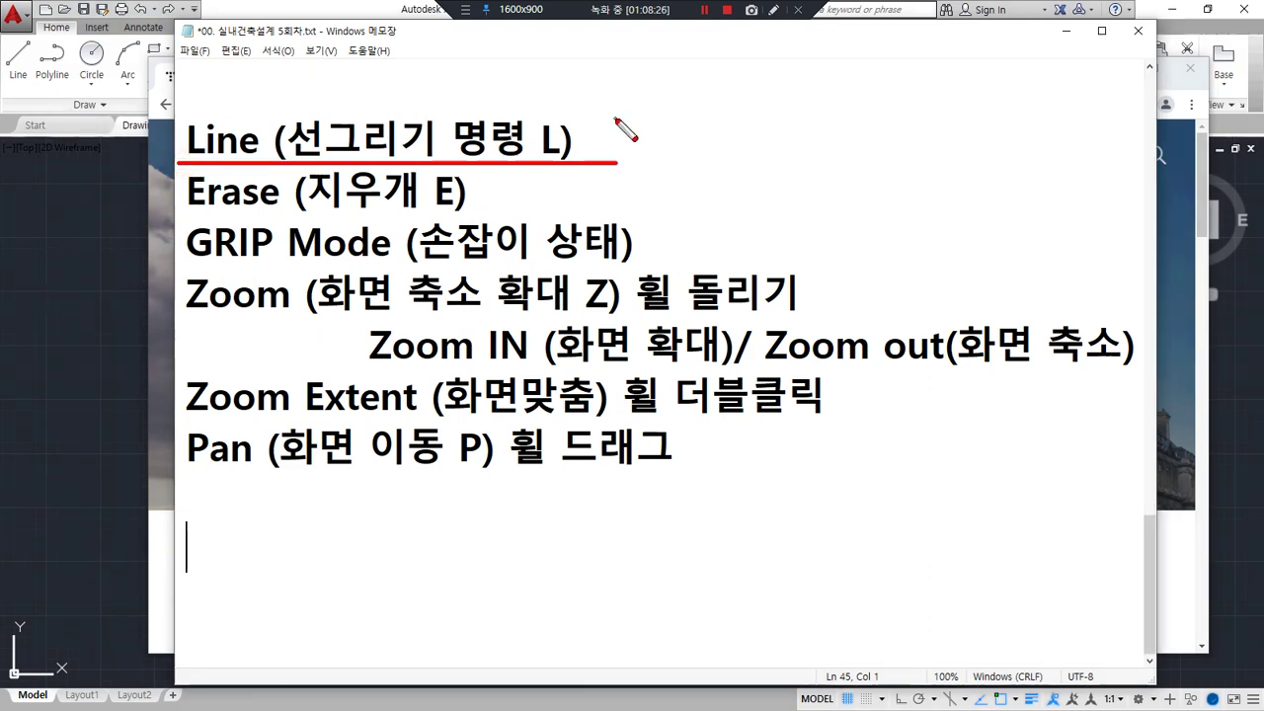
pyautogui.press('Escape')
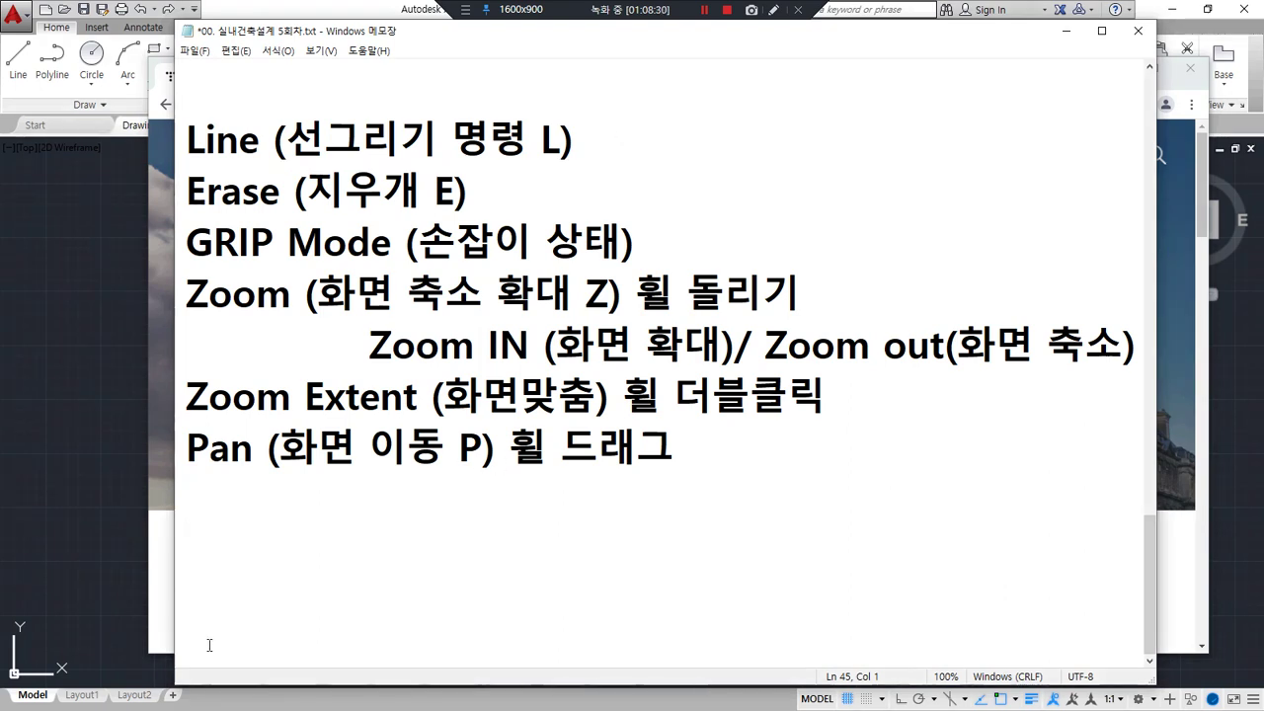
# Step: Switch to AutoCAD, start the Line command, and circle the word "point" in its prompt with an arrow using the screen pen
pyautogui.click(101, 349)
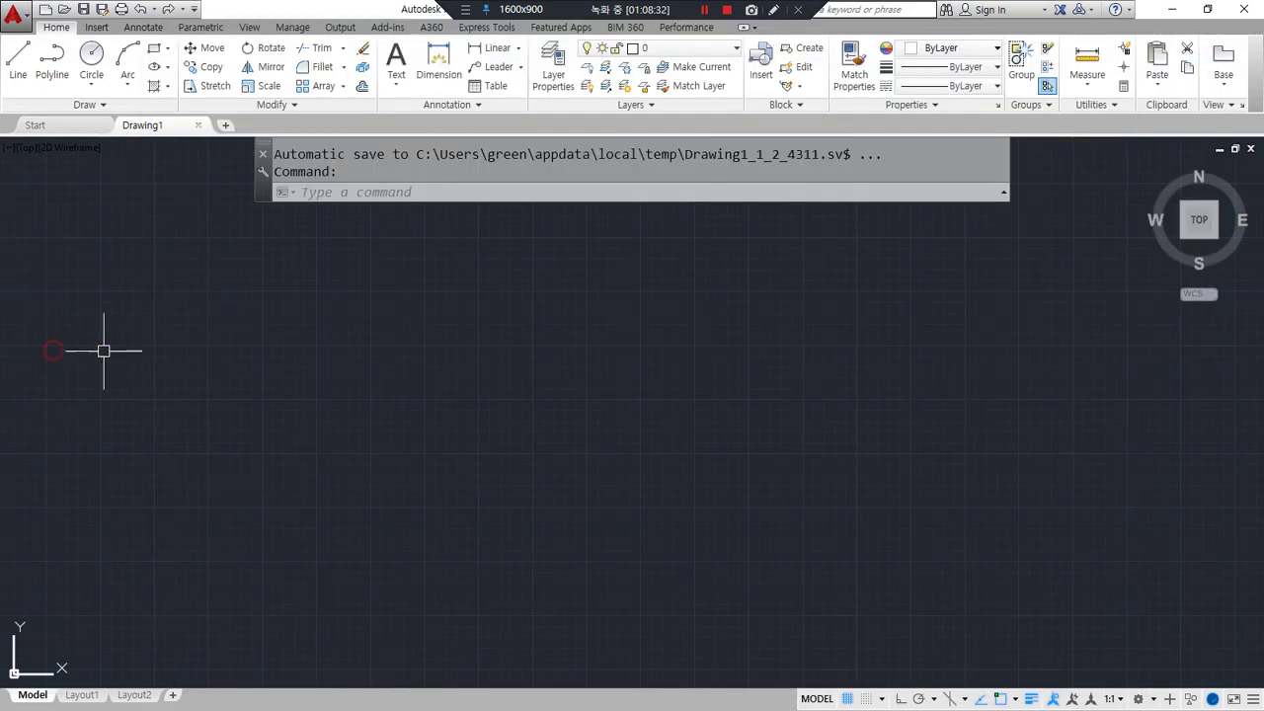
pyautogui.write('l')
pyautogui.press('Return')
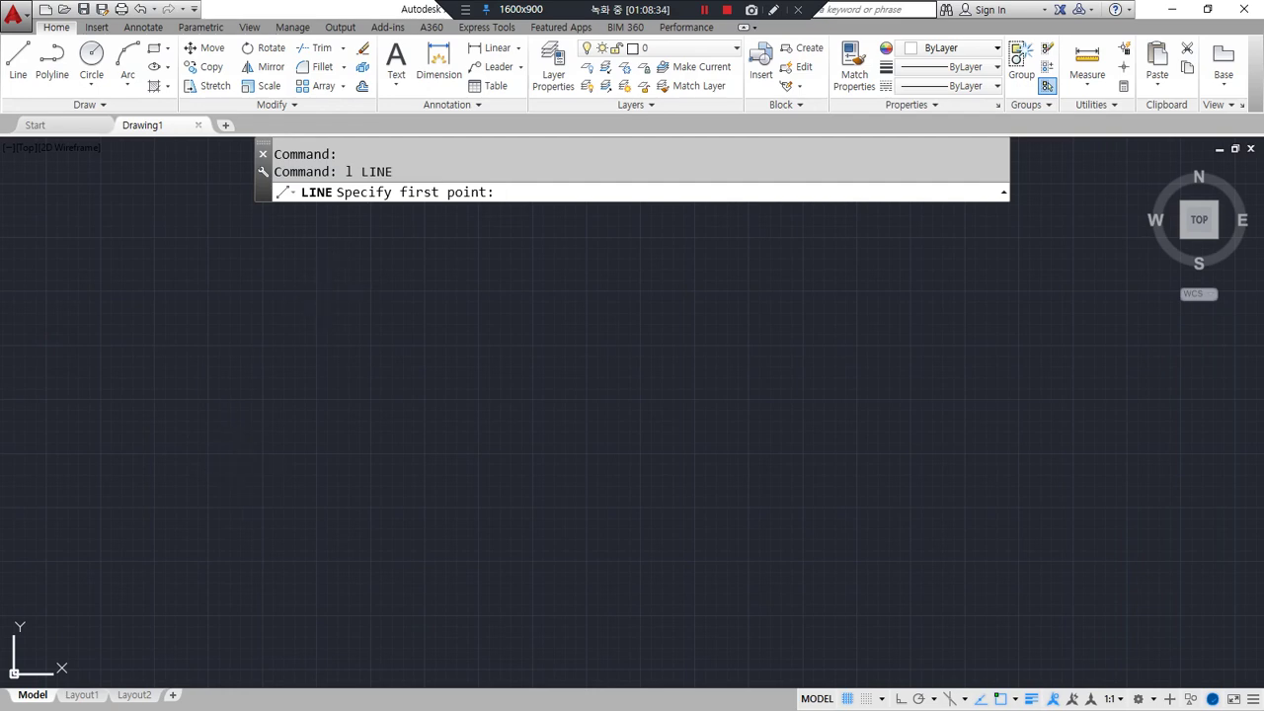
pyautogui.moveTo(493, 218)
pyautogui.mouseDown()
pyautogui.moveTo(450, 183)
pyautogui.moveTo(512, 227)
pyautogui.mouseUp()
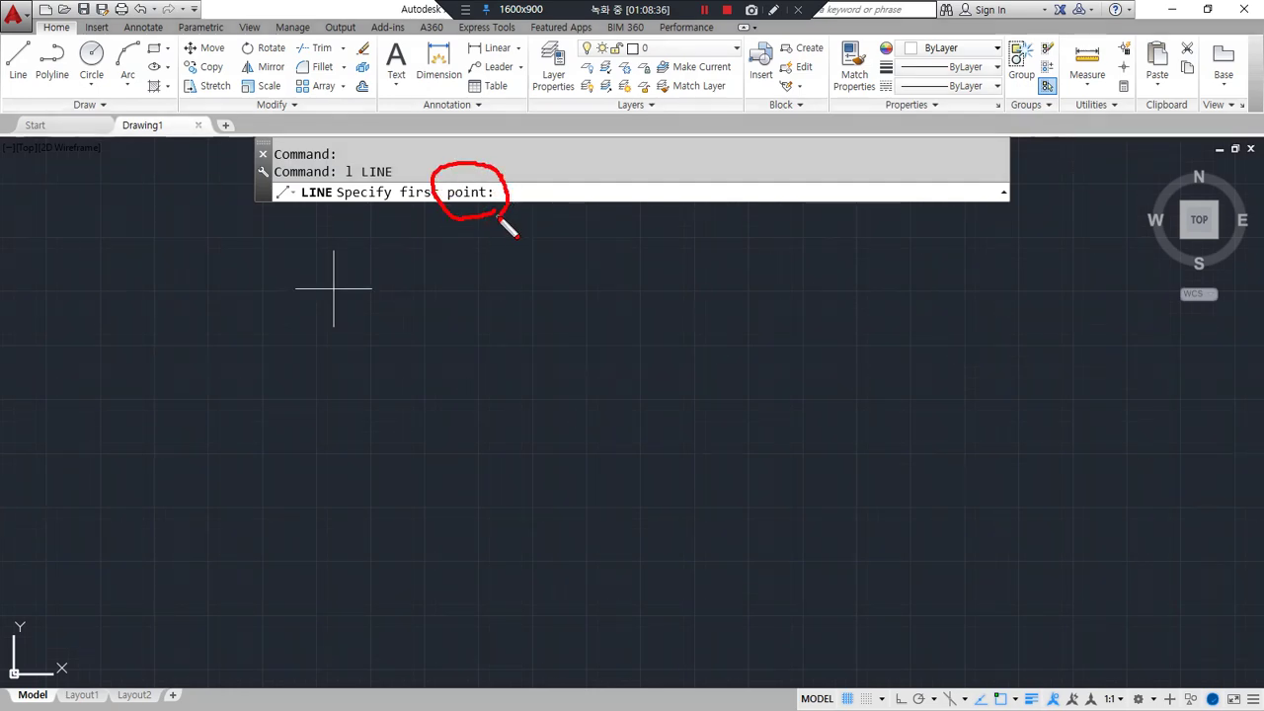
pyautogui.moveTo(480, 339)
pyautogui.mouseDown()
pyautogui.moveTo(469, 219)
pyautogui.moveTo(448, 245)
pyautogui.moveTo(526, 235)
pyautogui.mouseUp()
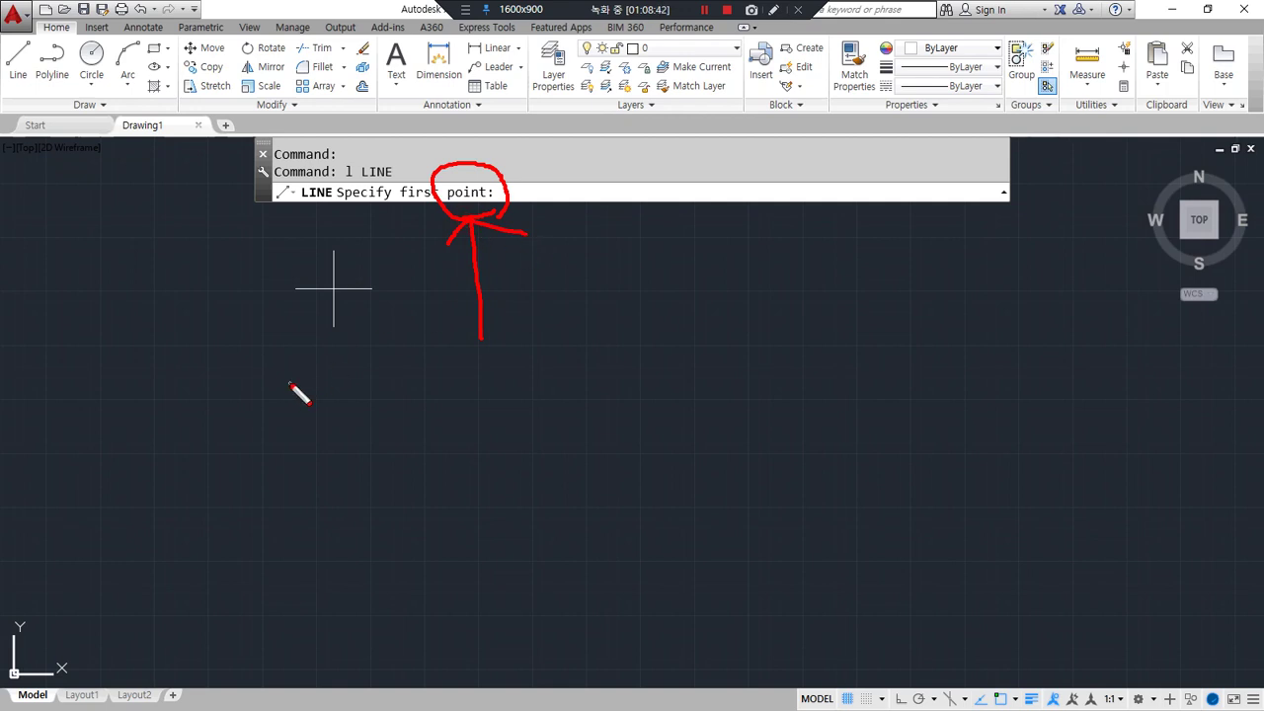
pyautogui.press('Delete')
# Step: Underline and circle the words "first point" in the Line prompt with the screen pen, and clear the marks
pyautogui.moveTo(406, 205); pyautogui.dragTo(476, 206)
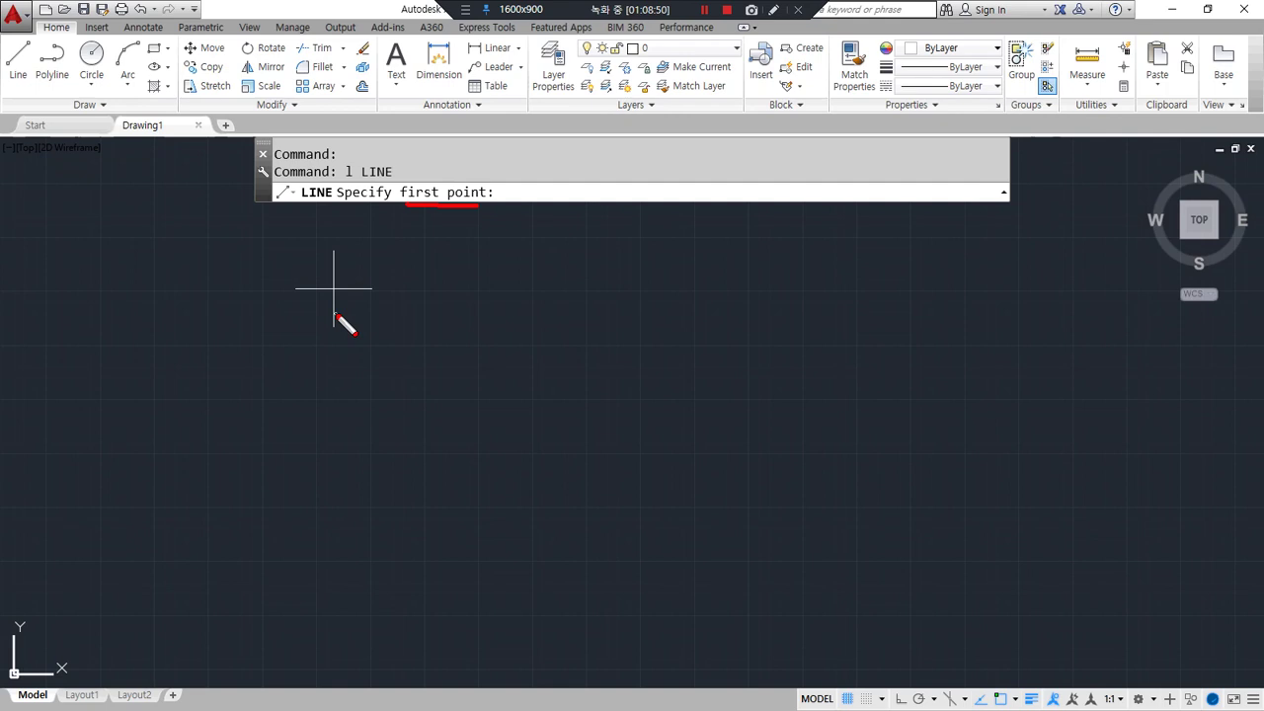
pyautogui.press('Delete')
pyautogui.moveTo(424, 212)
pyautogui.mouseDown()
pyautogui.moveTo(428, 177)
pyautogui.moveTo(436, 204)
pyautogui.moveTo(506, 207)
pyautogui.mouseUp()
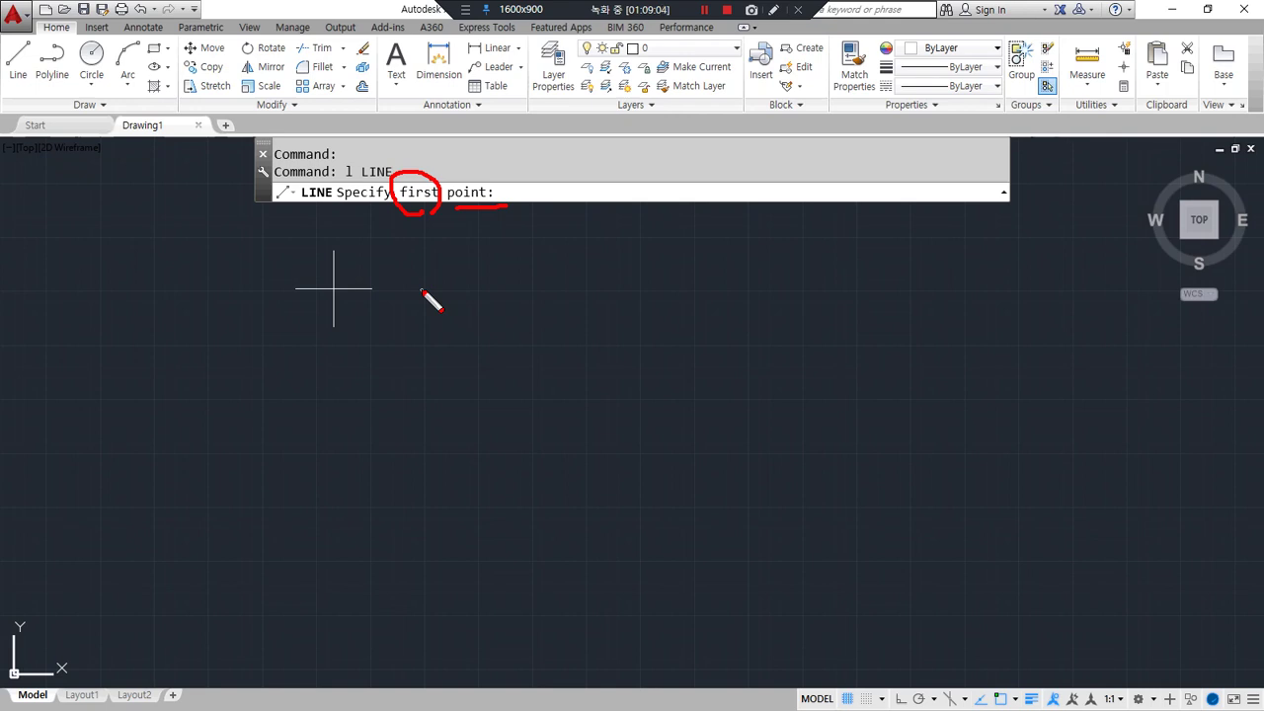
pyautogui.press('Escape')
pyautogui.hotkey('ctrl', '2')
pyautogui.moveTo(536, 215)
pyautogui.mouseDown()
pyautogui.moveTo(559, 172)
pyautogui.moveTo(555, 211)
pyautogui.mouseUp()
pyautogui.press('Escape')
# Step: Bring the UCS origin away from the drawing area's corner, circle it with the screen pen, and clear the mark
pyautogui.scroll(-4, 342, 442)
pyautogui.moveTo(275, 513); pyautogui.dragTo(457, 415, button='middle')
pyautogui.moveTo(334, 487); pyautogui.dragTo(357, 480, button='middle')
pyautogui.hotkey('ctrl', '2')
pyautogui.moveTo(309, 567)
pyautogui.mouseDown()
pyautogui.moveTo(229, 357)
pyautogui.moveTo(536, 265)
pyautogui.moveTo(513, 602)
pyautogui.moveTo(324, 599)
pyautogui.mouseUp()
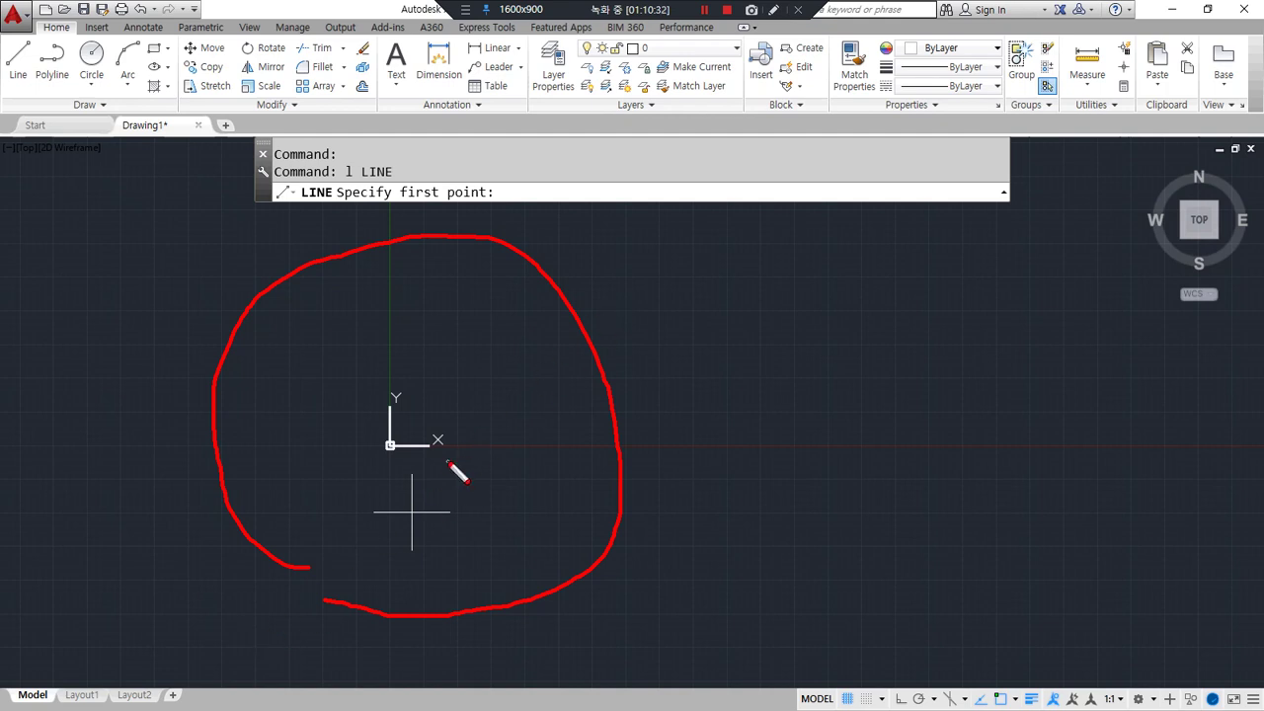
pyautogui.press('Delete')
# Step: Sketch horizontal and vertical axes with arrowheads over the drawing area and label them x and y with the screen pen
pyautogui.moveTo(468, 418); pyautogui.dragTo(901, 352)
pyautogui.moveTo(885, 404)
pyautogui.mouseDown()
pyautogui.moveTo(910, 440)
pyautogui.moveTo(967, 442)
pyautogui.mouseUp()
pyautogui.moveTo(600, 215); pyautogui.dragTo(600, 623)
pyautogui.moveTo(590, 233); pyautogui.dragTo(612, 229)
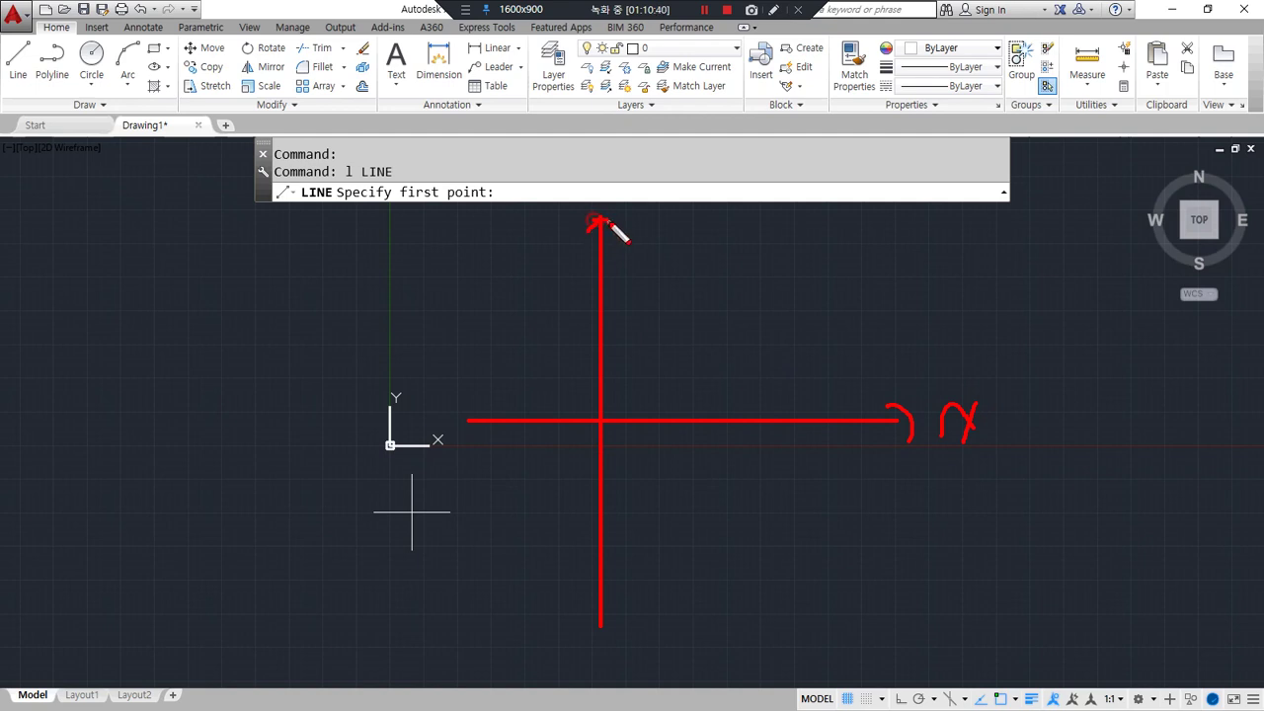
pyautogui.moveTo(519, 228)
pyautogui.mouseDown()
pyautogui.moveTo(541, 217)
pyautogui.moveTo(548, 279)
pyautogui.mouseUp()
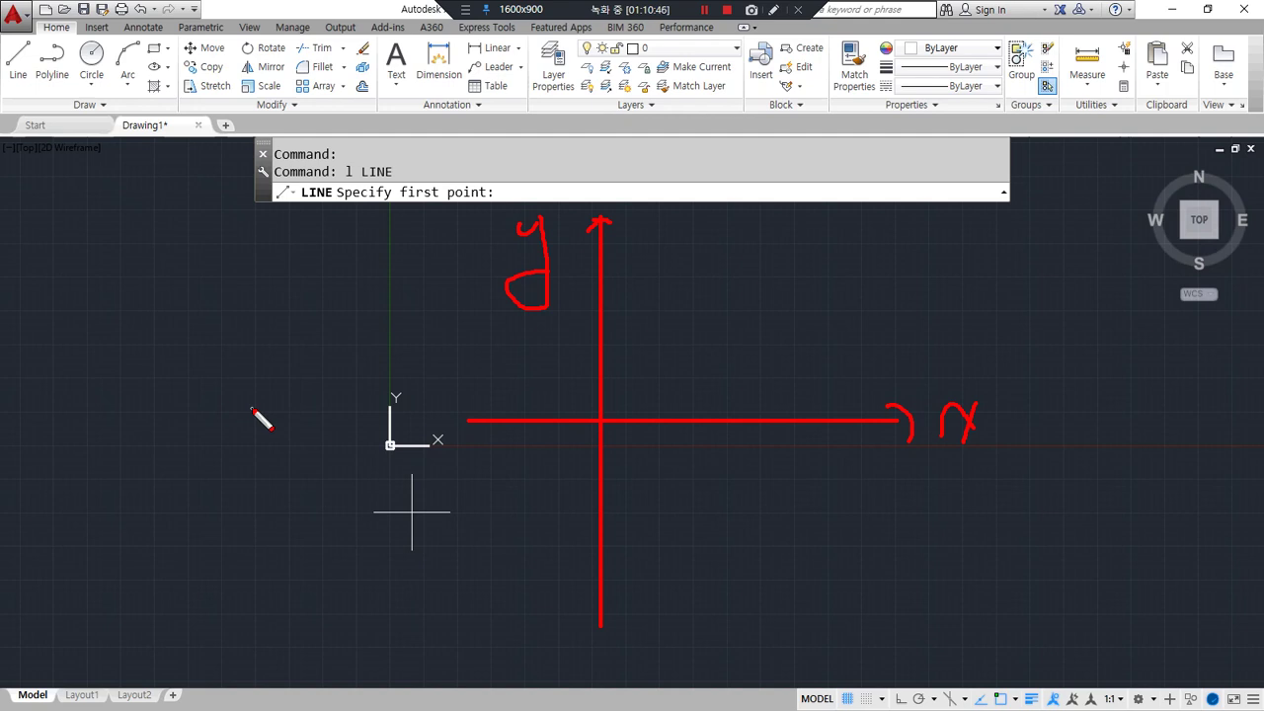
# Step: Mark a point in the upper-right quadrant of the sketched axes, label it (x, y), and clear the sketch
pyautogui.moveTo(688, 413); pyautogui.dragTo(688, 427)
pyautogui.click(675, 371)
pyautogui.click(680, 341)
pyautogui.moveTo(588, 331); pyautogui.dragTo(752, 341)
pyautogui.click(644, 336)
pyautogui.moveTo(754, 318)
pyautogui.mouseDown()
pyautogui.moveTo(740, 342)
pyautogui.moveTo(790, 330)
pyautogui.moveTo(819, 390)
pyautogui.moveTo(812, 361)
pyautogui.mouseUp()
pyautogui.click(761, 344)
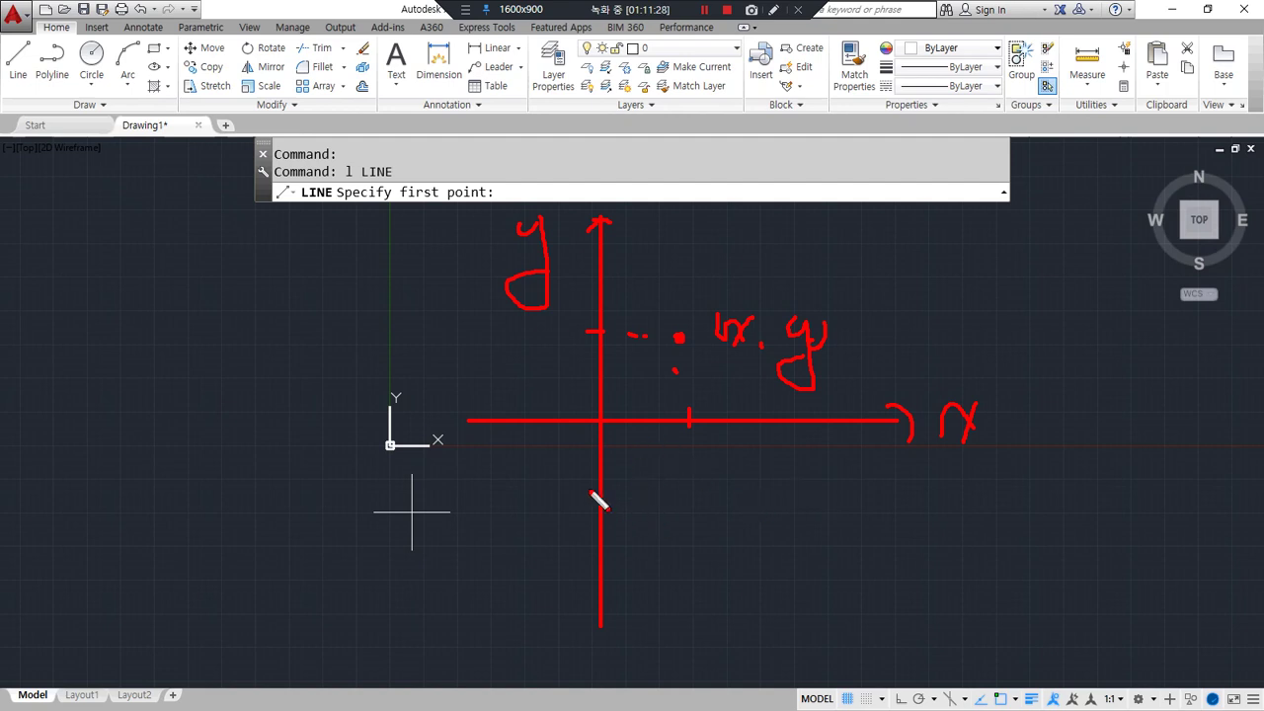
pyautogui.press('Escape')
# Step: Trace labelled x and y axes through the UCS origin with the screen pen, and clear them
pyautogui.moveTo(395, 446)
pyautogui.mouseDown()
pyautogui.moveTo(333, 454)
pyautogui.moveTo(857, 462)
pyautogui.moveTo(916, 447)
pyautogui.moveTo(910, 461)
pyautogui.moveTo(988, 459)
pyautogui.moveTo(971, 461)
pyautogui.mouseUp()
pyautogui.moveTo(391, 446)
pyautogui.mouseDown()
pyautogui.moveTo(390, 298)
pyautogui.moveTo(390, 679)
pyautogui.mouseUp()
pyautogui.moveTo(374, 320); pyautogui.dragTo(407, 318)
pyautogui.moveTo(312, 267)
pyautogui.mouseDown()
pyautogui.moveTo(333, 265)
pyautogui.moveTo(314, 332)
pyautogui.mouseUp()
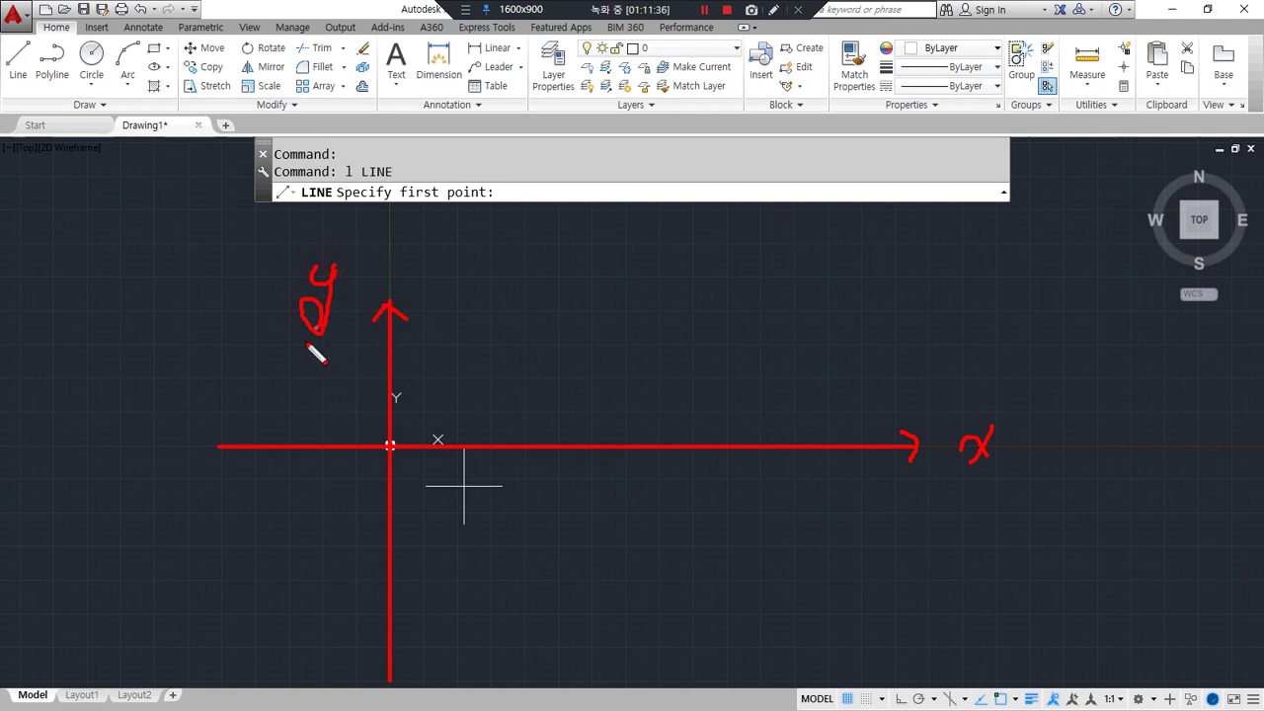
pyautogui.press('Escape')
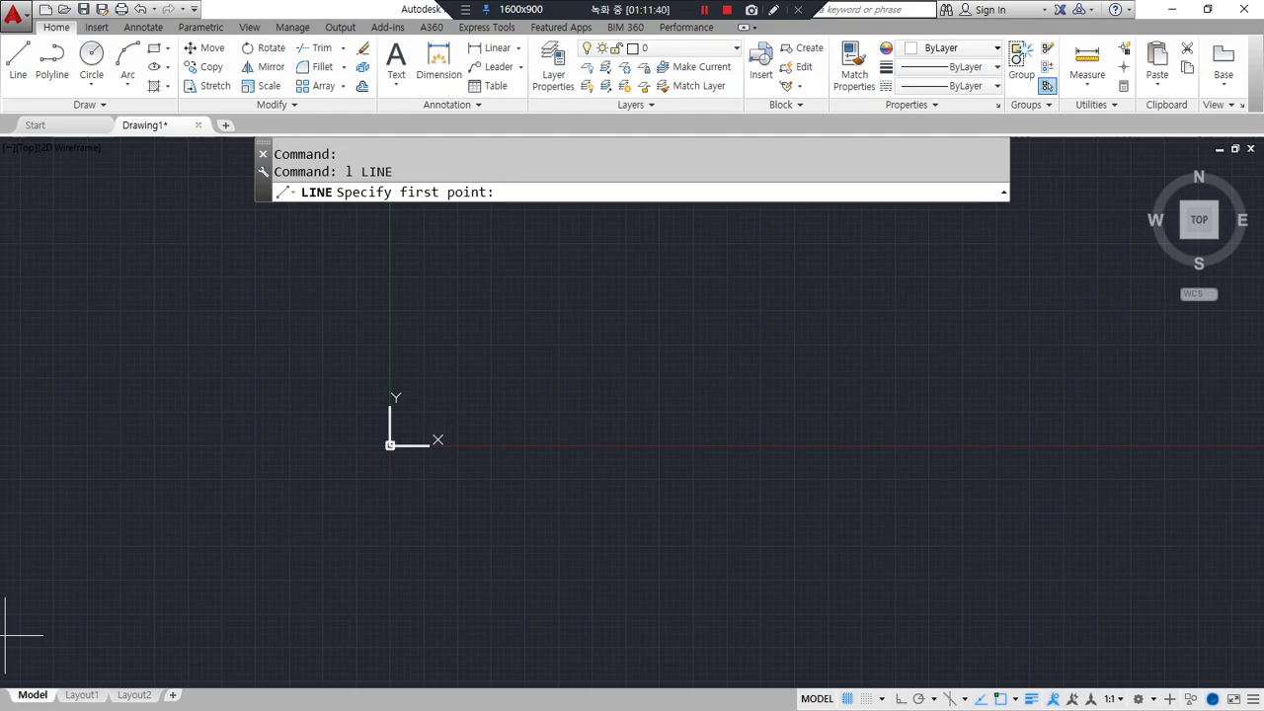
# Step: Switch to the browser and examine the 절대좌표 (absolute coordinates) article's axis figure and coordinate list
pyautogui.hotkey('alt', 'Tab')
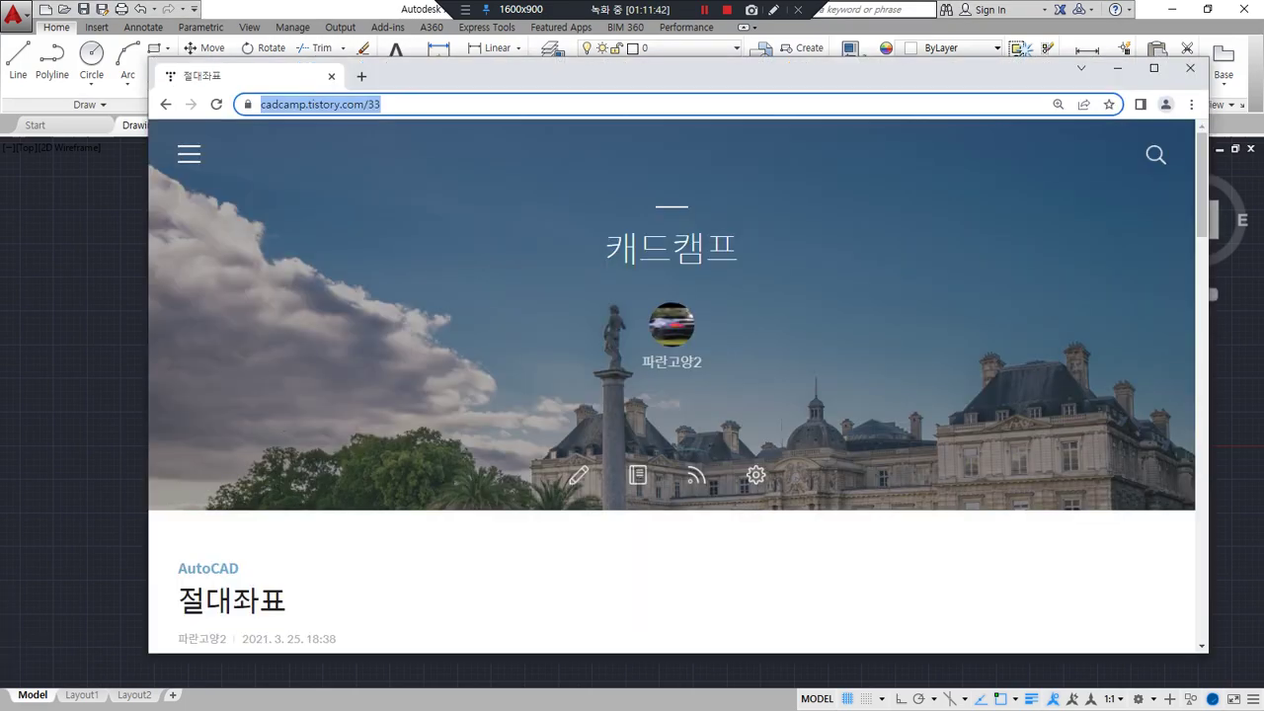
pyautogui.scroll(-10, 459, 339)
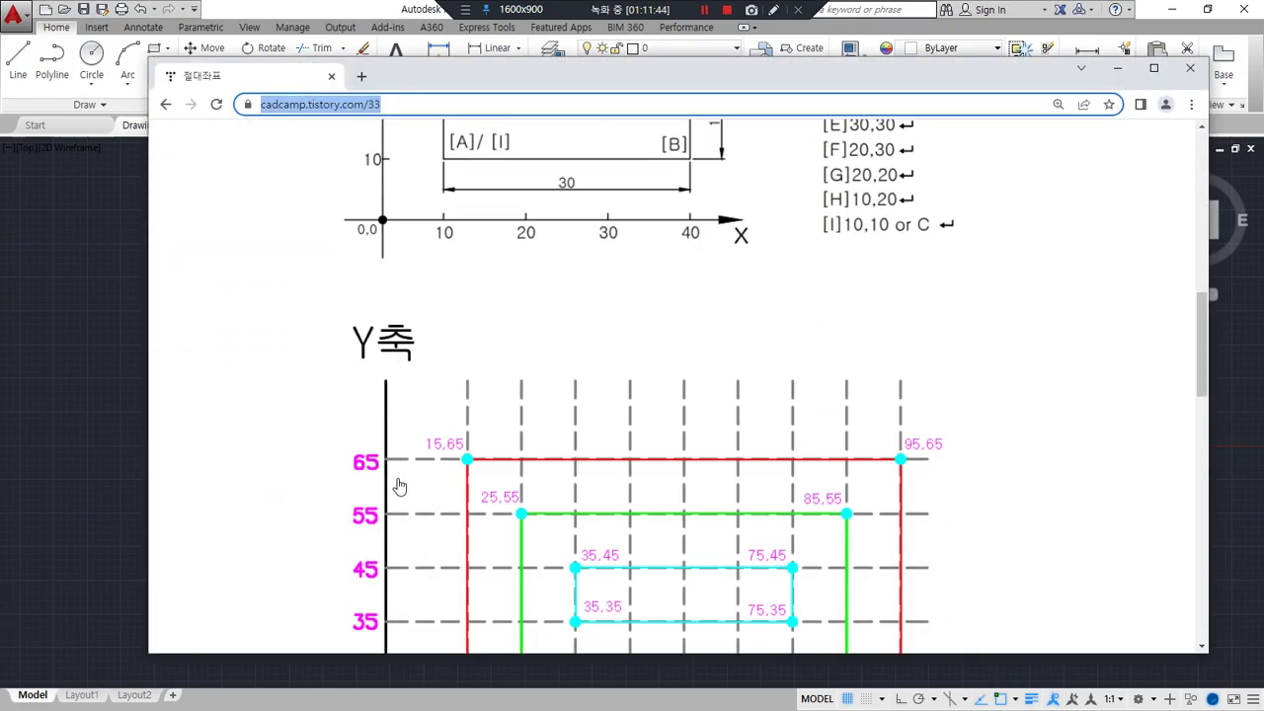
pyautogui.scroll(5, 399, 485)
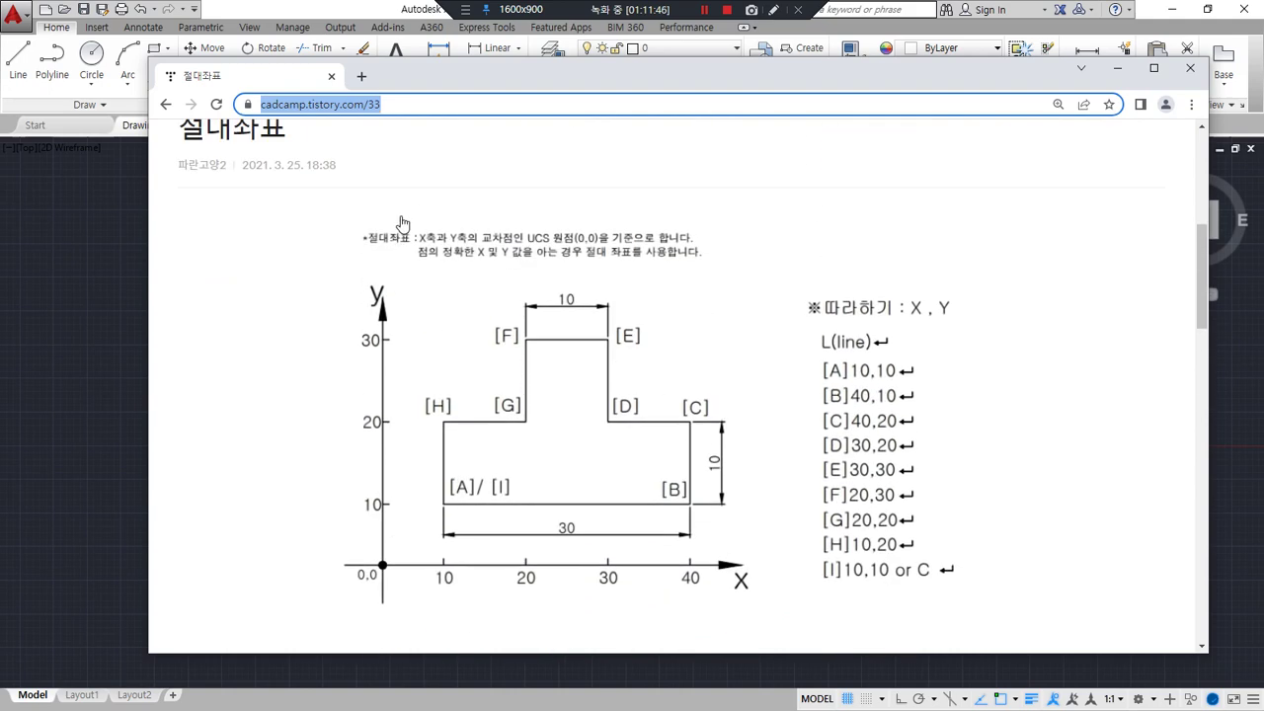
# Step: Switch to the coordinate grid picture, trace both axes and circle their labels with the screen pen, and clear the marks
pyautogui.hotkey('alt', 'Tab')
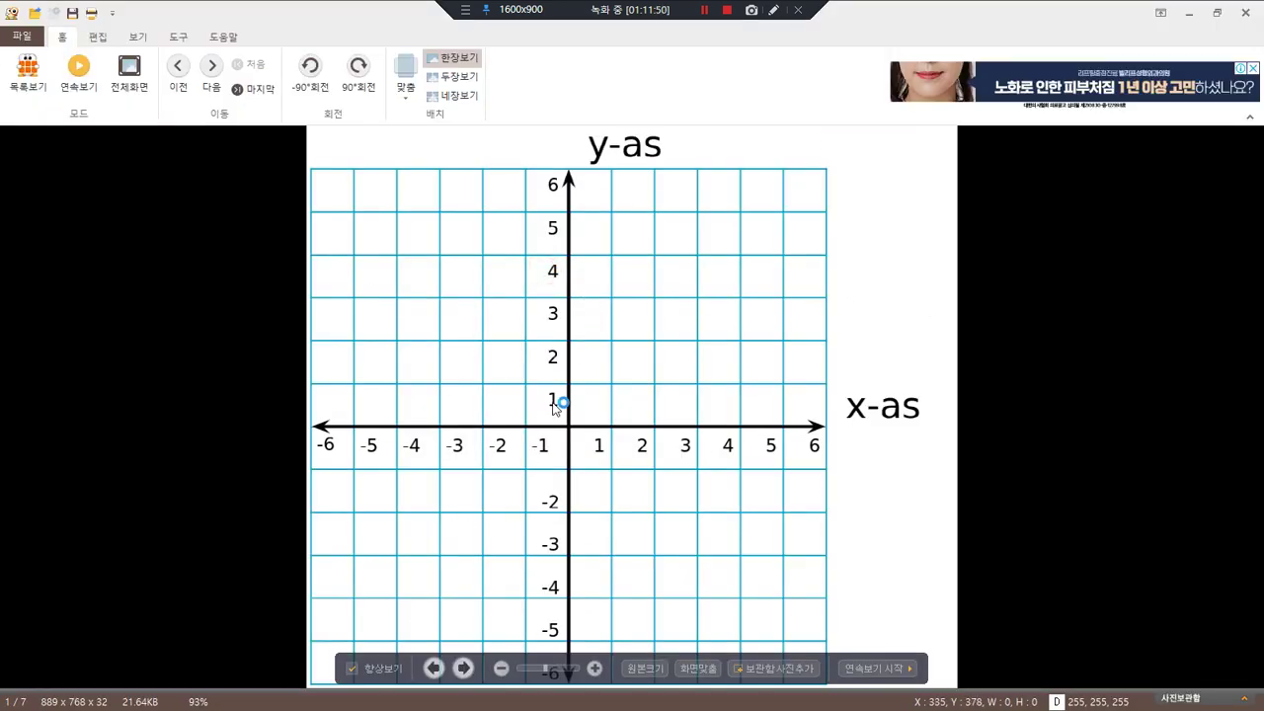
pyautogui.hotkey('ctrl', '2')
pyautogui.moveTo(319, 427); pyautogui.dragTo(821, 426)
pyautogui.moveTo(915, 423)
pyautogui.mouseDown()
pyautogui.moveTo(869, 411)
pyautogui.moveTo(913, 420)
pyautogui.mouseUp()
pyautogui.moveTo(569, 178); pyautogui.dragTo(560, 688)
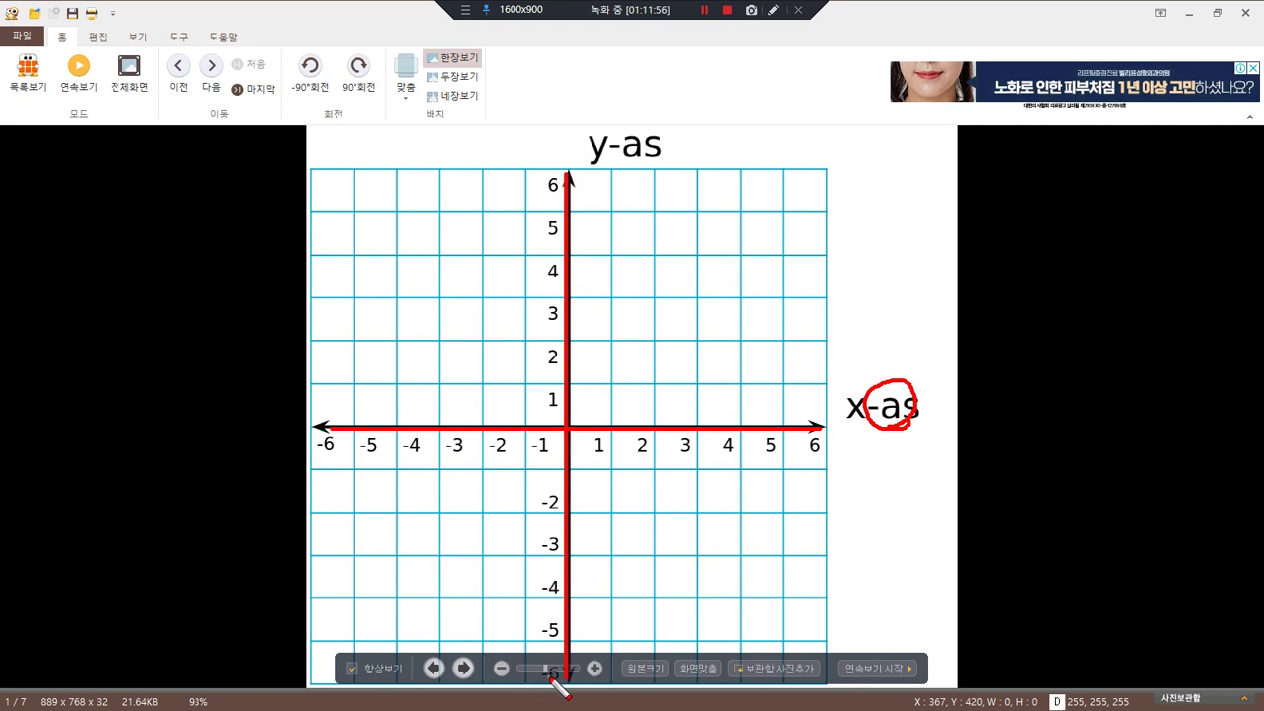
pyautogui.moveTo(640, 154); pyautogui.dragTo(620, 162)
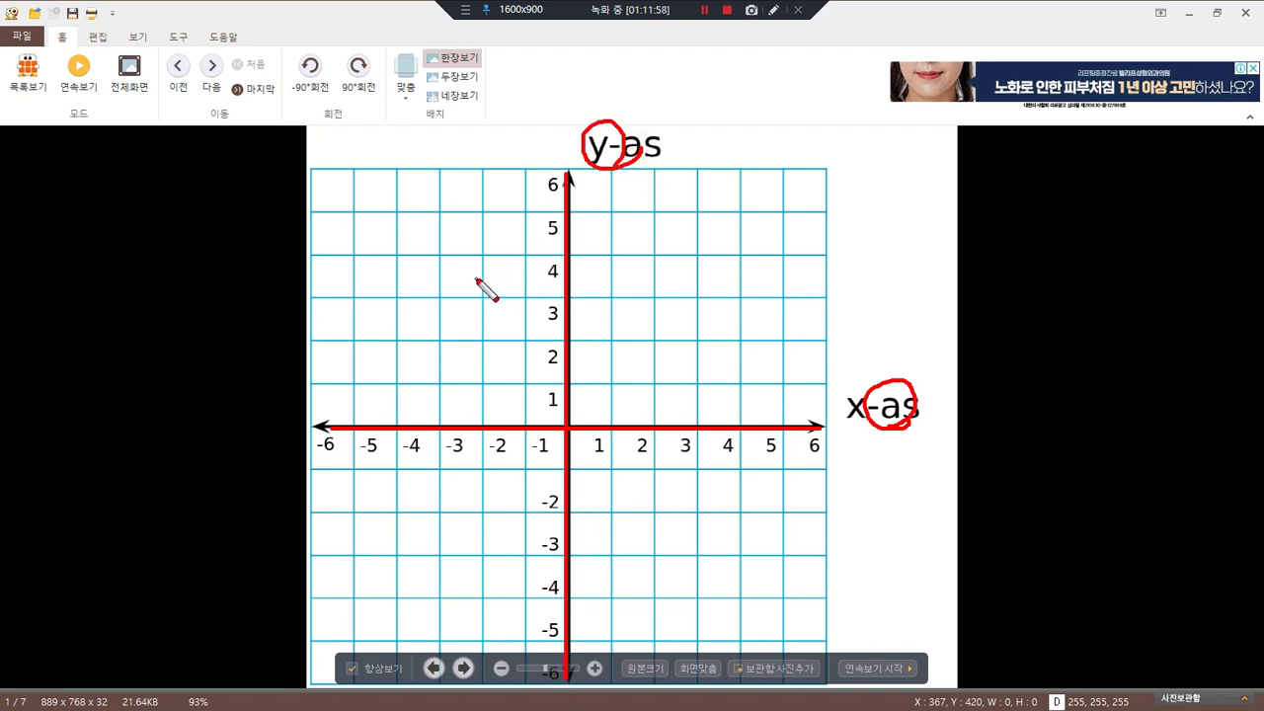
pyautogui.click(611, 418)
pyautogui.moveTo(576, 428); pyautogui.dragTo(669, 417)
pyautogui.press('Delete')
# Step: Mark the grid's origin and the third grid line on the x and y axes, and clear the marks
pyautogui.click(567, 435)
pyautogui.moveTo(569, 436)
pyautogui.mouseDown()
pyautogui.moveTo(563, 420)
pyautogui.moveTo(584, 434)
pyautogui.moveTo(568, 436)
pyautogui.mouseUp()
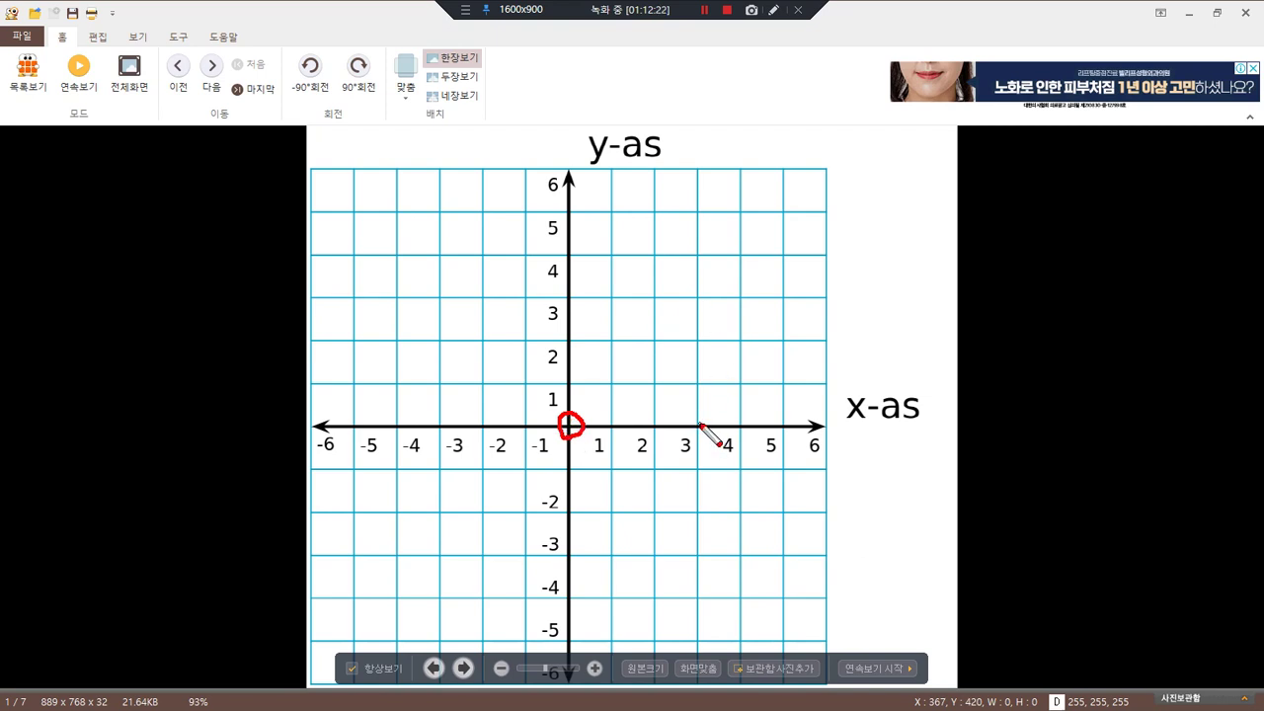
pyautogui.moveTo(699, 420); pyautogui.dragTo(699, 433)
pyautogui.moveTo(572, 293); pyautogui.dragTo(572, 302)
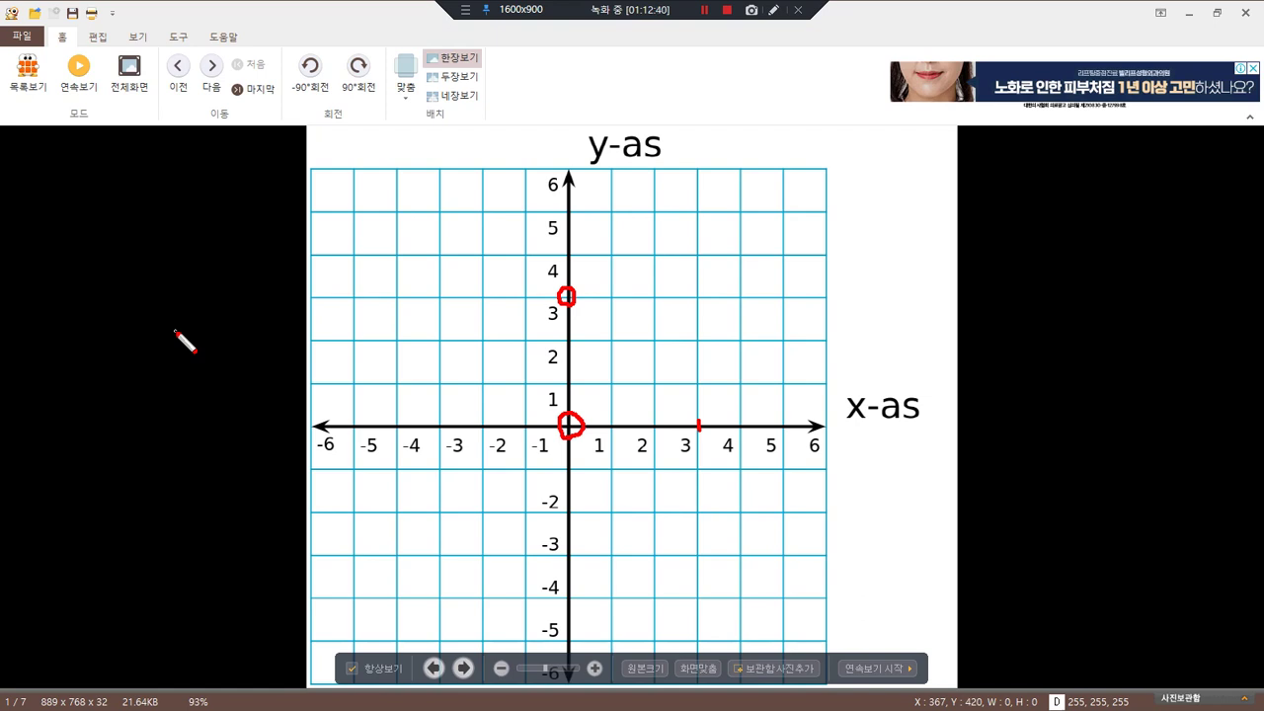
pyautogui.press('Delete')
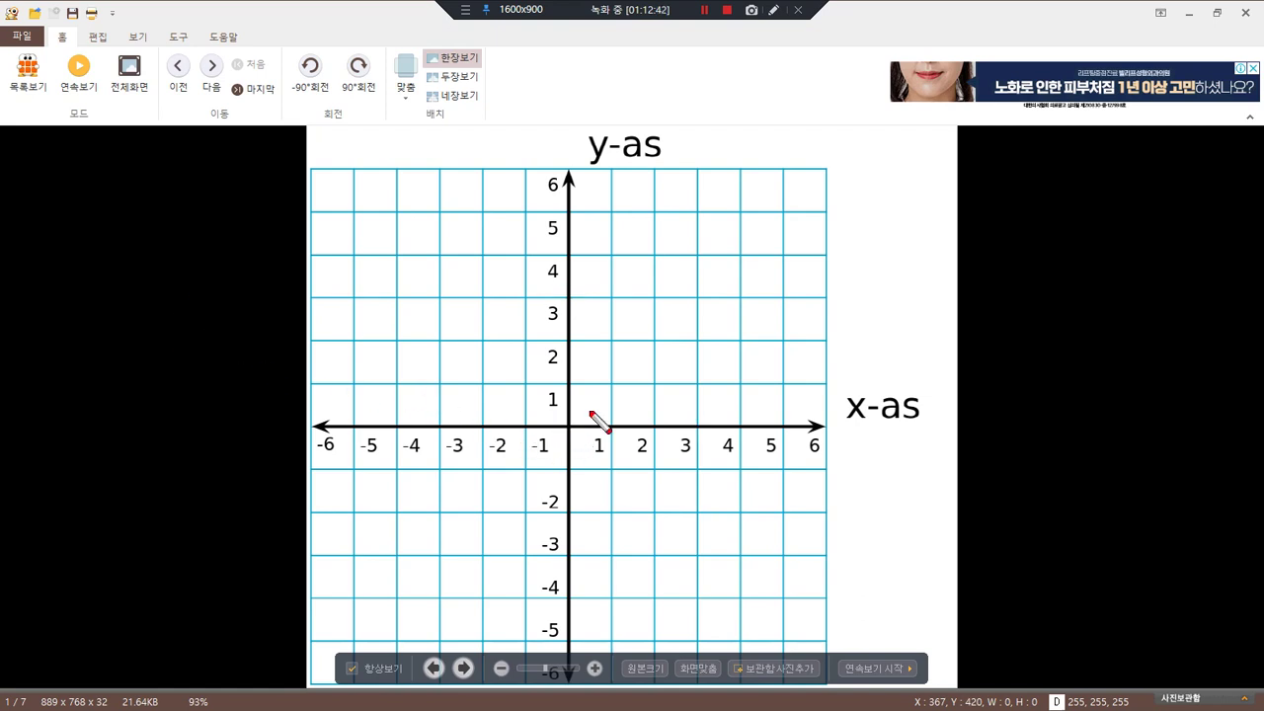
# Step: Write "x . y" above the grid, dot the origin and the third grid line up the y axis, and clear the marks
pyautogui.moveTo(689, 118); pyautogui.dragTo(707, 142)
pyautogui.moveTo(702, 120); pyautogui.dragTo(689, 139)
pyautogui.click(731, 139)
pyautogui.moveTo(762, 119)
pyautogui.mouseDown()
pyautogui.moveTo(785, 161)
pyautogui.moveTo(789, 142)
pyautogui.mouseUp()
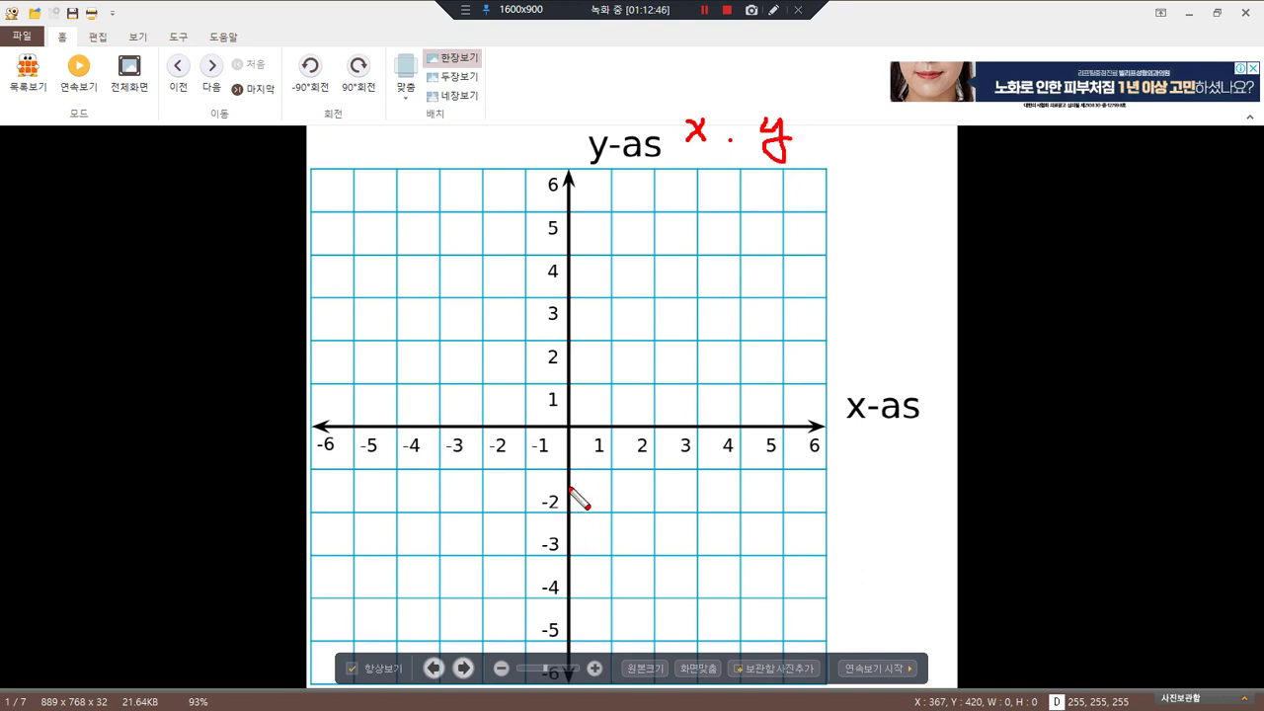
pyautogui.click(569, 430)
pyautogui.click(572, 298)
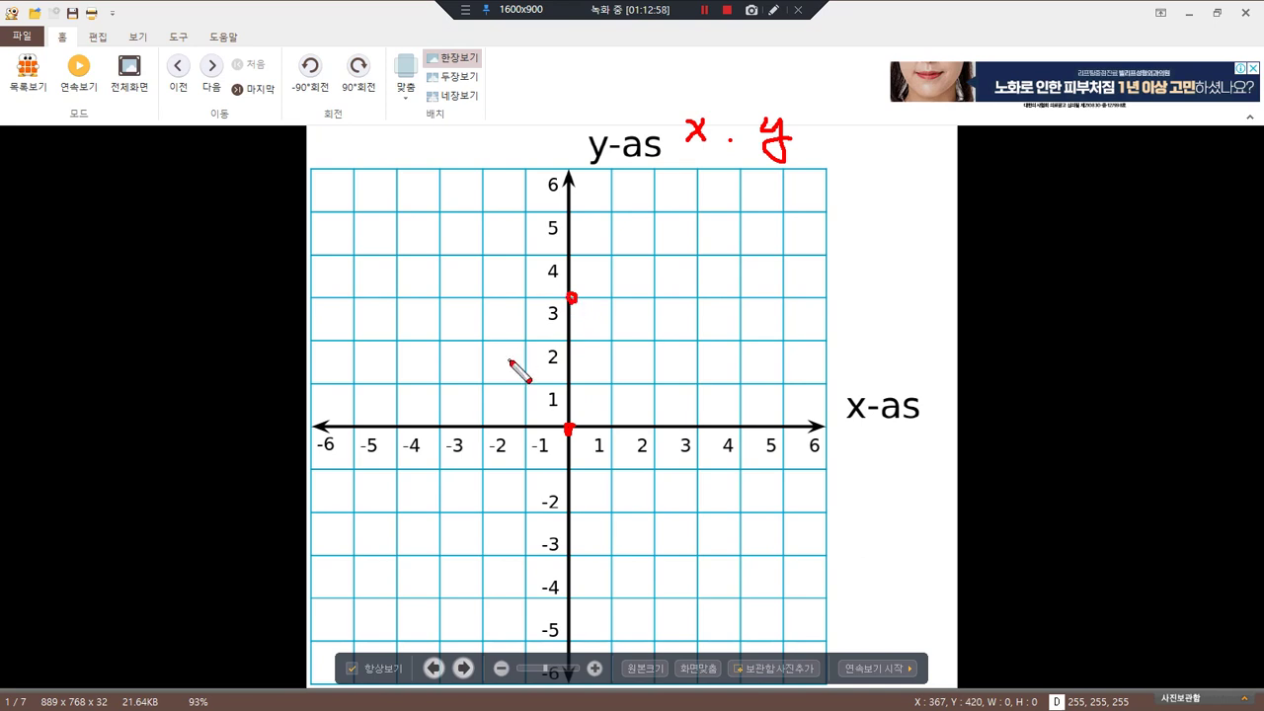
pyautogui.press('Delete')
# Step: Count three grid lines along the x axis from the origin, clear the dots, and mark the point 3,3
pyautogui.click(566, 427)
pyautogui.click(567, 427)
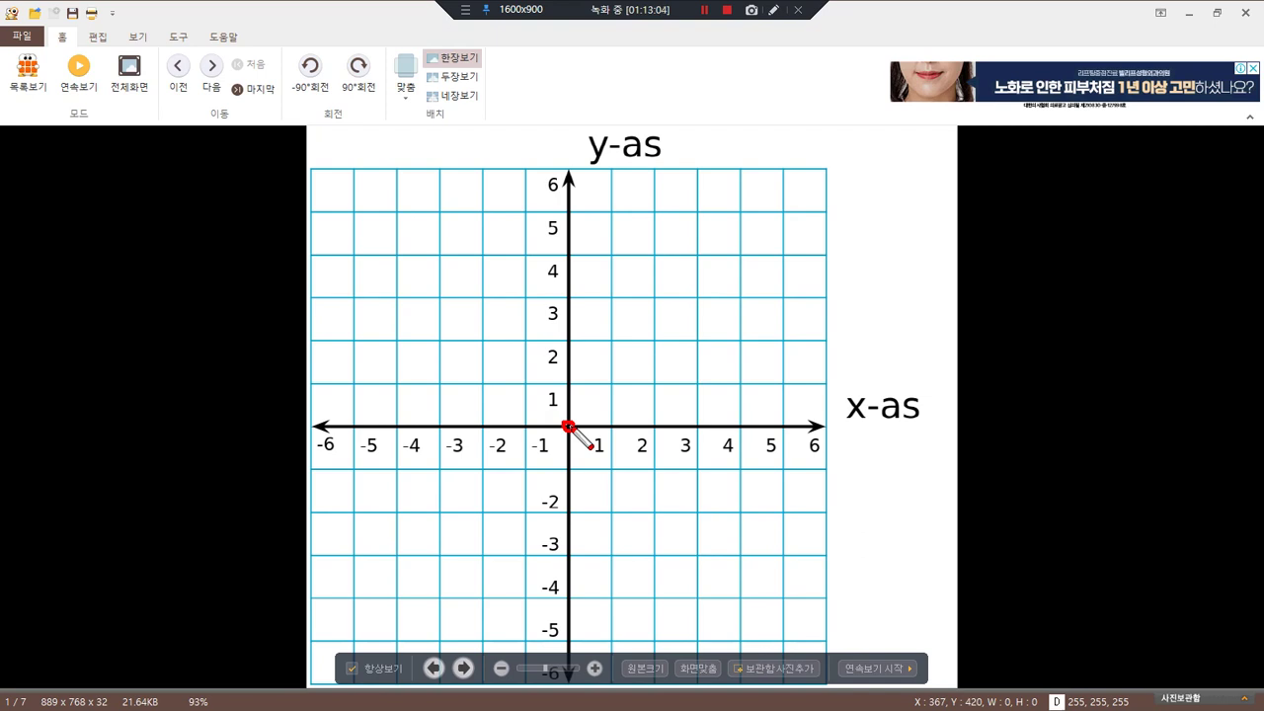
pyautogui.click(611, 431)
pyautogui.click(649, 432)
pyautogui.click(701, 428)
pyautogui.press('e')
pyautogui.click(693, 306)
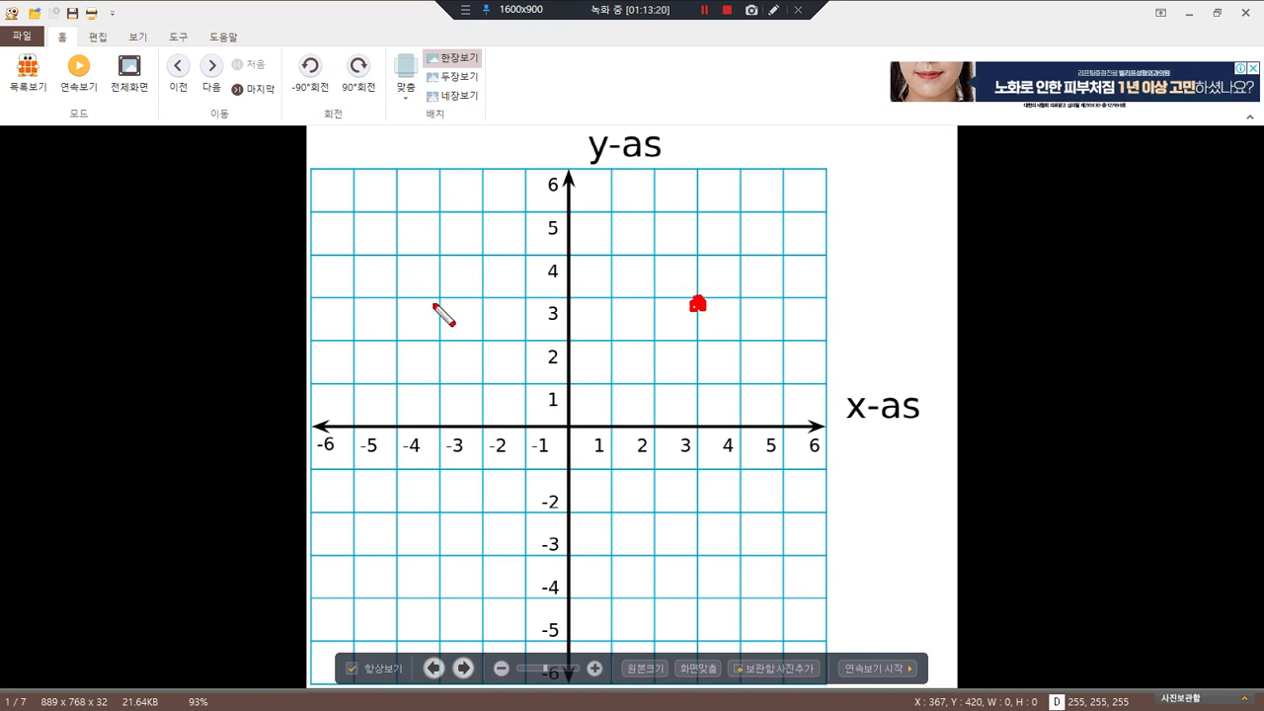
# Step: Mark one example point in each of the remaining three quadrants of the grid, and clear all marks
pyautogui.click(434, 386)
pyautogui.moveTo(435, 384); pyautogui.dragTo(437, 377)
pyautogui.moveTo(488, 567)
pyautogui.mouseDown()
pyautogui.moveTo(475, 556)
pyautogui.moveTo(497, 553)
pyautogui.moveTo(484, 569)
pyautogui.mouseUp()
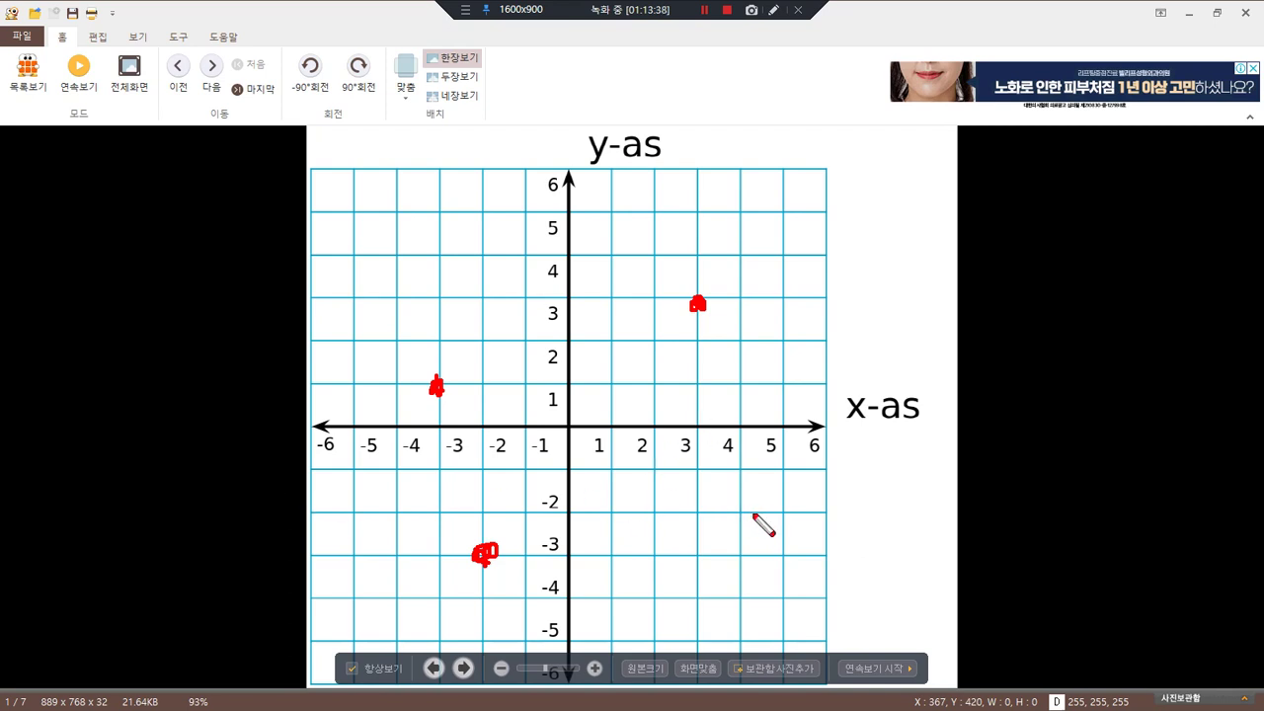
pyautogui.moveTo(735, 519); pyautogui.dragTo(742, 515)
pyautogui.press('Escape')
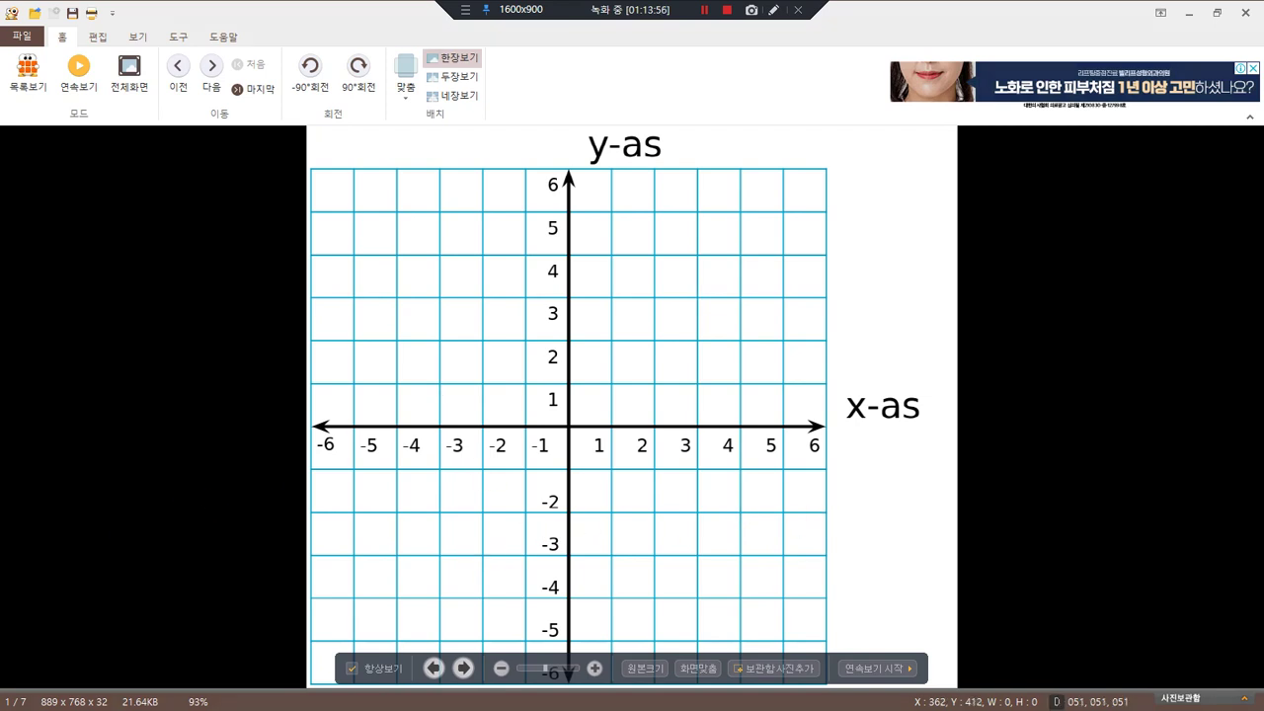
# Step: Switch to the Notepad notes and add the lines 절대좌표, 상대좌표 and 상대극좌표 below the Pan entry
pyautogui.hotkey('alt', 'Tab')
pyautogui.write('저ㄹ대좌표')
pyautogui.press('Return')
pyautogui.write('상대조ㅏ표')
pyautogui.press('Return')
pyautogui.write('상대극좌표')
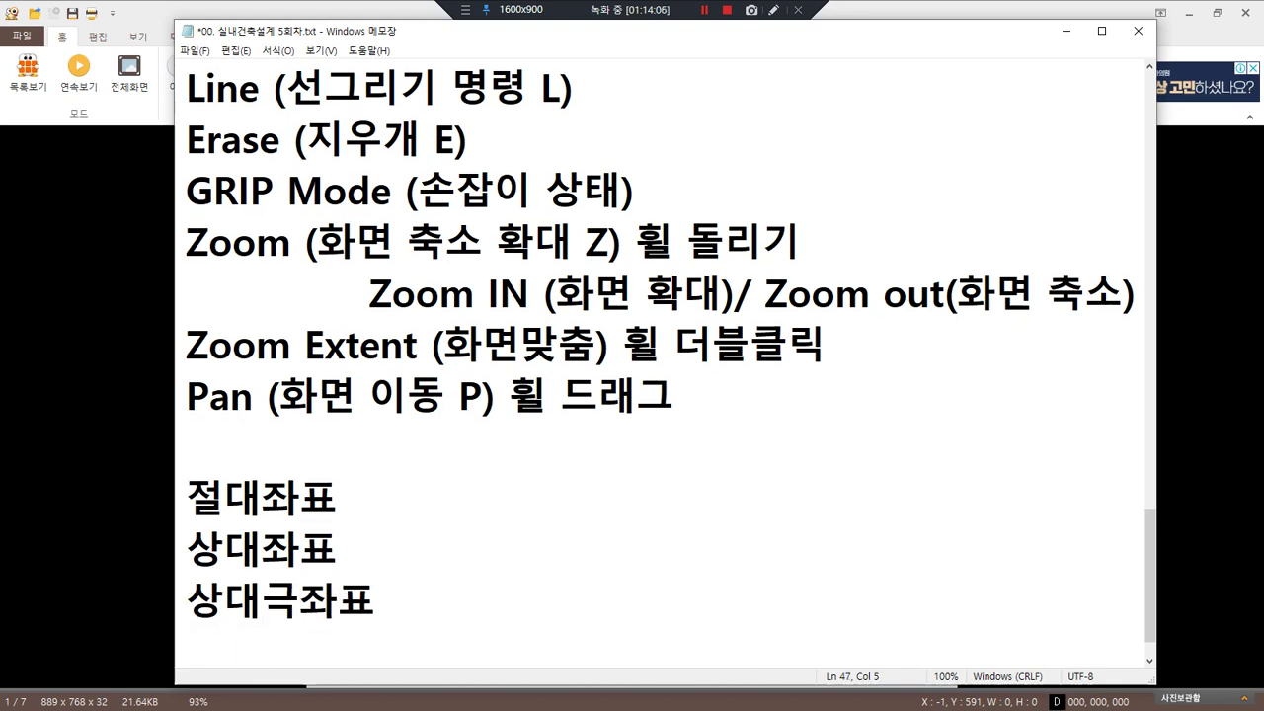
pyautogui.press('Up')
pyautogui.press('Up')
pyautogui.write('x,y')
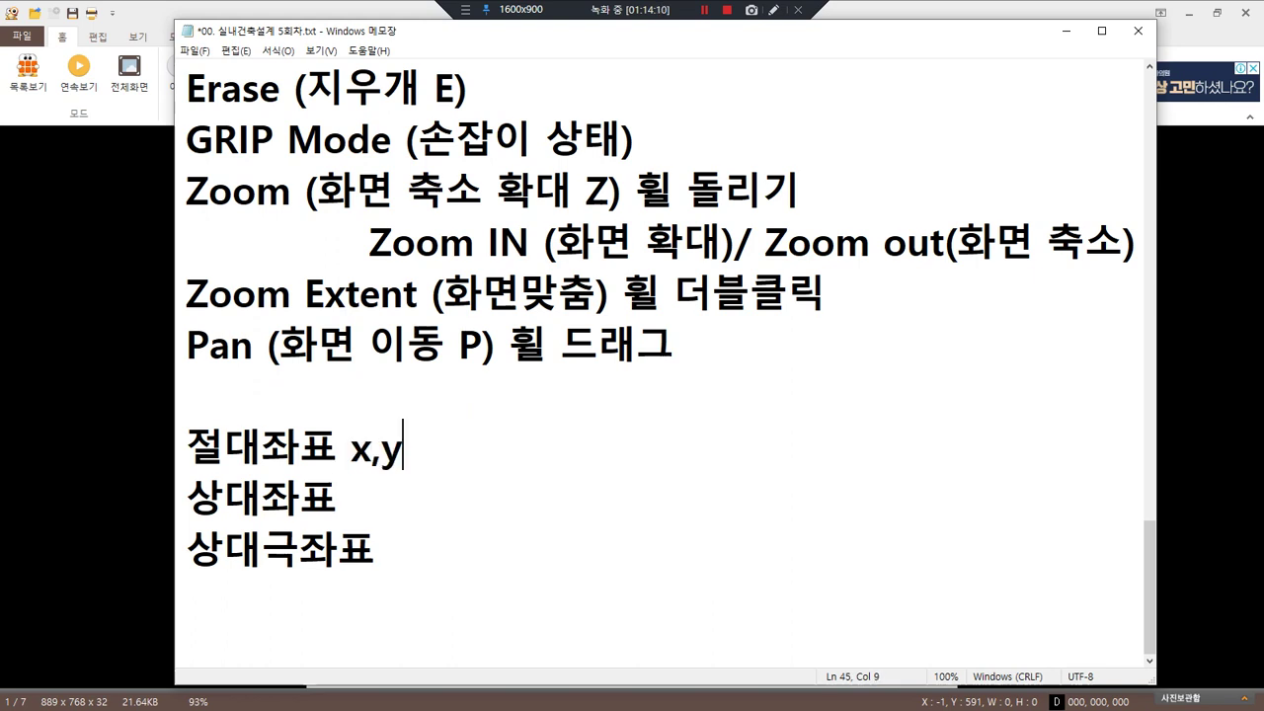
pyautogui.press('Down')
pyautogui.write('@')
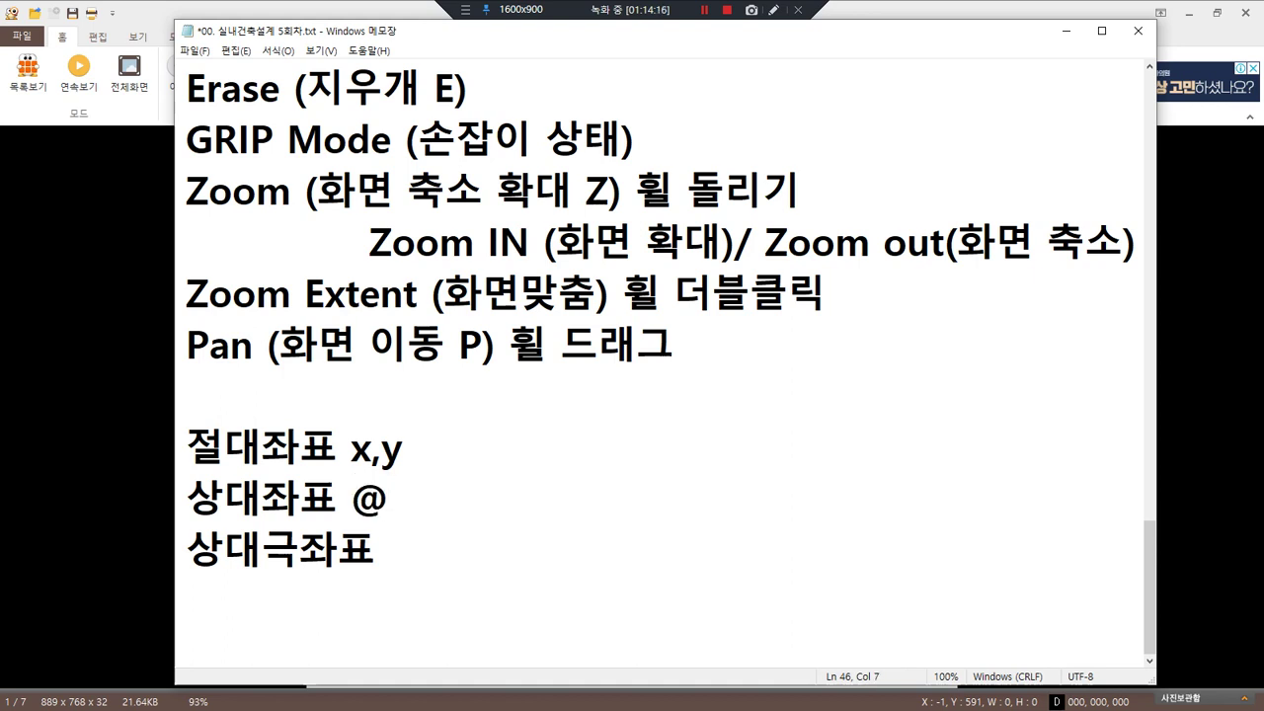
pyautogui.write('x,y')
pyautogui.click(796, 592)
pyautogui.write('@')
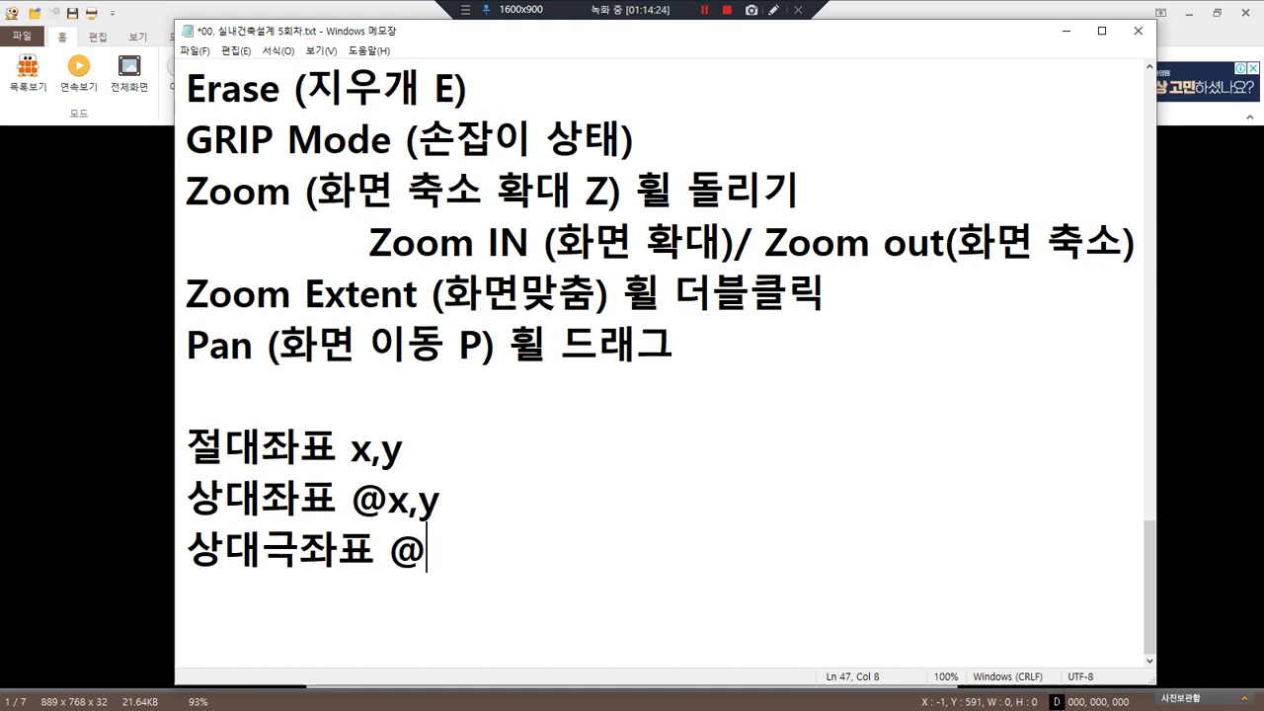
pyautogui.write('길이<각도')
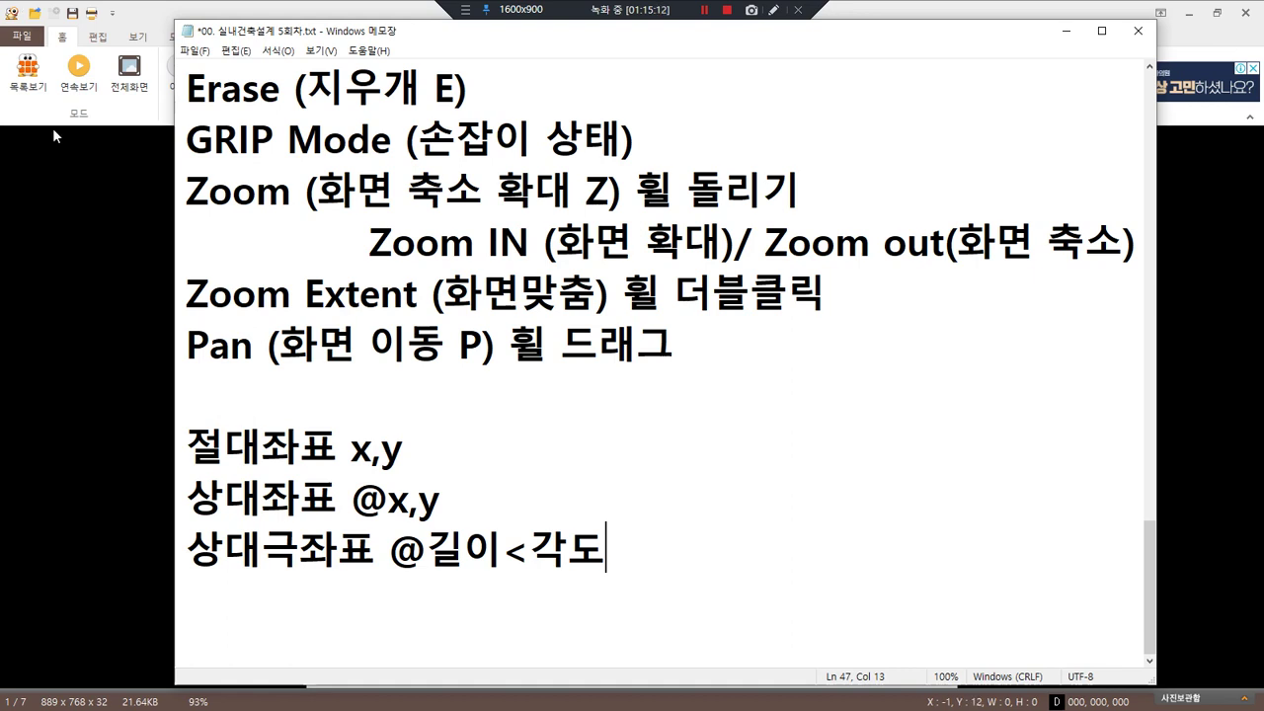
# Step: Switch to the image viewer, look at the 절대 좌표 (X,Y,Z) figure, and minimize the viewer
pyautogui.click(40, 353)
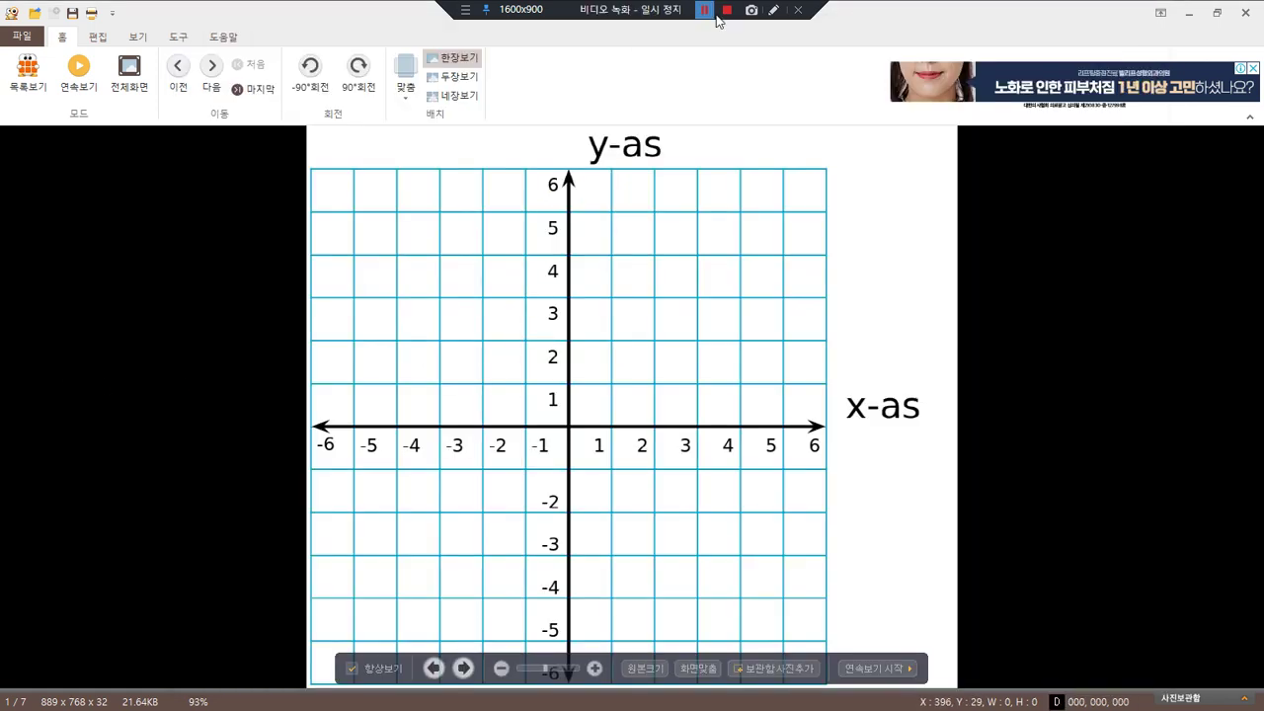
pyautogui.scroll(-1, 784, 199)
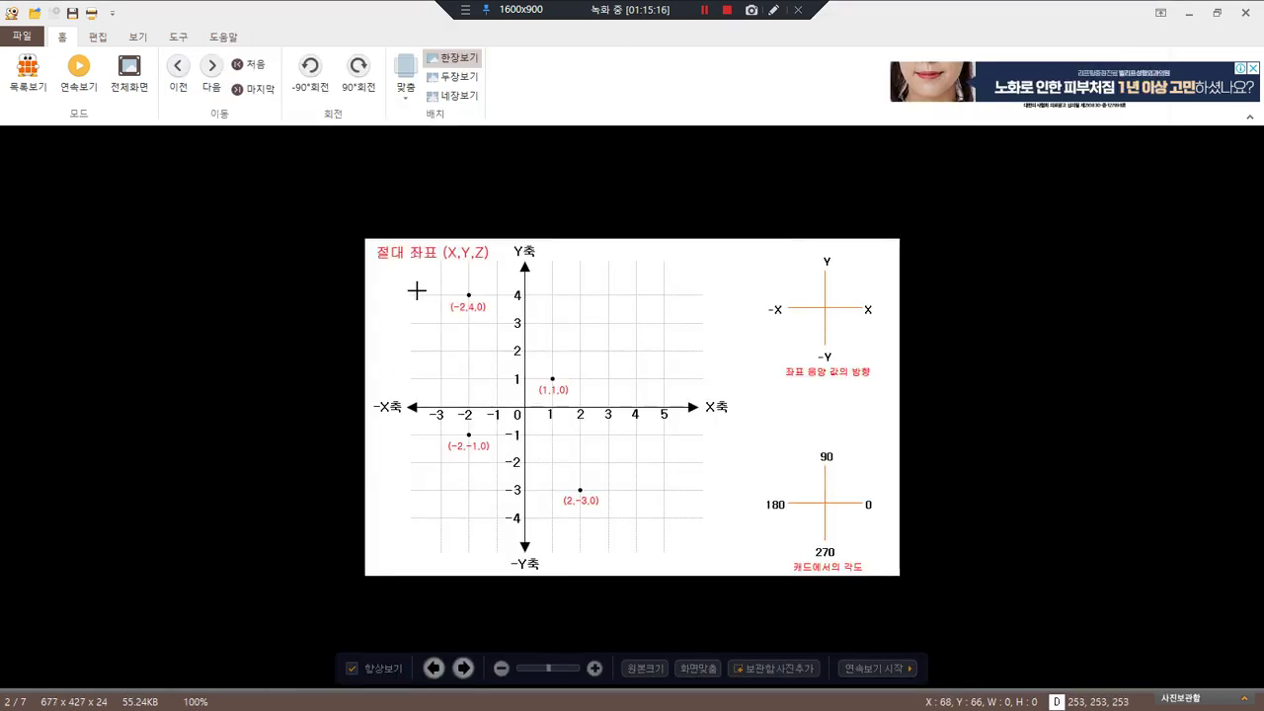
pyautogui.click(1189, 12)
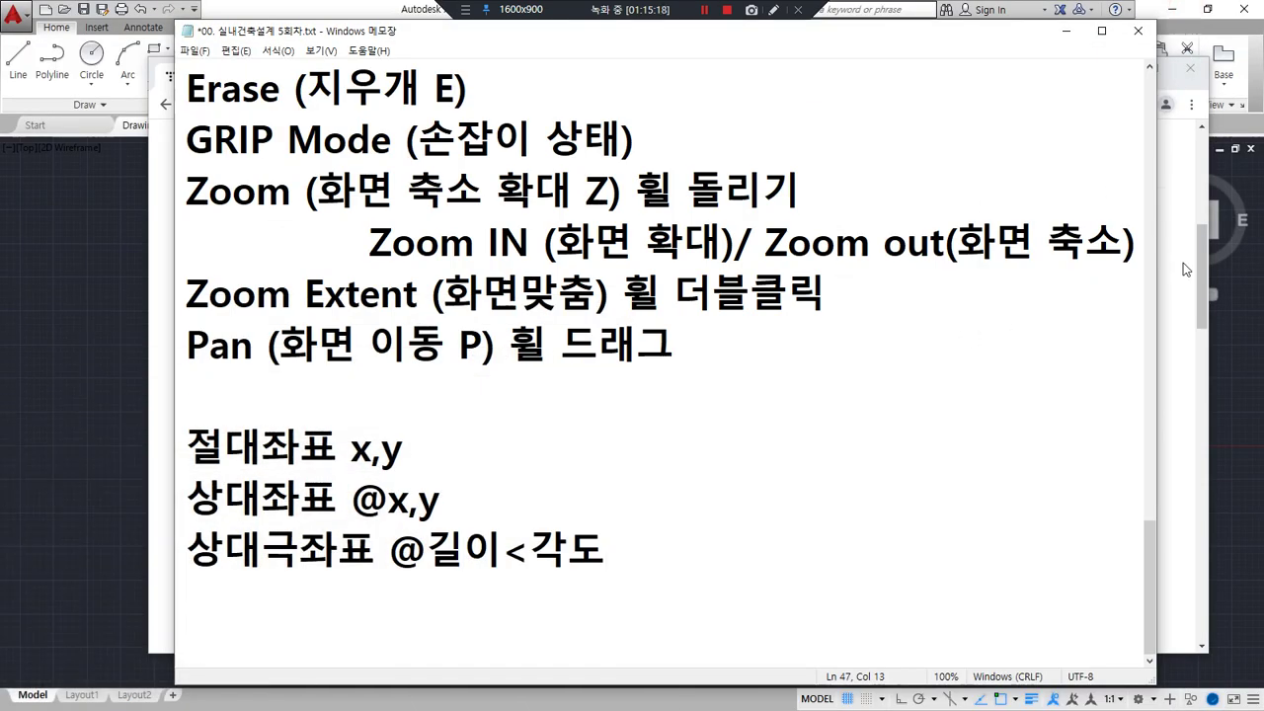
# Step: Switch to the 절대좌표 web page and add its address cadcamp.tistory.com/33 to the 절대좌표 line of the notes
pyautogui.click(1189, 313)
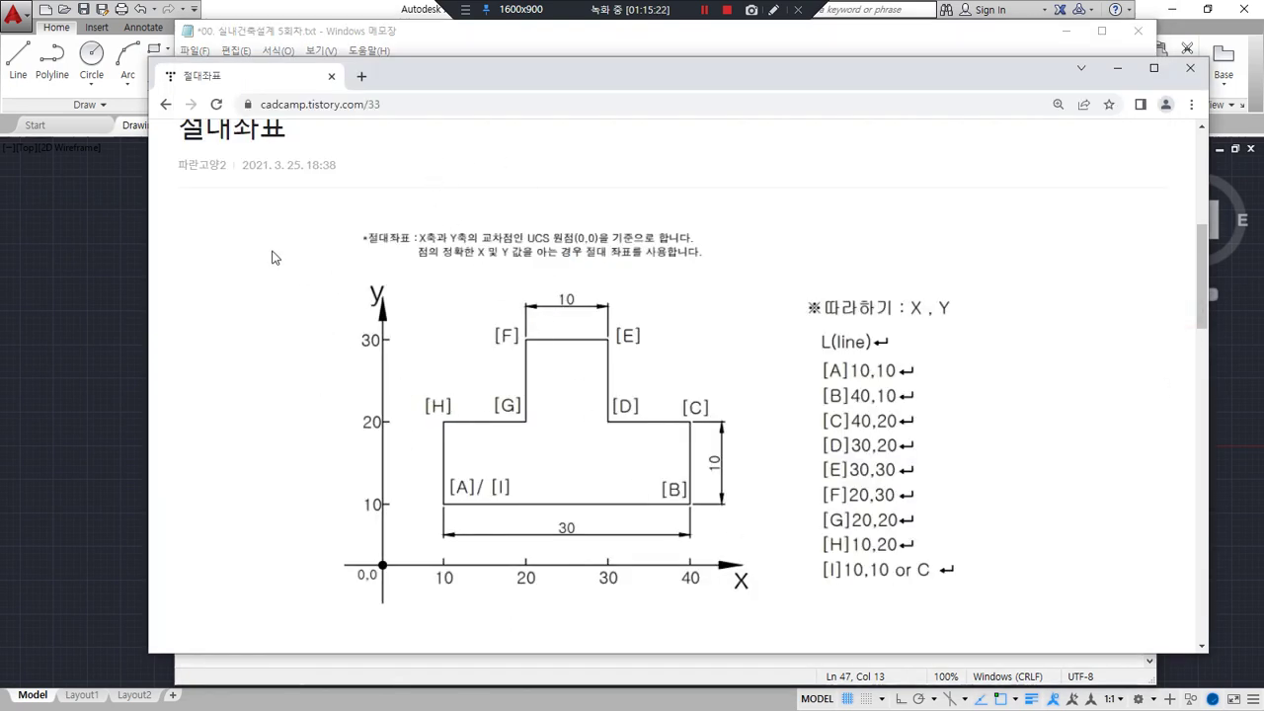
pyautogui.click(582, 709)
# Step: Circle the T-shaped figure, the X,Y coordinate list and point A's position on the 절대좌표 page, clearing the marks
pyautogui.moveTo(574, 577)
pyautogui.mouseDown()
pyautogui.moveTo(363, 345)
pyautogui.moveTo(728, 282)
pyautogui.moveTo(747, 526)
pyautogui.moveTo(569, 595)
pyautogui.mouseUp()
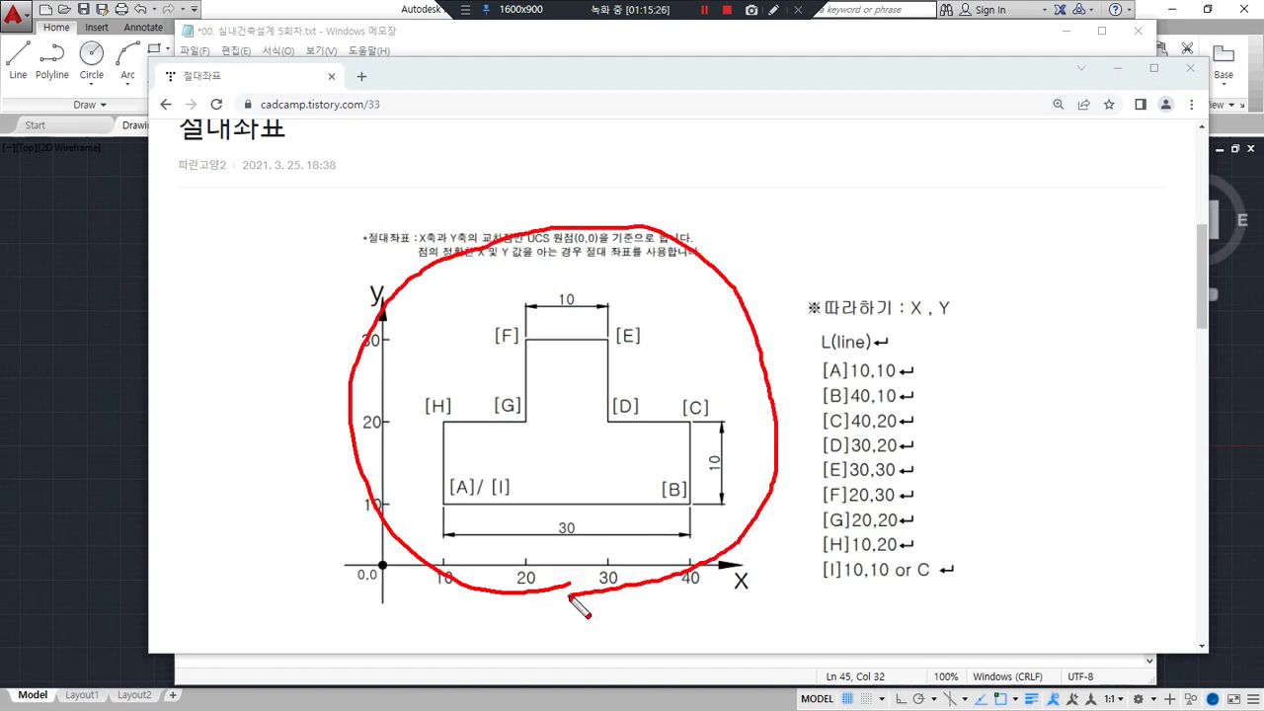
pyautogui.moveTo(799, 285)
pyautogui.mouseDown()
pyautogui.moveTo(815, 565)
pyautogui.moveTo(975, 589)
pyautogui.moveTo(987, 318)
pyautogui.moveTo(855, 273)
pyautogui.moveTo(813, 286)
pyautogui.mouseUp()
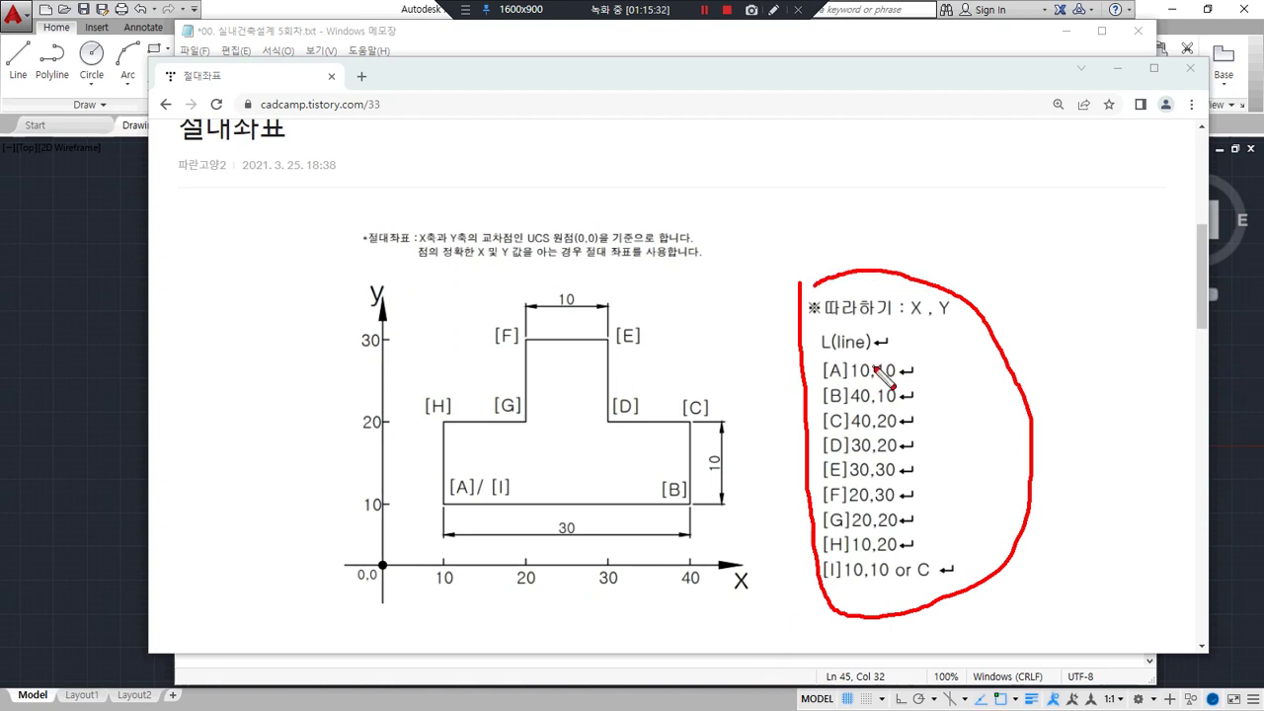
pyautogui.press('Escape')
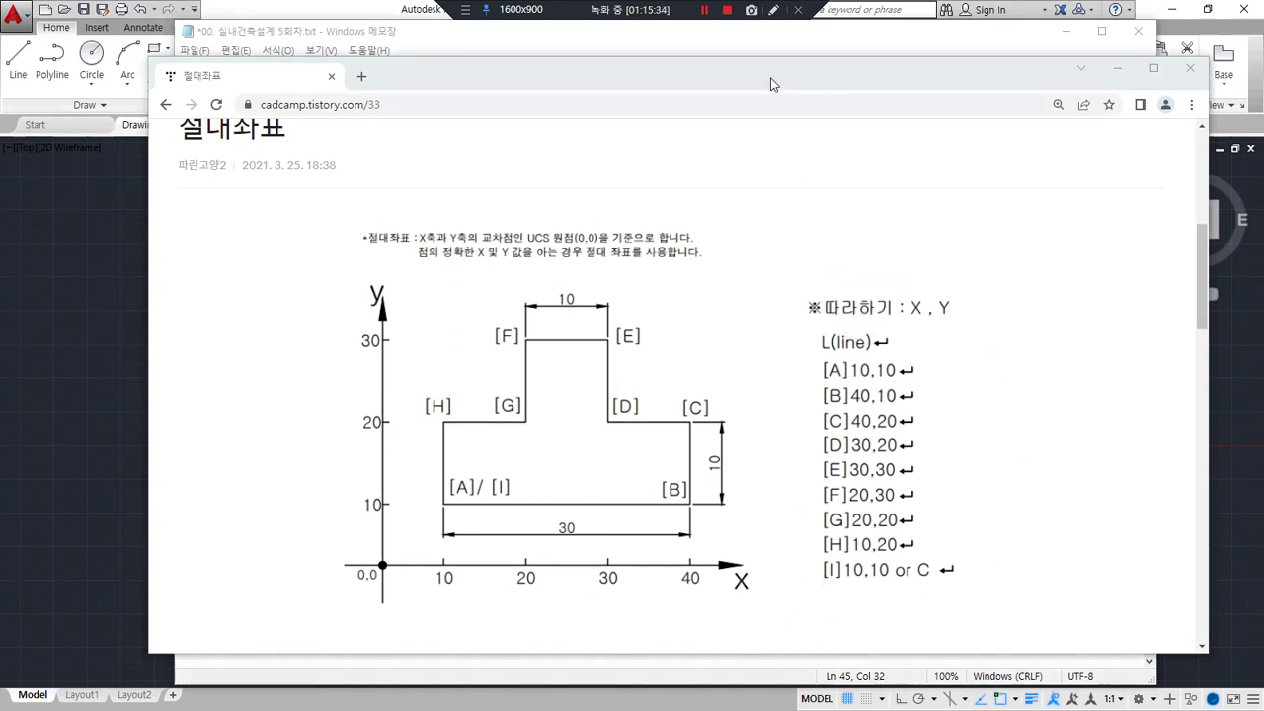
pyautogui.moveTo(444, 566)
pyautogui.mouseDown()
pyautogui.moveTo(451, 516)
pyautogui.moveTo(420, 507)
pyautogui.mouseUp()
pyautogui.press('Escape')
# Step: Move the web page aside and draw one diagonal test line across the origin in the AutoCAD drawing
pyautogui.moveTo(682, 71)
pyautogui.mouseDown()
pyautogui.moveTo(492, 106)
pyautogui.moveTo(0, 132)
pyautogui.mouseUp()
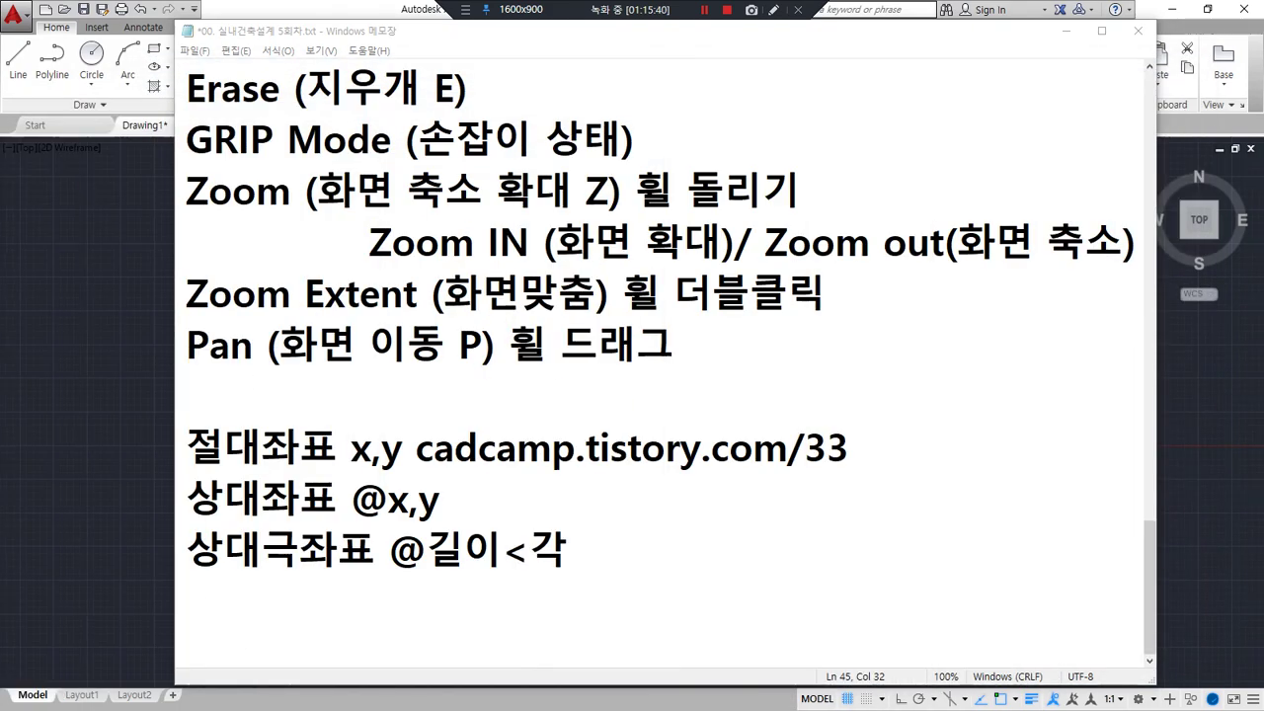
pyautogui.click(102, 297)
pyautogui.write('l')
pyautogui.press('Return')
pyautogui.click(677, 589)
pyautogui.click(223, 290)
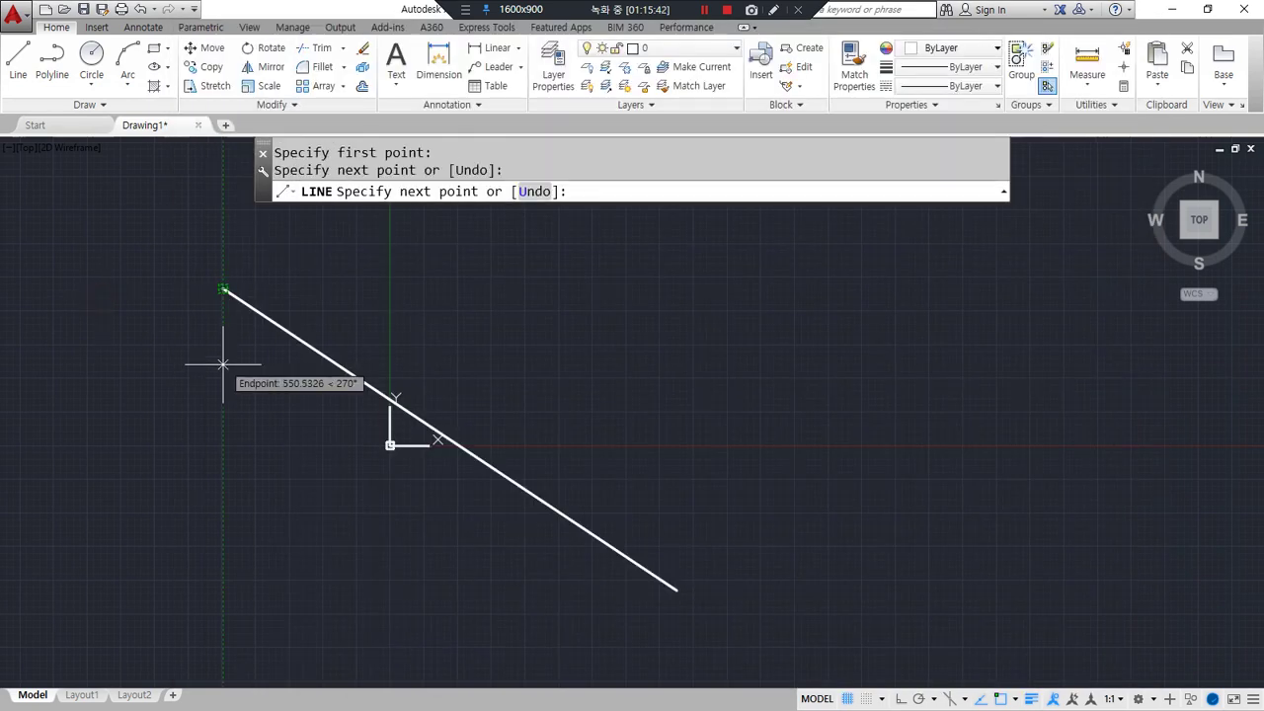
pyautogui.press('Escape')
pyautogui.press('Escape')
# Step: Erase the diagonal test line from the drawing
pyautogui.click(586, 472)
pyautogui.click(346, 614)
pyautogui.press('space')
pyautogui.press('Escape')
pyautogui.press('Escape')
pyautogui.click(531, 455)
pyautogui.click(454, 528)
pyautogui.write('e')
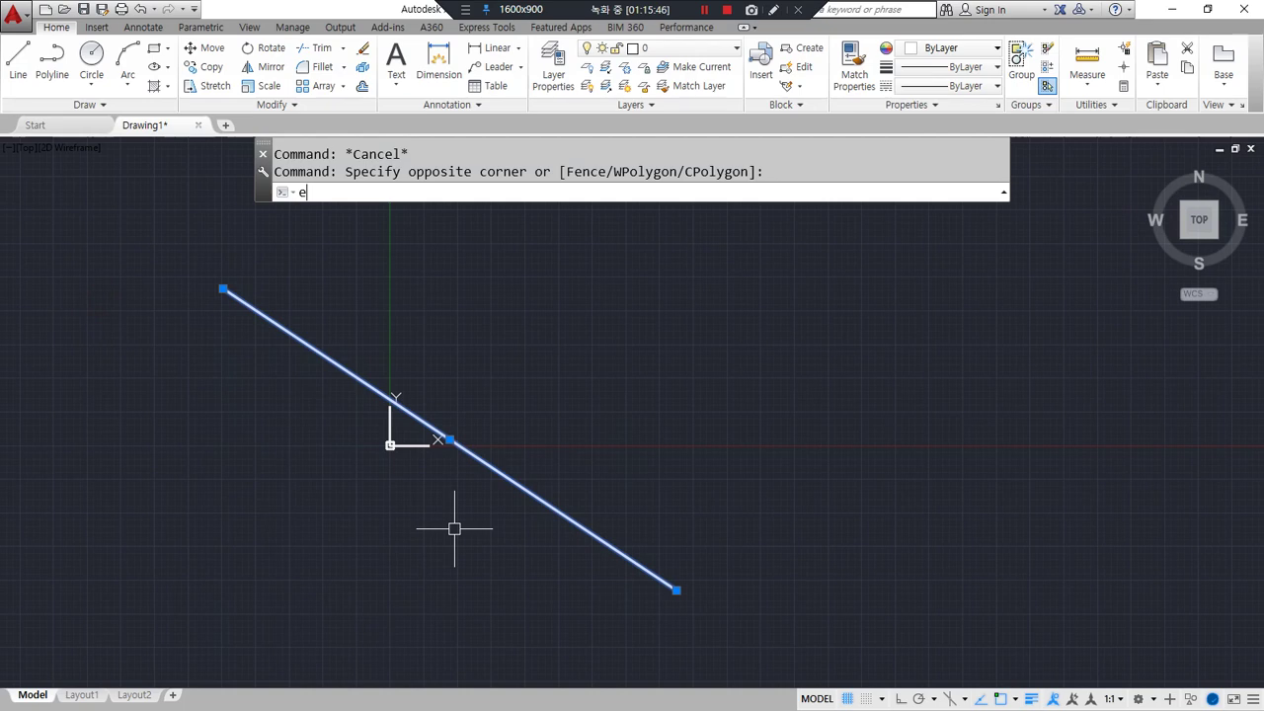
pyautogui.press('space')
pyautogui.click(546, 438)
pyautogui.click(438, 536)
pyautogui.press('space')
pyautogui.write('e')
pyautogui.press('space')
# Step: Zoom the drawing to All, start the Line command and briefly mark its first-point prompt
pyautogui.write('z')
pyautogui.press('space')
pyautogui.press('Escape')
pyautogui.write('z')
pyautogui.press('space')
pyautogui.write('a')
pyautogui.press('space')
pyautogui.write('l')
pyautogui.press('space')
pyautogui.moveTo(521, 217)
pyautogui.mouseDown()
pyautogui.moveTo(503, 178)
pyautogui.moveTo(578, 186)
pyautogui.moveTo(549, 219)
pyautogui.mouseUp()
pyautogui.press('Escape')
# Step: Bring the 절대좌표 page back, trace point A to X 10 and Y 10 in the figure, and clear the marks
pyautogui.moveTo(0, 133); pyautogui.dragTo(825, 95)
pyautogui.hotkey('ctrl', 'alt', 'd')
pyautogui.moveTo(395, 586)
pyautogui.mouseDown()
pyautogui.moveTo(398, 601)
pyautogui.moveTo(385, 523)
pyautogui.moveTo(373, 533)
pyautogui.moveTo(399, 539)
pyautogui.mouseUp()
pyautogui.moveTo(336, 515); pyautogui.dragTo(338, 535)
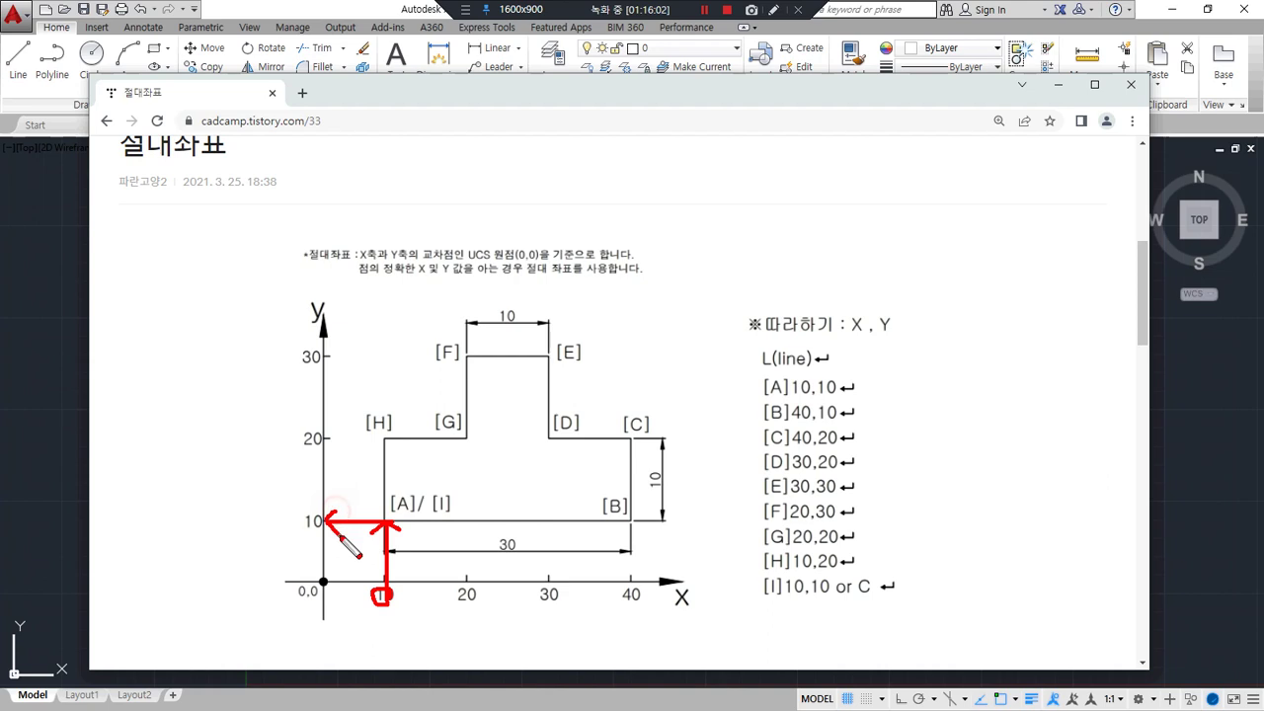
pyautogui.press('Escape')
# Step: Return to the drawing and start the line outline at 10,10, continuing to 40,10 and 40,20
pyautogui.moveTo(620, 91); pyautogui.dragTo(0, 170)
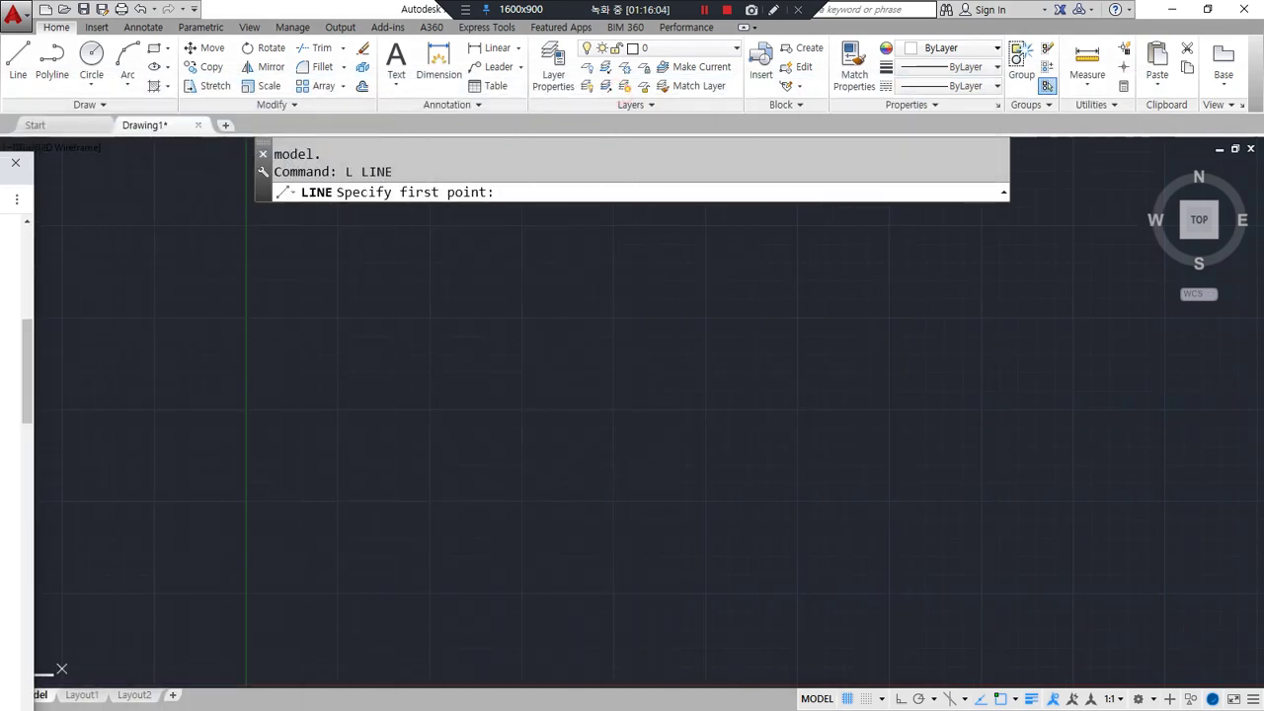
pyautogui.write('10')
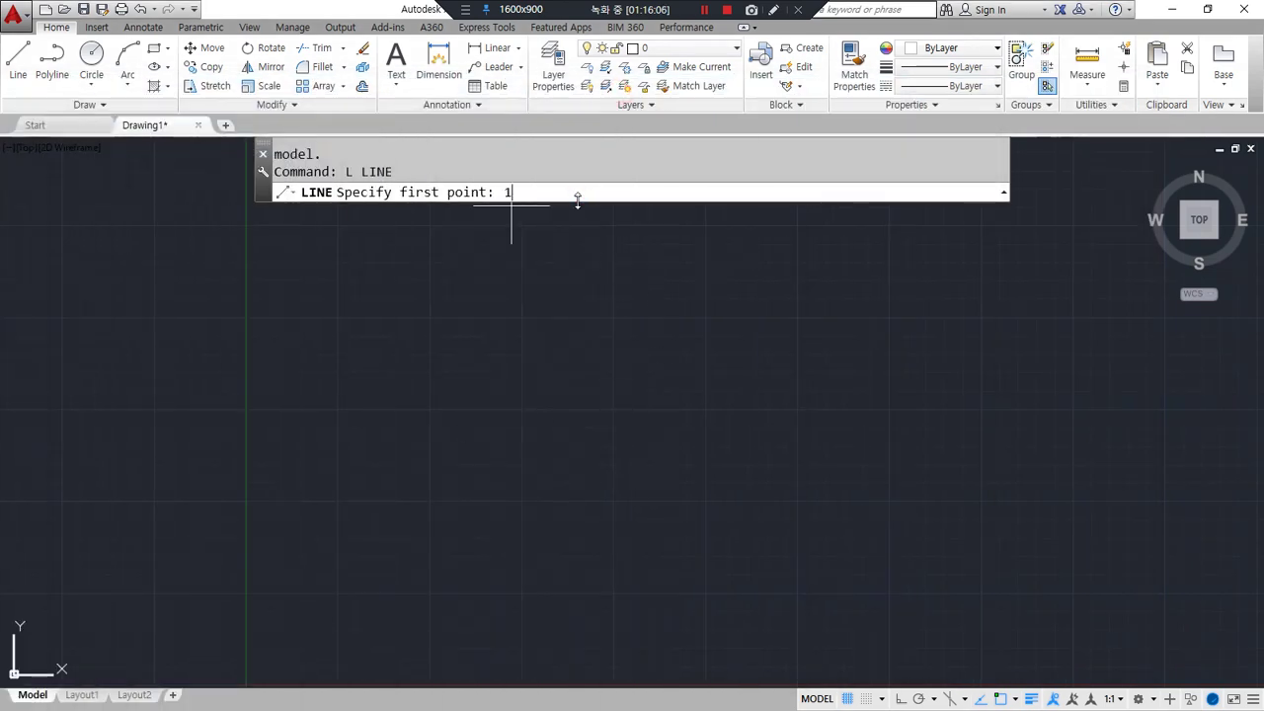
pyautogui.write(',10')
pyautogui.press('Return')
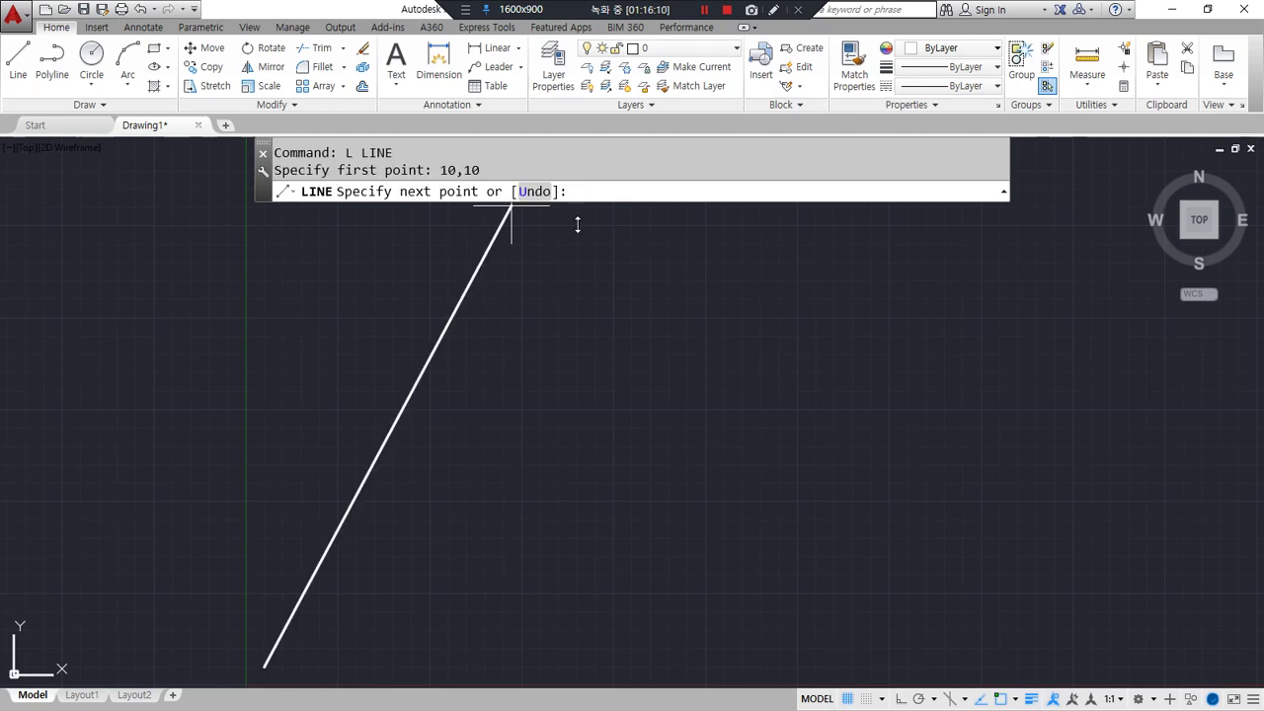
pyautogui.scroll(-3, 465, 584)
pyautogui.scroll(8, 355, 635)
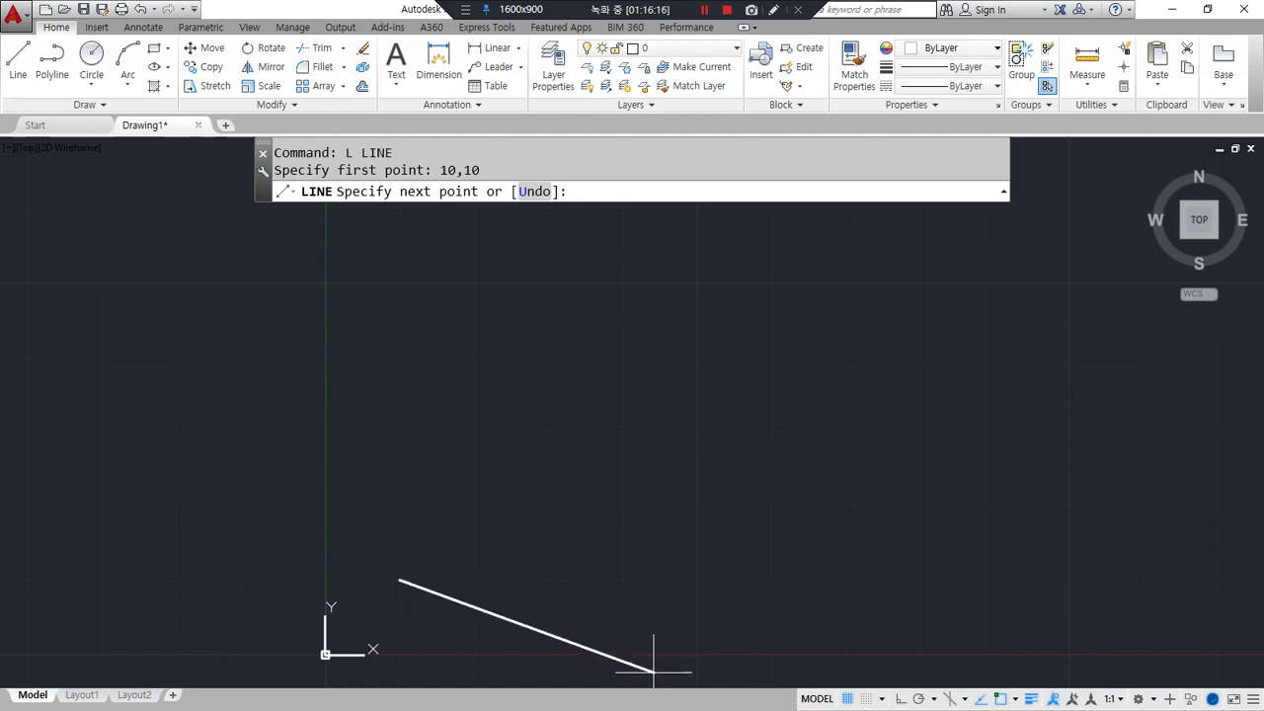
pyautogui.write('40,10')
pyautogui.press('Return')
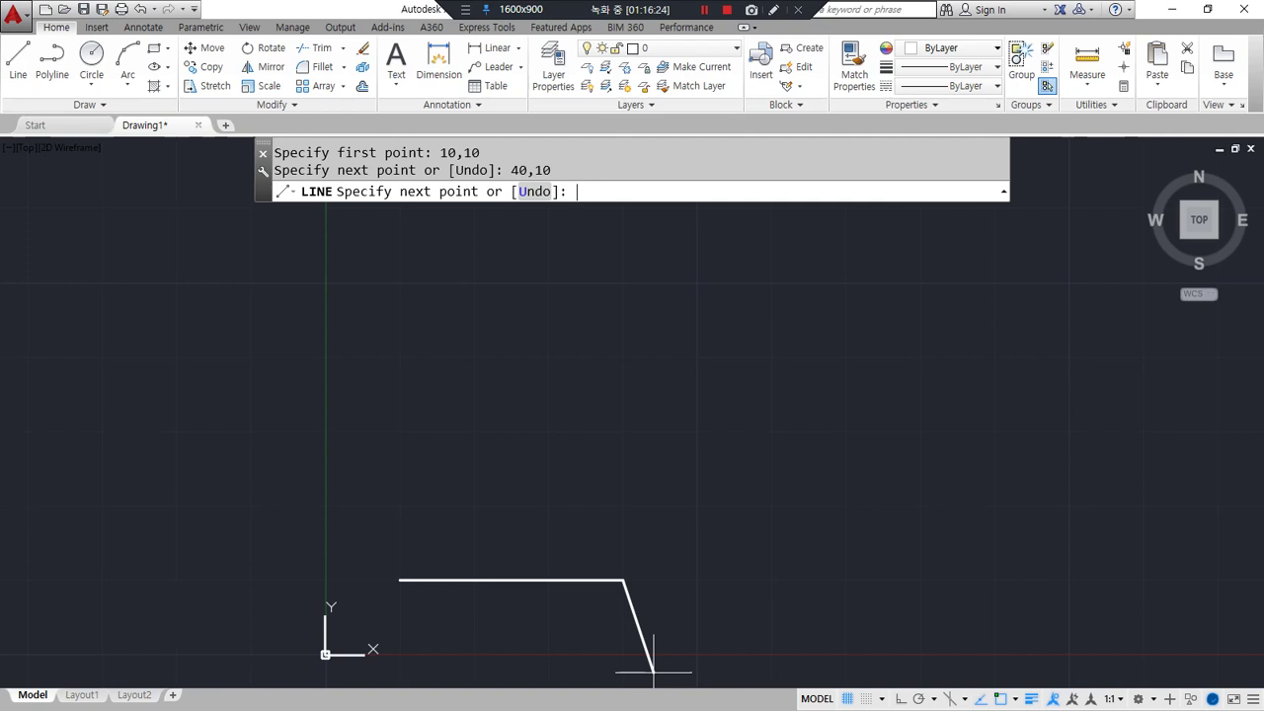
pyautogui.write('40')
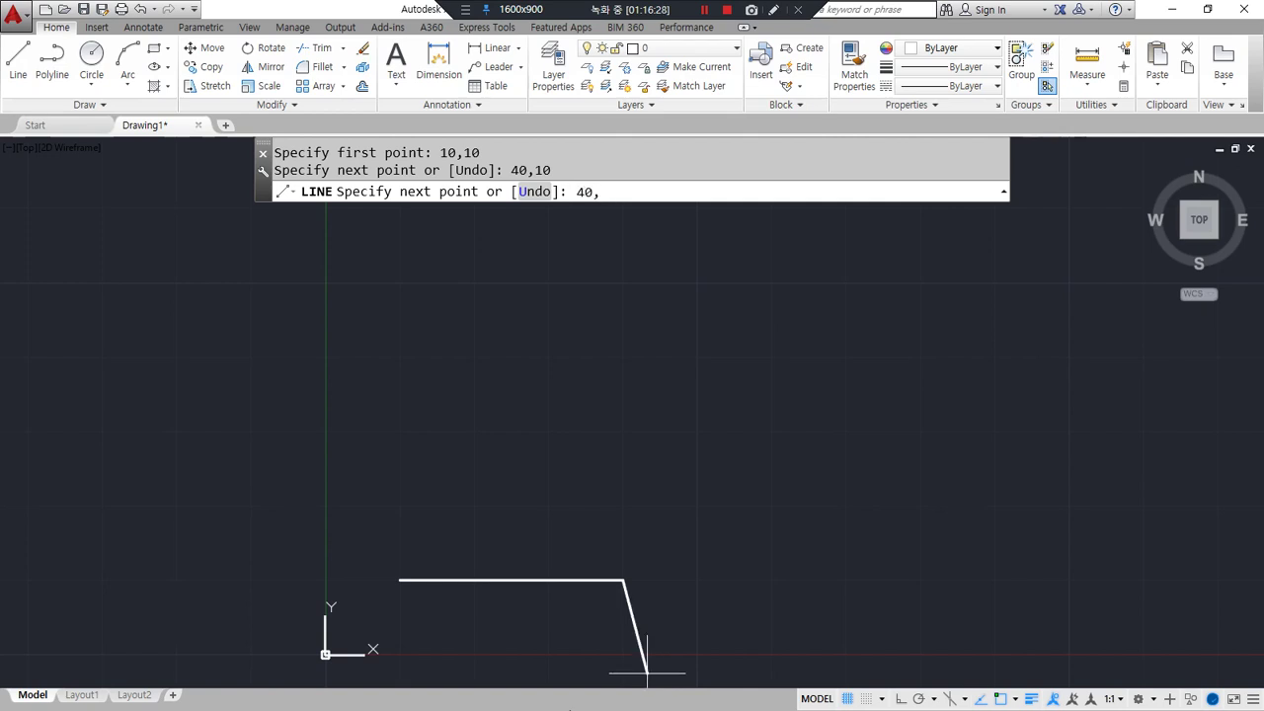
pyautogui.write(',20')
pyautogui.press('Return')
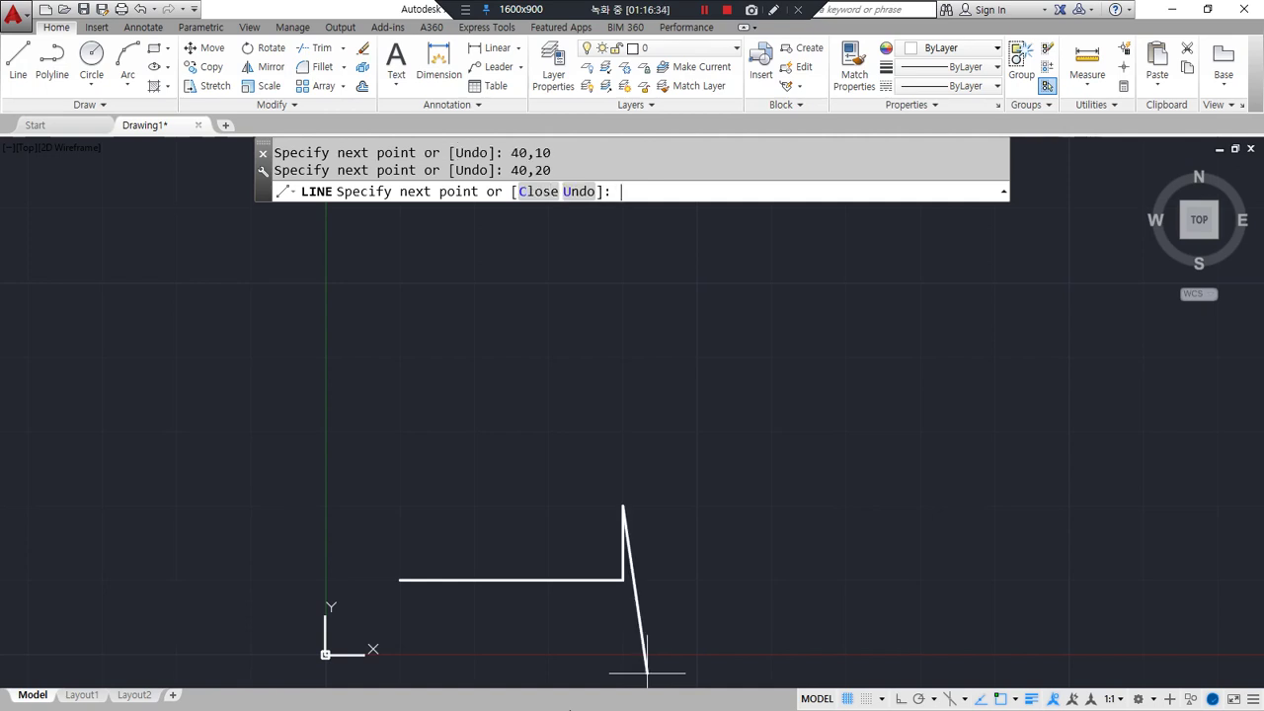
# Step: Continue the outline through the absolute points 30,20, 30,30 and 20,30
pyautogui.write('30,20')
pyautogui.press('Return')
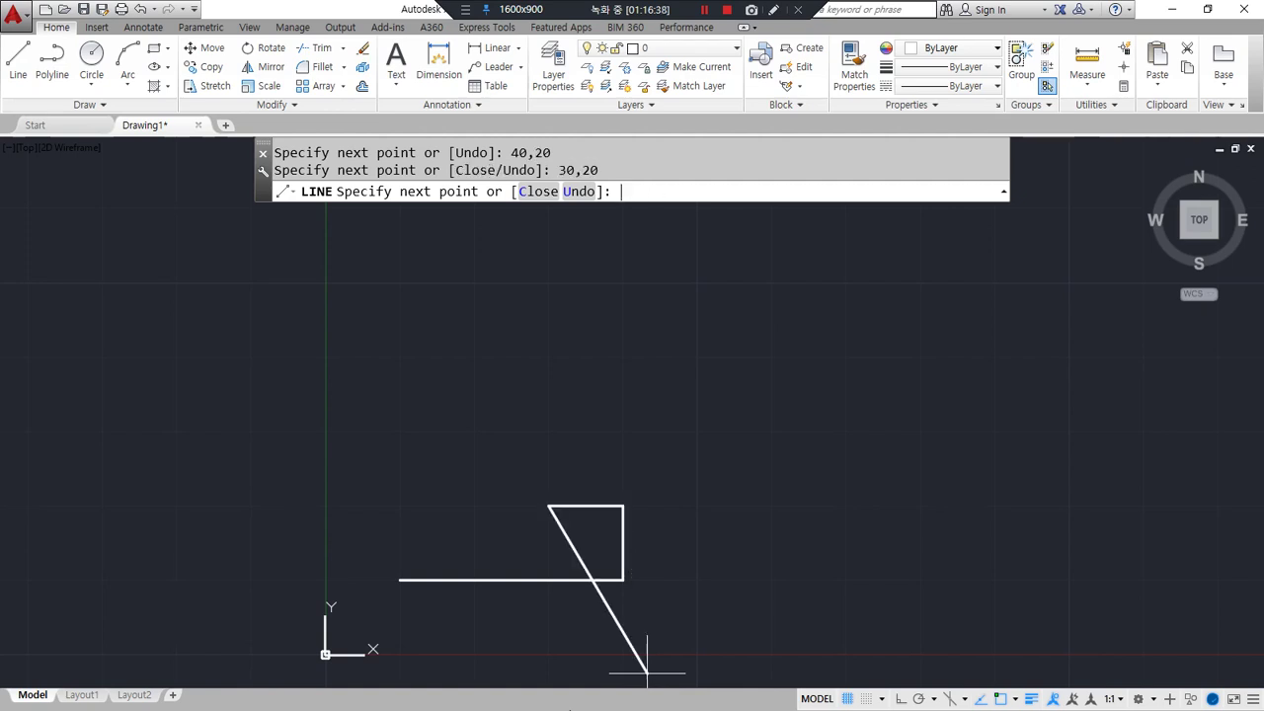
pyautogui.write('30,30')
pyautogui.press('Return')
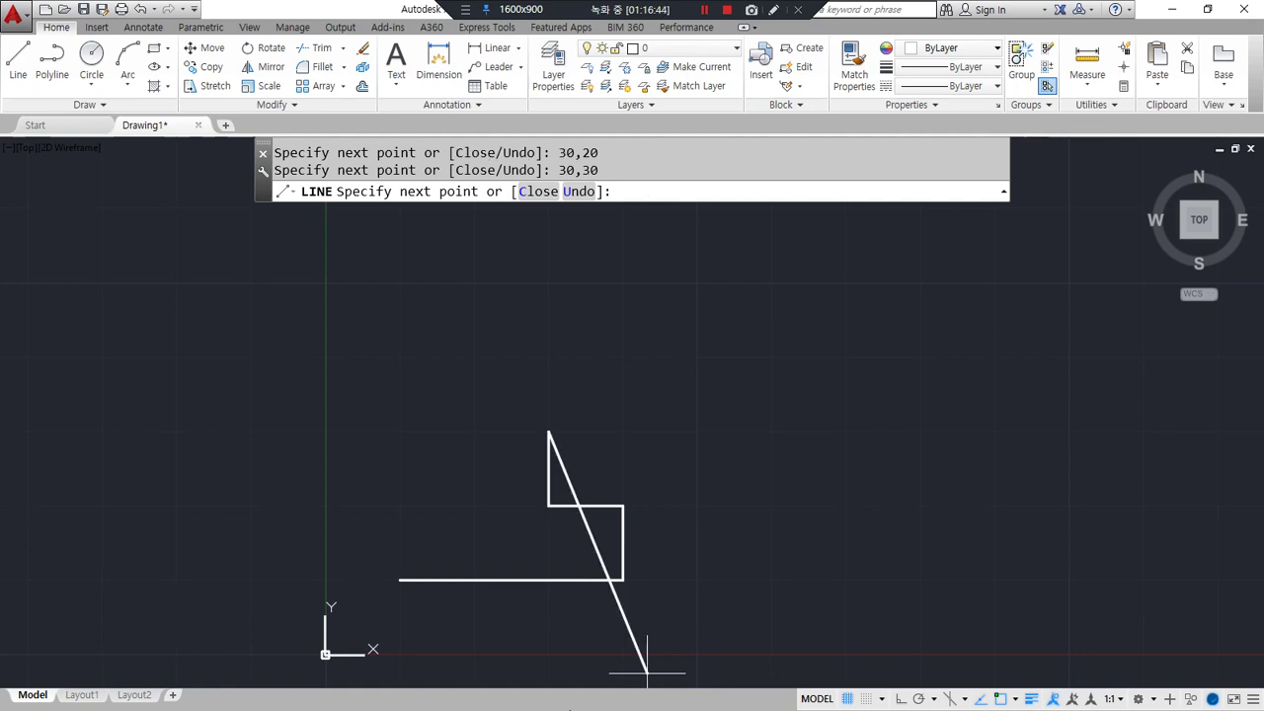
pyautogui.write('20,30')
pyautogui.press('Return')
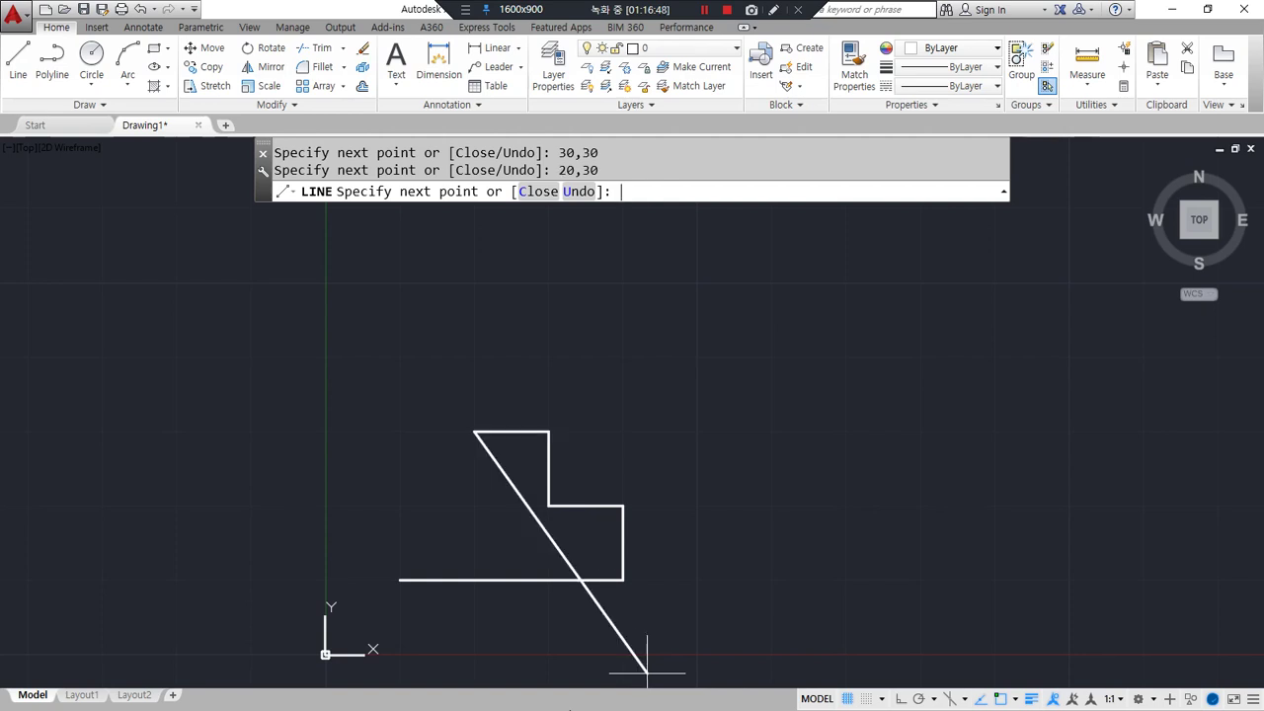
# Step: Continue the outline through the absolute points 20,20 and 10,20
pyautogui.write('20,20')
pyautogui.press('Return')
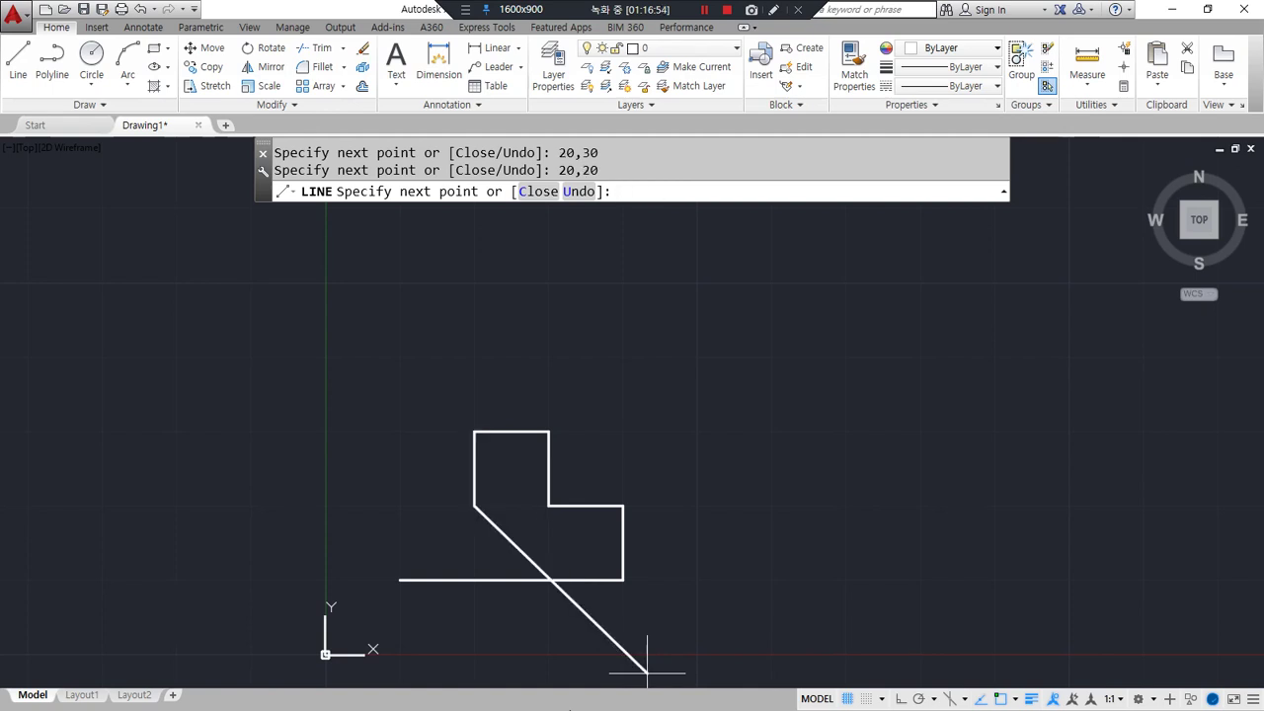
pyautogui.write('10,20')
pyautogui.press('Return')
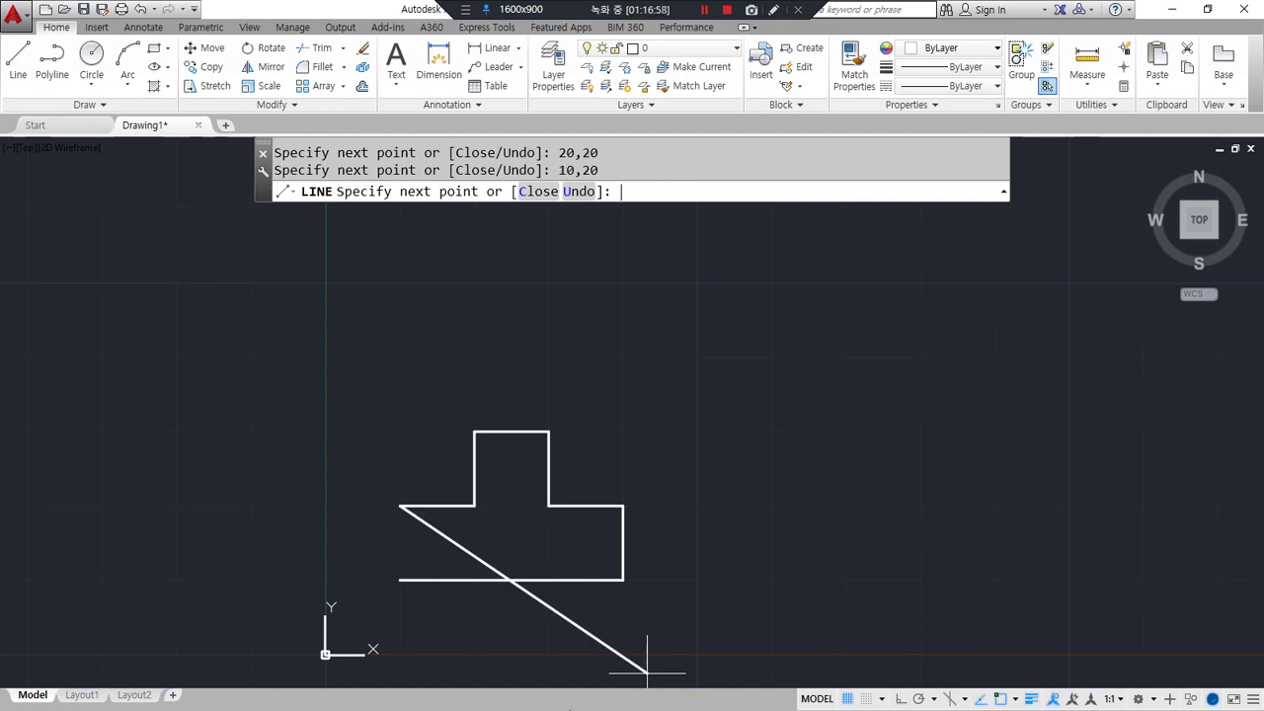
# Step: Draw the last segment to 10,10, undo it, and complete the outline with the Close option instead
pyautogui.write('10,10')
pyautogui.press('Return')
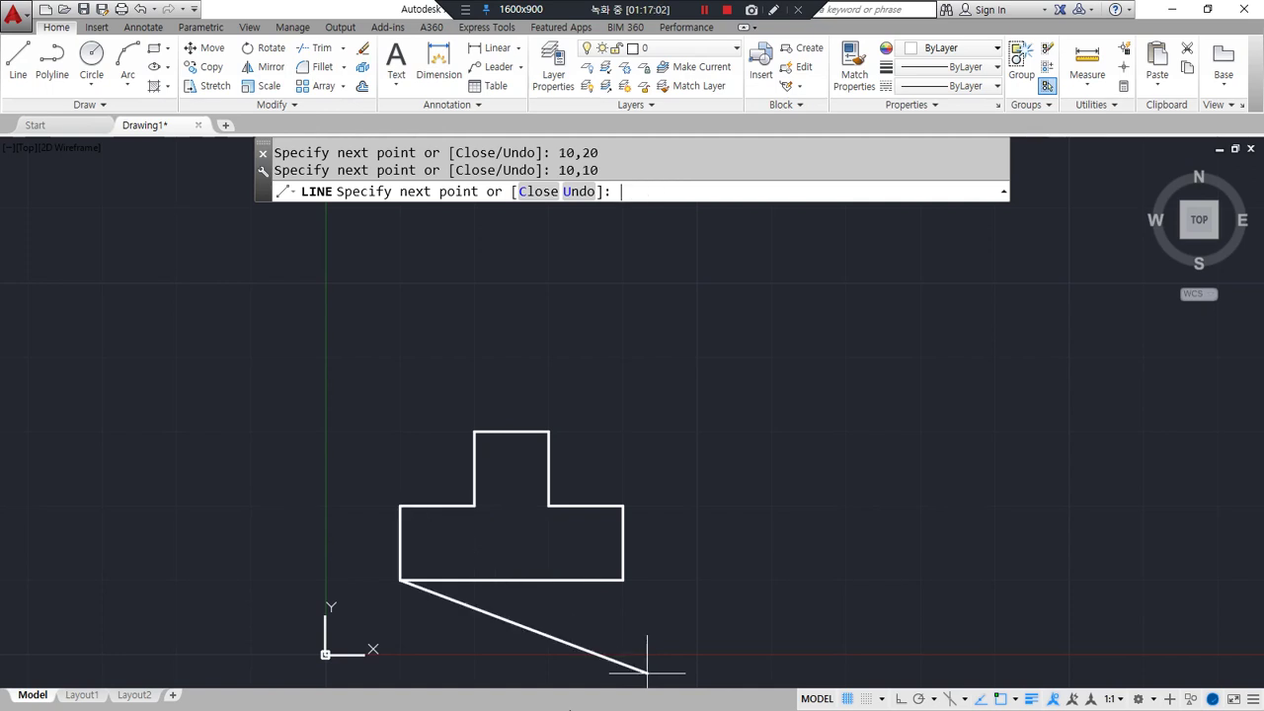
pyautogui.hotkey('ctrl', 'z')
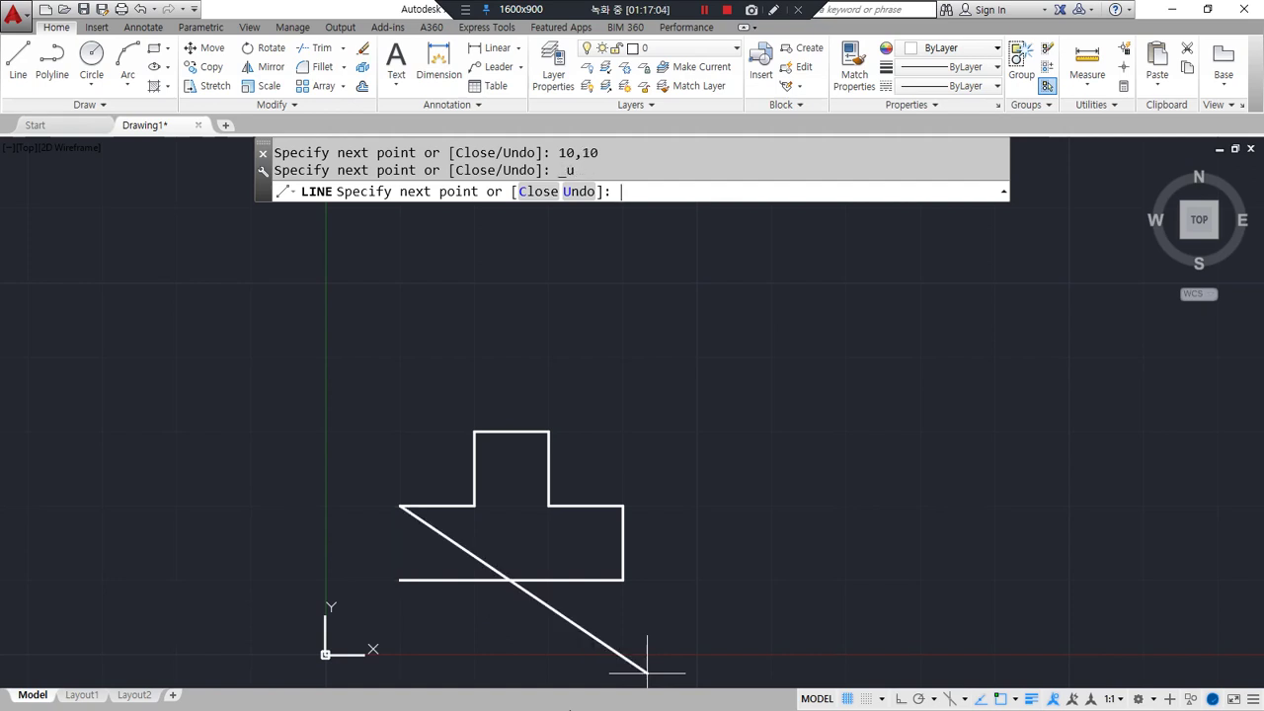
pyautogui.click(536, 194)
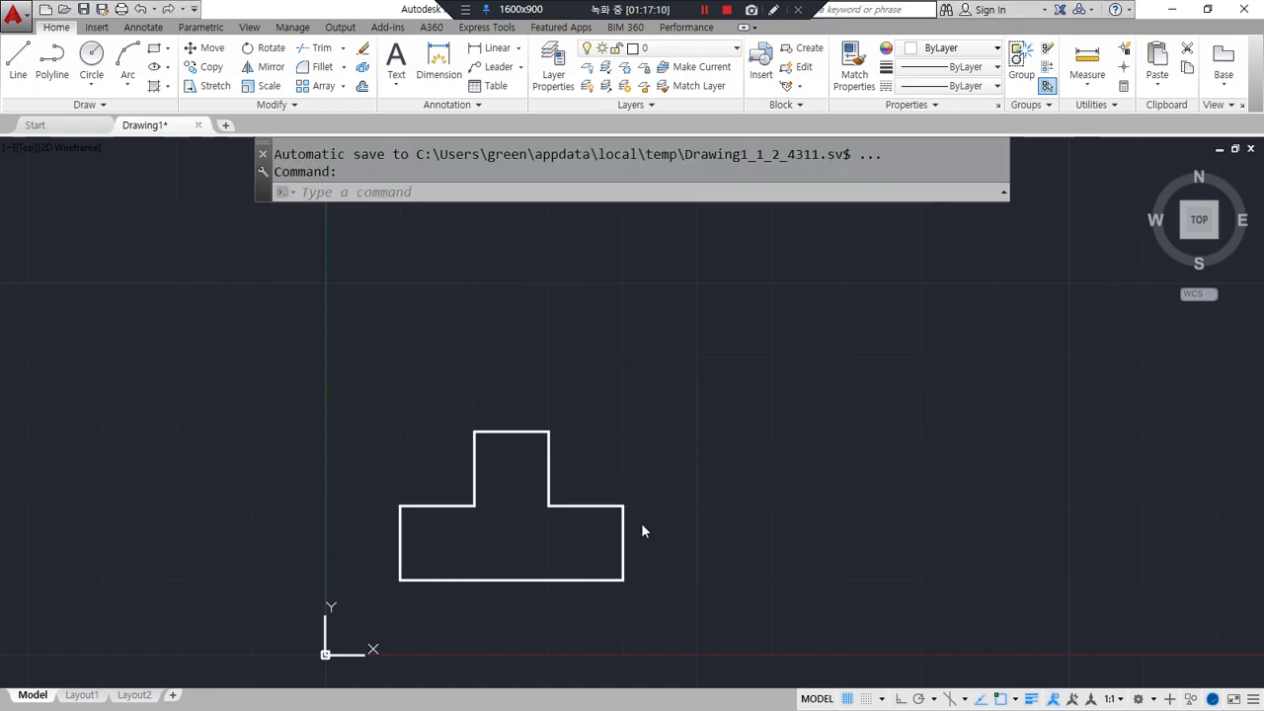
# Step: Mark the finished T-shaped outline, the new-drawing control and the file tabs, and clear the marks
pyautogui.moveTo(479, 627)
pyautogui.mouseDown()
pyautogui.moveTo(386, 582)
pyautogui.moveTo(563, 399)
pyautogui.moveTo(651, 598)
pyautogui.moveTo(493, 635)
pyautogui.mouseUp()
pyautogui.moveTo(612, 491)
pyautogui.mouseDown()
pyautogui.moveTo(731, 454)
pyautogui.moveTo(722, 481)
pyautogui.mouseUp()
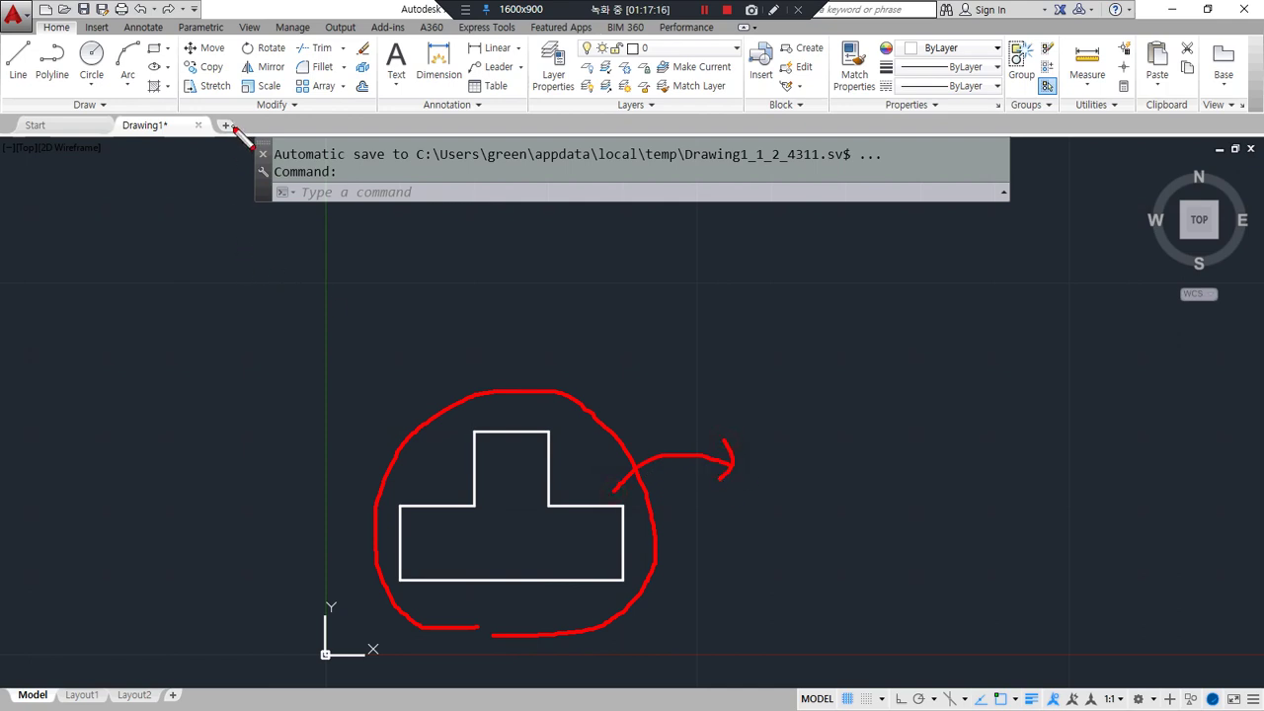
pyautogui.moveTo(237, 148)
pyautogui.mouseDown()
pyautogui.moveTo(203, 119)
pyautogui.moveTo(251, 126)
pyautogui.moveTo(240, 153)
pyautogui.mouseUp()
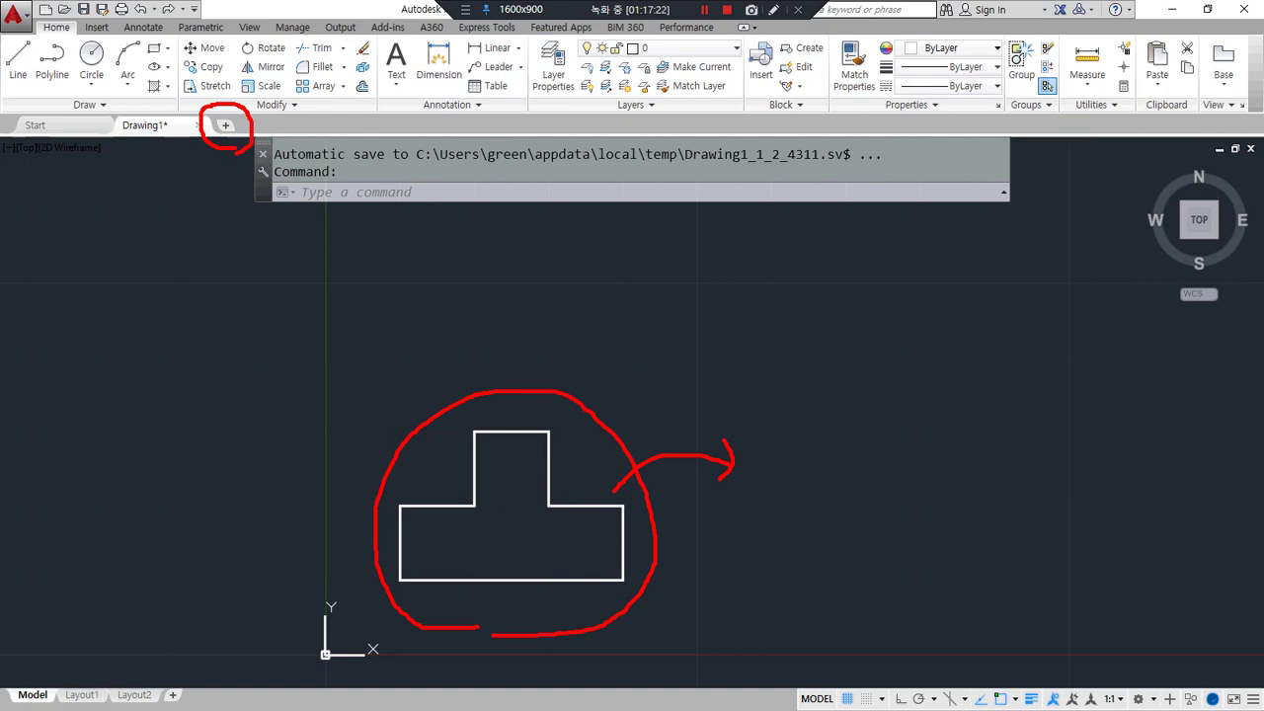
pyautogui.press('e')
pyautogui.moveTo(222, 134)
pyautogui.mouseDown()
pyautogui.moveTo(57, 138)
pyautogui.moveTo(158, 118)
pyautogui.moveTo(230, 134)
pyautogui.moveTo(184, 172)
pyautogui.mouseUp()
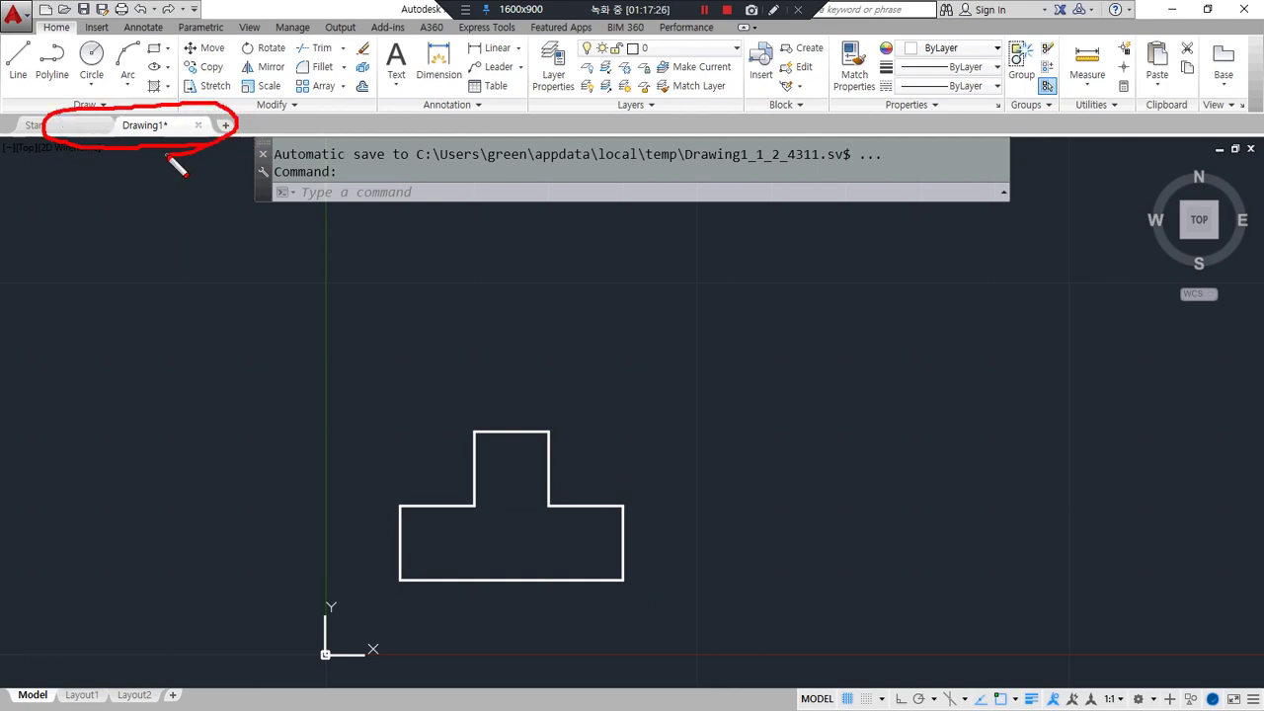
pyautogui.press('e')
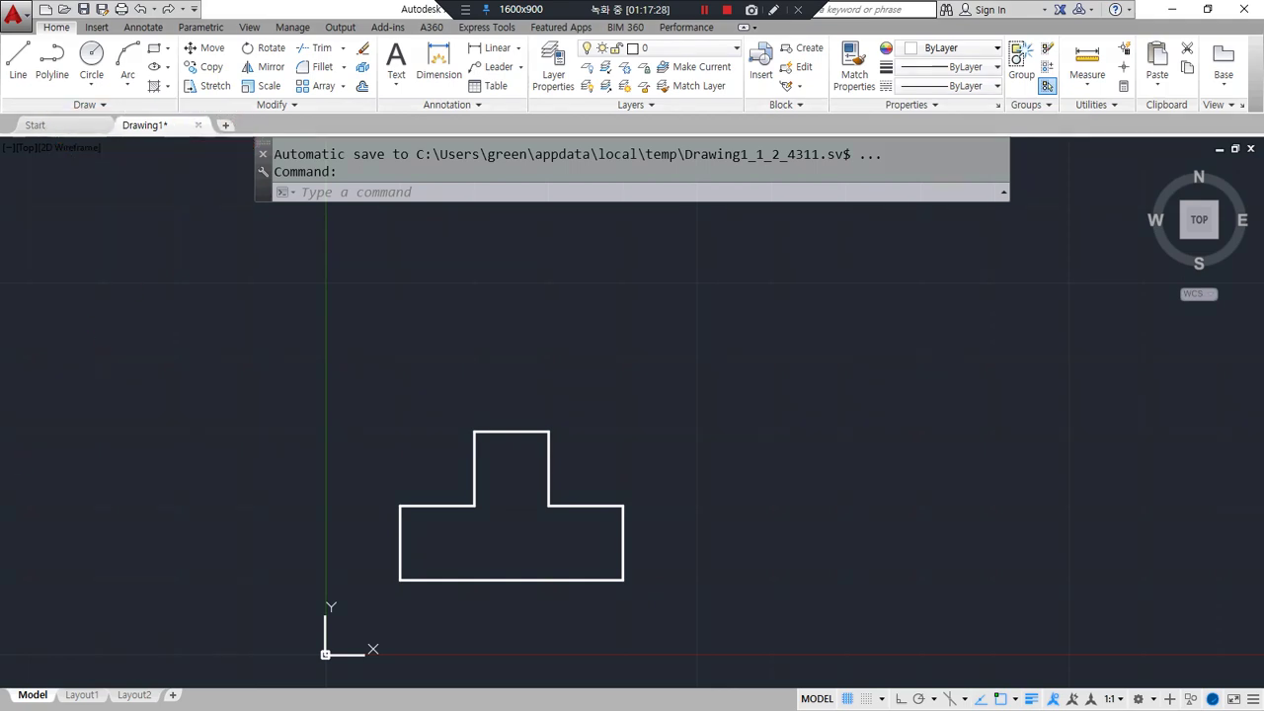
# Step: Run the FILETAB command to turn on the drawing file tabs
pyautogui.click(383, 183)
pyautogui.write('filetab')
pyautogui.press('Return')
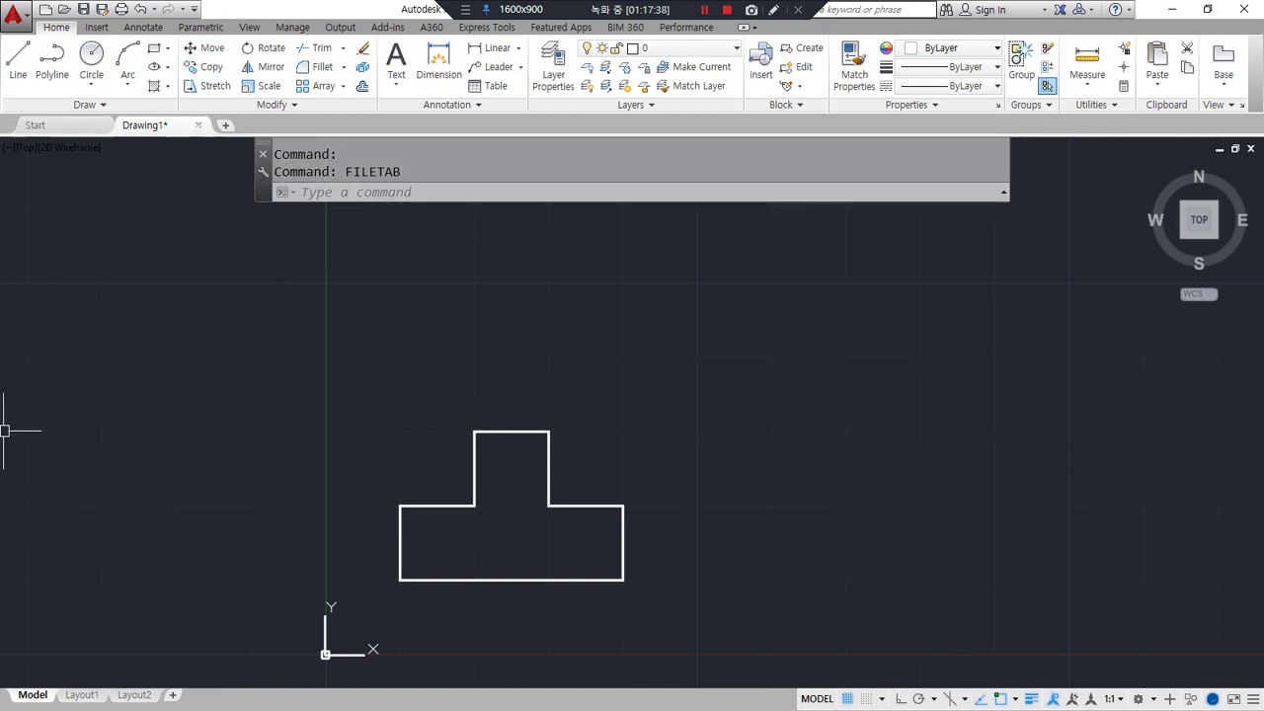
# Step: Switch to the Notepad notes and add the entry filetab below the Pan line, followed by a blank line
pyautogui.hotkey('alt', 'Tab')
pyautogui.click(620, 386)
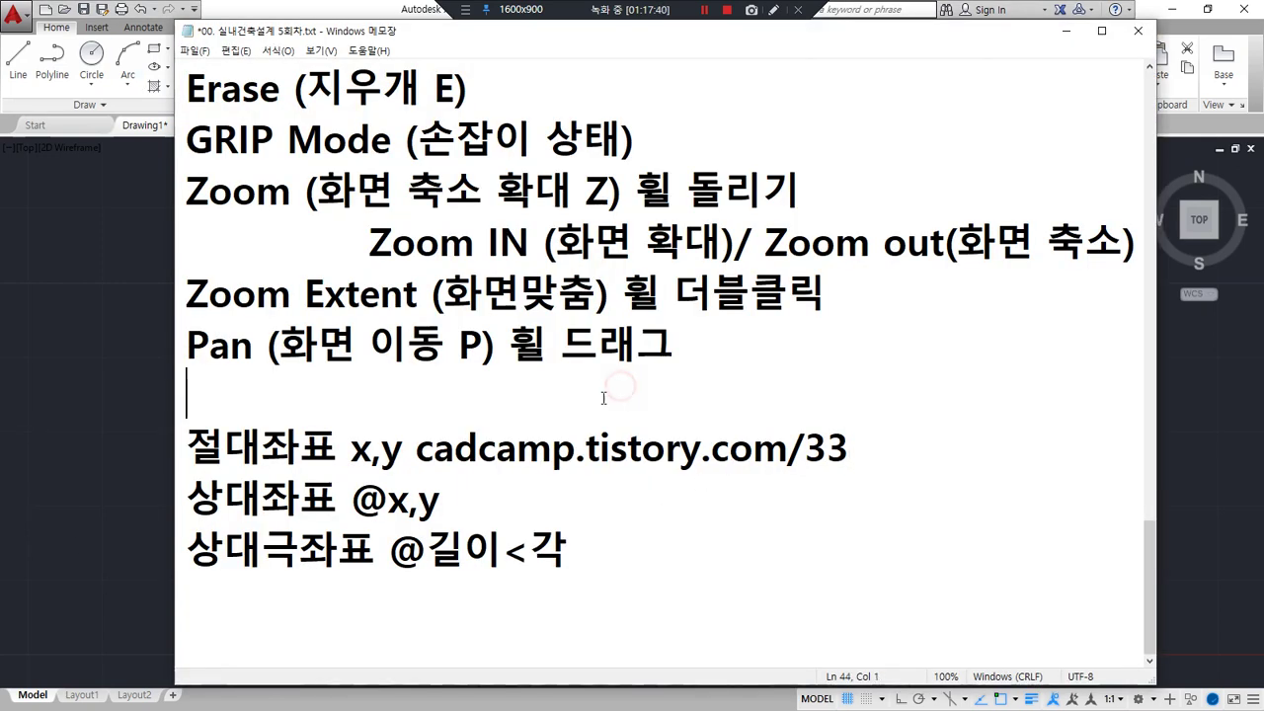
pyautogui.write('filetab')
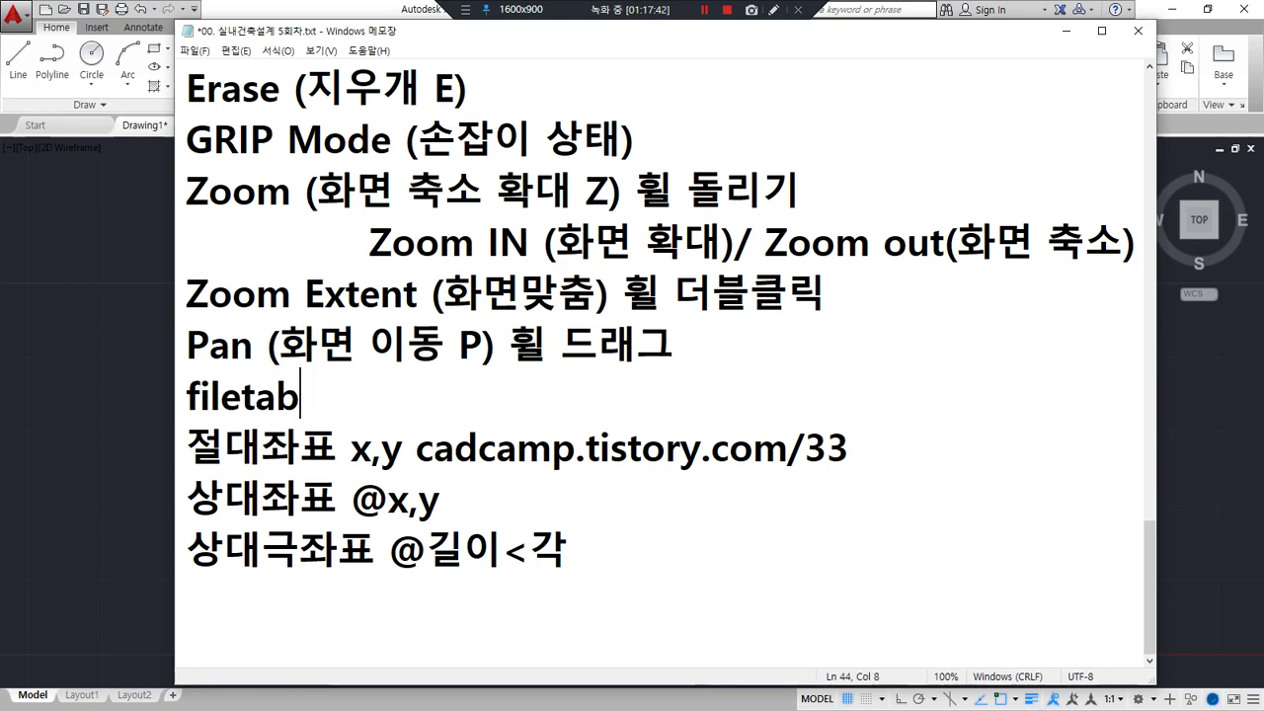
pyautogui.press('Return')
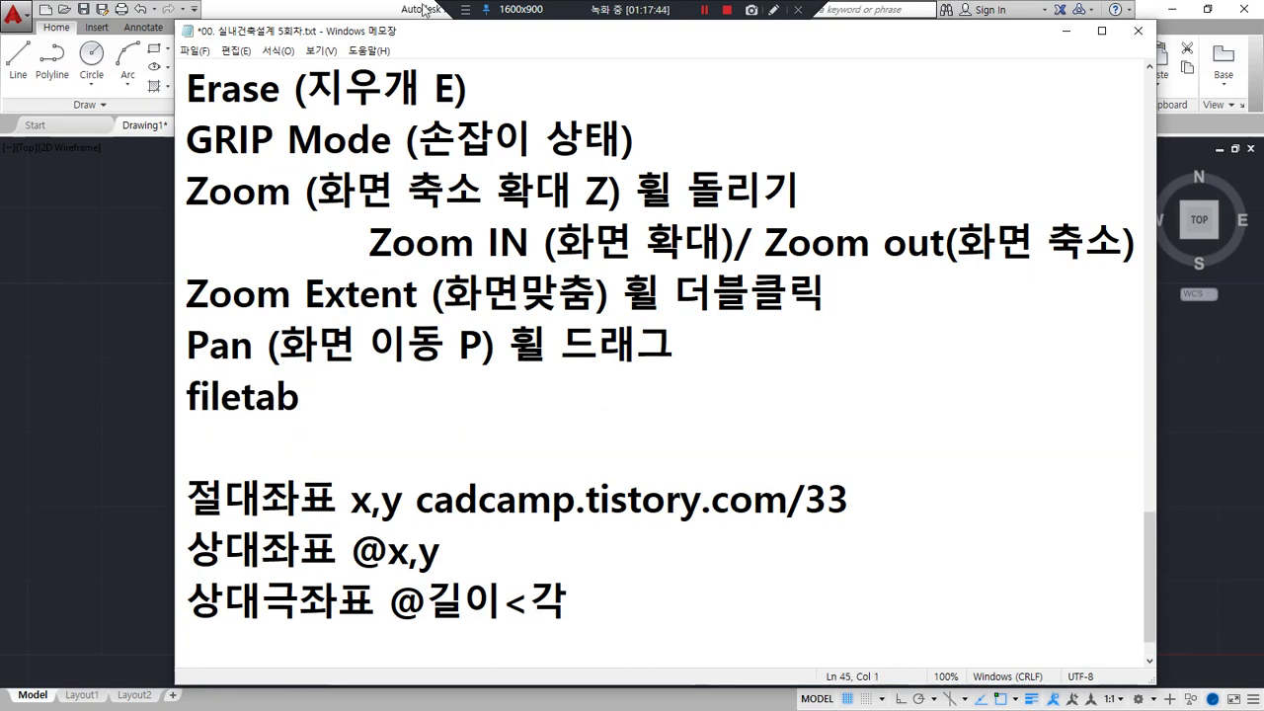
# Step: Switch back to AutoCAD, circle the Drawing1 file tab and the new-drawing control, and clear the marks
pyautogui.hotkey('alt', 'Tab')
pyautogui.moveTo(148, 174)
pyautogui.mouseDown()
pyautogui.moveTo(198, 107)
pyautogui.moveTo(234, 122)
pyautogui.moveTo(147, 175)
pyautogui.mouseUp()
pyautogui.moveTo(238, 141)
pyautogui.mouseDown()
pyautogui.moveTo(212, 131)
pyautogui.moveTo(242, 126)
pyautogui.moveTo(228, 135)
pyautogui.mouseUp()
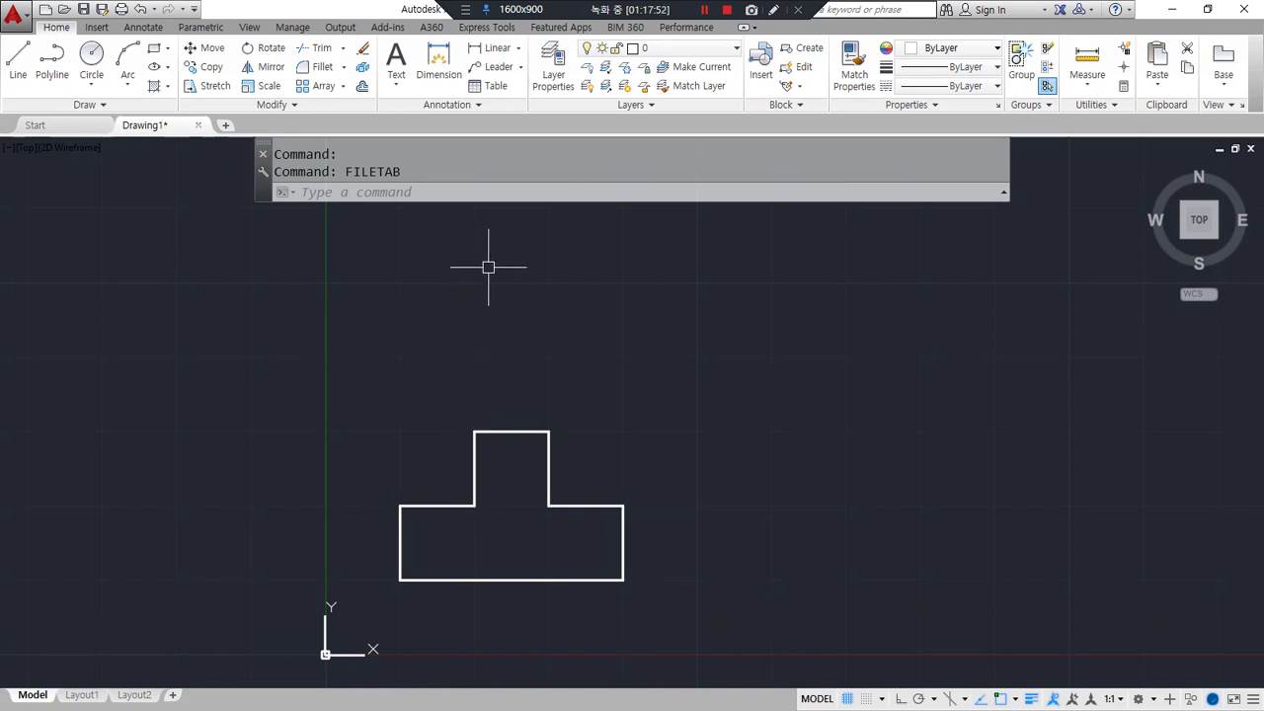
# Step: Start the Line command, circle its dynamic input prompt and label it Dyn with an arrow, clear the marks and cancel the command
pyautogui.write('l')
pyautogui.press('Return')
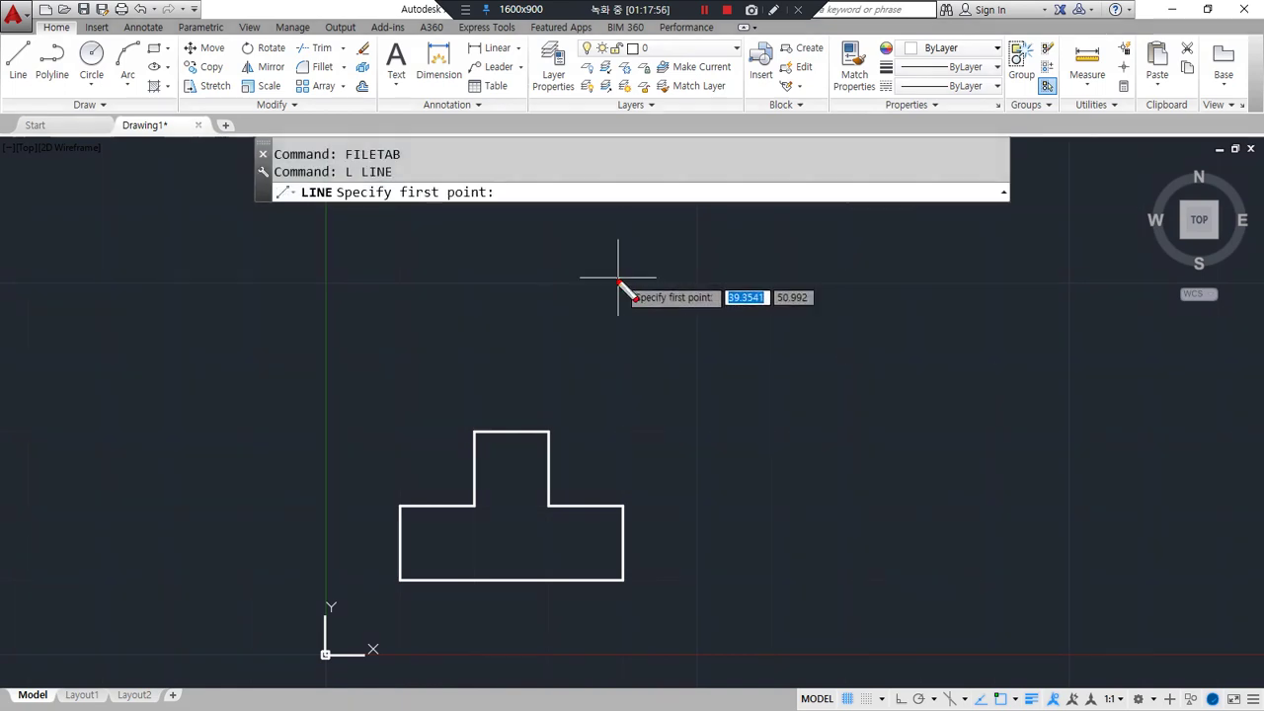
pyautogui.moveTo(755, 345)
pyautogui.mouseDown()
pyautogui.moveTo(668, 285)
pyautogui.moveTo(830, 289)
pyautogui.moveTo(761, 342)
pyautogui.moveTo(718, 346)
pyautogui.moveTo(718, 424)
pyautogui.mouseUp()
pyautogui.moveTo(695, 367); pyautogui.dragTo(745, 363)
pyautogui.moveTo(696, 444)
pyautogui.mouseDown()
pyautogui.moveTo(698, 482)
pyautogui.moveTo(761, 473)
pyautogui.moveTo(747, 499)
pyautogui.mouseUp()
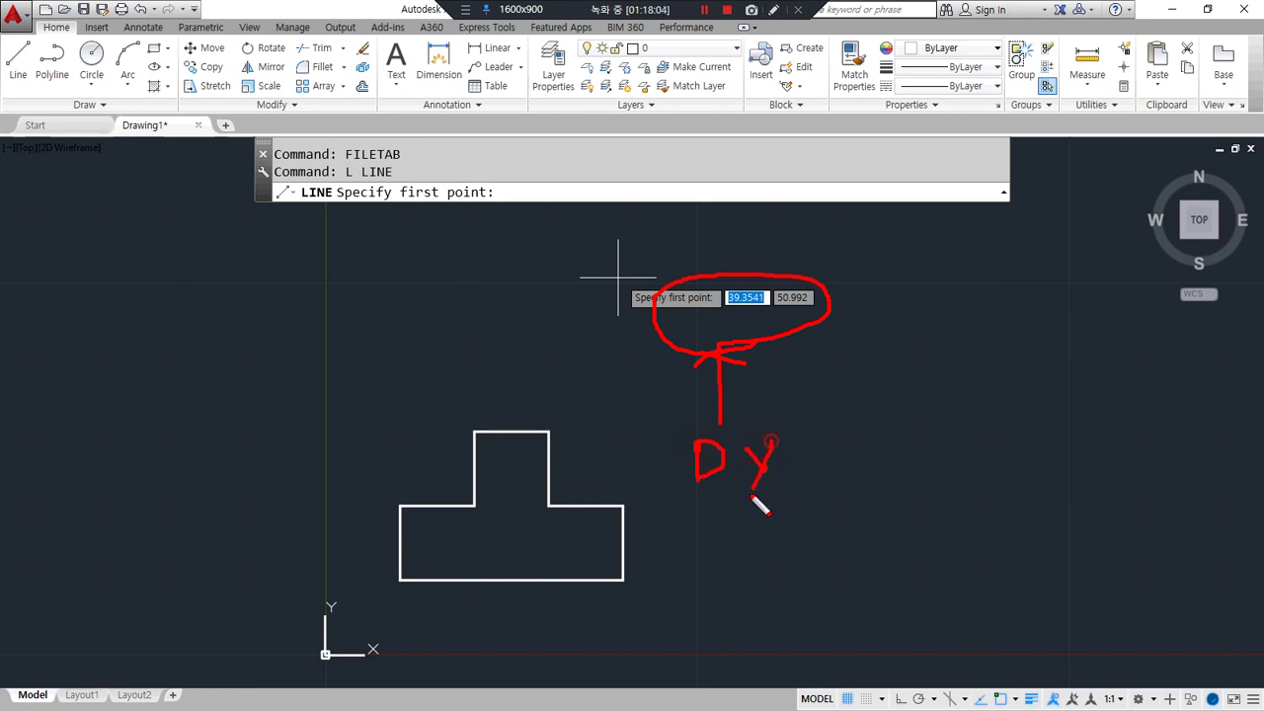
pyautogui.moveTo(795, 437); pyautogui.dragTo(823, 457)
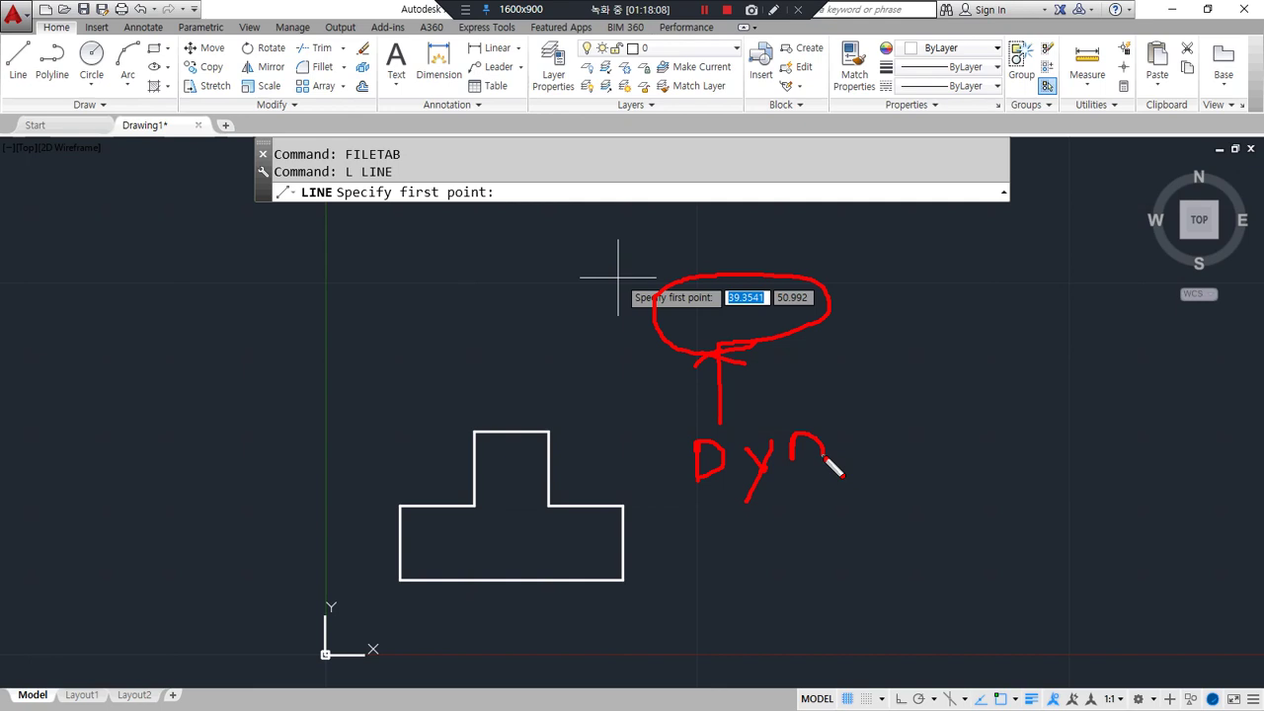
pyautogui.moveTo(825, 346)
pyautogui.mouseDown()
pyautogui.moveTo(647, 351)
pyautogui.moveTo(688, 354)
pyautogui.mouseUp()
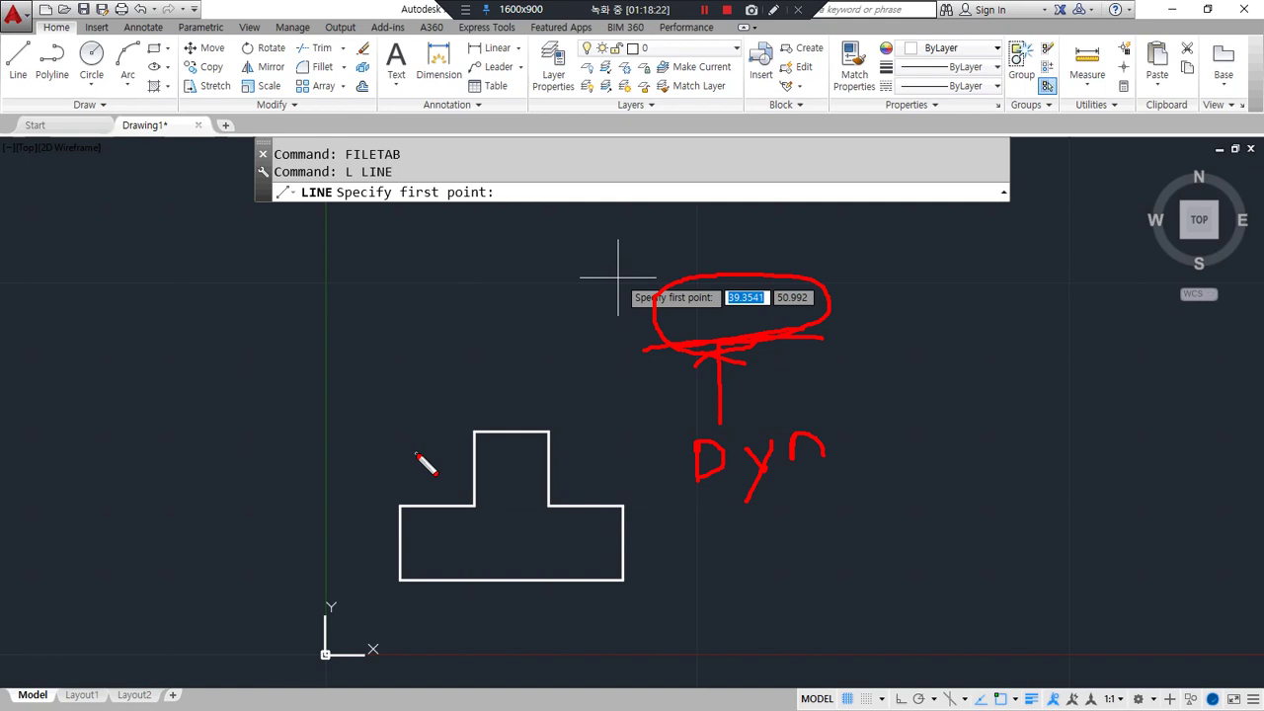
pyautogui.press('Escape')
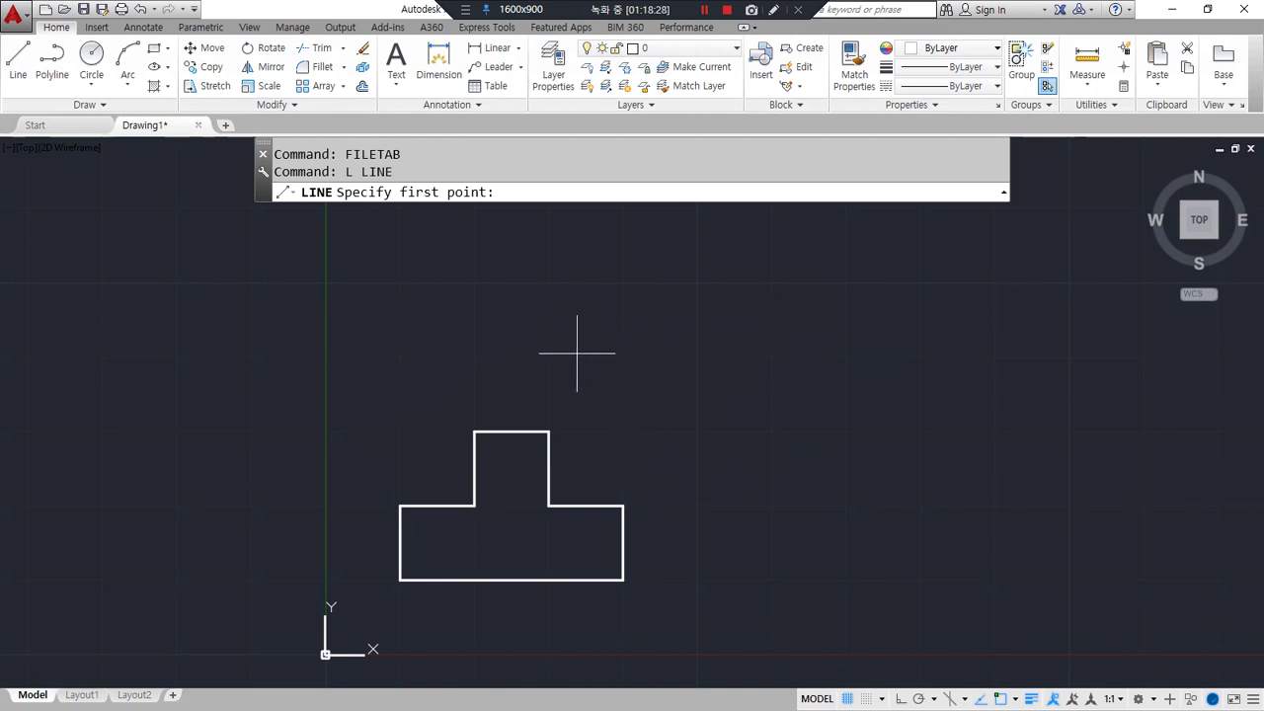
pyautogui.press('Escape')
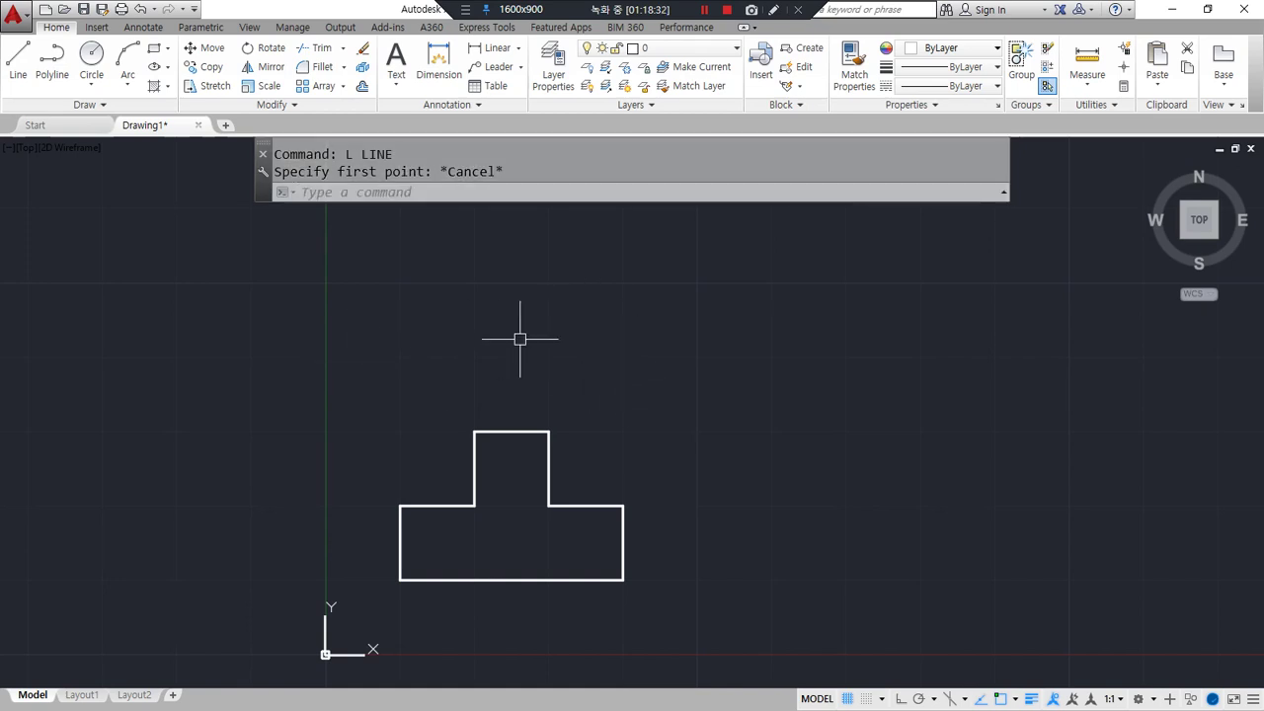
# Step: Start a test line from a point right of the T-shaped outline with dynamic input off, and cancel it
pyautogui.write('l')
pyautogui.press('Return')
pyautogui.click(686, 399)
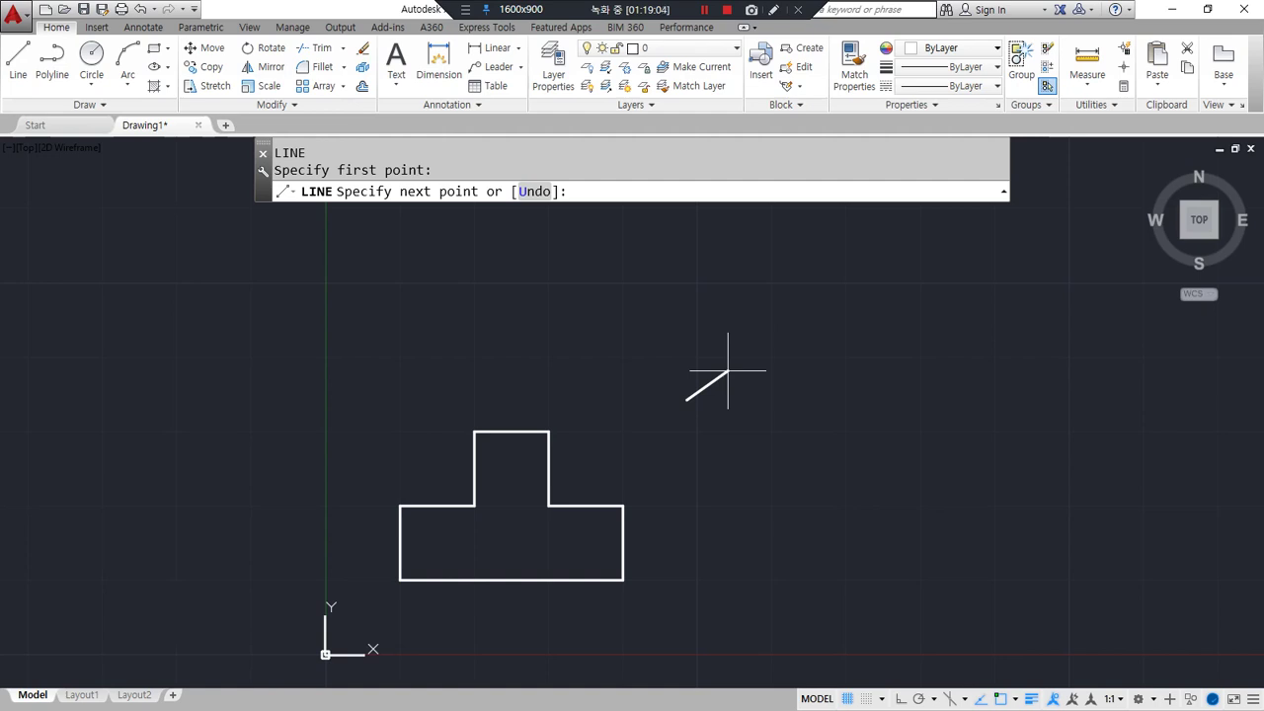
pyautogui.press('Escape')
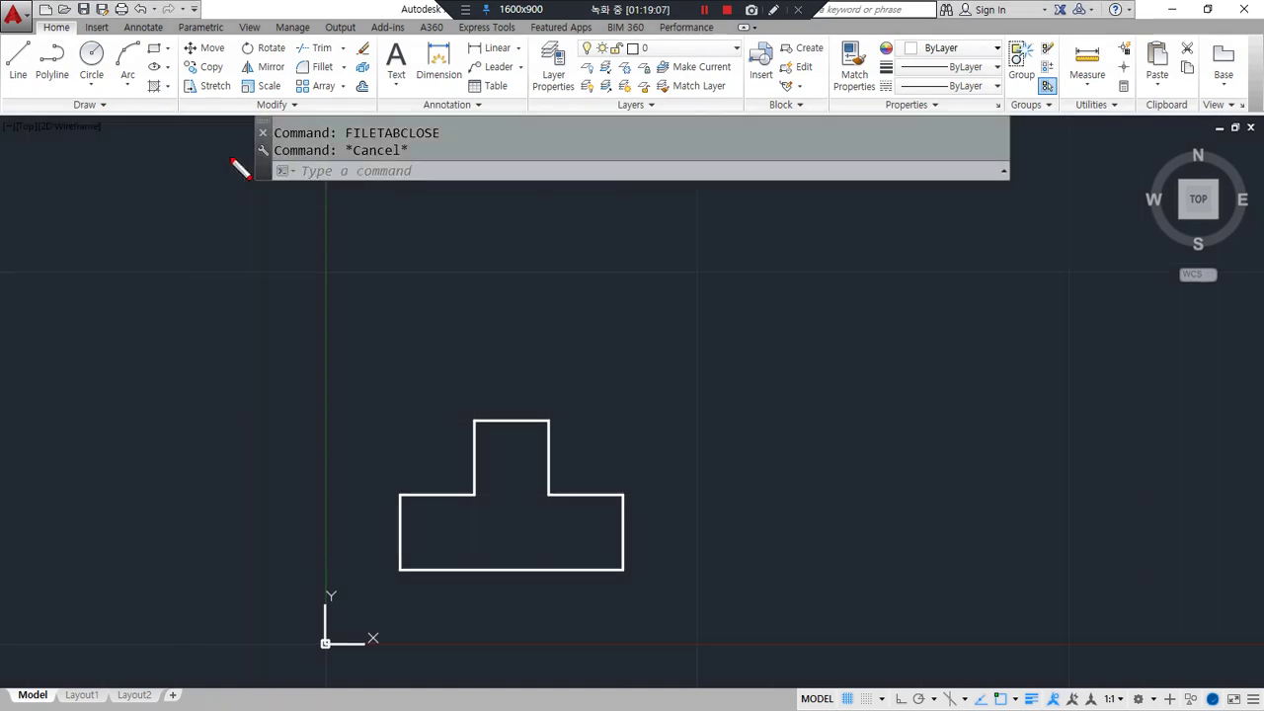
# Step: Mark the area of the hidden file tabs, and run FILETAB to turn the tabs back on and circle them
pyautogui.moveTo(201, 145)
pyautogui.mouseDown()
pyautogui.moveTo(92, 159)
pyautogui.moveTo(280, 91)
pyautogui.moveTo(497, 134)
pyautogui.moveTo(136, 178)
pyautogui.mouseUp()
pyautogui.press('Escape')
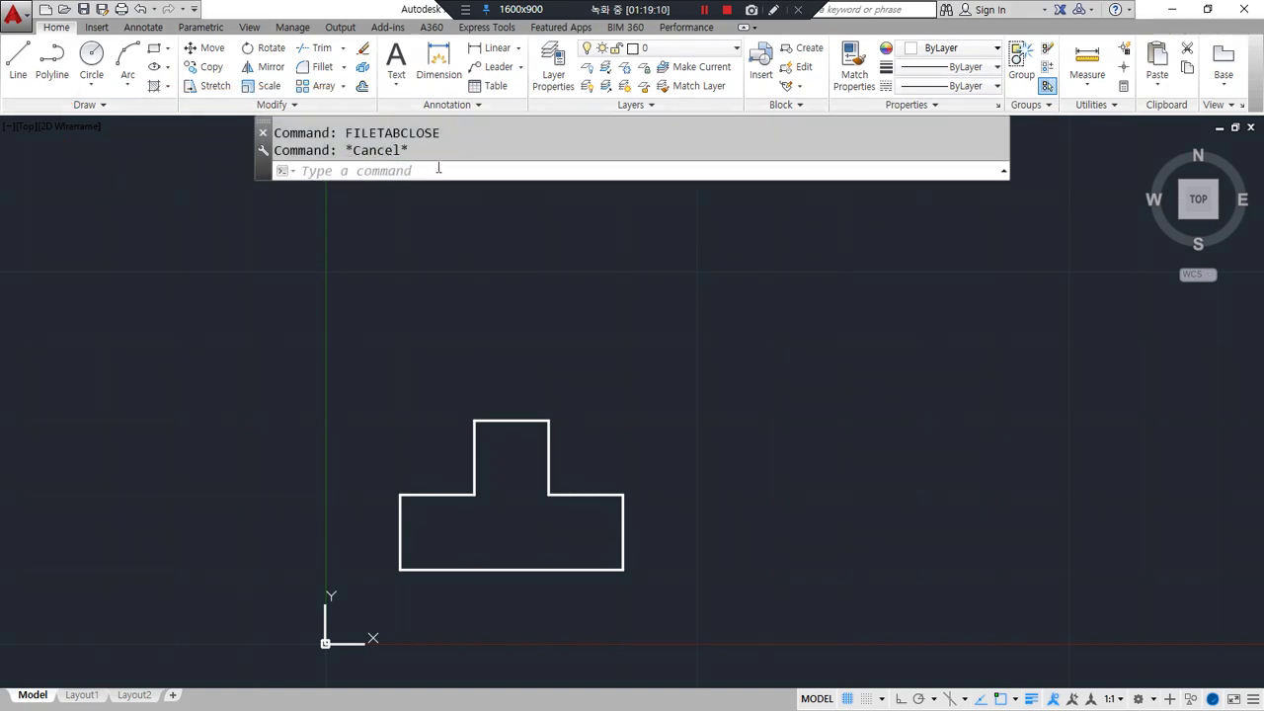
pyautogui.write('FILETAB')
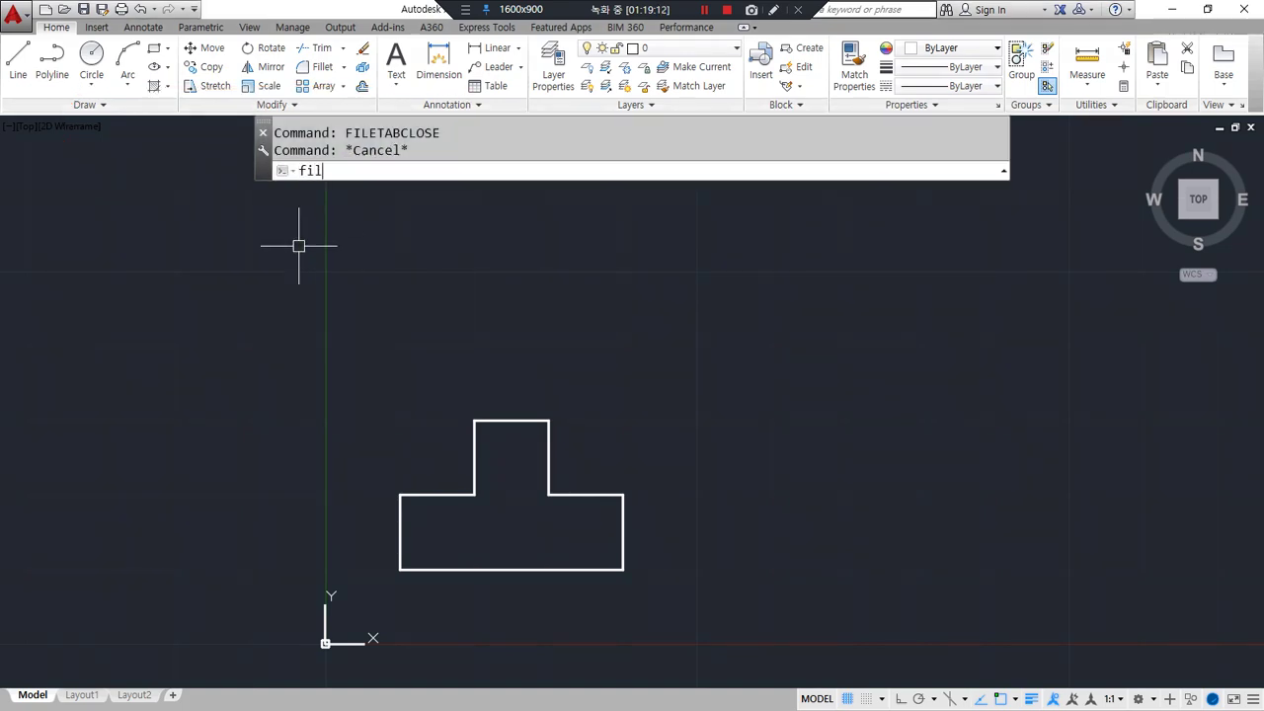
pyautogui.press('Return')
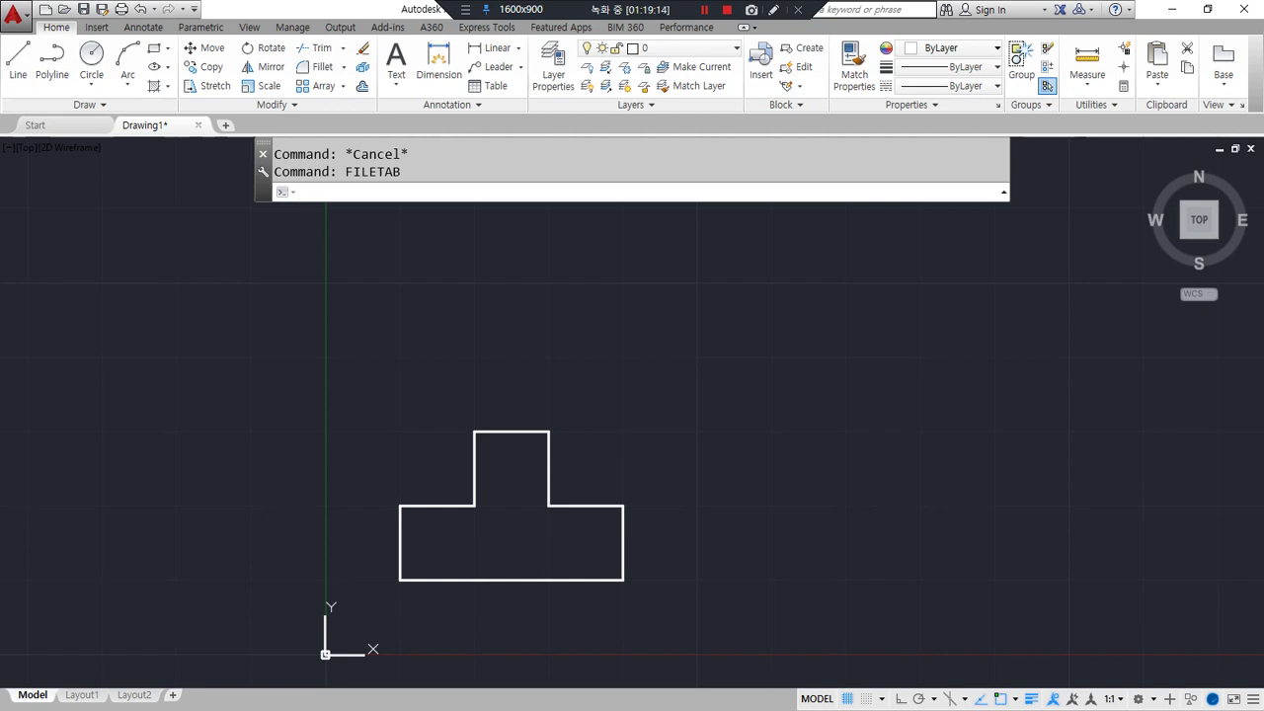
pyautogui.moveTo(148, 170)
pyautogui.mouseDown()
pyautogui.moveTo(186, 116)
pyautogui.moveTo(178, 156)
pyautogui.mouseUp()
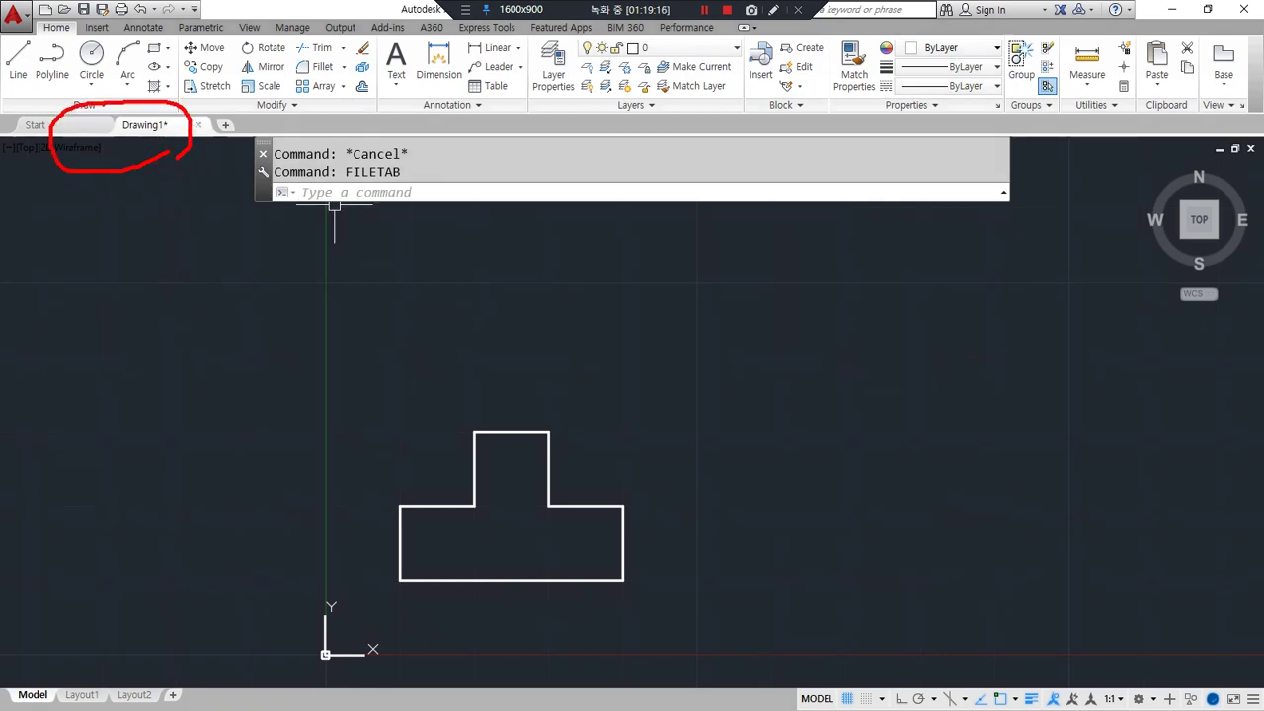
# Step: Switch to the Notepad notes, extend the filetab line to "filetab, filetabclose 파일탭 on/off", and add a blank line below the Dynamic Input line
pyautogui.hotkey('alt', 'Tab')
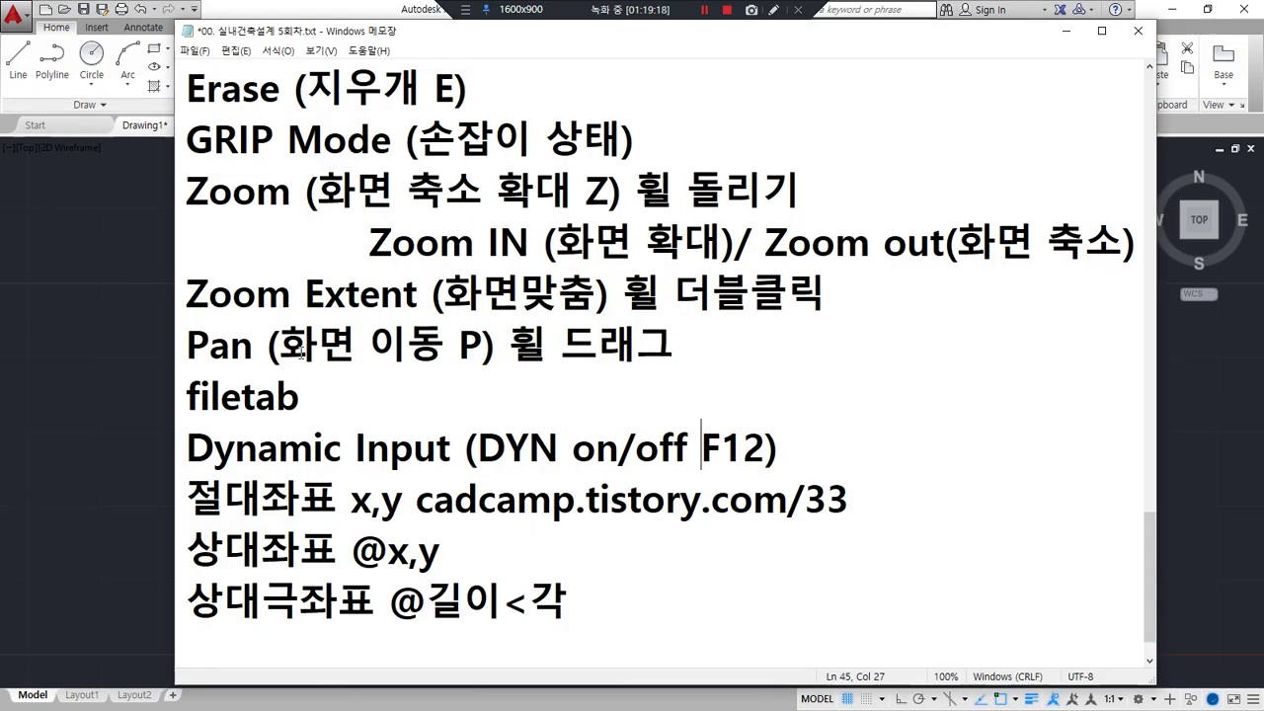
pyautogui.click(316, 400)
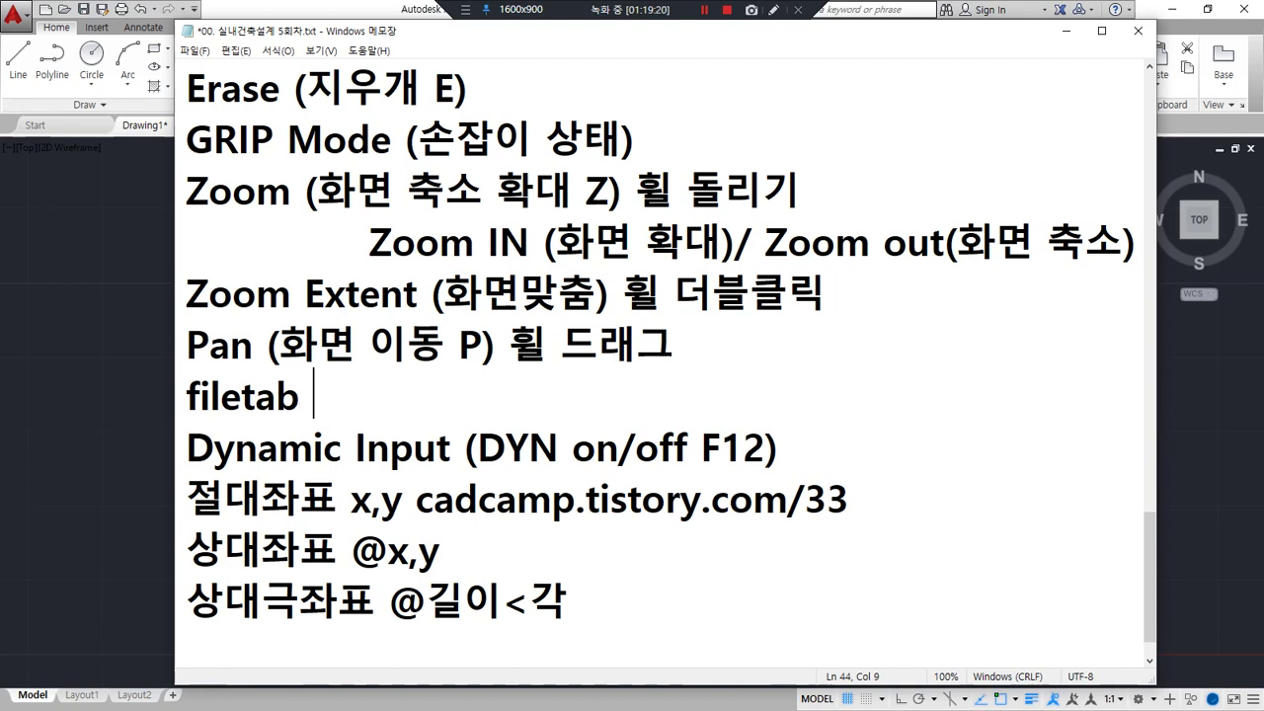
pyautogui.press('BackSpace')
pyautogui.write('filetablc')
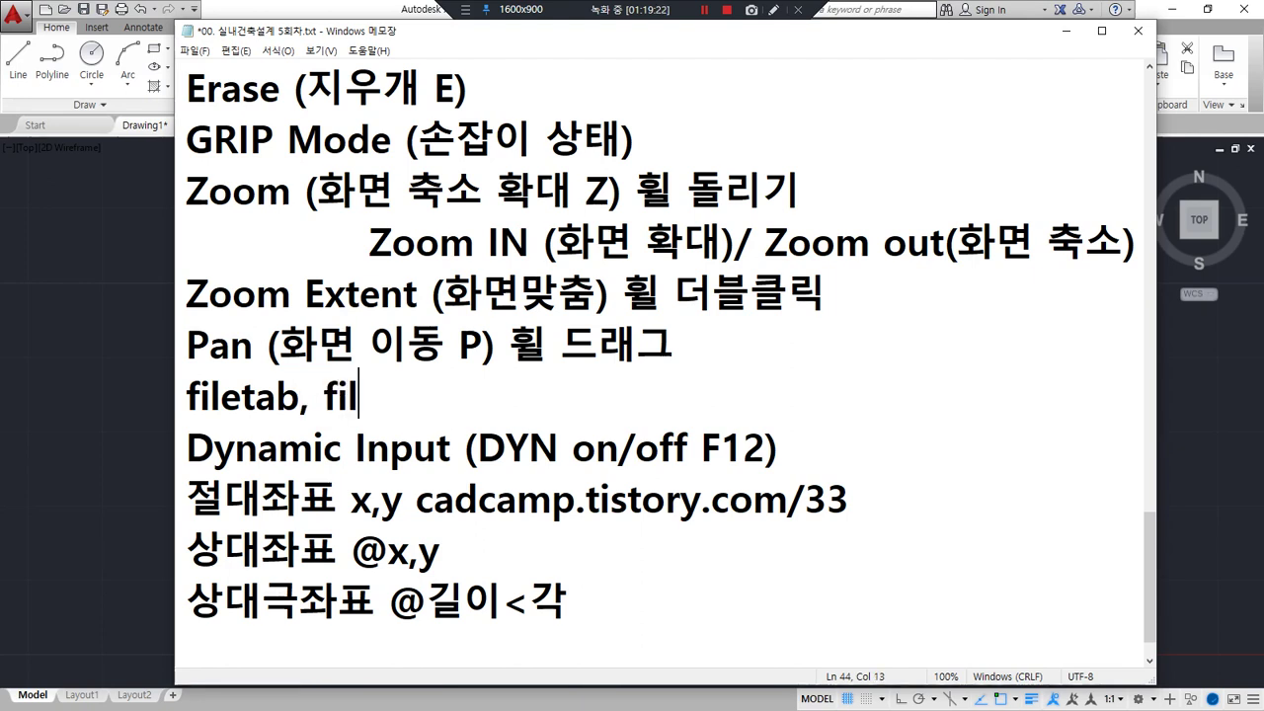
pyautogui.press('BackSpace')
pyautogui.press('BackSpace')
pyautogui.write('cl')
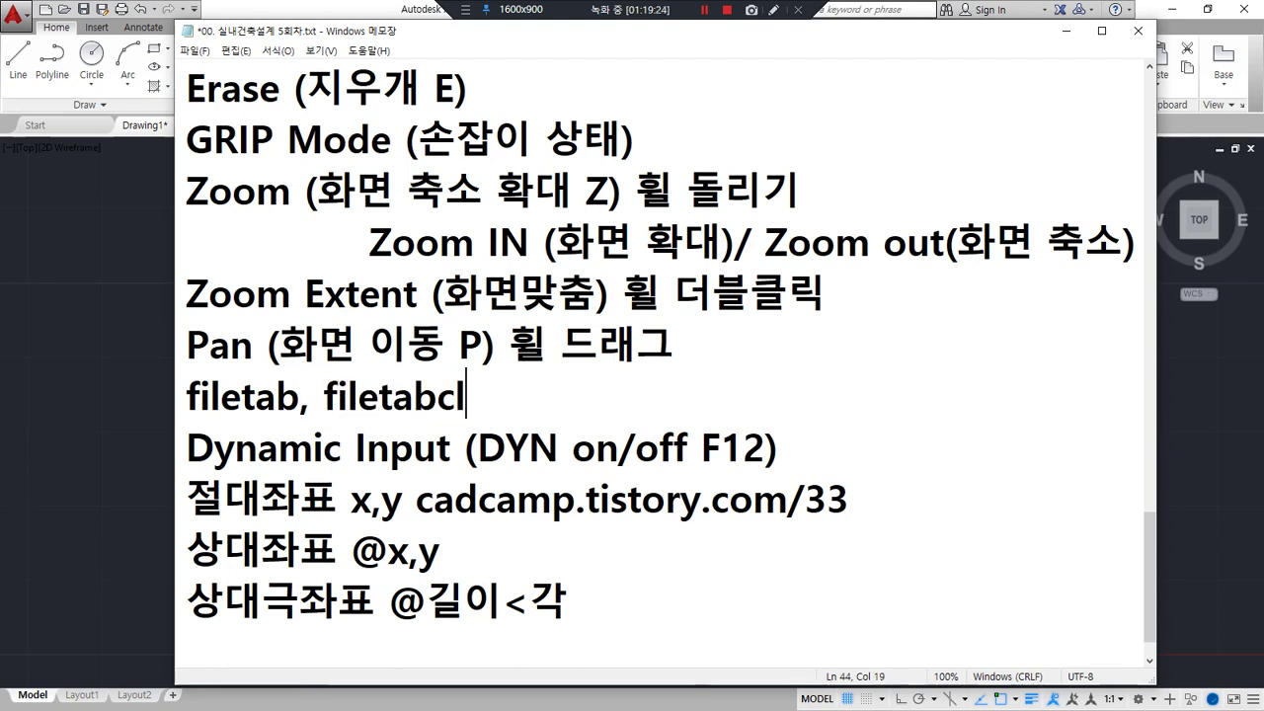
pyautogui.write('ose 파일탭')
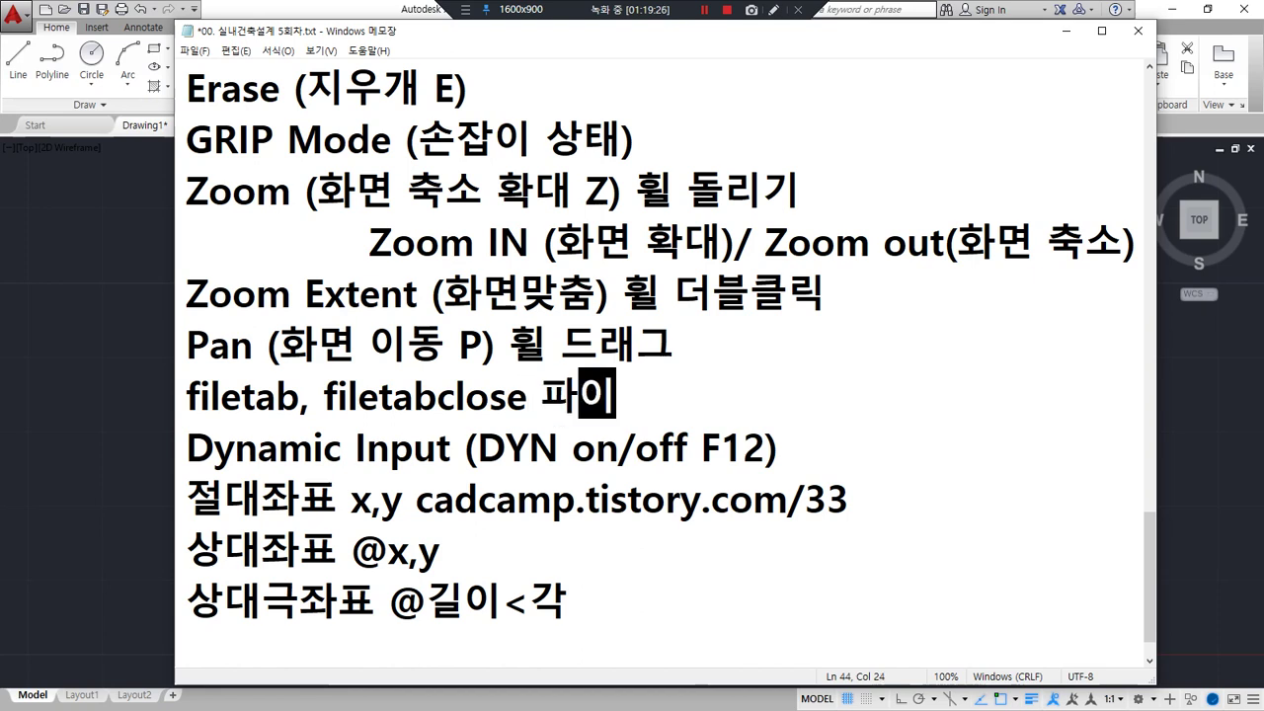
pyautogui.write(' on/')
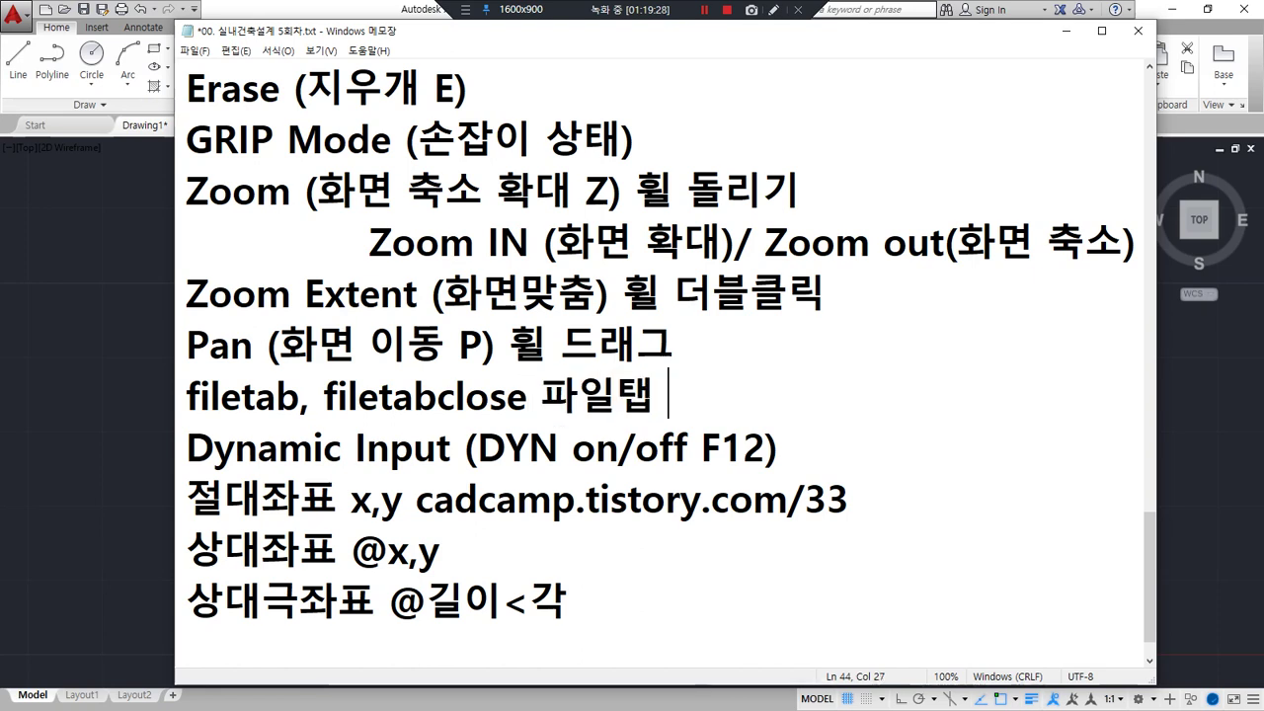
pyautogui.write('off')
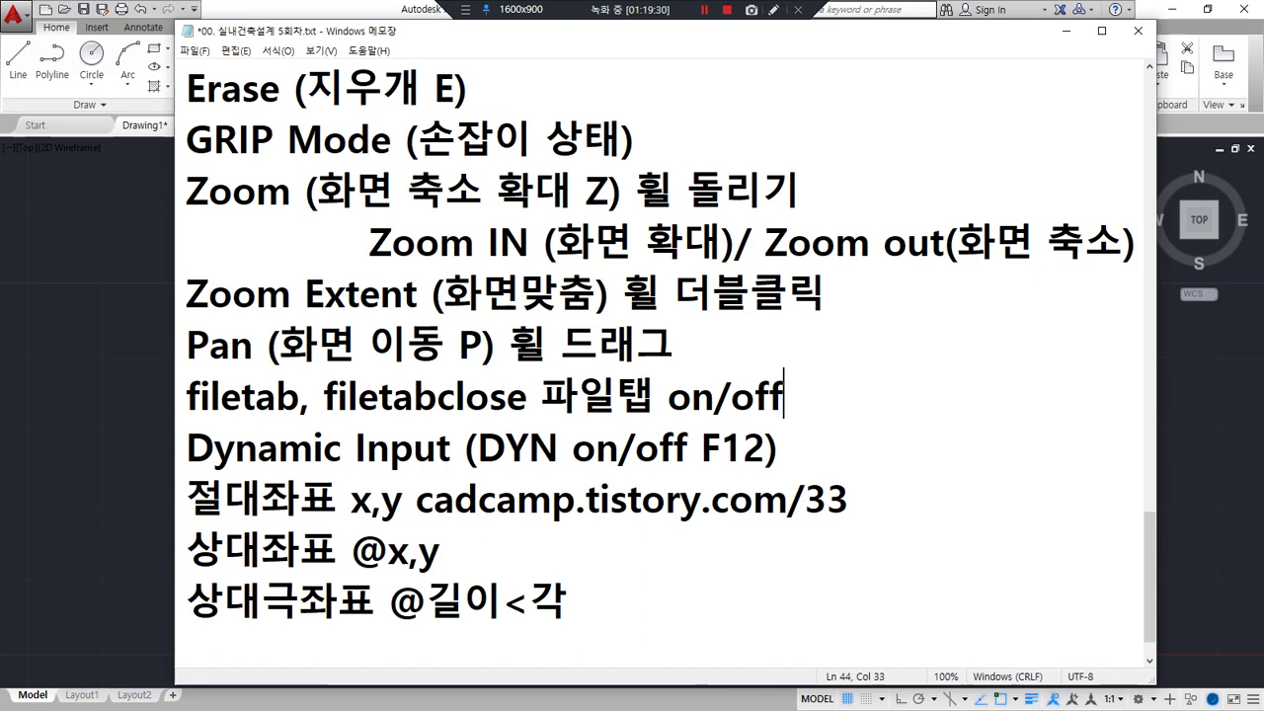
pyautogui.press('Down')
pyautogui.press('Return')
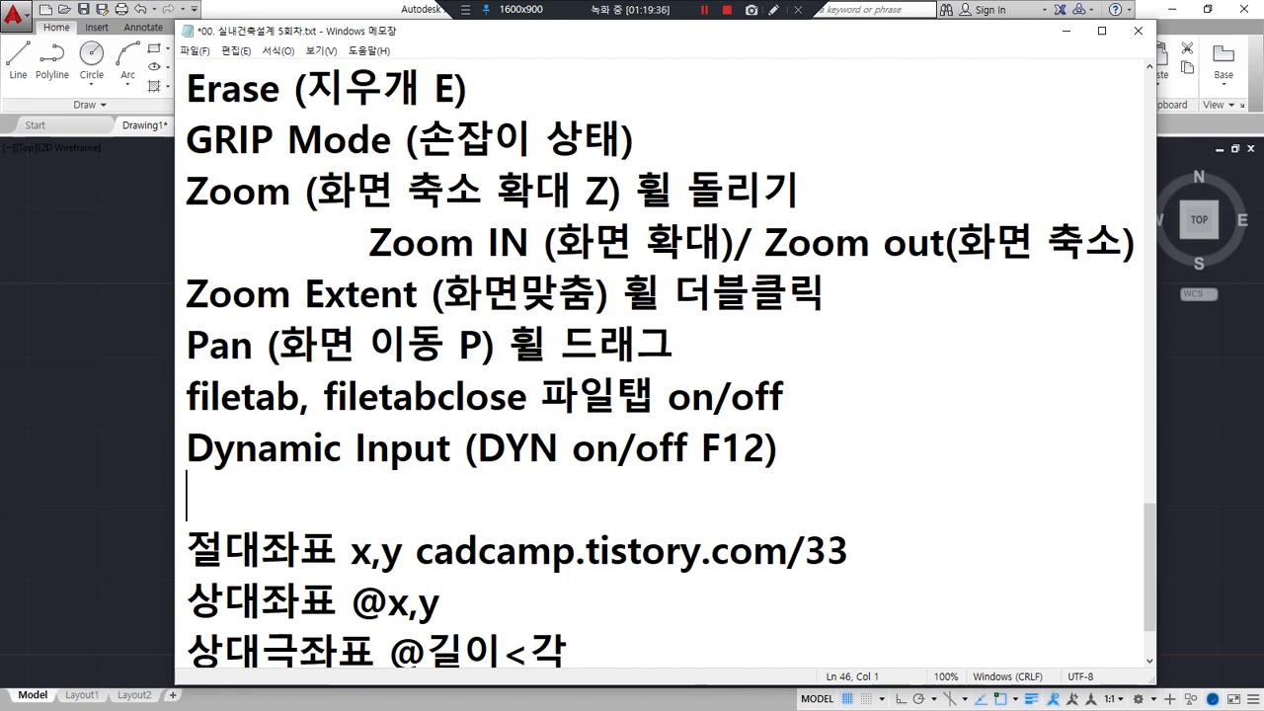
# Step: Mark F12 and off on the Dynamic Input line and on in the filetab line, and clear the marks
pyautogui.moveTo(765, 471); pyautogui.dragTo(691, 472)
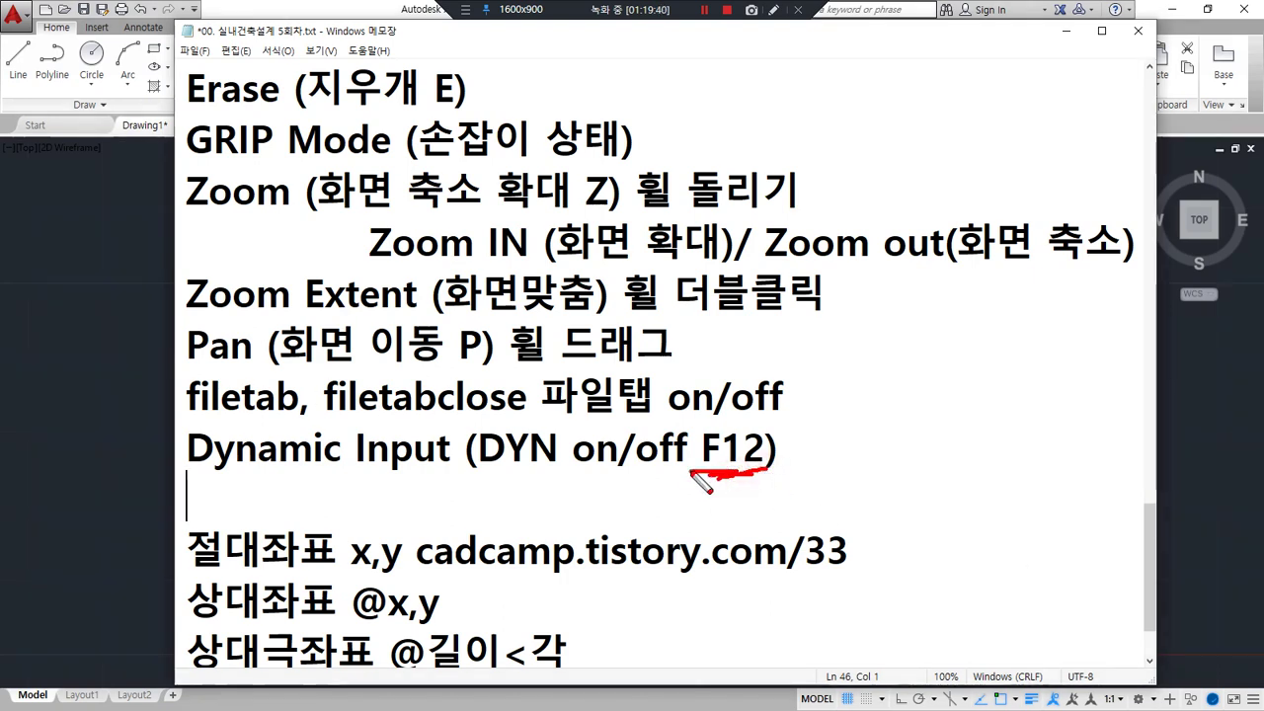
pyautogui.moveTo(691, 420)
pyautogui.mouseDown()
pyautogui.moveTo(682, 386)
pyautogui.moveTo(709, 421)
pyautogui.mouseUp()
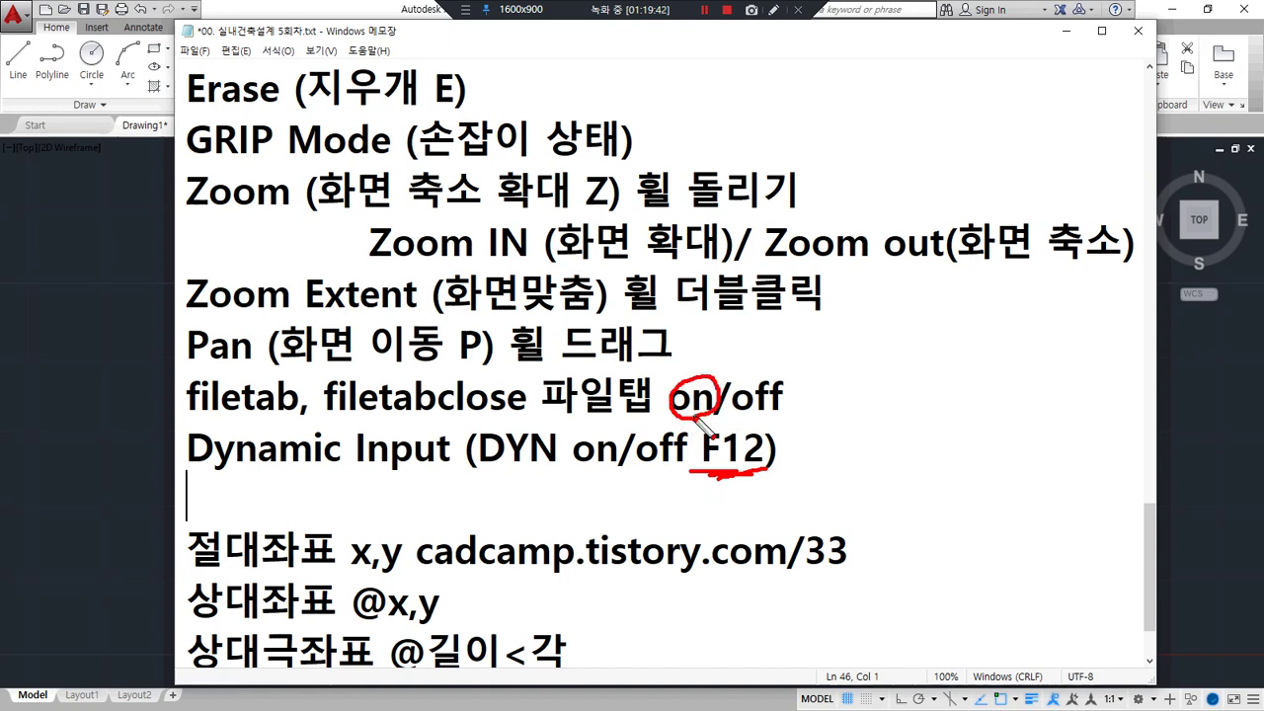
pyautogui.moveTo(694, 472); pyautogui.dragTo(629, 476)
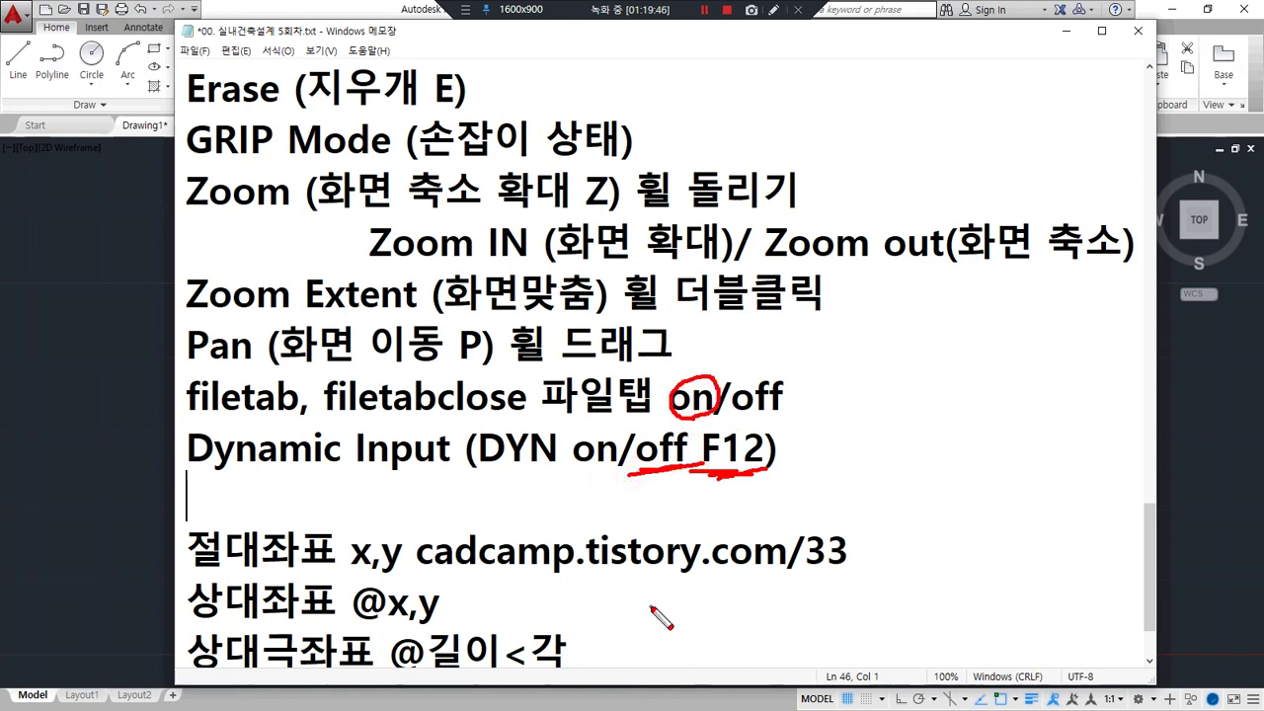
pyautogui.press('Escape')
# Step: Switch back to AutoCAD and create a new blank drawing, with the origin moved further into the drawing area
pyautogui.click(112, 313)
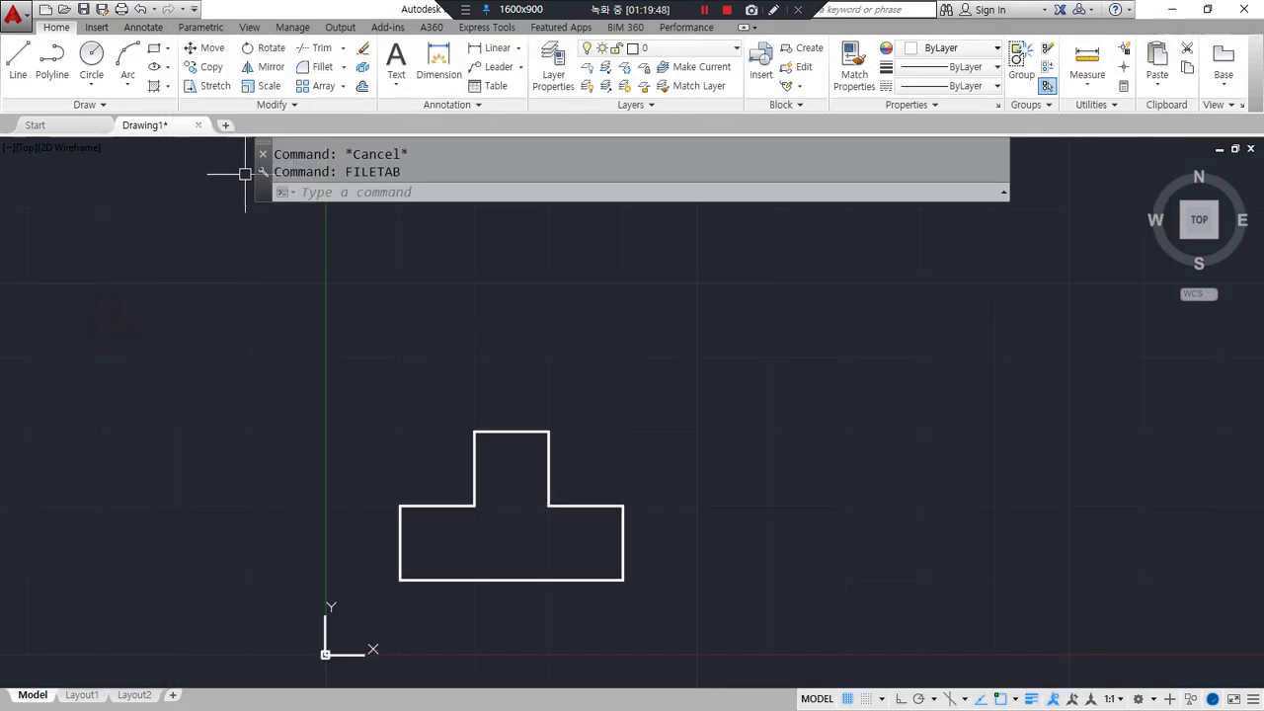
pyautogui.click(225, 126)
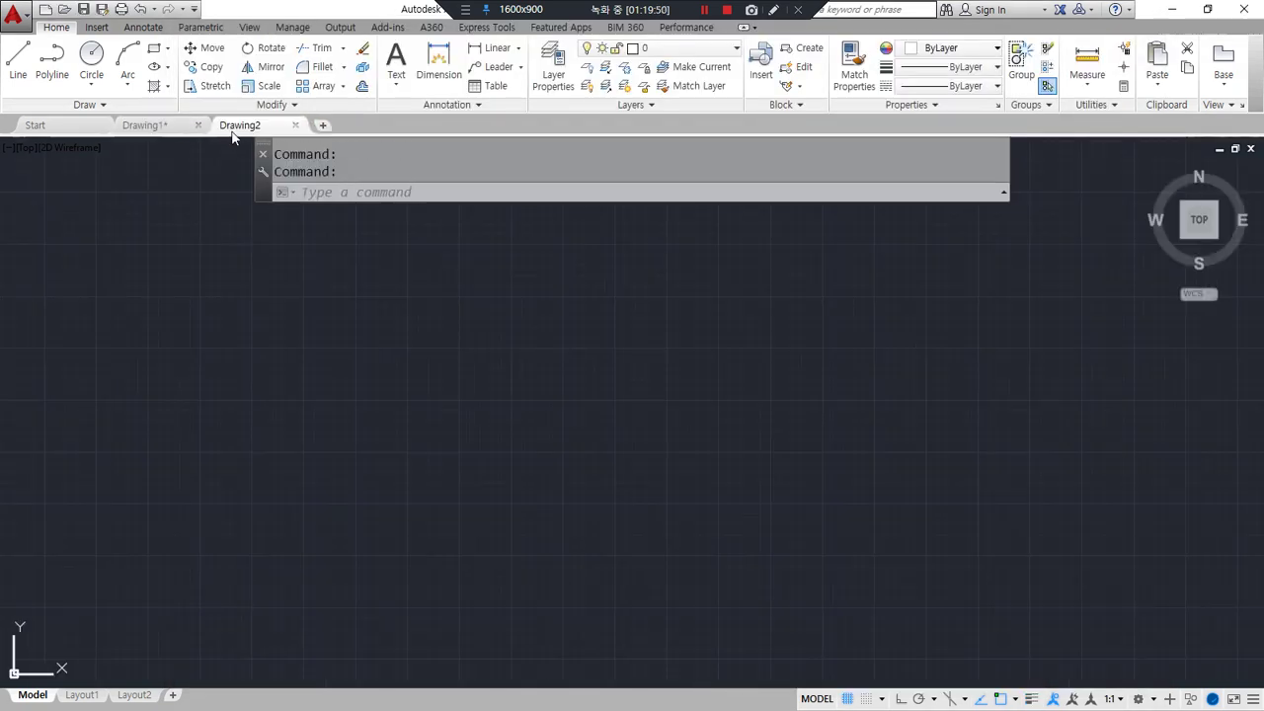
pyautogui.moveTo(258, 557); pyautogui.dragTo(338, 515, button='middle')
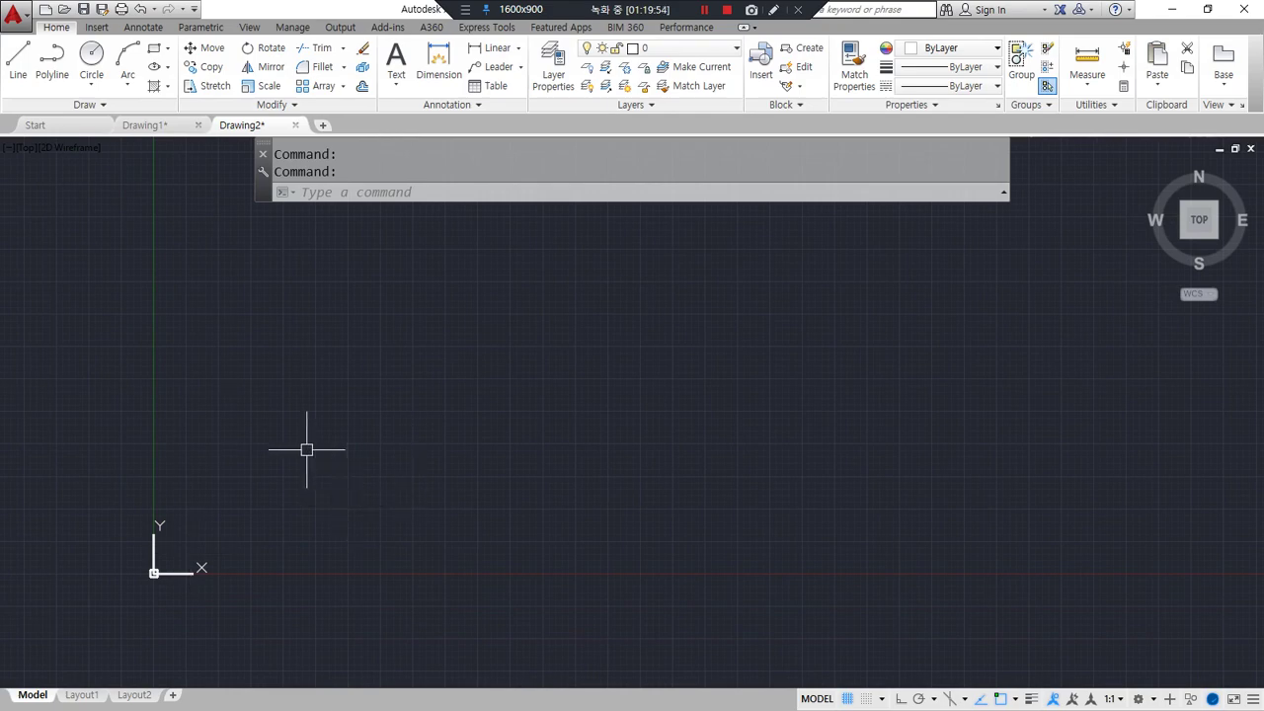
pyautogui.hotkey('alt', 'Tab')
pyautogui.click(553, 596)
pyautogui.scroll(-1, 553, 593)
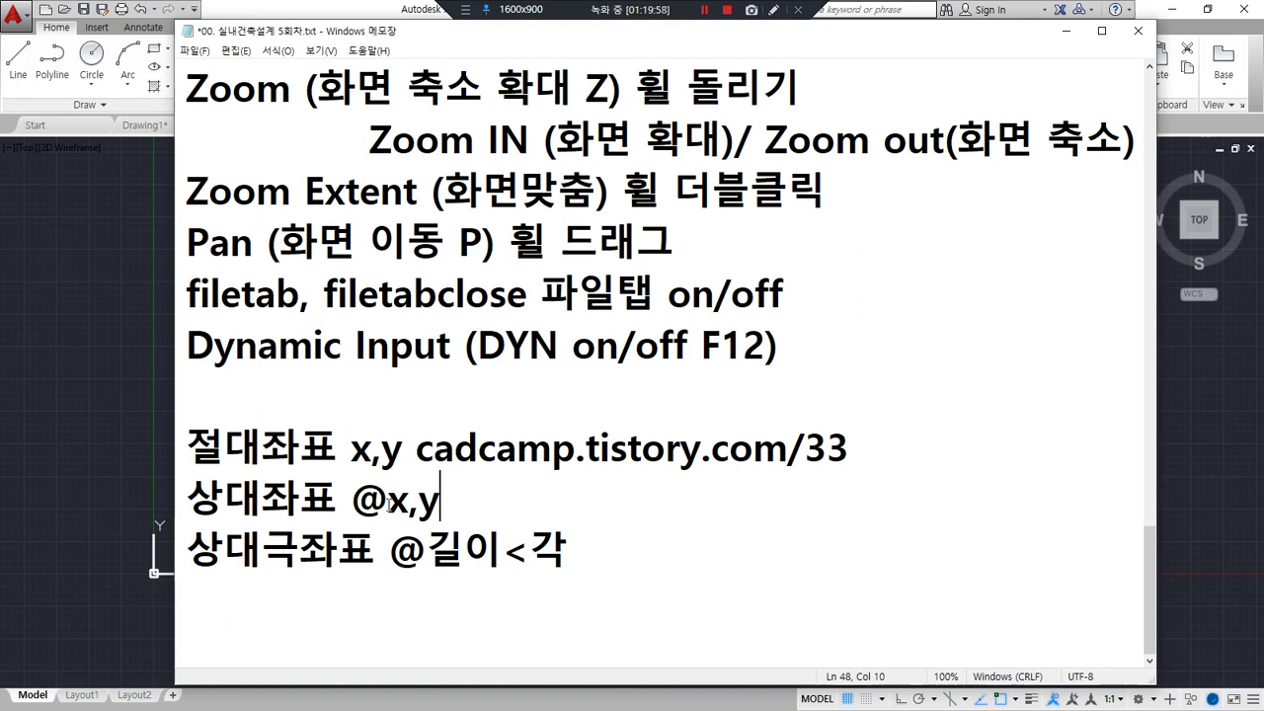
pyautogui.moveTo(387, 502); pyautogui.dragTo(446, 504)
pyautogui.click(516, 508)
pyautogui.write('@')
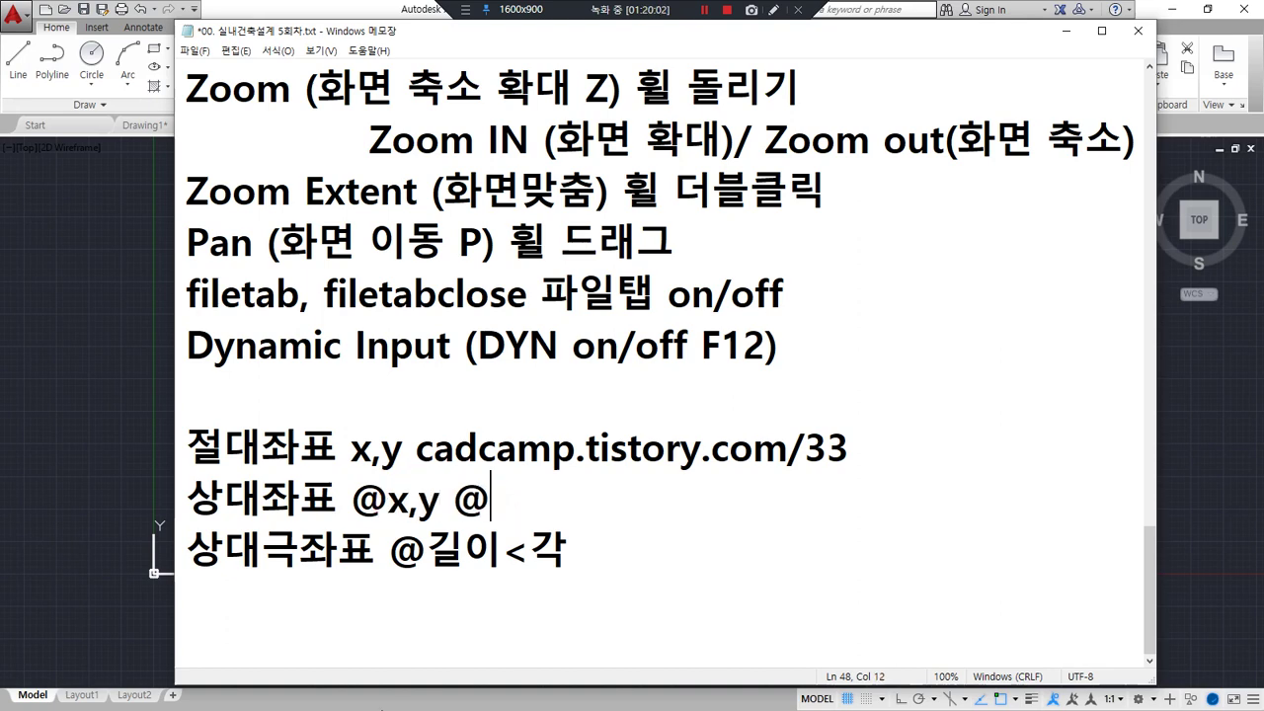
pyautogui.write('x방향의 길이,')
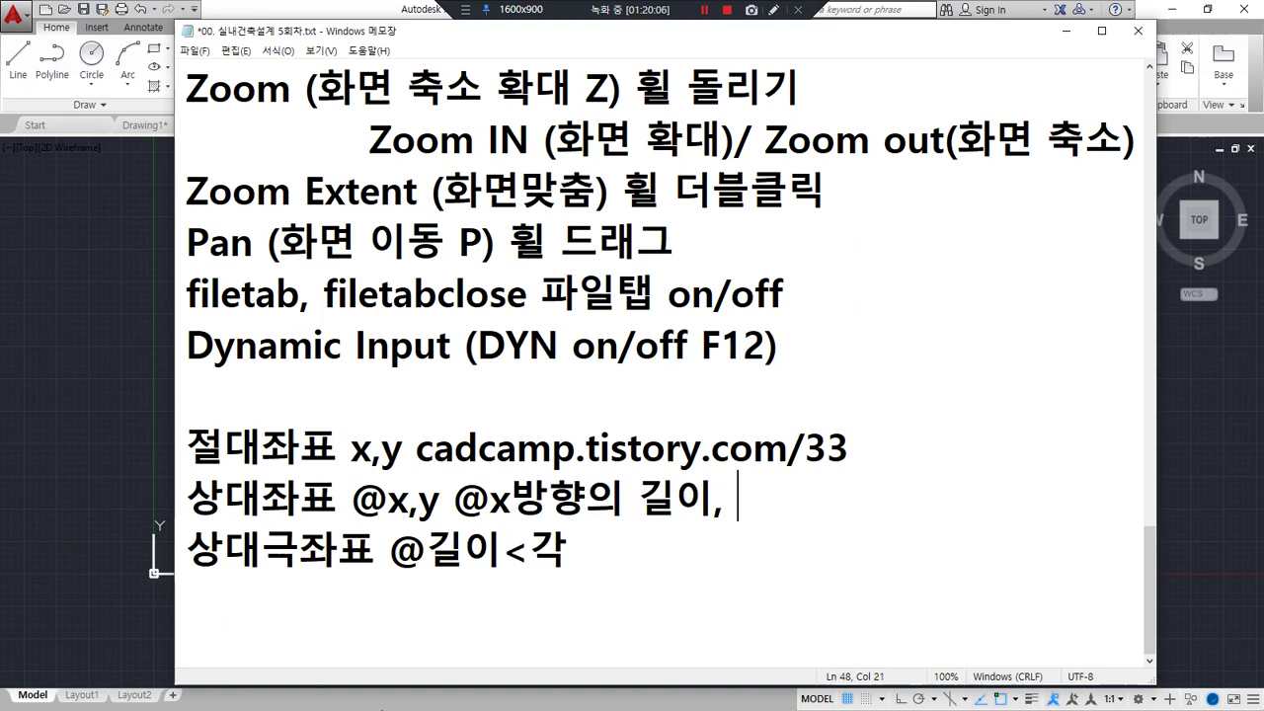
pyautogui.write(' y방')
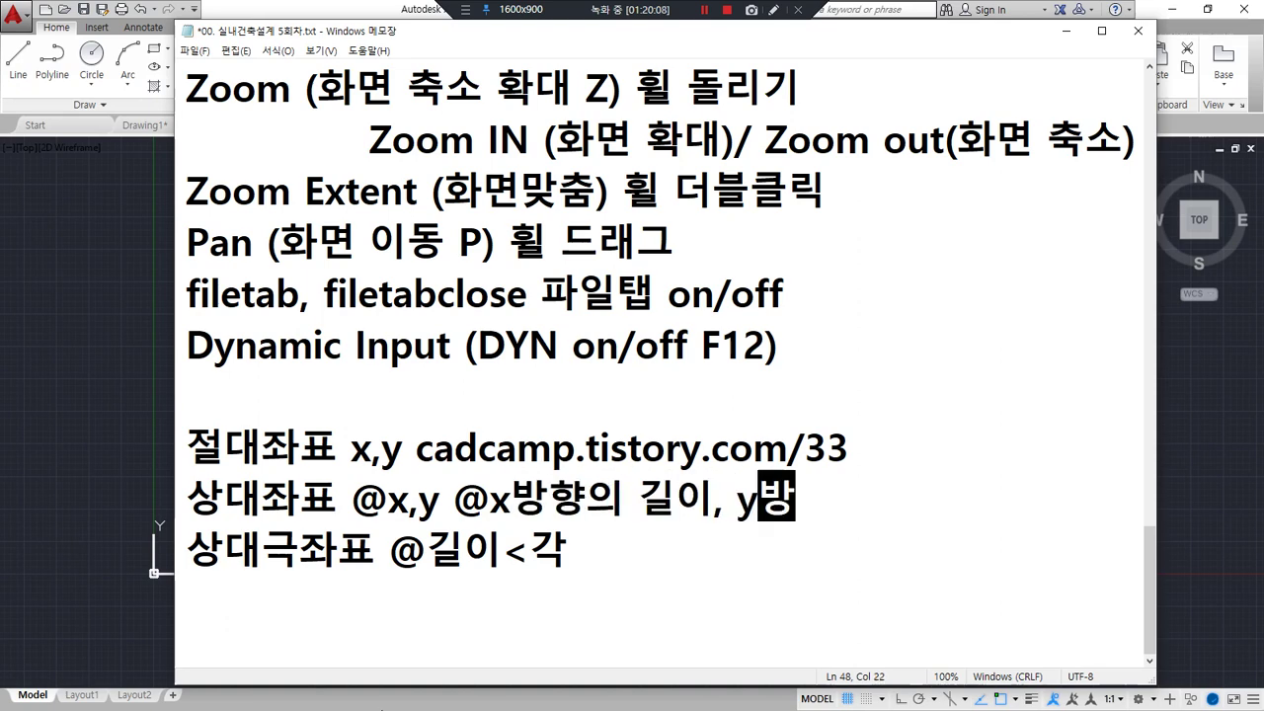
pyautogui.write('향의 길이')
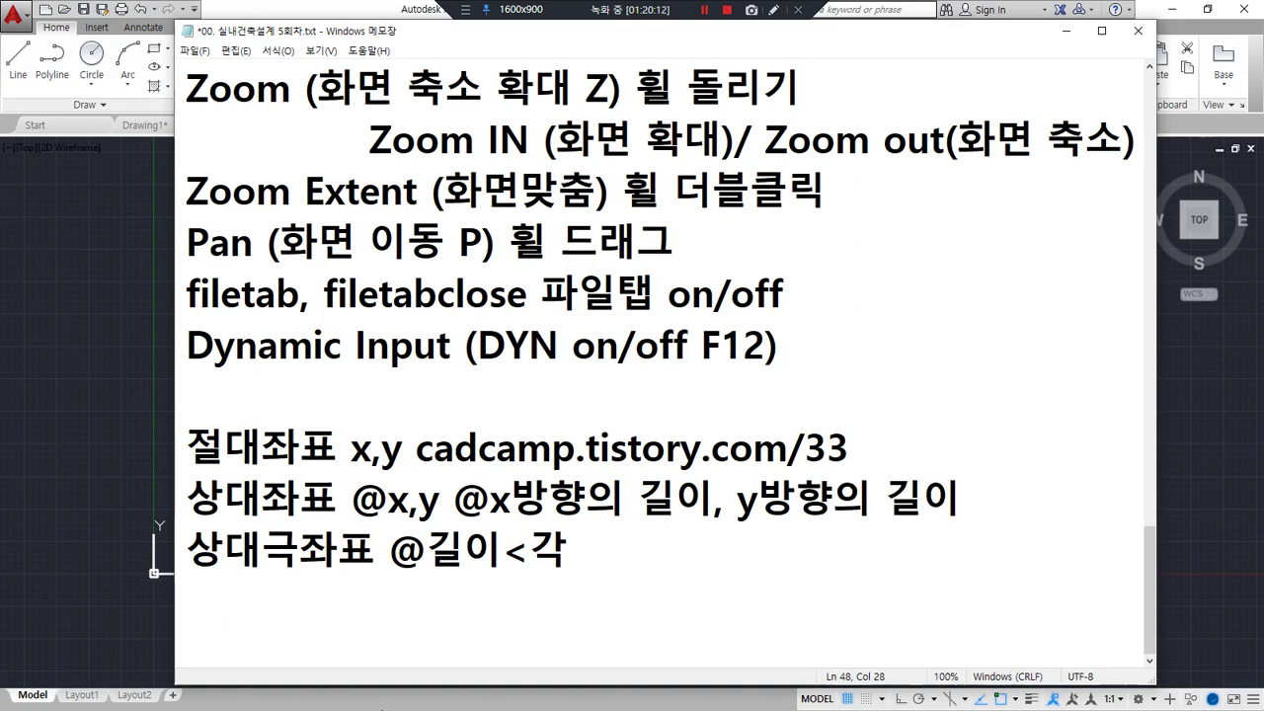
# Step: Underline the x and y length descriptions, mark the @ signs and 상대 in both relative coordinate lines, and clear the marks
pyautogui.moveTo(491, 524); pyautogui.dragTo(960, 518)
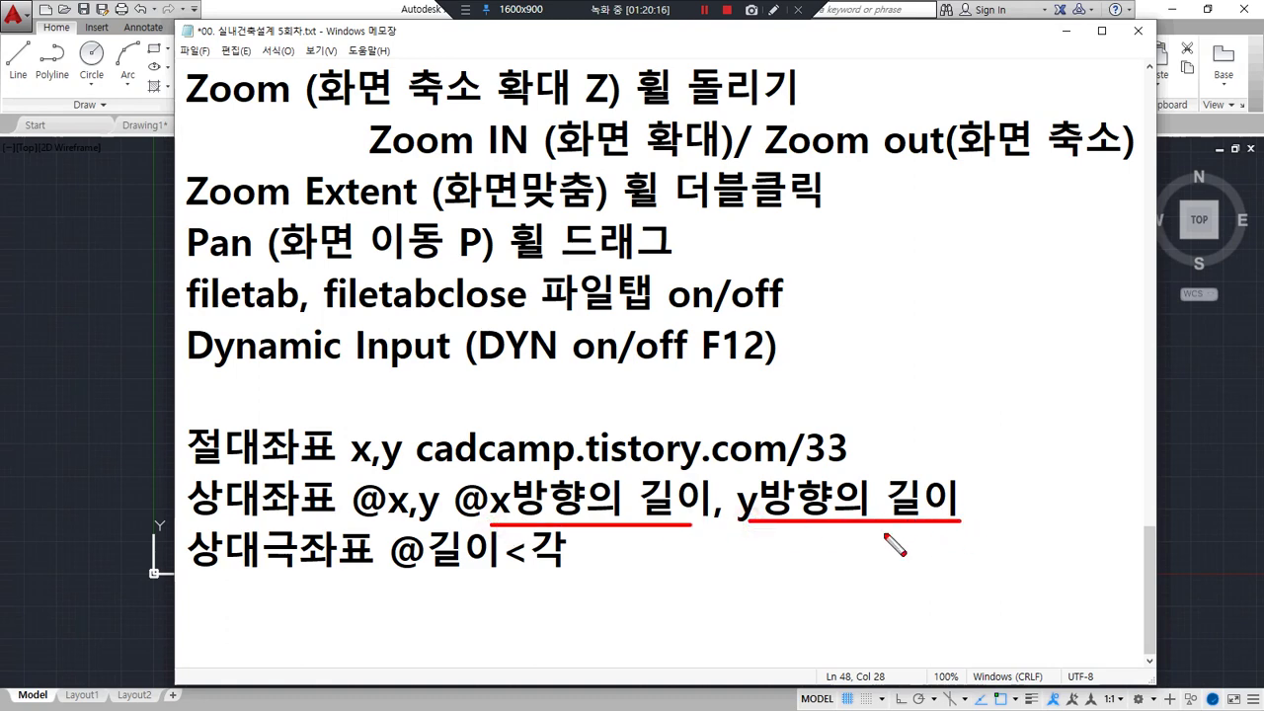
pyautogui.moveTo(384, 515)
pyautogui.mouseDown()
pyautogui.moveTo(353, 480)
pyautogui.moveTo(385, 512)
pyautogui.moveTo(393, 555)
pyautogui.moveTo(428, 559)
pyautogui.mouseUp()
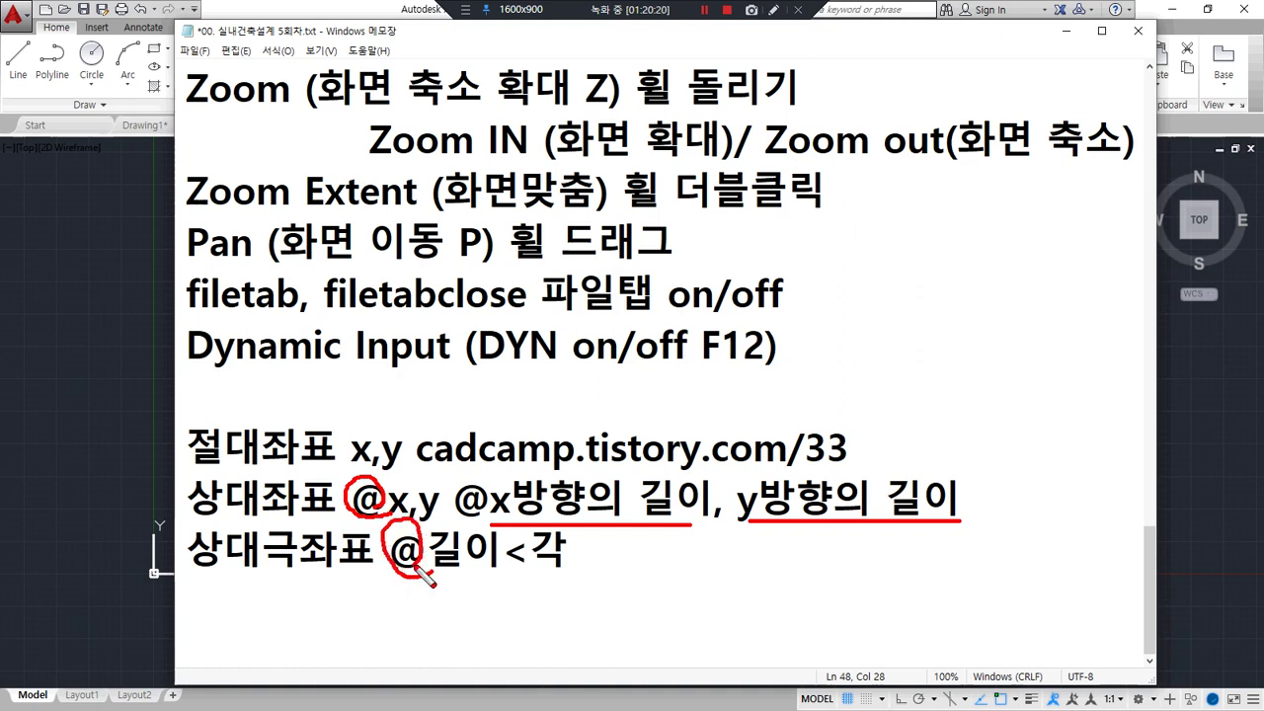
pyautogui.moveTo(259, 514); pyautogui.dragTo(203, 520)
pyautogui.moveTo(245, 567); pyautogui.dragTo(180, 569)
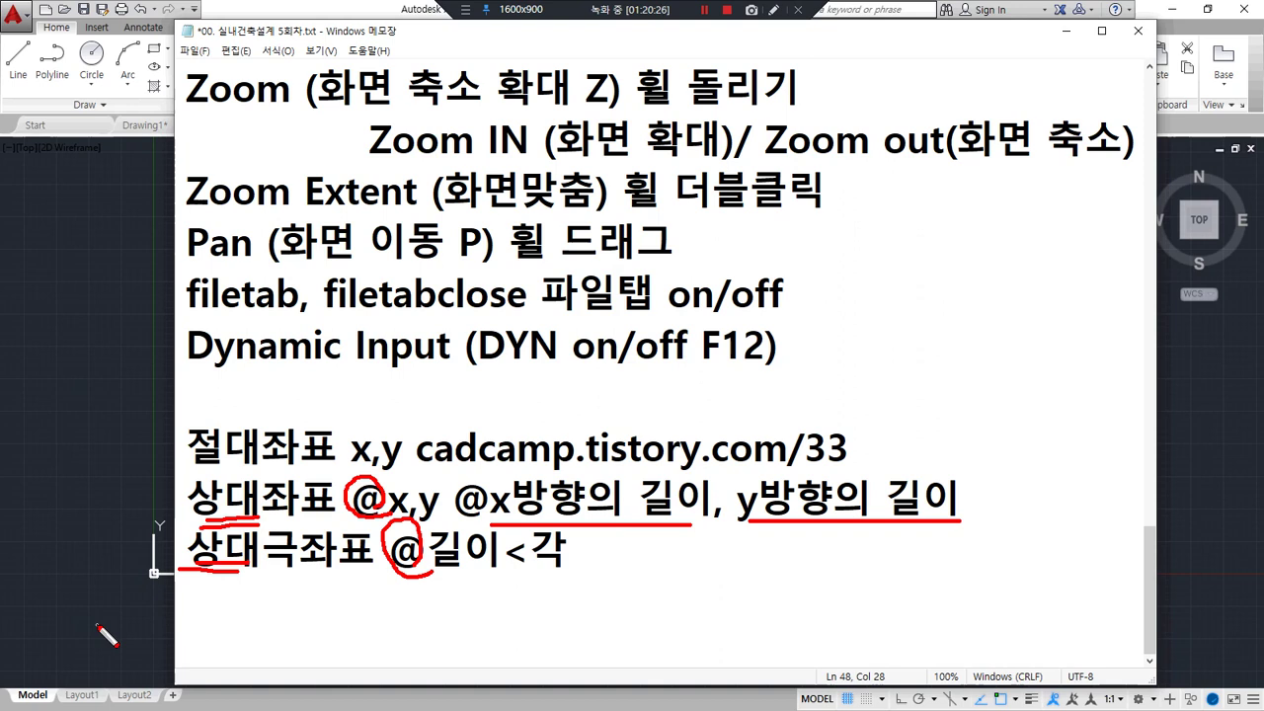
pyautogui.press('Escape')
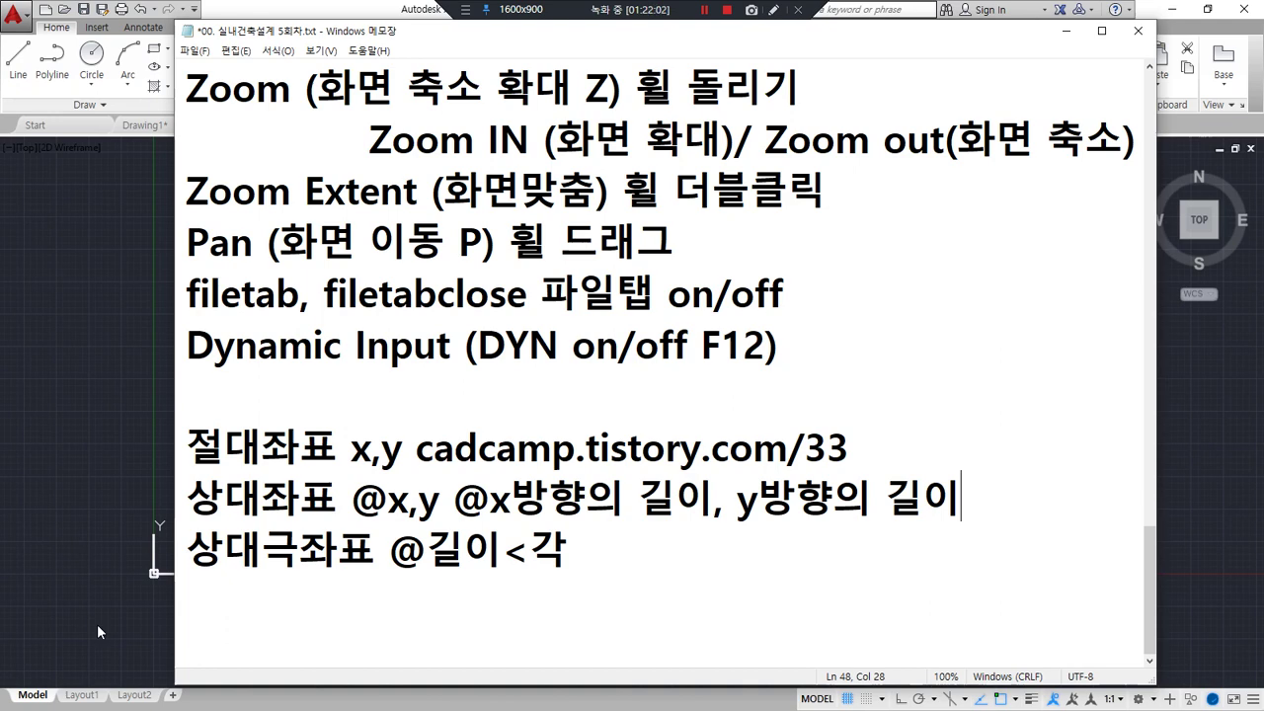
# Step: Switch to the image viewer, display the absolute coordinate diagram full screen and enlarge it
pyautogui.hotkey('alt', 'Tab')
pyautogui.moveTo(388, 268); pyautogui.dragTo(648, 524)
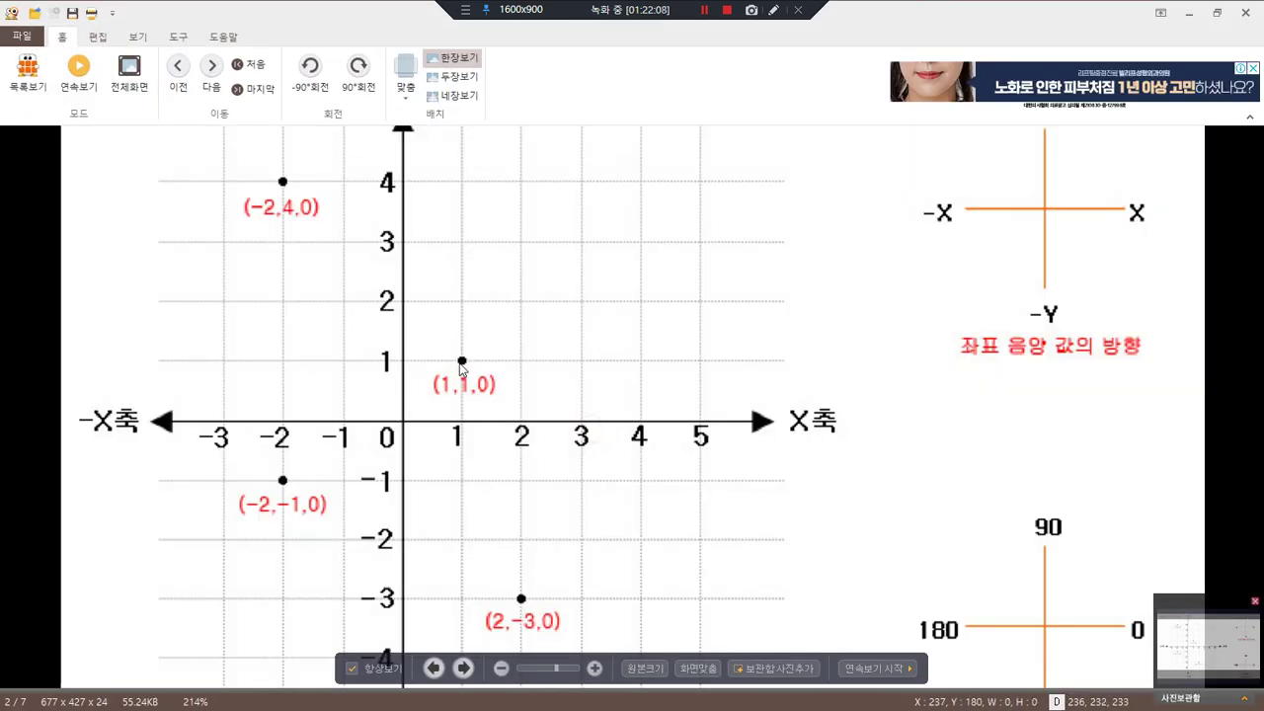
pyautogui.click(150, 91)
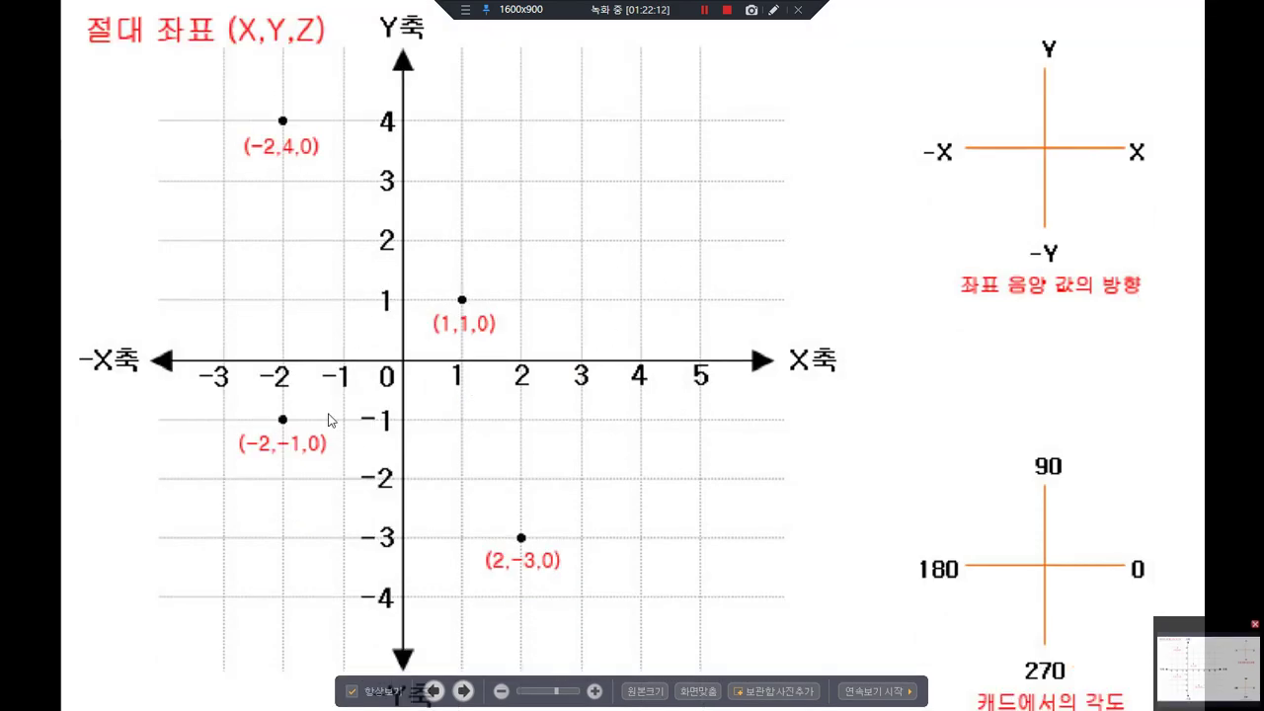
pyautogui.scroll(1, 296, 500)
# Step: Circle the labels and points of (1,1,0) and (-2,4,0) on the diagram, and clear the marks
pyautogui.moveTo(276, 296)
pyautogui.mouseDown()
pyautogui.moveTo(362, 375)
pyautogui.moveTo(587, 484)
pyautogui.moveTo(523, 485)
pyautogui.moveTo(556, 415)
pyautogui.moveTo(588, 474)
pyautogui.mouseUp()
pyautogui.moveTo(276, 235)
pyautogui.mouseDown()
pyautogui.moveTo(345, 202)
pyautogui.moveTo(248, 237)
pyautogui.mouseUp()
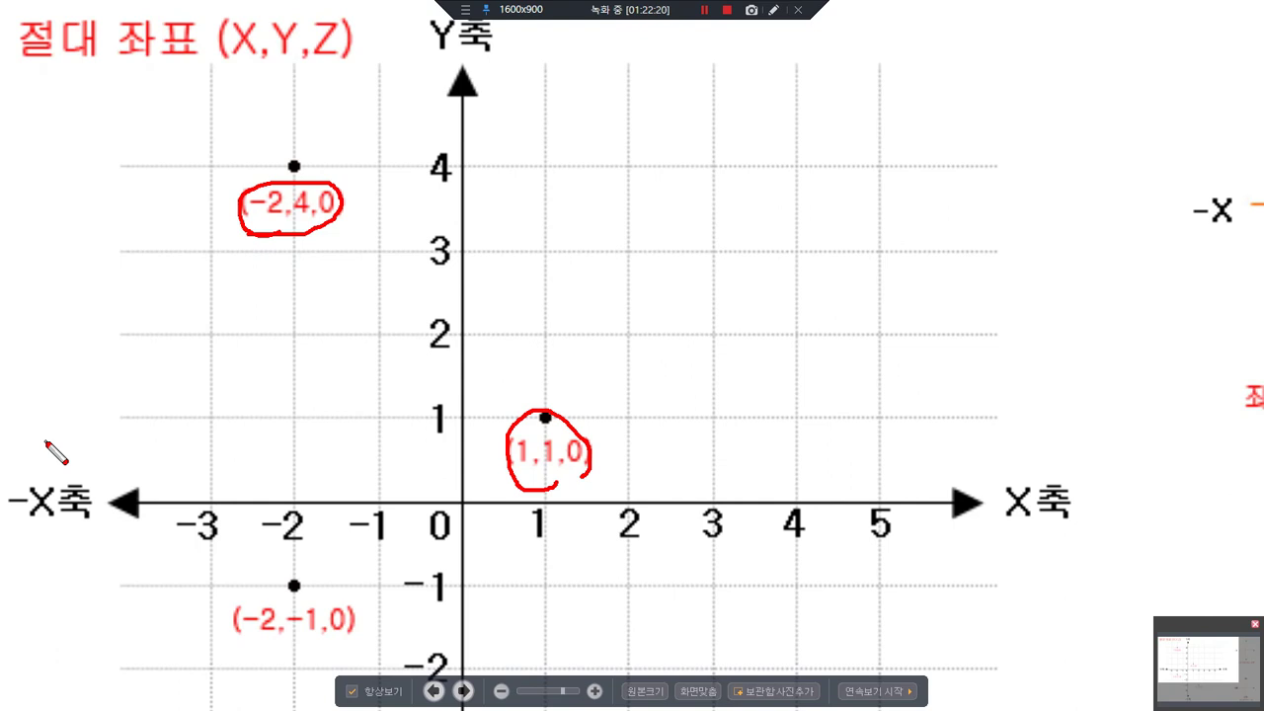
pyautogui.press('e')
pyautogui.moveTo(544, 417); pyautogui.dragTo(554, 425)
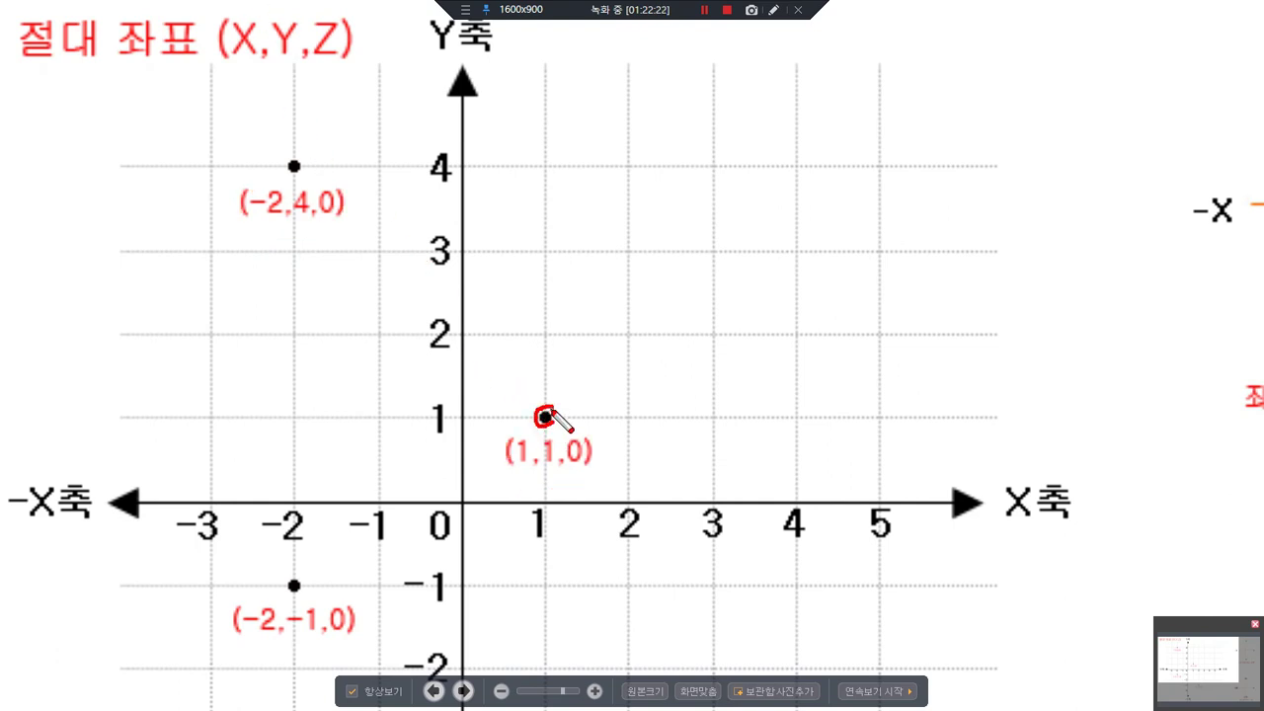
pyautogui.moveTo(295, 171); pyautogui.dragTo(297, 168)
pyautogui.press('Delete')
# Step: Draw a horizontal x axis and a vertical y axis through point (1,1,0) and label both with arrows
pyautogui.moveTo(542, 414)
pyautogui.mouseDown()
pyautogui.moveTo(512, 415)
pyautogui.moveTo(931, 415)
pyautogui.mouseUp()
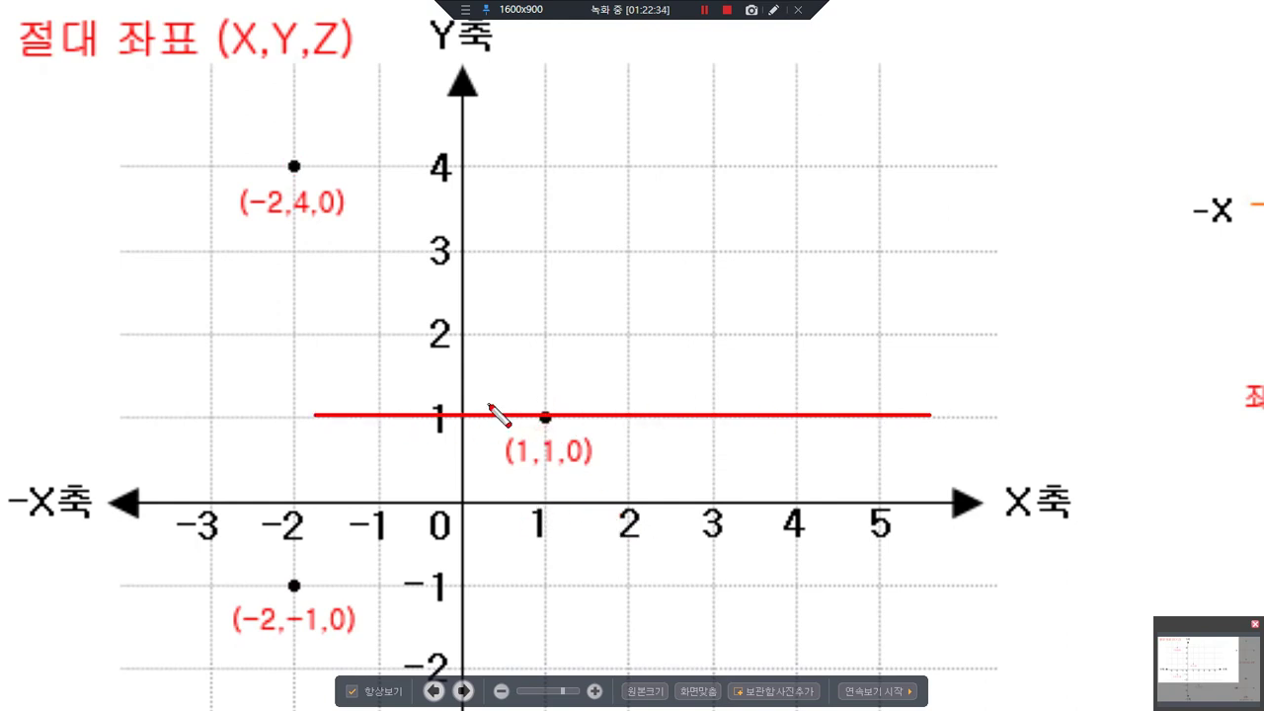
pyautogui.moveTo(545, 411)
pyautogui.mouseDown()
pyautogui.moveTo(543, 255)
pyautogui.moveTo(543, 663)
pyautogui.mouseUp()
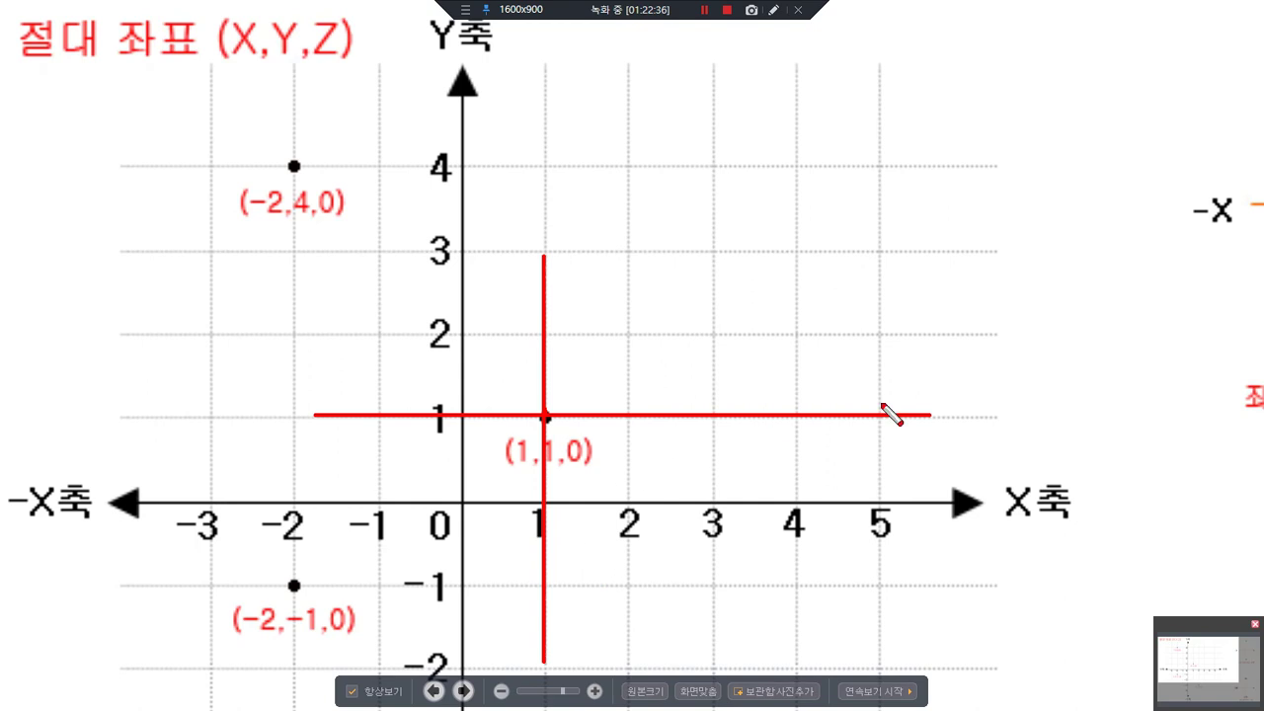
pyautogui.moveTo(923, 405)
pyautogui.mouseDown()
pyautogui.moveTo(934, 440)
pyautogui.moveTo(1009, 423)
pyautogui.moveTo(991, 435)
pyautogui.mouseUp()
pyautogui.moveTo(541, 247)
pyautogui.mouseDown()
pyautogui.moveTo(545, 267)
pyautogui.moveTo(583, 264)
pyautogui.moveTo(578, 293)
pyautogui.mouseUp()
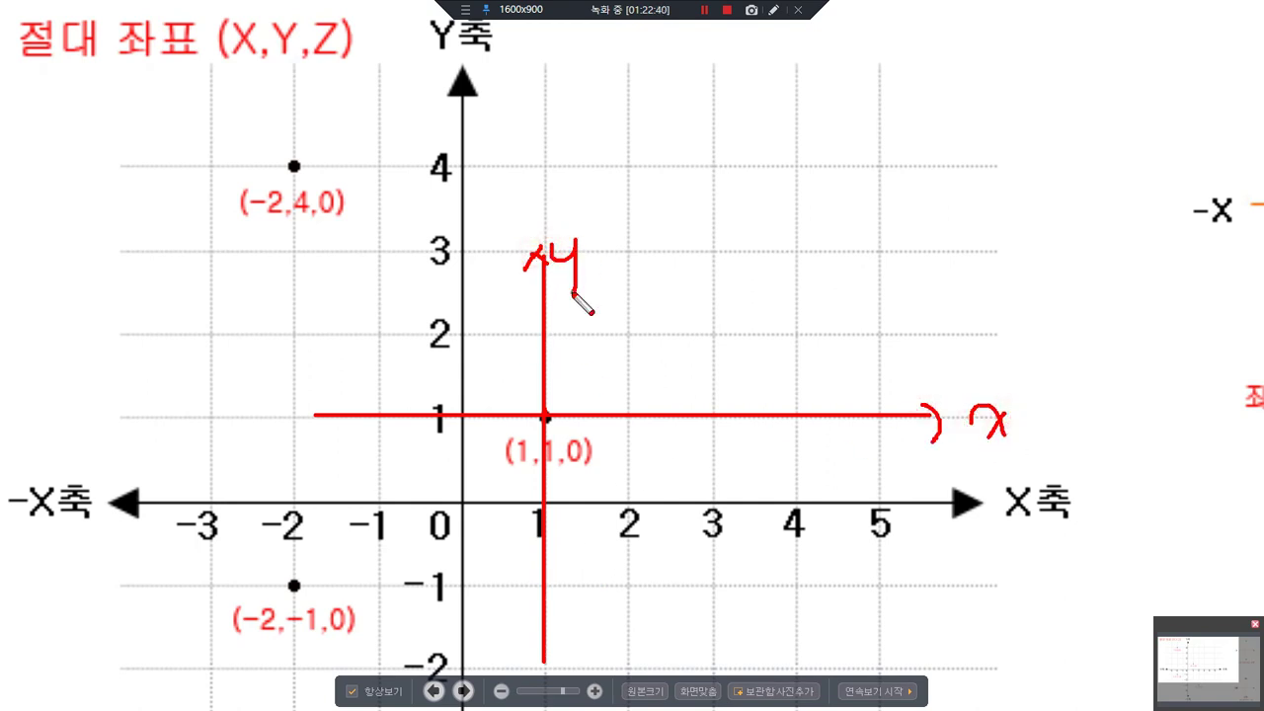
# Step: Trace the unit offsets -3 and 3 from (1,1,0) to (-2,4,0), write @-3,3 and clear the marks
pyautogui.moveTo(471, 381)
pyautogui.mouseDown()
pyautogui.moveTo(457, 410)
pyautogui.moveTo(380, 407)
pyautogui.moveTo(342, 384)
pyautogui.moveTo(289, 413)
pyautogui.moveTo(288, 431)
pyautogui.moveTo(310, 446)
pyautogui.moveTo(295, 462)
pyautogui.mouseUp()
pyautogui.moveTo(289, 405)
pyautogui.mouseDown()
pyautogui.moveTo(268, 373)
pyautogui.moveTo(289, 342)
pyautogui.moveTo(293, 165)
pyautogui.mouseUp()
pyautogui.moveTo(196, 264)
pyautogui.mouseDown()
pyautogui.moveTo(194, 302)
pyautogui.moveTo(158, 309)
pyautogui.mouseUp()
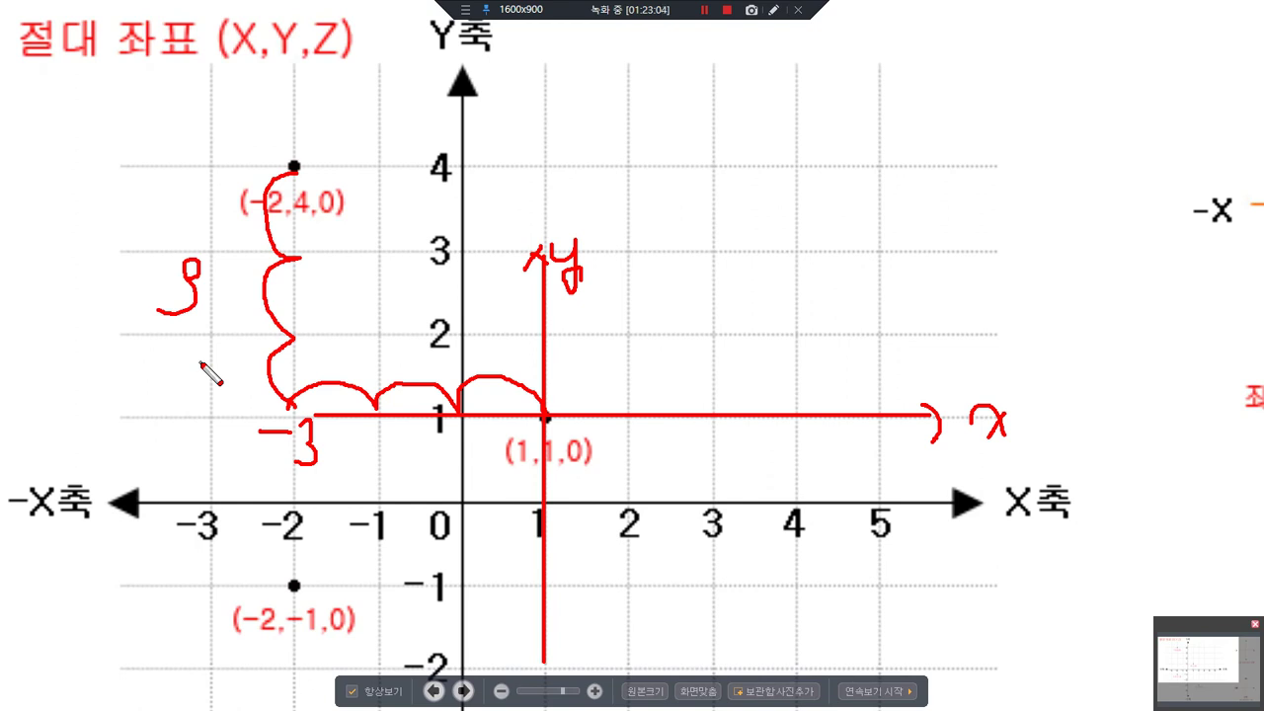
pyautogui.press('e')
pyautogui.moveTo(604, 189)
pyautogui.mouseDown()
pyautogui.moveTo(626, 210)
pyautogui.moveTo(580, 186)
pyautogui.moveTo(637, 241)
pyautogui.moveTo(716, 198)
pyautogui.moveTo(739, 226)
pyautogui.moveTo(699, 233)
pyautogui.moveTo(761, 238)
pyautogui.moveTo(793, 197)
pyautogui.moveTo(802, 225)
pyautogui.moveTo(780, 236)
pyautogui.mouseUp()
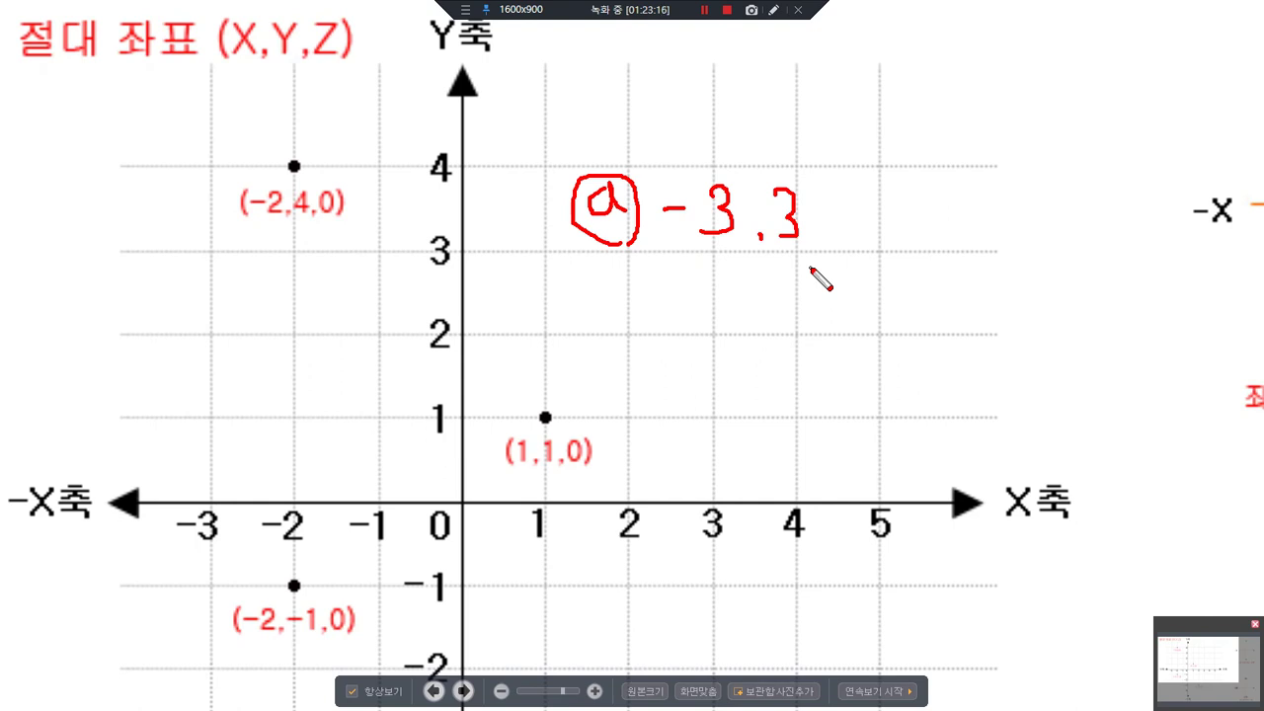
pyautogui.press('Delete')
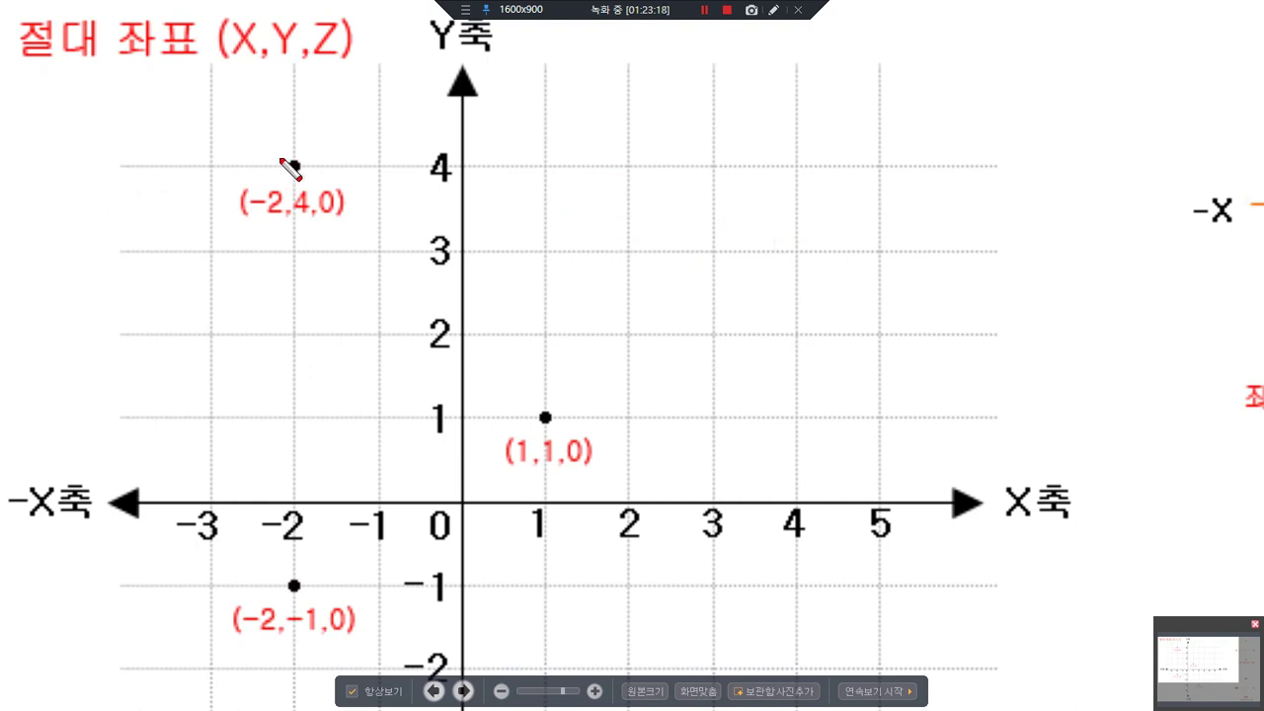
# Step: Draw horizontal and vertical axes through point (-2,4,0) and circle the point at (1,1,0)
pyautogui.moveTo(292, 172)
pyautogui.mouseDown()
pyautogui.moveTo(188, 166)
pyautogui.moveTo(648, 166)
pyautogui.mouseUp()
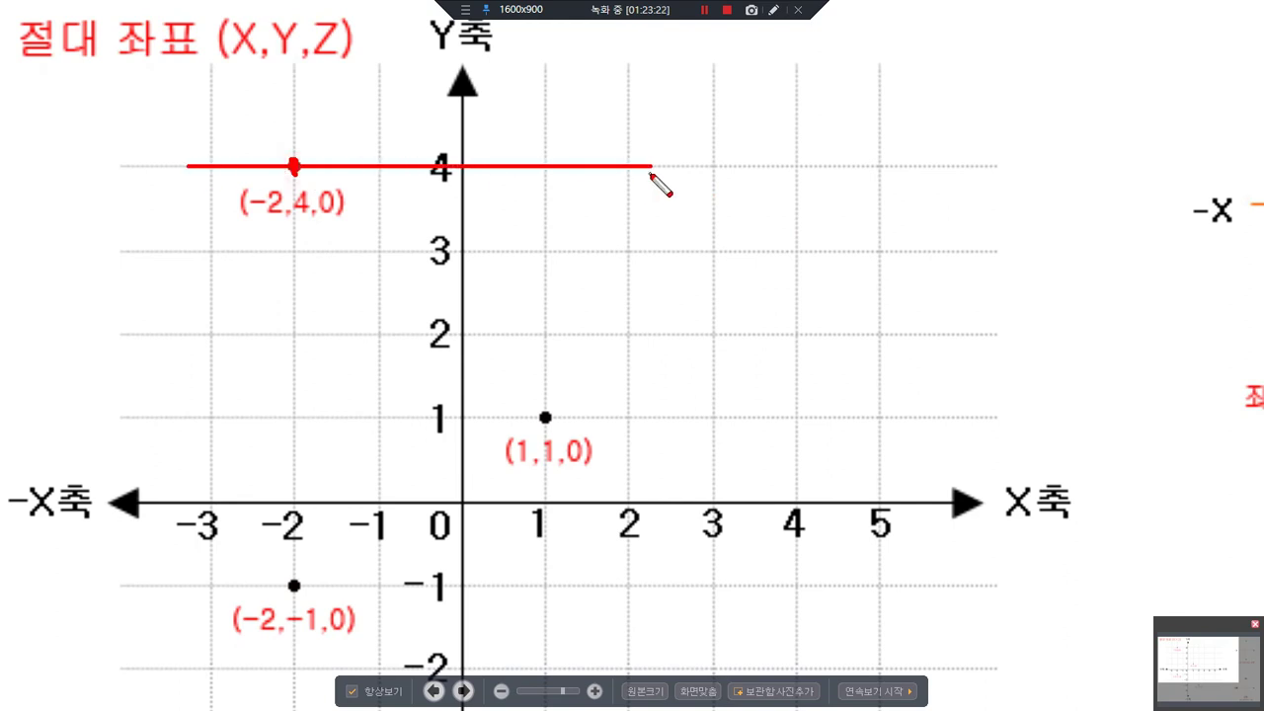
pyautogui.moveTo(294, 162); pyautogui.dragTo(293, 309)
pyautogui.moveTo(542, 414); pyautogui.dragTo(542, 415)
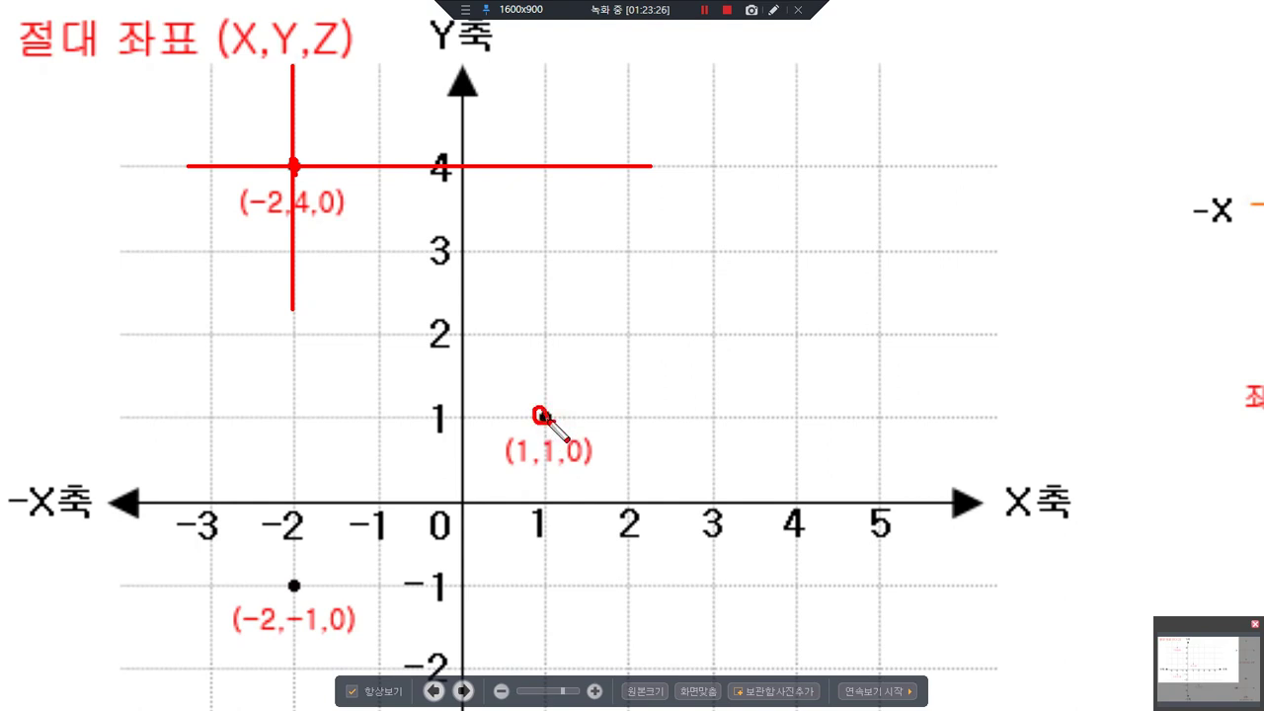
# Step: Trace the unit offsets from (-2,4,0) to (1,1,0), write @3,-3 and clear the marks
pyautogui.moveTo(296, 165)
pyautogui.mouseDown()
pyautogui.moveTo(462, 174)
pyautogui.moveTo(540, 158)
pyautogui.moveTo(571, 237)
pyautogui.moveTo(556, 256)
pyautogui.moveTo(568, 383)
pyautogui.moveTo(556, 404)
pyautogui.mouseUp()
pyautogui.moveTo(716, 247)
pyautogui.mouseDown()
pyautogui.moveTo(750, 274)
pyautogui.moveTo(739, 288)
pyautogui.moveTo(758, 288)
pyautogui.mouseUp()
pyautogui.moveTo(784, 239)
pyautogui.mouseDown()
pyautogui.moveTo(802, 272)
pyautogui.moveTo(778, 283)
pyautogui.moveTo(816, 299)
pyautogui.moveTo(866, 274)
pyautogui.moveTo(855, 295)
pyautogui.mouseUp()
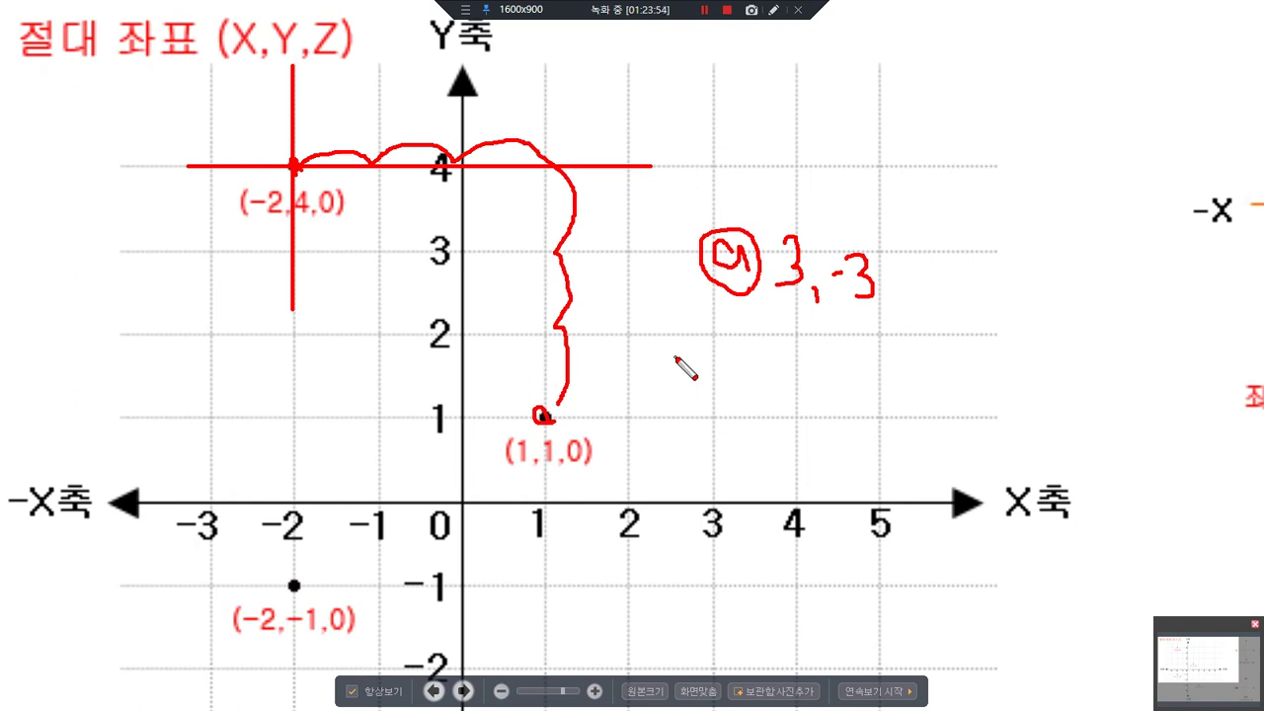
pyautogui.press('Delete')
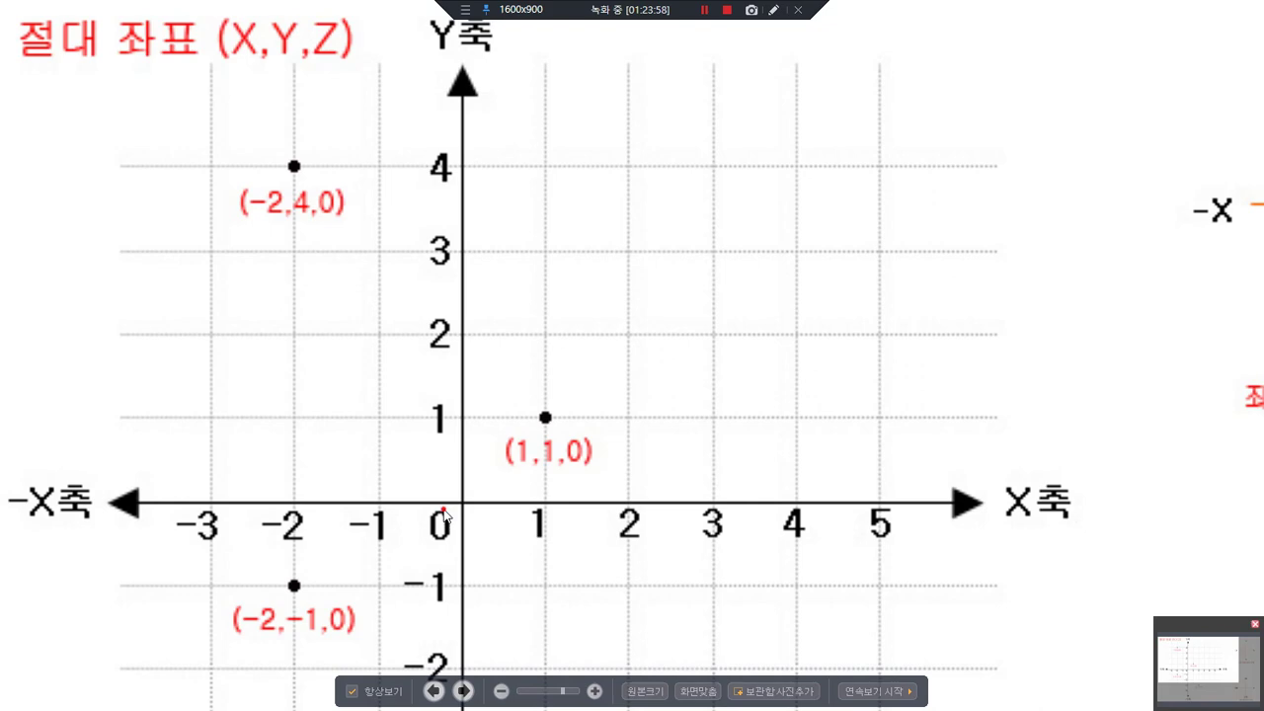
# Step: Draw an arrow from (1,1,0) to (-2,-1,0), trace the offsets labelled -3 and -2, and clear the marks
pyautogui.moveTo(444, 523); pyautogui.dragTo(462, 250)
pyautogui.moveTo(568, 170)
pyautogui.mouseDown()
pyautogui.moveTo(543, 174)
pyautogui.moveTo(578, 143)
pyautogui.moveTo(389, 282)
pyautogui.moveTo(345, 288)
pyautogui.moveTo(354, 321)
pyautogui.mouseUp()
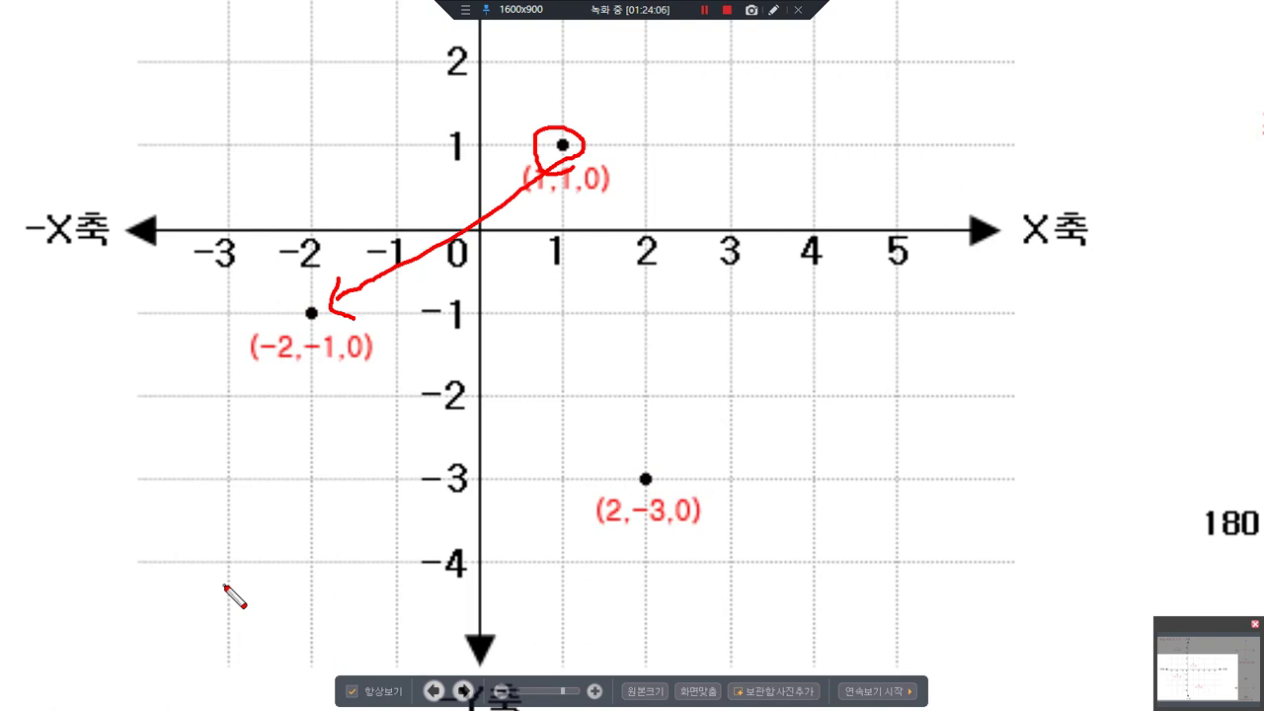
pyautogui.moveTo(553, 132); pyautogui.dragTo(317, 143)
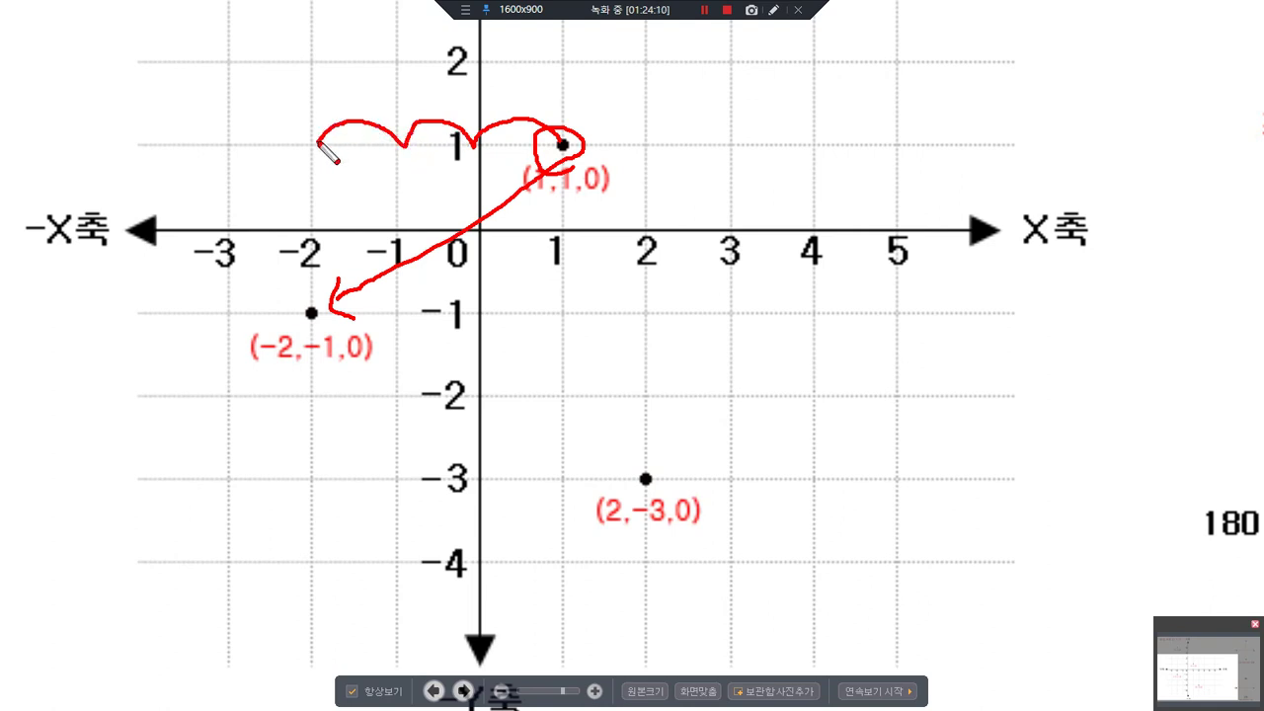
pyautogui.moveTo(245, 87); pyautogui.dragTo(287, 79)
pyautogui.moveTo(296, 62)
pyautogui.mouseDown()
pyautogui.moveTo(317, 67)
pyautogui.moveTo(316, 89)
pyautogui.moveTo(298, 97)
pyautogui.mouseUp()
pyautogui.moveTo(314, 153); pyautogui.dragTo(306, 314)
pyautogui.moveTo(146, 267); pyautogui.dragTo(277, 267)
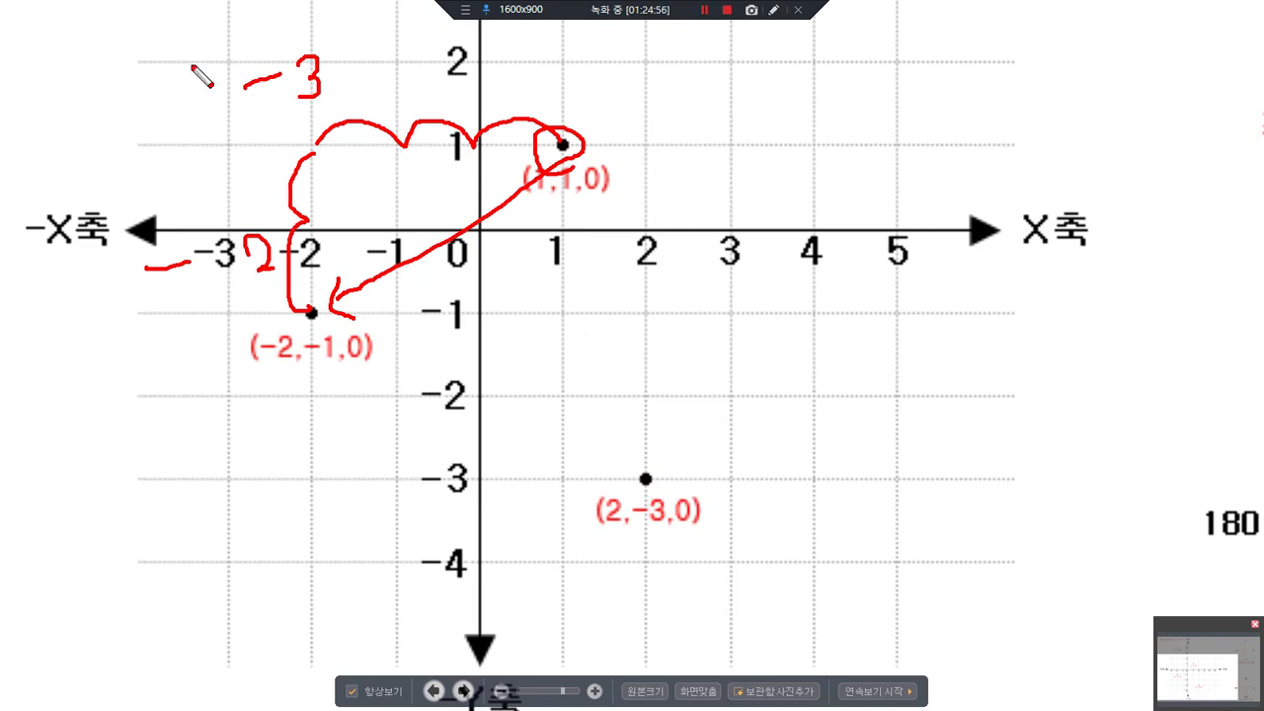
pyautogui.press('e')
# Step: Sketch dimension lines labelled 3 horizontally and 2 vertically between points (1,1,0) and (-2,-1,0)
pyautogui.moveTo(562, 145)
pyautogui.keyDown('shift'); pyautogui.mouseDown()
pyautogui.moveTo(309, 146)
pyautogui.moveTo(308, 168)
pyautogui.mouseUp(); pyautogui.keyUp('shift')
pyautogui.keyDown('shift'); pyautogui.moveTo(565, 129); pyautogui.dragTo(566, 159); pyautogui.keyUp('shift')
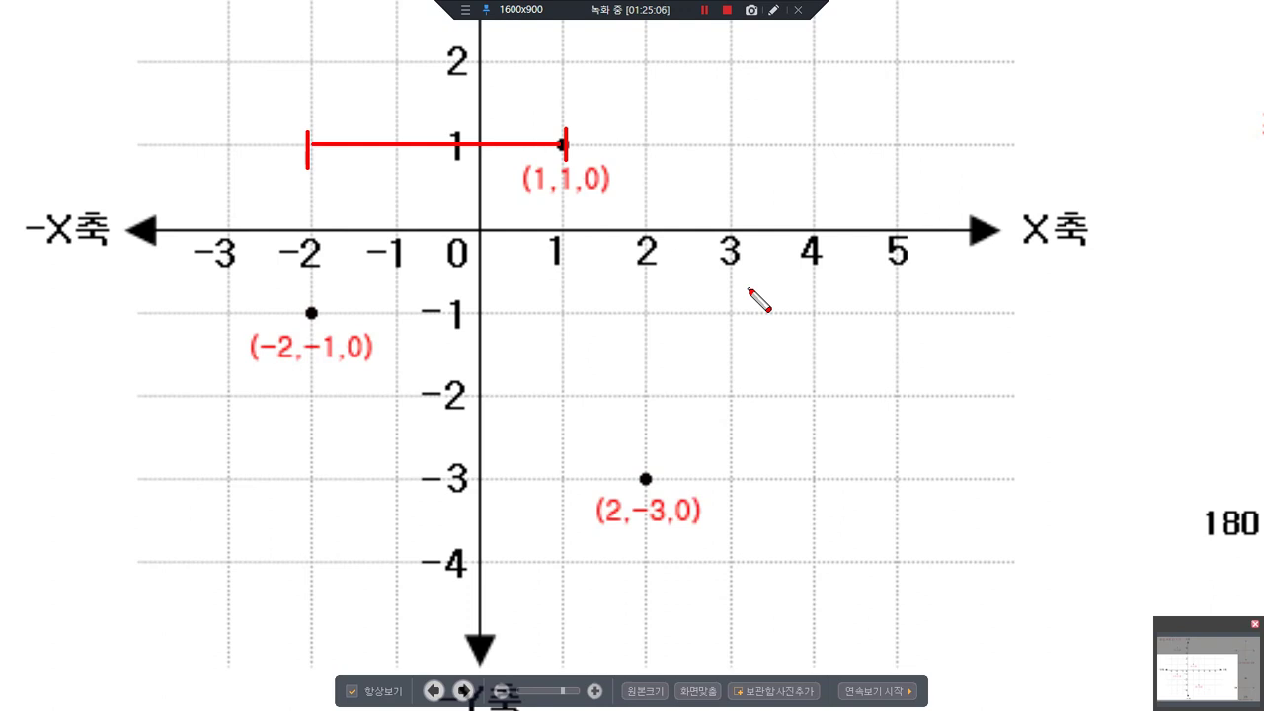
pyautogui.moveTo(418, 70)
pyautogui.mouseDown()
pyautogui.moveTo(429, 79)
pyautogui.moveTo(398, 102)
pyautogui.mouseUp()
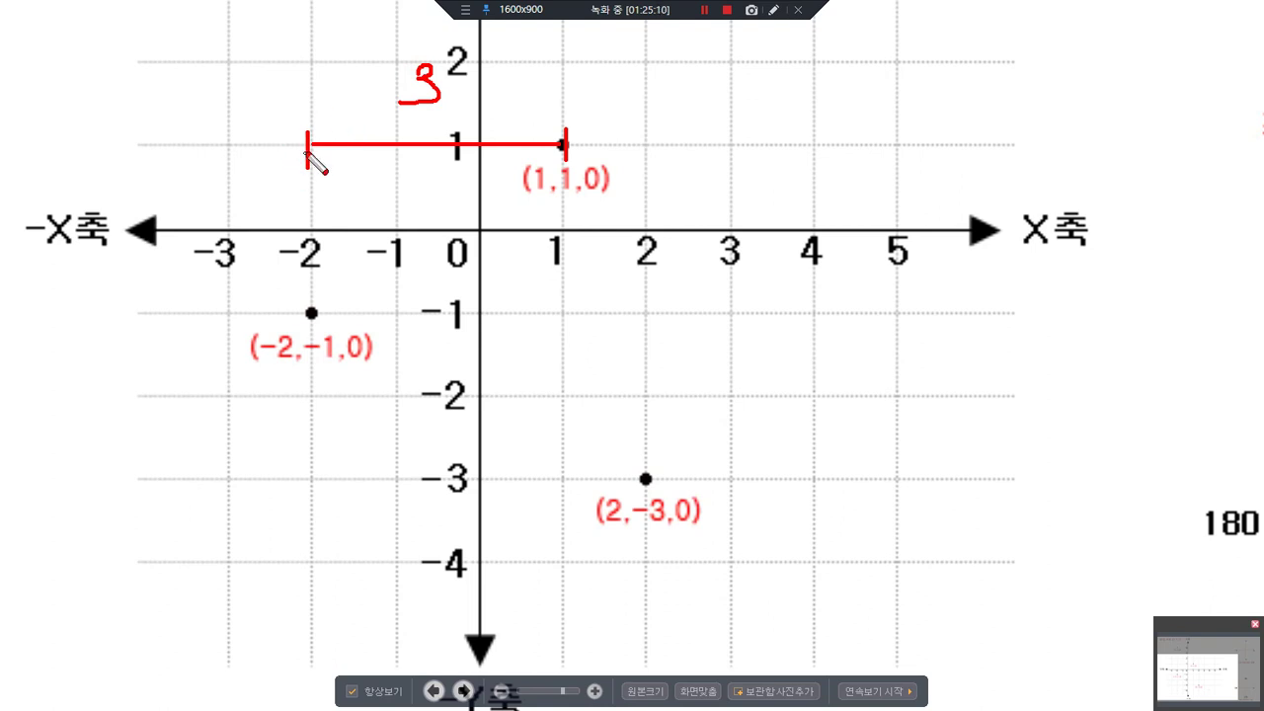
pyautogui.moveTo(276, 146)
pyautogui.mouseDown()
pyautogui.moveTo(267, 308)
pyautogui.moveTo(312, 308)
pyautogui.mouseUp()
pyautogui.moveTo(275, 151); pyautogui.dragTo(257, 151)
pyautogui.moveTo(233, 200)
pyautogui.mouseDown()
pyautogui.moveTo(257, 245)
pyautogui.moveTo(258, 223)
pyautogui.mouseUp()
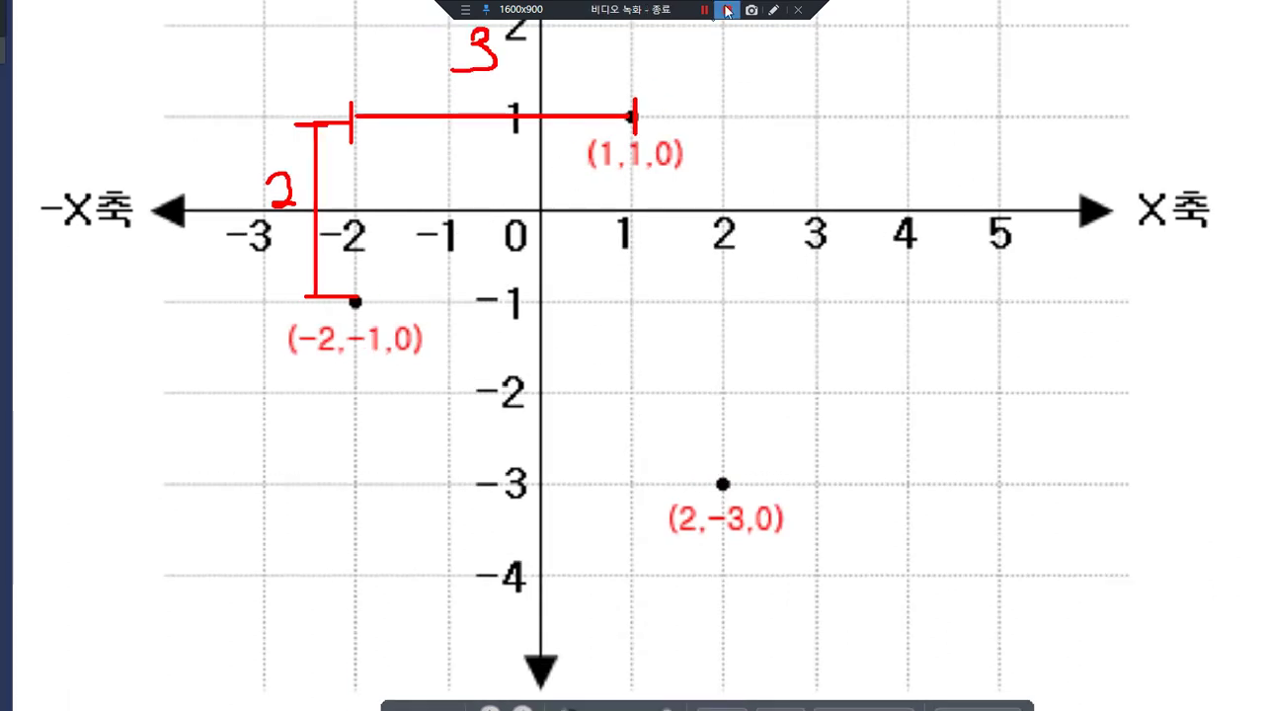
# Step: Circle the points at (1,1,0) and (-2,-1,0), and clear all marks from the diagram
pyautogui.moveTo(564, 147); pyautogui.dragTo(560, 143)
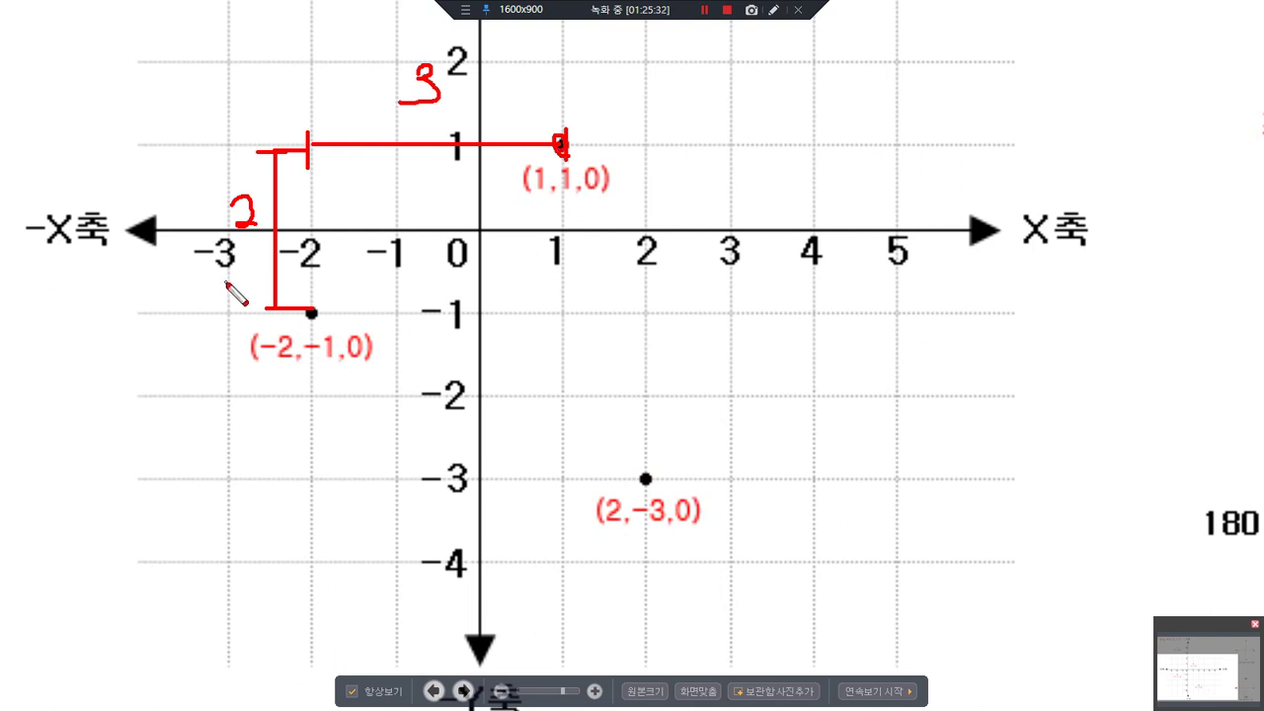
pyautogui.moveTo(324, 316)
pyautogui.mouseDown()
pyautogui.moveTo(300, 304)
pyautogui.moveTo(318, 322)
pyautogui.mouseUp()
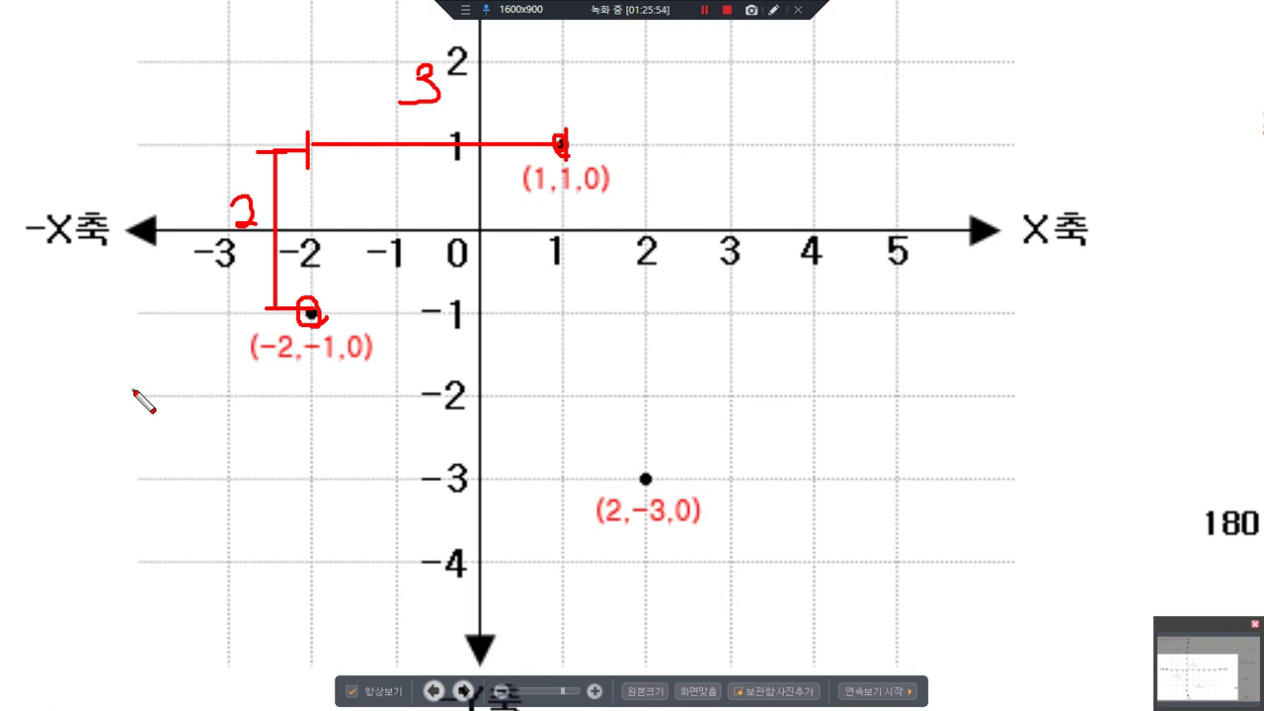
pyautogui.press('e')
# Step: Join (-2,-1,0) to (1,1,0) with a line and draw a horizontal arrowed dimension between vertical extension lines
pyautogui.moveTo(310, 304); pyautogui.dragTo(314, 304)
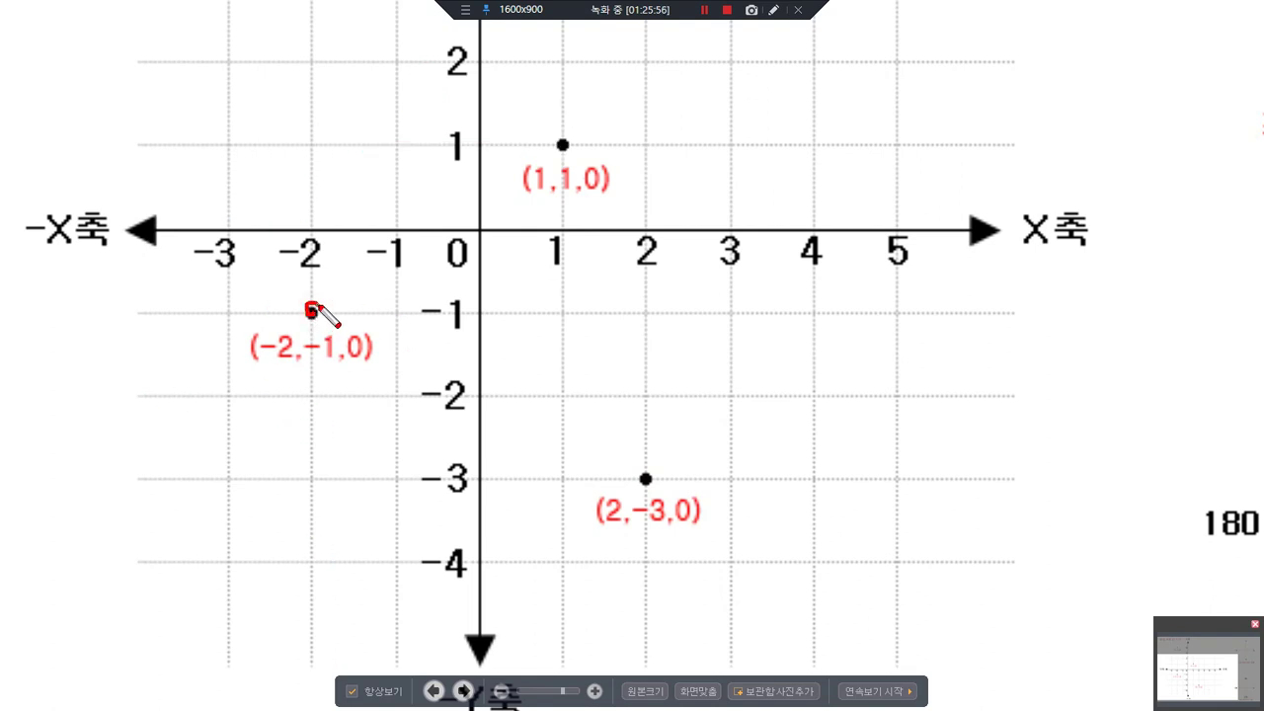
pyautogui.moveTo(562, 147); pyautogui.dragTo(561, 145)
pyautogui.moveTo(312, 308); pyautogui.dragTo(546, 138)
pyautogui.moveTo(314, 252); pyautogui.dragTo(314, 530)
pyautogui.moveTo(562, 131); pyautogui.dragTo(563, 536)
pyautogui.moveTo(306, 488)
pyautogui.mouseDown()
pyautogui.moveTo(558, 489)
pyautogui.moveTo(543, 505)
pyautogui.mouseUp()
pyautogui.moveTo(339, 468)
pyautogui.mouseDown()
pyautogui.moveTo(318, 487)
pyautogui.moveTo(340, 514)
pyautogui.mouseUp()
# Step: Write the calculation Δx = 1-(-2), 1+2 = 3 beside the horizontal dimension, and clear the marks
pyautogui.moveTo(392, 413)
pyautogui.mouseDown()
pyautogui.moveTo(369, 432)
pyautogui.moveTo(404, 439)
pyautogui.moveTo(392, 414)
pyautogui.moveTo(441, 432)
pyautogui.moveTo(441, 416)
pyautogui.moveTo(428, 432)
pyautogui.moveTo(487, 402)
pyautogui.mouseUp()
pyautogui.moveTo(467, 415); pyautogui.dragTo(508, 414)
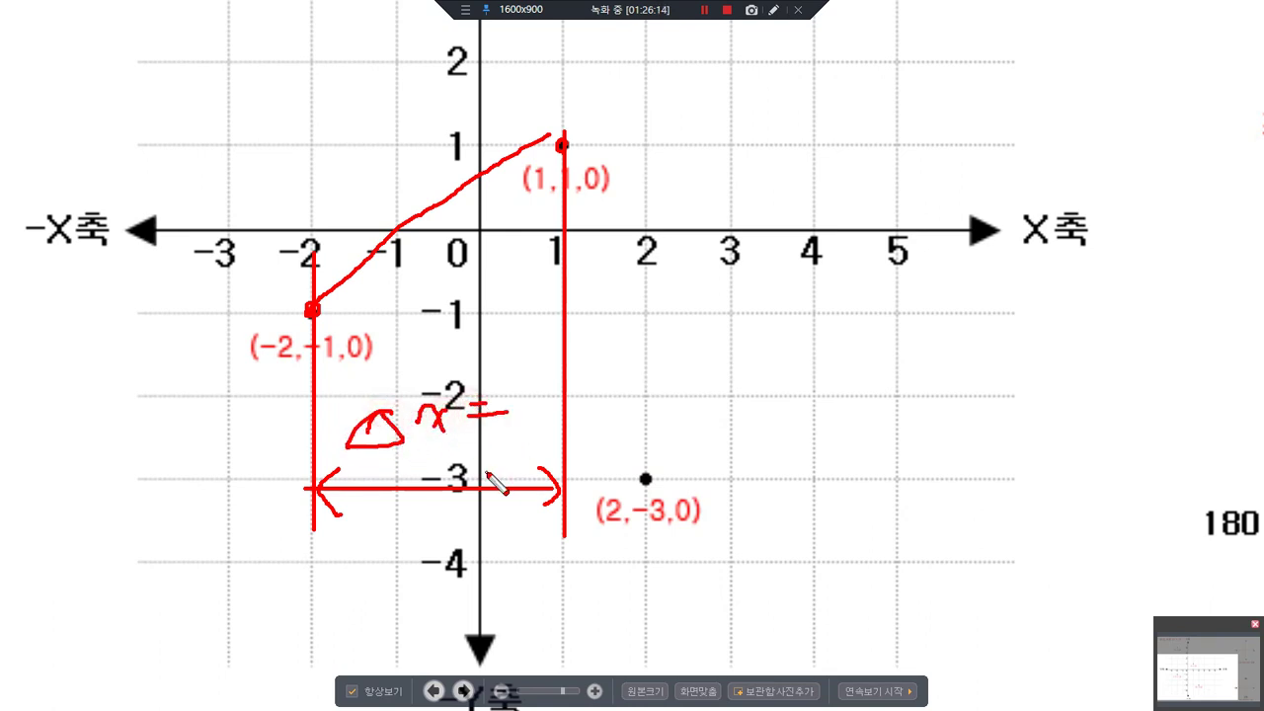
pyautogui.moveTo(549, 163)
pyautogui.mouseDown()
pyautogui.moveTo(529, 193)
pyautogui.moveTo(559, 197)
pyautogui.mouseUp()
pyautogui.moveTo(597, 388)
pyautogui.mouseDown()
pyautogui.moveTo(609, 441)
pyautogui.moveTo(658, 415)
pyautogui.moveTo(691, 430)
pyautogui.moveTo(698, 414)
pyautogui.moveTo(739, 414)
pyautogui.moveTo(757, 440)
pyautogui.moveTo(780, 444)
pyautogui.mouseUp()
pyautogui.moveTo(766, 395); pyautogui.dragTo(765, 433)
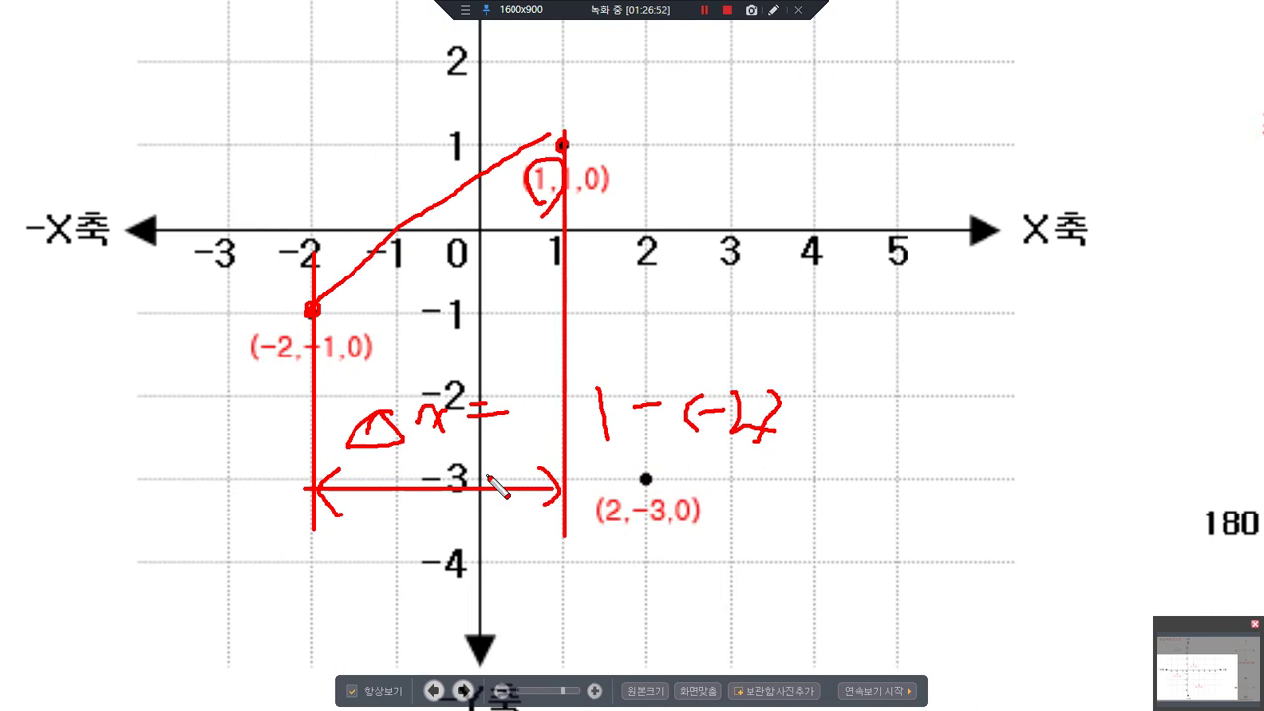
pyautogui.moveTo(859, 392)
pyautogui.mouseDown()
pyautogui.moveTo(871, 439)
pyautogui.moveTo(946, 422)
pyautogui.moveTo(918, 441)
pyautogui.mouseUp()
pyautogui.moveTo(962, 397)
pyautogui.mouseDown()
pyautogui.moveTo(1011, 426)
pyautogui.moveTo(1074, 410)
pyautogui.moveTo(1078, 421)
pyautogui.moveTo(1105, 391)
pyautogui.moveTo(1120, 404)
pyautogui.moveTo(1098, 427)
pyautogui.mouseUp()
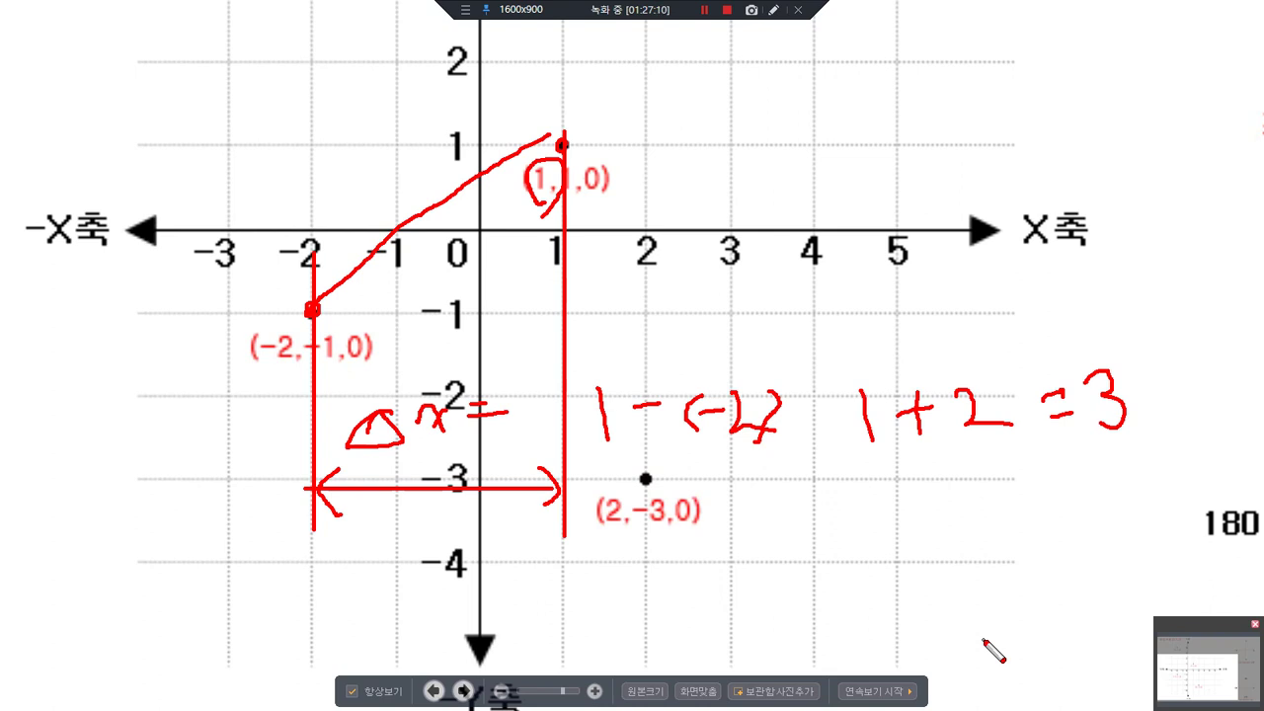
pyautogui.press('Escape')
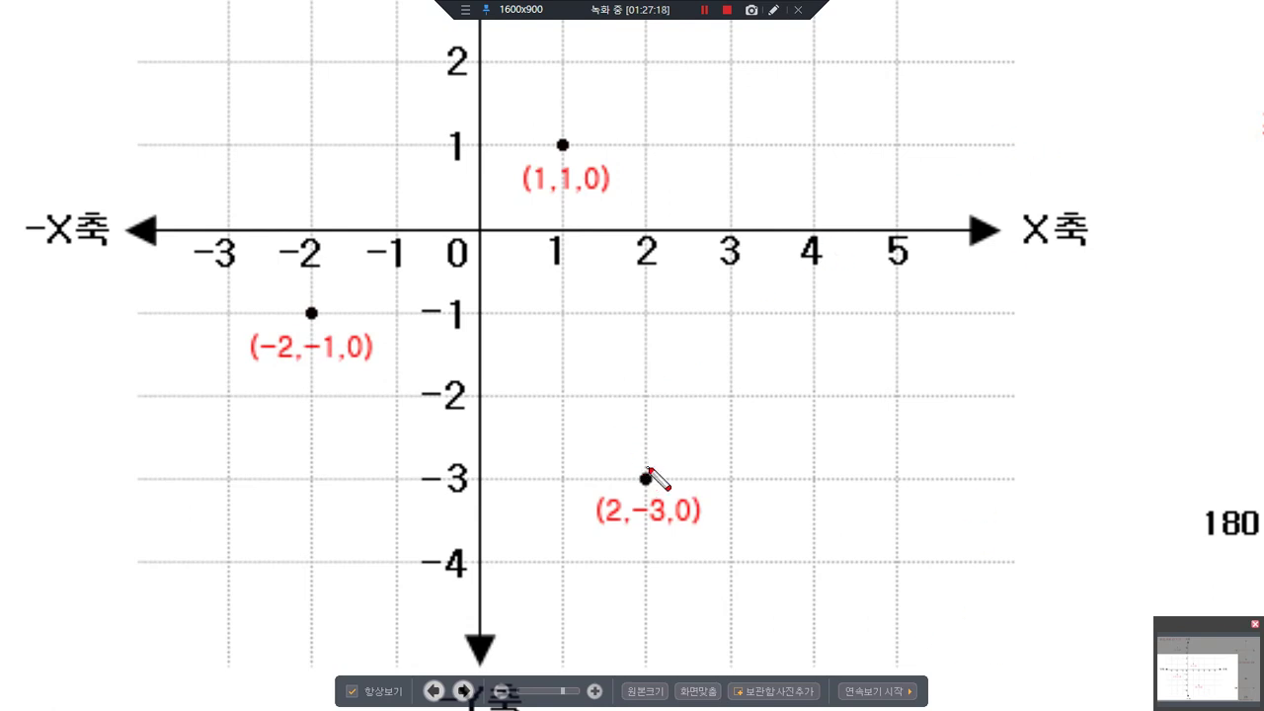
# Step: Sketch dimensions labelled 4 horizontally and 2 vertically between (-2,-1,0) and (2,-3,0), and clear the marks
pyautogui.moveTo(646, 478); pyautogui.dragTo(647, 235)
pyautogui.moveTo(312, 313)
pyautogui.mouseDown()
pyautogui.moveTo(312, 247)
pyautogui.moveTo(648, 273)
pyautogui.mouseUp()
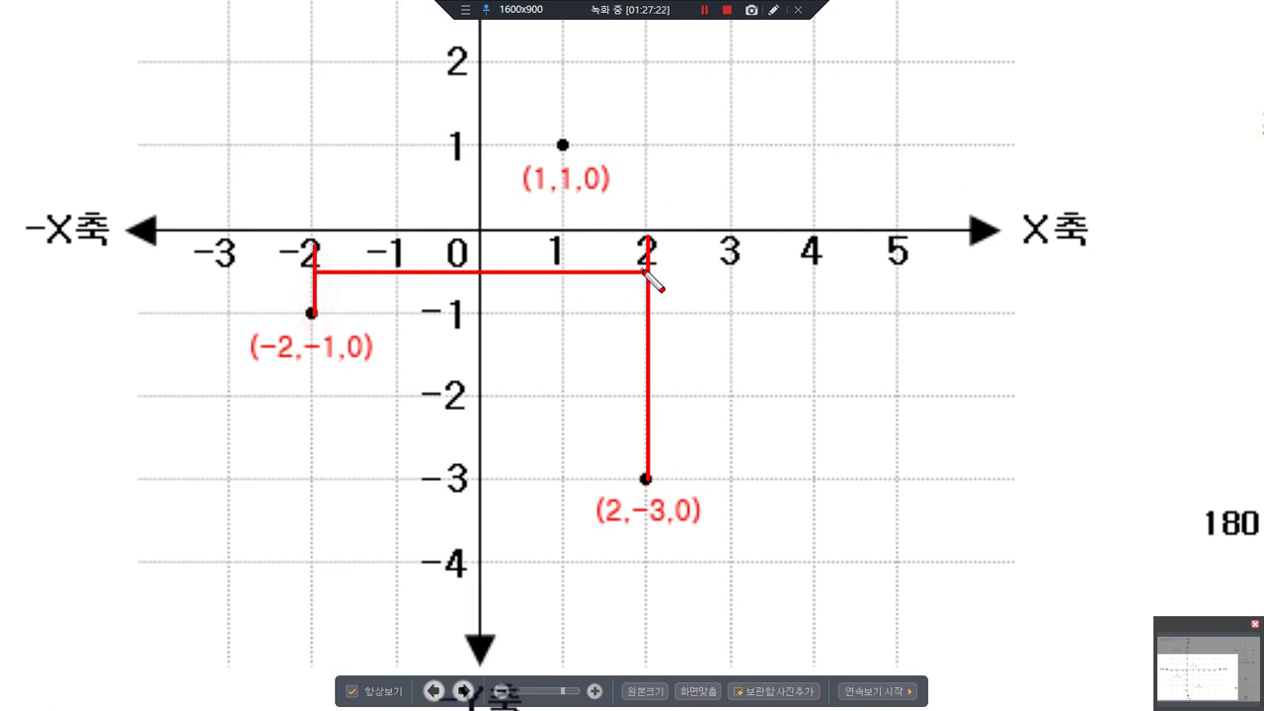
pyautogui.moveTo(469, 209)
pyautogui.mouseDown()
pyautogui.moveTo(491, 247)
pyautogui.moveTo(518, 249)
pyautogui.mouseUp()
pyautogui.moveTo(312, 312); pyautogui.dragTo(197, 312)
pyautogui.moveTo(647, 479); pyautogui.dragTo(198, 481)
pyautogui.moveTo(226, 314); pyautogui.dragTo(226, 473)
pyautogui.moveTo(165, 399); pyautogui.dragTo(222, 419)
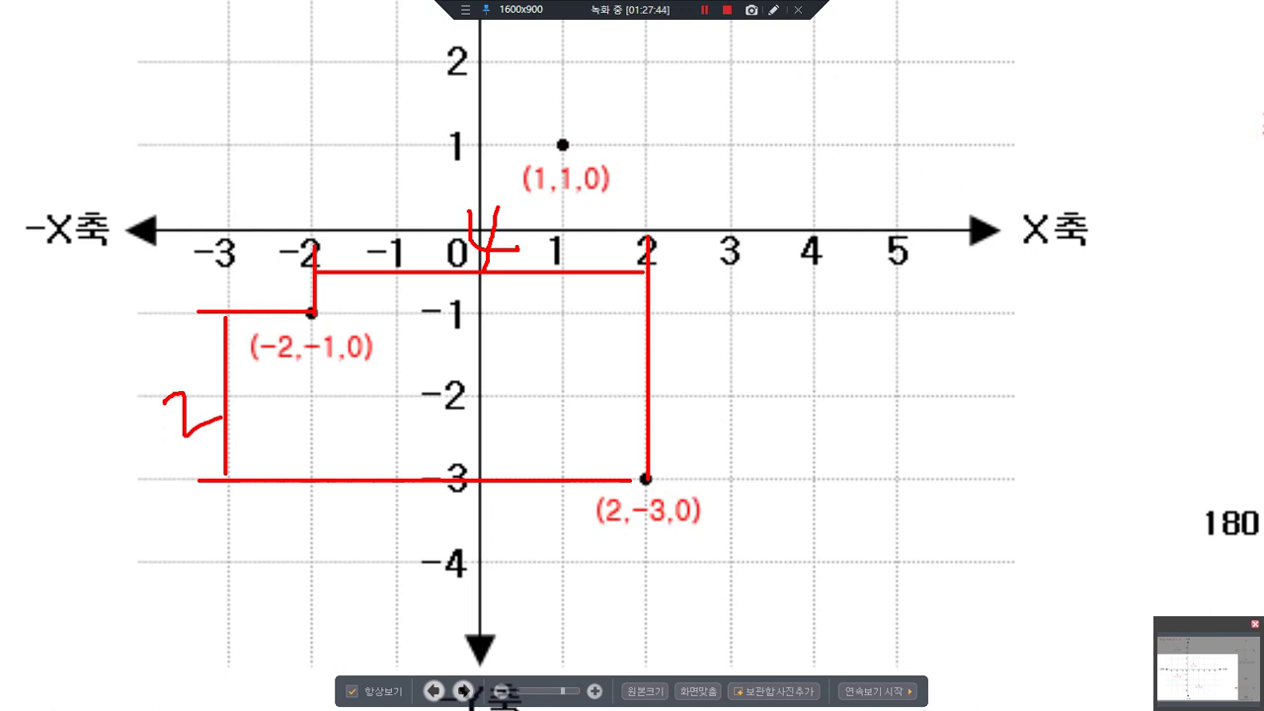
pyautogui.press('Escape')
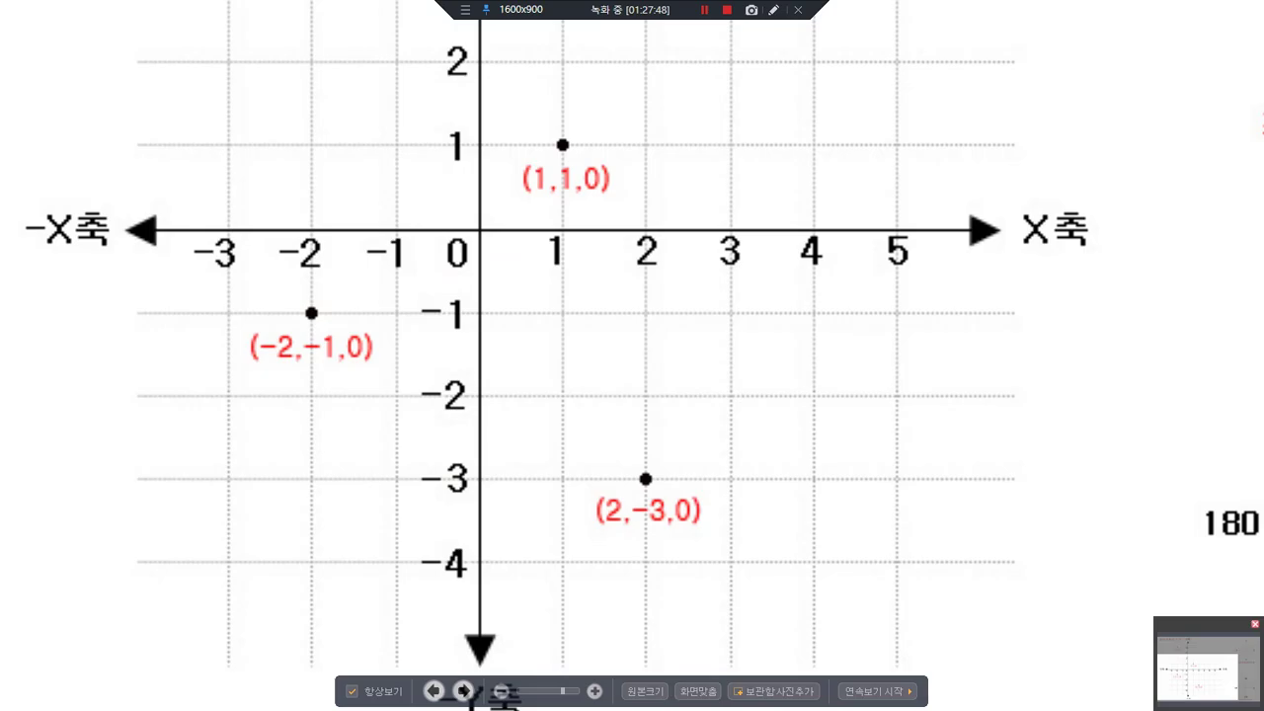
# Step: Leave the diagram for the cadcamp.tistory.com/27 exercises and circle the 0,0 origin starts of figures 1, 2 and 3
pyautogui.press('Escape')
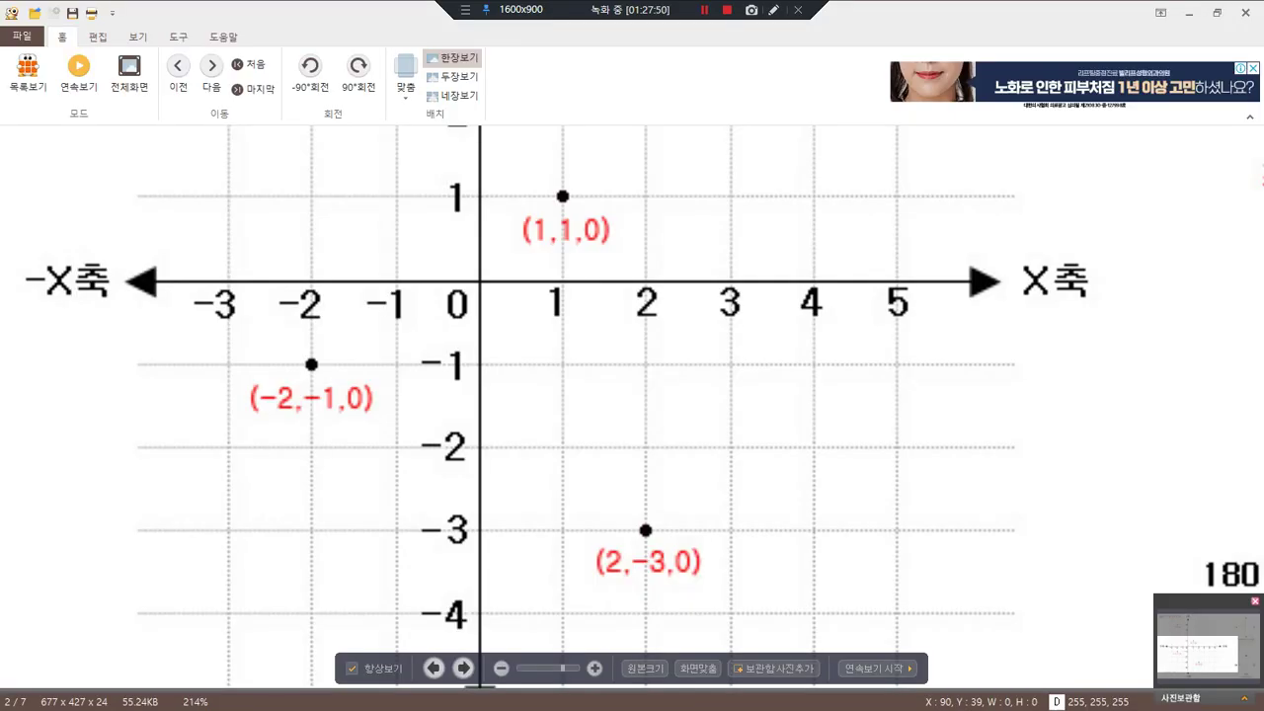
pyautogui.press('Escape')
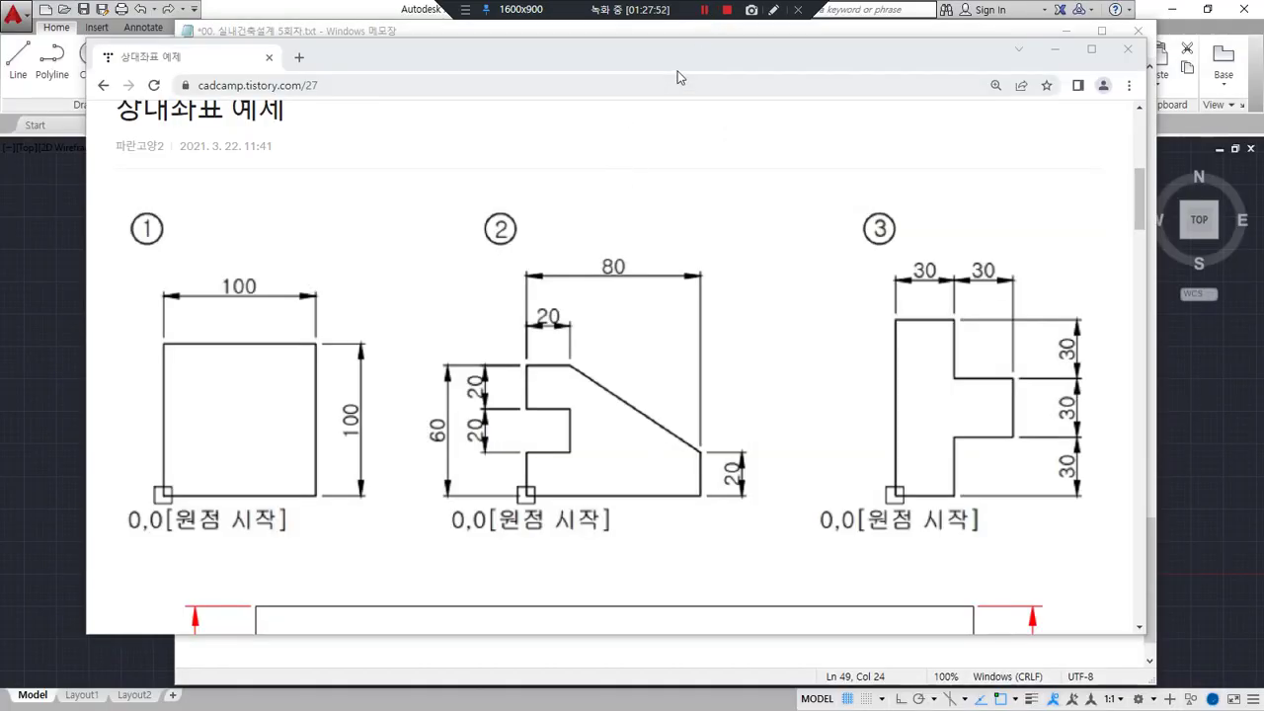
pyautogui.moveTo(177, 545)
pyautogui.mouseDown()
pyautogui.moveTo(123, 515)
pyautogui.moveTo(232, 486)
pyautogui.moveTo(247, 538)
pyautogui.moveTo(175, 550)
pyautogui.mouseUp()
pyautogui.moveTo(594, 554)
pyautogui.mouseDown()
pyautogui.moveTo(498, 546)
pyautogui.moveTo(570, 540)
pyautogui.mouseUp()
pyautogui.moveTo(934, 546)
pyautogui.mouseDown()
pyautogui.moveTo(851, 550)
pyautogui.moveTo(885, 536)
pyautogui.mouseUp()
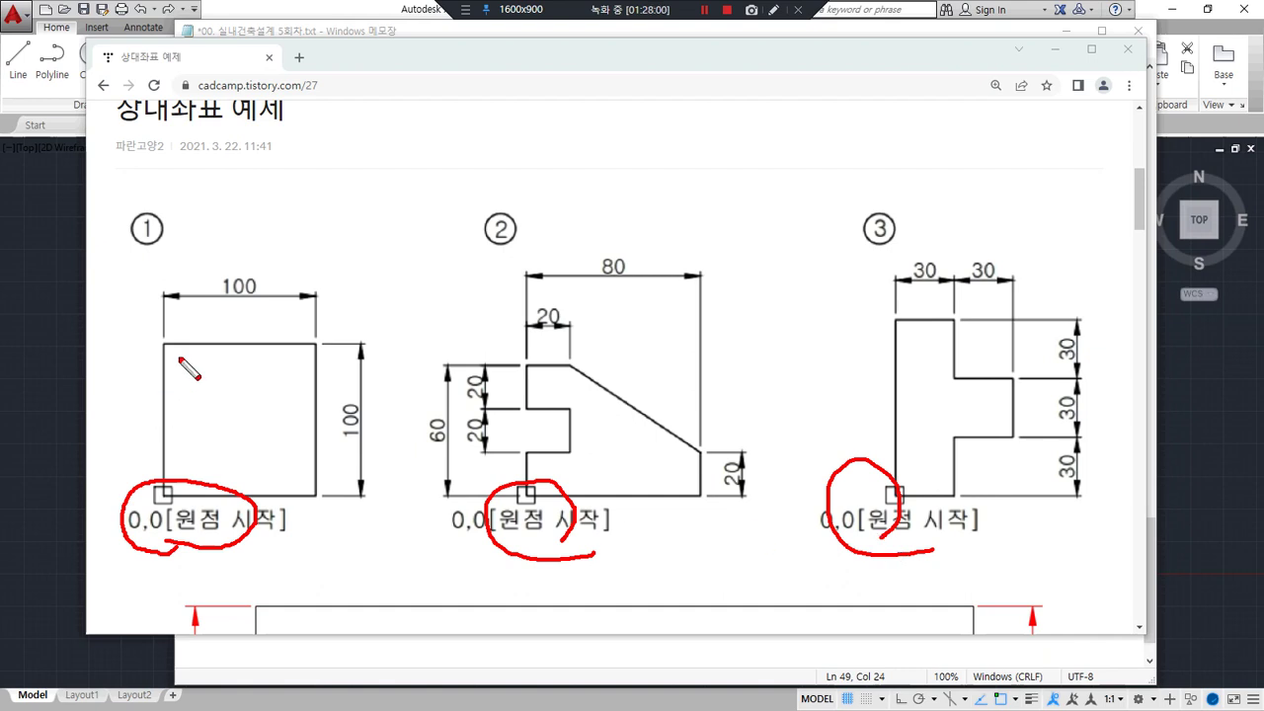
# Step: Clear the marks over the exercises and move the browser window aside to uncover the Notepad notes
pyautogui.click(703, 71)
pyautogui.moveTo(295, 148)
pyautogui.mouseDown()
pyautogui.moveTo(285, 176)
pyautogui.moveTo(779, 176)
pyautogui.moveTo(783, 189)
pyautogui.mouseUp()
pyautogui.press('Escape')
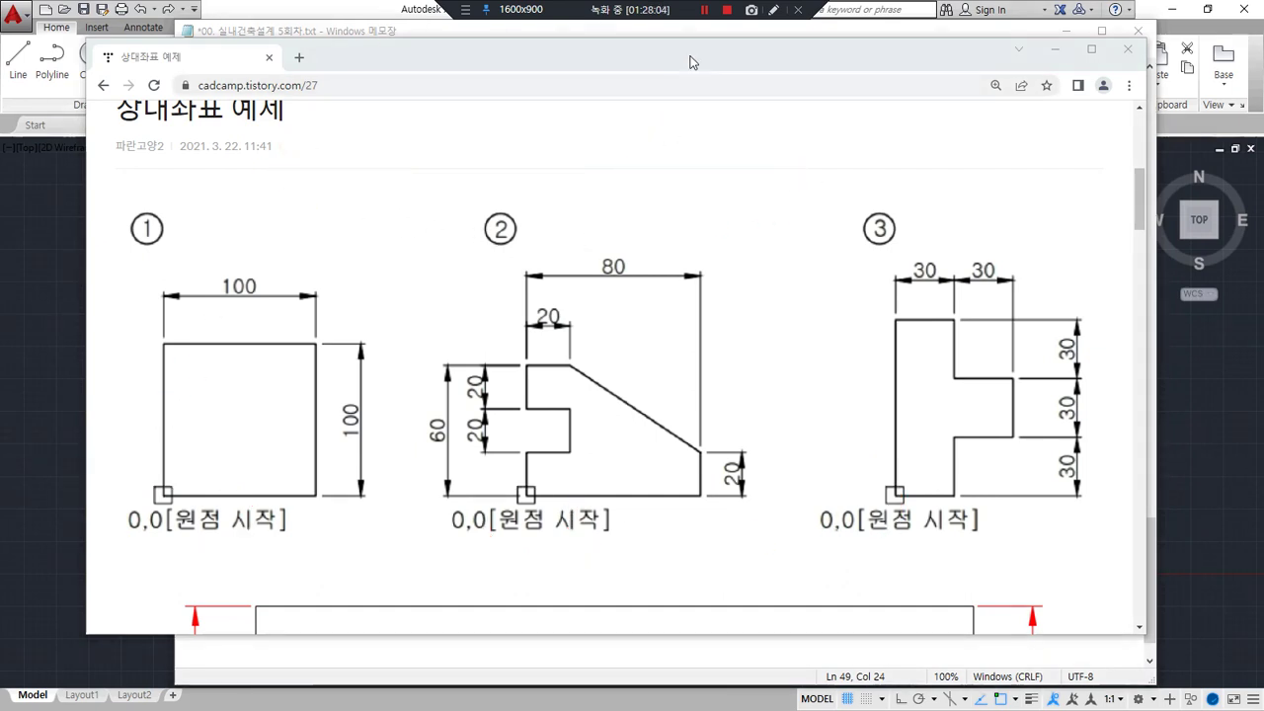
pyautogui.moveTo(680, 50); pyautogui.dragTo(0, 113)
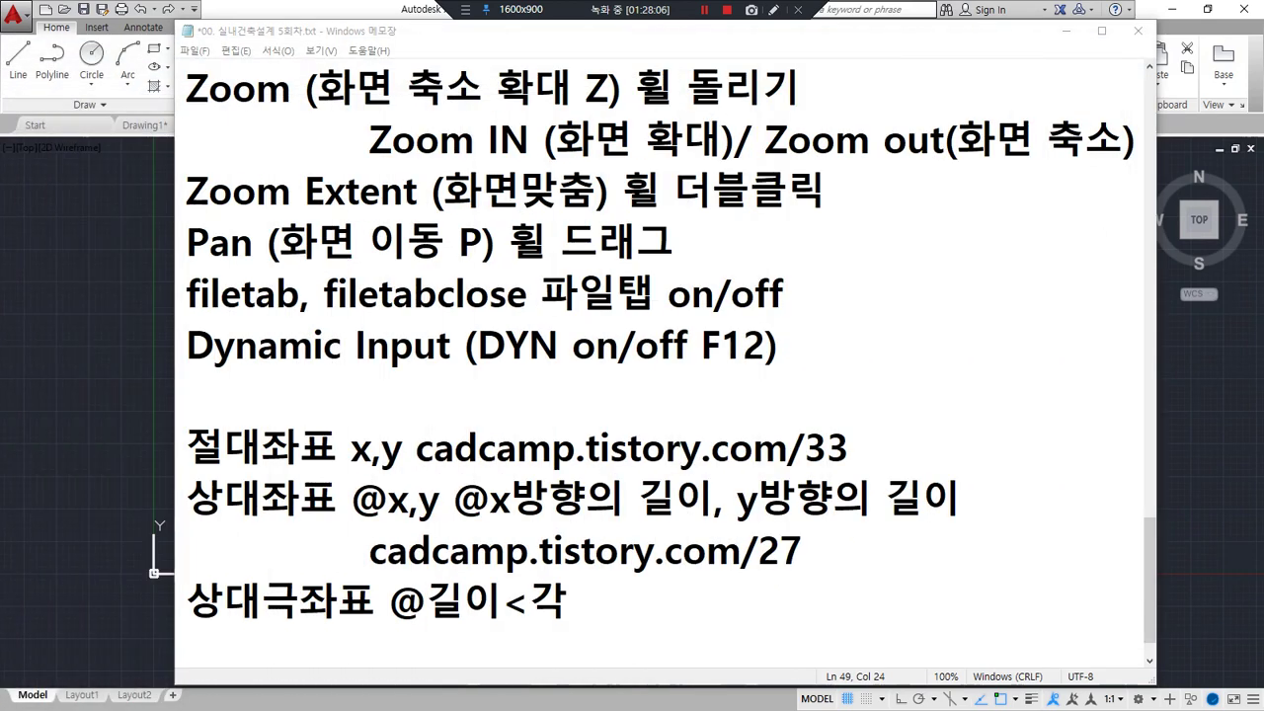
# Step: Switch to Drawing2 in AutoCAD and start a line at 0,0
pyautogui.click(93, 391)
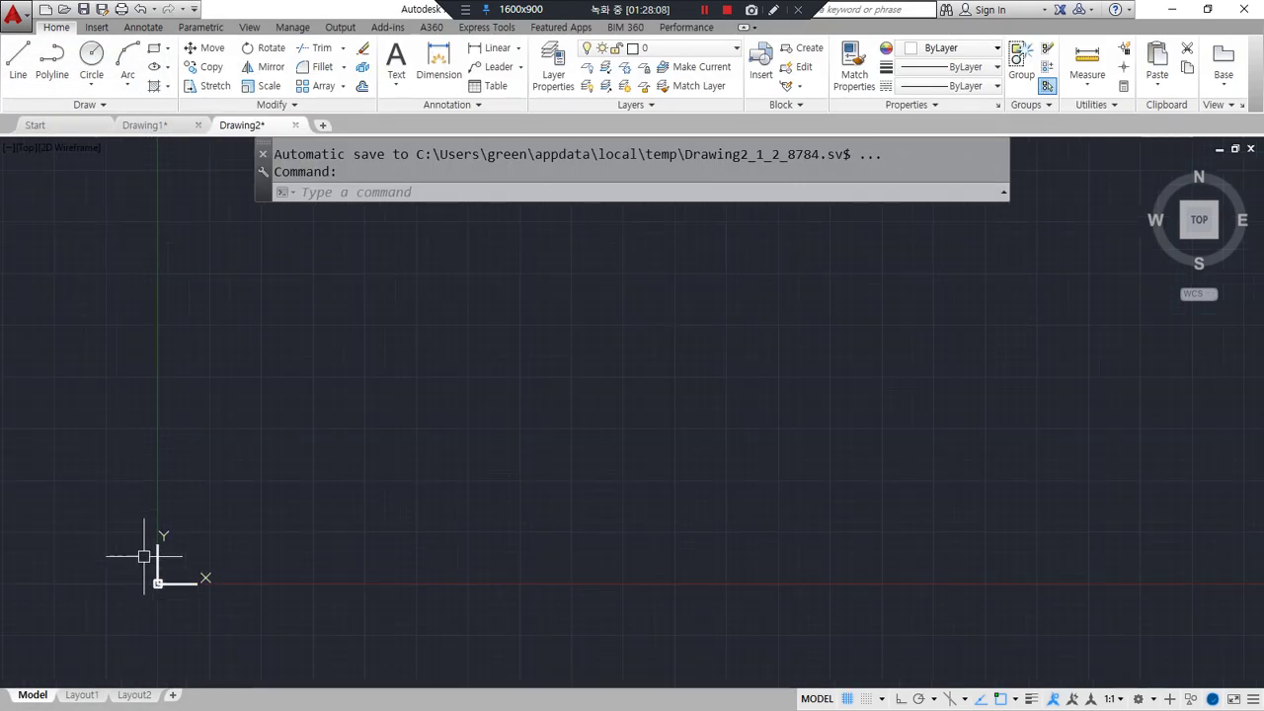
pyautogui.moveTo(148, 544); pyautogui.dragTo(299, 492, button='middle')
pyautogui.write('l')
pyautogui.press('Return')
pyautogui.moveTo(533, 170)
pyautogui.mouseDown()
pyautogui.moveTo(521, 186)
pyautogui.moveTo(553, 227)
pyautogui.mouseUp()
pyautogui.write('0,0')
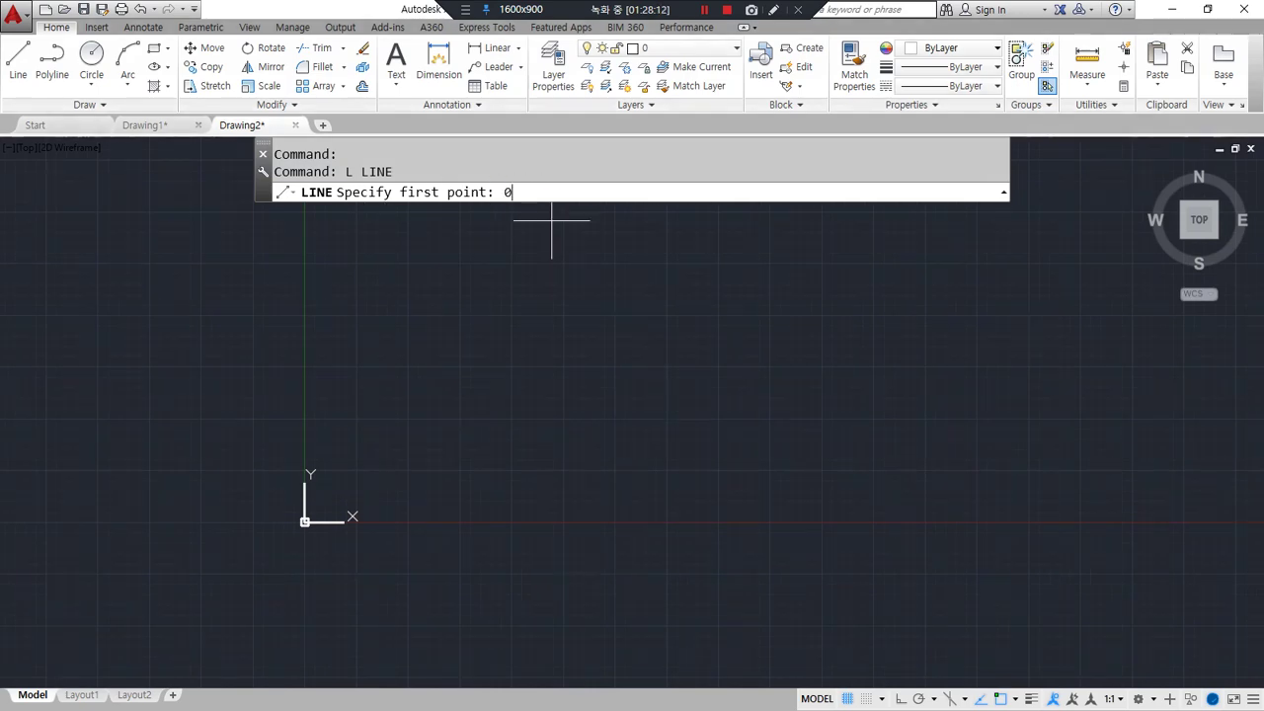
pyautogui.press('Return')
pyautogui.scroll(-1, 305, 534)
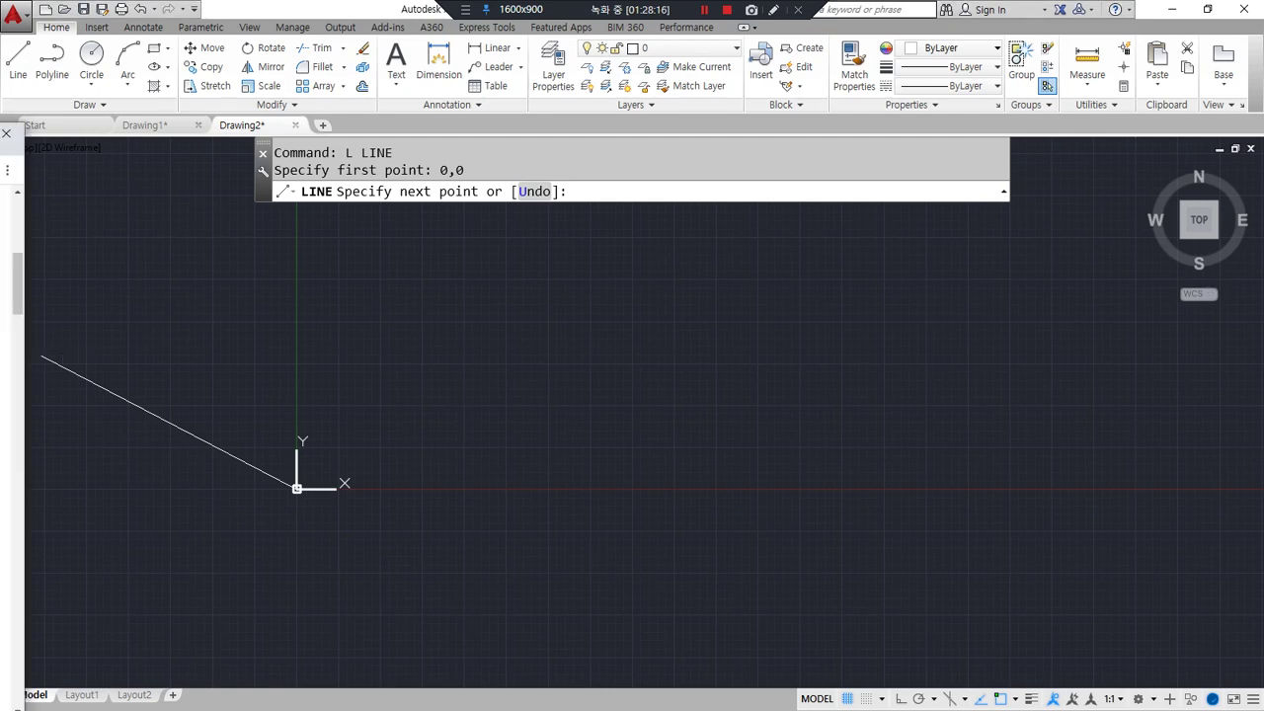
# Step: Return to the exercise page, sketch figure 1's extended baseline and a vertical labelled 100 through its lower-right corner, and clear the marks
pyautogui.hotkey('alt', 'Tab')
pyautogui.moveTo(454, 153); pyautogui.dragTo(579, 129)
pyautogui.hotkey('ctrl', 'alt', 'd')
pyautogui.moveTo(174, 541)
pyautogui.mouseDown()
pyautogui.moveTo(170, 559)
pyautogui.moveTo(174, 540)
pyautogui.moveTo(521, 565)
pyautogui.mouseUp()
pyautogui.moveTo(173, 549)
pyautogui.mouseDown()
pyautogui.moveTo(575, 552)
pyautogui.moveTo(577, 570)
pyautogui.mouseUp()
pyautogui.moveTo(322, 335)
pyautogui.mouseDown()
pyautogui.moveTo(322, 585)
pyautogui.moveTo(309, 614)
pyautogui.moveTo(353, 604)
pyautogui.mouseUp()
pyautogui.moveTo(636, 556)
pyautogui.mouseDown()
pyautogui.moveTo(677, 555)
pyautogui.moveTo(665, 592)
pyautogui.mouseUp()
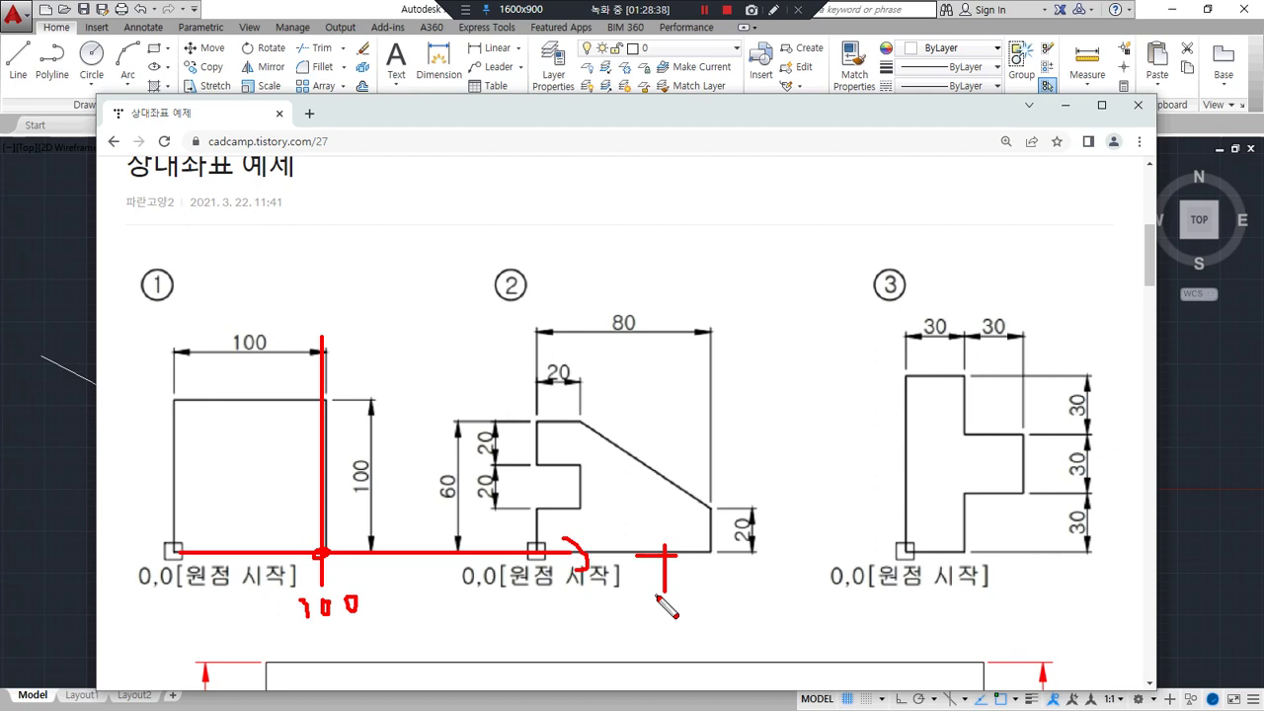
pyautogui.press('Delete')
# Step: Mark the lower-left, lower-right and upper-left corners of figure 1 in turn, clearing the marks
pyautogui.moveTo(184, 564)
pyautogui.mouseDown()
pyautogui.moveTo(170, 545)
pyautogui.moveTo(174, 559)
pyautogui.mouseUp()
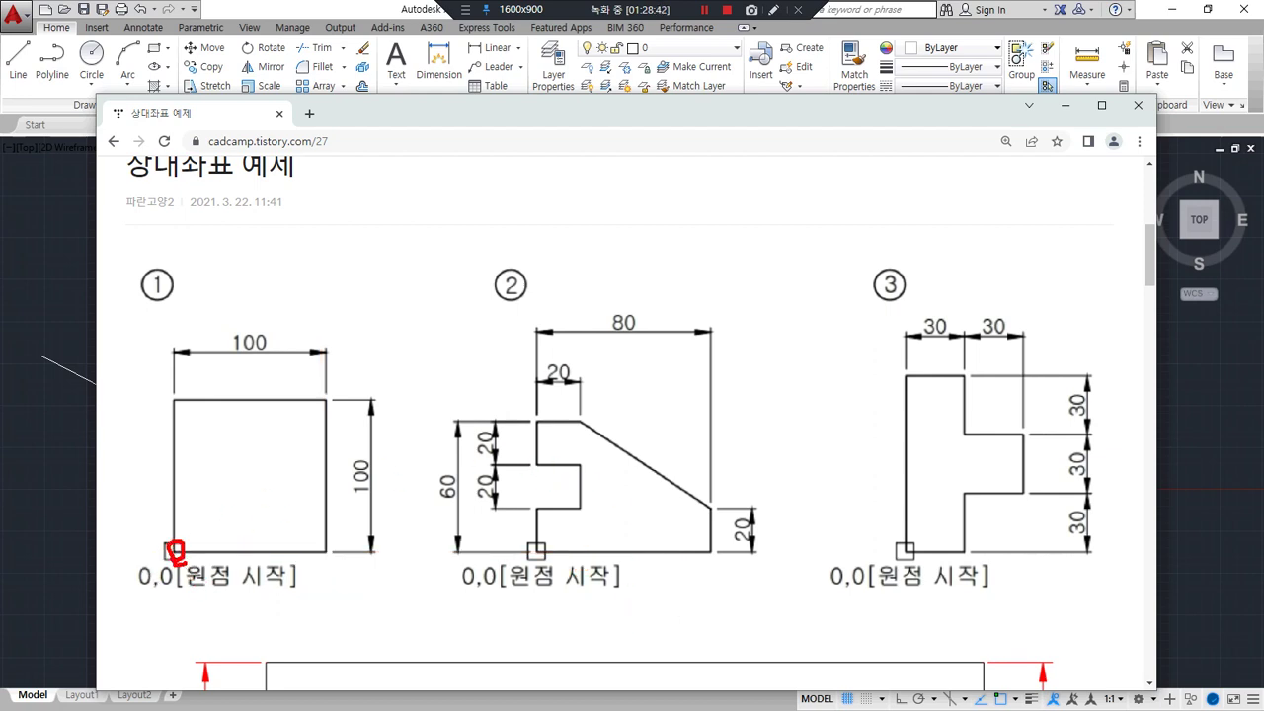
pyautogui.moveTo(320, 549); pyautogui.dragTo(320, 556)
pyautogui.press('Delete')
pyautogui.moveTo(174, 399); pyautogui.dragTo(171, 413)
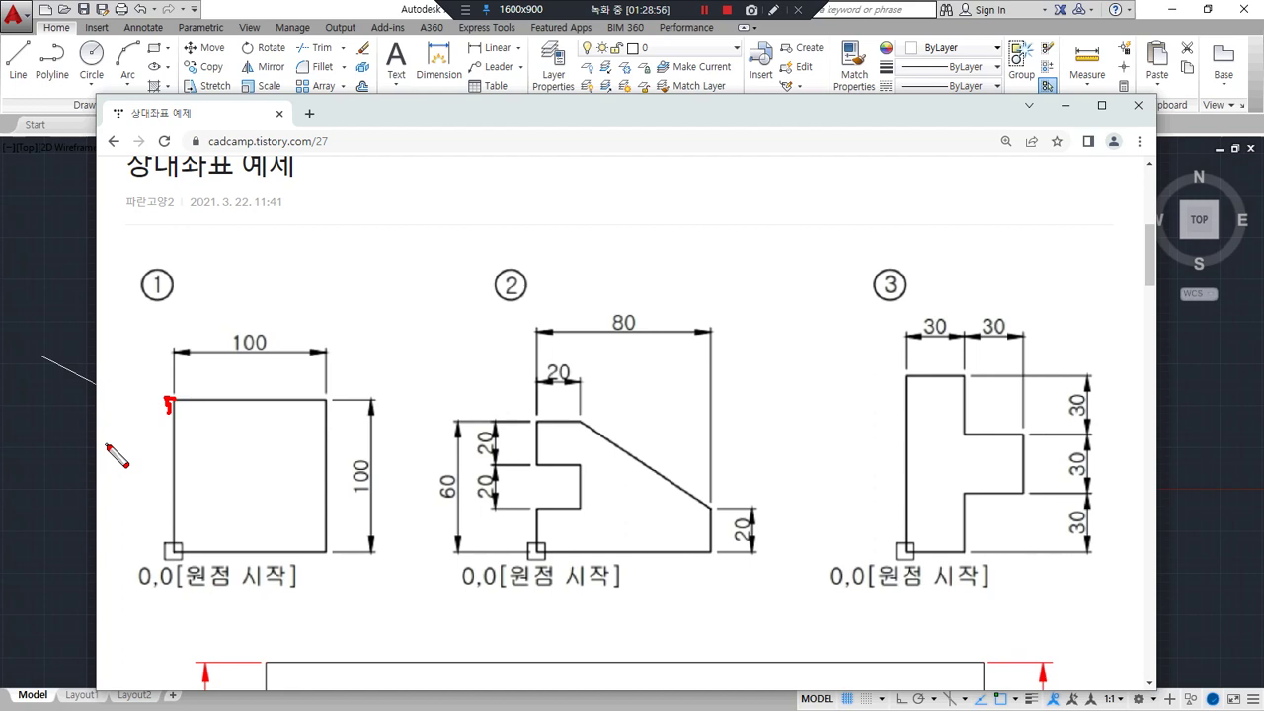
pyautogui.press('Escape')
pyautogui.moveTo(417, 115); pyautogui.dragTo(0, 120)
pyautogui.moveTo(664, 200); pyautogui.dragTo(685, 195)
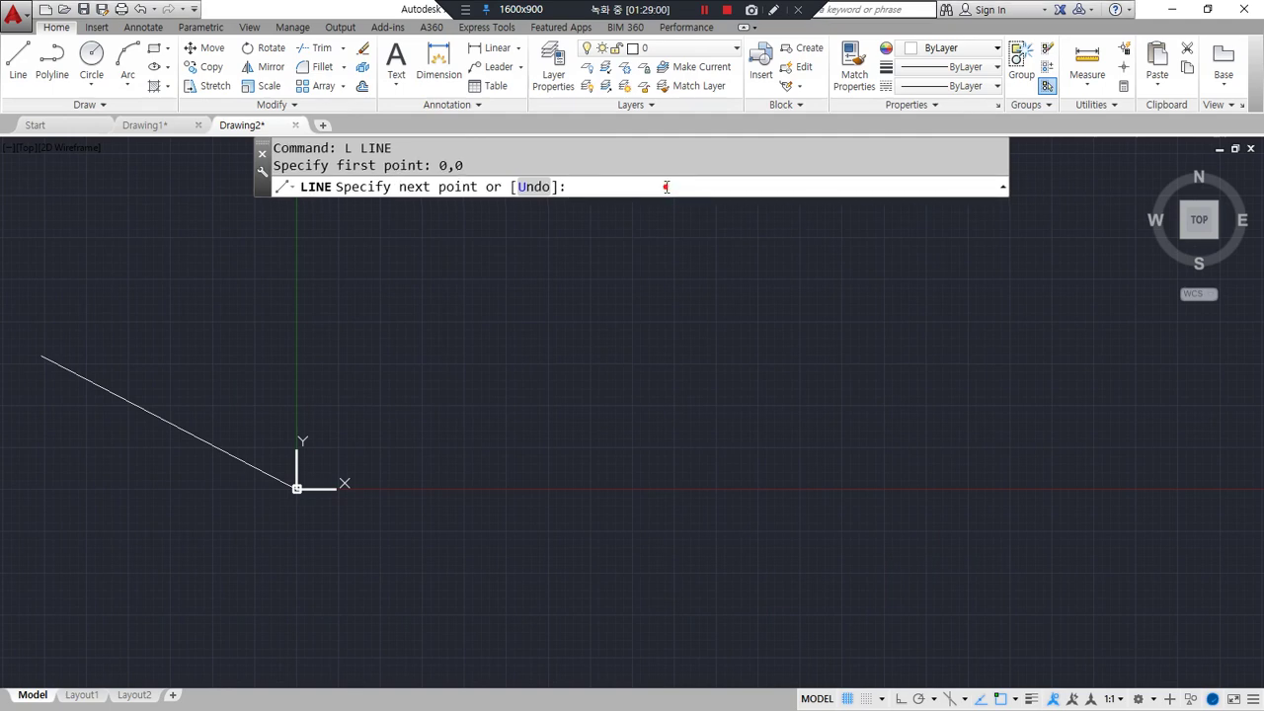
pyautogui.press('F8')
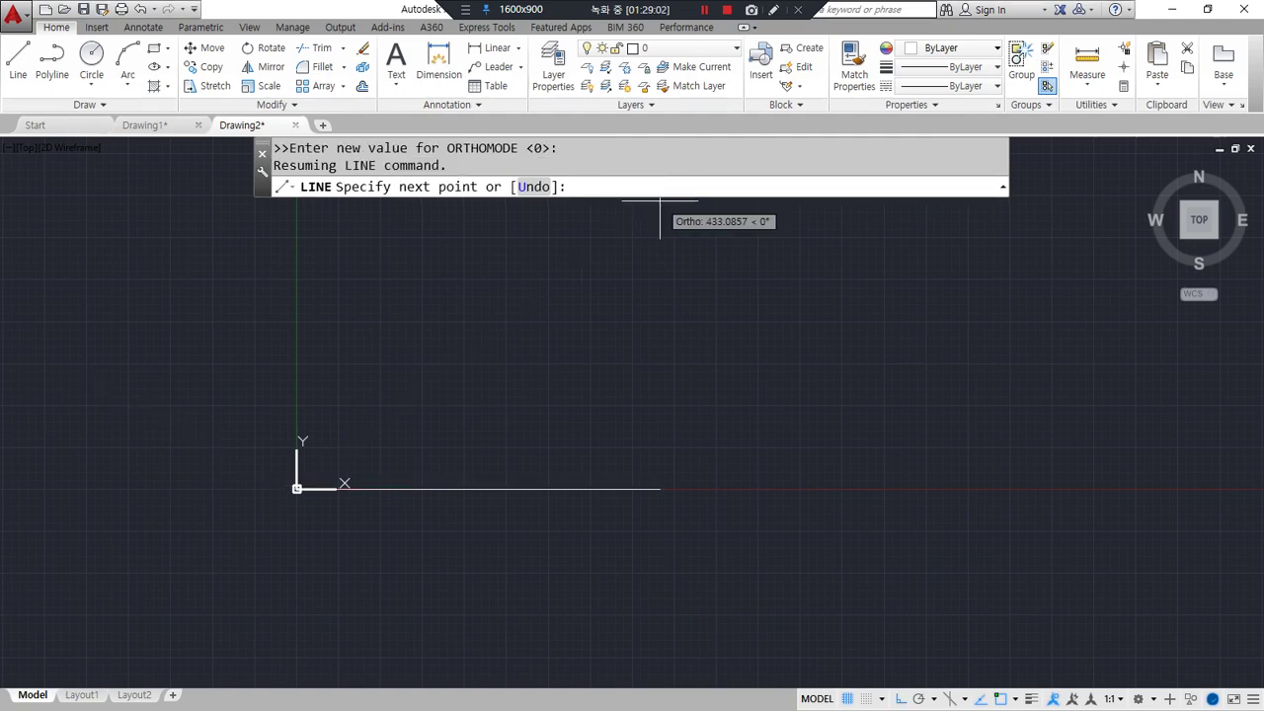
pyautogui.write('@')
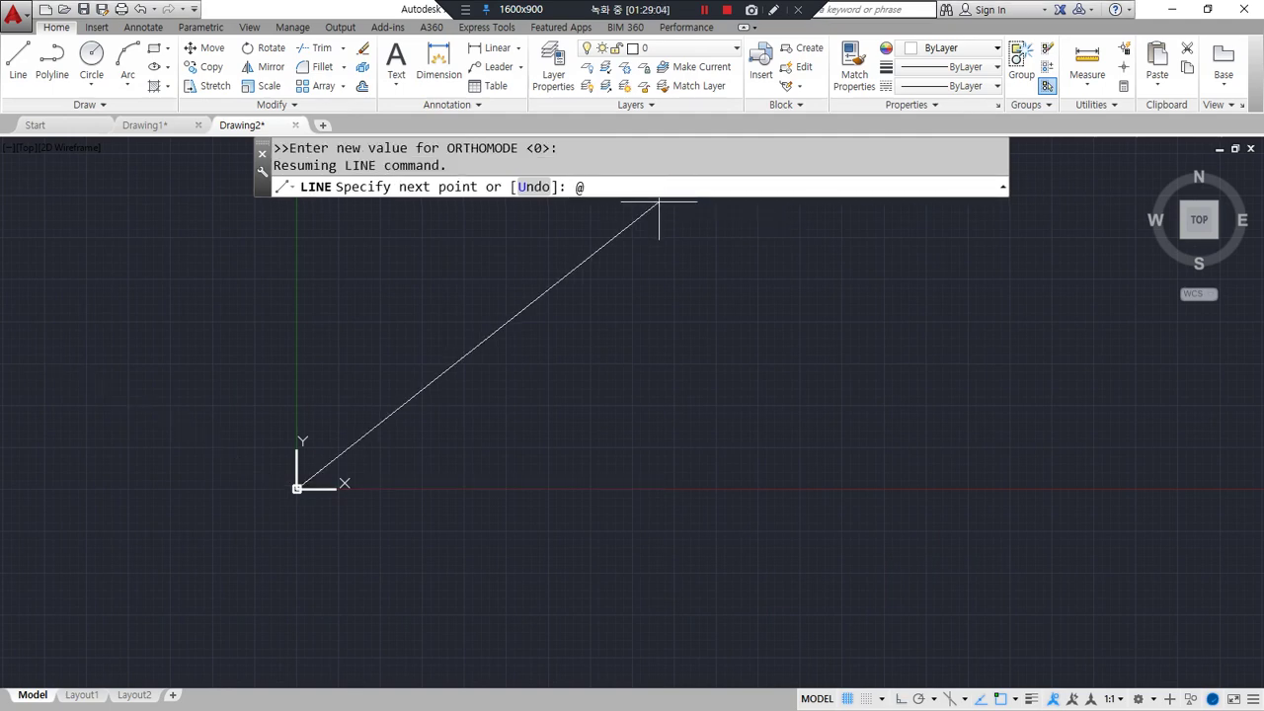
pyautogui.write('100,0')
pyautogui.press('Return')
pyautogui.scroll(4, 360, 447)
pyautogui.scroll(1, 360, 448)
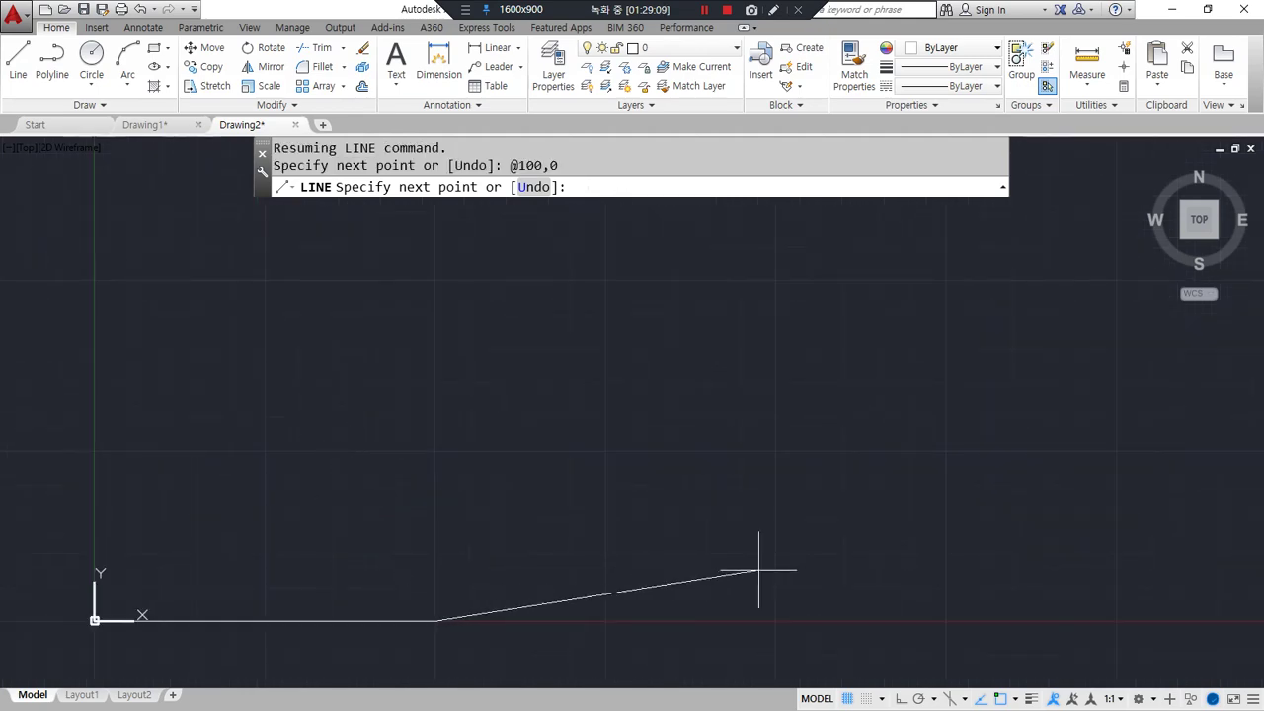
pyautogui.click(1032, 698)
pyautogui.moveTo(257, 500); pyautogui.dragTo(381, 465, button='middle')
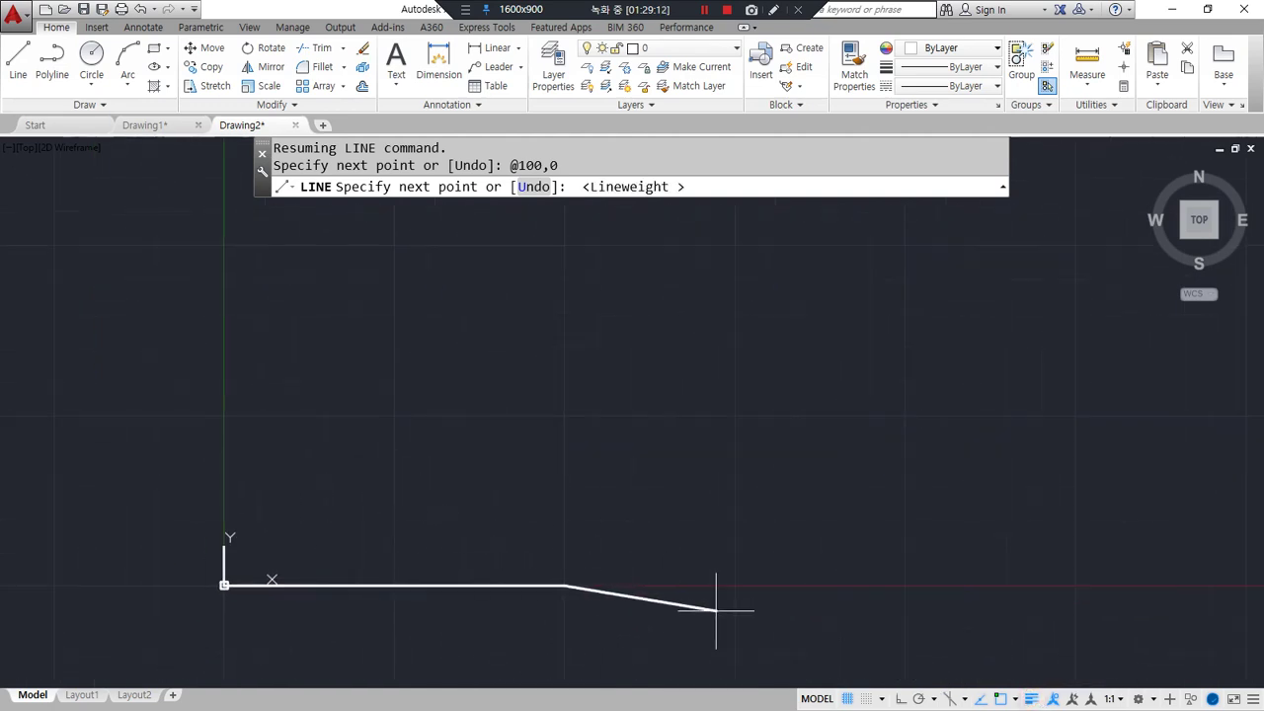
# Step: Sketch arrowed x and y axes through the end of the bottom edge, and clear the marks
pyautogui.moveTo(572, 598)
pyautogui.mouseDown()
pyautogui.moveTo(564, 587)
pyautogui.moveTo(504, 599)
pyautogui.moveTo(827, 586)
pyautogui.mouseUp()
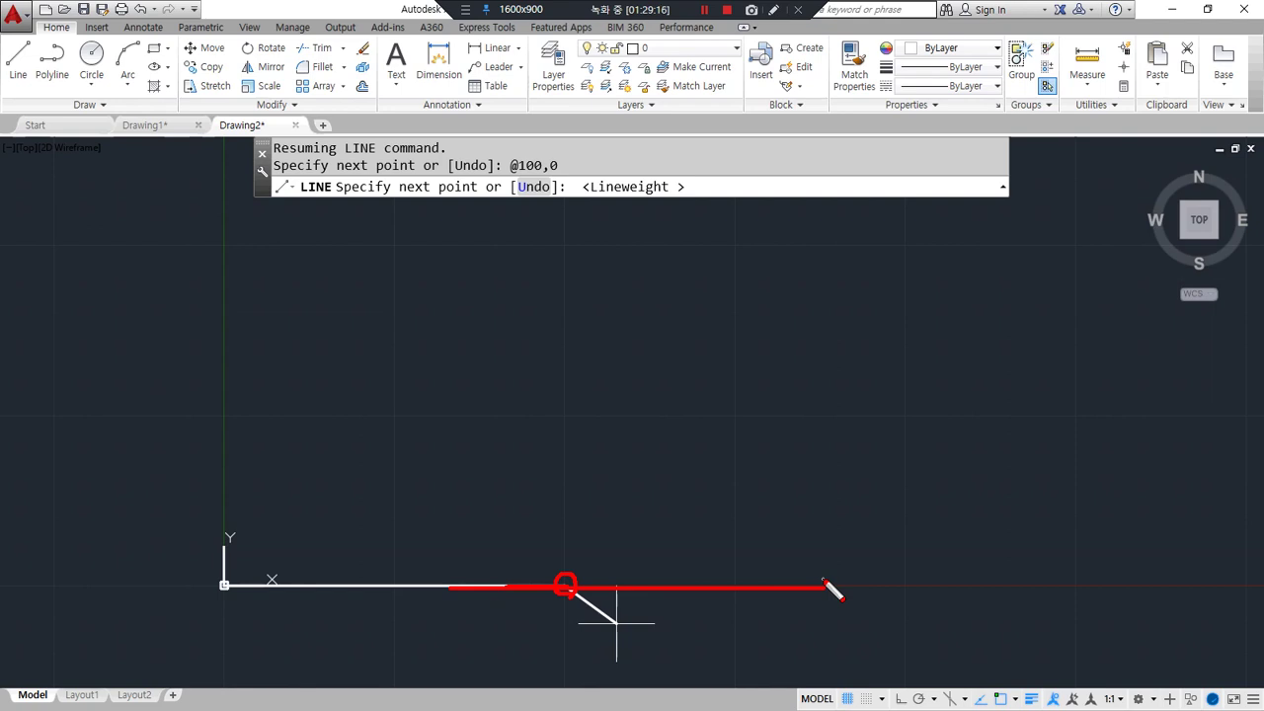
pyautogui.moveTo(564, 586)
pyautogui.mouseDown()
pyautogui.moveTo(565, 439)
pyautogui.moveTo(565, 681)
pyautogui.mouseUp()
pyautogui.moveTo(817, 576)
pyautogui.mouseDown()
pyautogui.moveTo(845, 592)
pyautogui.moveTo(832, 606)
pyautogui.moveTo(908, 576)
pyautogui.mouseUp()
pyautogui.moveTo(890, 579); pyautogui.dragTo(898, 603)
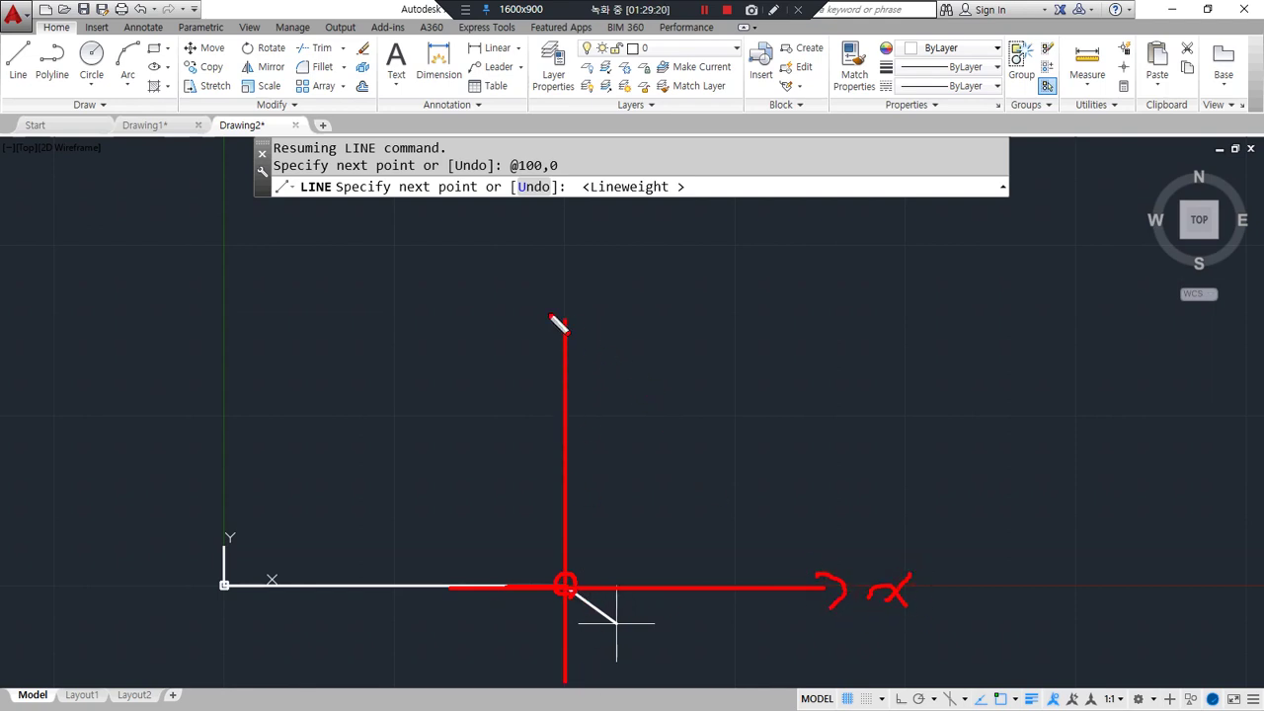
pyautogui.moveTo(549, 326); pyautogui.dragTo(572, 319)
pyautogui.moveTo(619, 299); pyautogui.dragTo(624, 348)
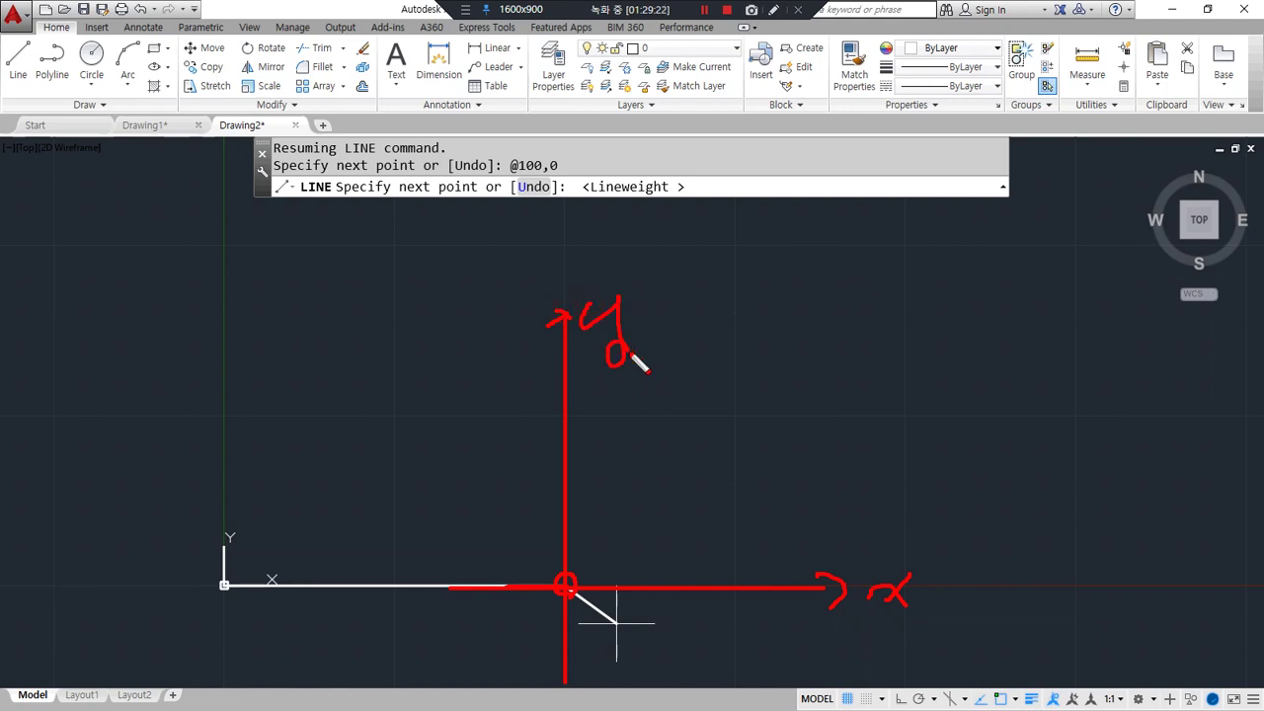
pyautogui.moveTo(552, 295); pyautogui.dragTo(567, 292)
pyautogui.press('Escape')
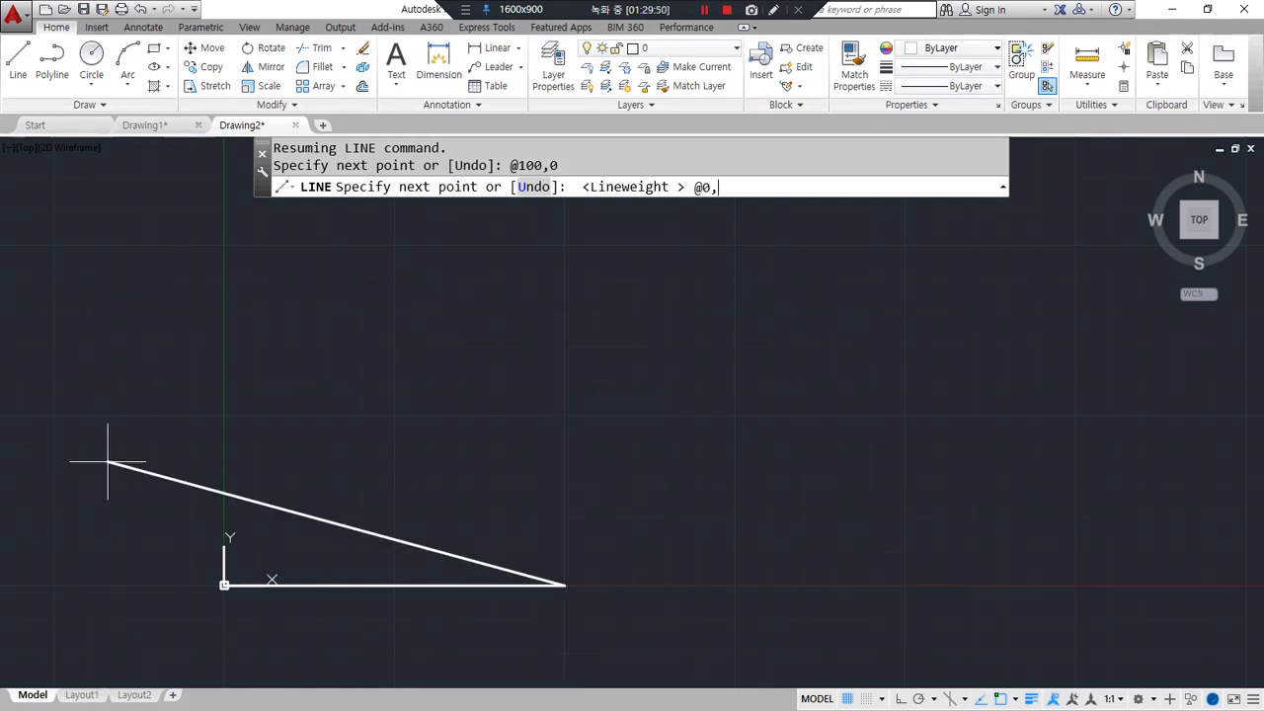
# Step: Draw the square's right edge to @0,100, and temporarily sketch axes at its upper end with an arrow labelled -x
pyautogui.write('00')
pyautogui.press('Return')
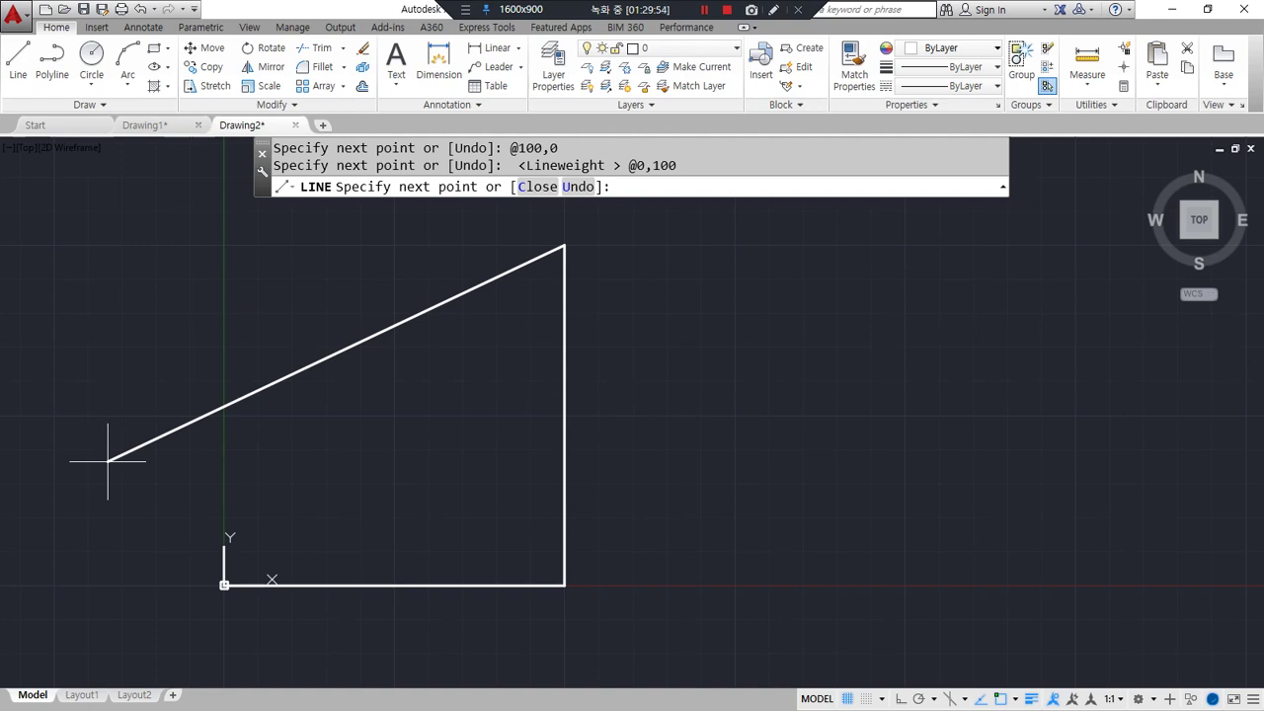
pyautogui.write('@')
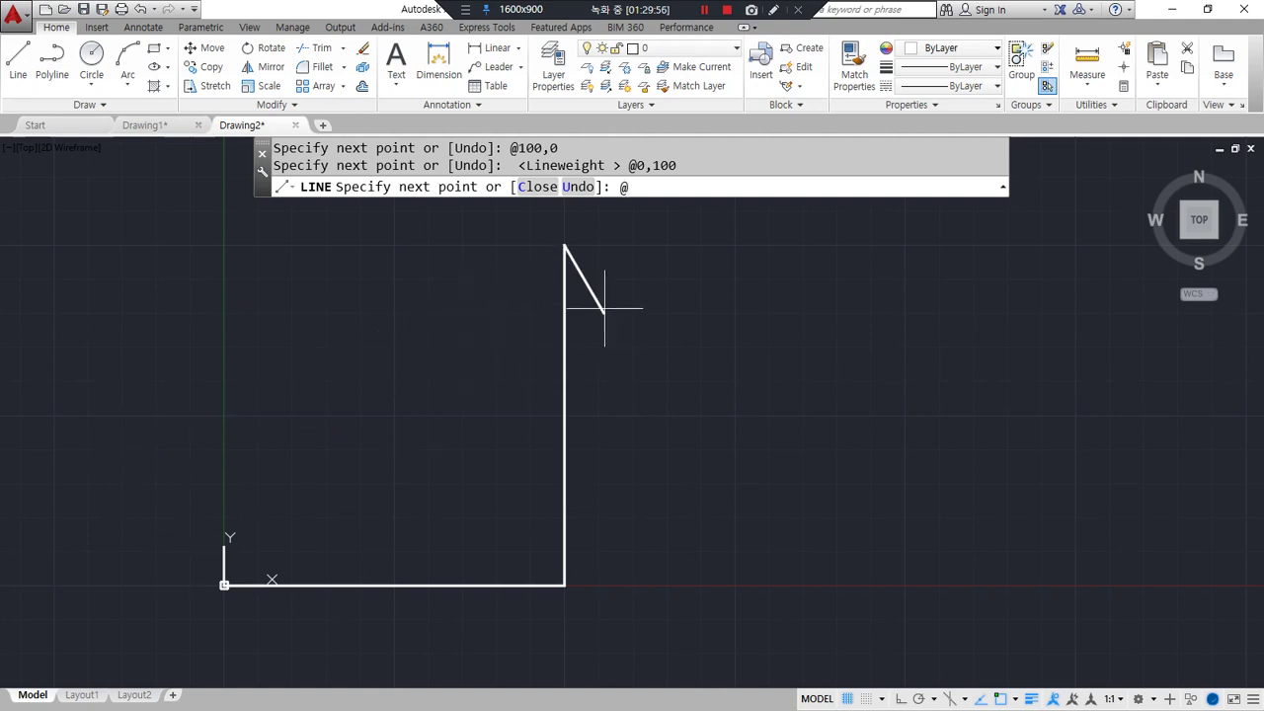
pyautogui.moveTo(565, 246)
pyautogui.mouseDown()
pyautogui.moveTo(385, 248)
pyautogui.moveTo(829, 245)
pyautogui.moveTo(829, 259)
pyautogui.mouseUp()
pyautogui.moveTo(563, 247)
pyautogui.mouseDown()
pyautogui.moveTo(562, 156)
pyautogui.moveTo(561, 529)
pyautogui.mouseUp()
pyautogui.moveTo(406, 248)
pyautogui.mouseDown()
pyautogui.moveTo(189, 243)
pyautogui.moveTo(181, 281)
pyautogui.mouseUp()
pyautogui.moveTo(127, 218)
pyautogui.mouseDown()
pyautogui.moveTo(191, 197)
pyautogui.moveTo(169, 210)
pyautogui.mouseUp()
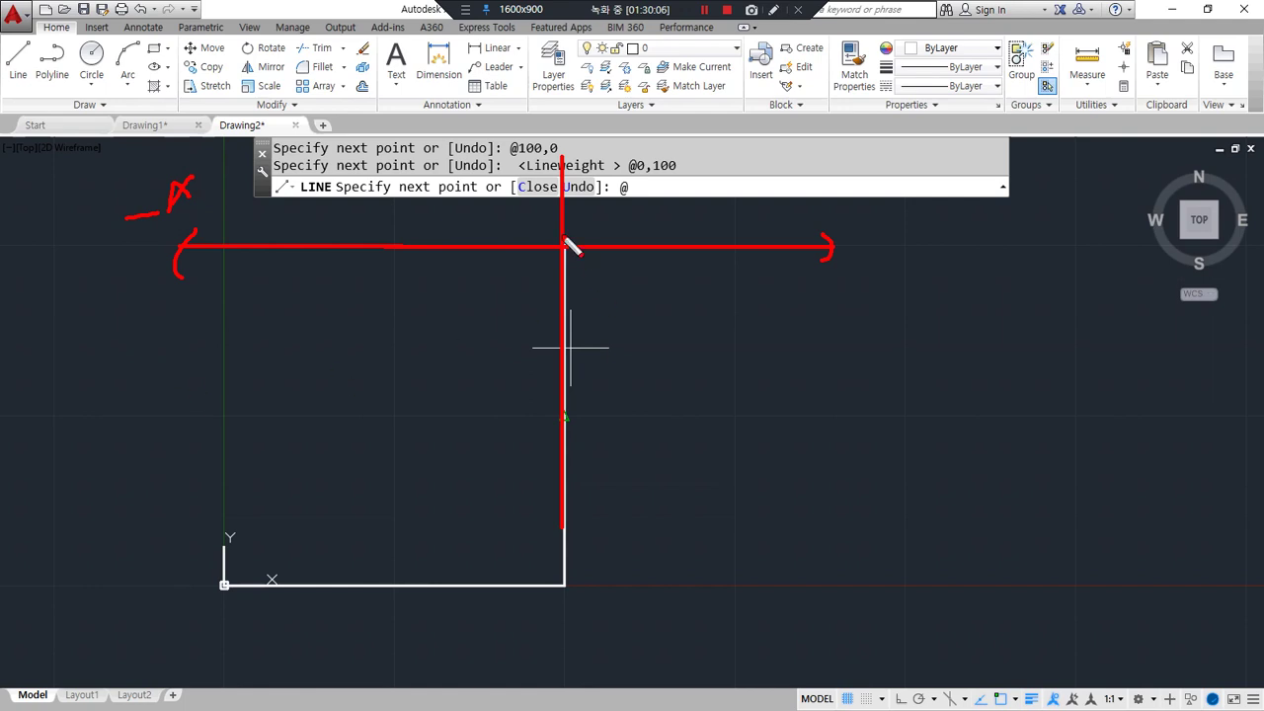
pyautogui.press('Escape')
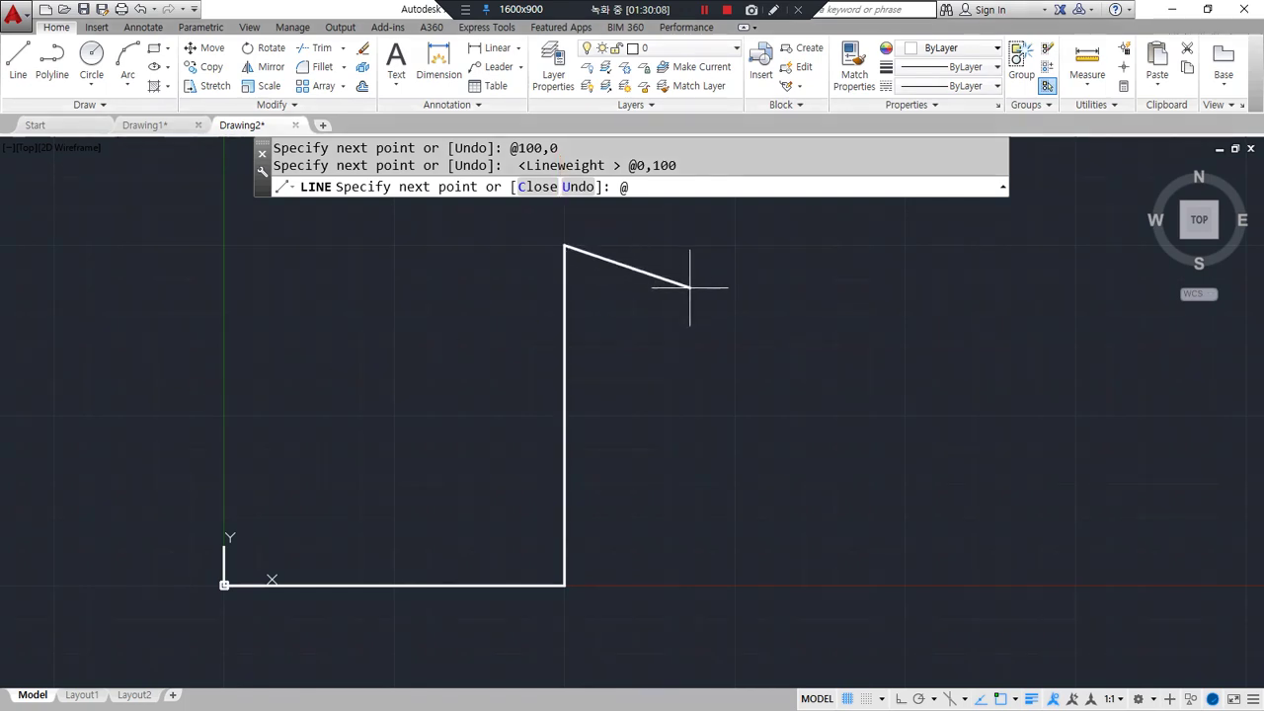
# Step: Draw the square's top edge to @-100,0, and temporarily sketch axes at its end with a downward arrow labelled -y
pyautogui.write('100,0')
pyautogui.press('Return')
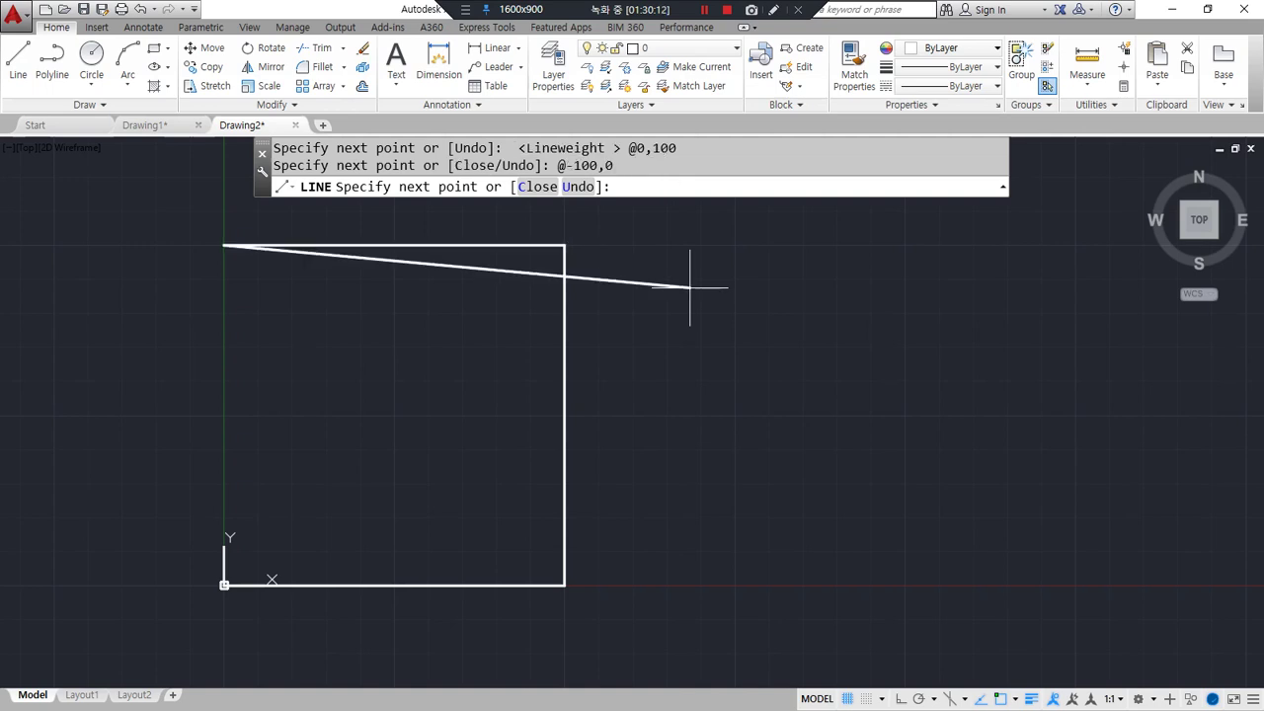
pyautogui.hotkey('ctrl', 'alt', 'd')
pyautogui.moveTo(223, 245); pyautogui.dragTo(223, 246)
pyautogui.moveTo(146, 245); pyautogui.dragTo(401, 245)
pyautogui.moveTo(228, 245)
pyautogui.mouseDown()
pyautogui.moveTo(225, 190)
pyautogui.moveTo(228, 489)
pyautogui.moveTo(273, 453)
pyautogui.moveTo(304, 472)
pyautogui.moveTo(312, 456)
pyautogui.mouseUp()
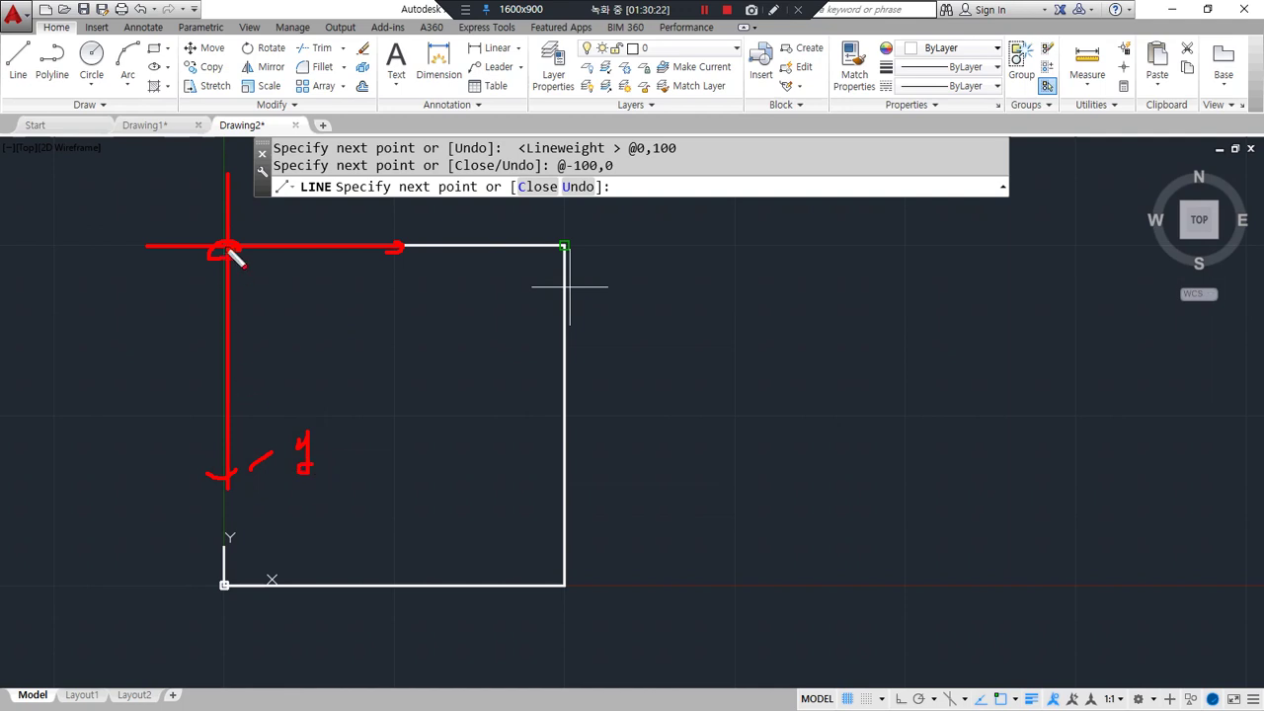
pyautogui.press('Escape')
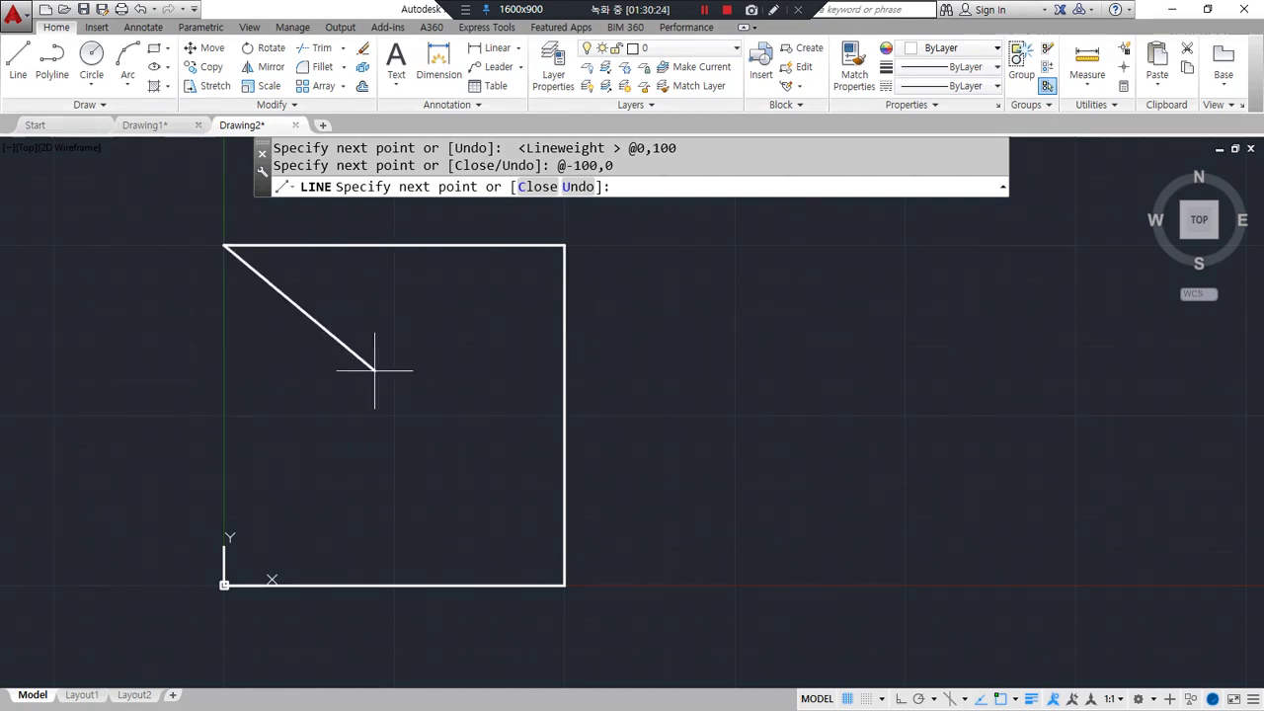
# Step: Draw the square's left edge to @0,-100 and end the line
pyautogui.write('10')
pyautogui.press('Return')
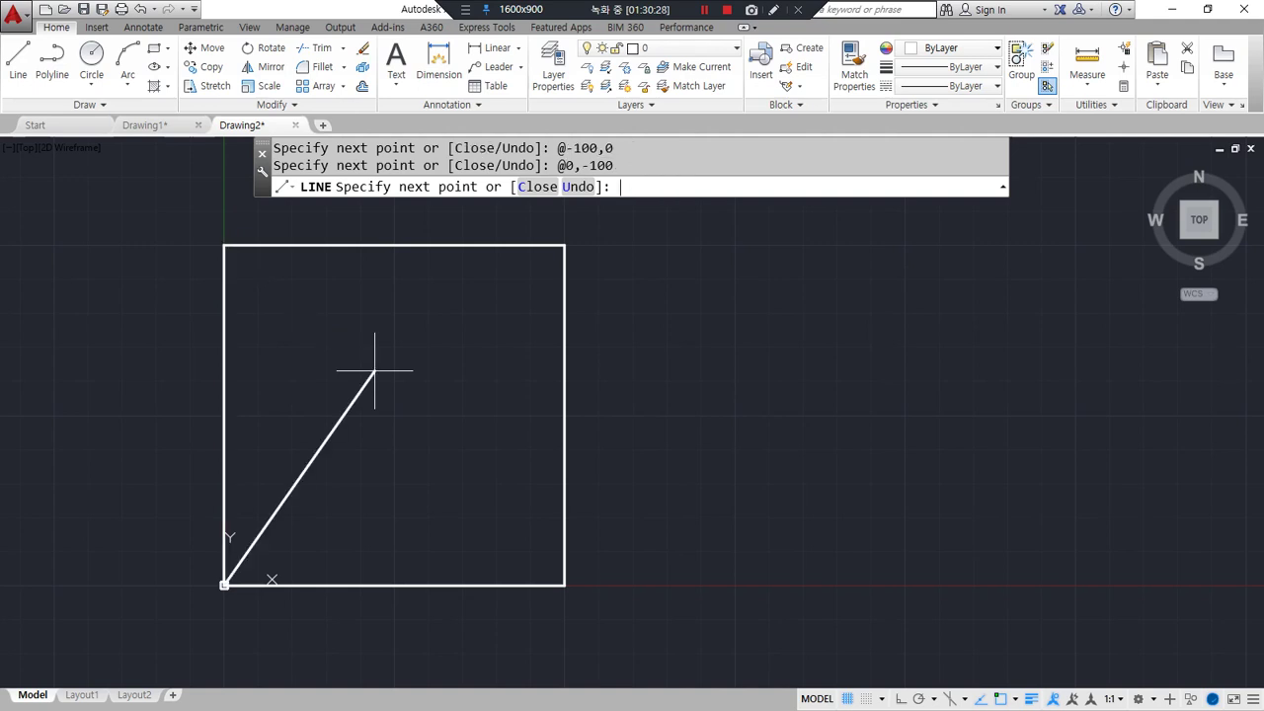
pyautogui.press('Return')
pyautogui.scroll(-2, 375, 387)
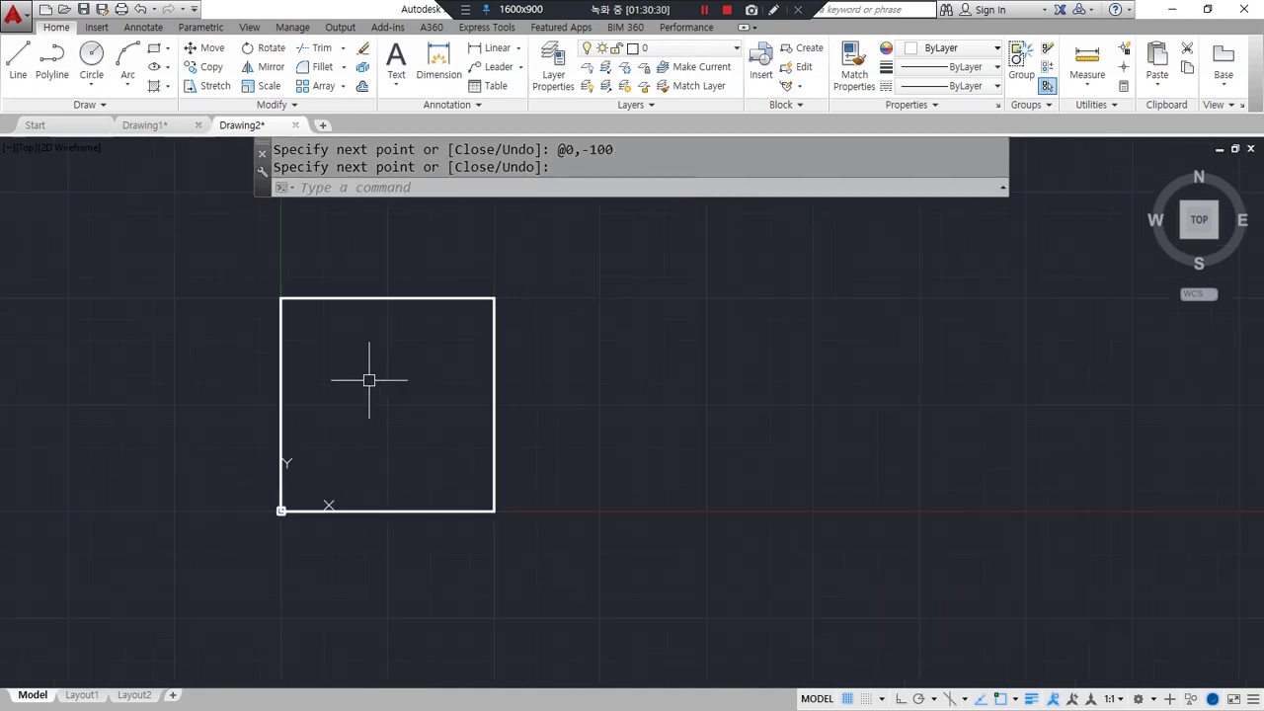
# Step: Switch to the enlarged figure 2 in the browser, trace its right edge, and write 0,2 beside the 20 dimension
pyautogui.hotkey('alt', 'Tab')
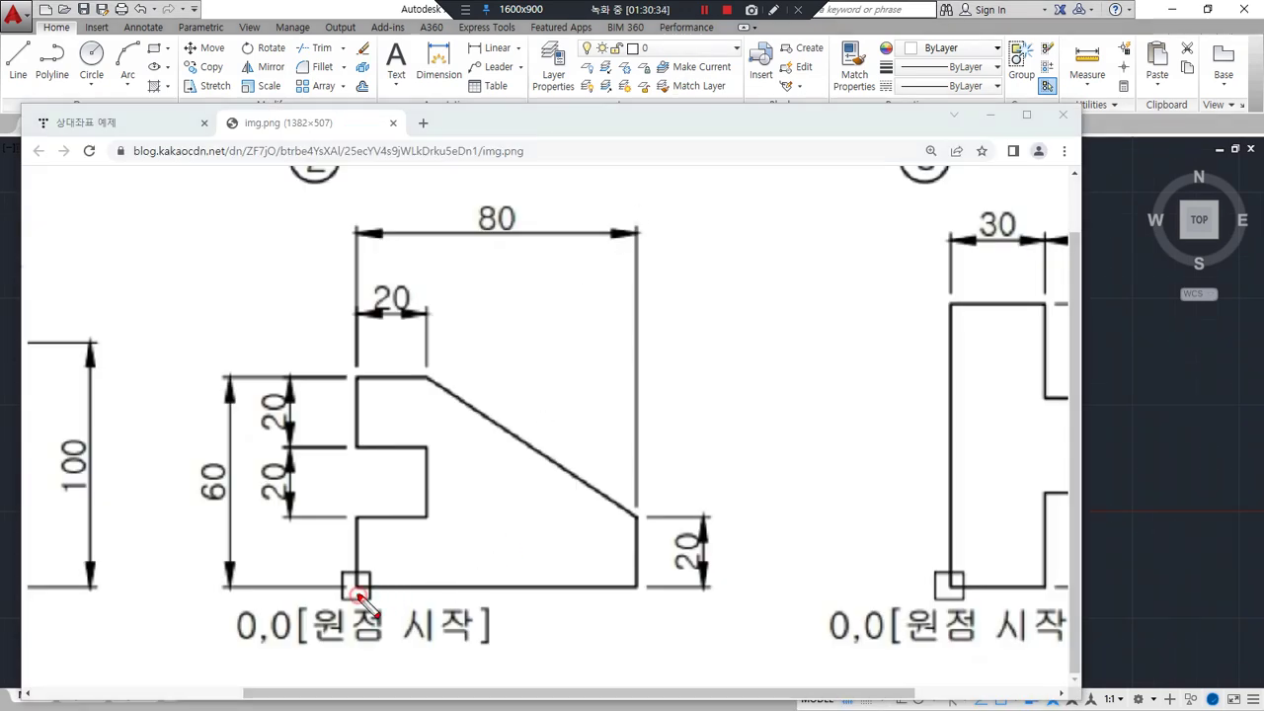
pyautogui.moveTo(360, 572)
pyautogui.mouseDown()
pyautogui.moveTo(361, 599)
pyautogui.moveTo(626, 587)
pyautogui.moveTo(629, 605)
pyautogui.moveTo(593, 640)
pyautogui.moveTo(622, 620)
pyautogui.moveTo(620, 635)
pyautogui.moveTo(648, 626)
pyautogui.moveTo(637, 521)
pyautogui.mouseUp()
pyautogui.click(632, 634)
pyautogui.press('Escape')
pyautogui.moveTo(730, 516); pyautogui.dragTo(804, 529)
pyautogui.click(760, 538)
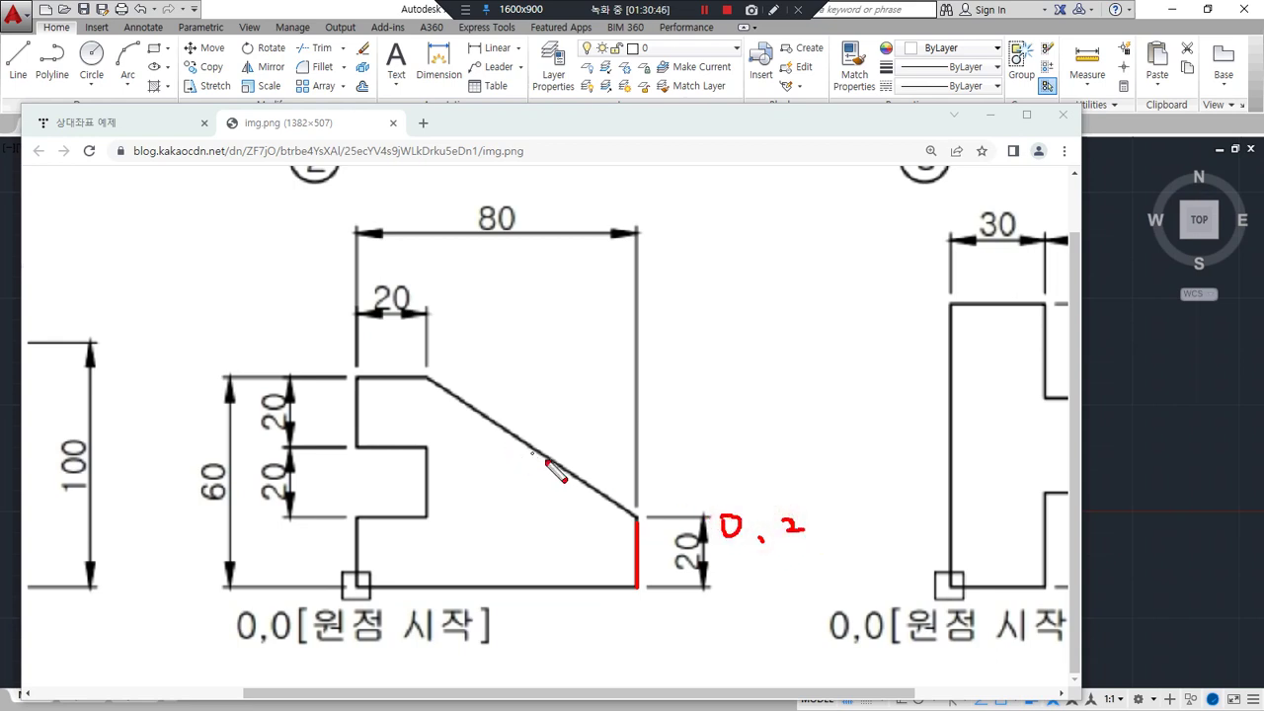
# Step: Trace figure 2's sloped edge with an arrow and label its horizontal distance 60 and vertical distance 40
pyautogui.moveTo(631, 515)
pyautogui.mouseDown()
pyautogui.moveTo(460, 391)
pyautogui.moveTo(434, 387)
pyautogui.moveTo(457, 377)
pyautogui.mouseUp()
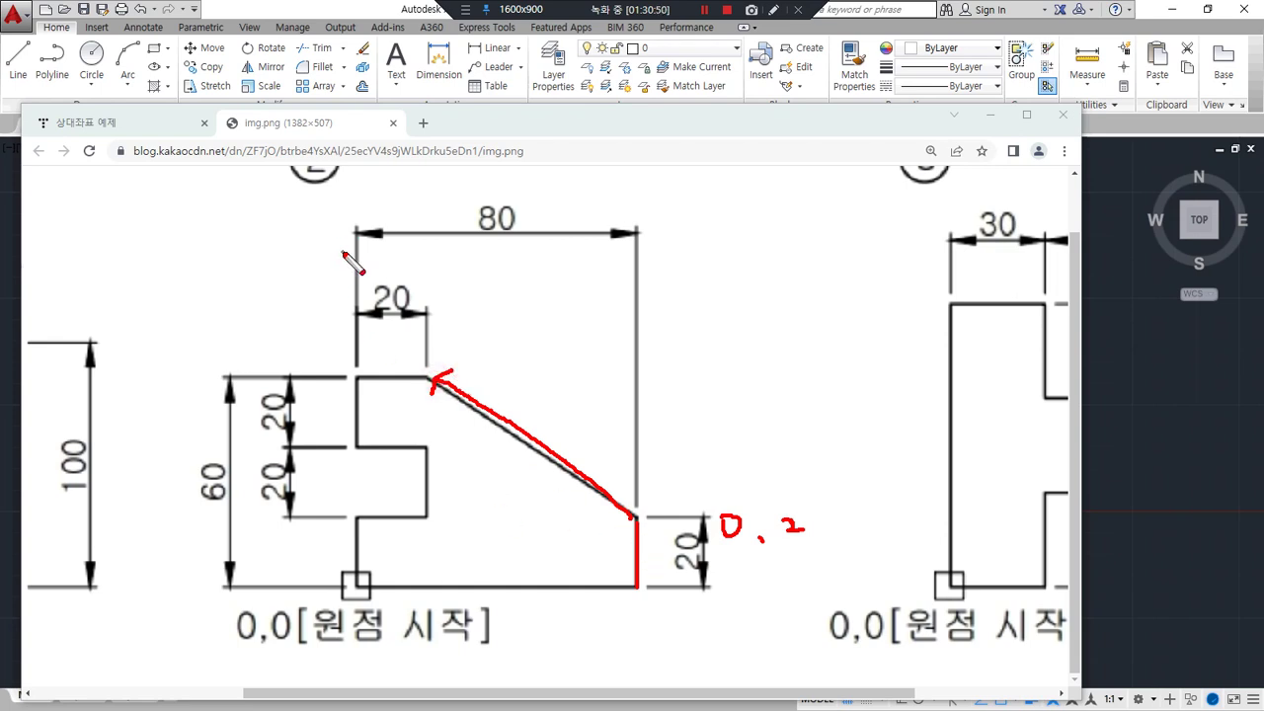
pyautogui.moveTo(430, 306)
pyautogui.mouseDown()
pyautogui.moveTo(597, 336)
pyautogui.moveTo(632, 325)
pyautogui.moveTo(600, 334)
pyautogui.mouseUp()
pyautogui.moveTo(512, 261); pyautogui.dragTo(507, 284)
pyautogui.click(550, 288)
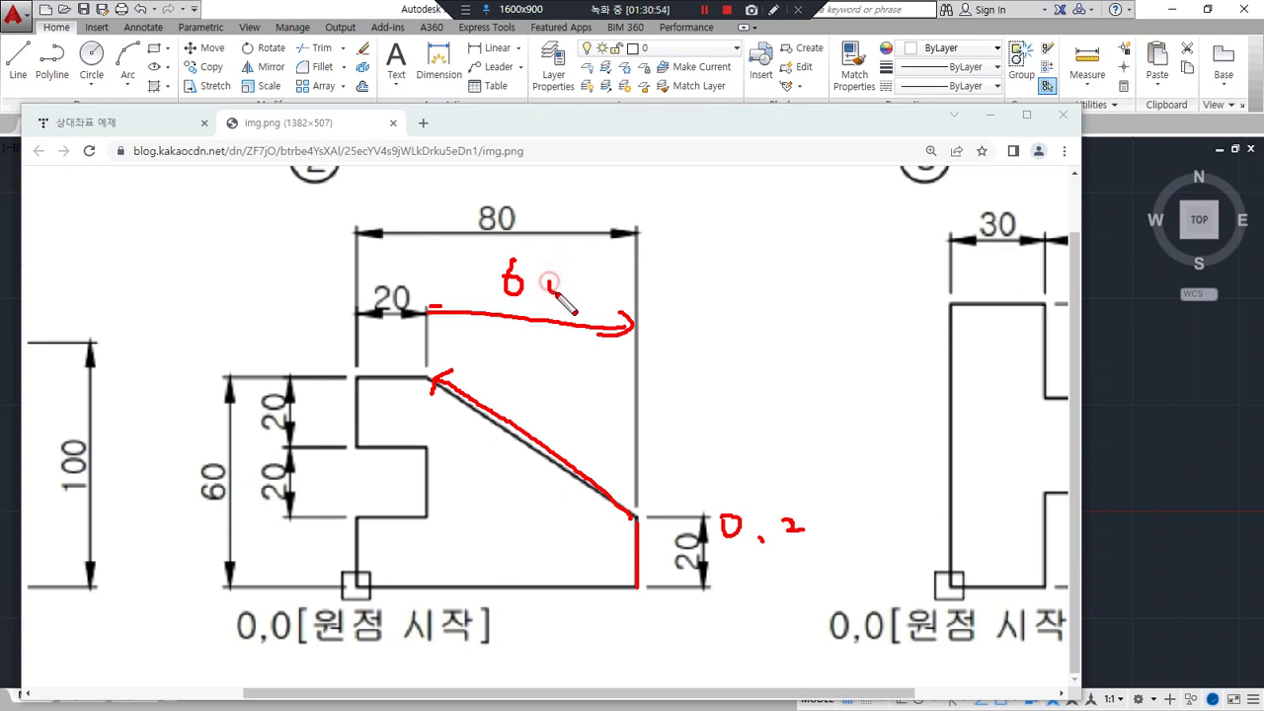
pyautogui.moveTo(426, 388); pyautogui.dragTo(427, 518)
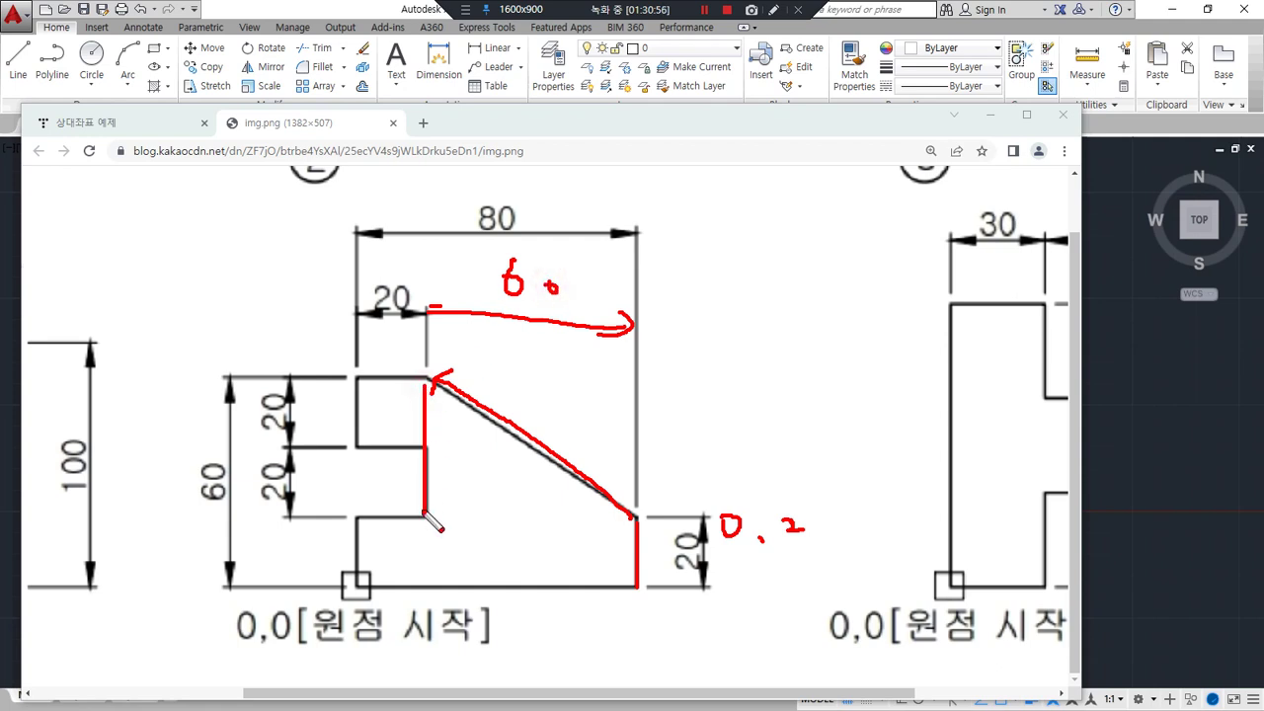
pyautogui.moveTo(632, 515); pyautogui.dragTo(425, 507)
pyautogui.moveTo(414, 450)
pyautogui.mouseDown()
pyautogui.moveTo(404, 461)
pyautogui.moveTo(426, 464)
pyautogui.moveTo(407, 471)
pyautogui.mouseUp()
pyautogui.moveTo(430, 452)
pyautogui.mouseDown()
pyautogui.moveTo(443, 469)
pyautogui.moveTo(431, 474)
pyautogui.mouseUp()
# Step: Sketch plus and minus x-direction arrows from the slope's lower end, and circle the 60 and 40 labels
pyautogui.moveTo(637, 515)
pyautogui.mouseDown()
pyautogui.moveTo(876, 513)
pyautogui.moveTo(874, 525)
pyautogui.moveTo(930, 531)
pyautogui.moveTo(916, 545)
pyautogui.mouseUp()
pyautogui.moveTo(627, 514)
pyautogui.mouseDown()
pyautogui.moveTo(542, 511)
pyautogui.moveTo(518, 530)
pyautogui.mouseUp()
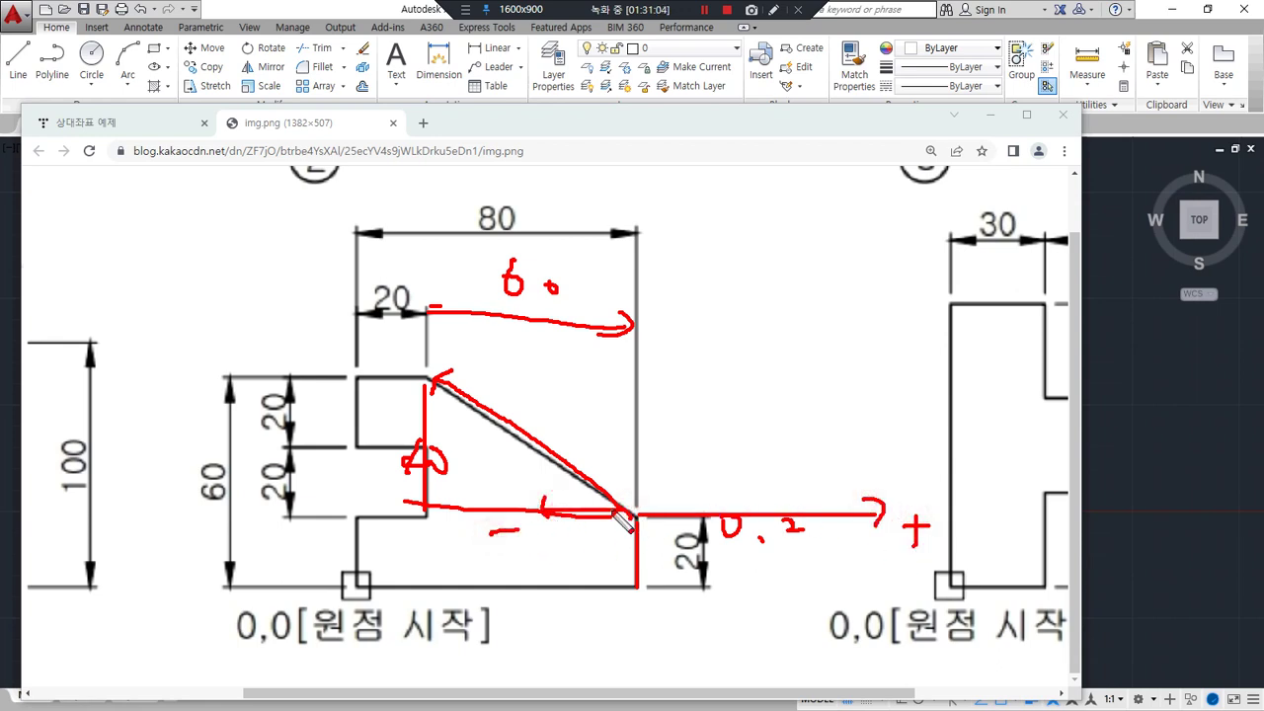
pyautogui.moveTo(499, 318); pyautogui.dragTo(553, 340)
pyautogui.moveTo(438, 475); pyautogui.dragTo(450, 488)
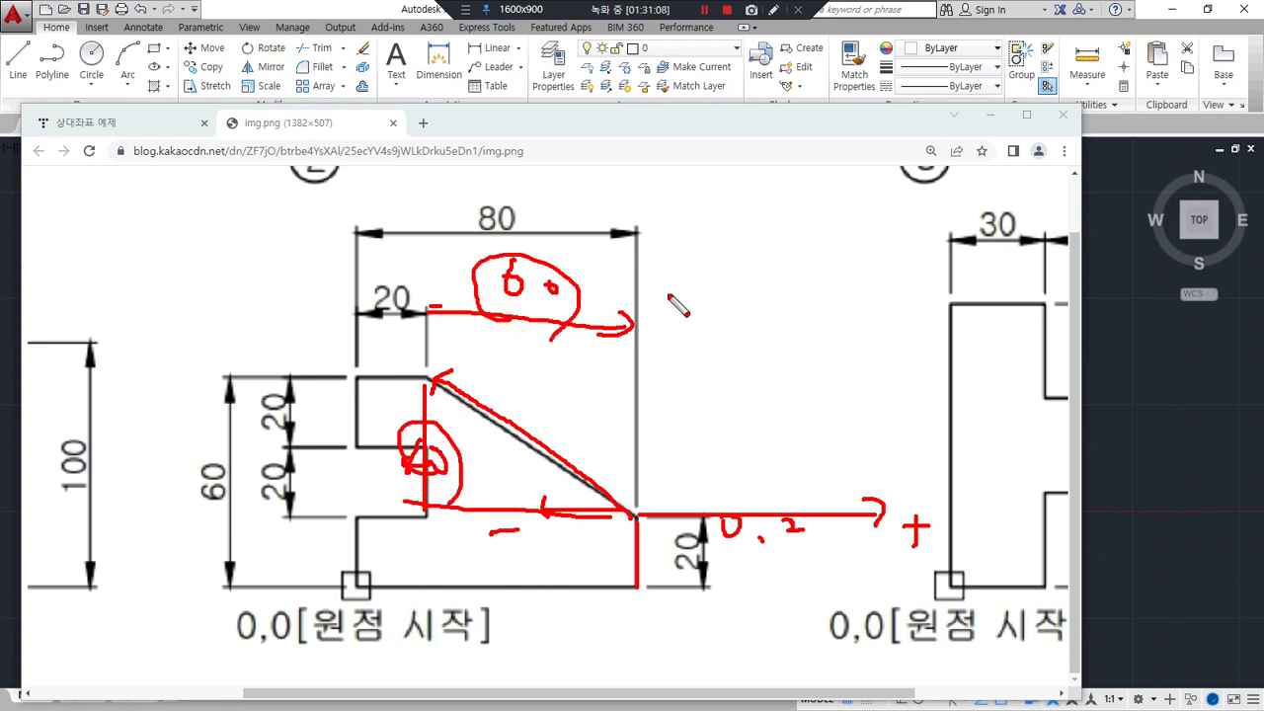
# Step: Move the browser aside, erase the finished square, and start a new line at 0,0
pyautogui.moveTo(660, 117); pyautogui.dragTo(0, 120)
pyautogui.click(133, 119)
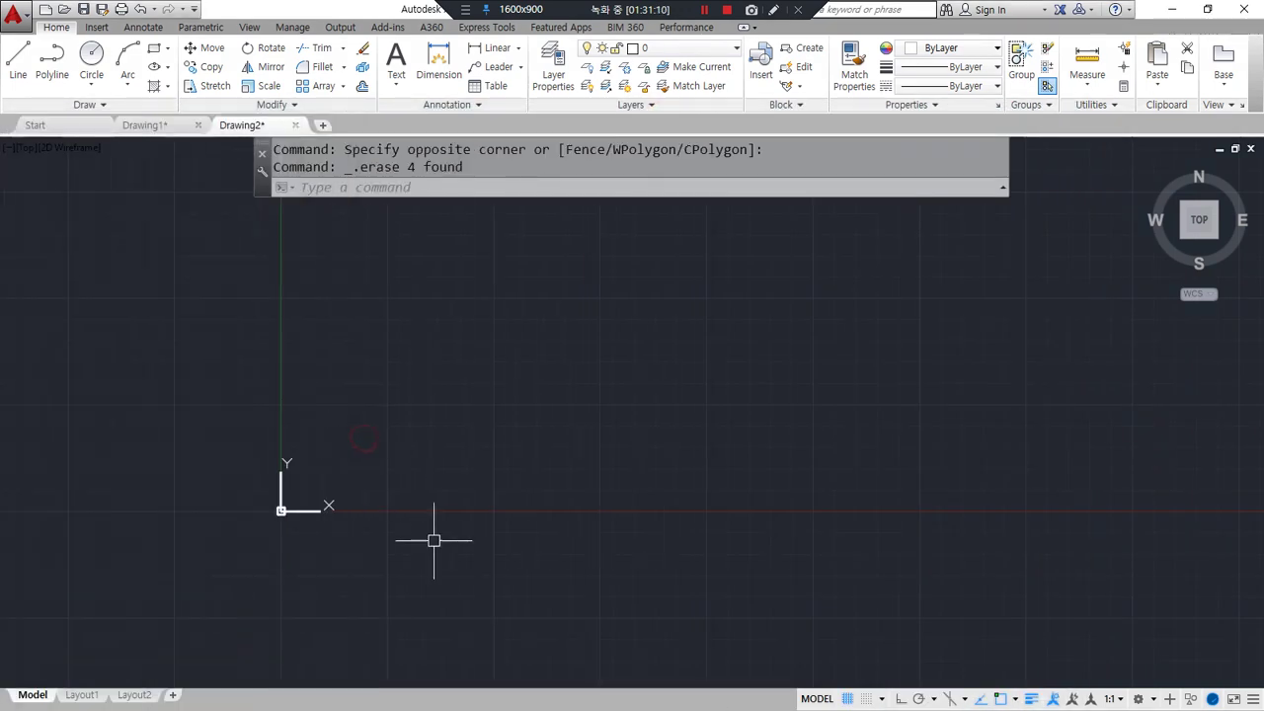
pyautogui.write('L')
pyautogui.press('Return')
pyautogui.write('0,0')
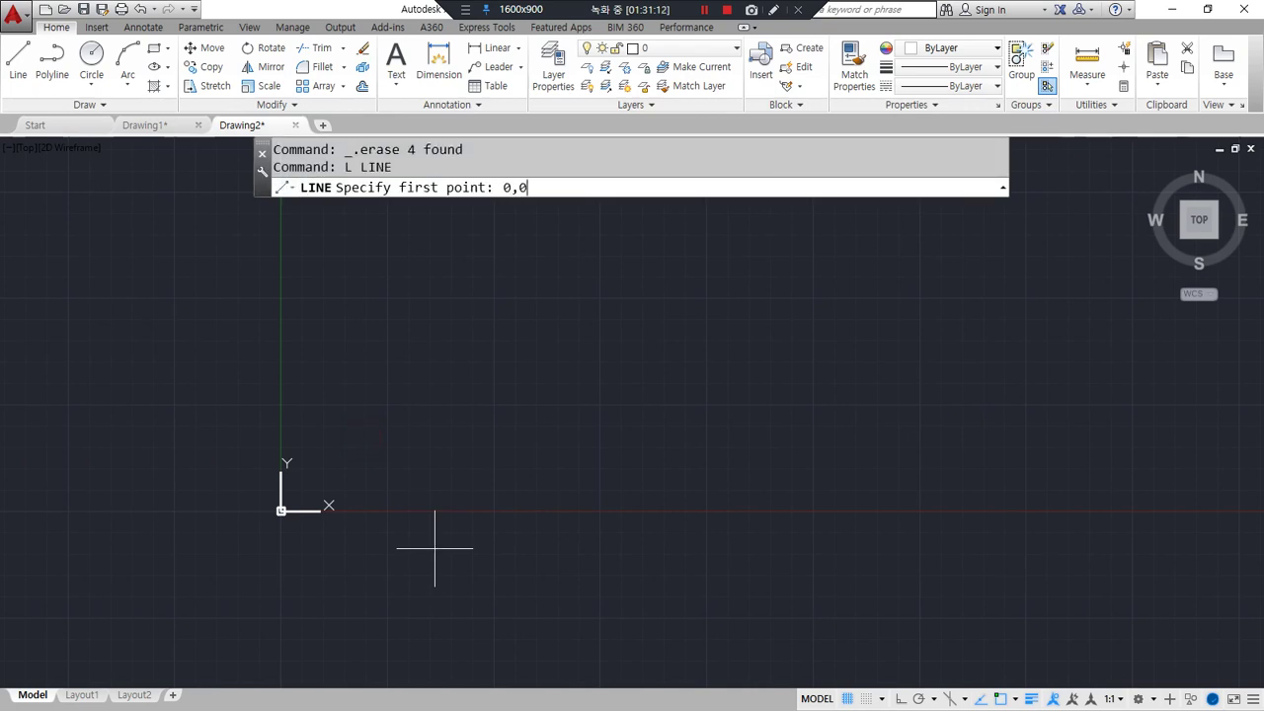
pyautogui.press('Return')
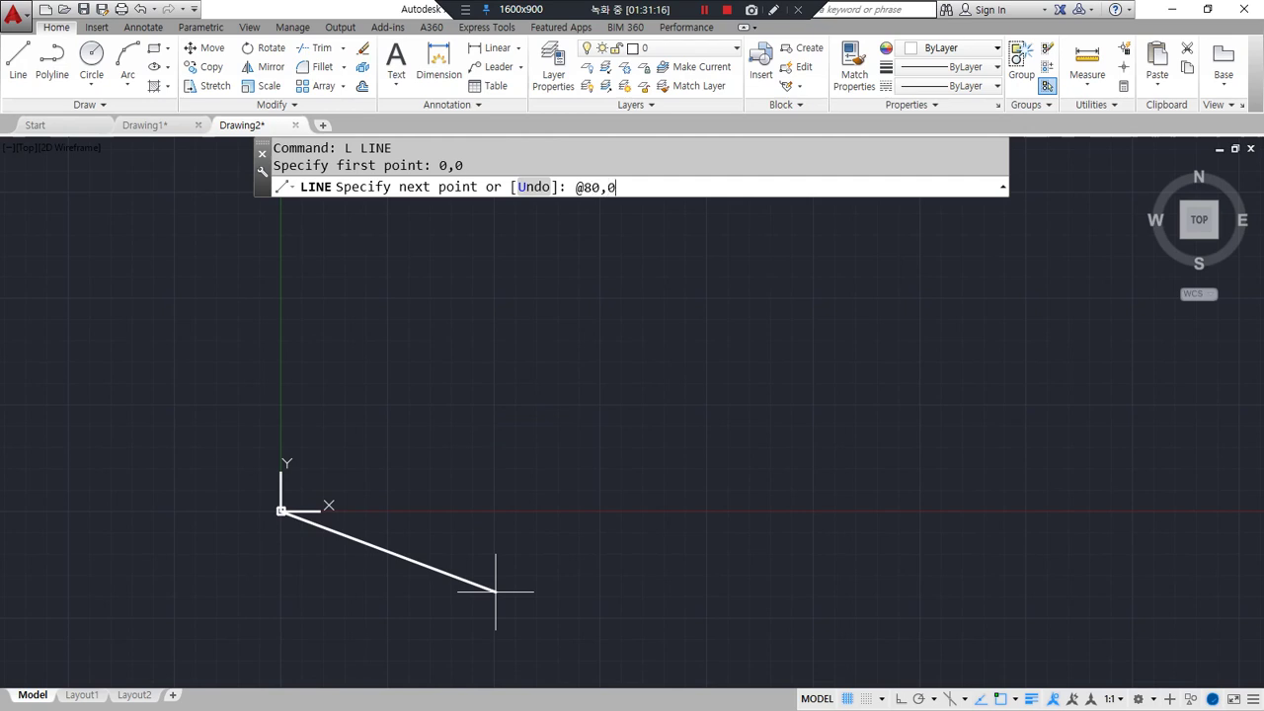
pyautogui.press('Return')
pyautogui.write('@0,20')
pyautogui.press('Return')
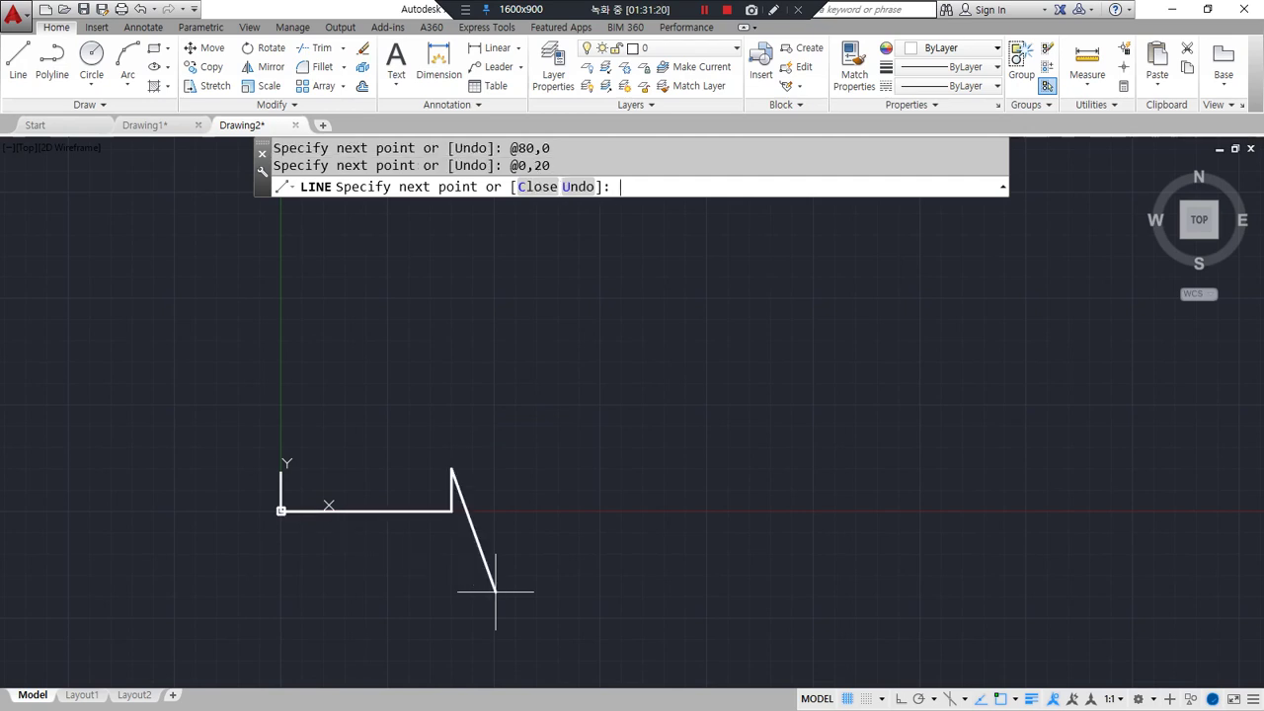
# Step: Sketch arrows in all four axis directions with plus and minus signs from the upper end of the 20-unit right edge
pyautogui.scroll(4, 254, 530)
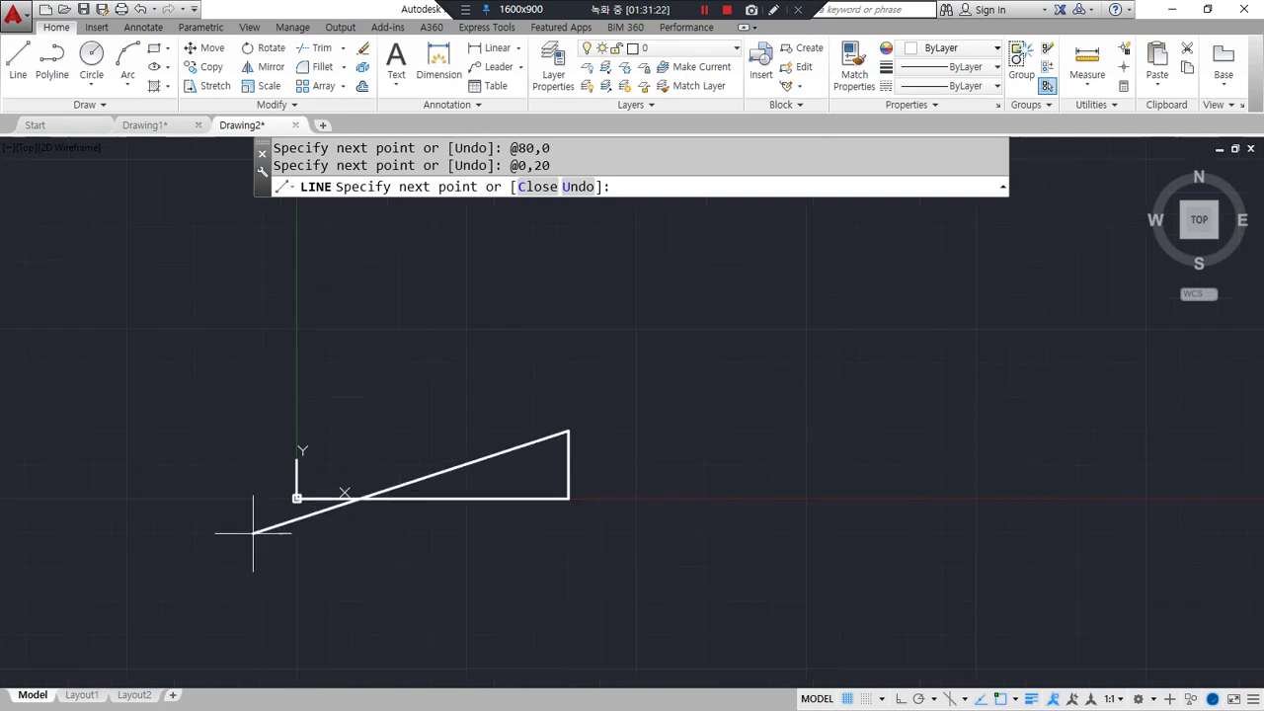
pyautogui.moveTo(429, 321); pyautogui.dragTo(415, 424, button='middle')
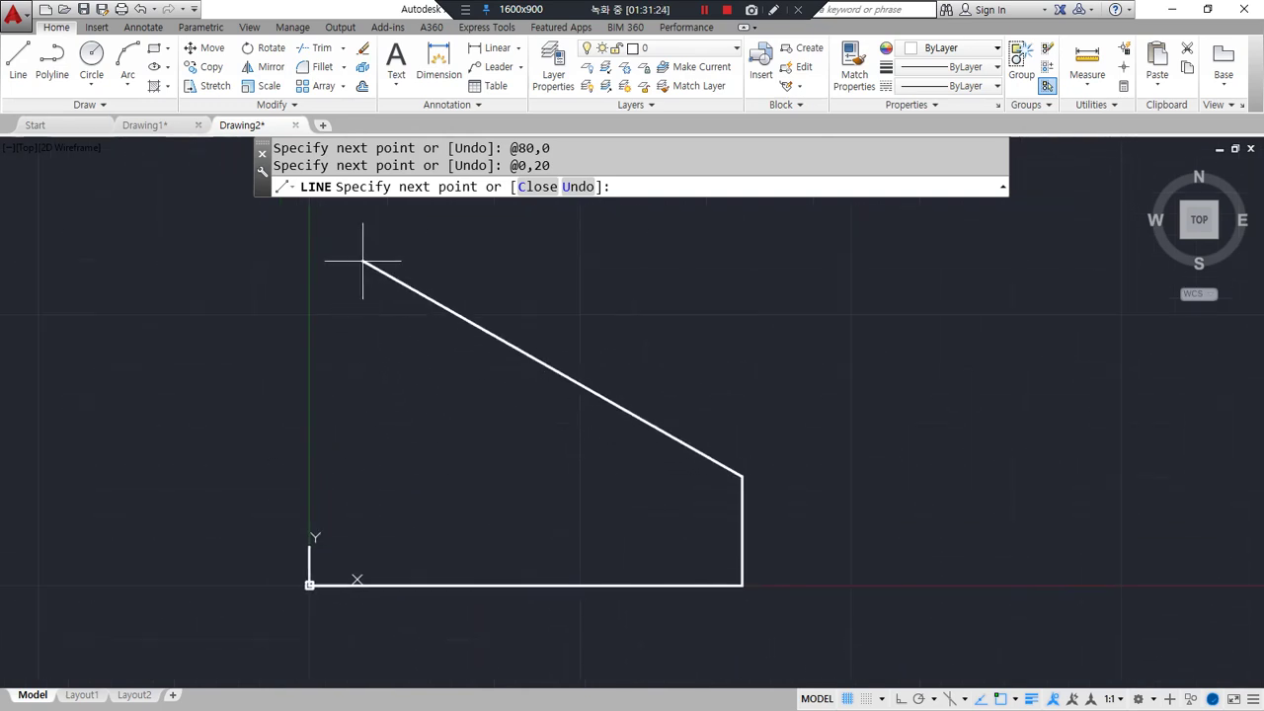
pyautogui.moveTo(742, 480)
pyautogui.mouseDown()
pyautogui.moveTo(986, 504)
pyautogui.moveTo(727, 471)
pyautogui.moveTo(530, 465)
pyautogui.moveTo(551, 494)
pyautogui.mouseUp()
pyautogui.moveTo(434, 465); pyautogui.dragTo(470, 466)
pyautogui.moveTo(451, 449)
pyautogui.mouseDown()
pyautogui.moveTo(451, 483)
pyautogui.moveTo(409, 469)
pyautogui.moveTo(488, 473)
pyautogui.mouseUp()
pyautogui.moveTo(741, 480)
pyautogui.mouseDown()
pyautogui.moveTo(745, 345)
pyautogui.moveTo(762, 367)
pyautogui.mouseUp()
pyautogui.moveTo(724, 306)
pyautogui.mouseDown()
pyautogui.moveTo(747, 299)
pyautogui.moveTo(737, 324)
pyautogui.mouseUp()
pyautogui.moveTo(753, 499); pyautogui.dragTo(752, 563)
pyautogui.moveTo(742, 541)
pyautogui.mouseDown()
pyautogui.moveTo(766, 541)
pyautogui.moveTo(821, 582)
pyautogui.mouseUp()
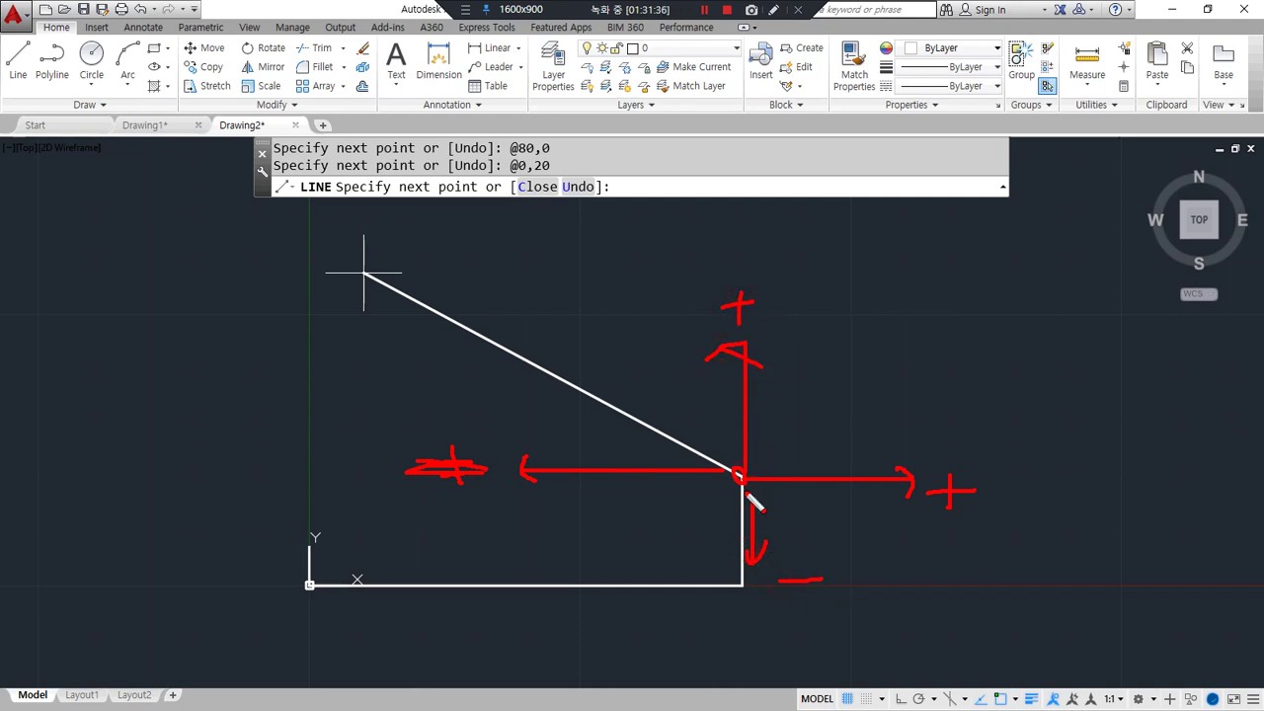
# Step: Trace the slope's horizontal offset and label it -60, and sketch its upward vertical offset with a label
pyautogui.moveTo(738, 475)
pyautogui.mouseDown()
pyautogui.moveTo(525, 472)
pyautogui.moveTo(530, 491)
pyautogui.mouseUp()
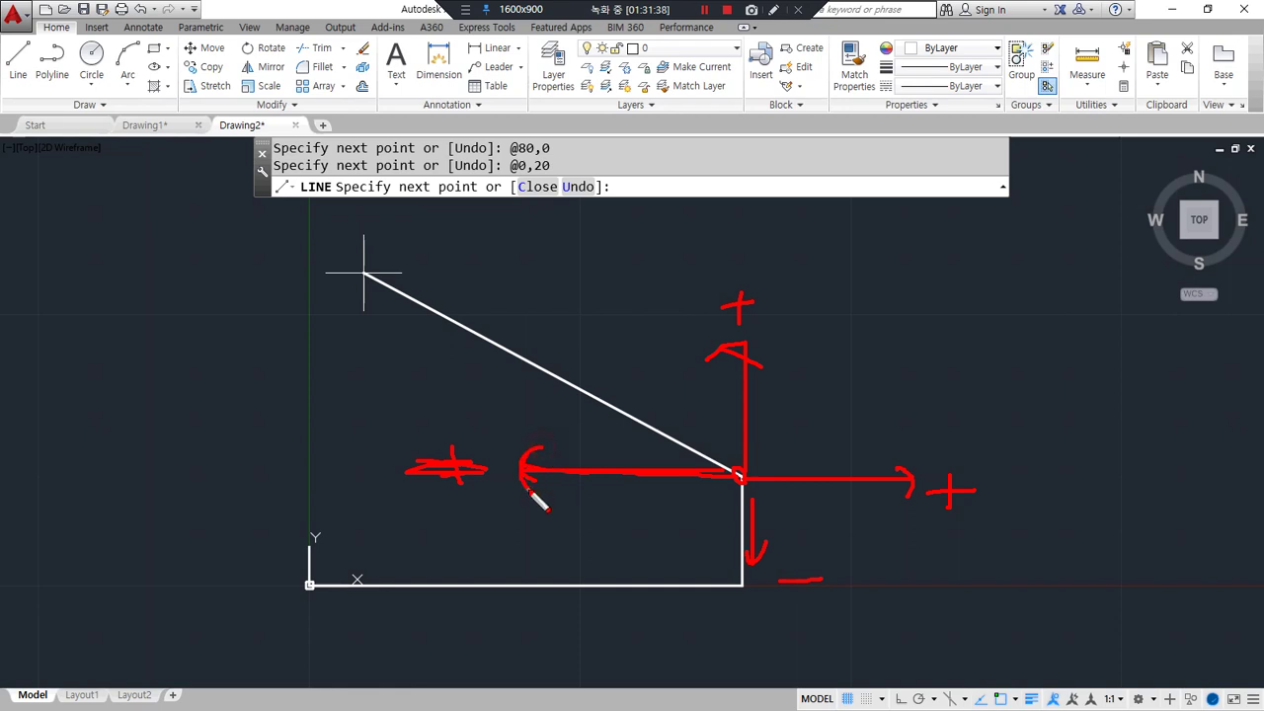
pyautogui.moveTo(462, 515)
pyautogui.mouseDown()
pyautogui.moveTo(483, 515)
pyautogui.moveTo(511, 541)
pyautogui.moveTo(543, 535)
pyautogui.moveTo(531, 521)
pyautogui.mouseUp()
pyautogui.moveTo(741, 474)
pyautogui.mouseDown()
pyautogui.moveTo(728, 339)
pyautogui.moveTo(697, 329)
pyautogui.mouseUp()
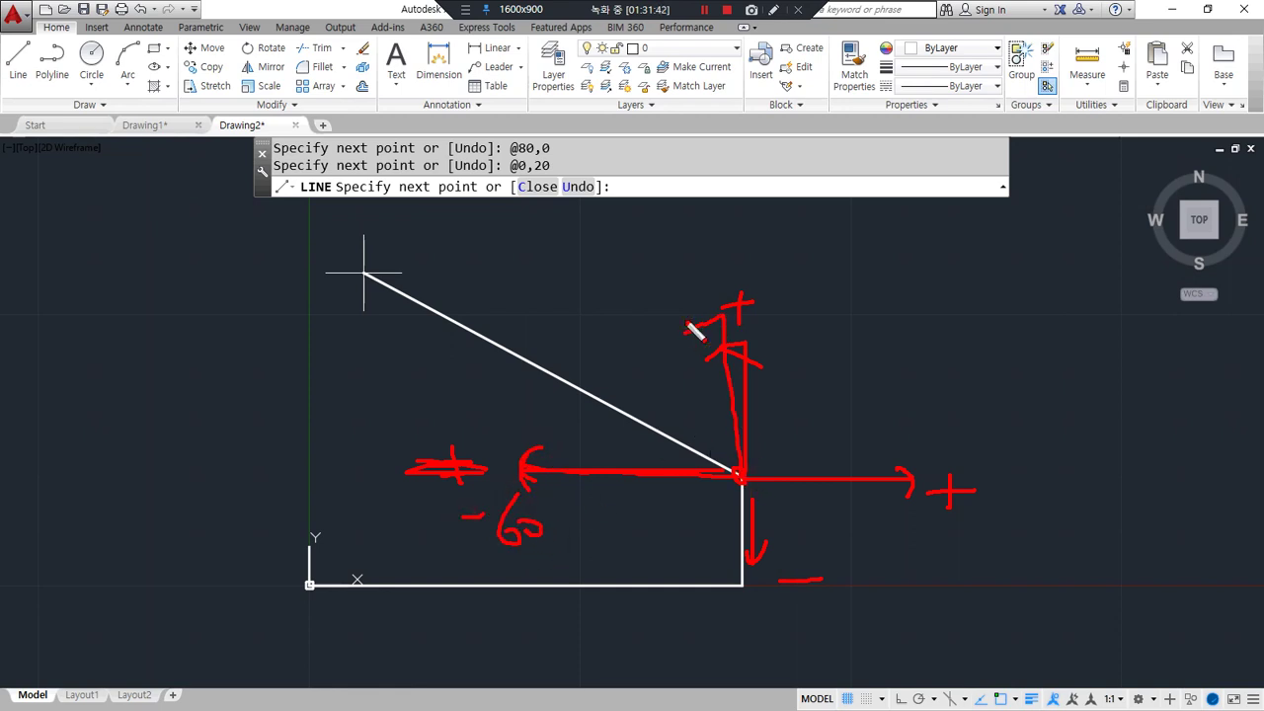
pyautogui.moveTo(797, 343)
pyautogui.mouseDown()
pyautogui.moveTo(807, 385)
pyautogui.moveTo(841, 397)
pyautogui.moveTo(826, 368)
pyautogui.mouseUp()
# Step: Clear the sketched annotations and draw figure 2's sloped edge to @-60,40
pyautogui.press('Escape')
pyautogui.write('@-60,')
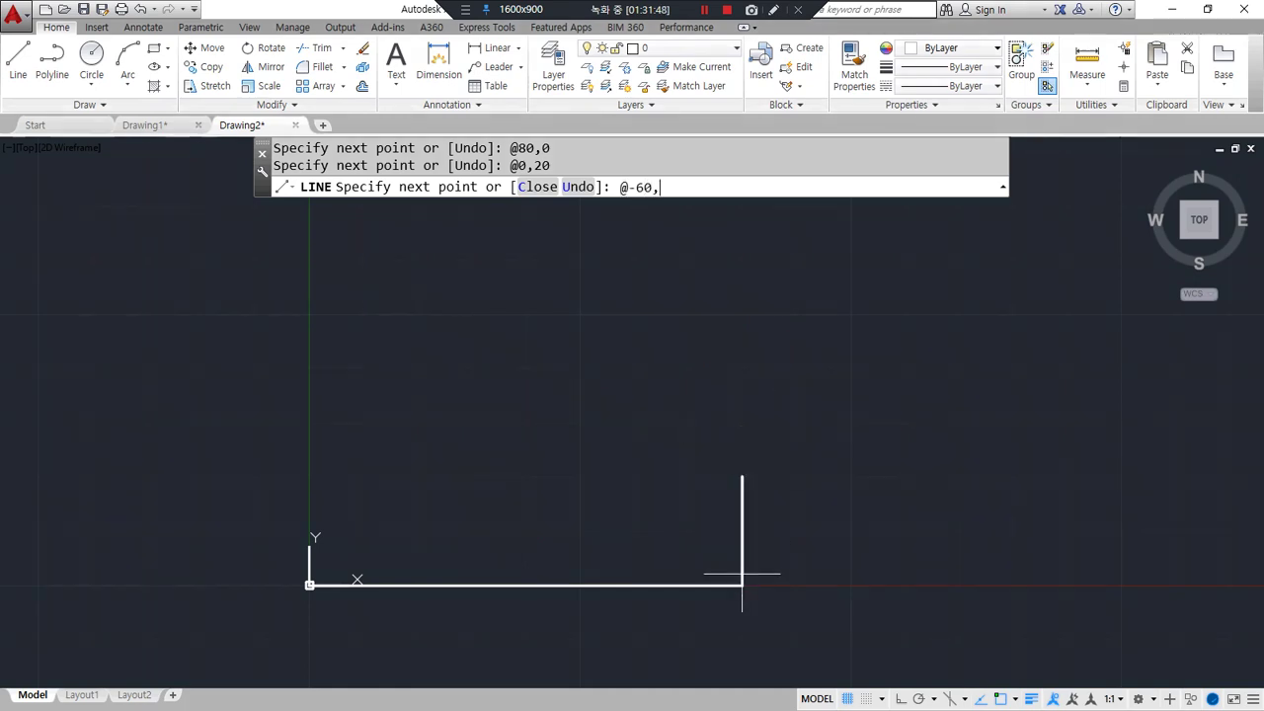
pyautogui.write('40')
pyautogui.press('Return')
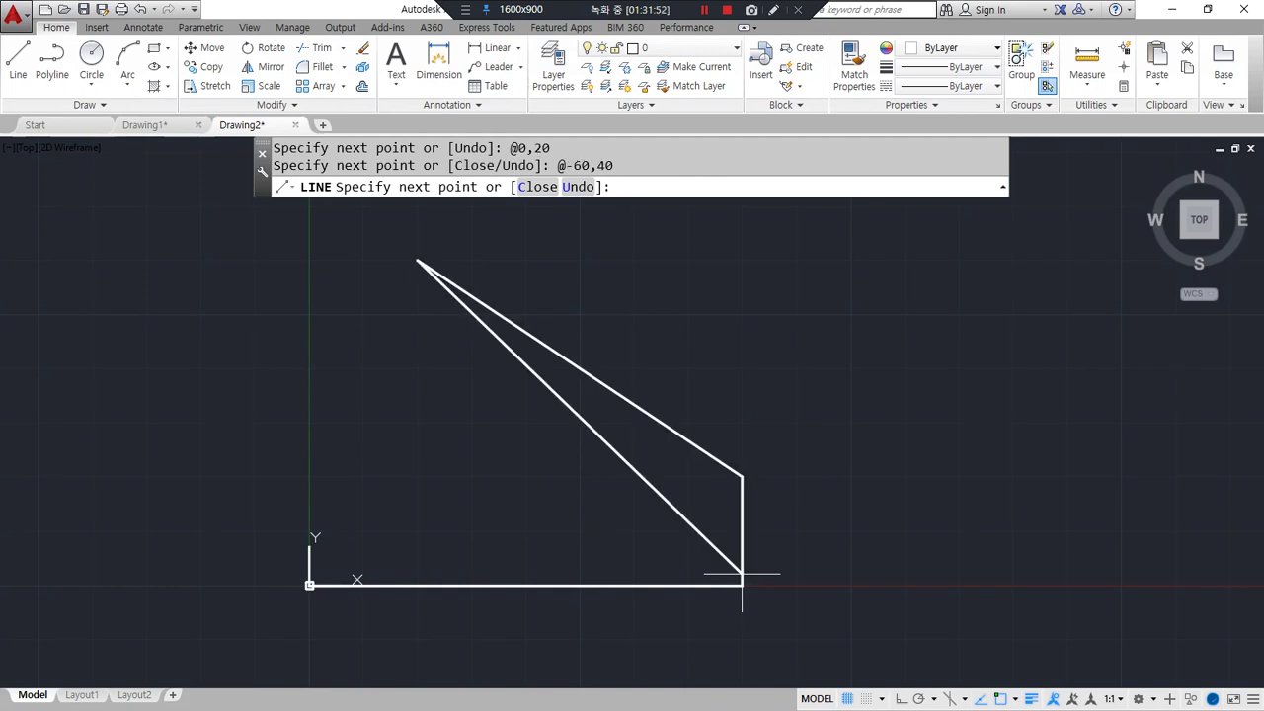
# Step: Mark the minus x-direction from the slope's upper end and draw figure 2's top edge to @-20,0
pyautogui.hotkey('ctrl', '2')
pyautogui.moveTo(420, 264)
pyautogui.mouseDown()
pyautogui.moveTo(241, 257)
pyautogui.moveTo(254, 280)
pyautogui.mouseUp()
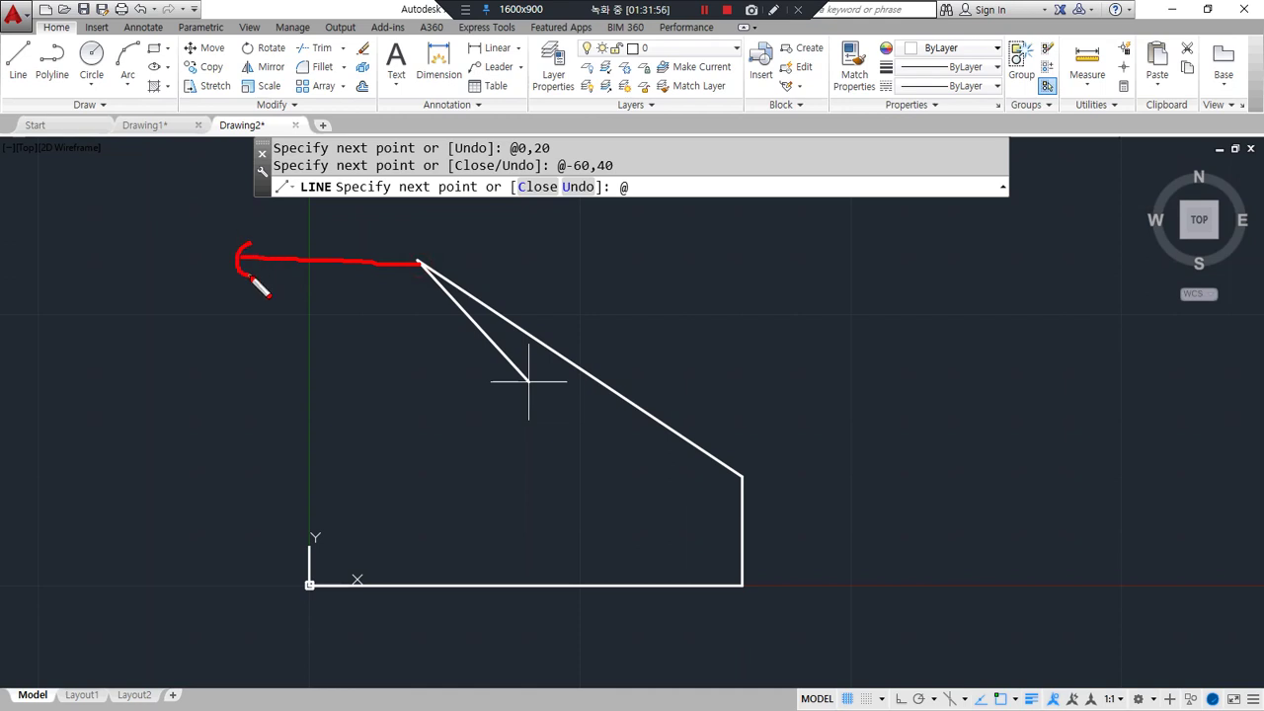
pyautogui.hotkey('ctrl', '2')
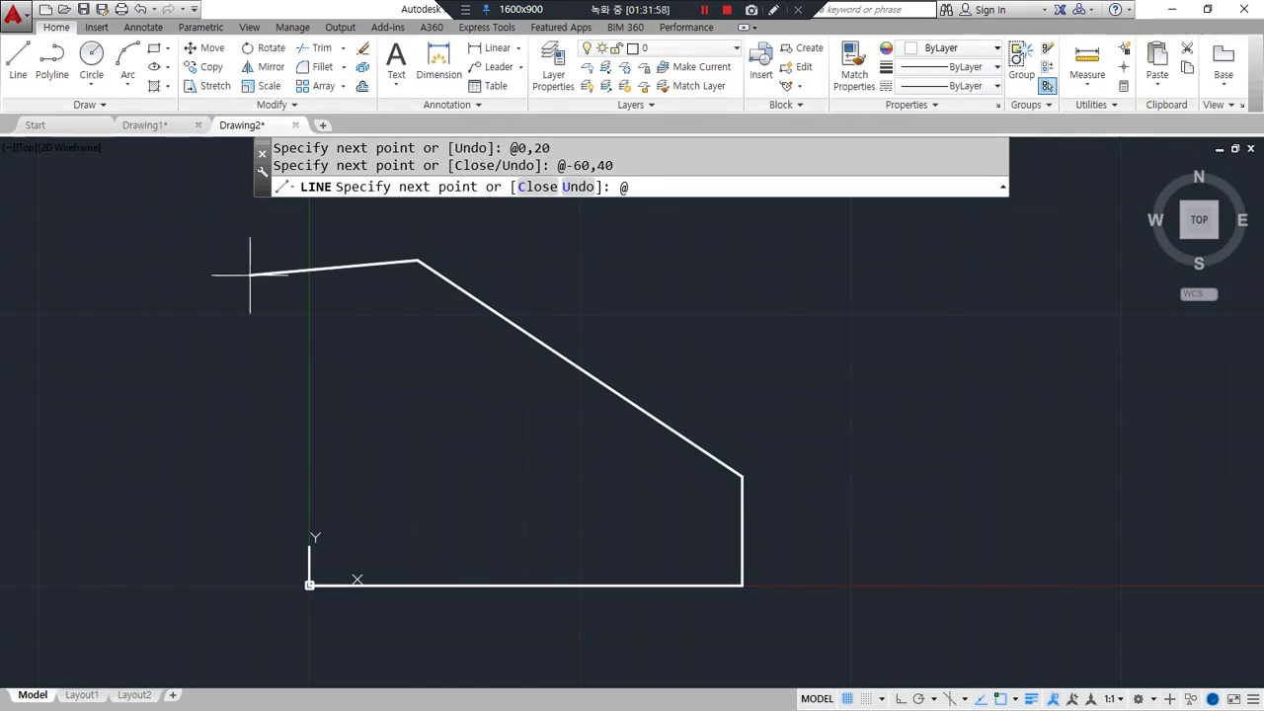
pyautogui.write('20,0')
pyautogui.press('Return')
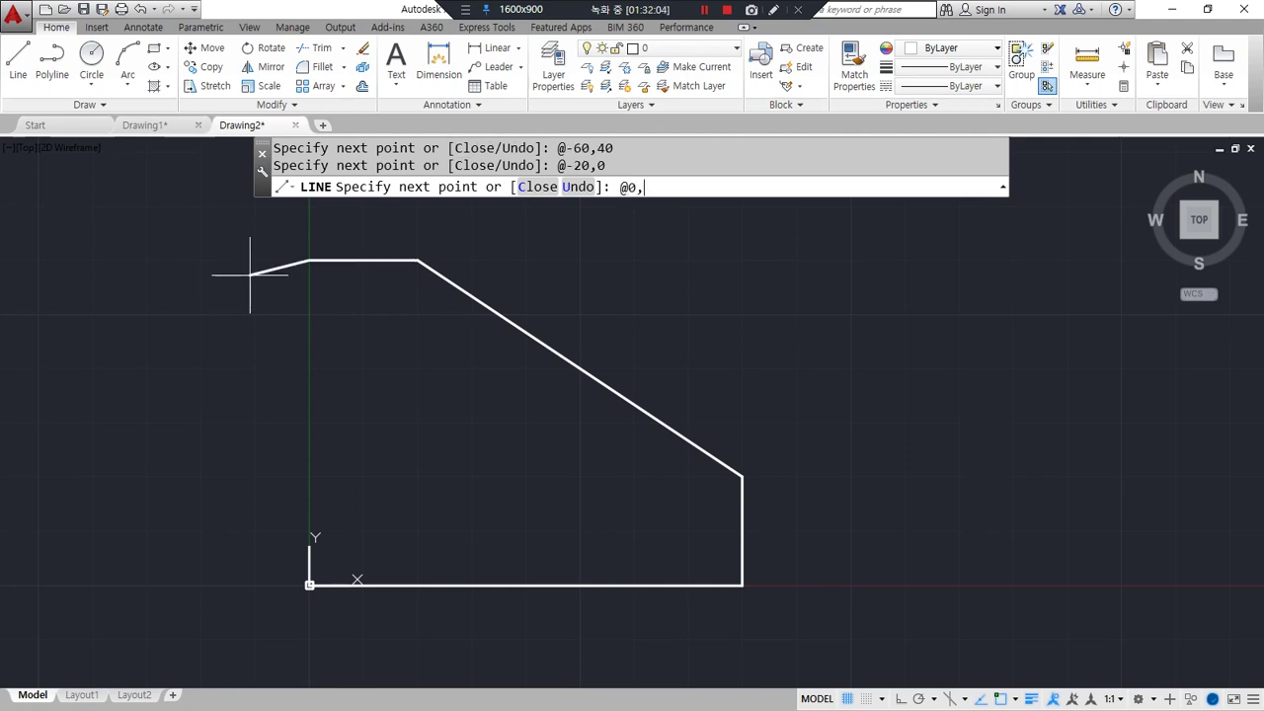
pyautogui.write('@0,-20')
pyautogui.press('Return')
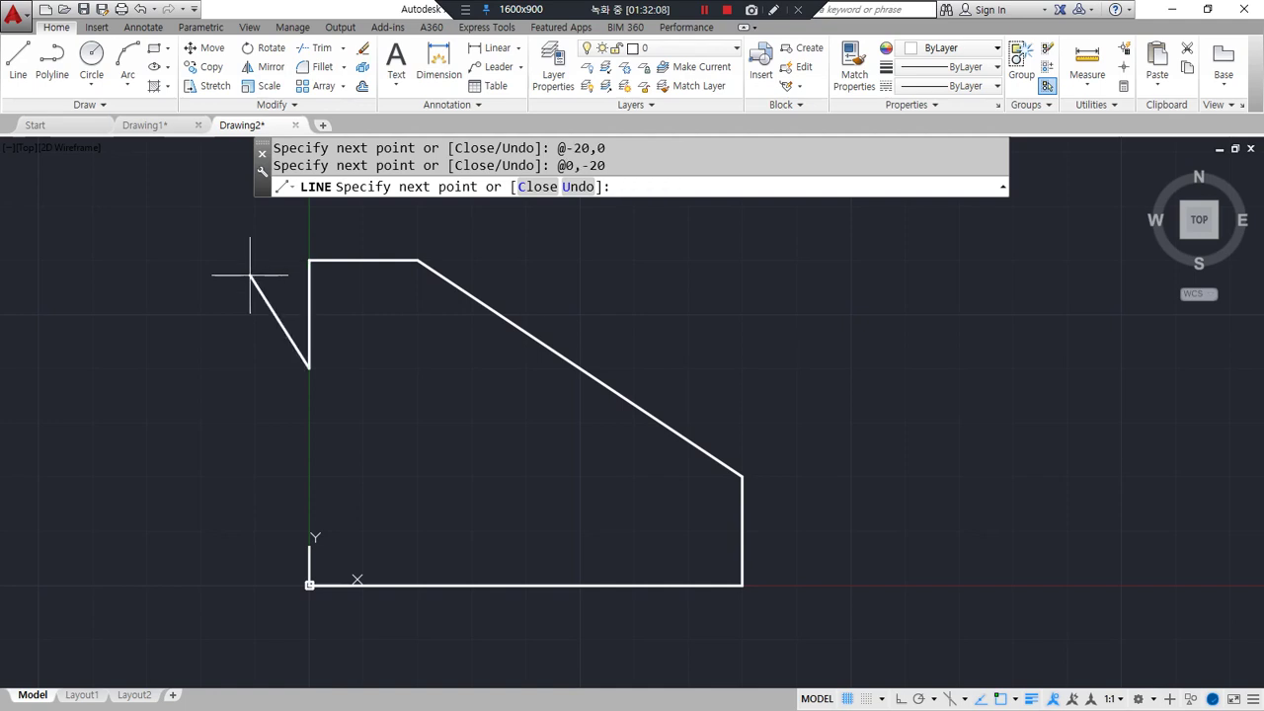
pyautogui.write('@')
pyautogui.write('20,0')
pyautogui.press('Return')
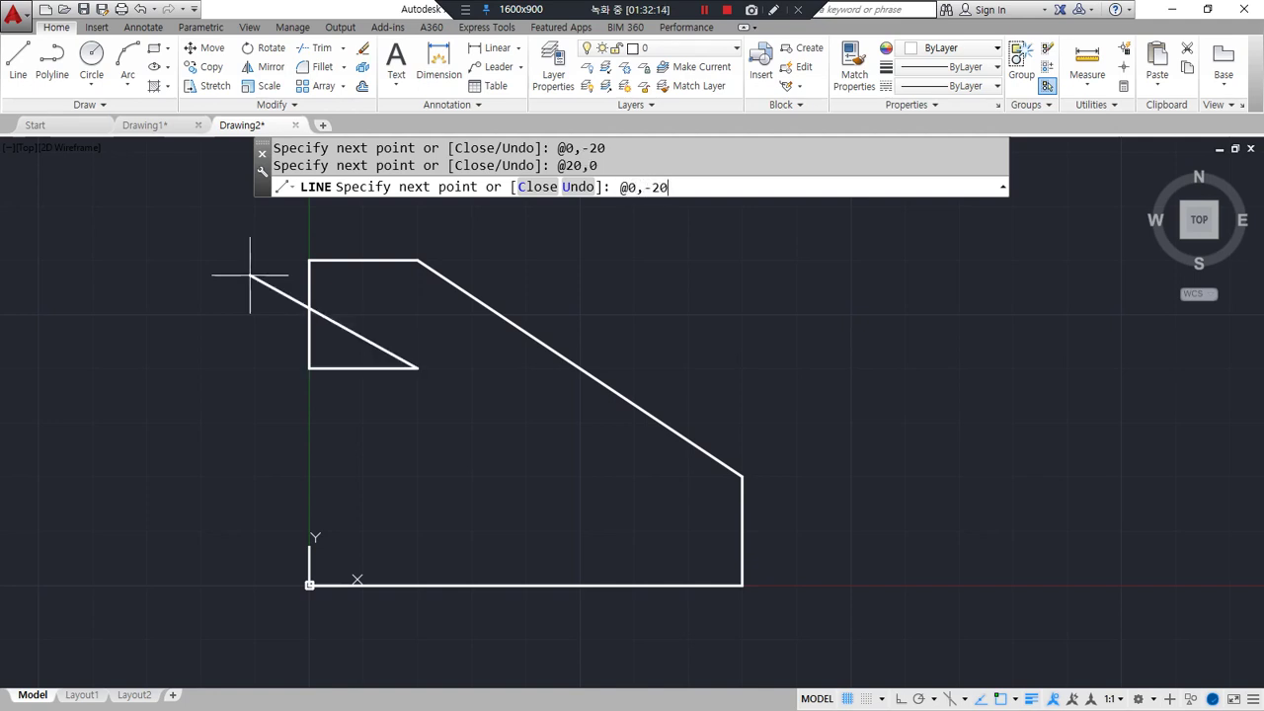
pyautogui.press('Return')
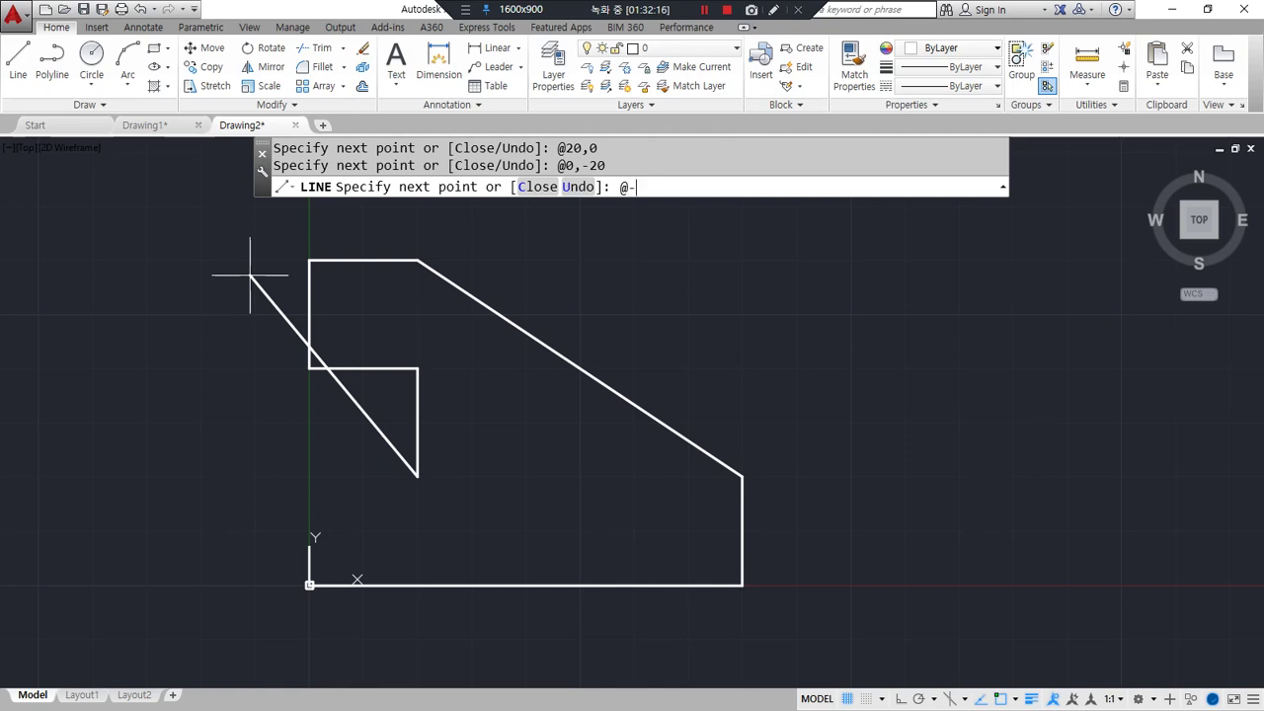
pyautogui.press('Return')
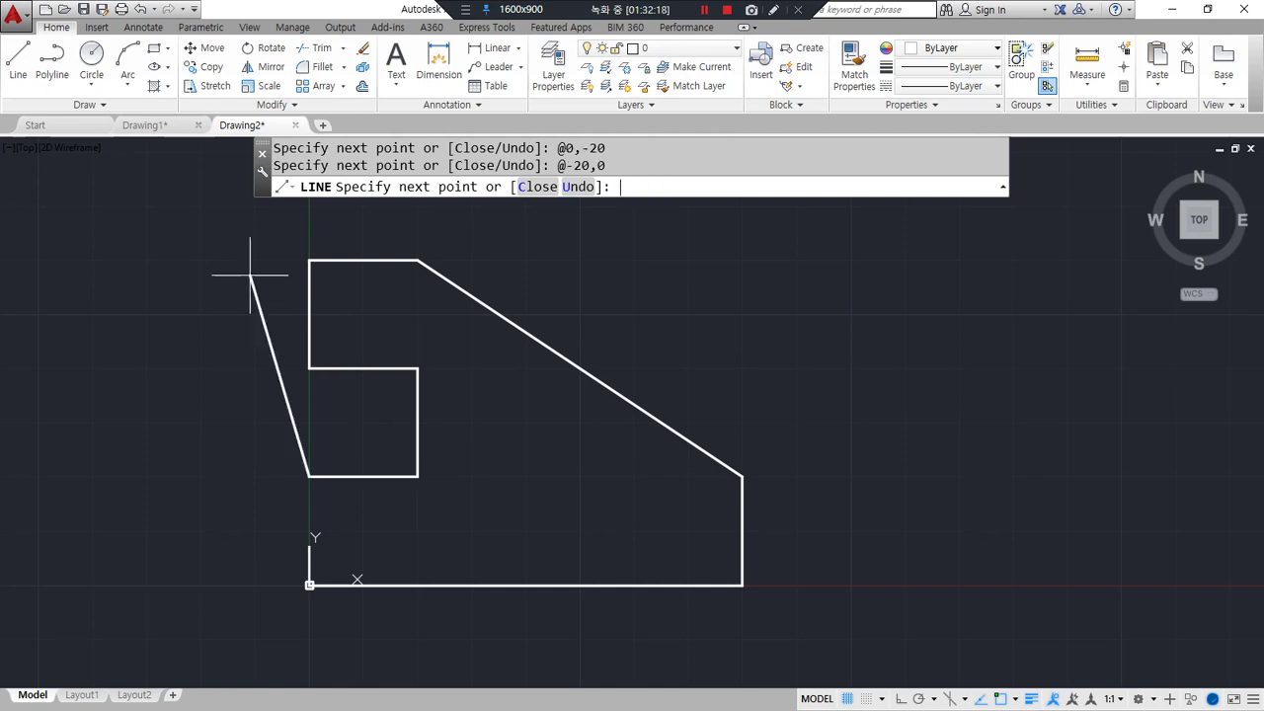
# Step: Close figure 2 back to its starting point, and erase the whole finished figure
pyautogui.write('C')
pyautogui.press('Return')
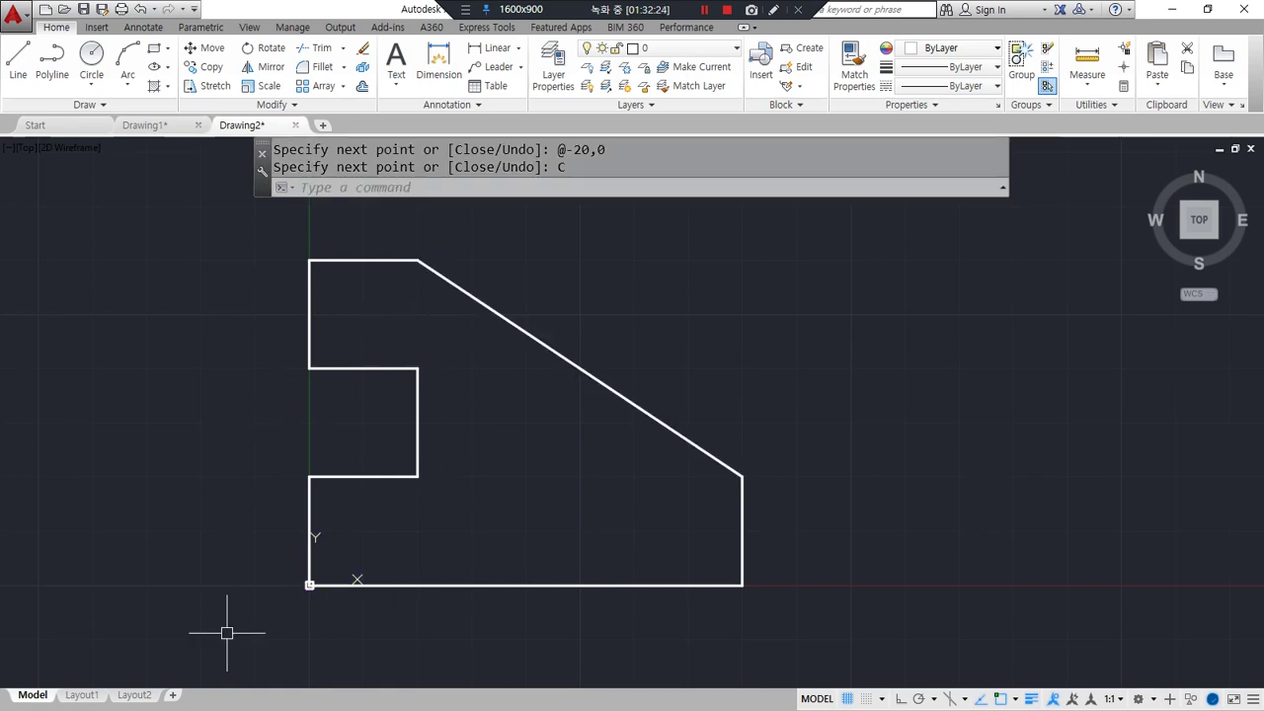
pyautogui.write('e')
pyautogui.press('Return')
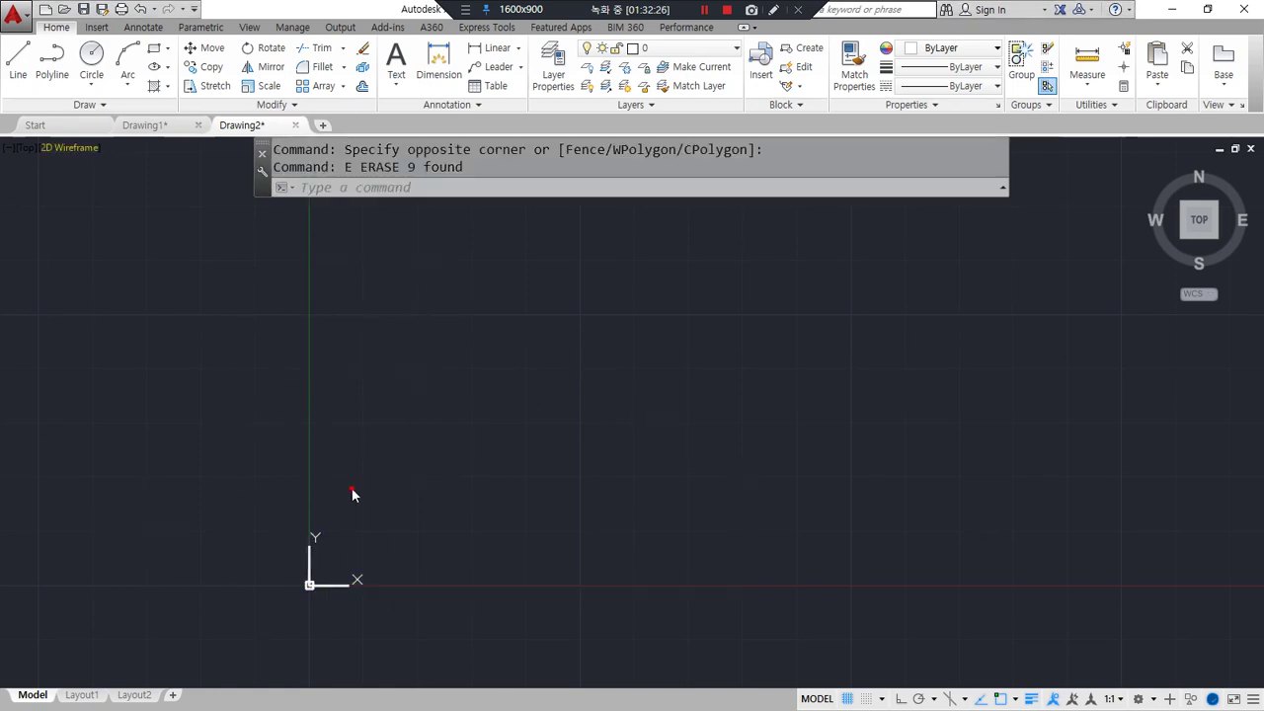
pyautogui.write('l')
pyautogui.press('Return')
pyautogui.write('0,0')
pyautogui.press('Return')
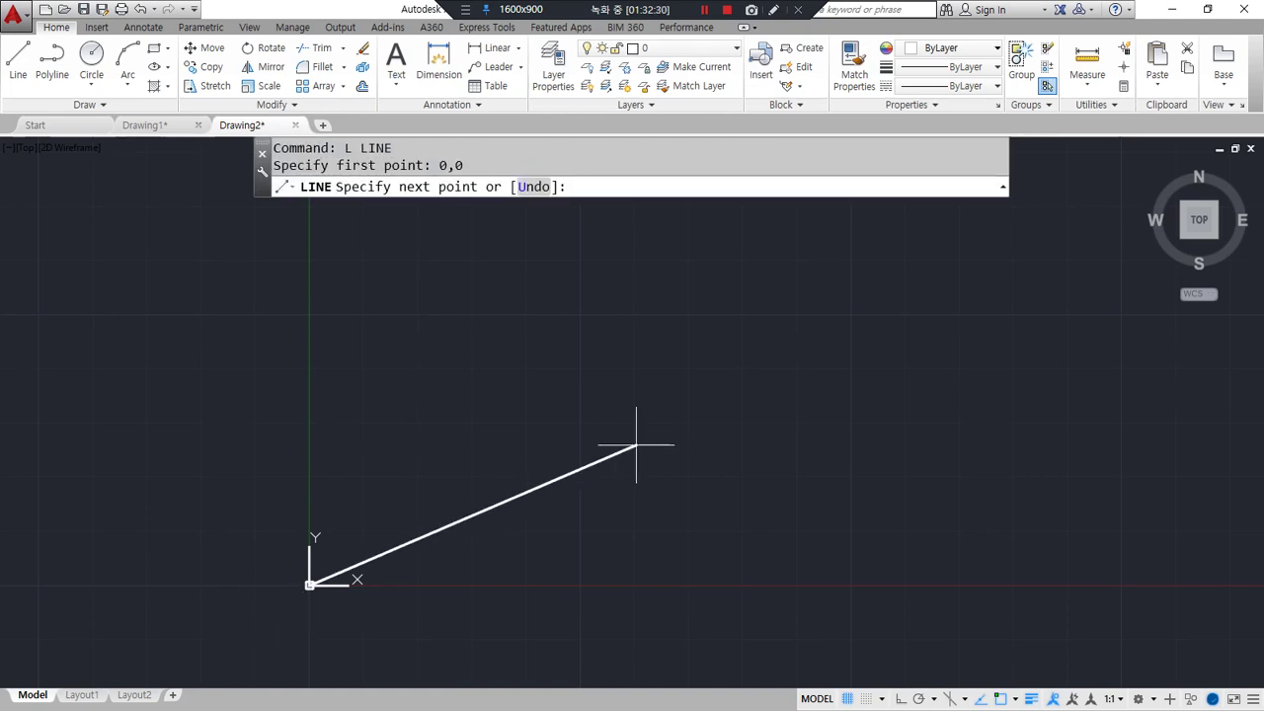
pyautogui.scroll(-2, 641, 497)
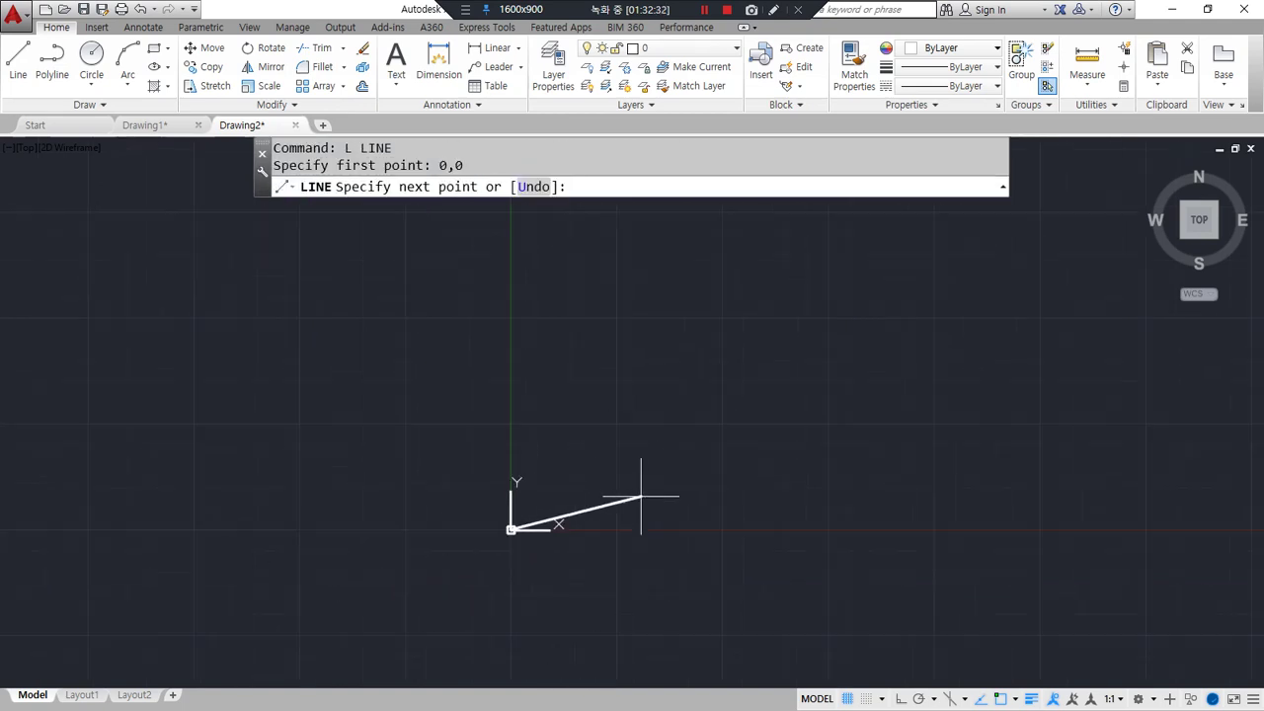
pyautogui.write('@30,0')
pyautogui.press('Return')
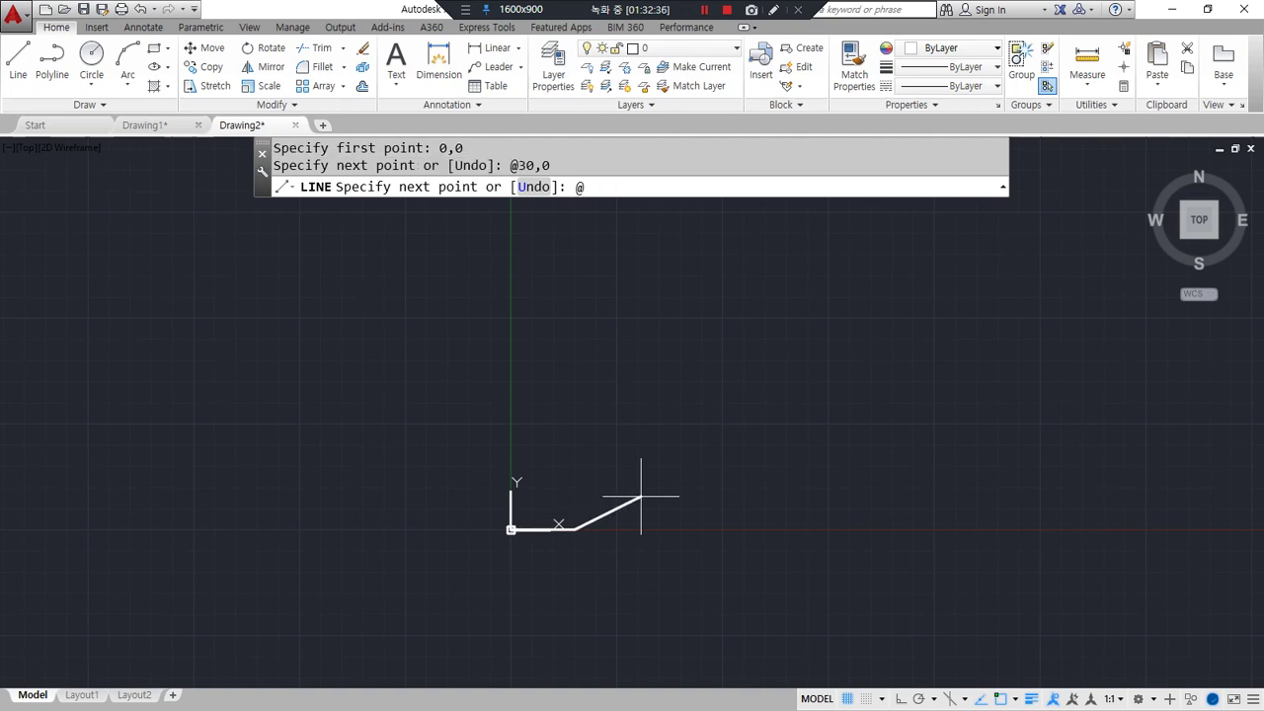
pyautogui.write('@0,30')
pyautogui.press('Return')
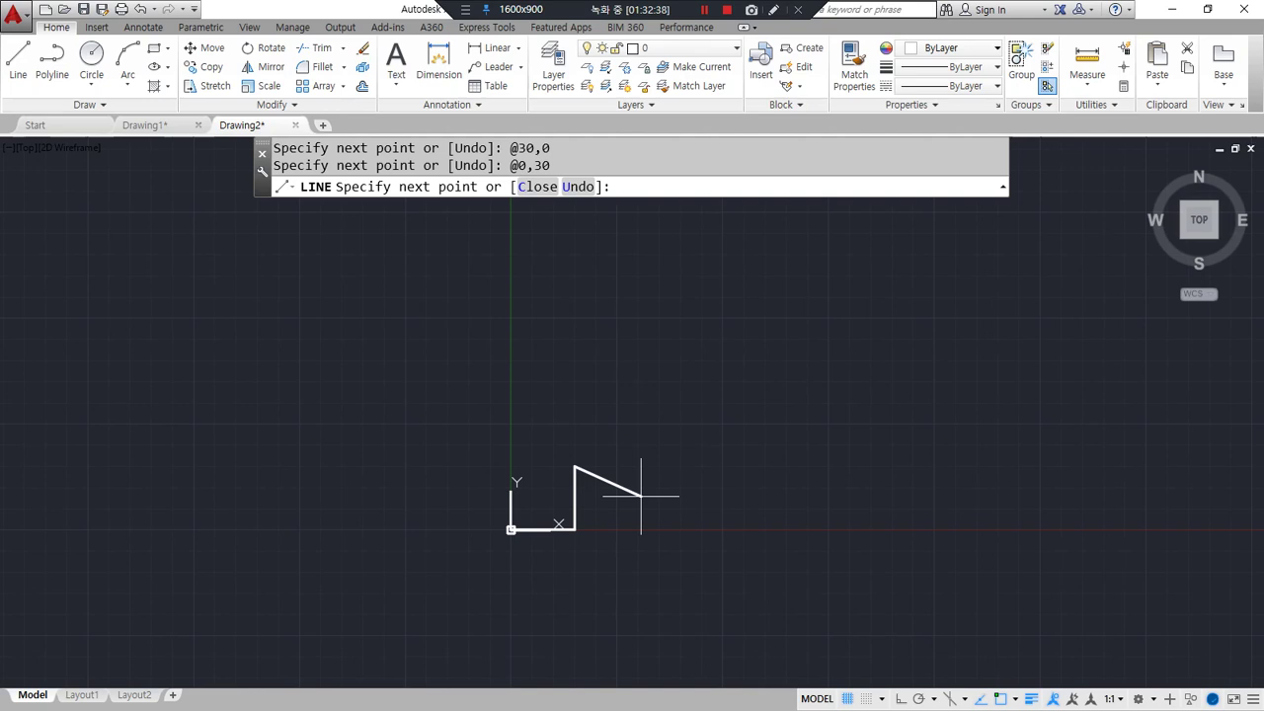
pyautogui.write('#30')
pyautogui.press('Return')
pyautogui.write('@30,0')
pyautogui.press('Return')
pyautogui.write('@0,30')
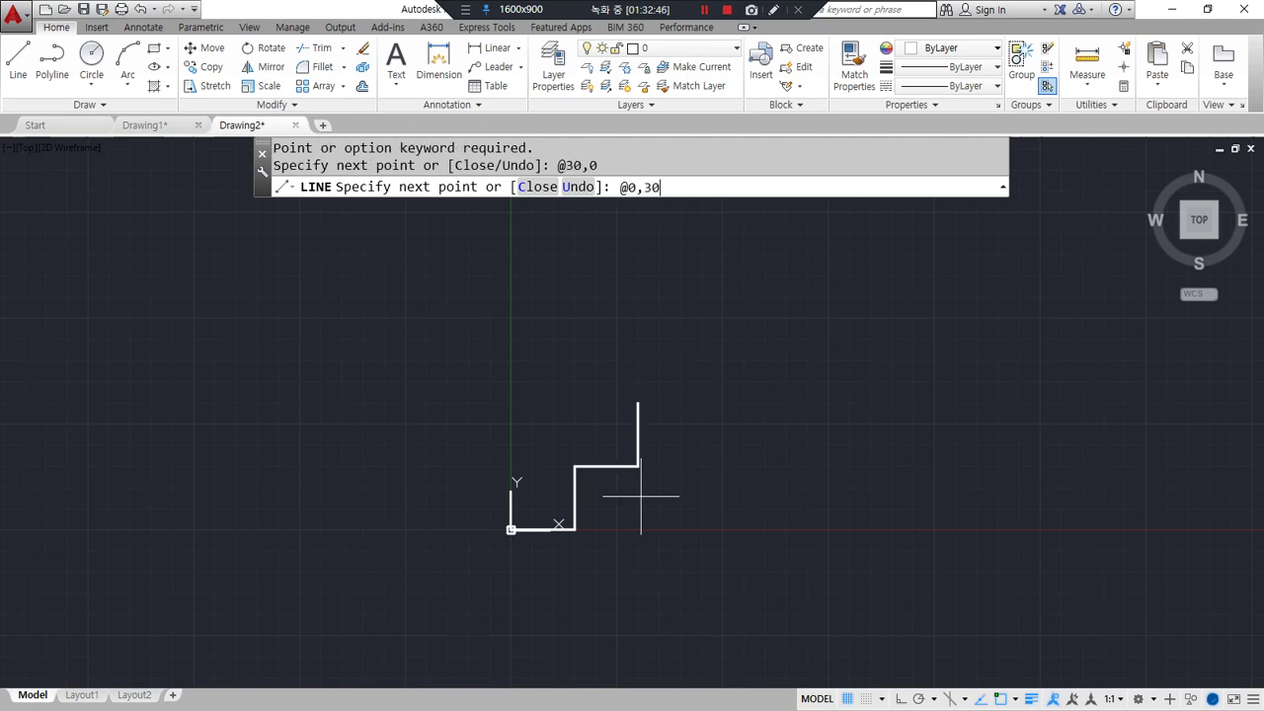
pyautogui.press('Return')
# Step: Draw figure 3's upper part with @-30,0, @0,30 and @-30,0
pyautogui.write('@-')
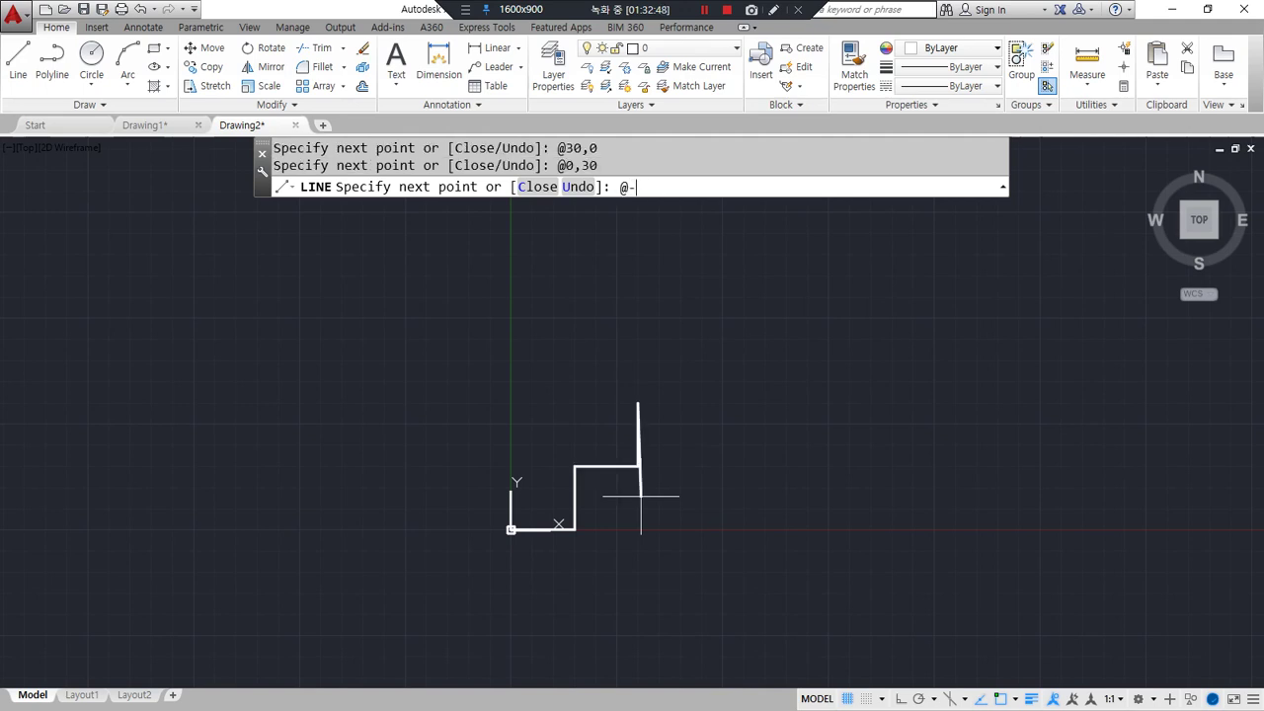
pyautogui.write('30,0,')
pyautogui.press('Return')
pyautogui.write('@0,30')
pyautogui.press('Return')
pyautogui.write('#')
pyautogui.press('BackSpace')
pyautogui.write('@')
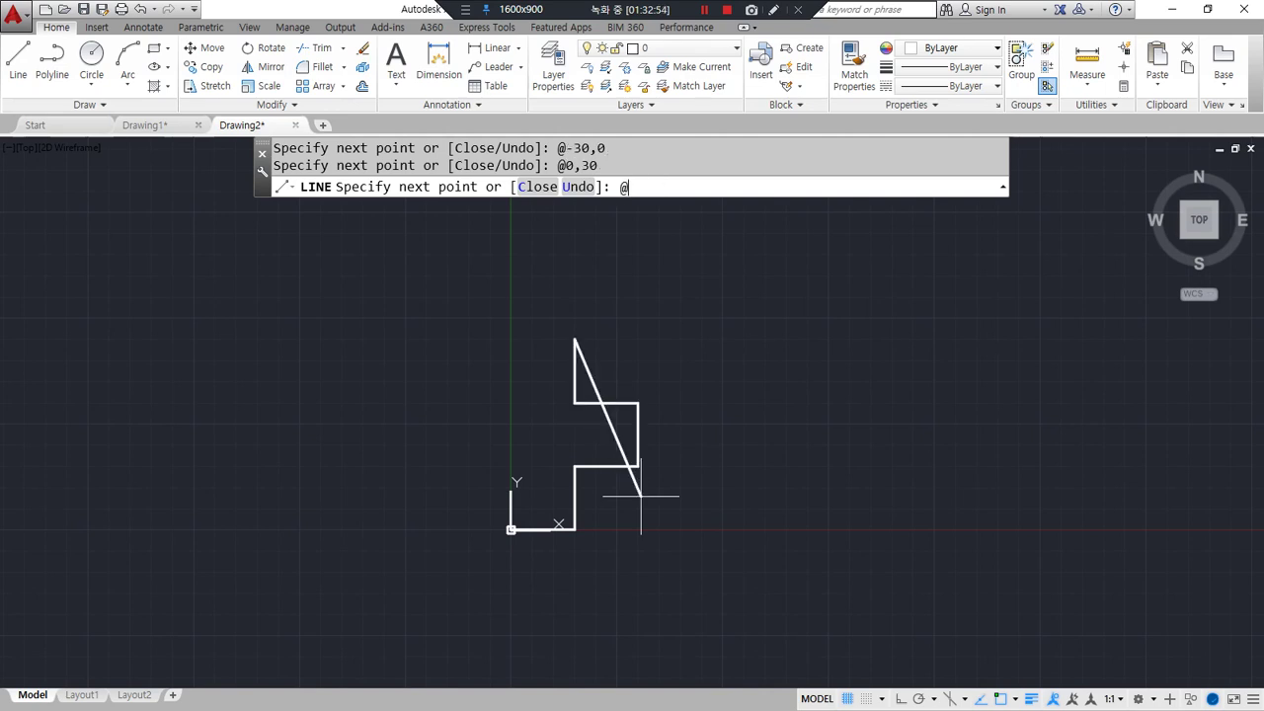
pyautogui.write('-30,0')
pyautogui.press('Return')
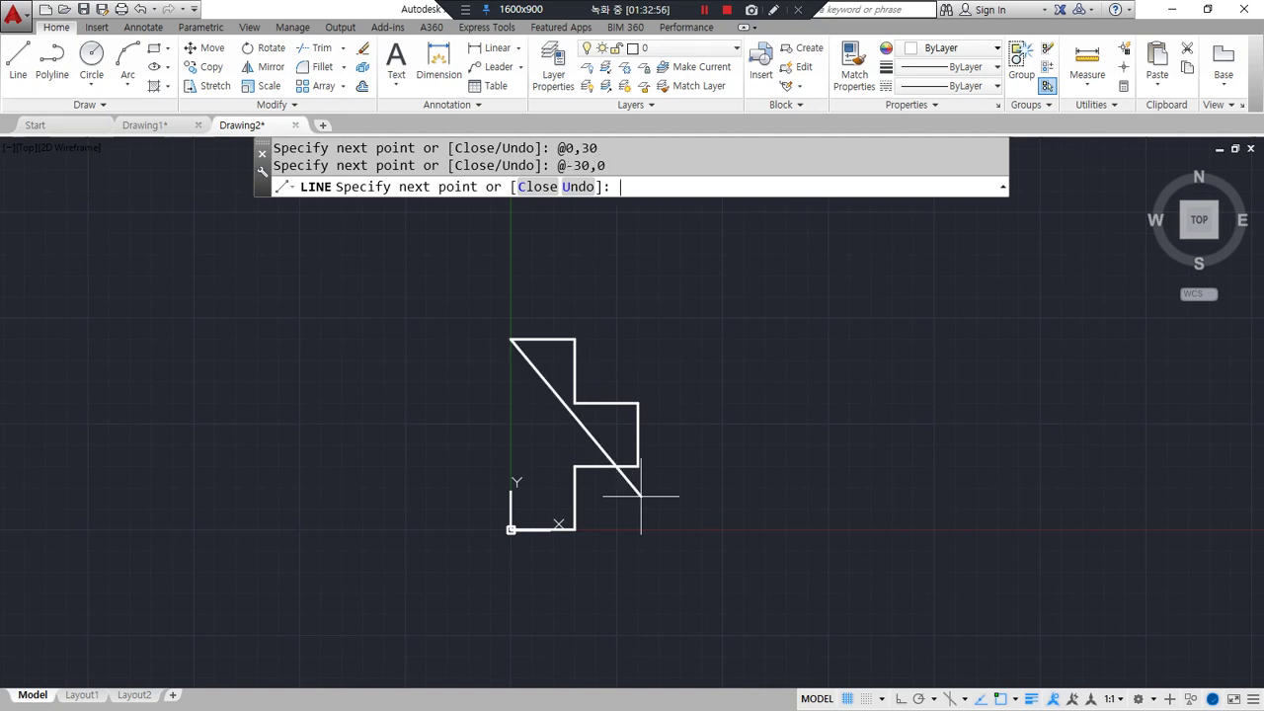
# Step: Complete figure 3's long left edge with @0,-90 and end the line command
pyautogui.write('@0M-90')
pyautogui.press('Return')
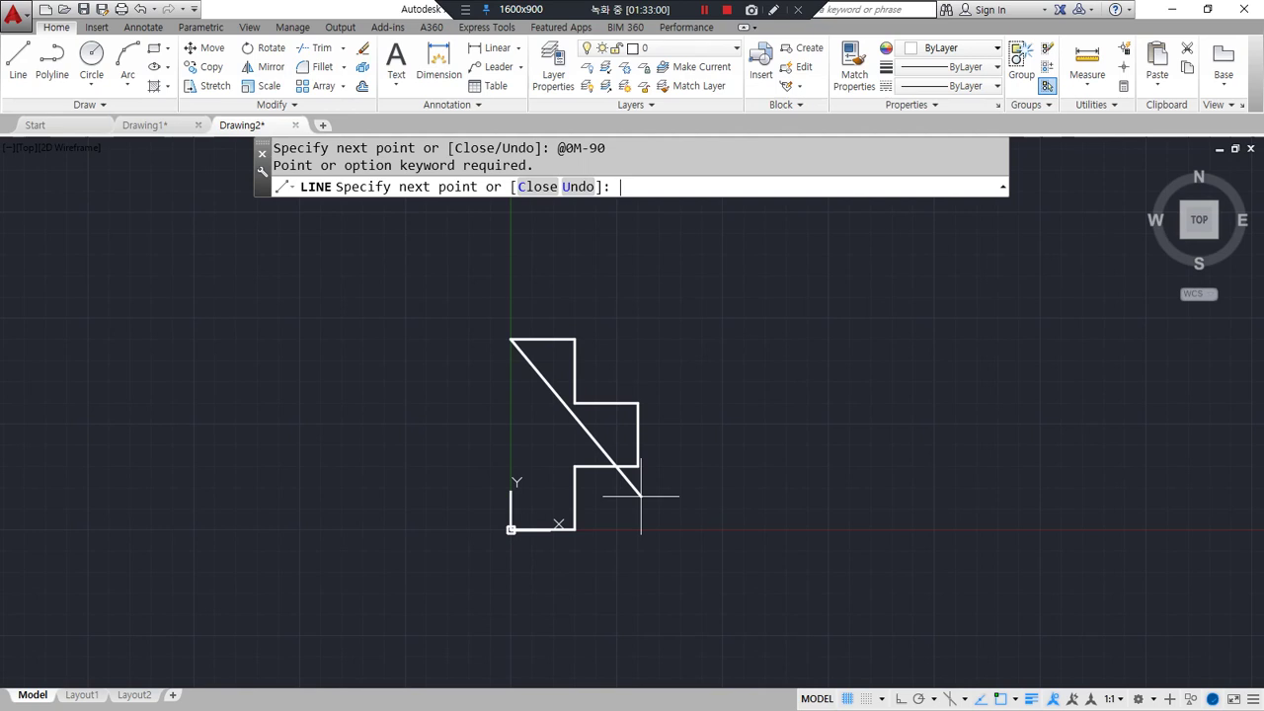
pyautogui.write('@0,-90')
pyautogui.press('Return')
pyautogui.press('Return')
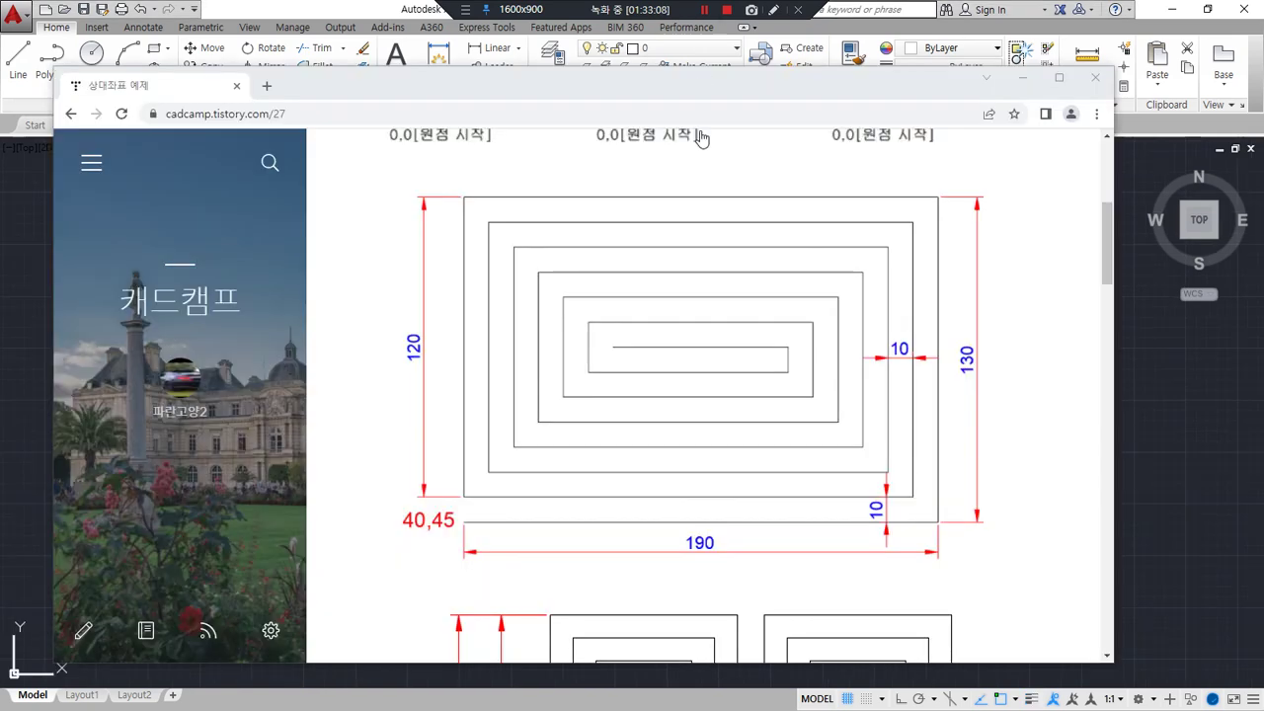
# Step: Circle the spiral figure on the example page and mark its 40,45 start point, 190 bottom edge and 130 height
pyautogui.moveTo(460, 598)
pyautogui.mouseDown()
pyautogui.moveTo(418, 563)
pyautogui.moveTo(575, 226)
pyautogui.moveTo(829, 530)
pyautogui.moveTo(519, 602)
pyautogui.moveTo(463, 594)
pyautogui.mouseUp()
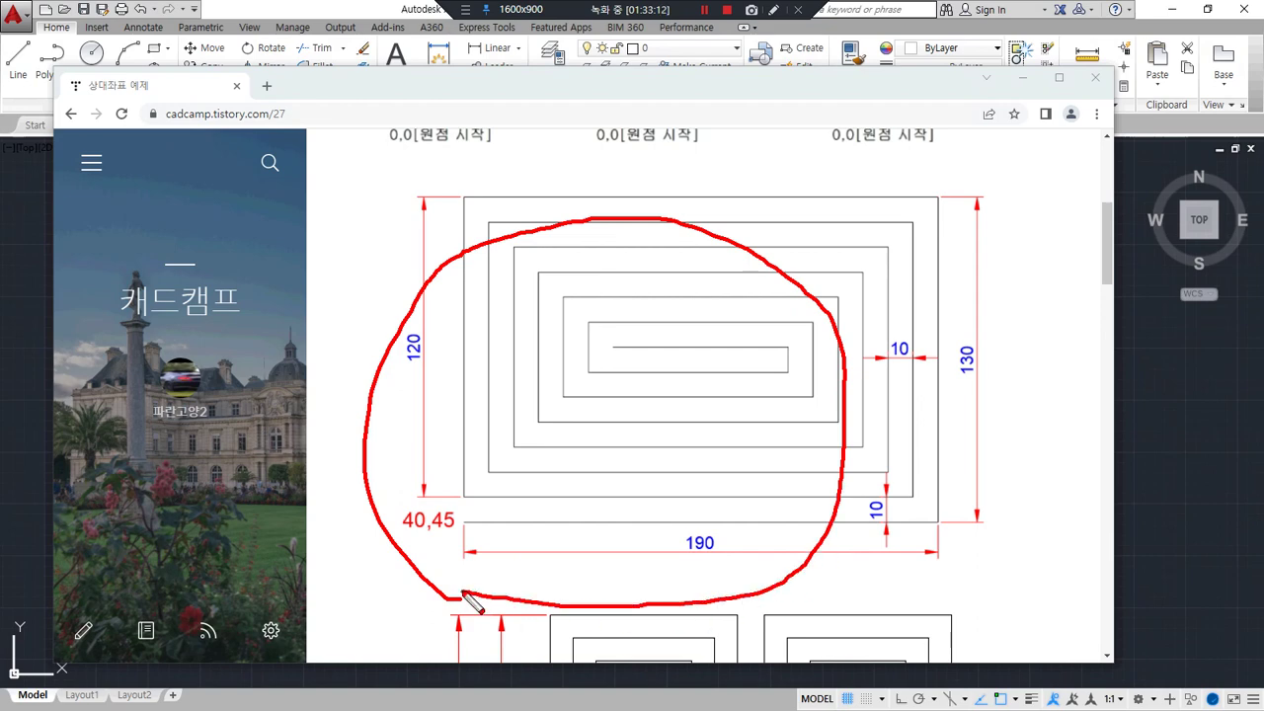
pyautogui.moveTo(438, 542)
pyautogui.mouseDown()
pyautogui.moveTo(397, 496)
pyautogui.moveTo(466, 501)
pyautogui.moveTo(447, 545)
pyautogui.moveTo(422, 547)
pyautogui.mouseUp()
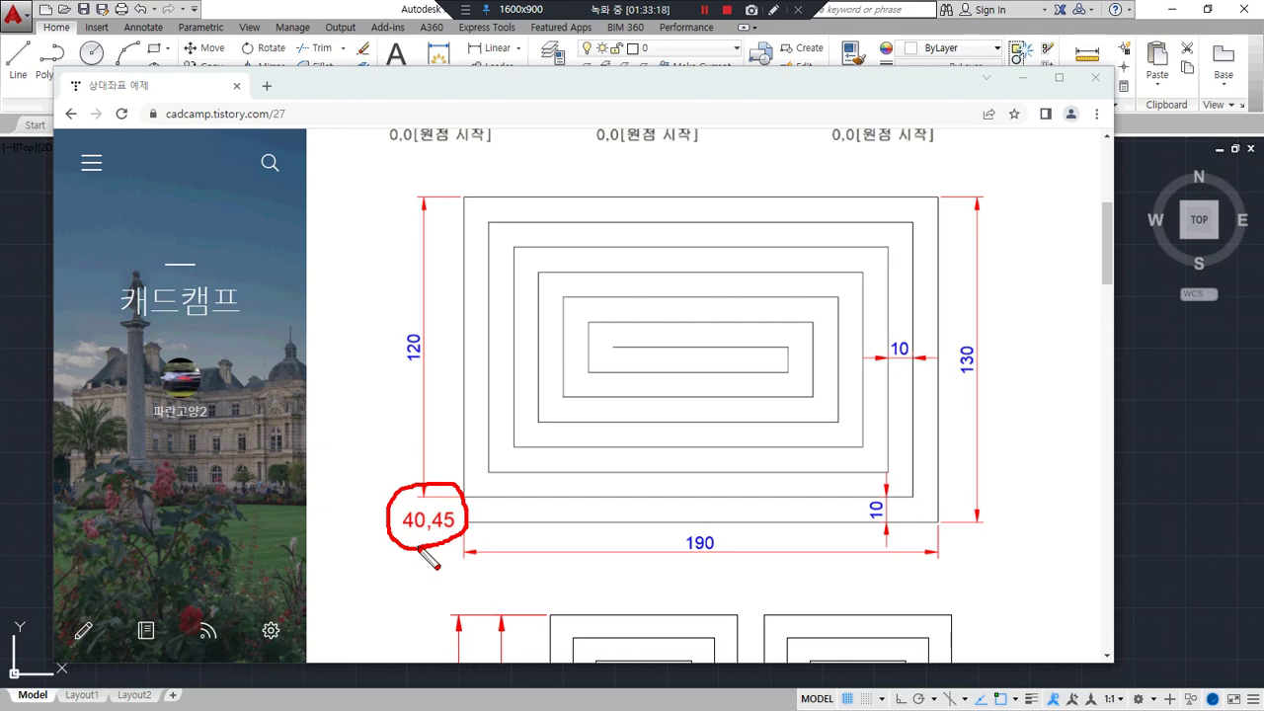
pyautogui.moveTo(464, 508)
pyautogui.mouseDown()
pyautogui.moveTo(466, 530)
pyautogui.moveTo(917, 527)
pyautogui.moveTo(933, 539)
pyautogui.mouseUp()
pyautogui.moveTo(740, 564)
pyautogui.mouseDown()
pyautogui.moveTo(699, 533)
pyautogui.moveTo(729, 566)
pyautogui.mouseUp()
pyautogui.moveTo(982, 383)
pyautogui.mouseDown()
pyautogui.moveTo(945, 375)
pyautogui.moveTo(984, 378)
pyautogui.mouseUp()
pyautogui.press('Delete')
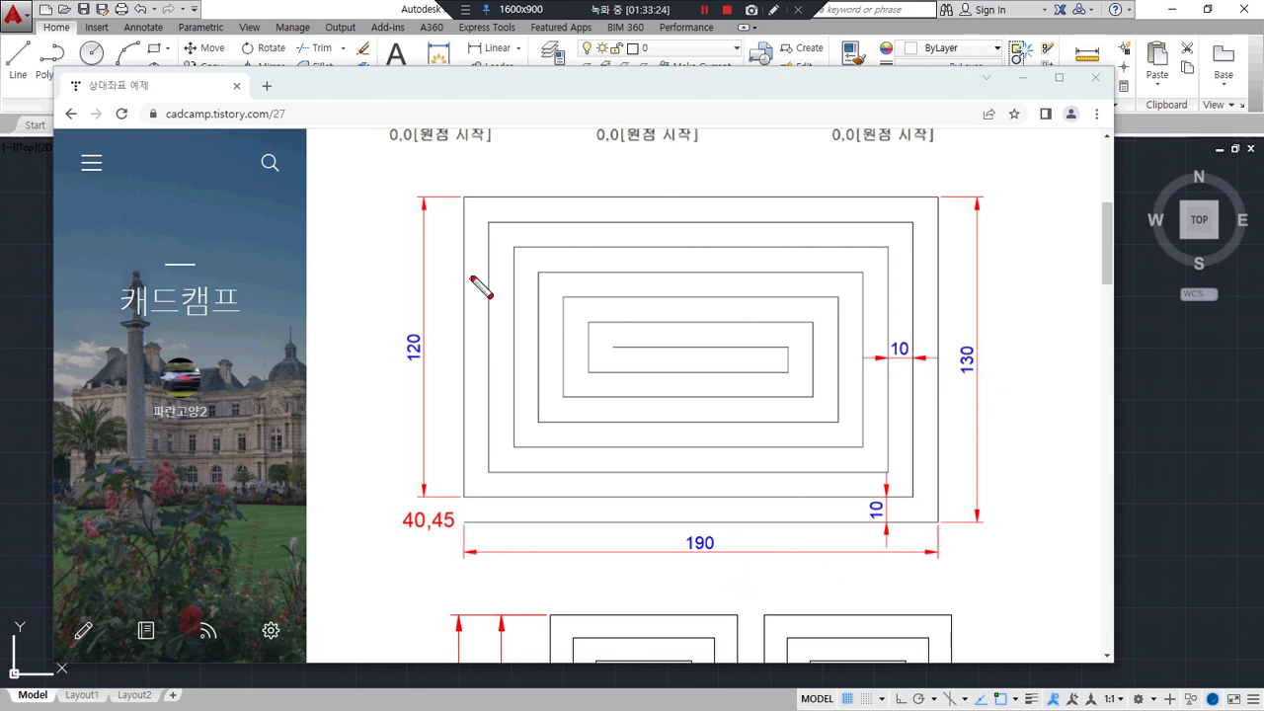
# Step: Trace the spiral's 120 left edge, circle the 120 and both 10 spacing dimensions, and mark the inner lower-left corner
pyautogui.moveTo(458, 200); pyautogui.dragTo(459, 491)
pyautogui.moveTo(422, 373); pyautogui.dragTo(424, 367)
pyautogui.moveTo(926, 374); pyautogui.dragTo(916, 344)
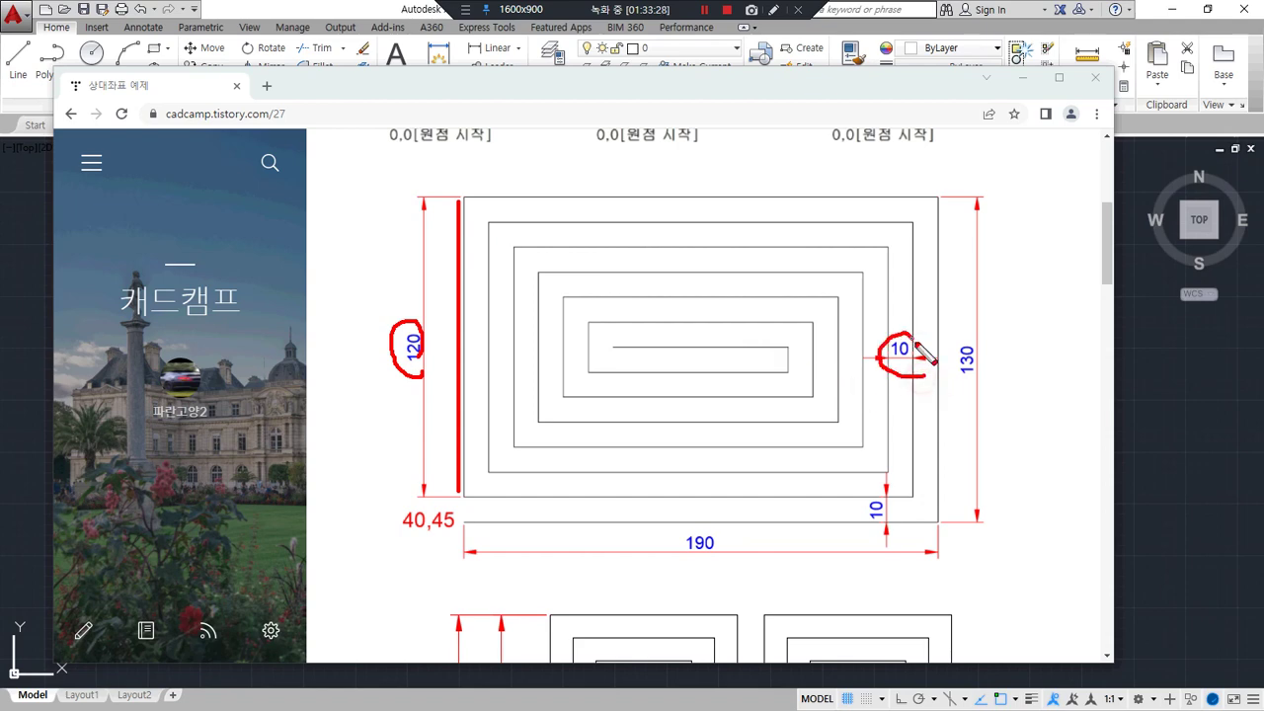
pyautogui.moveTo(888, 538)
pyautogui.mouseDown()
pyautogui.moveTo(884, 478)
pyautogui.moveTo(900, 525)
pyautogui.mouseUp()
pyautogui.press('Delete')
pyautogui.moveTo(470, 499)
pyautogui.mouseDown()
pyautogui.moveTo(910, 501)
pyautogui.moveTo(910, 223)
pyautogui.moveTo(495, 229)
pyautogui.moveTo(488, 472)
pyautogui.mouseUp()
pyautogui.press('Escape')
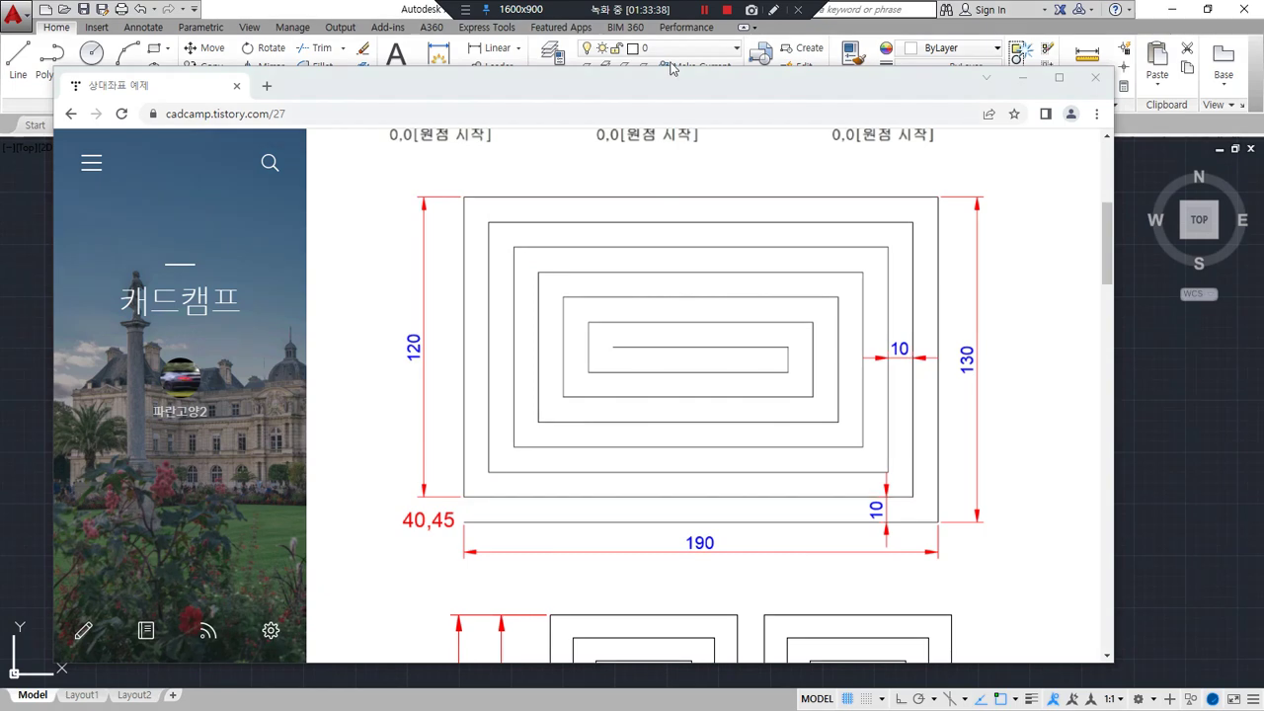
# Step: Move the browser aside and start the spiral's line at 40,45 in the new empty drawing
pyautogui.moveTo(675, 87)
pyautogui.mouseDown()
pyautogui.moveTo(0, 119)
pyautogui.moveTo(0, 97)
pyautogui.mouseUp()
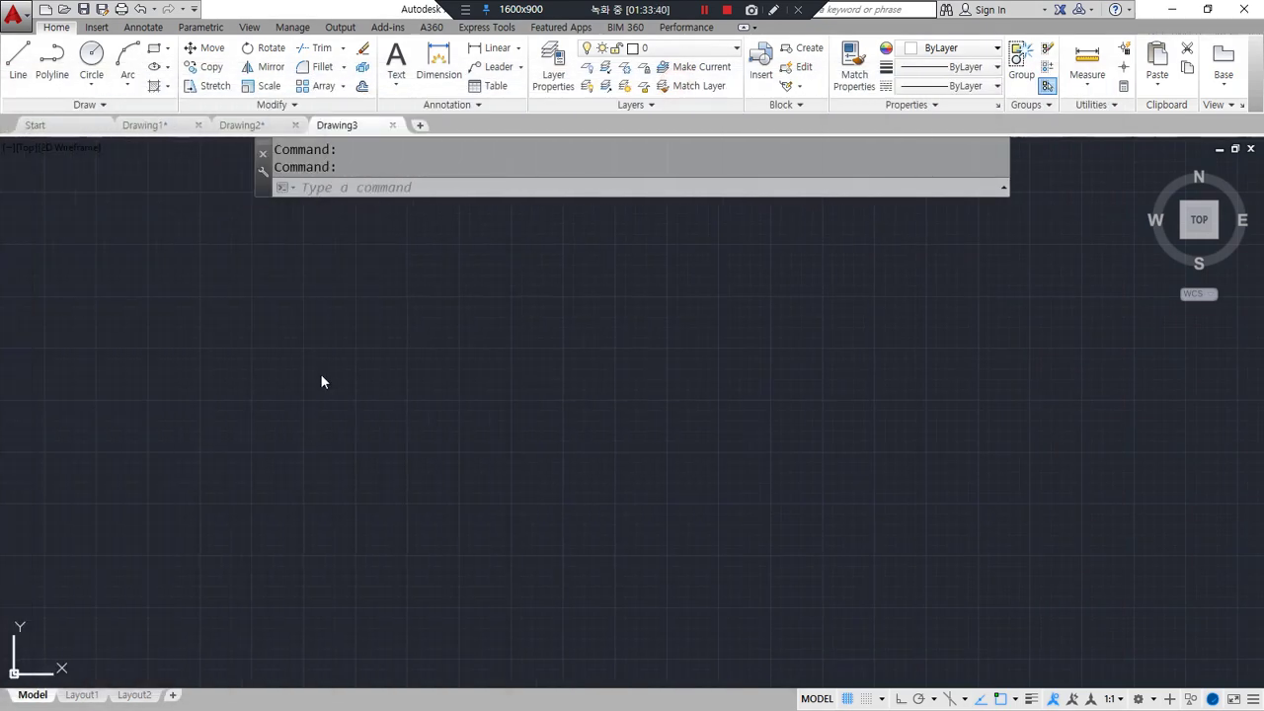
pyautogui.scroll(-3, 219, 556)
pyautogui.scroll(-1, 219, 548)
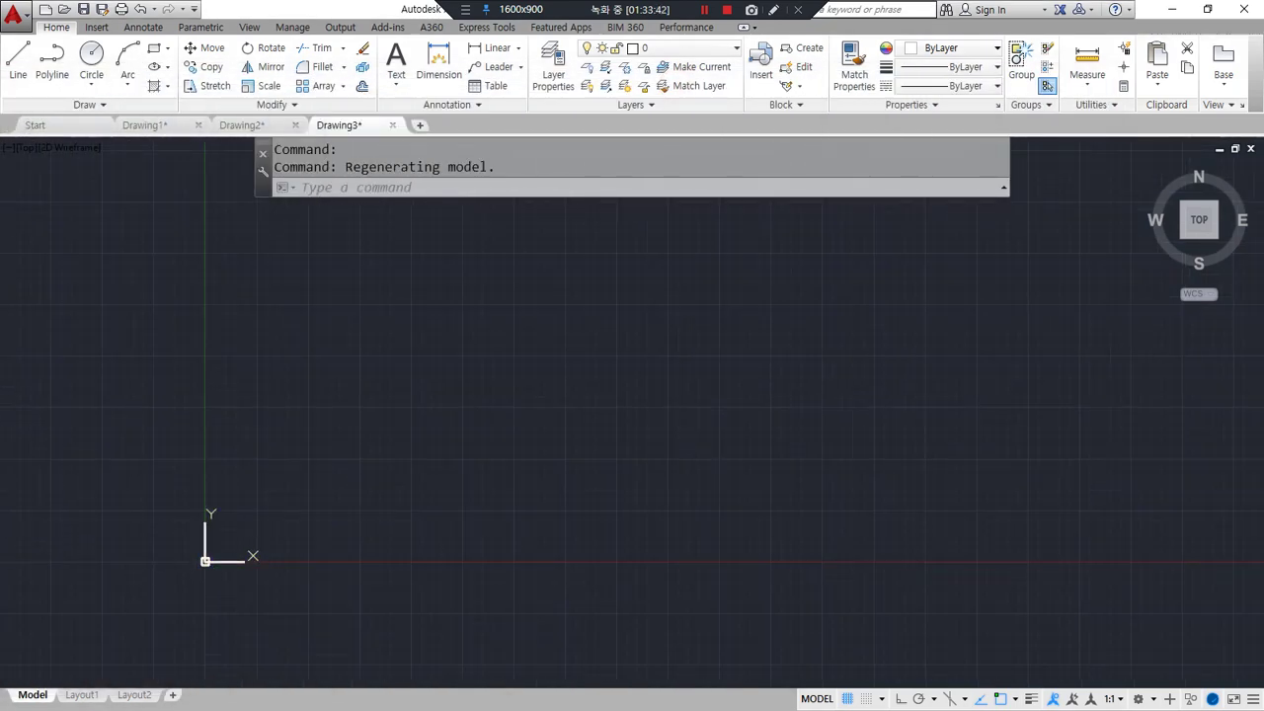
pyautogui.write('l')
pyautogui.press('Return')
pyautogui.write('40,45')
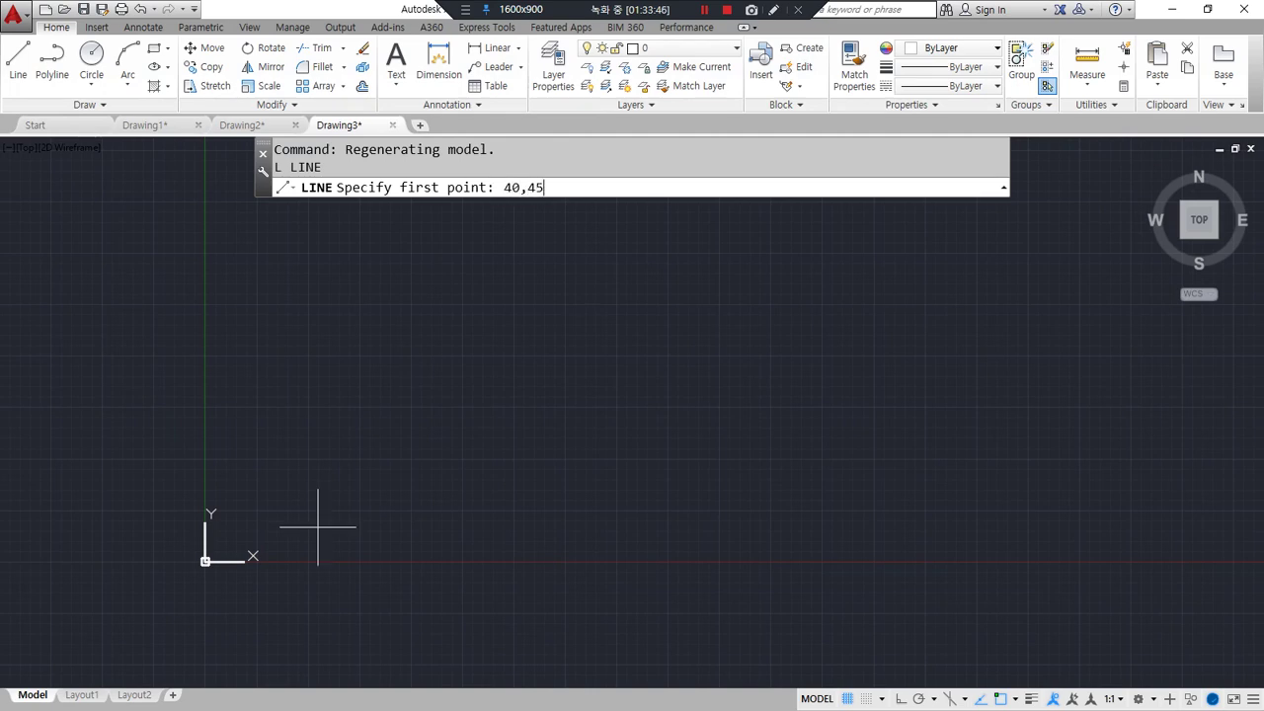
pyautogui.press('Return')
pyautogui.scroll(-1, 251, 571)
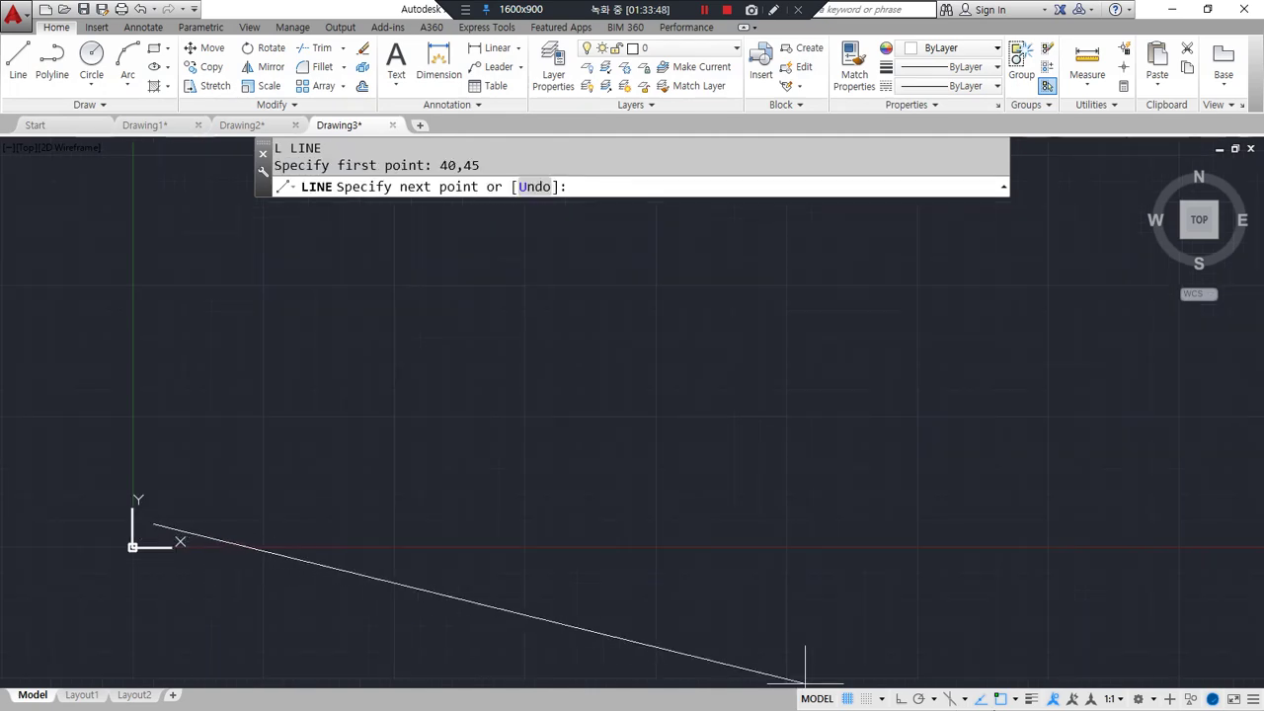
pyautogui.click(1030, 698)
pyautogui.moveTo(267, 518); pyautogui.dragTo(504, 516, button='middle')
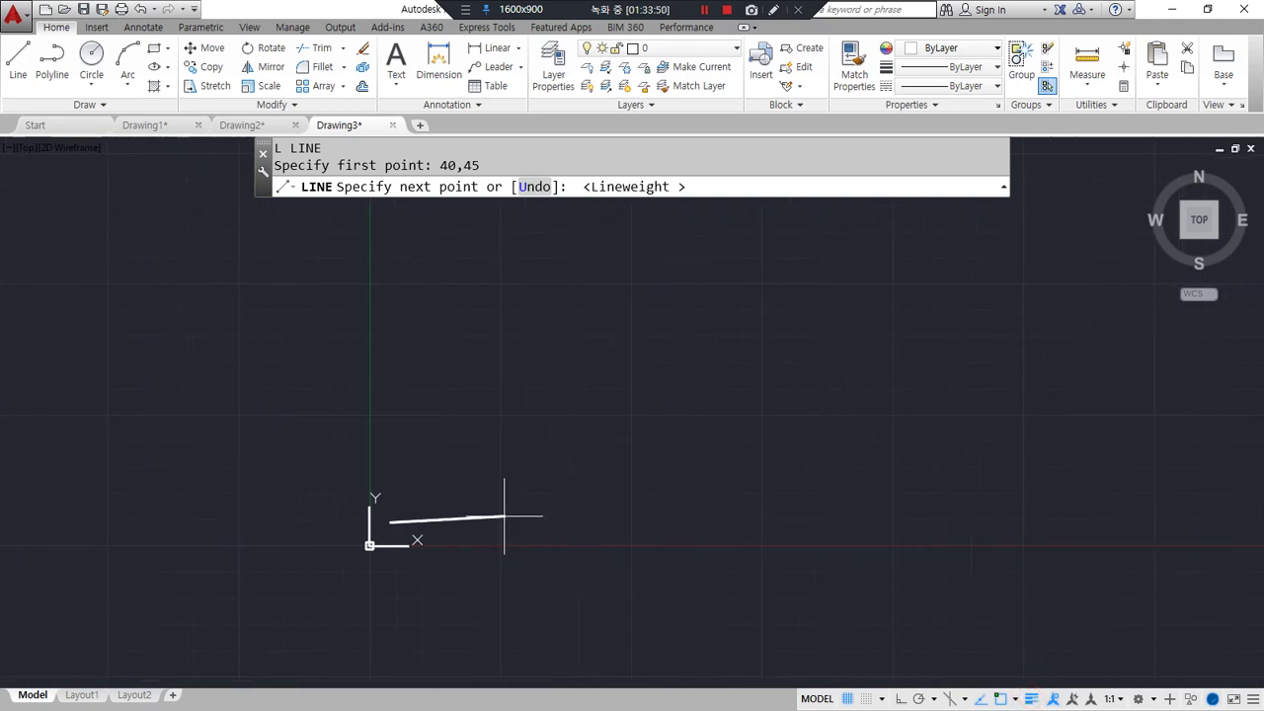
pyautogui.press('shift')
pyautogui.write('@190,0')
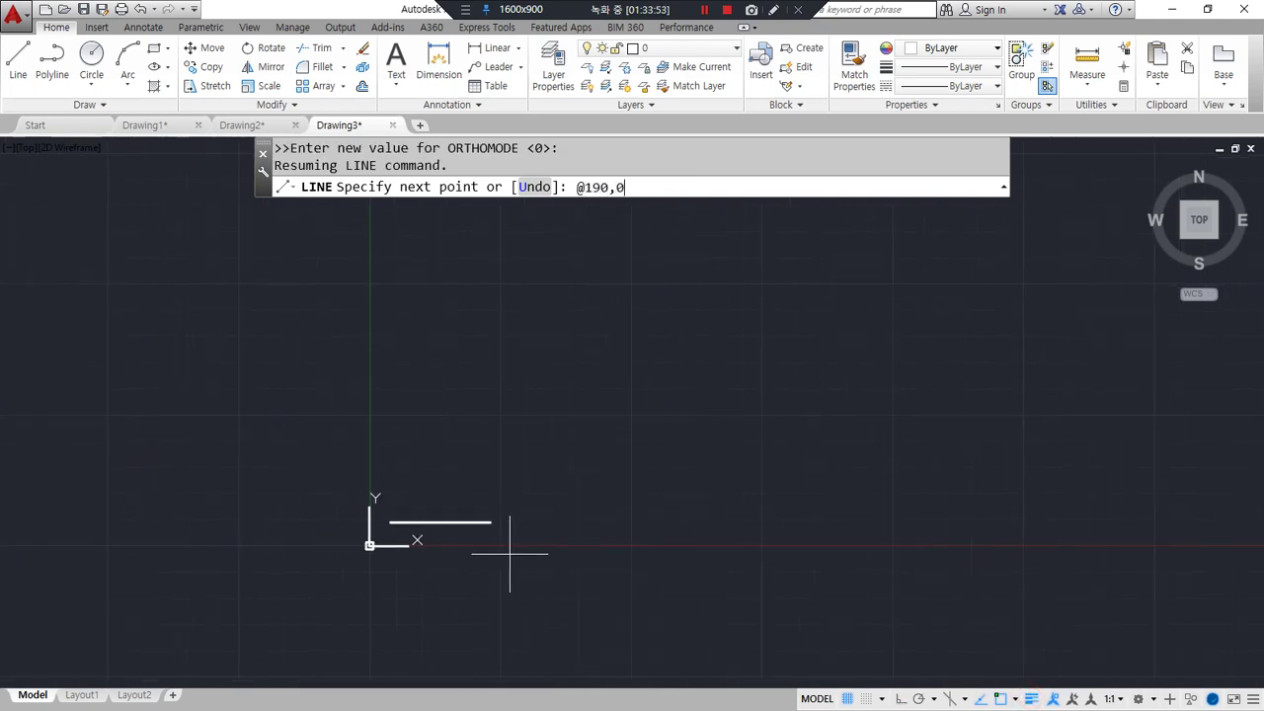
pyautogui.press('Return')
# Step: Complete the spiral's outer loop by drawing the right, top and left edges with @0,130, @-190,0 and @0,-120
pyautogui.scroll(5, 508, 550)
pyautogui.moveTo(443, 530)
pyautogui.mouseDown(button='middle')
pyautogui.moveTo(404, 579)
pyautogui.moveTo(577, 608)
pyautogui.mouseUp(button='middle')
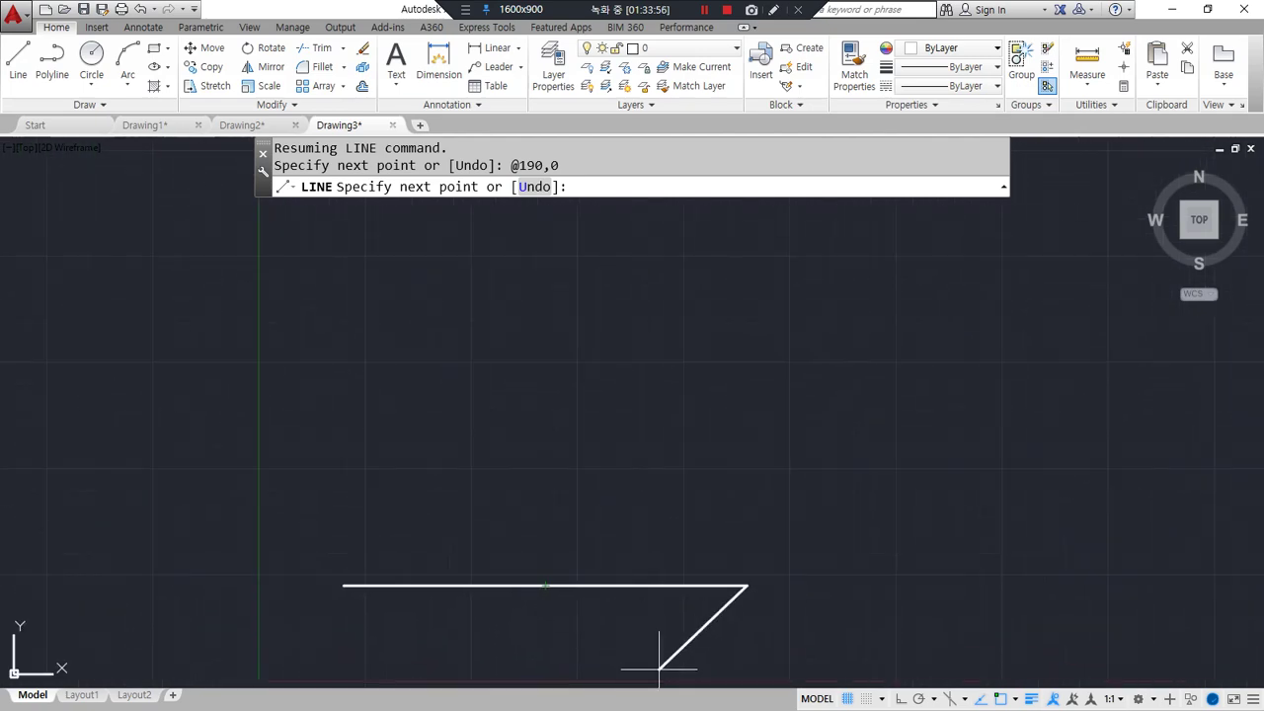
pyautogui.write('@0,130')
pyautogui.press('Return')
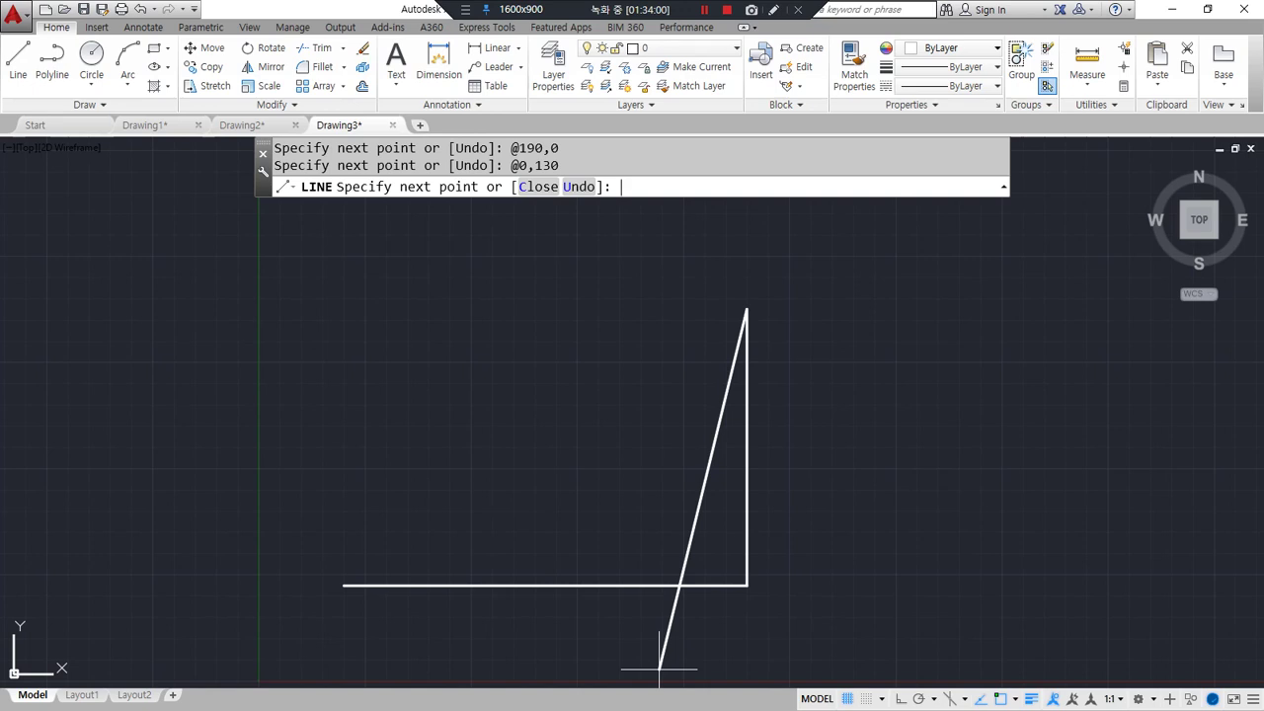
pyautogui.write('@-190,0')
pyautogui.press('Return')
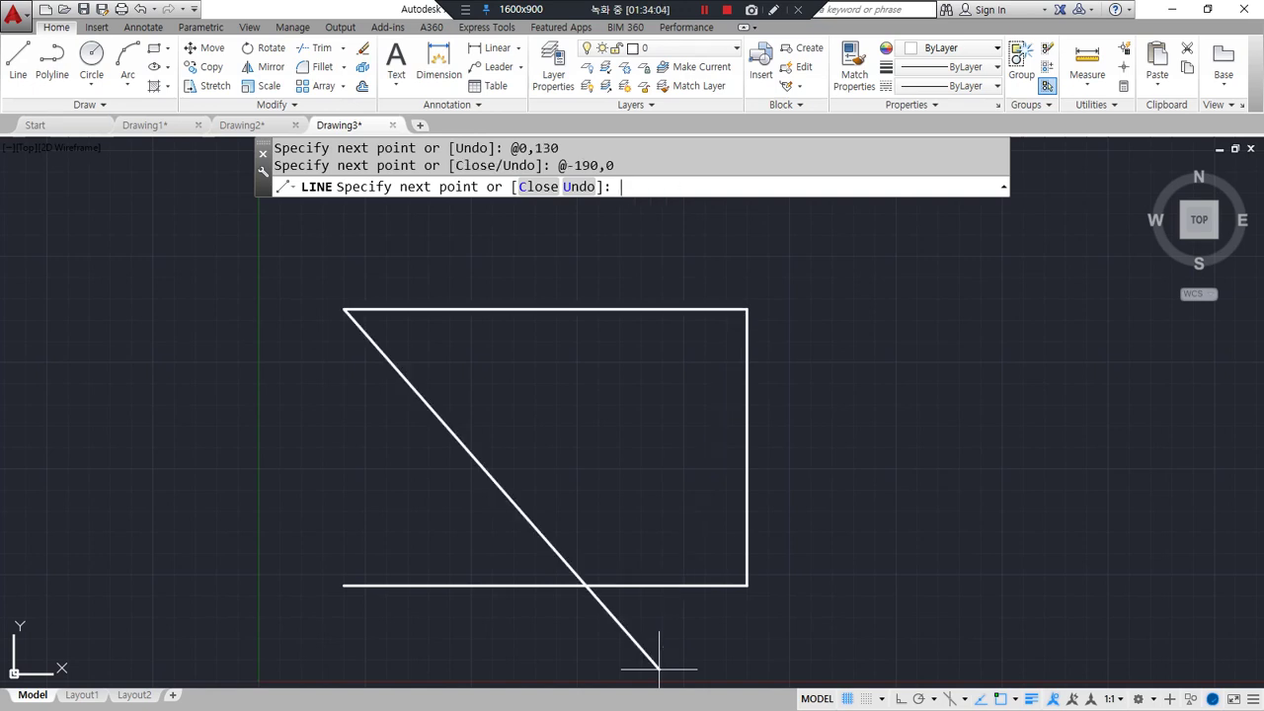
pyautogui.write('@0,-120')
pyautogui.press('Return')
pyautogui.write('@')
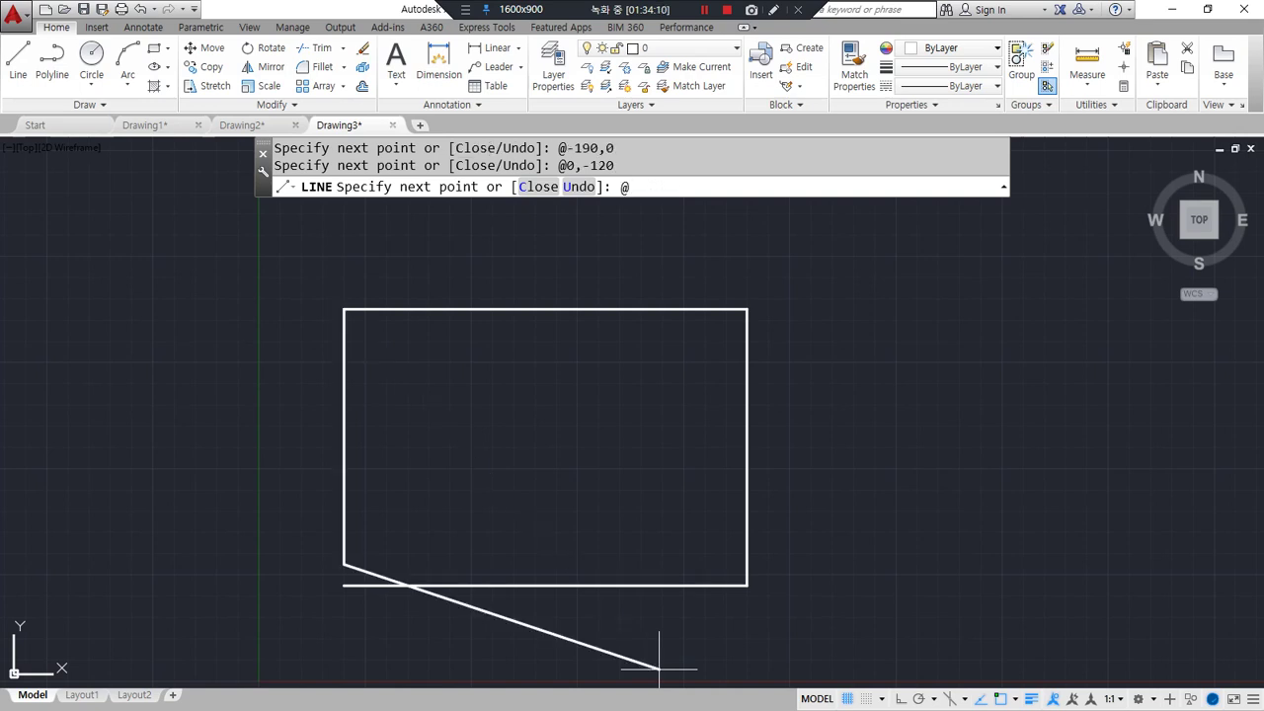
pyautogui.write('180,0')
pyautogui.press('Return')
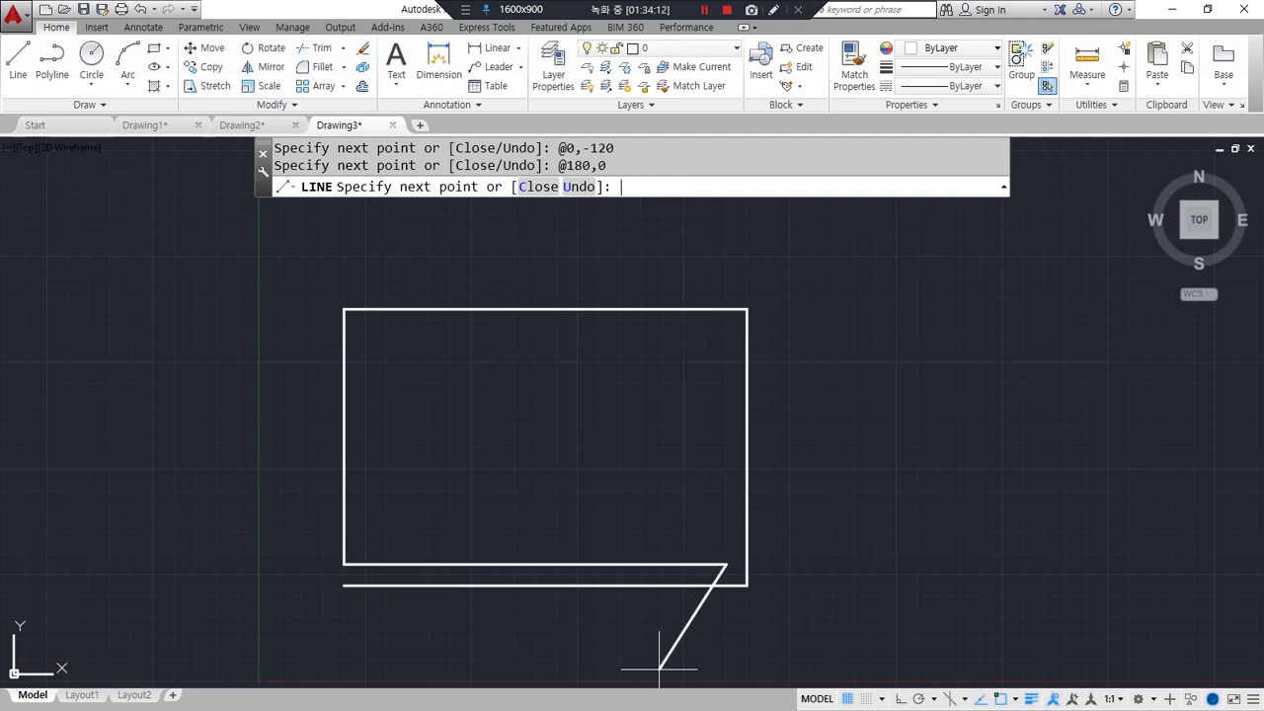
pyautogui.write('@0,110')
pyautogui.press('Return')
pyautogui.write('@')
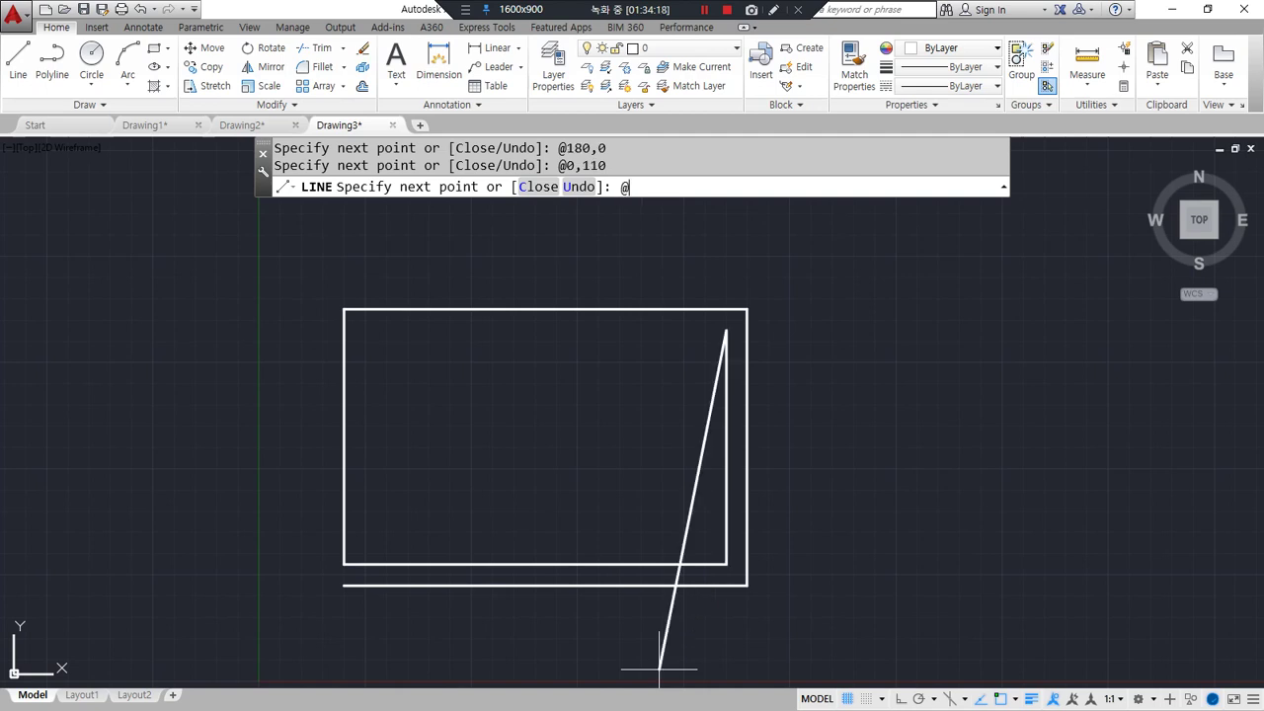
pyautogui.write('-170,0')
pyautogui.press('Return')
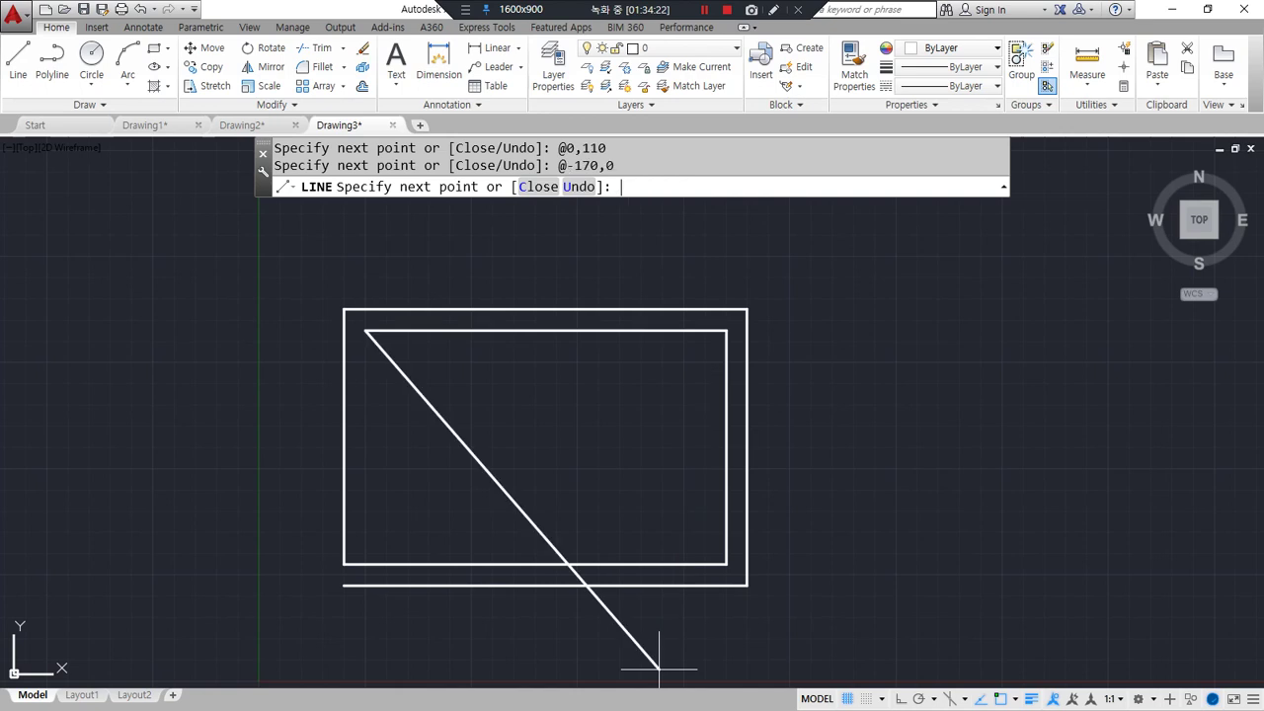
pyautogui.write('@0,-100')
pyautogui.press('Return')
pyautogui.write('@160,0')
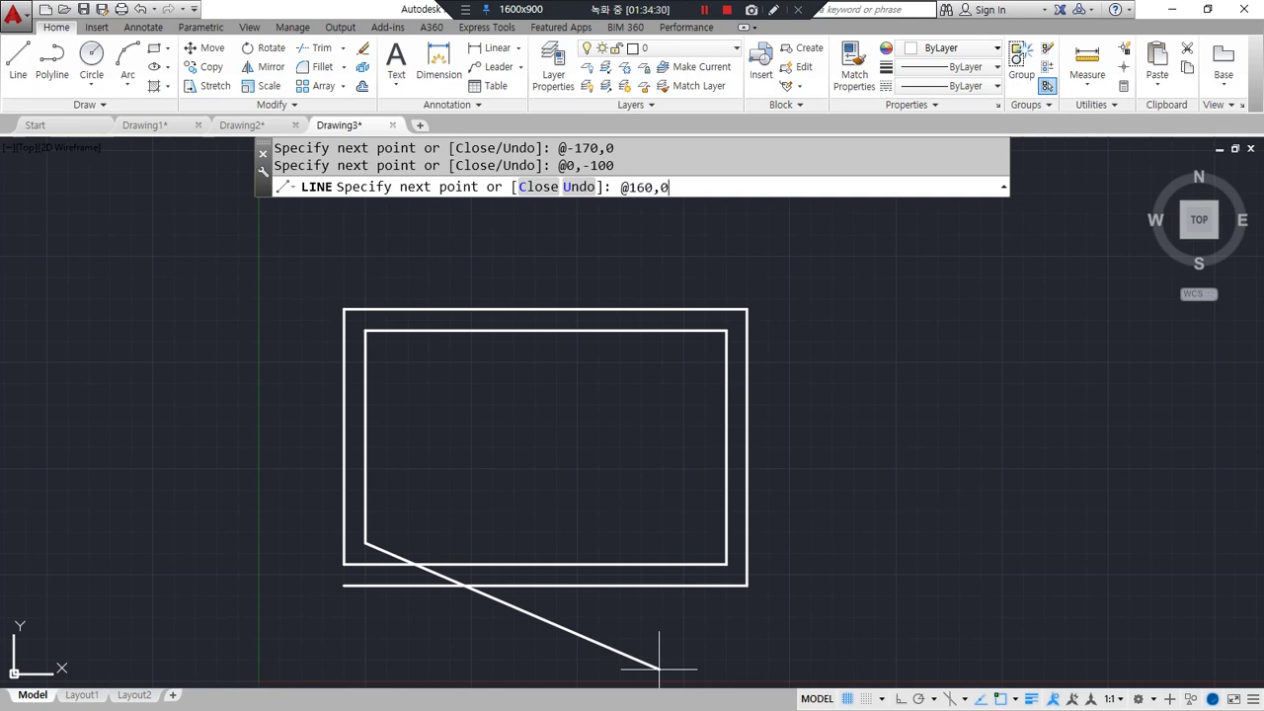
pyautogui.press('Return')
pyautogui.write('@')
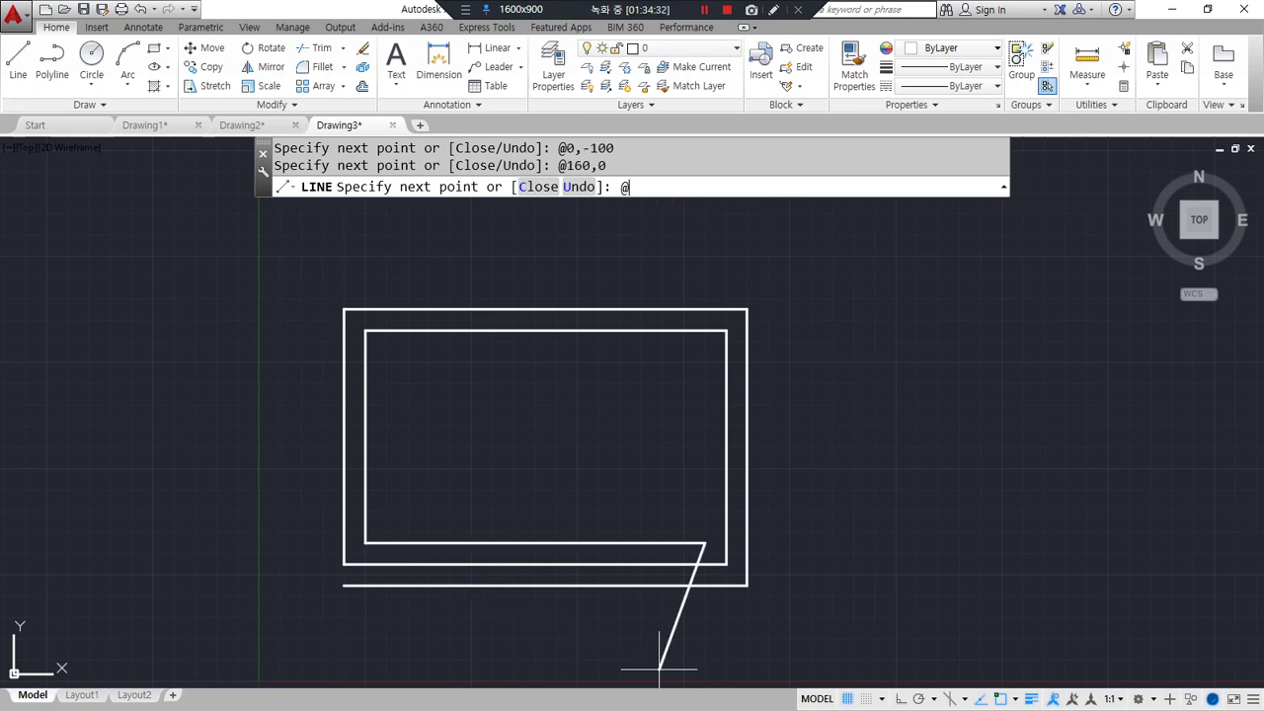
pyautogui.write('0,90')
pyautogui.press('Return')
pyautogui.write('@-150,0')
pyautogui.press('Return')
pyautogui.write('@0,-80')
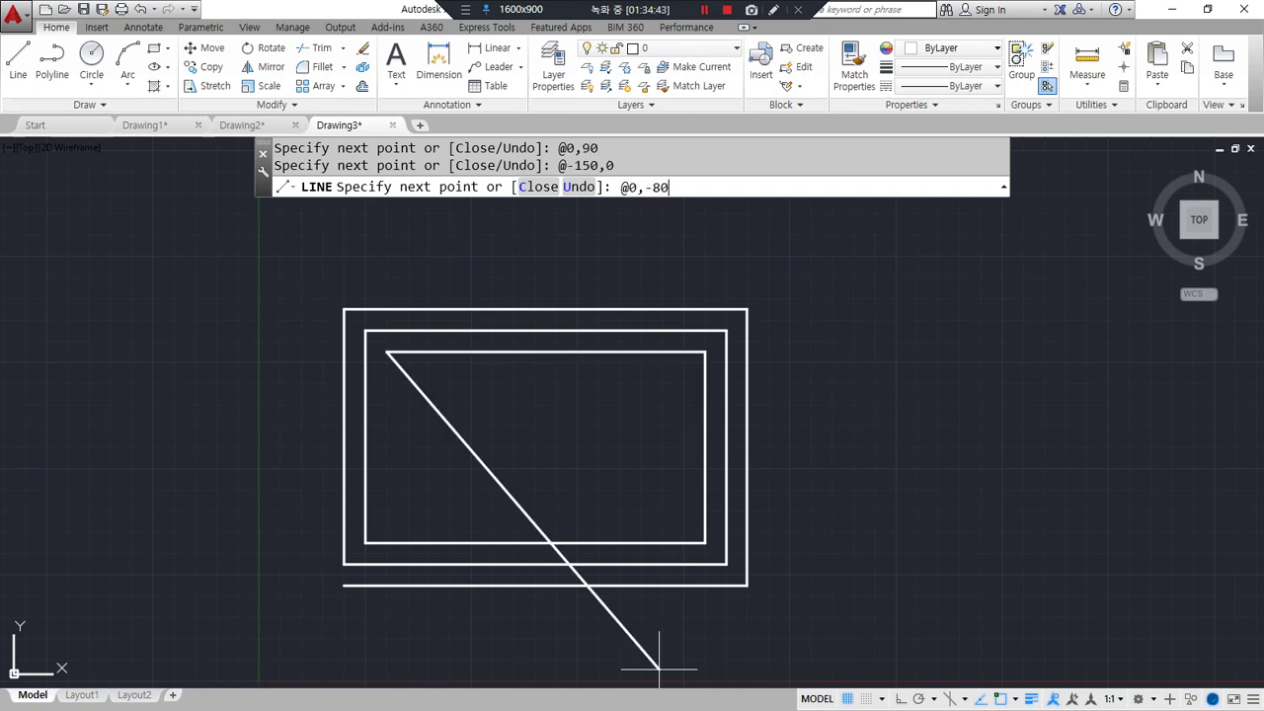
pyautogui.press('Return')
pyautogui.write('@')
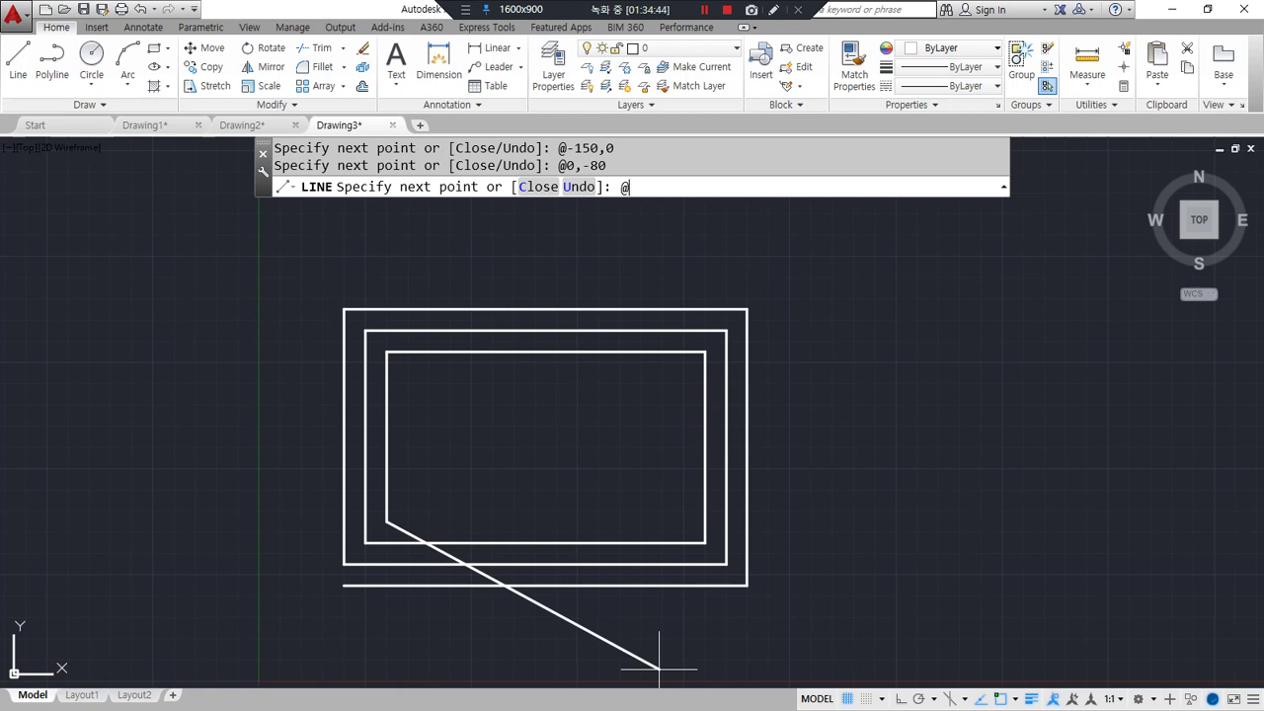
pyautogui.write('140,0')
pyautogui.press('Return')
pyautogui.write('@')
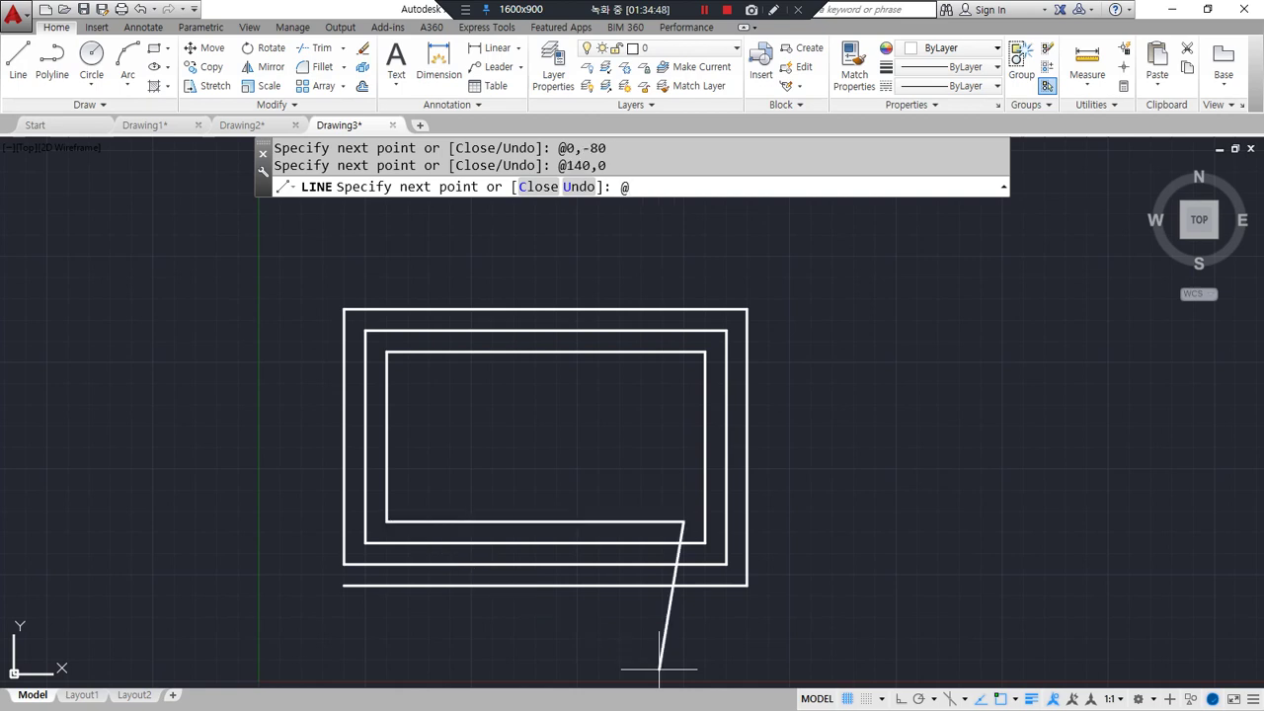
pyautogui.write('0,70')
pyautogui.press('Return')
pyautogui.write('@')
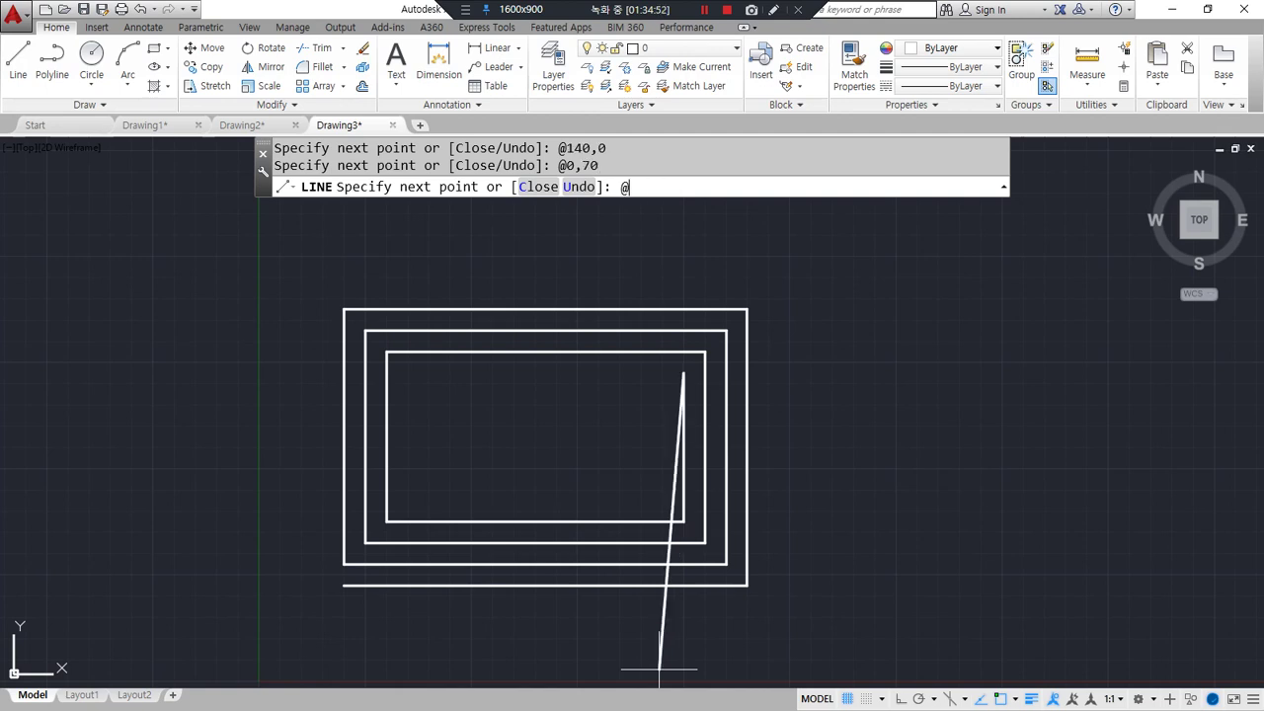
pyautogui.write('-130,0')
pyautogui.press('Return')
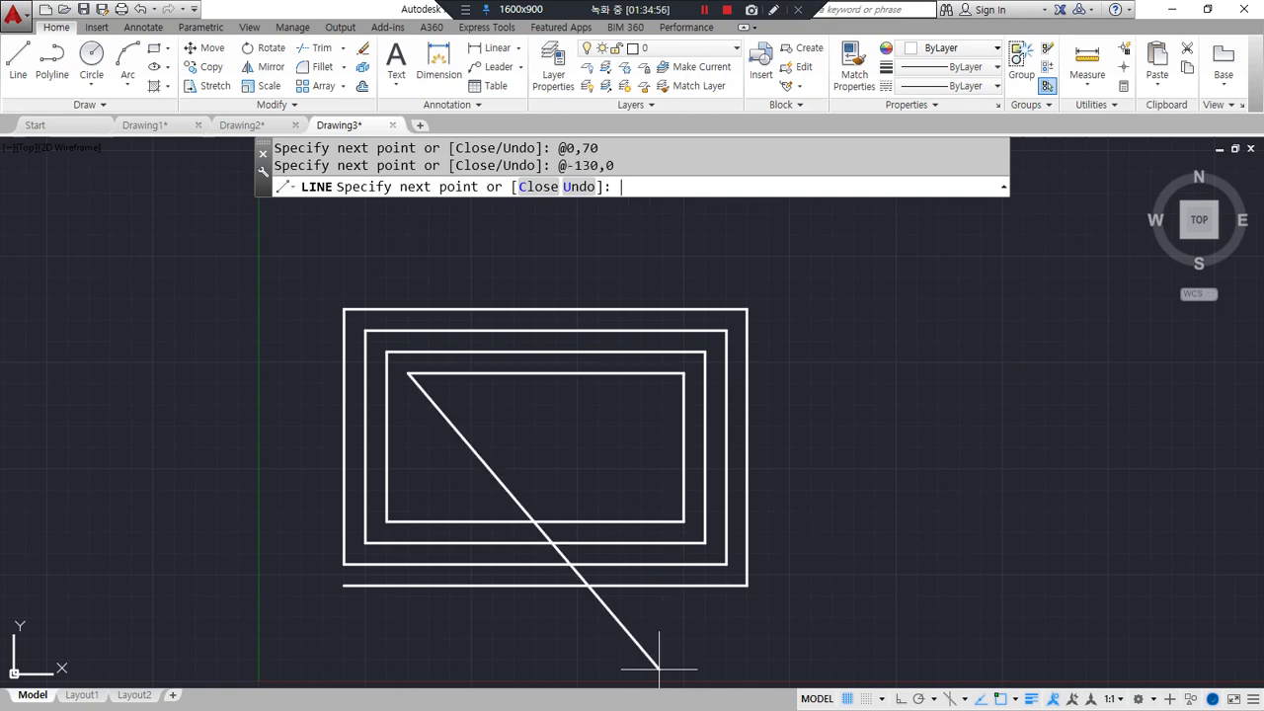
pyautogui.write('@0,-60')
pyautogui.press('Return')
pyautogui.write('@')
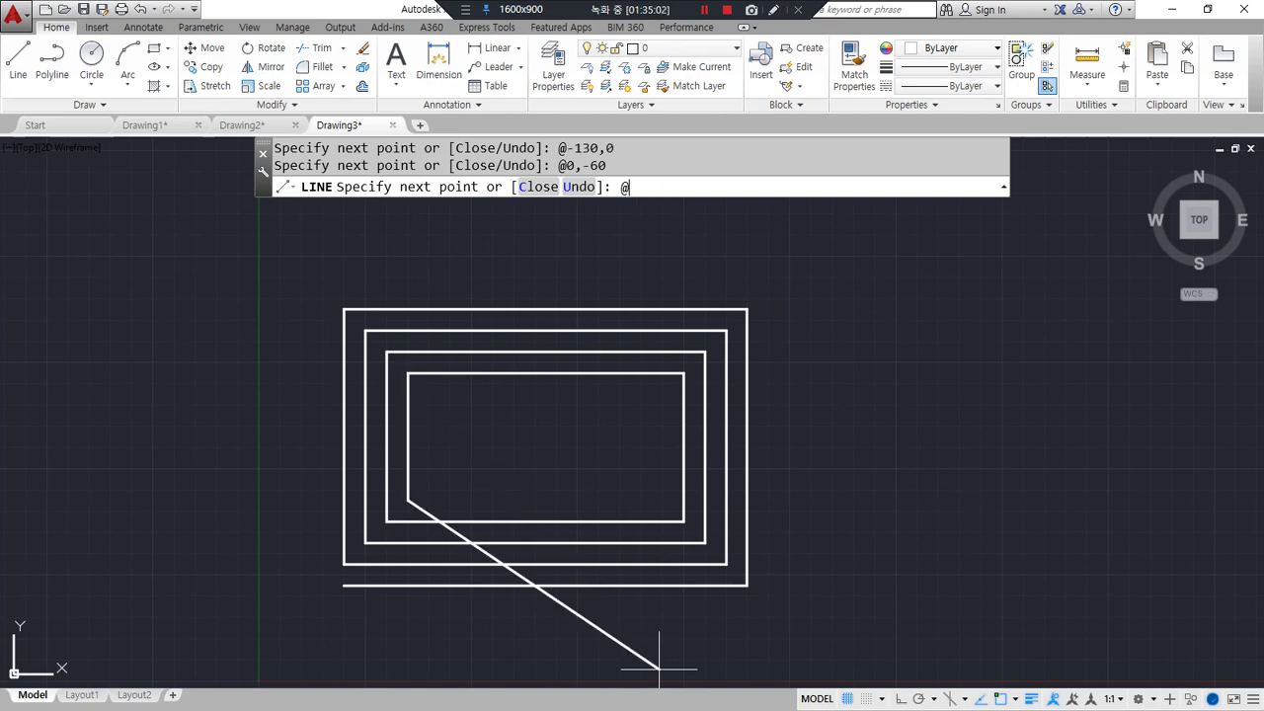
pyautogui.write('120,0')
pyautogui.press('Return')
pyautogui.write('@0,50')
pyautogui.press('Return')
pyautogui.write('@')
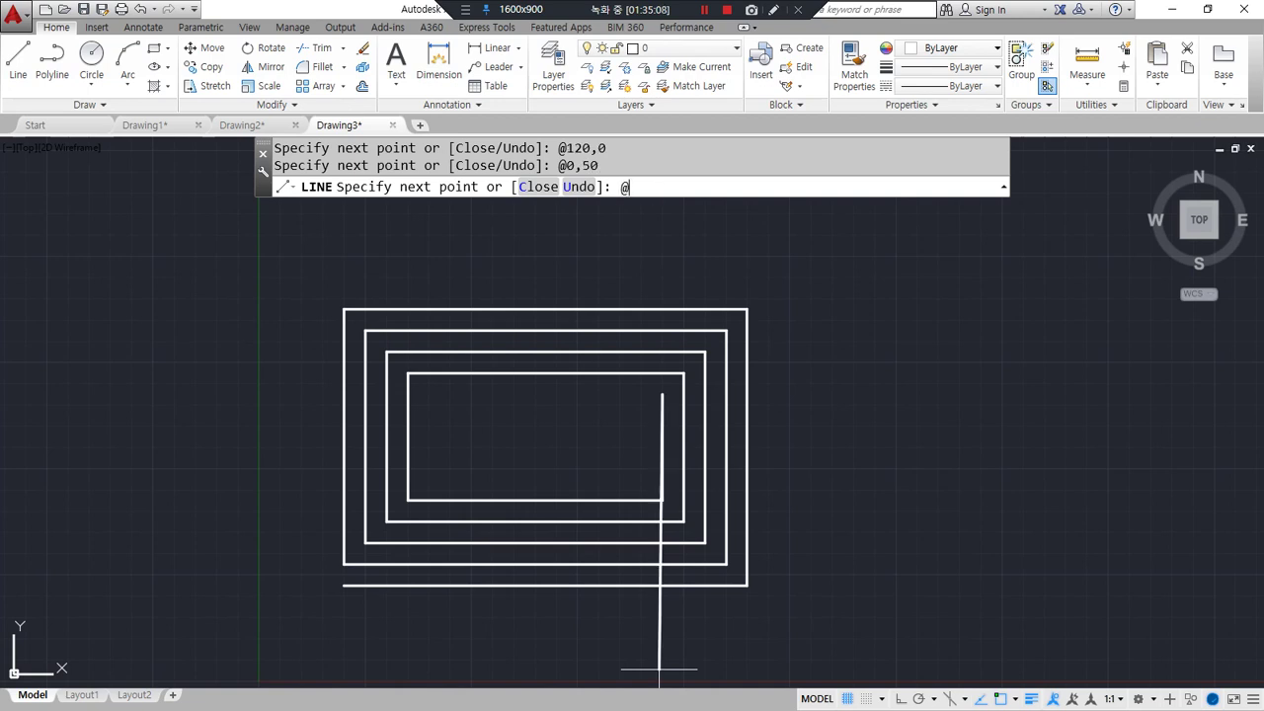
pyautogui.write('-110,0')
pyautogui.press('Return')
pyautogui.write('@0')
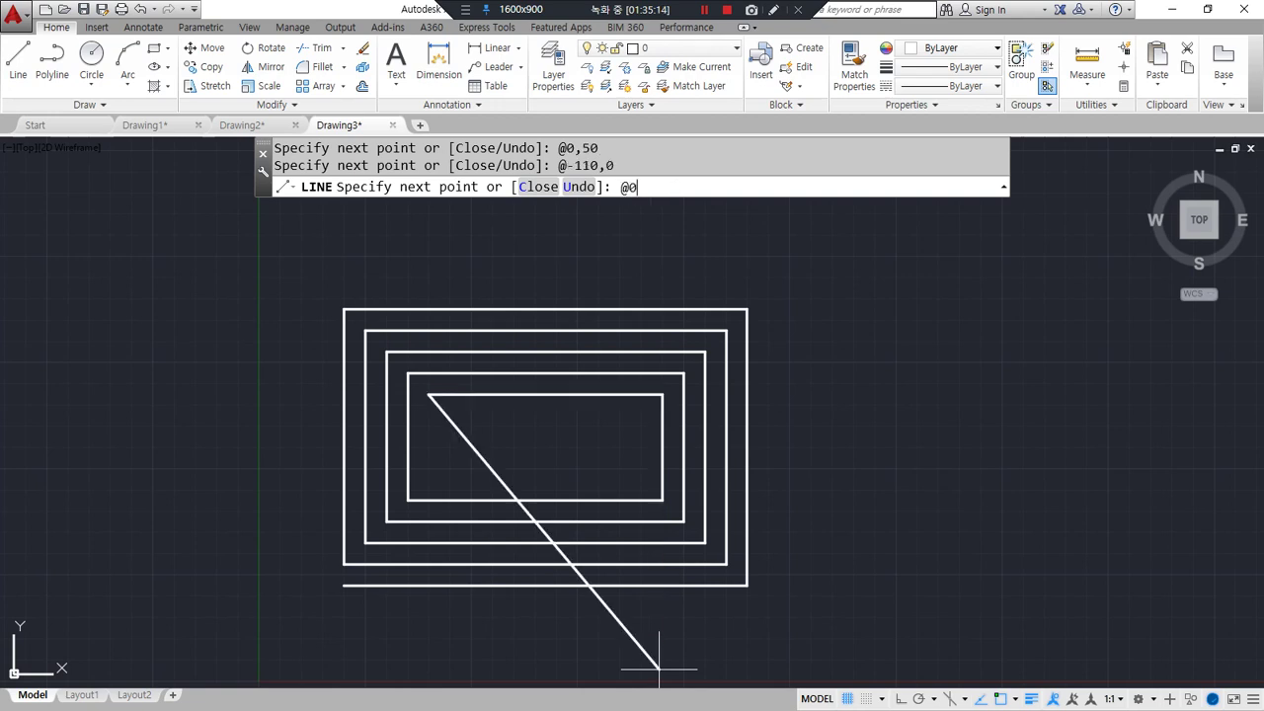
pyautogui.write(',-40')
pyautogui.press('Return')
pyautogui.write('@100,0')
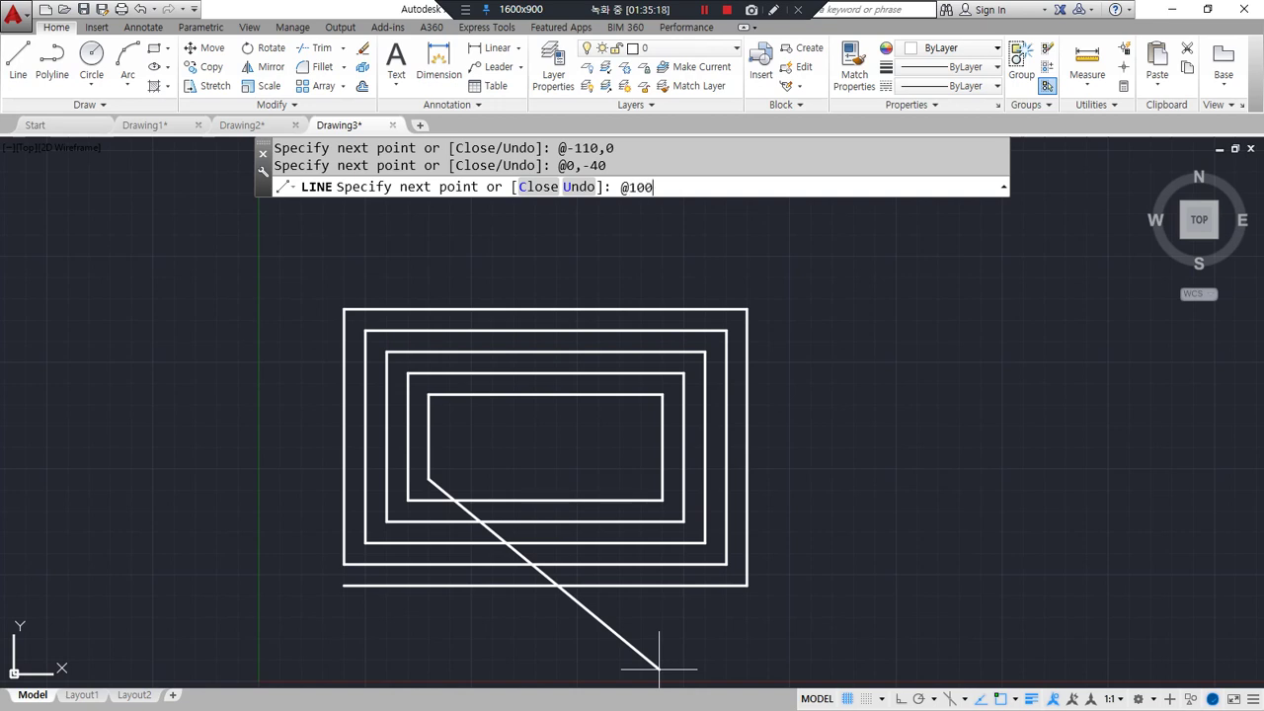
pyautogui.press('Return')
pyautogui.write('@')
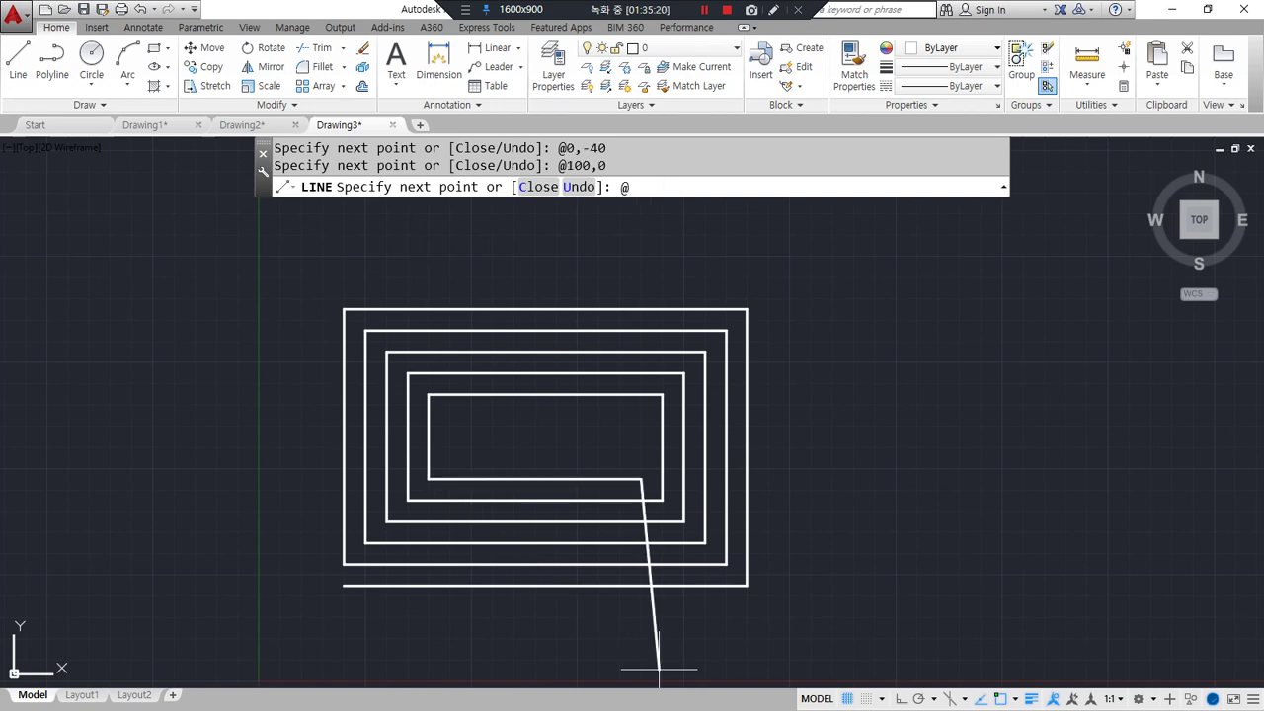
pyautogui.write('0,30')
pyautogui.press('Return')
pyautogui.write('@-90,0')
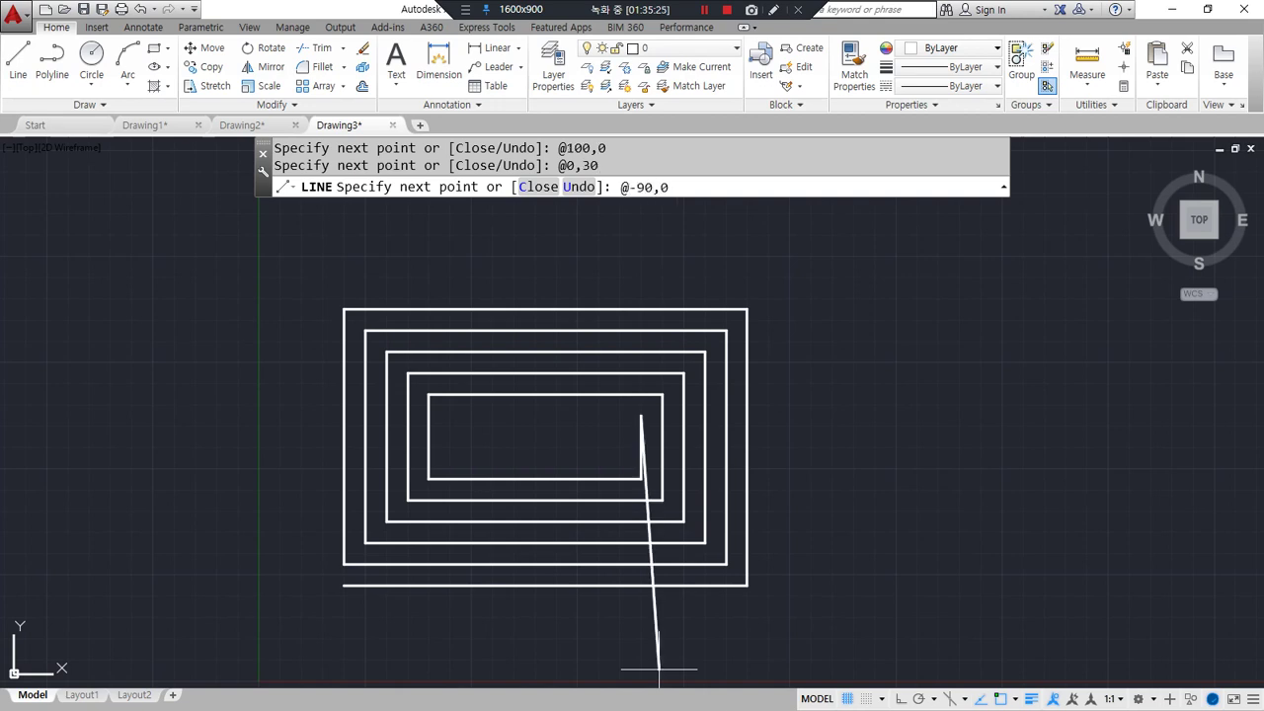
pyautogui.press('Return')
pyautogui.write('@')
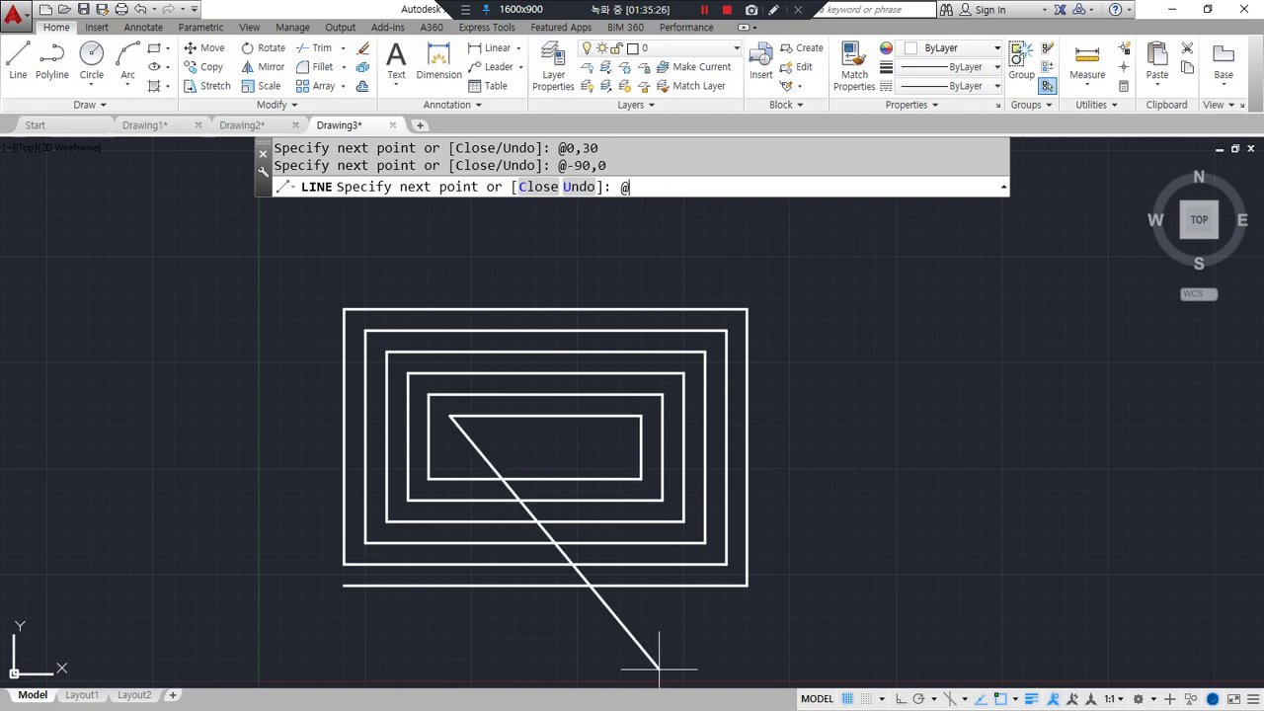
pyautogui.write('0,-20')
pyautogui.press('Return')
pyautogui.write('@80,0')
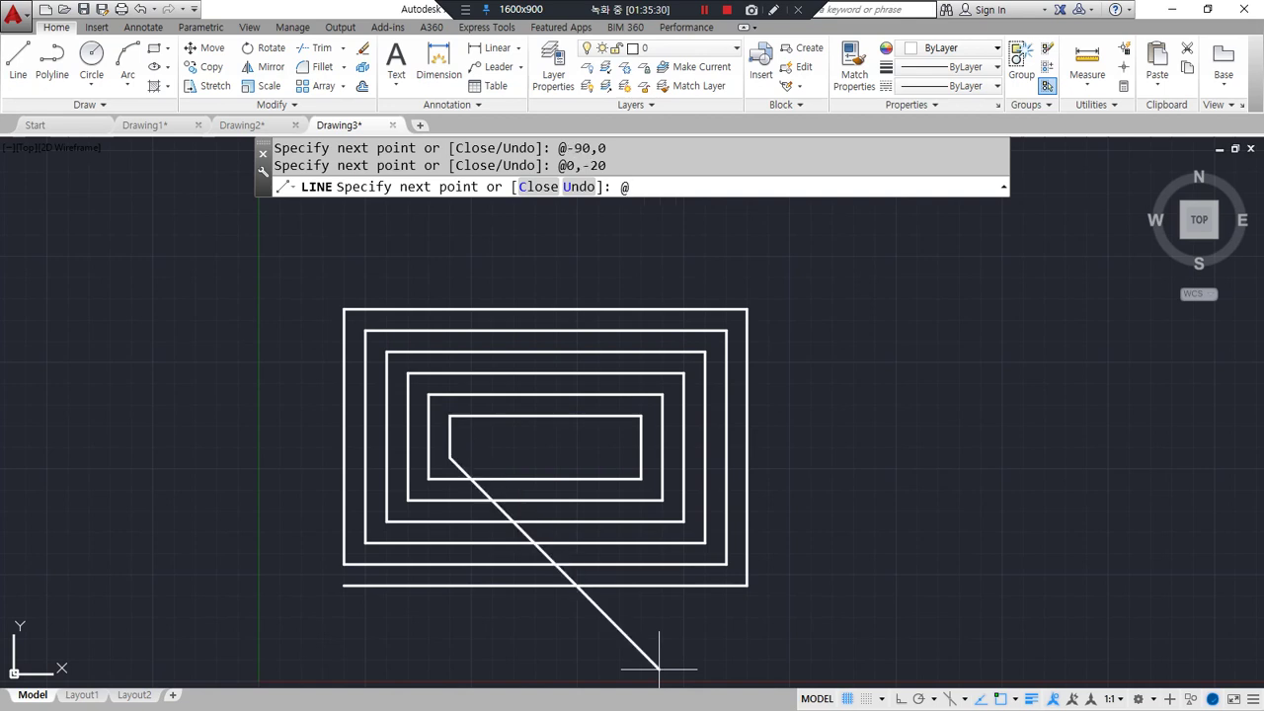
pyautogui.press('Return')
pyautogui.write('@')
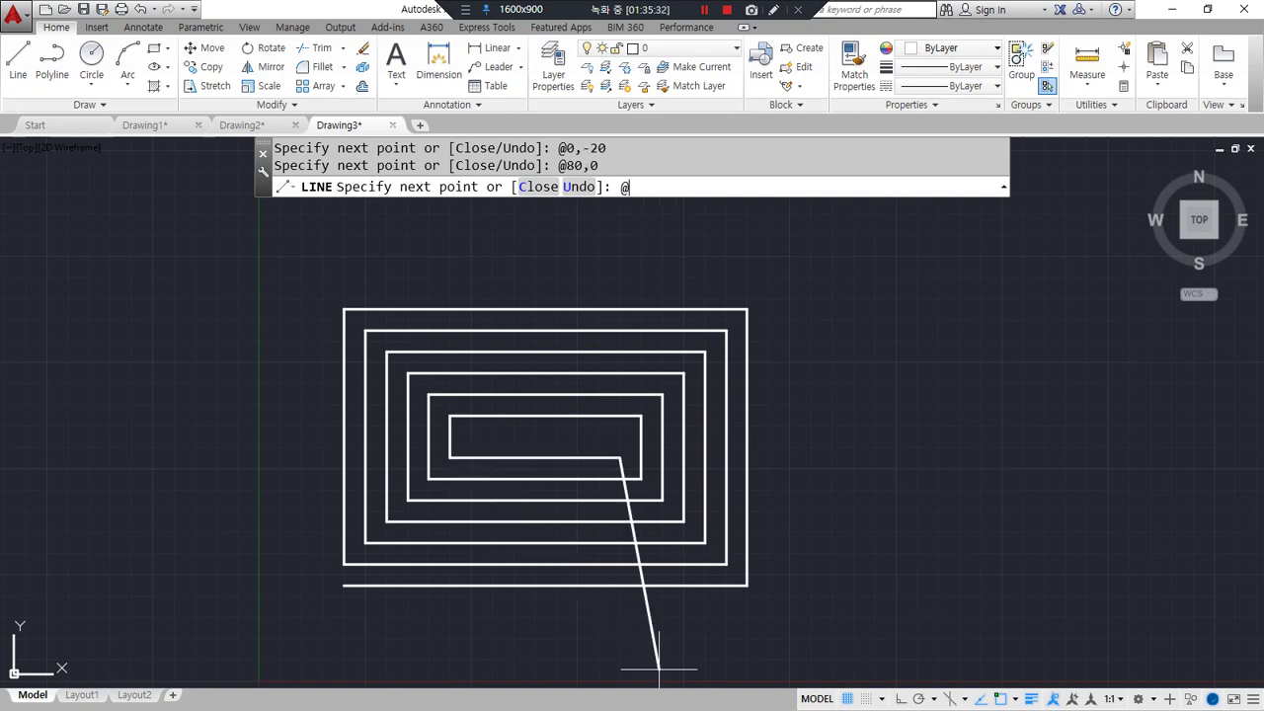
pyautogui.write('0,10')
pyautogui.press('Return')
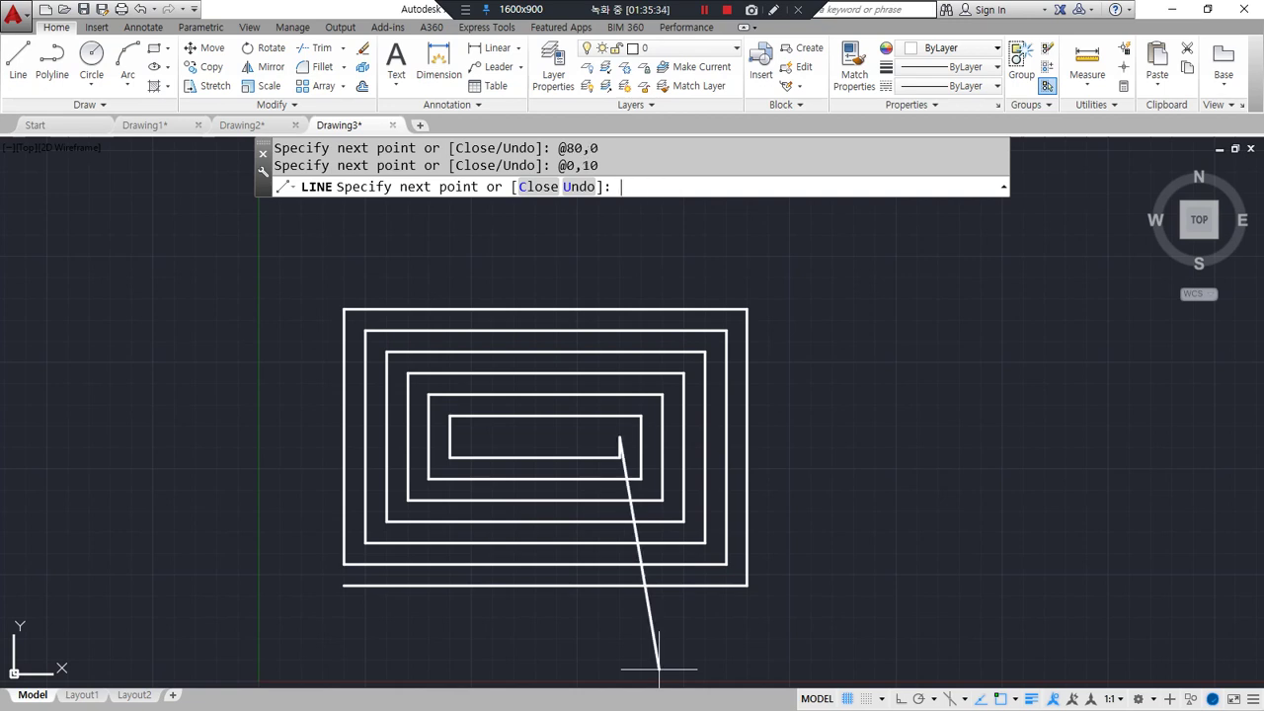
pyautogui.write('@-70,0')
pyautogui.press('Return')
pyautogui.press('Return')
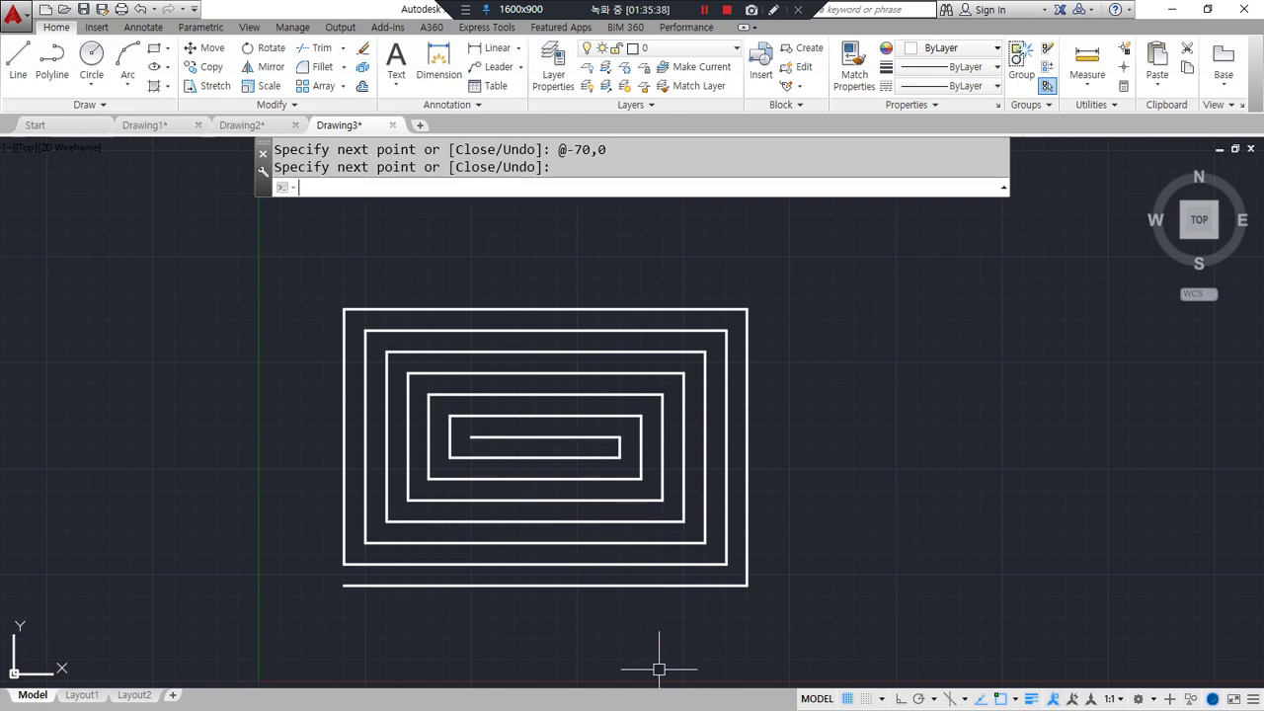
# Step: Review the spiral's entered relative coordinates in the expanded command history, highlighting the entries up to @-70,0, and close the history
pyautogui.press('F2')
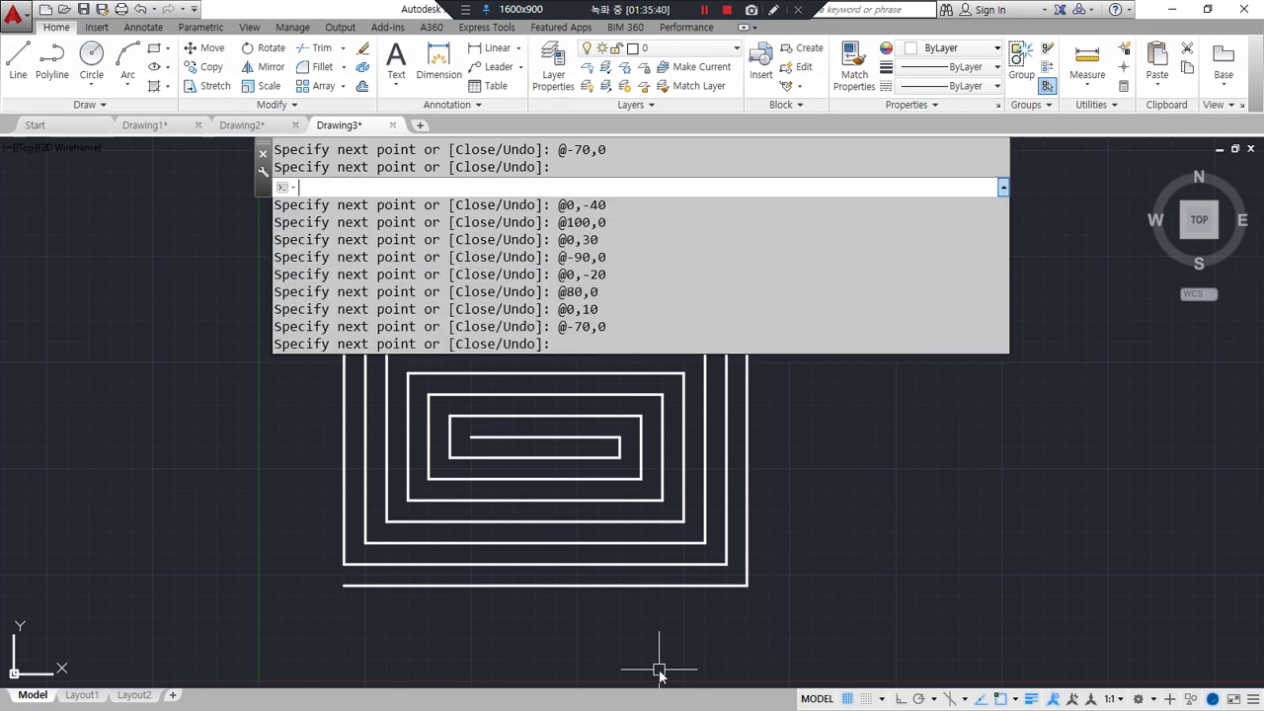
pyautogui.hotkey('ctrl', 'alt', 'd')
pyautogui.press('Escape')
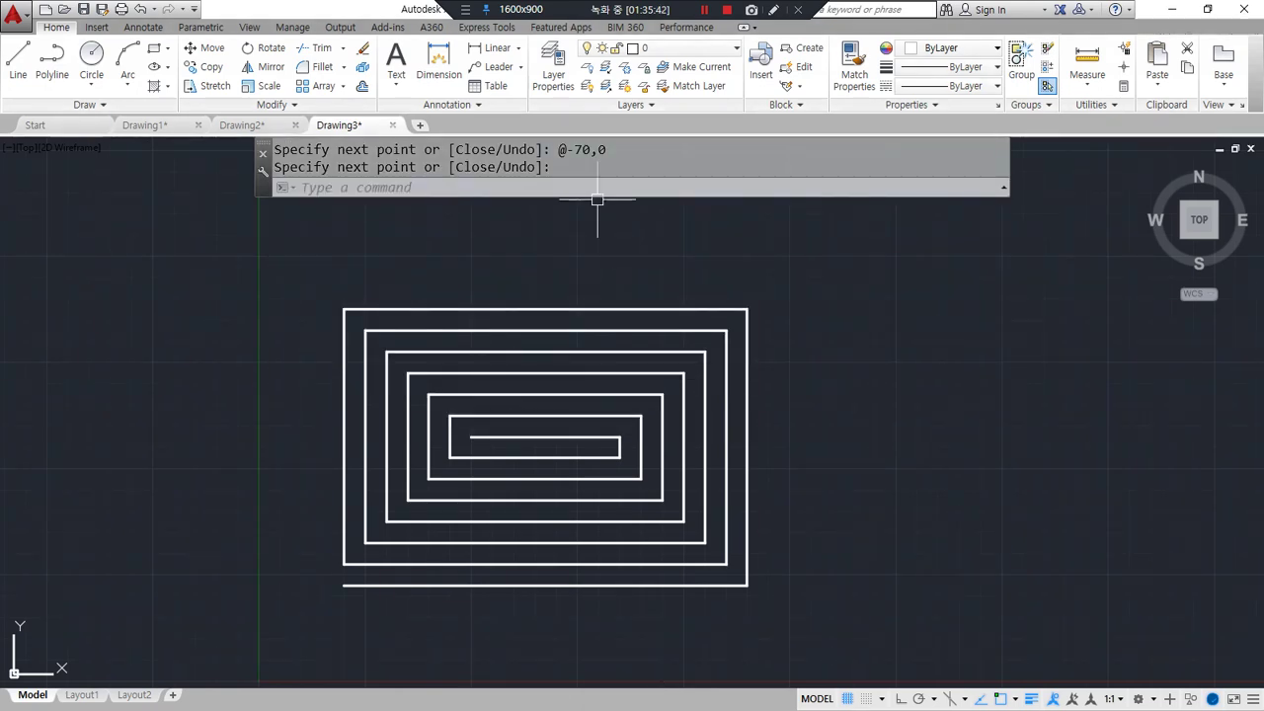
pyautogui.press('F2')
pyautogui.moveTo(625, 403); pyautogui.dragTo(617, 202)
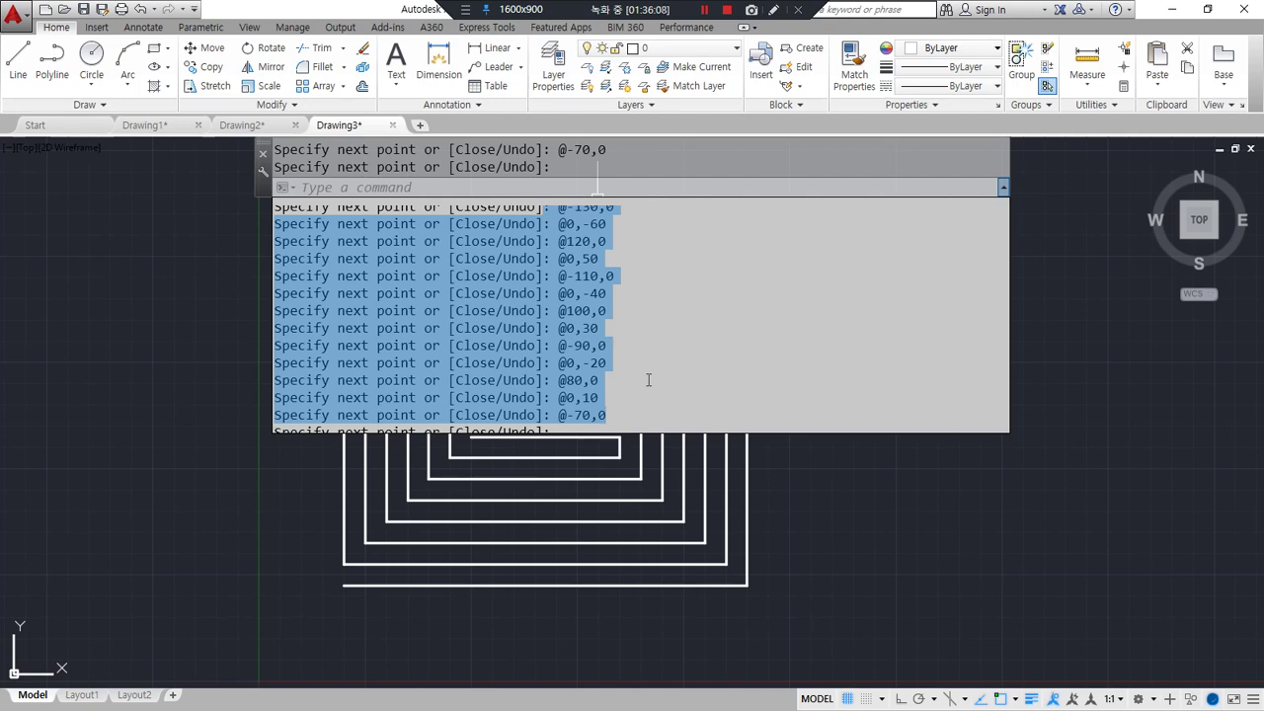
pyautogui.click(699, 156)
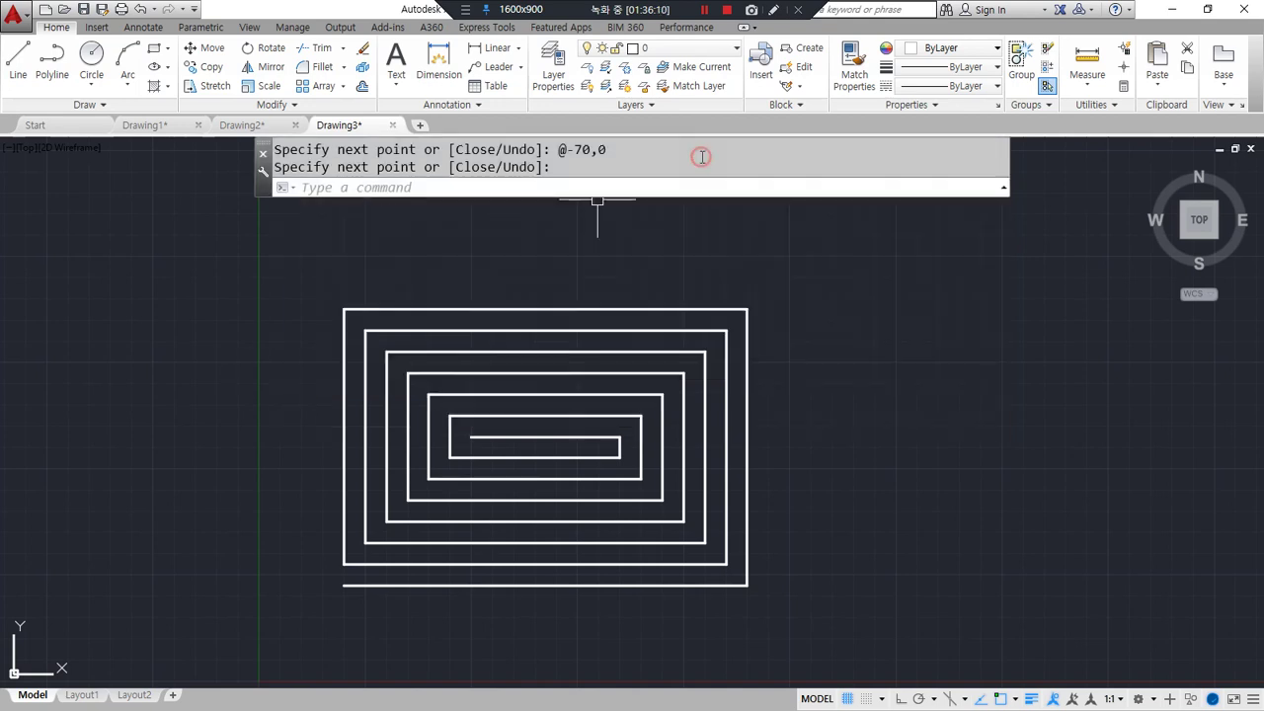